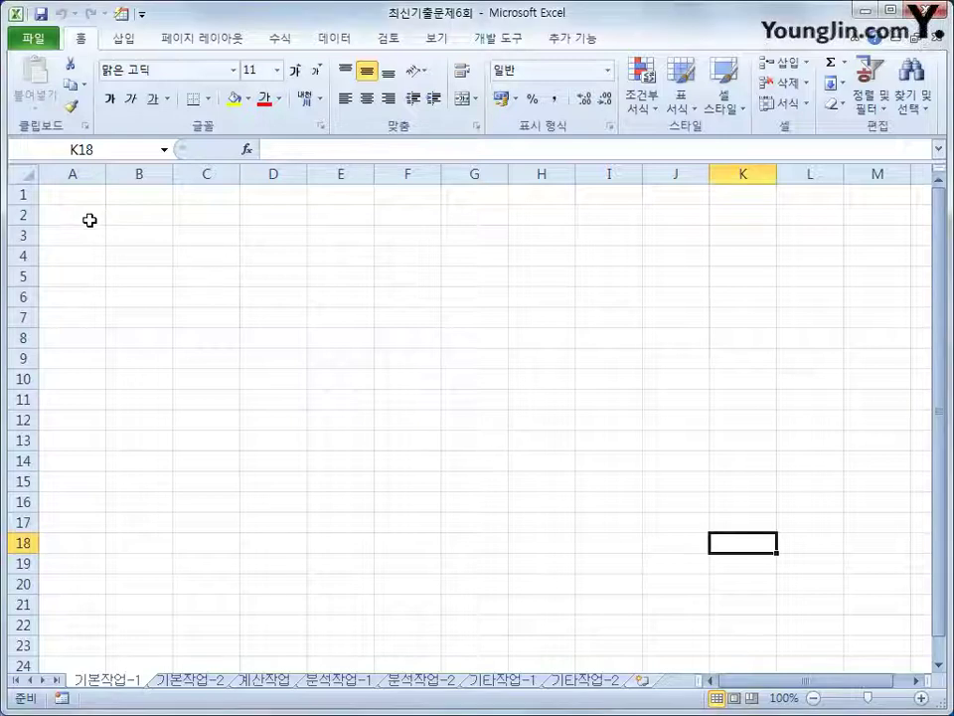
Start a Microsoft Query import at cell A2 using MS Access Database as the source and 보험료청구.accdb as the database
left_click(82, 217)
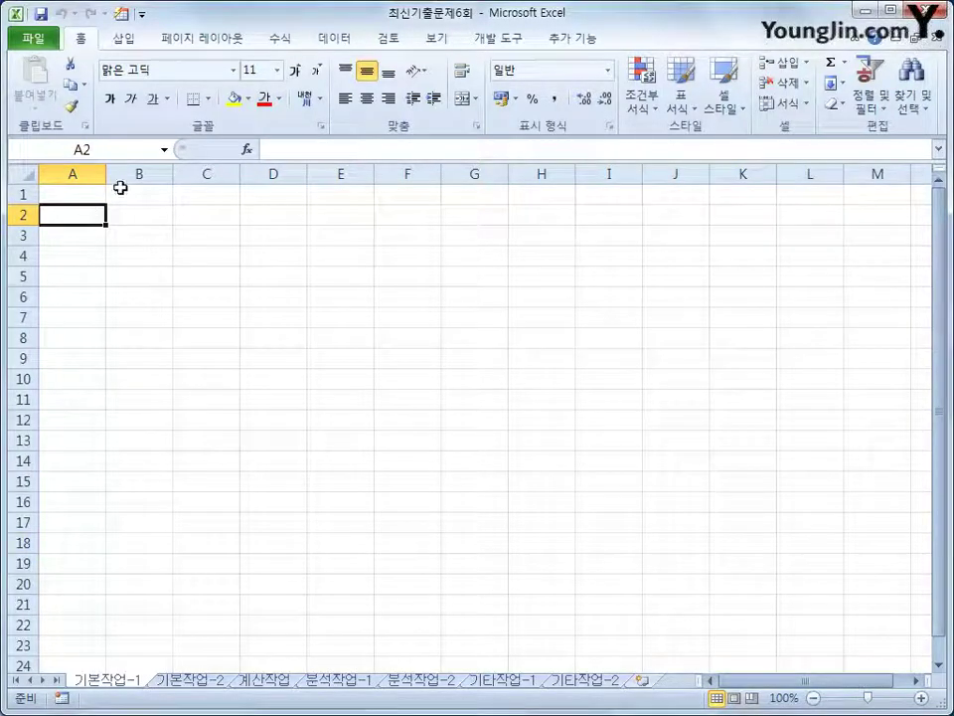
left_click(324, 42)
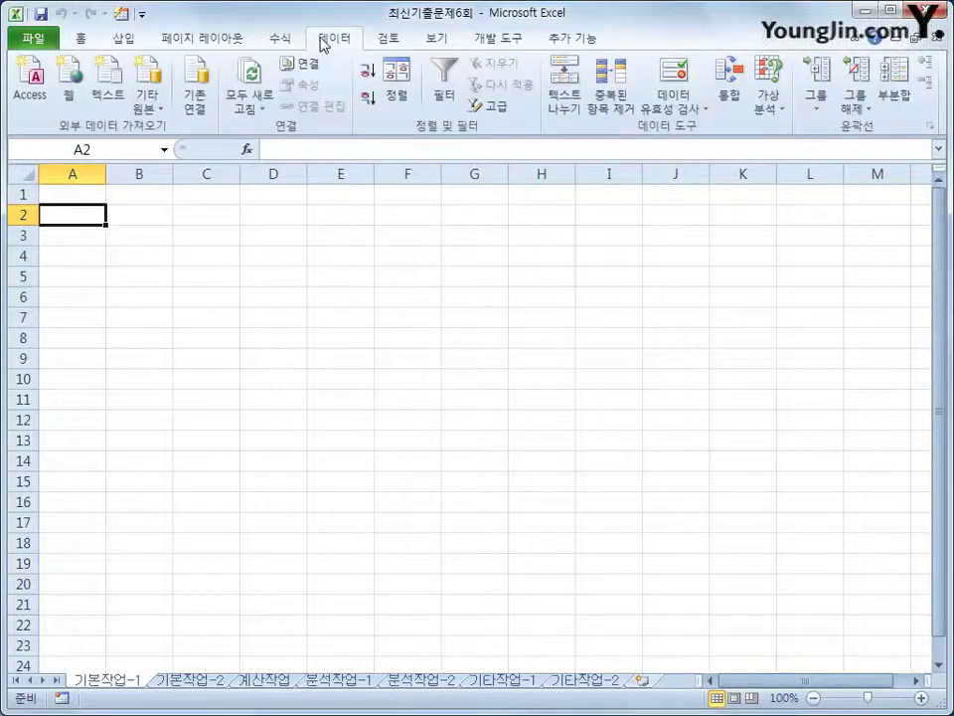
left_click(147, 104)
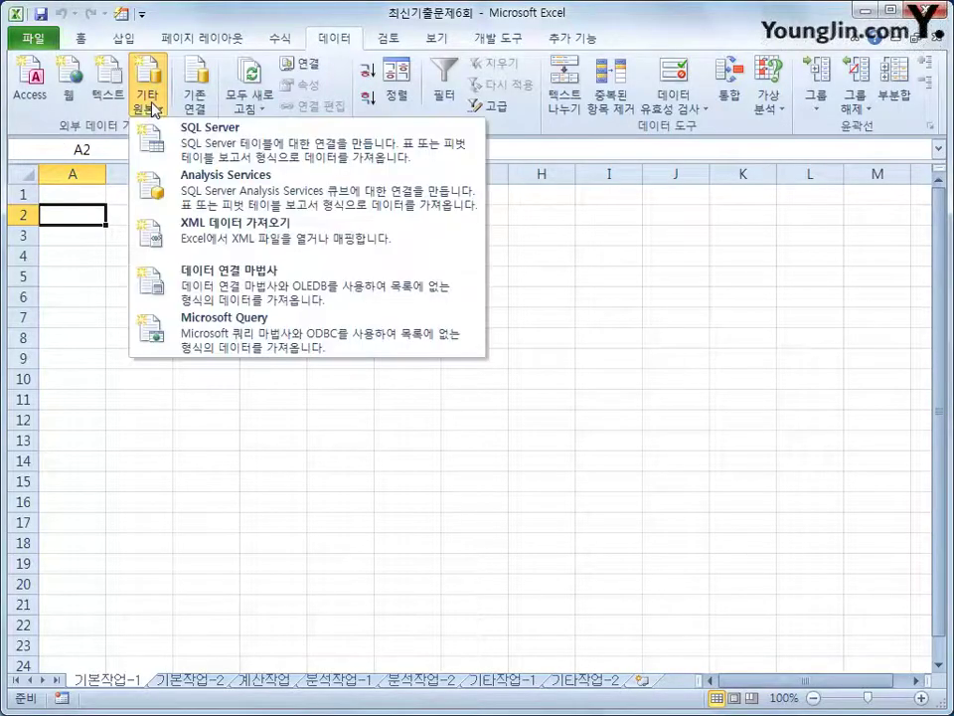
left_click(217, 333)
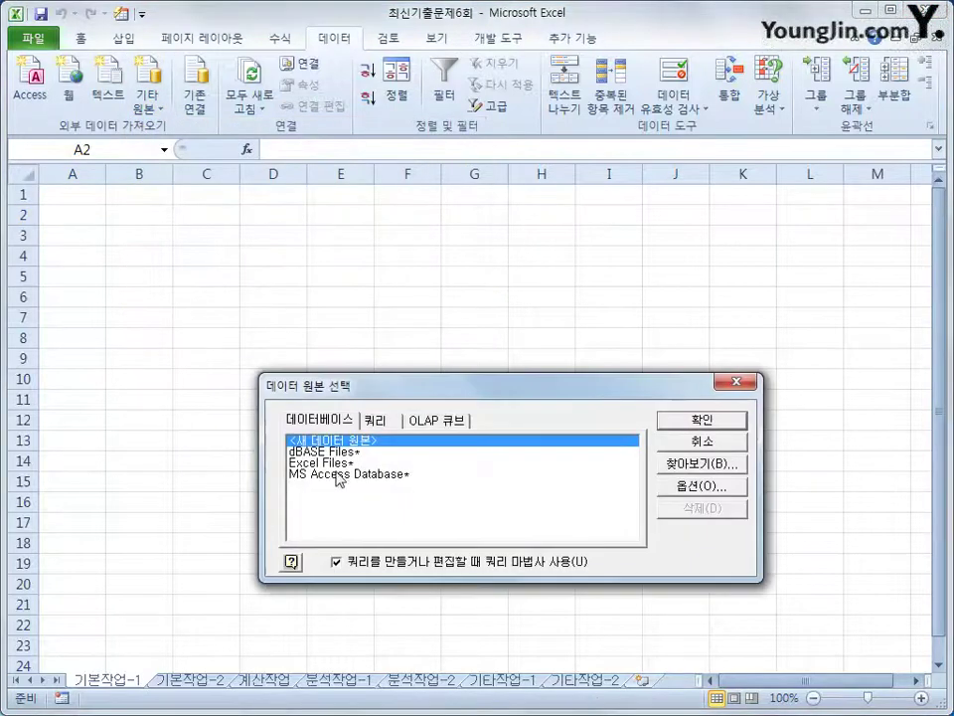
left_click(338, 475)
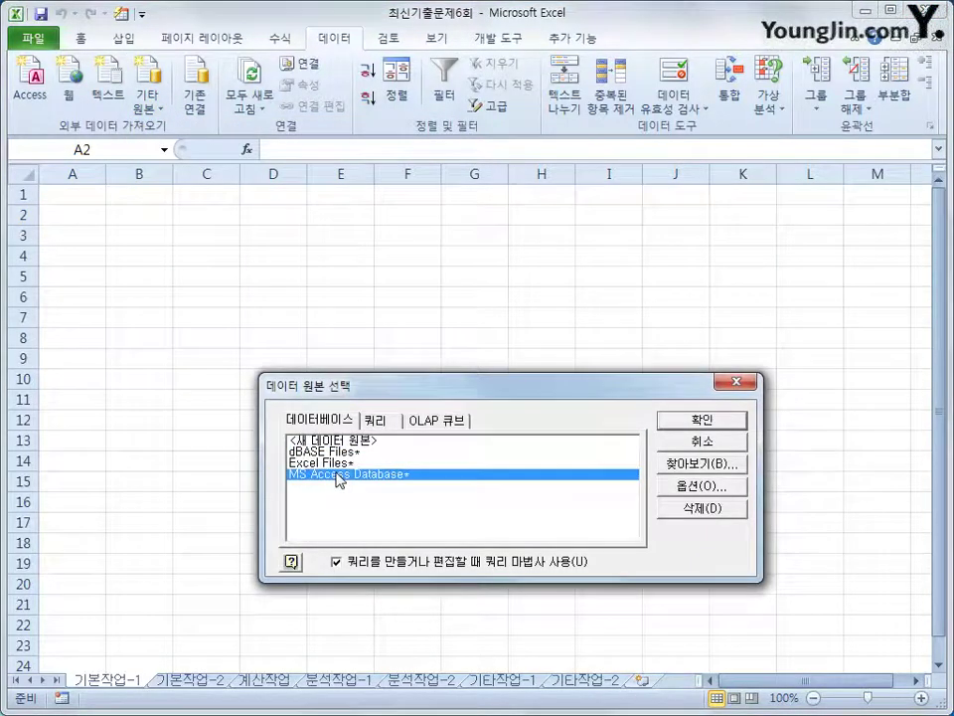
left_click(671, 419)
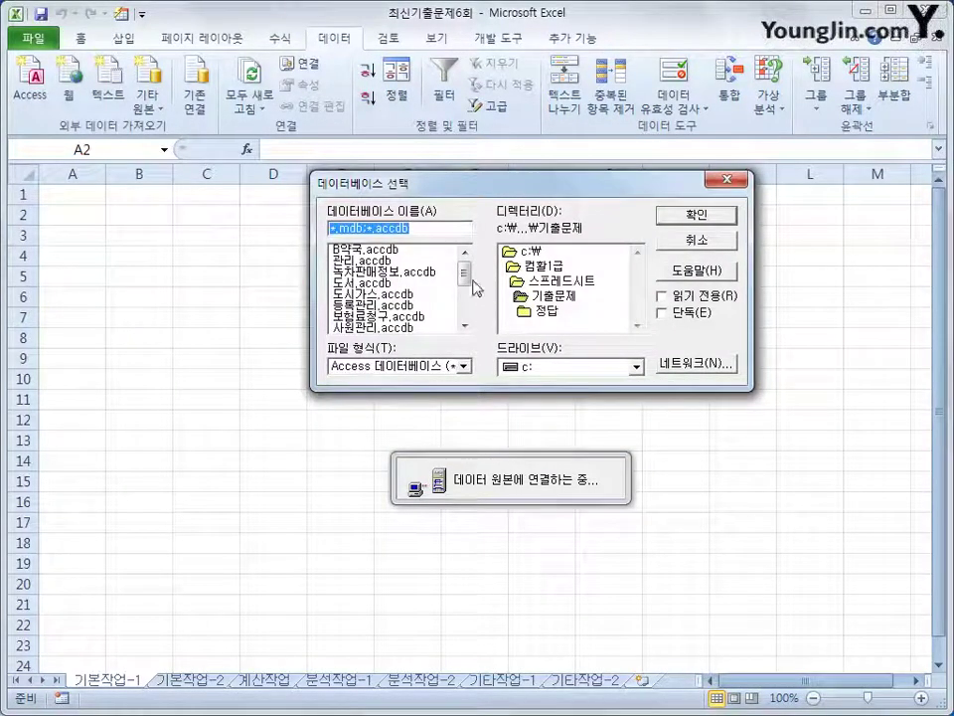
left_click(388, 316)
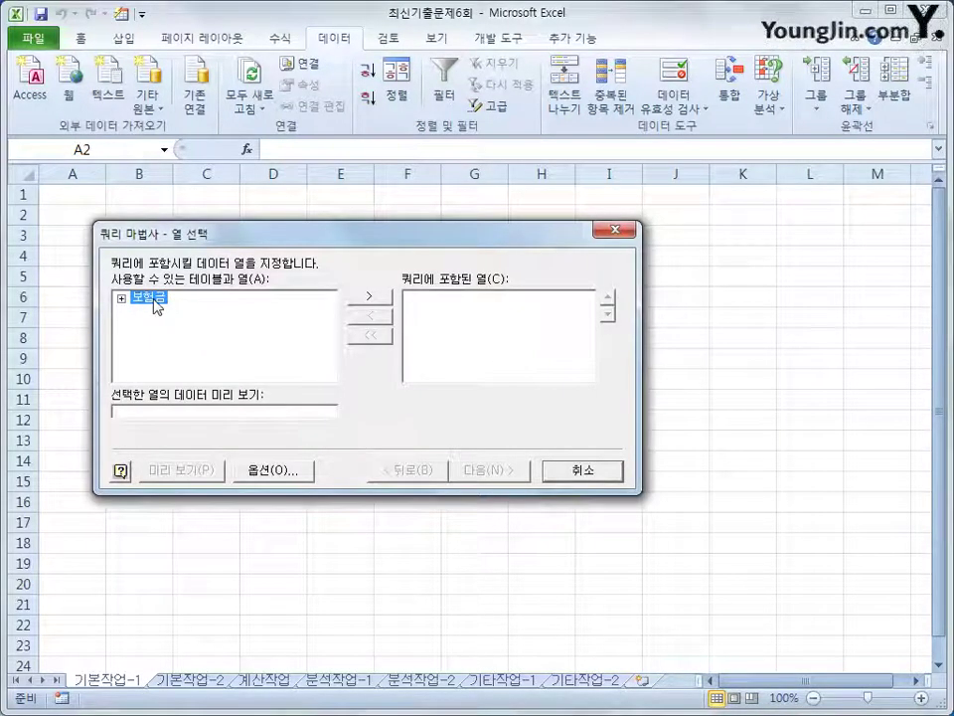
Include the 피보험자, 보험명, 병원 구분, 병원비 and 입원일 columns of the 보험금 table in the query
double_click(154, 301)
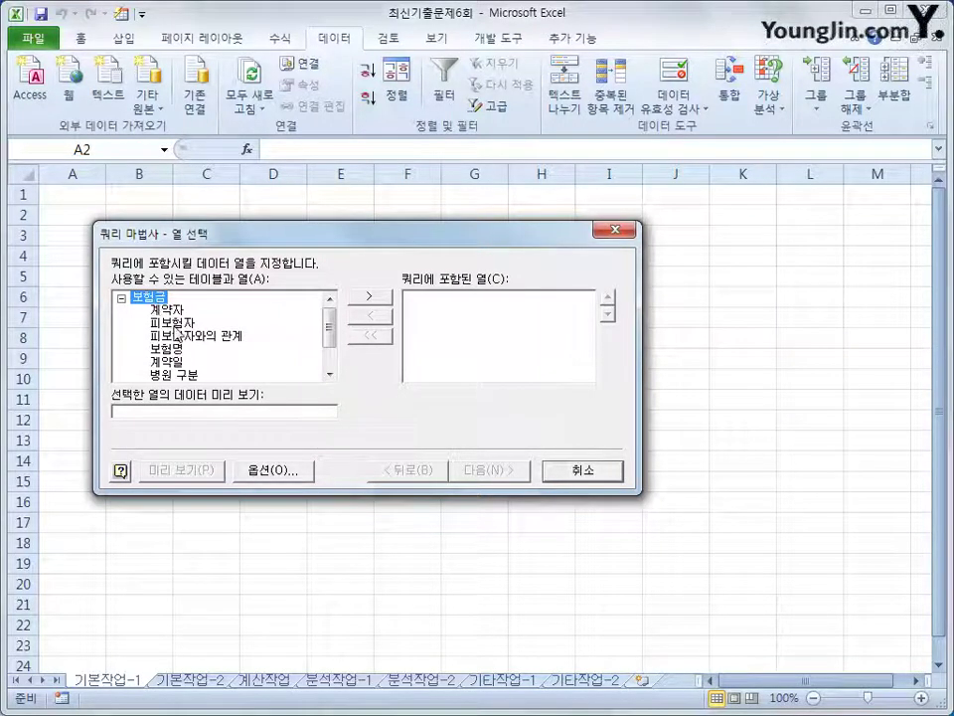
double_click(174, 324)
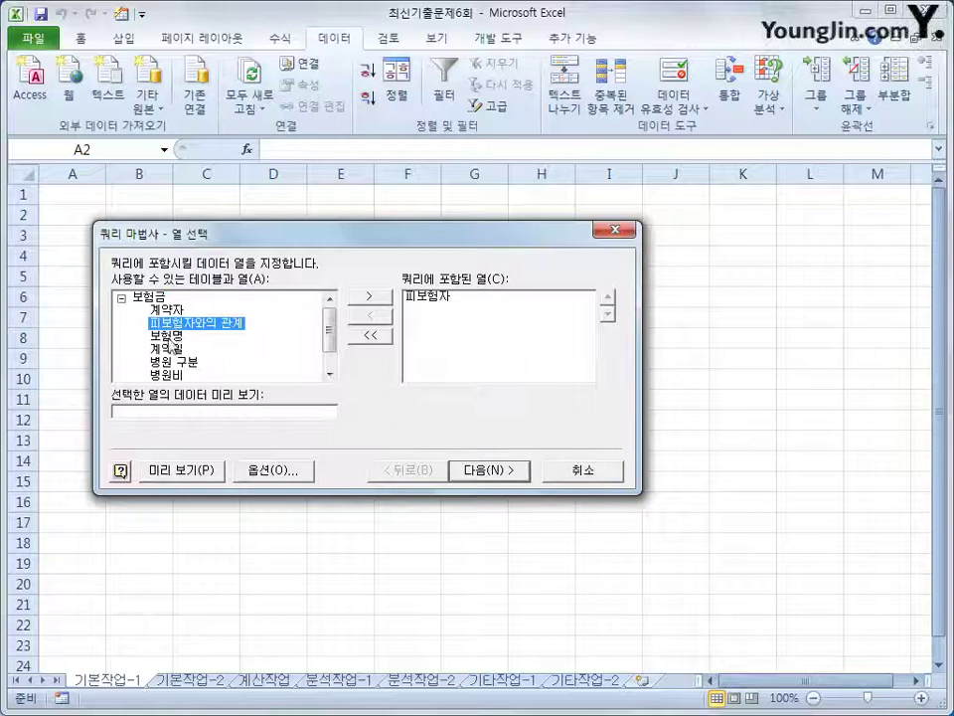
double_click(172, 342)
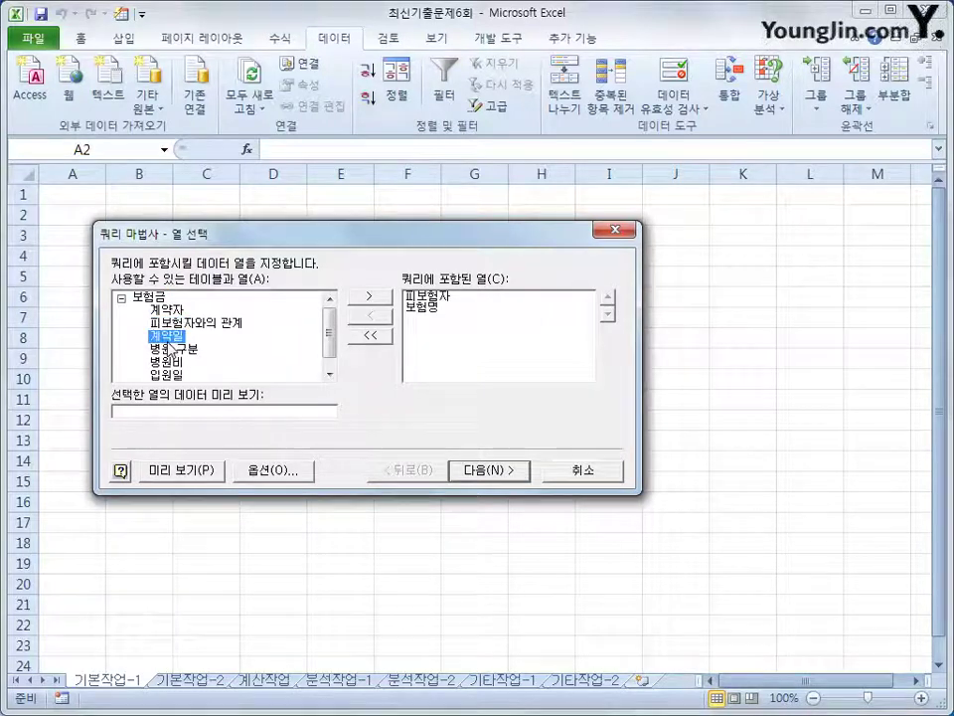
double_click(174, 349)
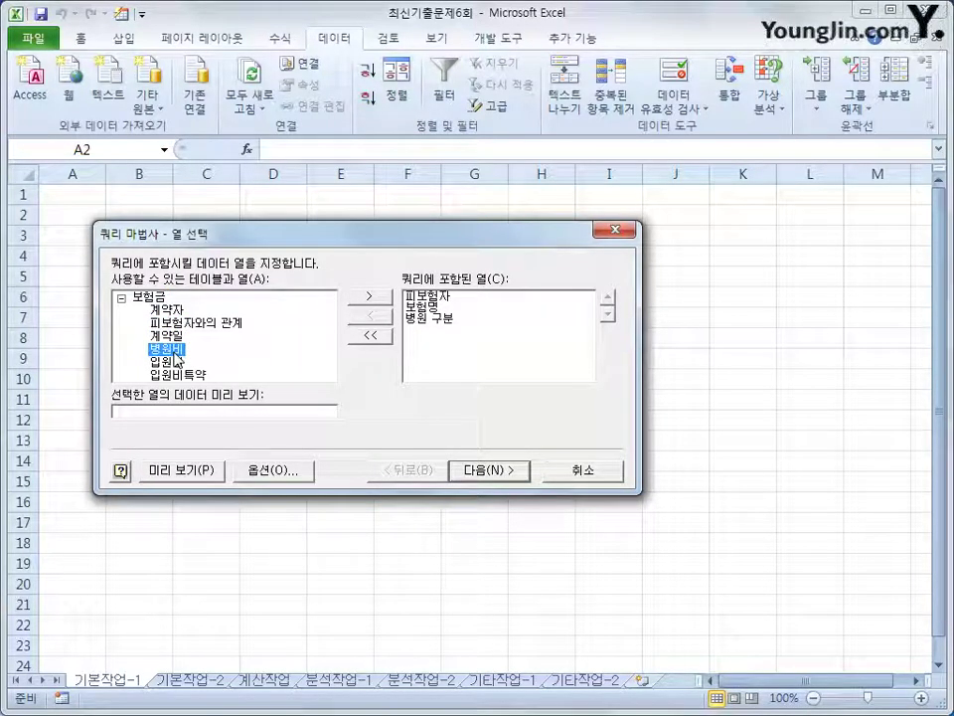
double_click(176, 353)
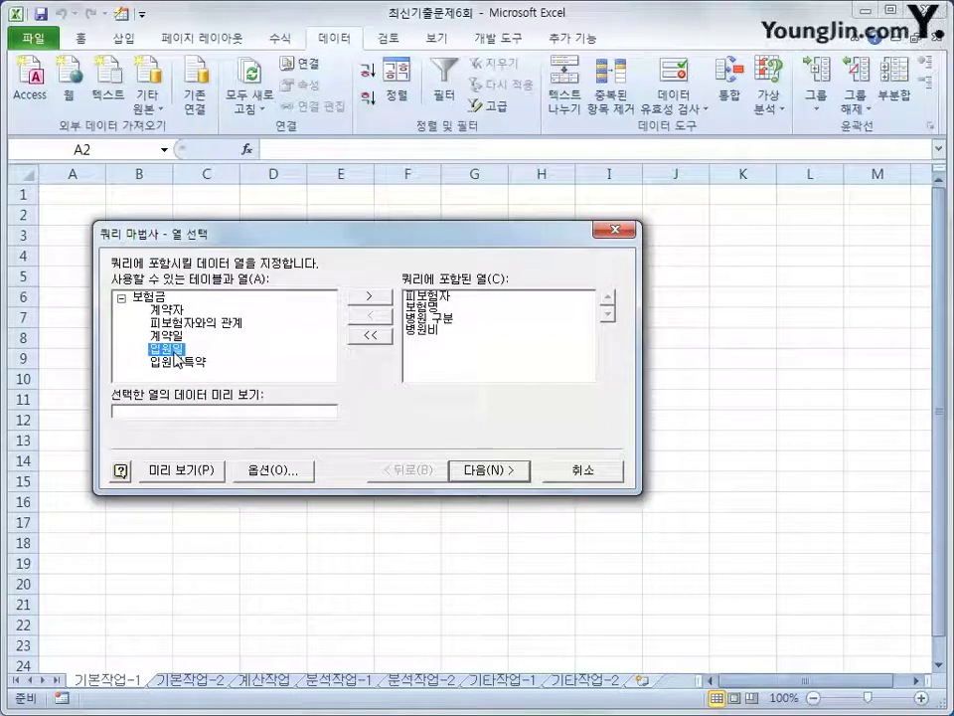
double_click(176, 353)
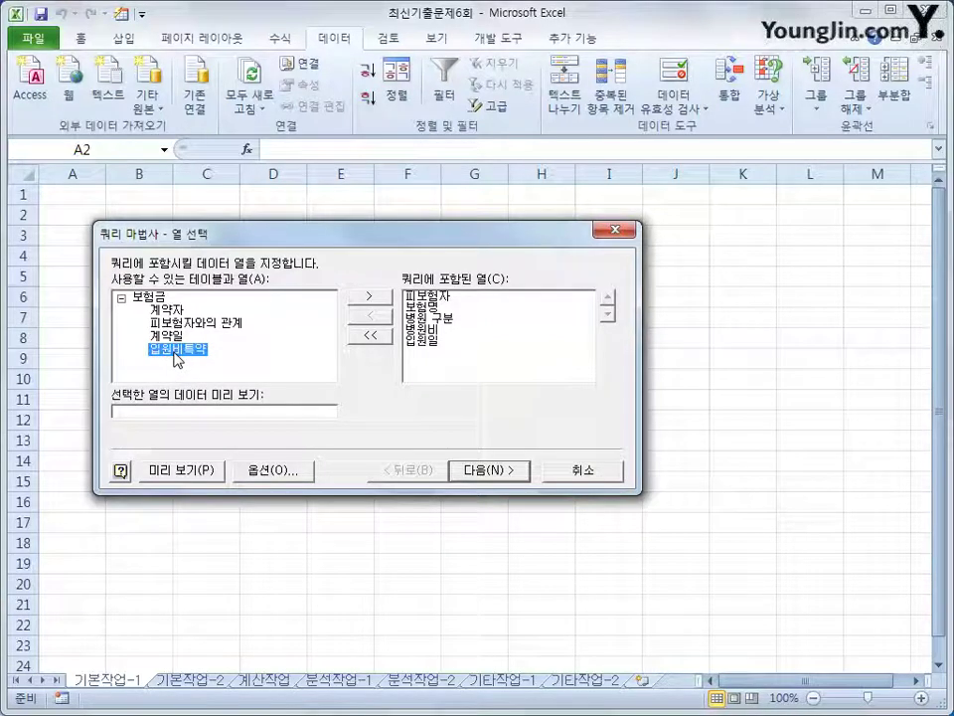
left_click(511, 475)
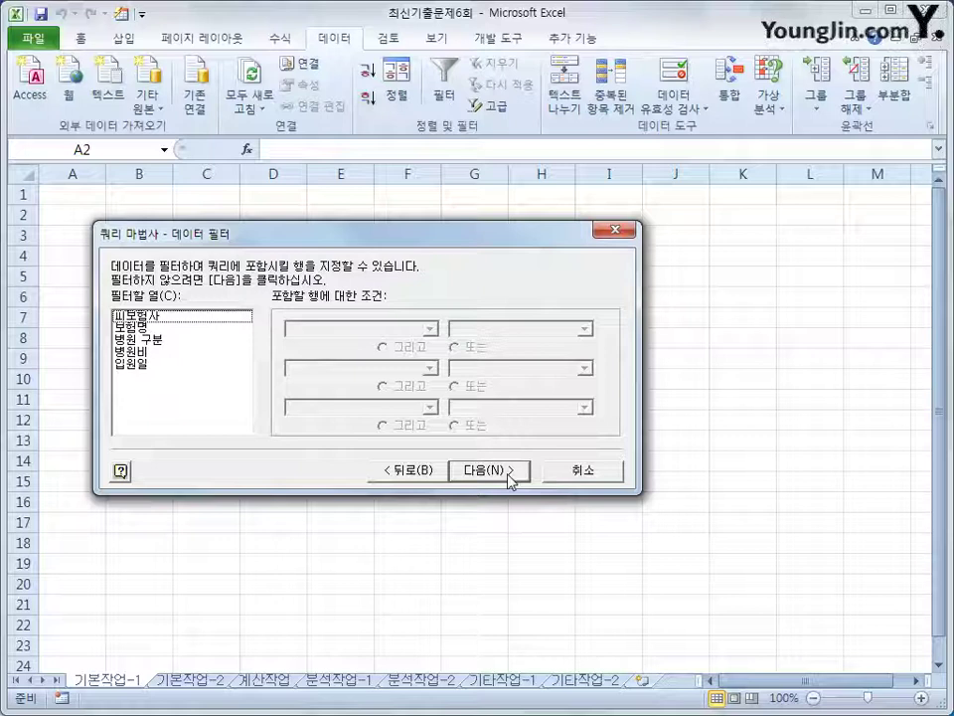
Filter the query rows so that 병원 구분 is not equal (<>) to 의원
left_click(227, 342)
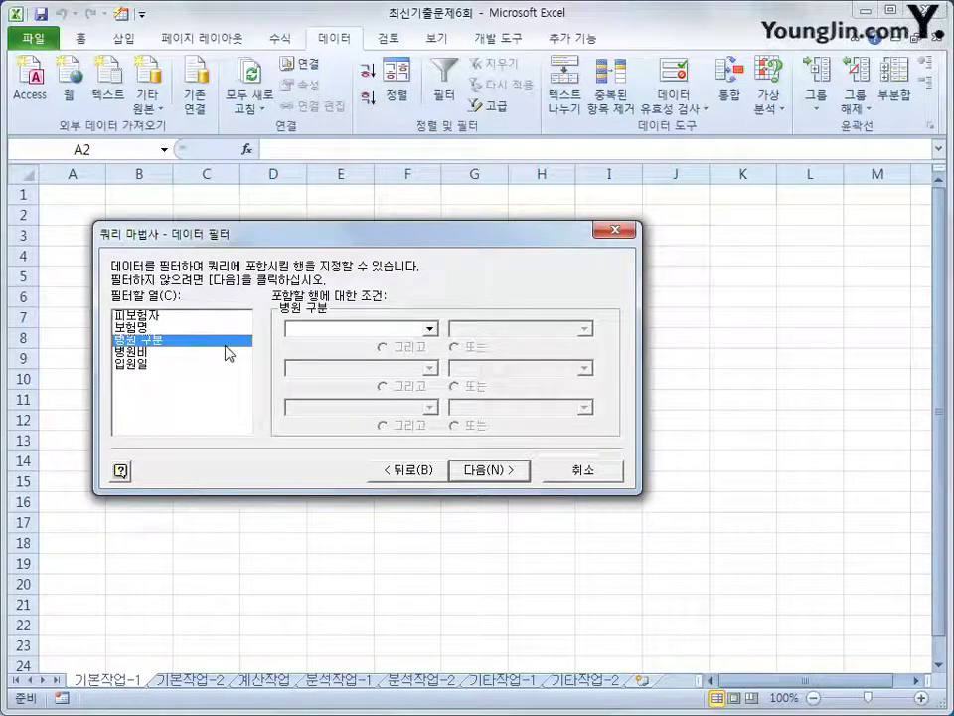
left_click(361, 330)
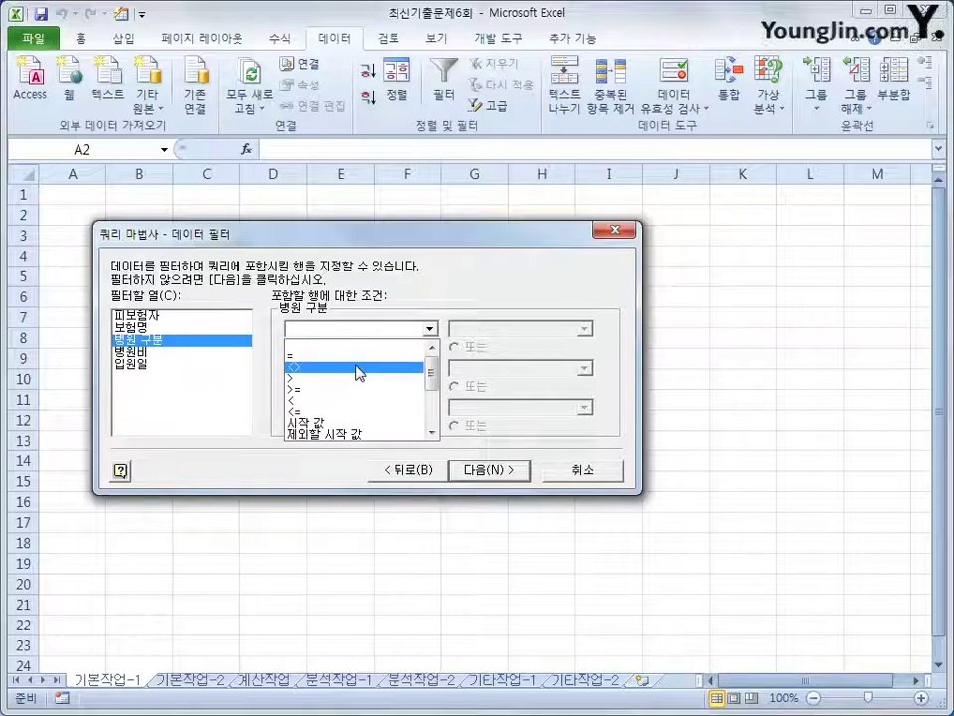
left_click(358, 368)
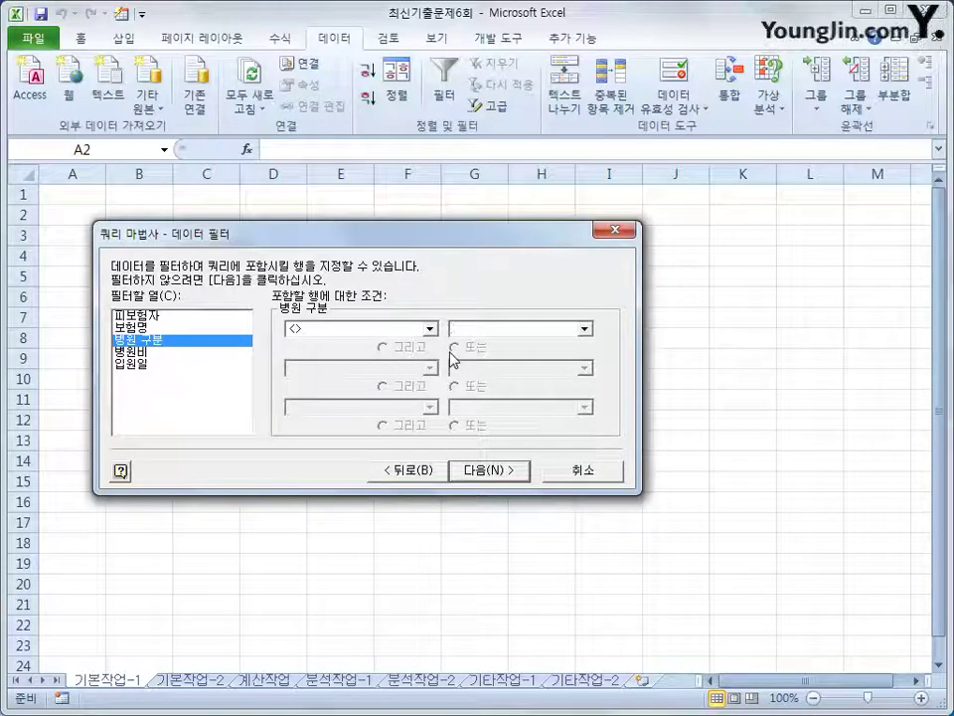
type("dm")
key("BackSpace")
key("BackSpace")
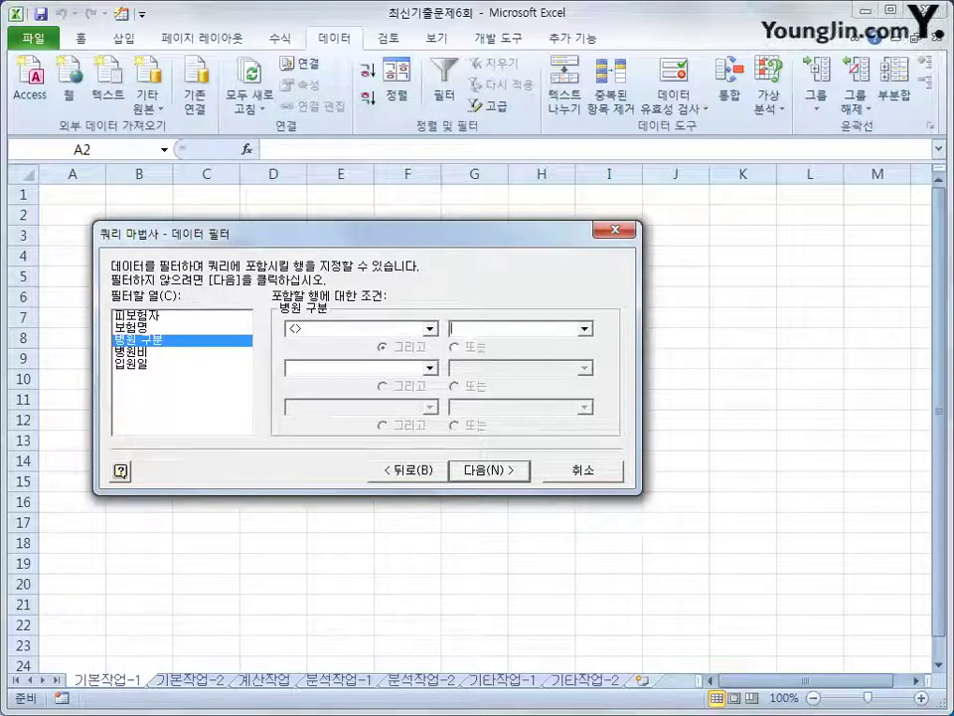
type("ㅇ의원")
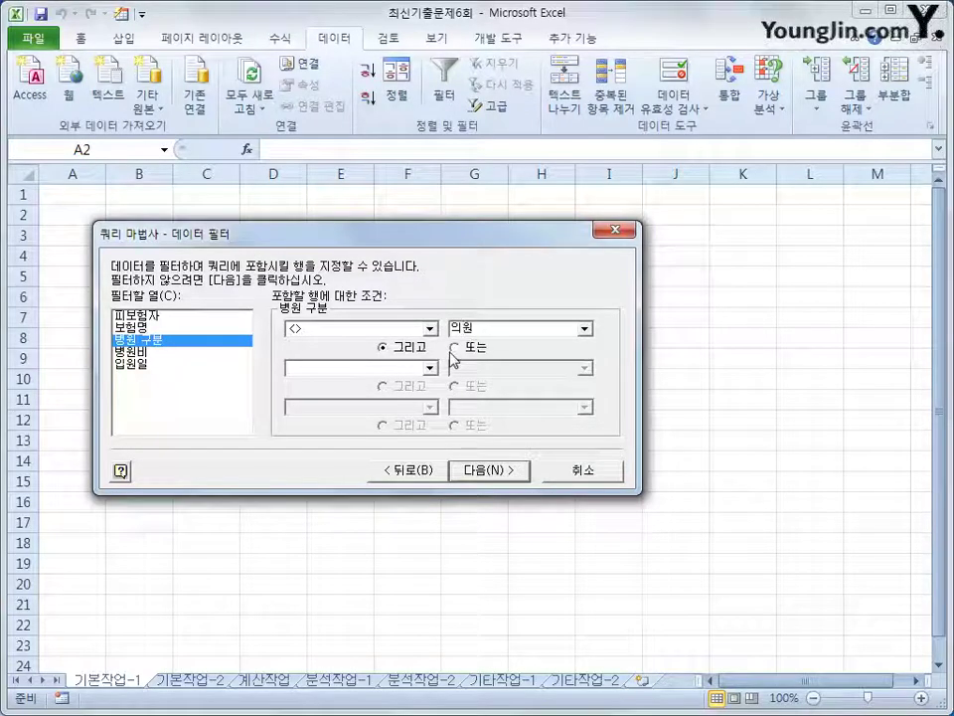
Add a filter condition that 입원일 is greater than or equal to (>=) 3 and proceed to the sort order
left_click(221, 364)
left_click(358, 328)
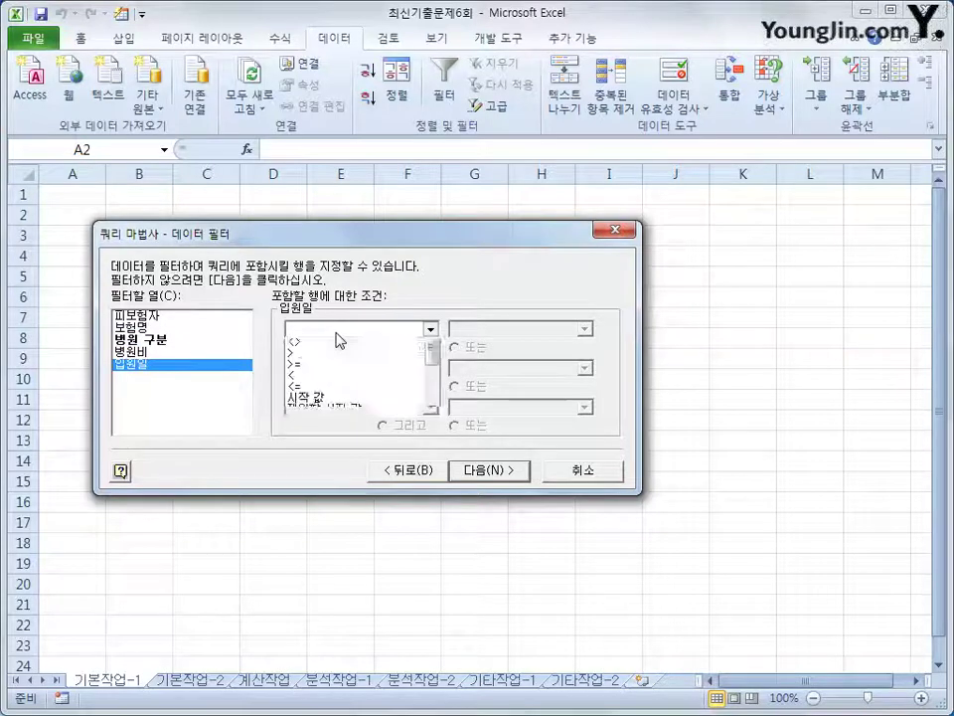
left_click(319, 390)
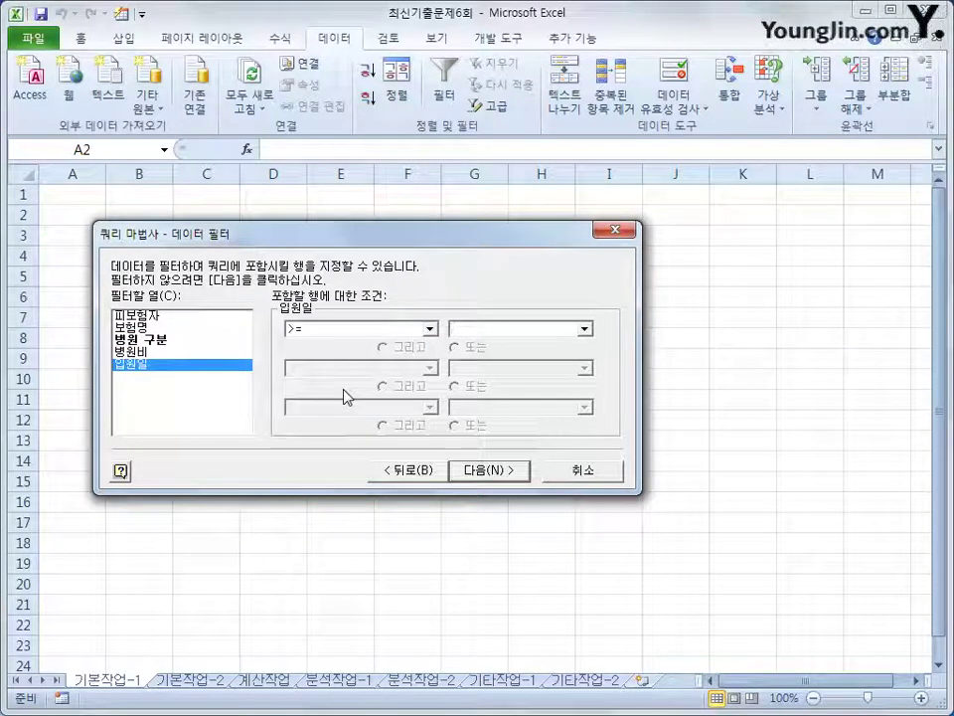
key("Tab")
type("3")
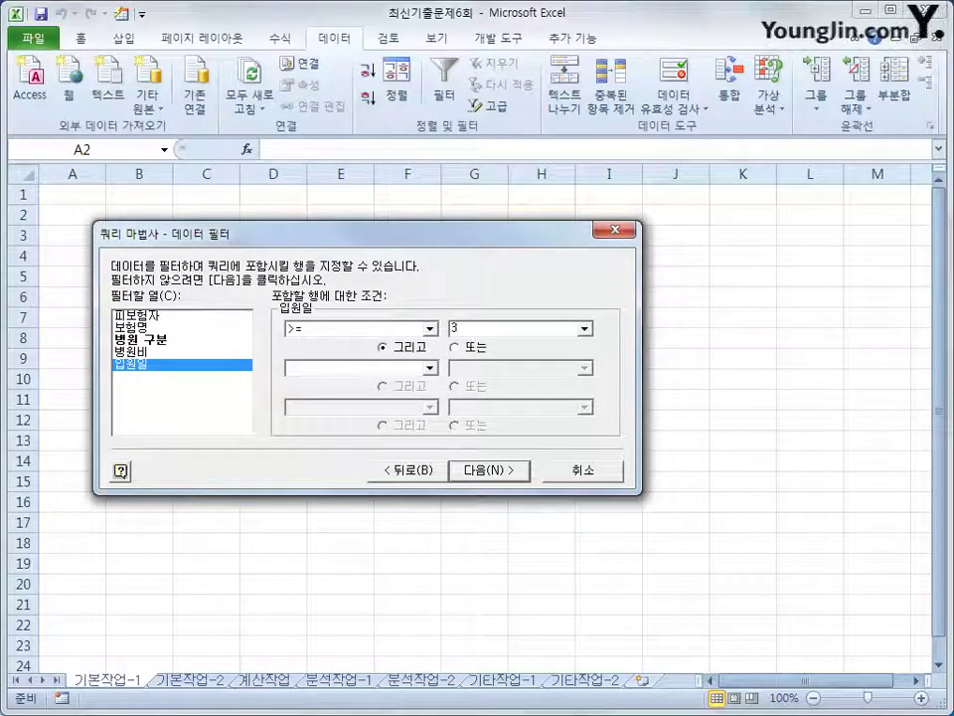
left_click(509, 471)
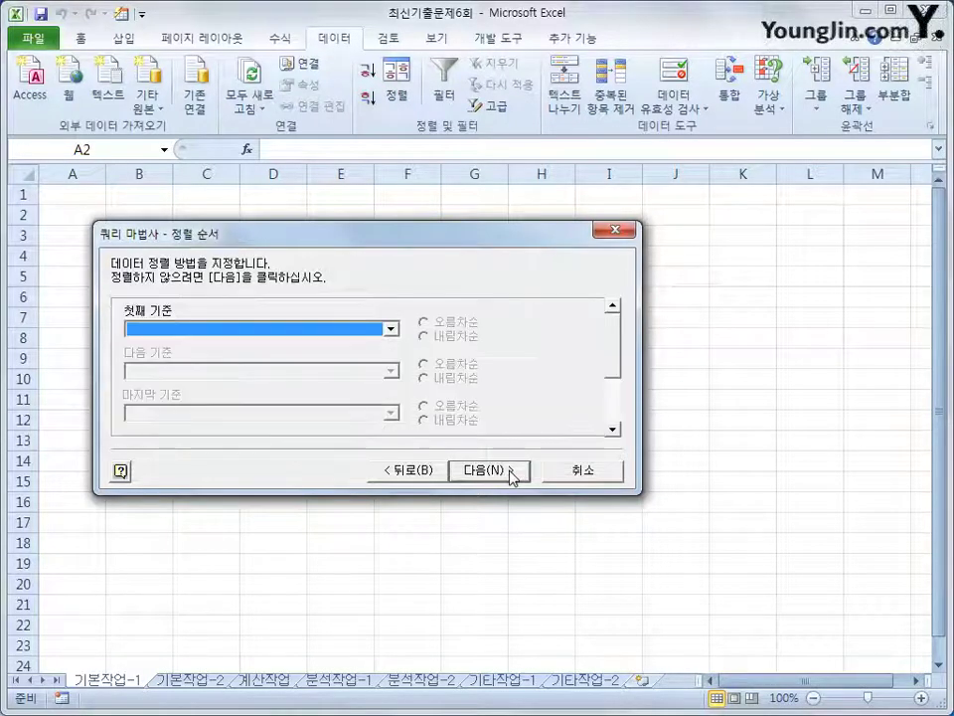
Sort the query by 피보험자 in ascending order, and by 병원비 in descending order as the second criterion
left_click(352, 329)
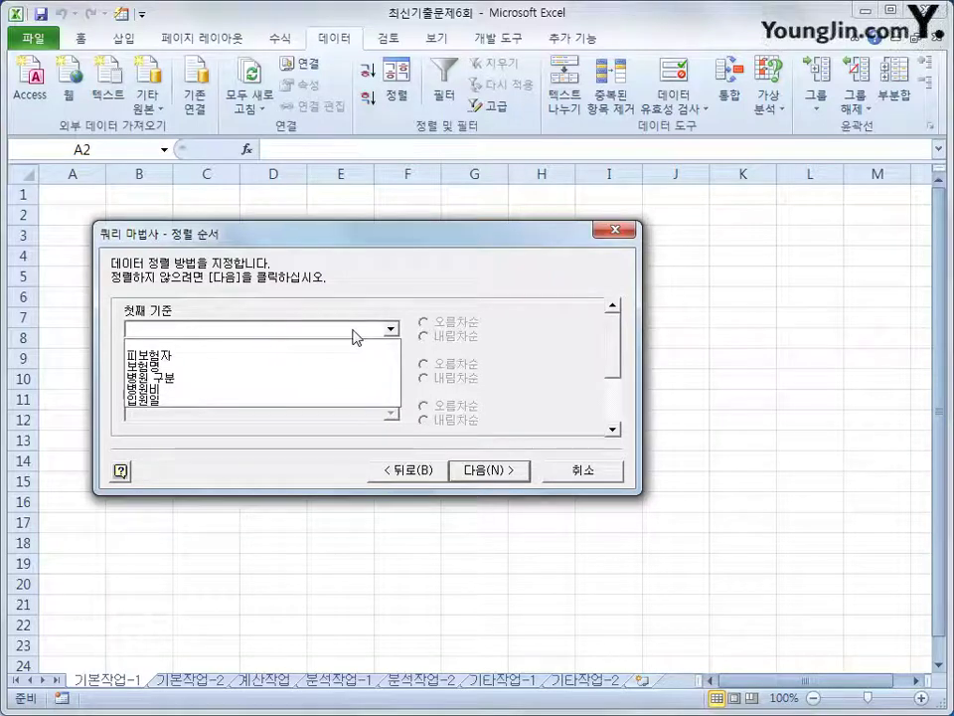
left_click(349, 357)
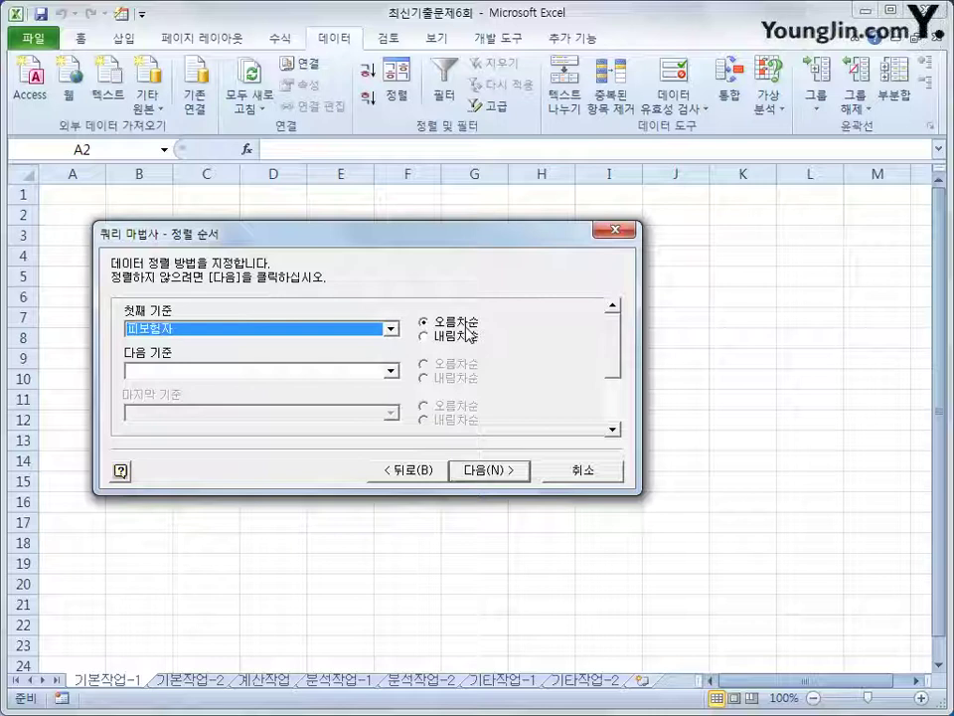
left_click(387, 372)
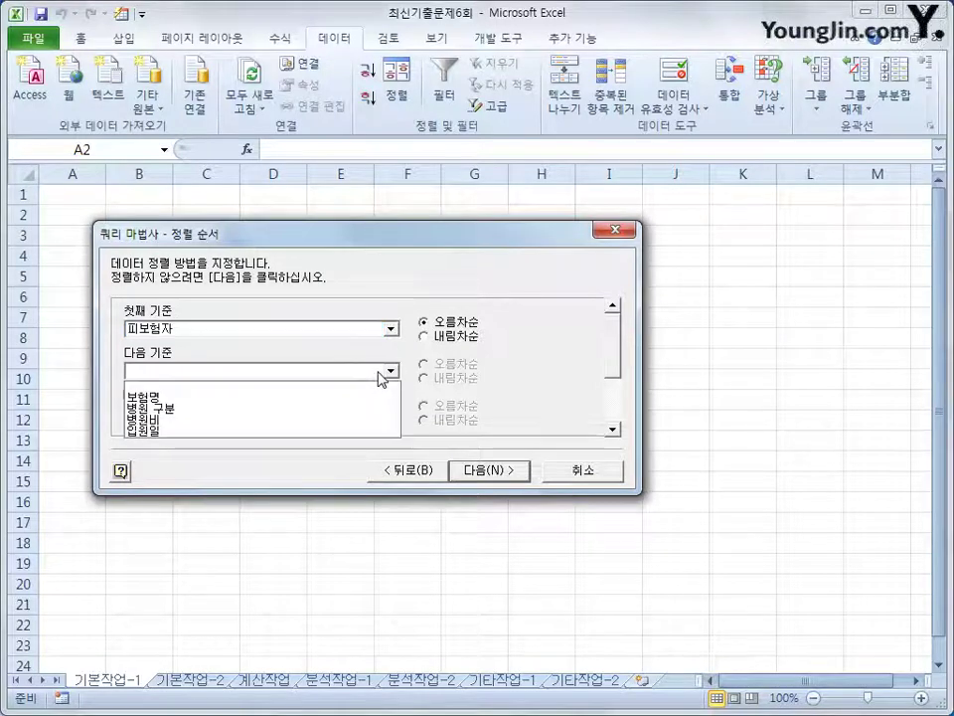
left_click(372, 421)
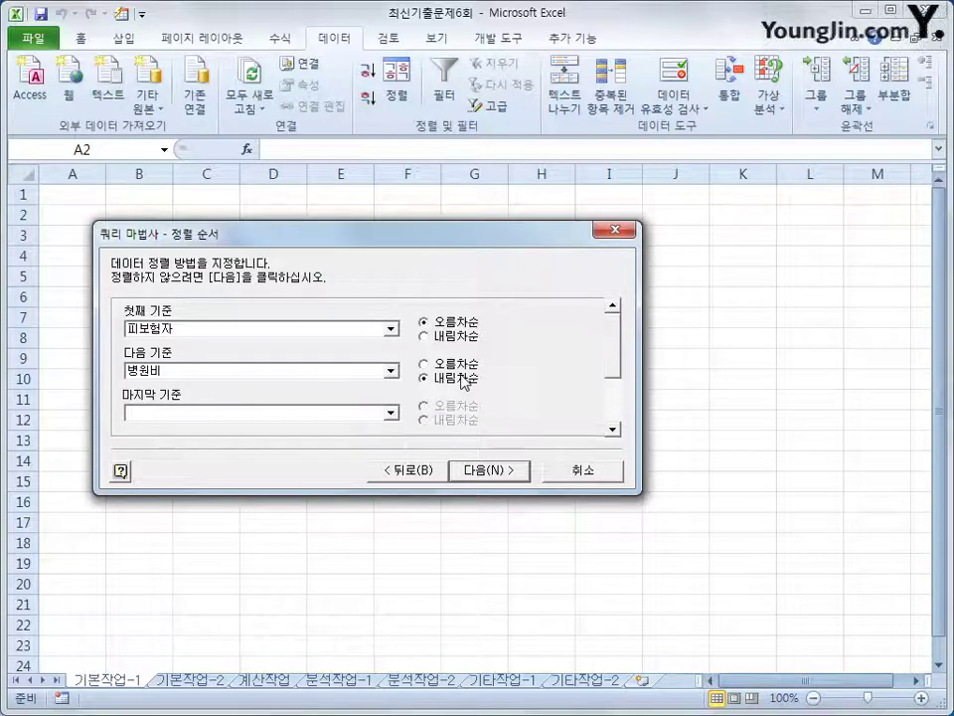
left_click(489, 473)
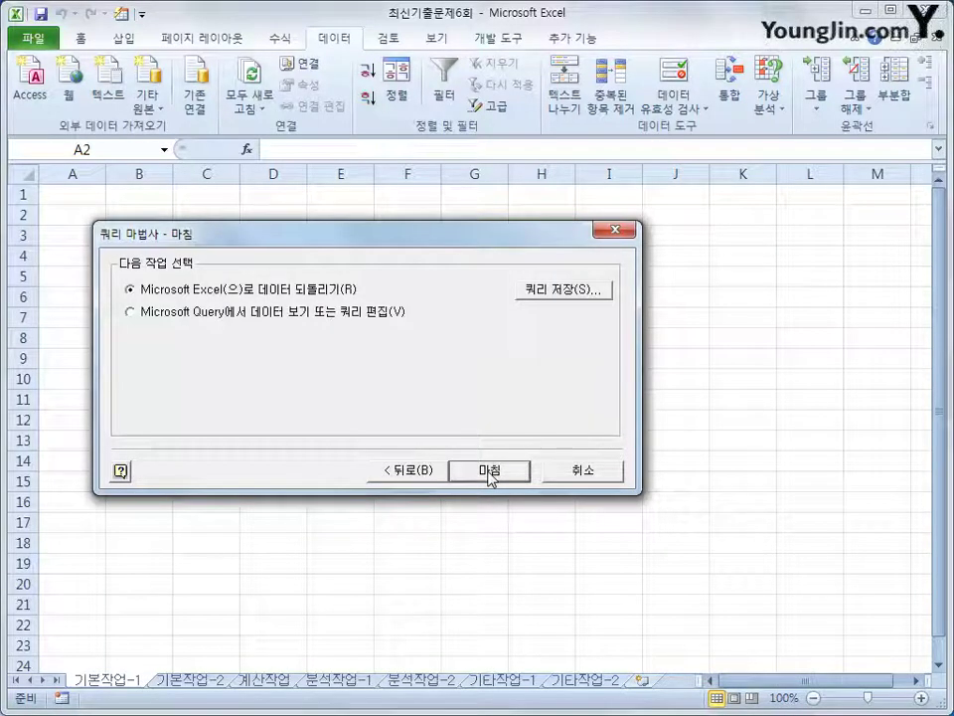
Finish the query and return its data to Excel as a table in the existing worksheet at cell A2
left_click(490, 473)
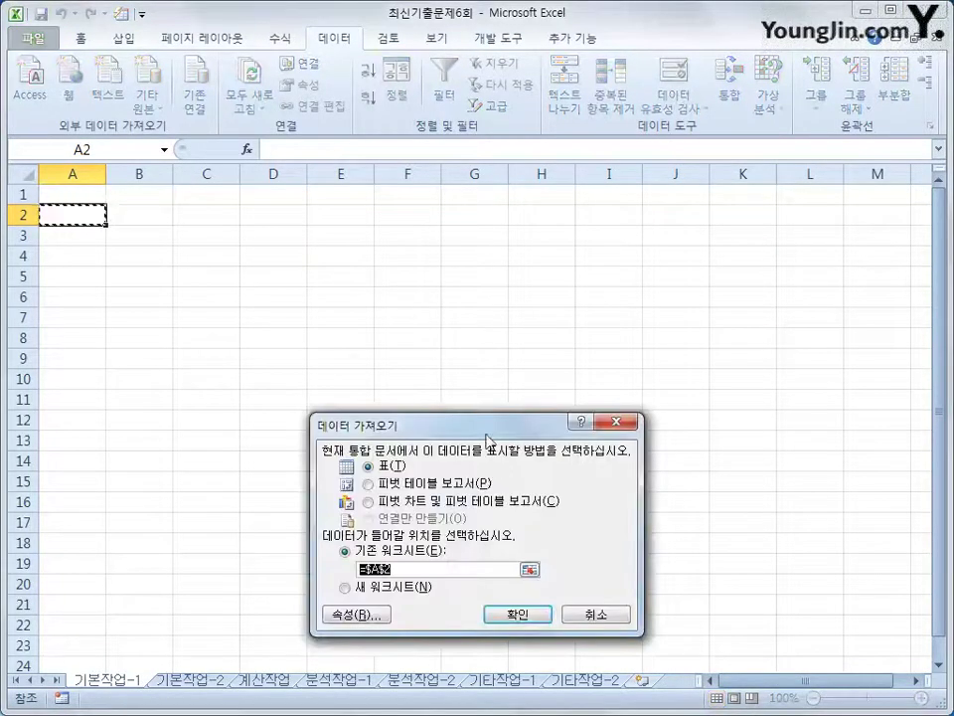
left_click_drag(486, 434, 574, 224)
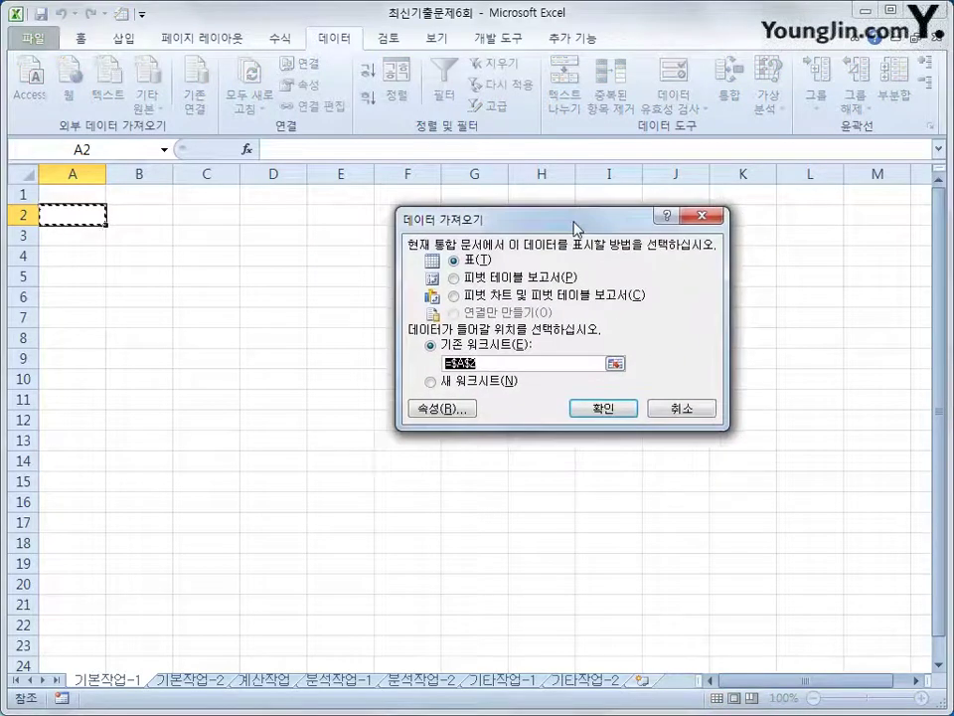
left_click(608, 406)
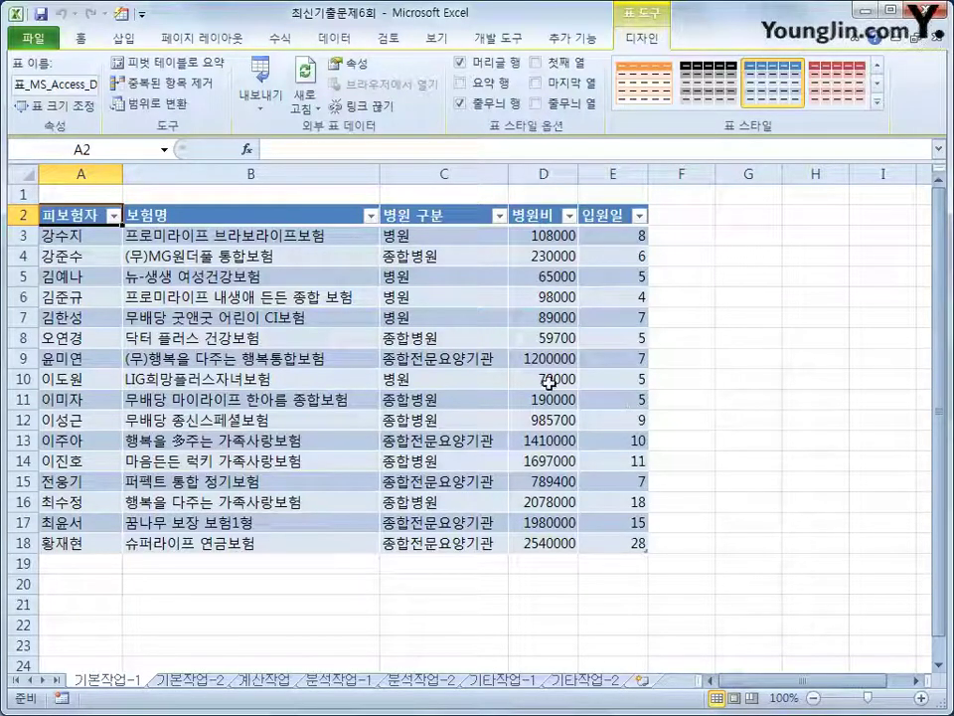
Convert the imported table to a normal range, accepting the removal of the query definition
left_click(171, 107)
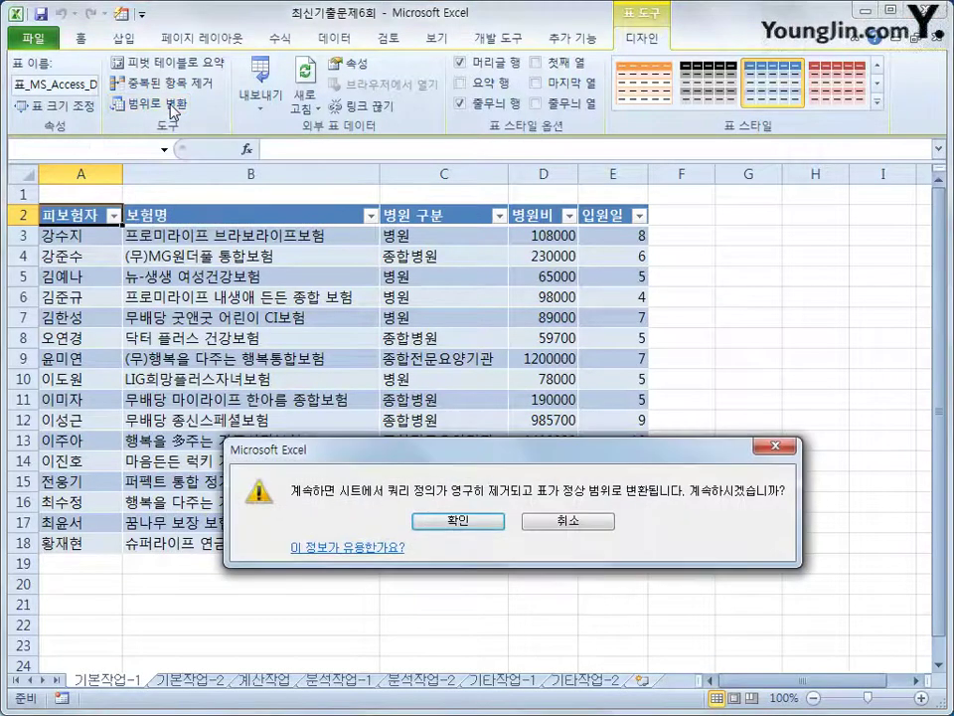
left_click_drag(522, 460, 497, 306)
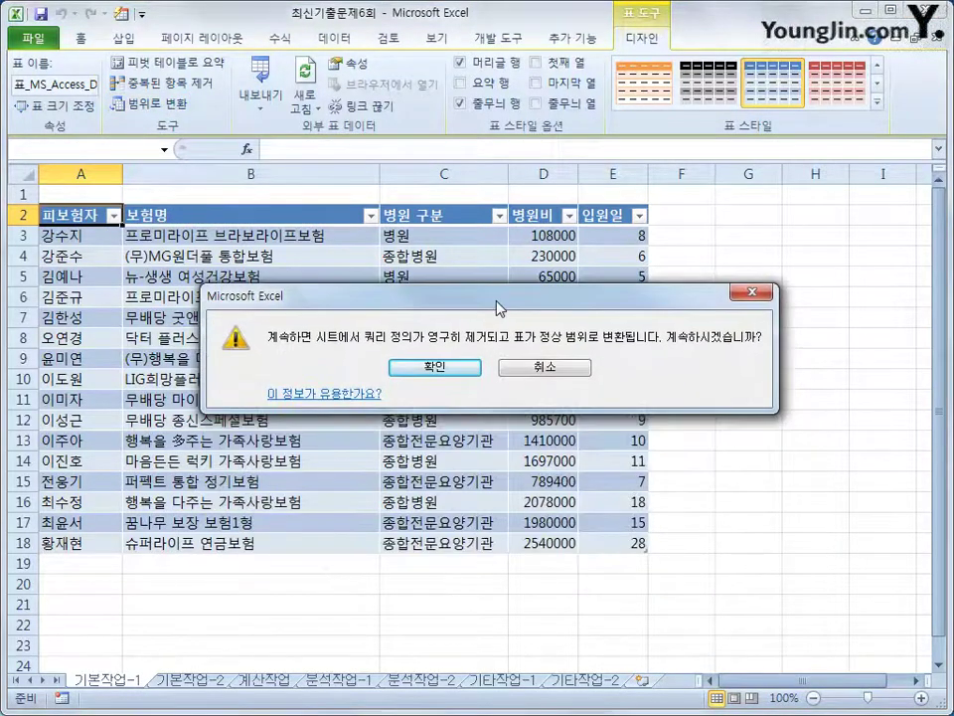
left_click(461, 368)
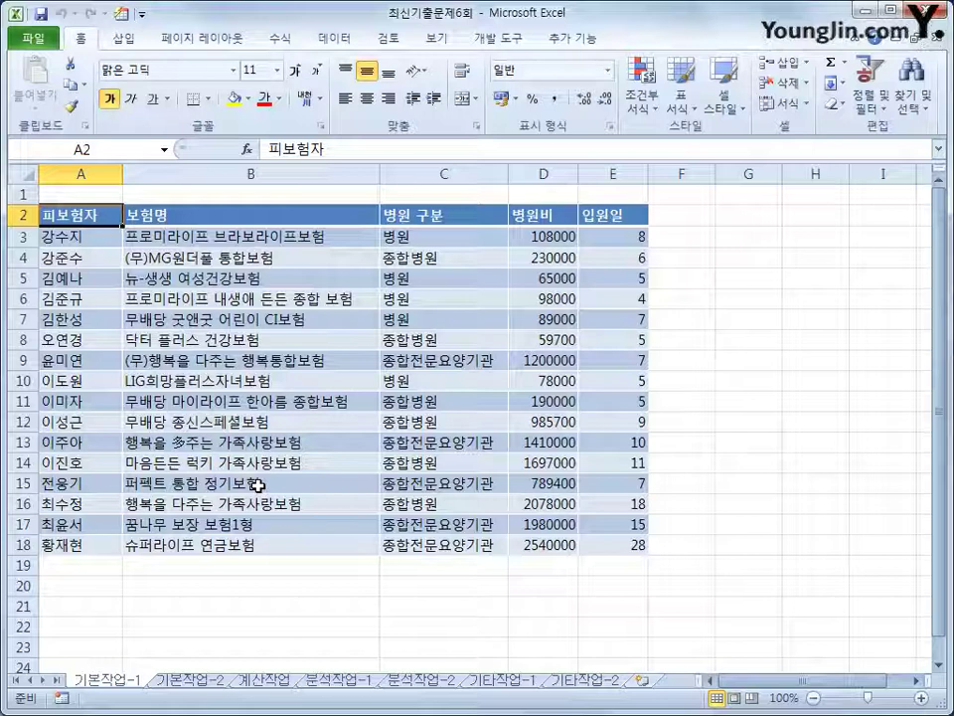
Switch to the 기본작업-2 sheet and enter the criteria heading 조건 in cell A24
left_click(189, 683)
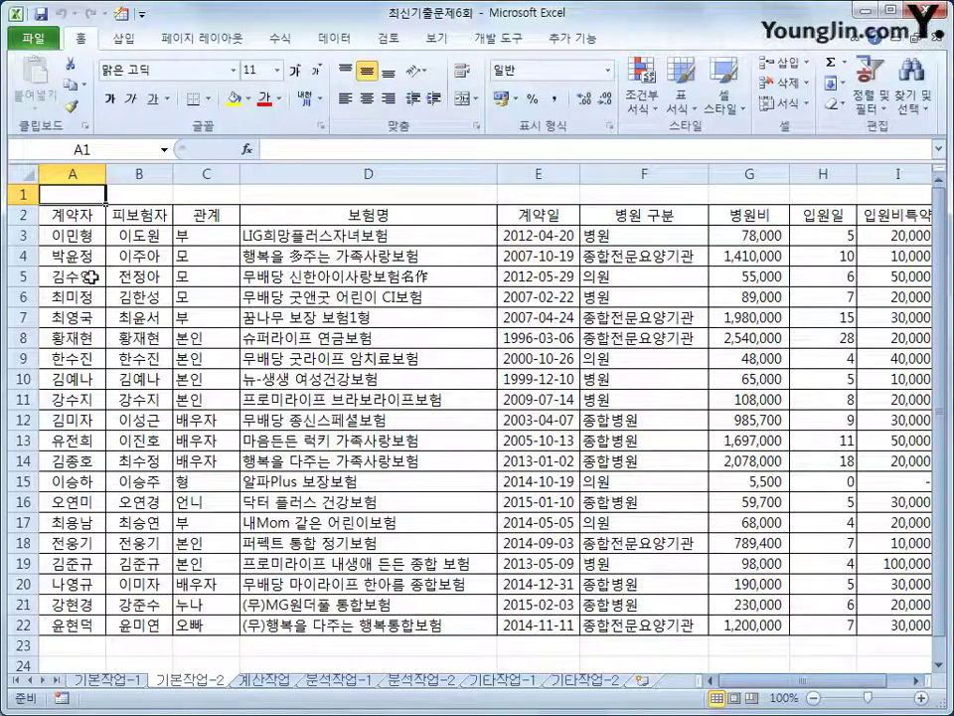
left_click(78, 221)
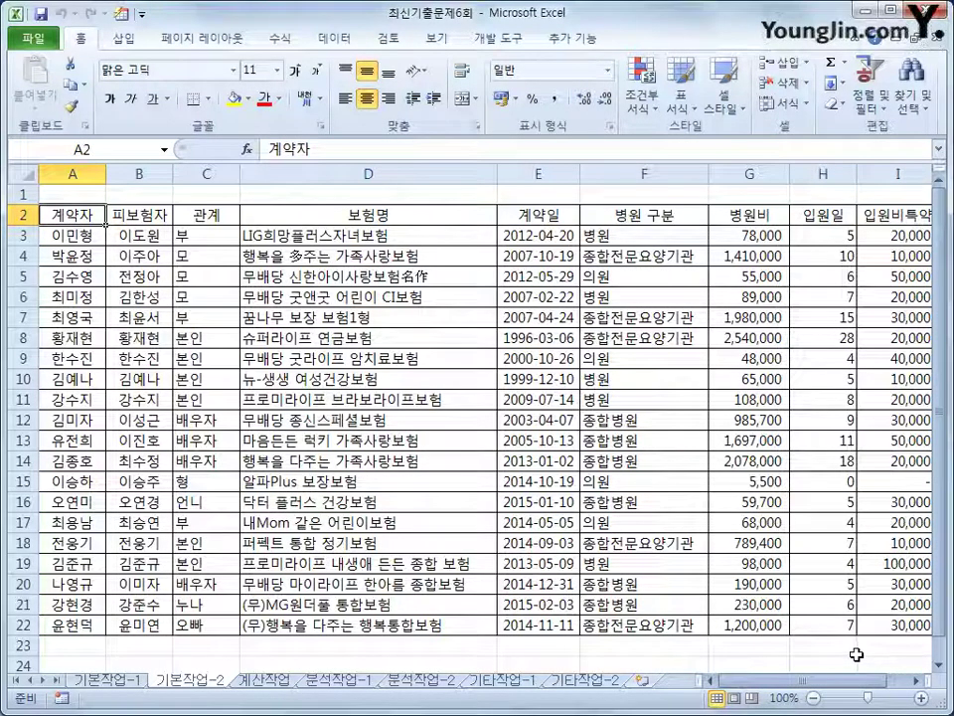
scroll(238, 602, "down", 2)
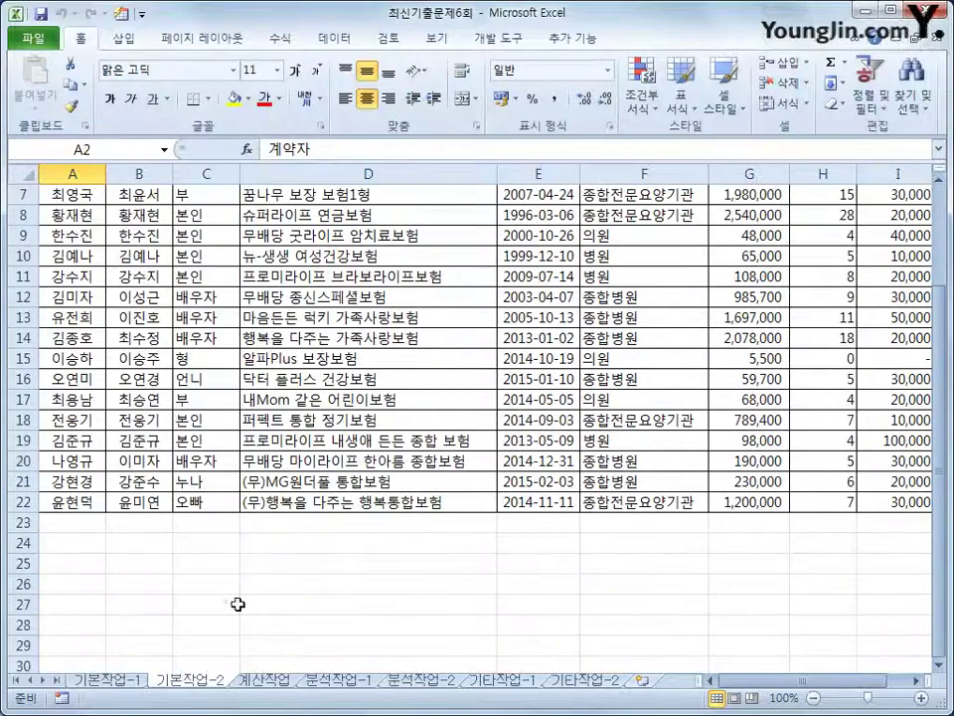
left_click(80, 546)
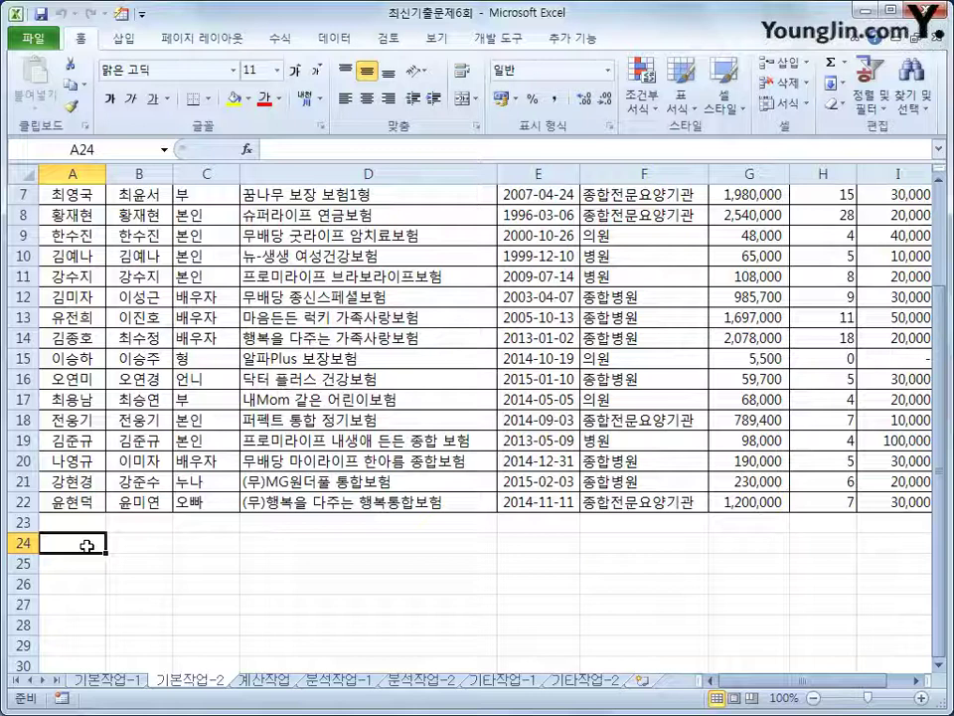
type("wh")
key("BackSpace")
key("BackSpace")
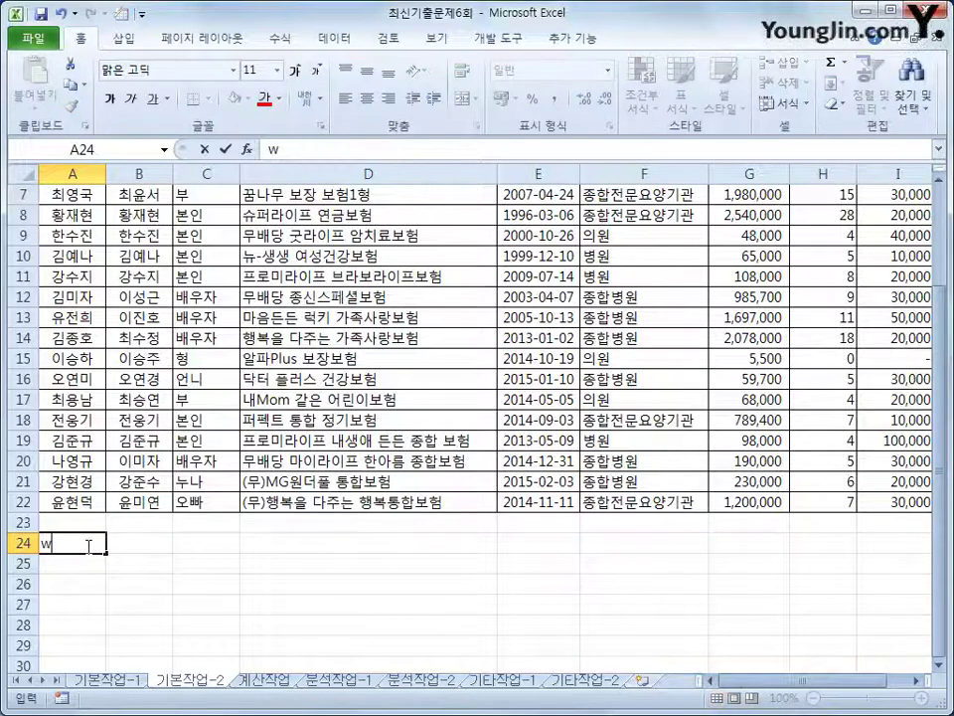
type("조건")
key("Return")
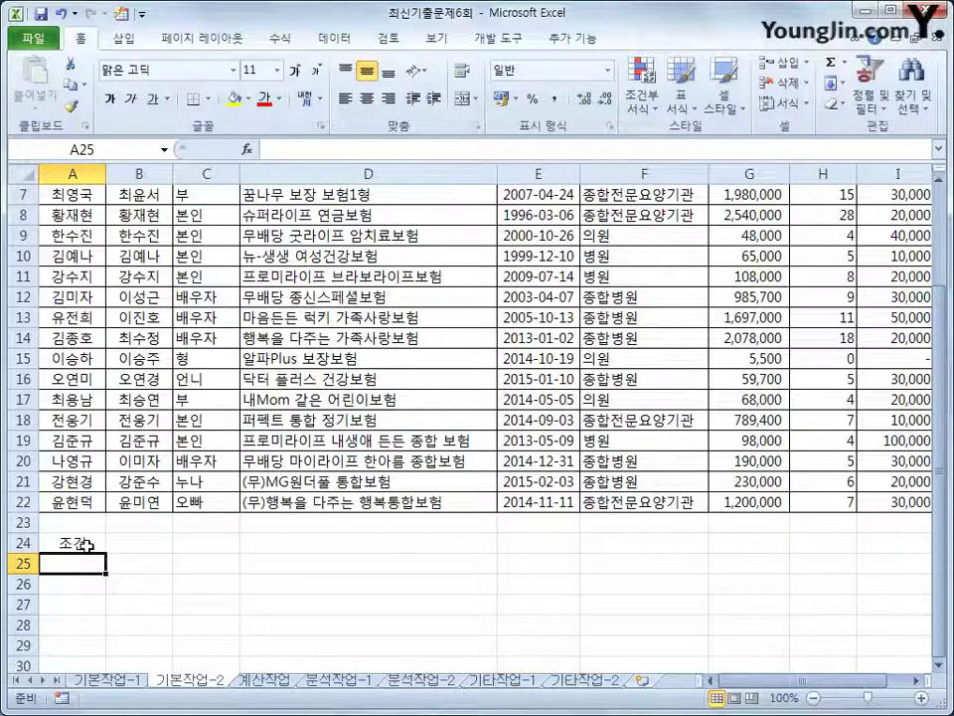
Start a formula in A25 with AND, whose first condition is YEAR($E3)>=2010 for the 계약일 column
type("=")
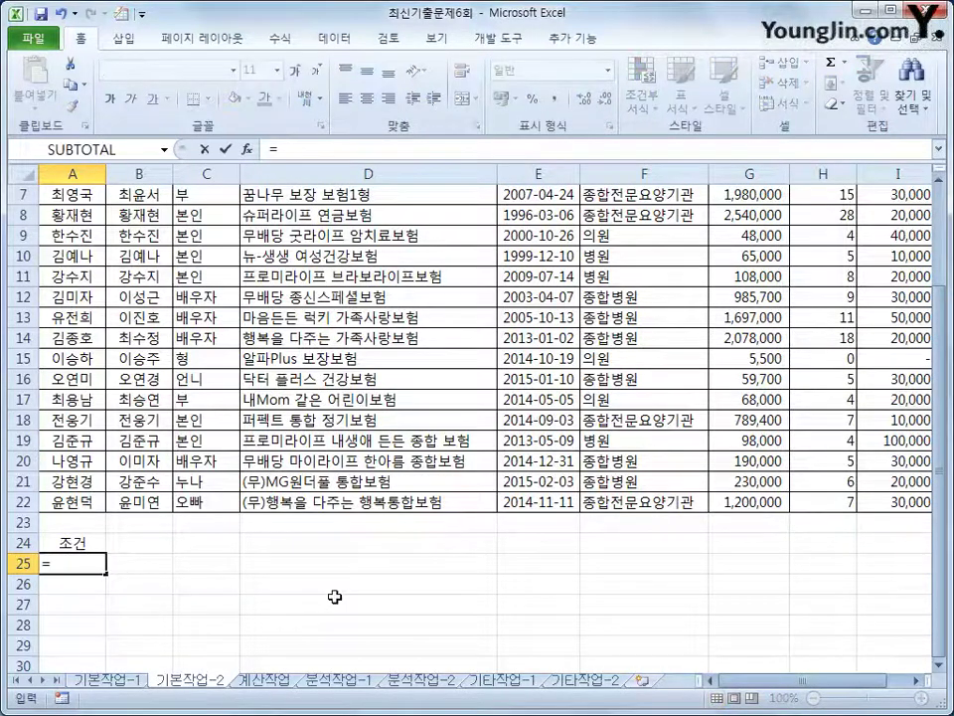
type("and(")
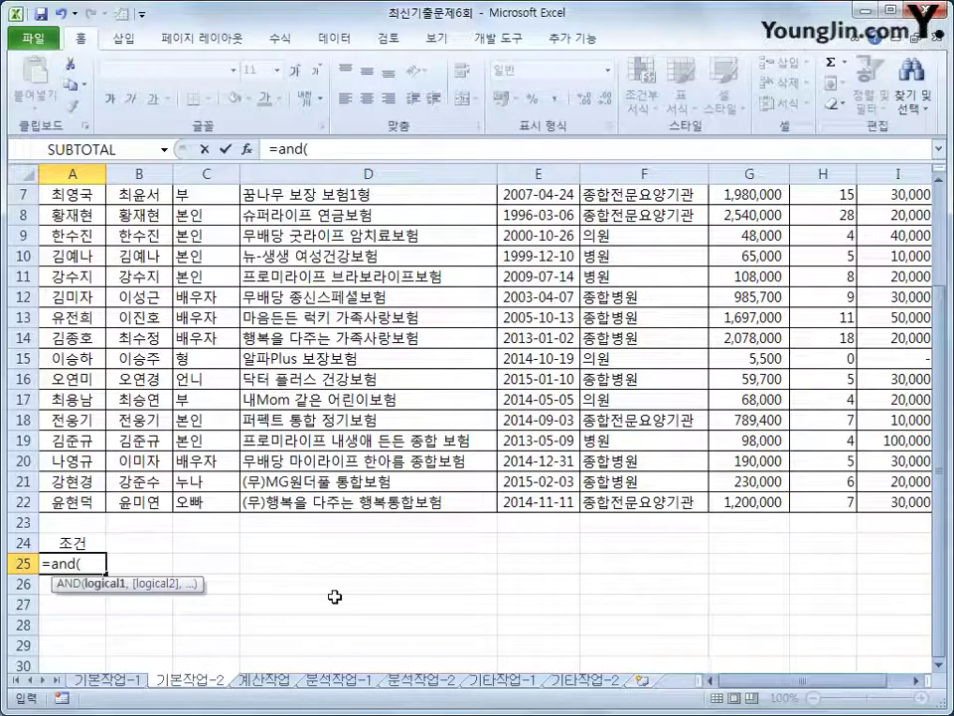
type("year")
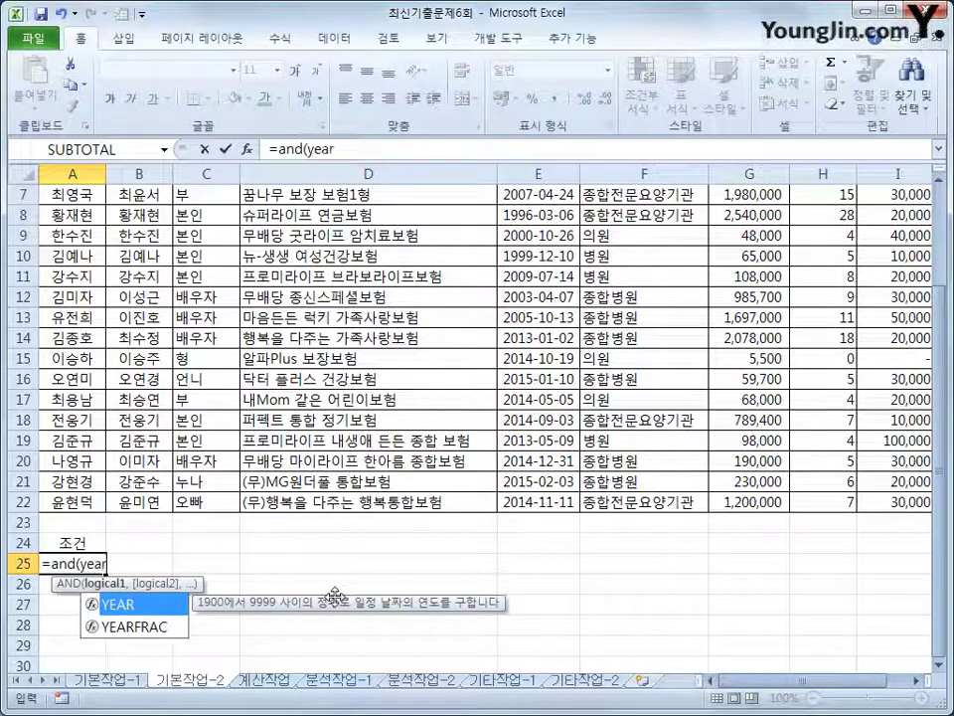
type("(")
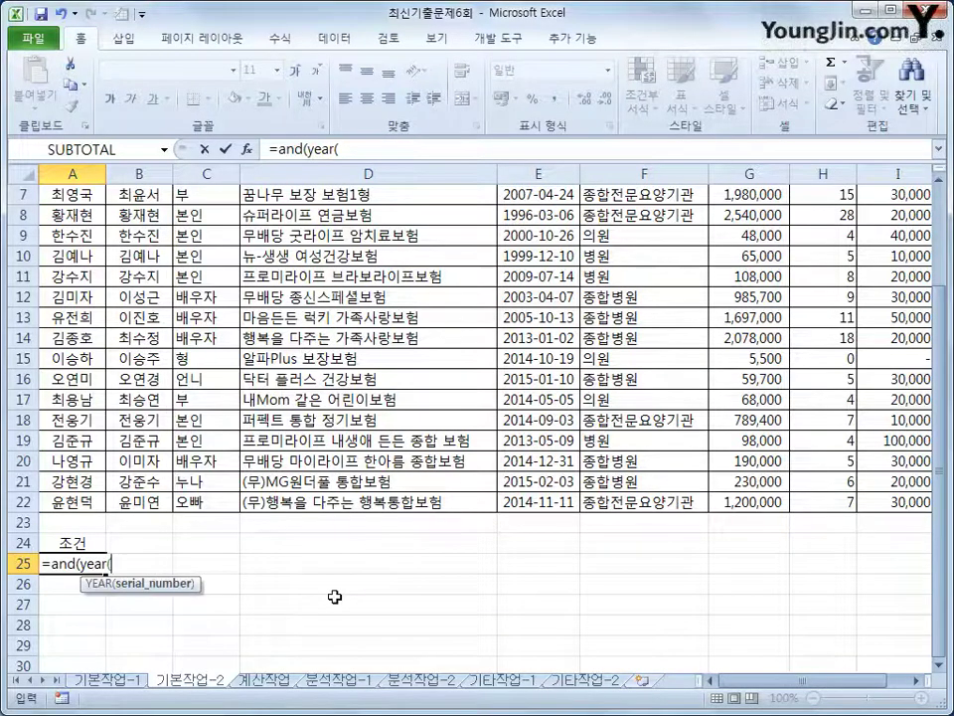
scroll(334, 596, "up", 2)
left_click(531, 236)
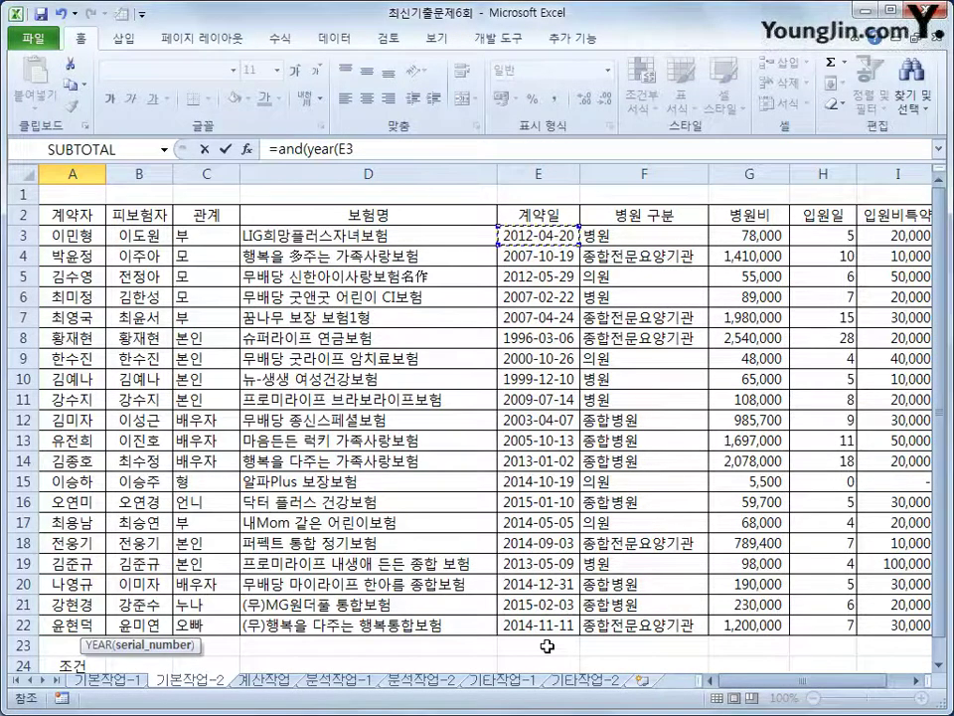
key("F4")
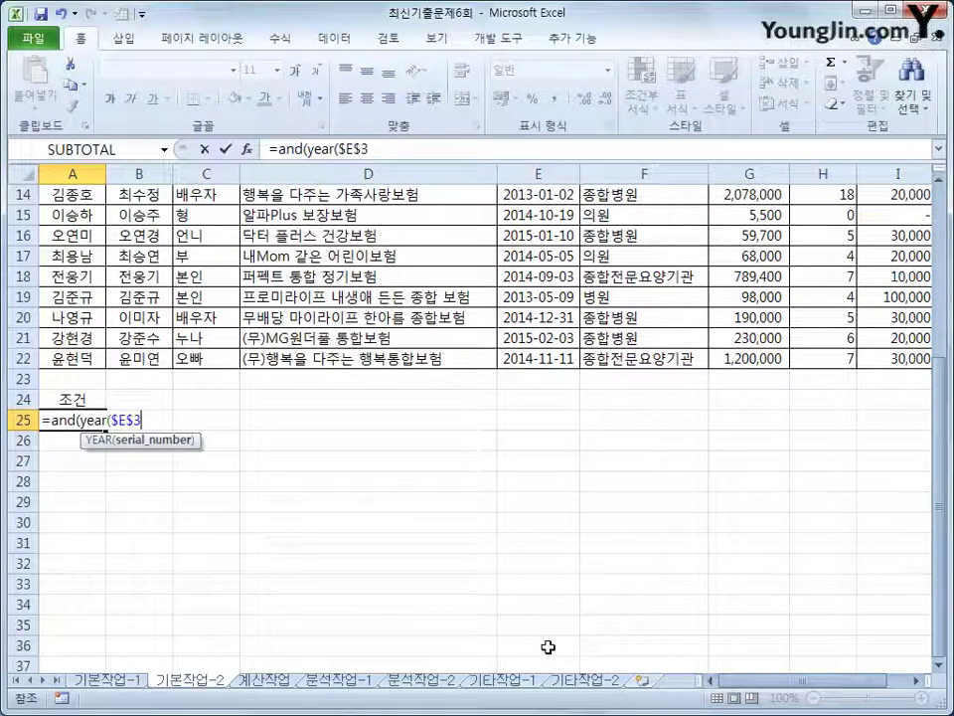
key("F4")
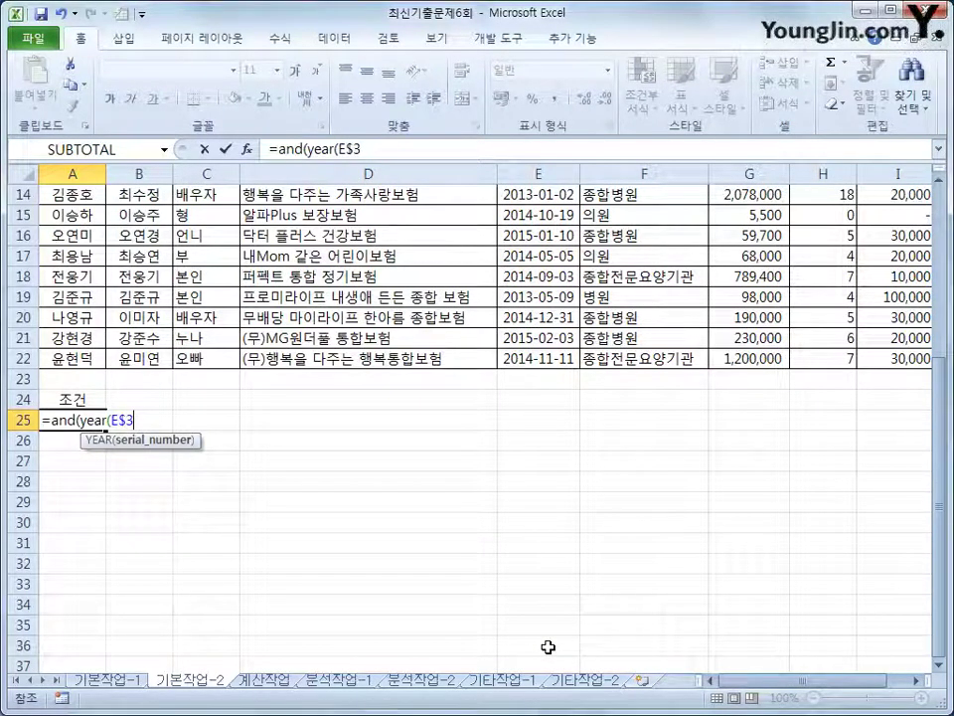
key("F4")
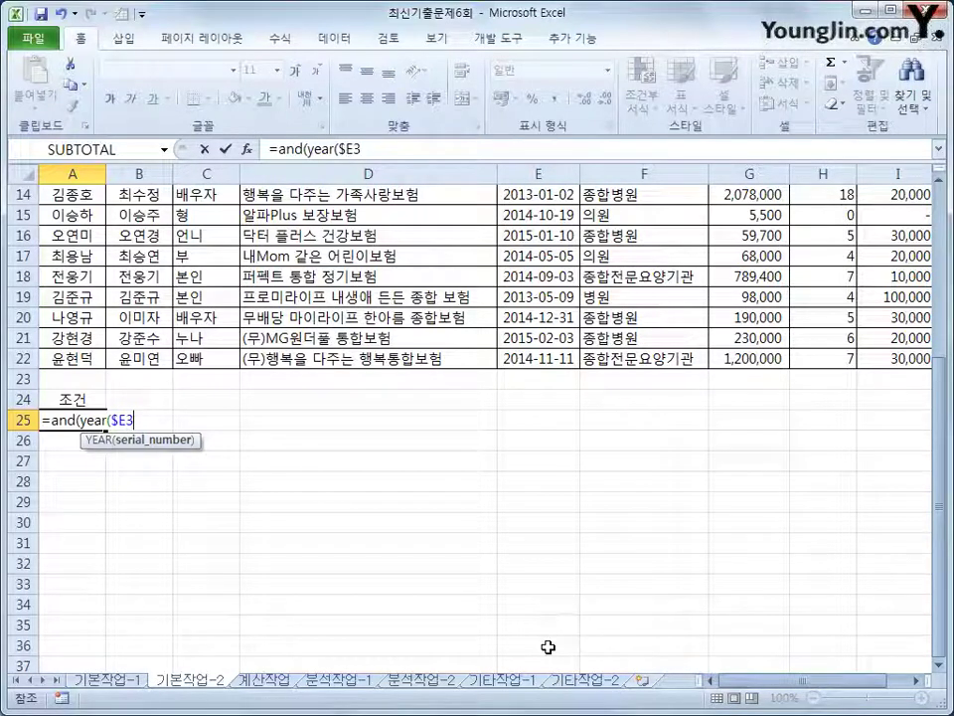
type(")")
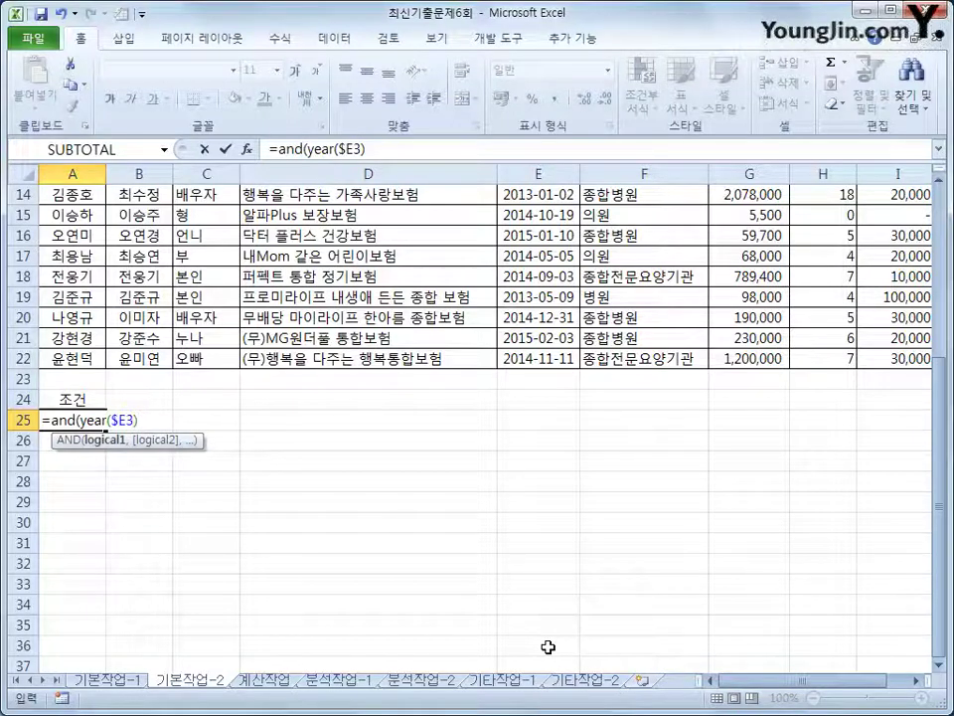
type(">=20")
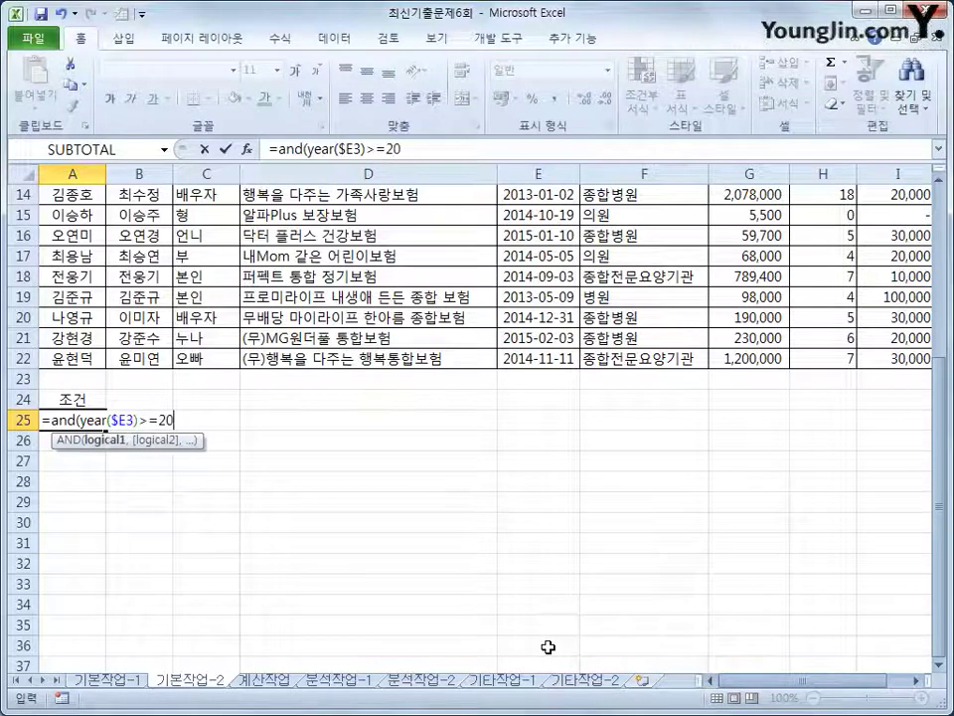
type("10")
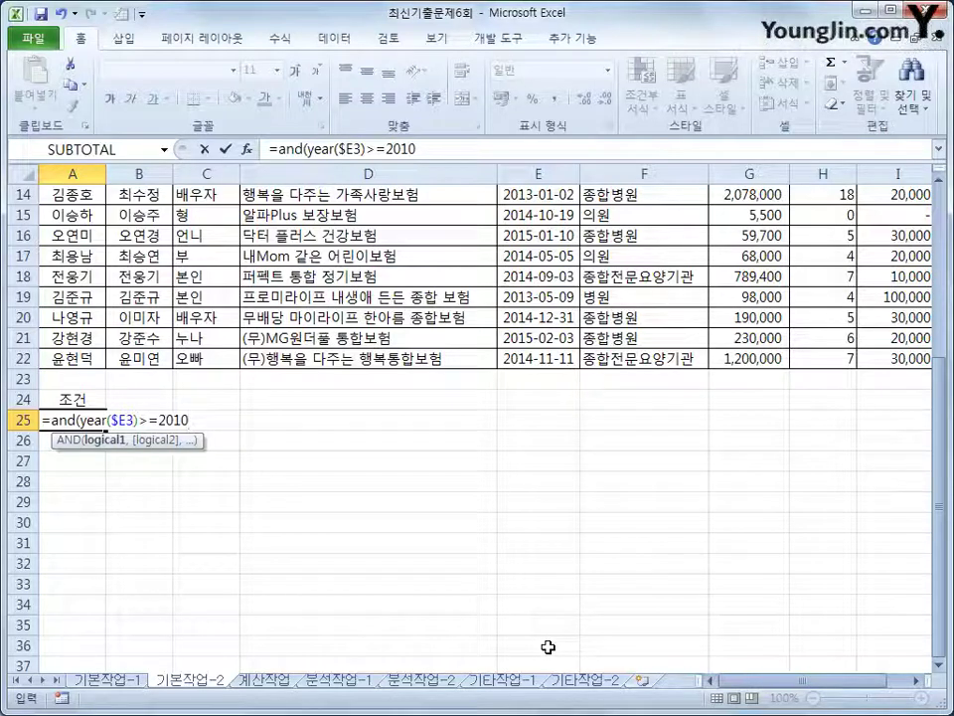
Add LARGE($G$3:$G$22,10) on the 병원비 values as the start of the AND formula's second condition
type(",")
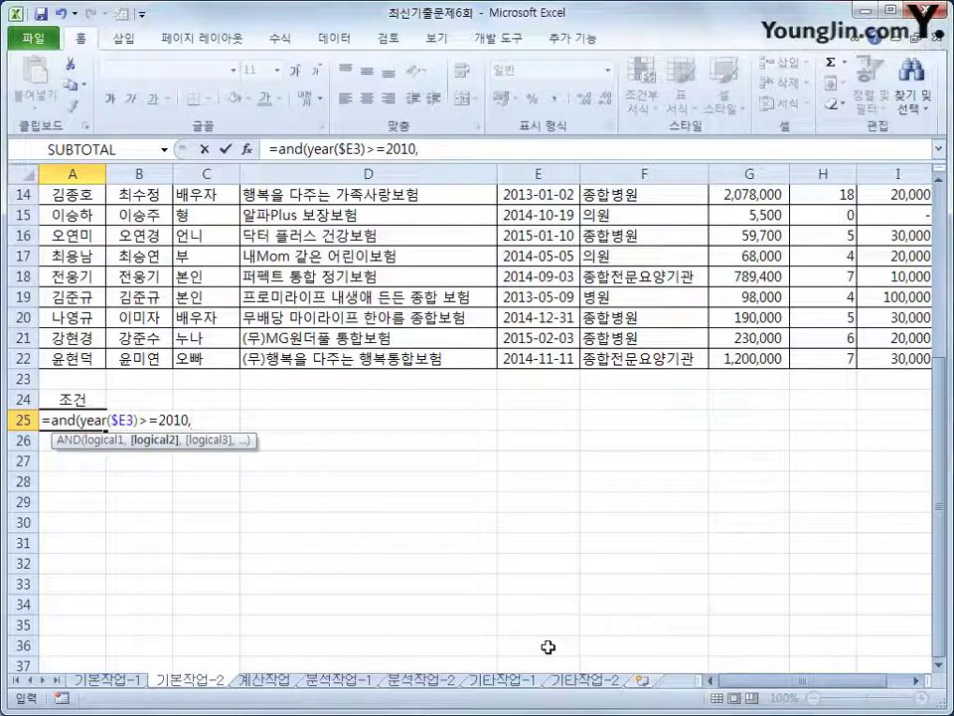
type("larg")
key("Tab")
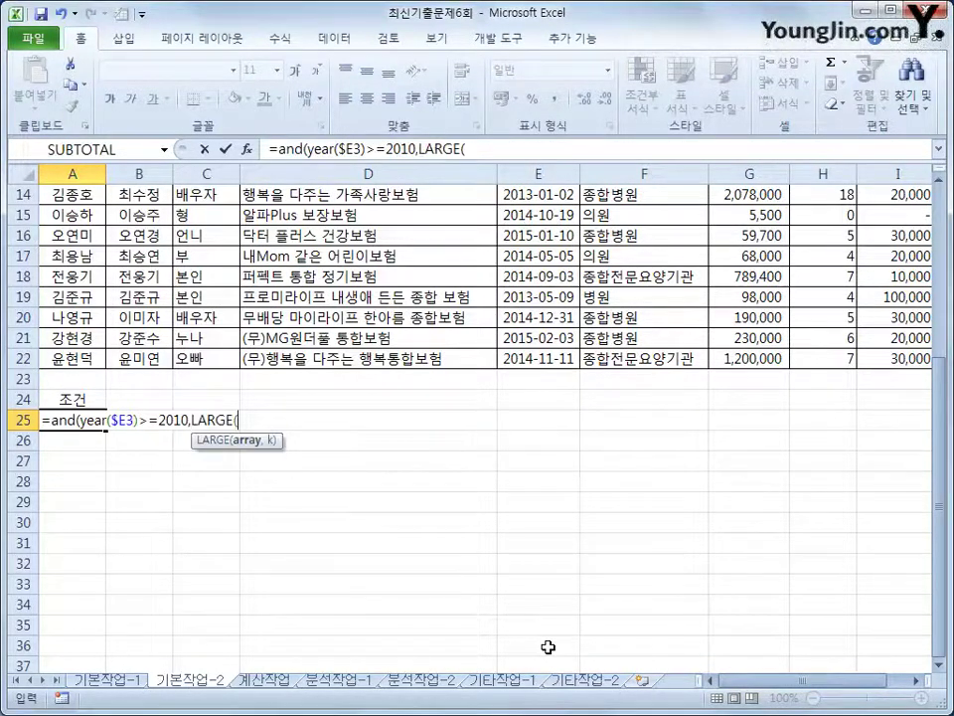
scroll(548, 647, "up", 5)
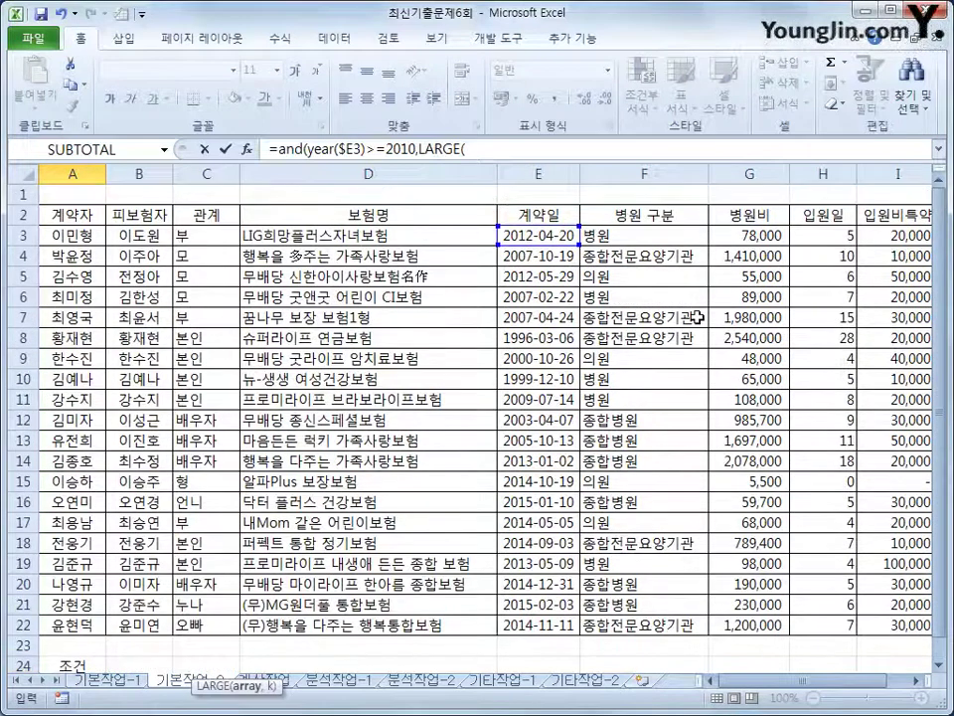
left_click(750, 237)
left_click_drag(750, 236, 769, 619)
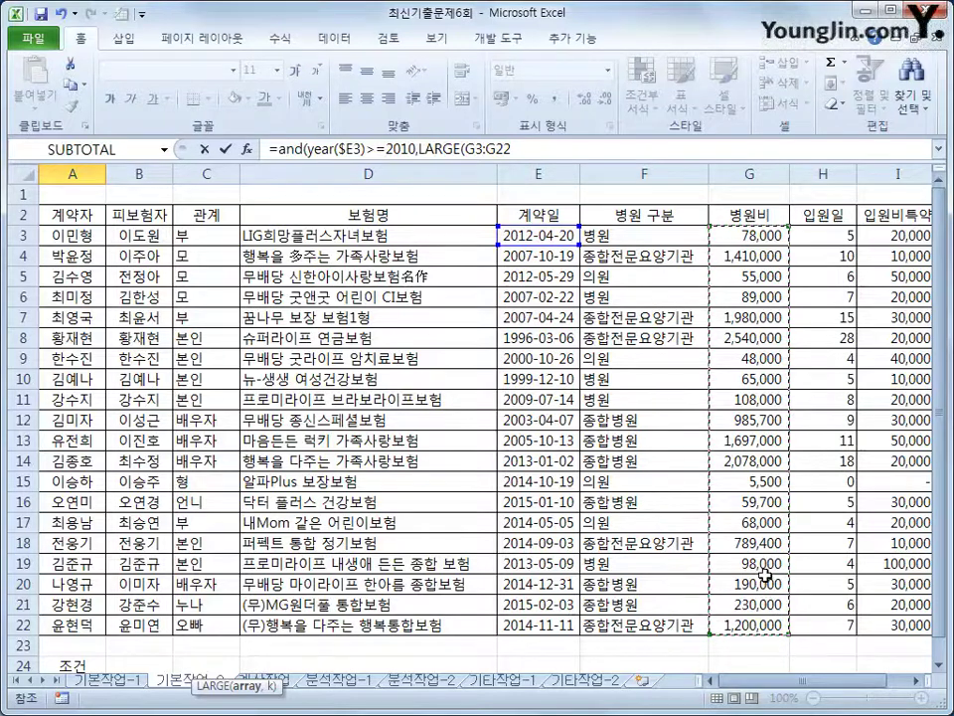
key("F4")
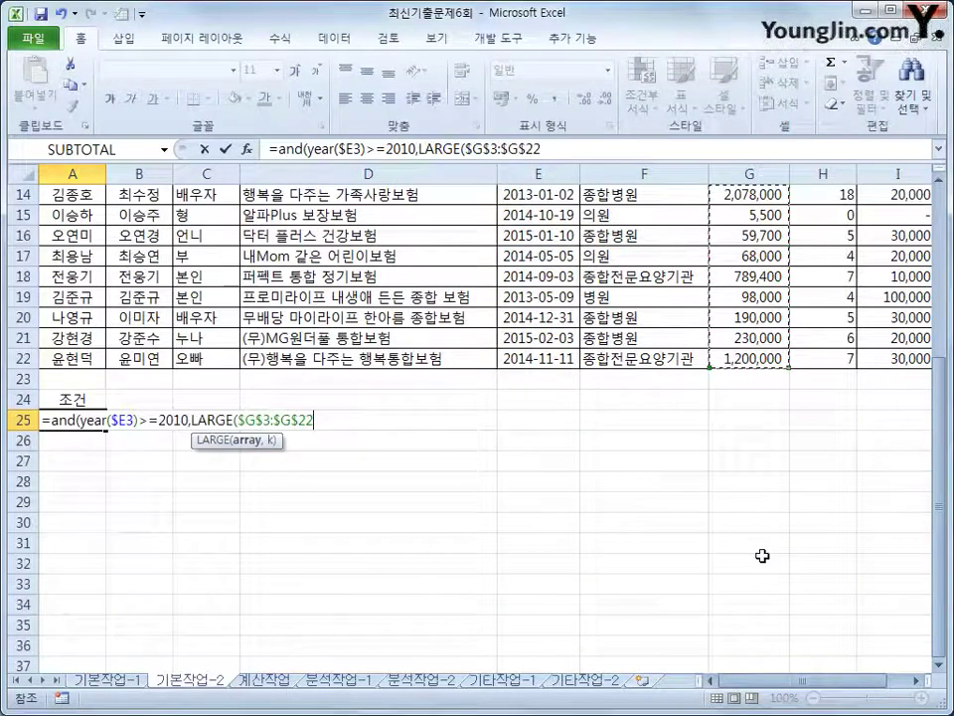
type(",")
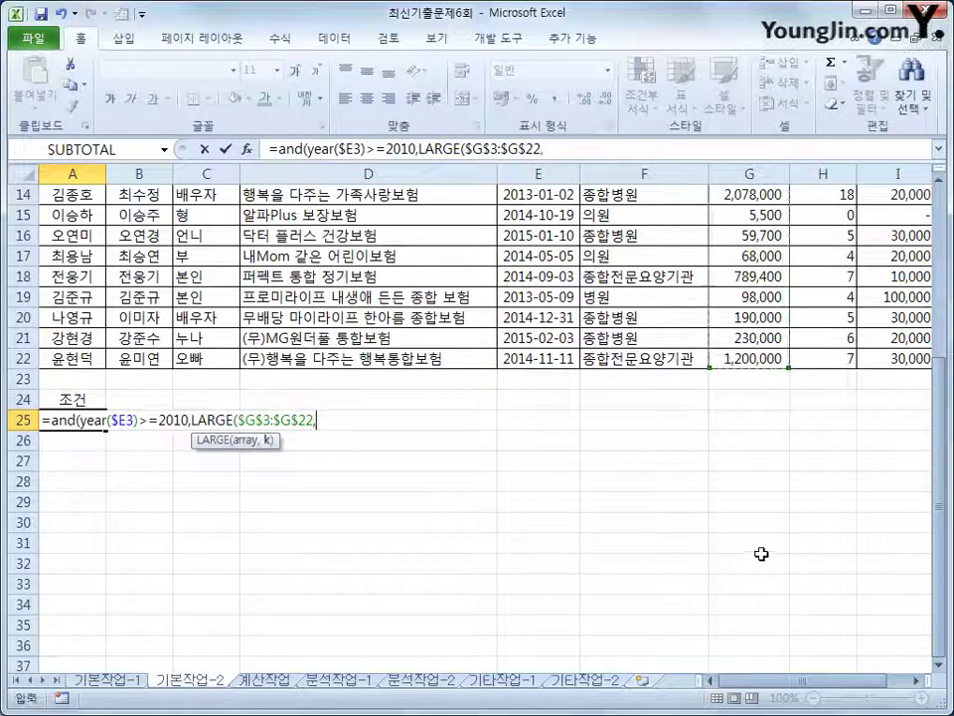
type("10)")
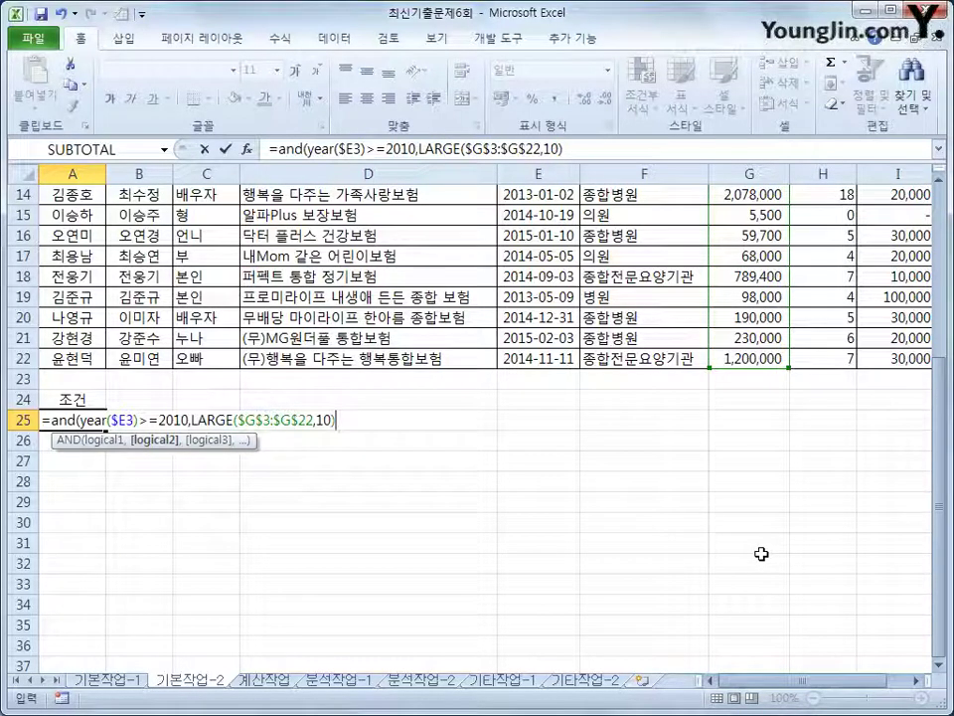
Complete the second condition as less than (<) $G3, close the AND formula and check it in A25
type("<")
scroll(824, 550, "up", 5)
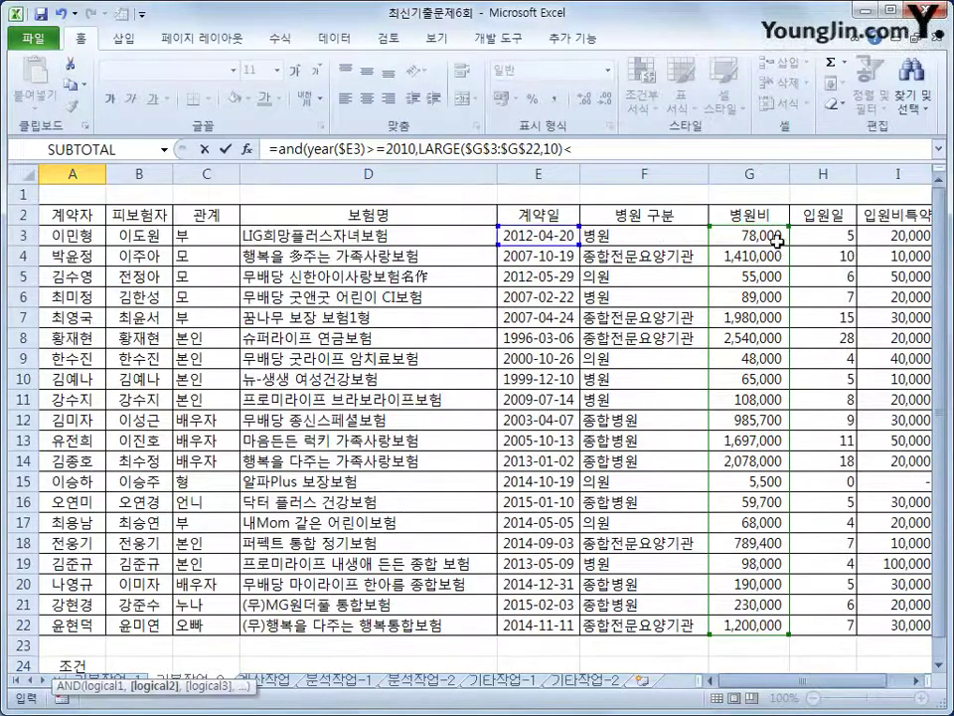
left_click(775, 238)
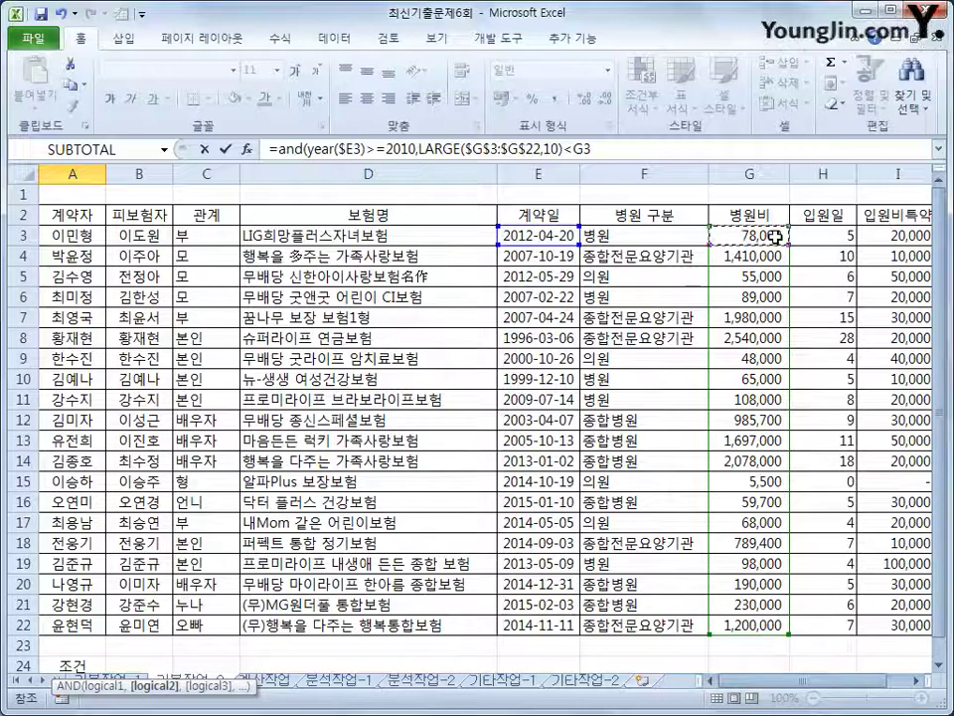
key("F4")
key("F4")
key("F4")
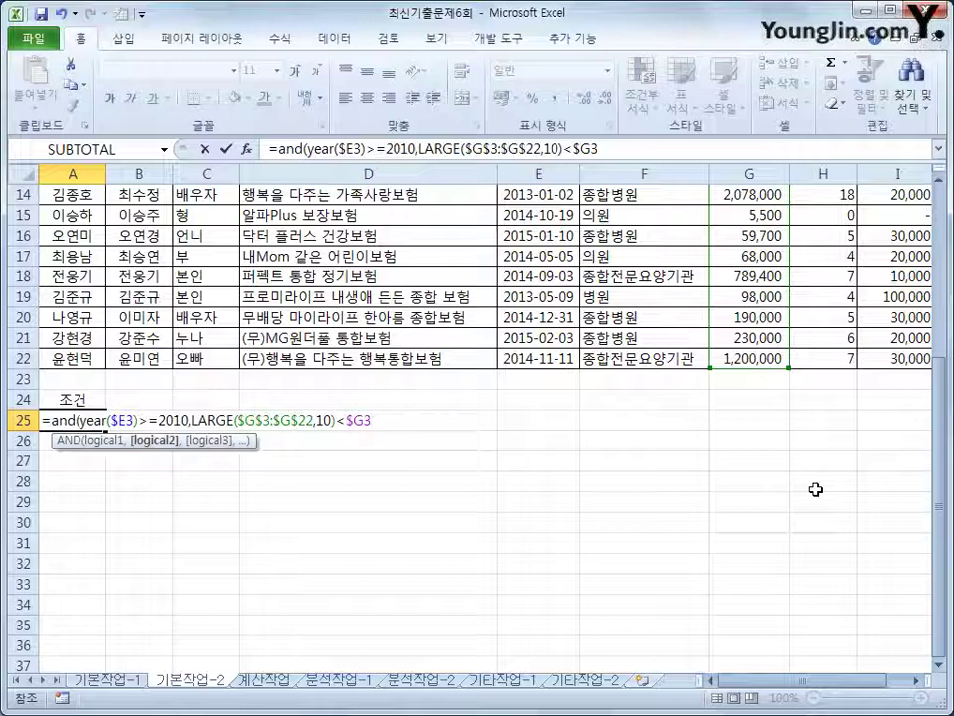
type(")")
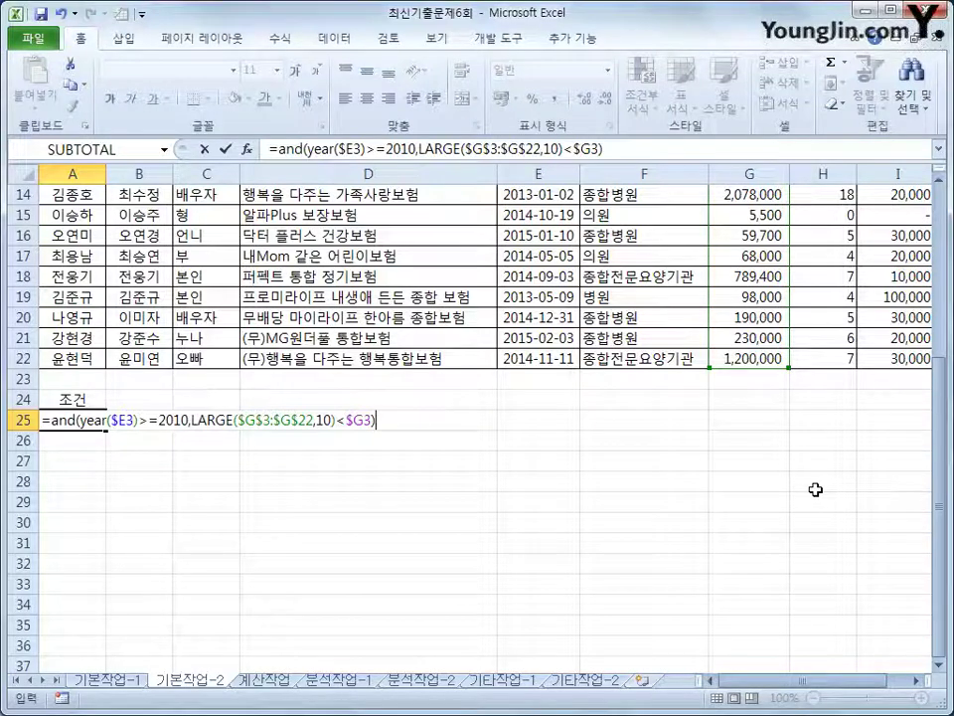
key("Return")
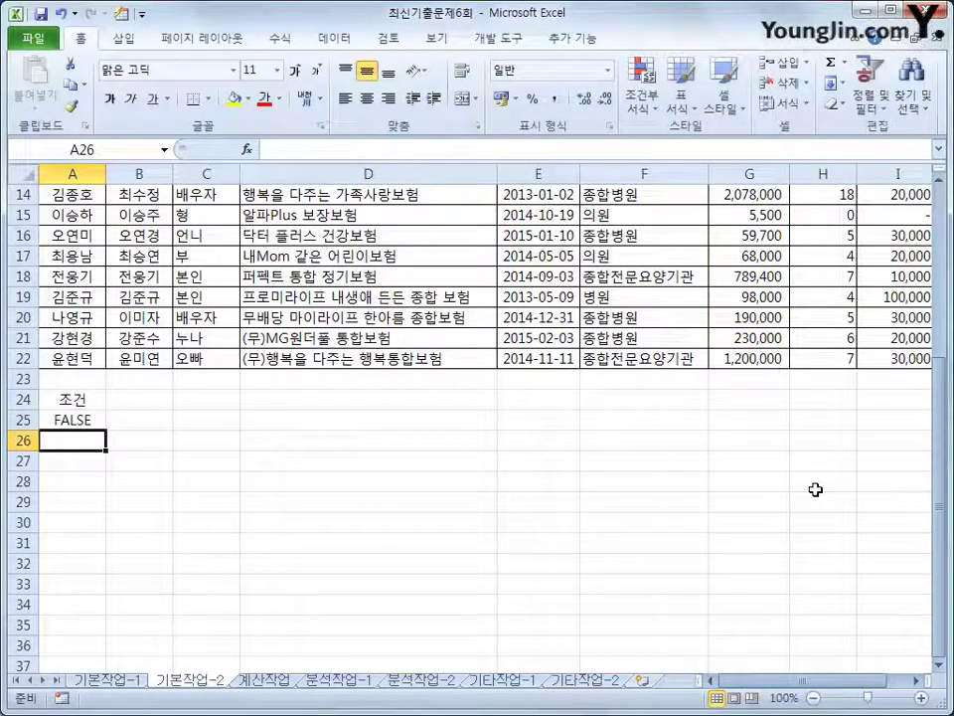
left_click(82, 419)
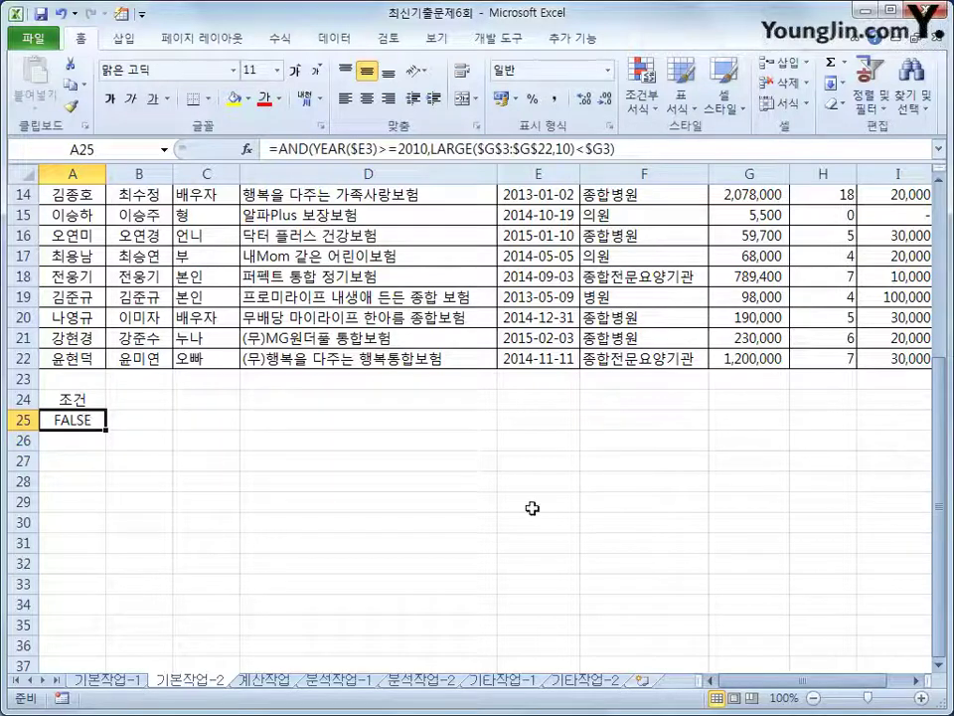
Start an advanced filter on the insurance list A2:I22 that copies the results to another location
scroll(582, 534, "up", 5)
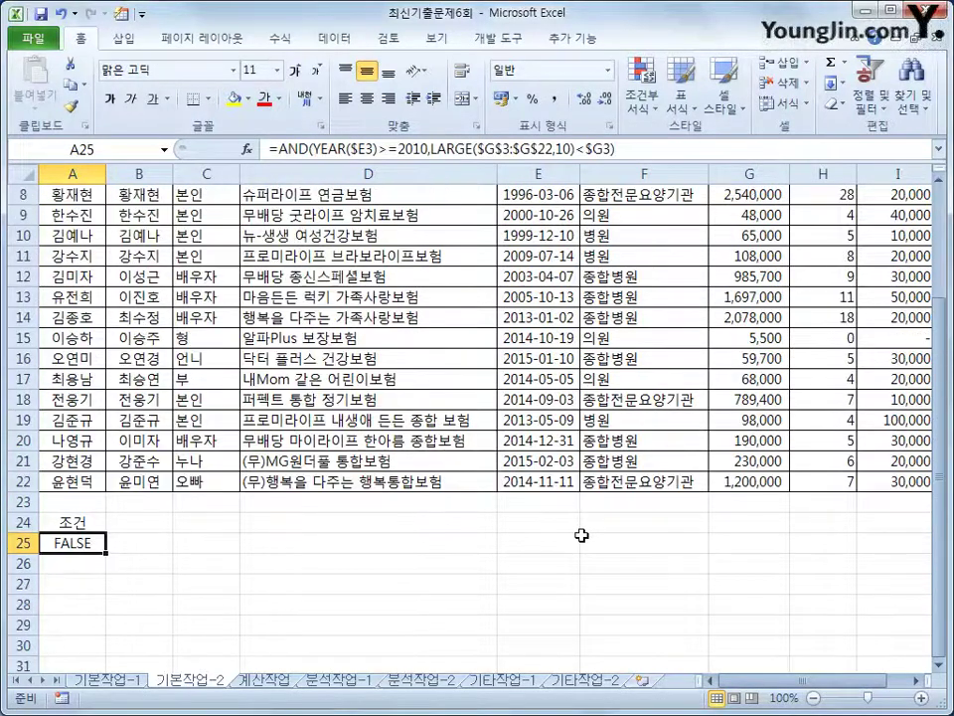
scroll(576, 539, "down", 3)
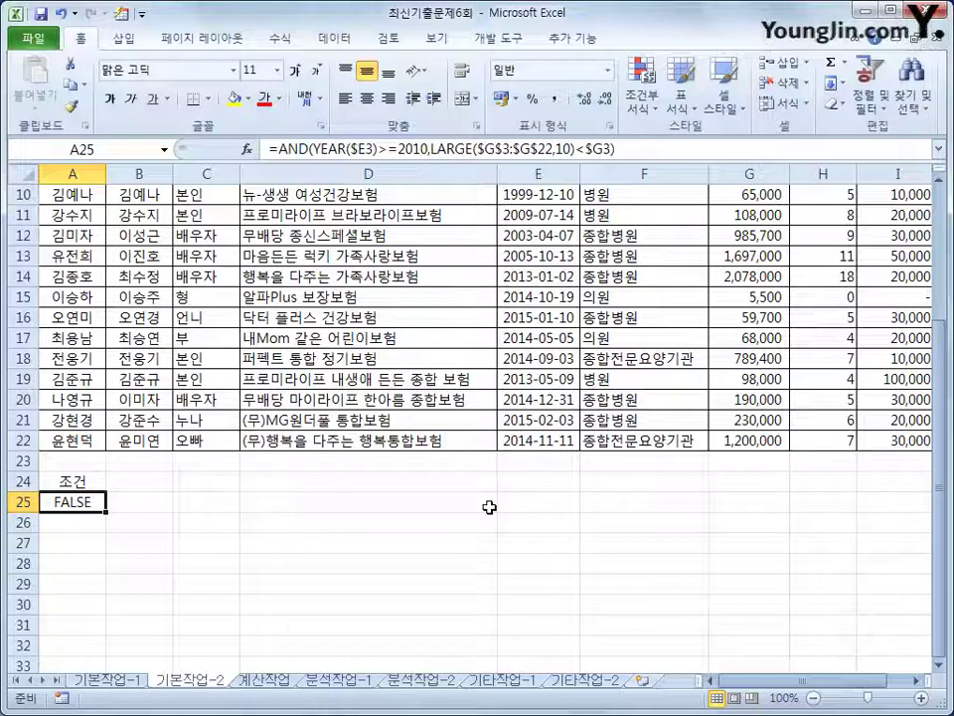
left_click(380, 262)
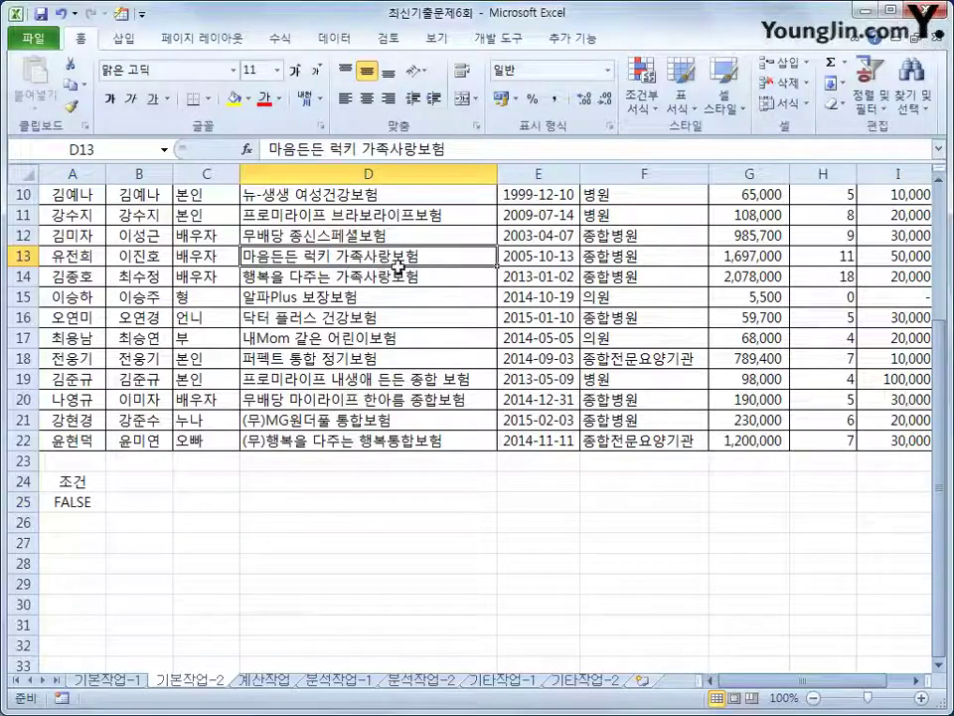
left_click(343, 38)
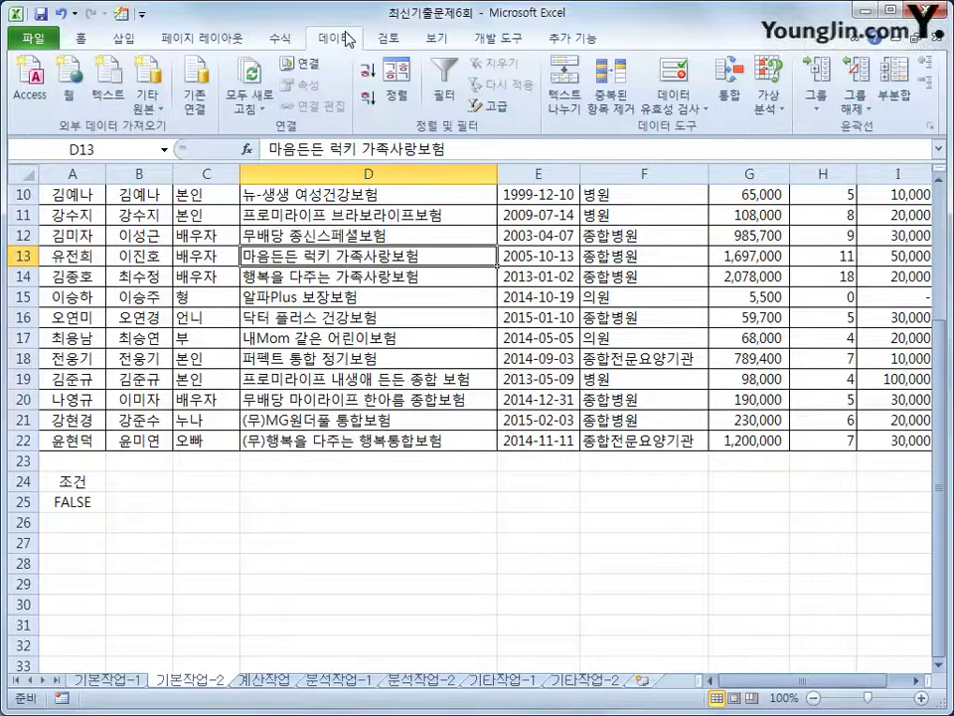
left_click(497, 113)
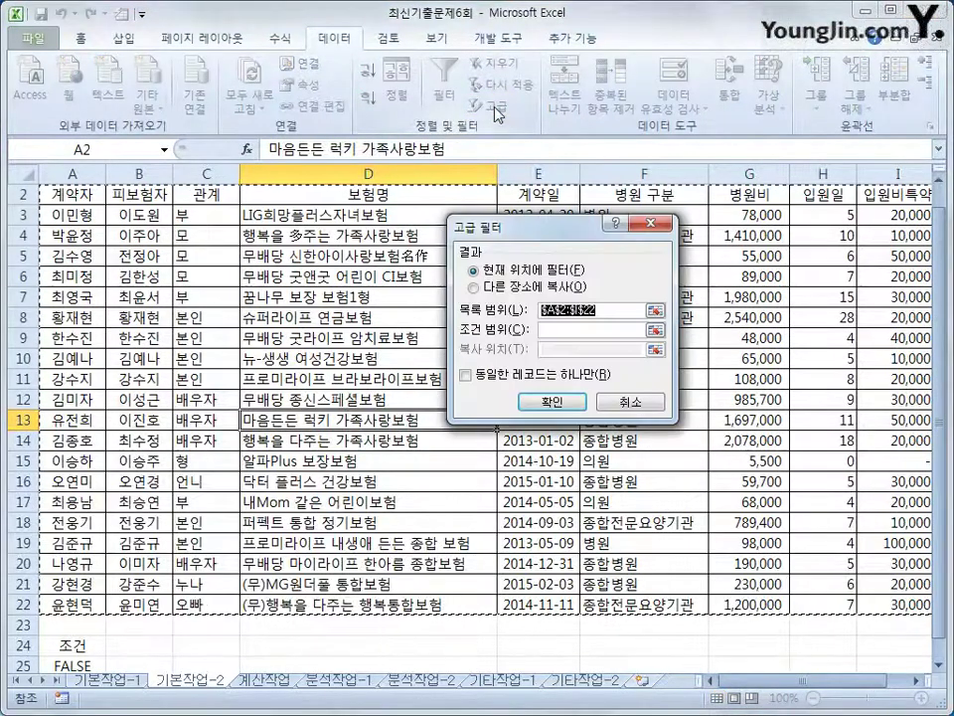
left_click(527, 286)
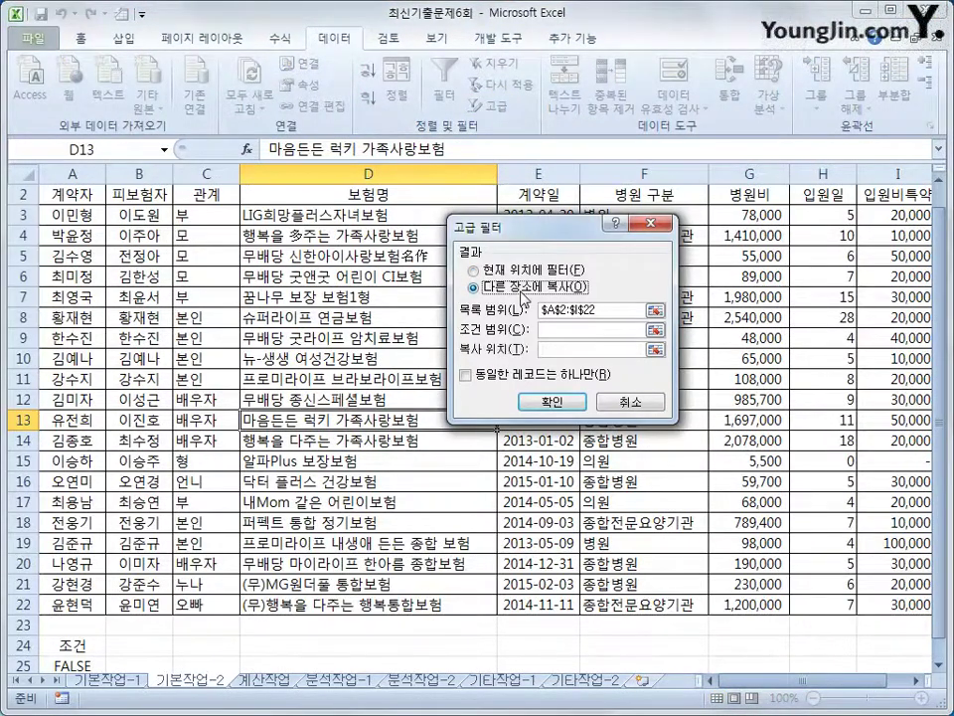
Set the criteria range to $A$24:$A$25 and the copy destination to $A$27, run the filter and check the extracted rows
left_click(560, 332)
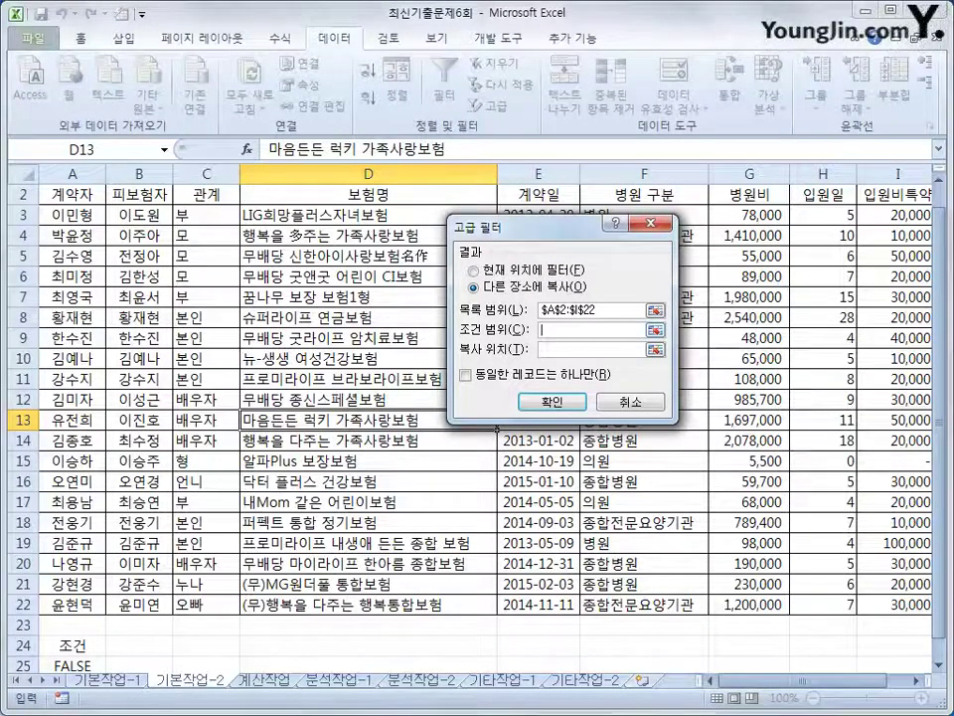
scroll(48, 583, "down", 2)
left_click_drag(66, 524, 72, 545)
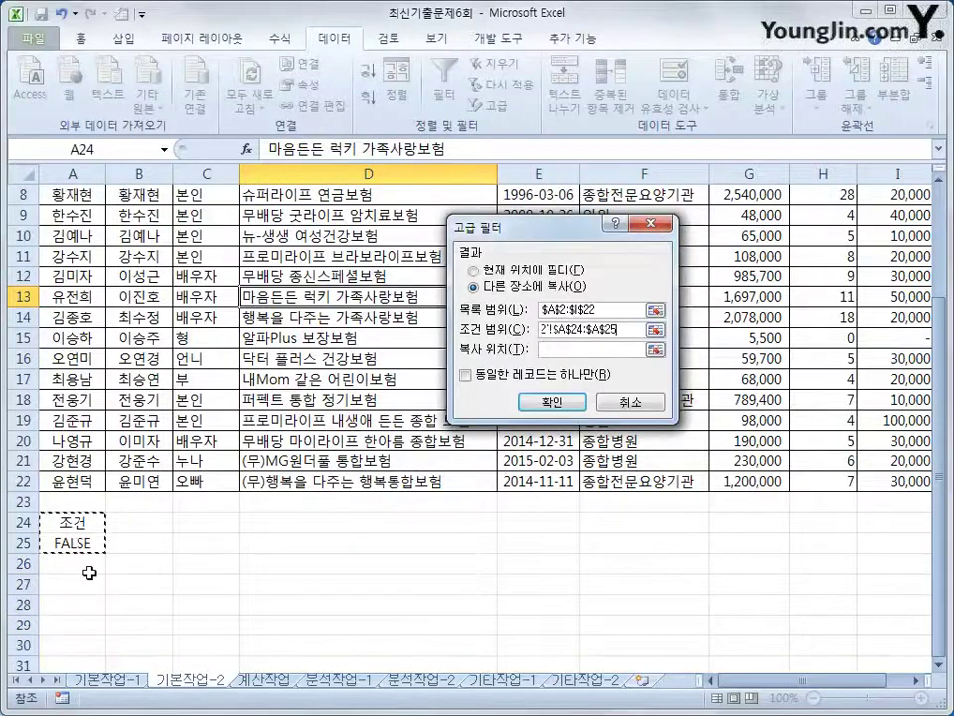
left_click(546, 350)
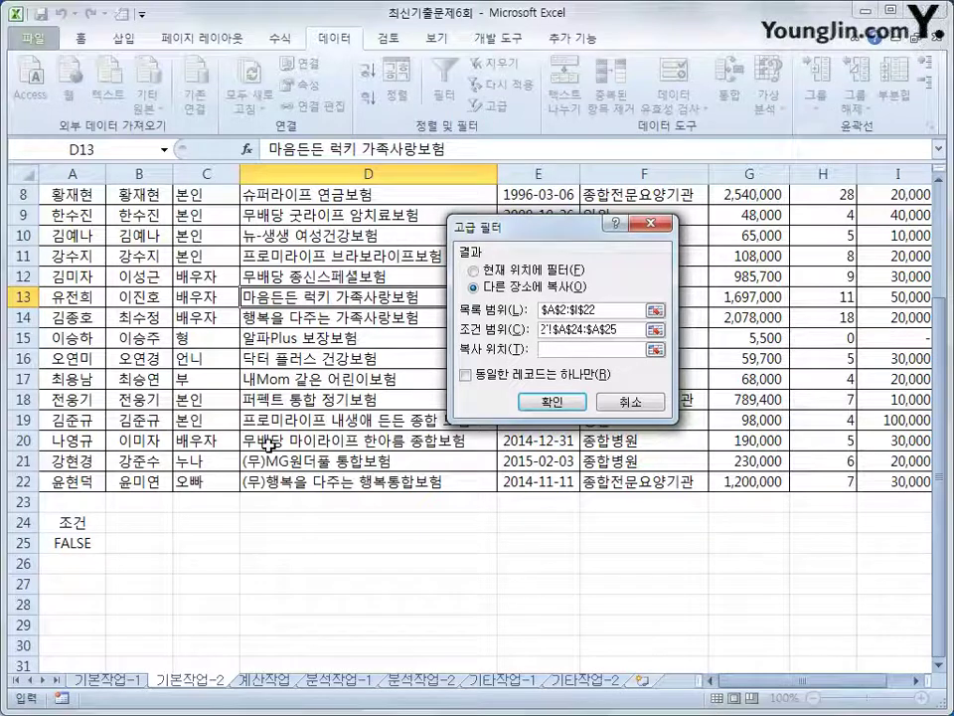
left_click(75, 591)
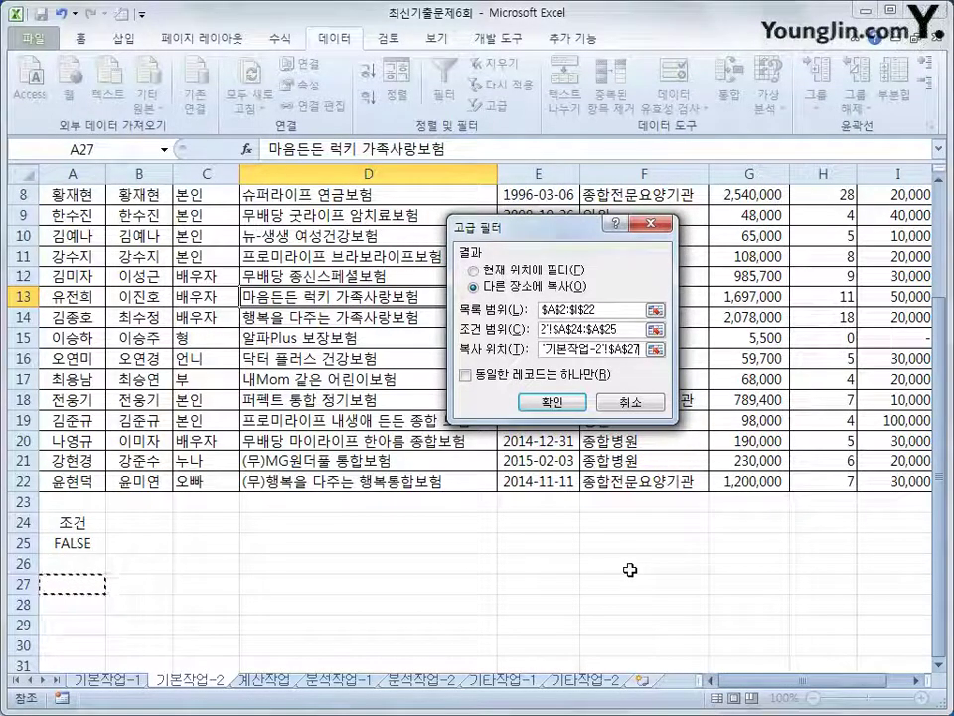
left_click(552, 402)
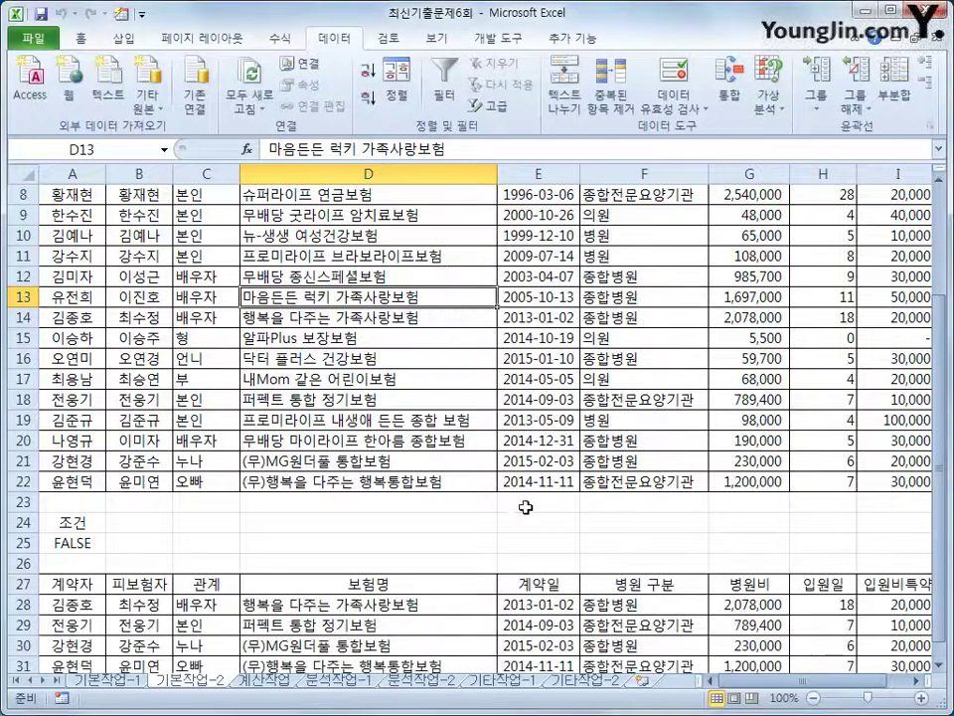
scroll(522, 512, "down", 3)
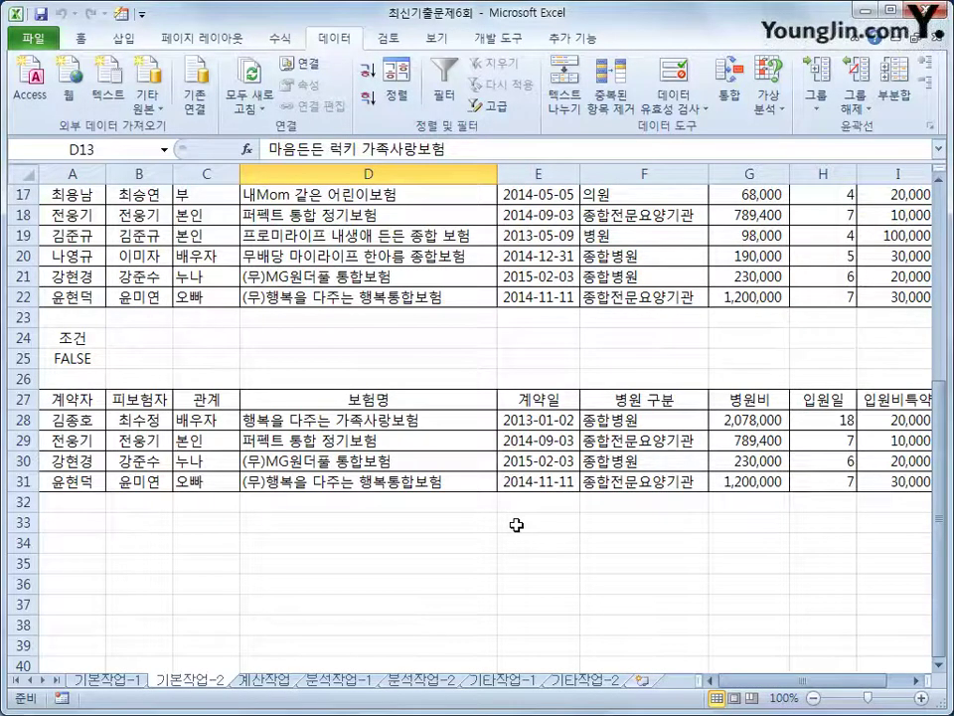
Select the data rows A3:I22 and create a new conditional formatting rule that uses a formula to determine the cells
scroll(517, 525, "up", 5)
scroll(515, 525, "up", 1)
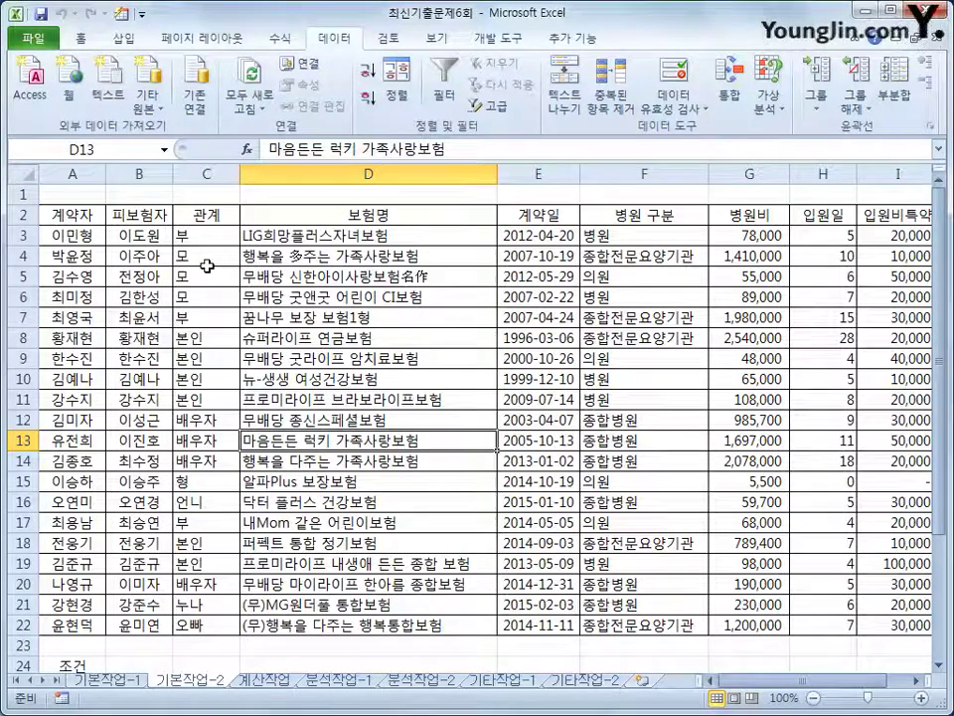
left_click(80, 237)
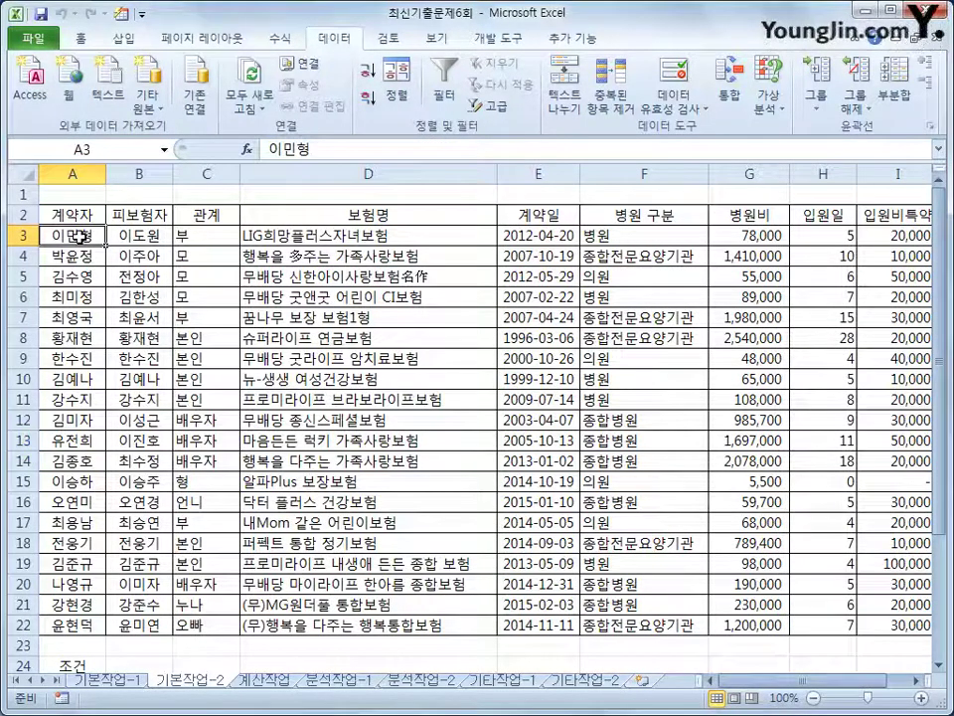
left_click_drag(79, 236, 885, 615)
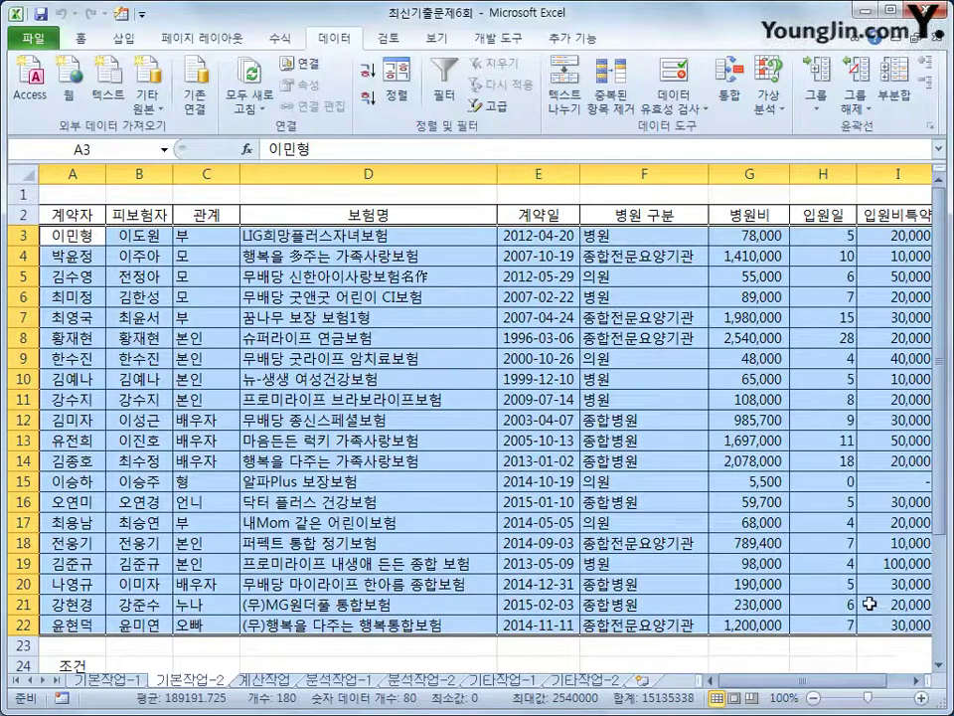
left_click(82, 39)
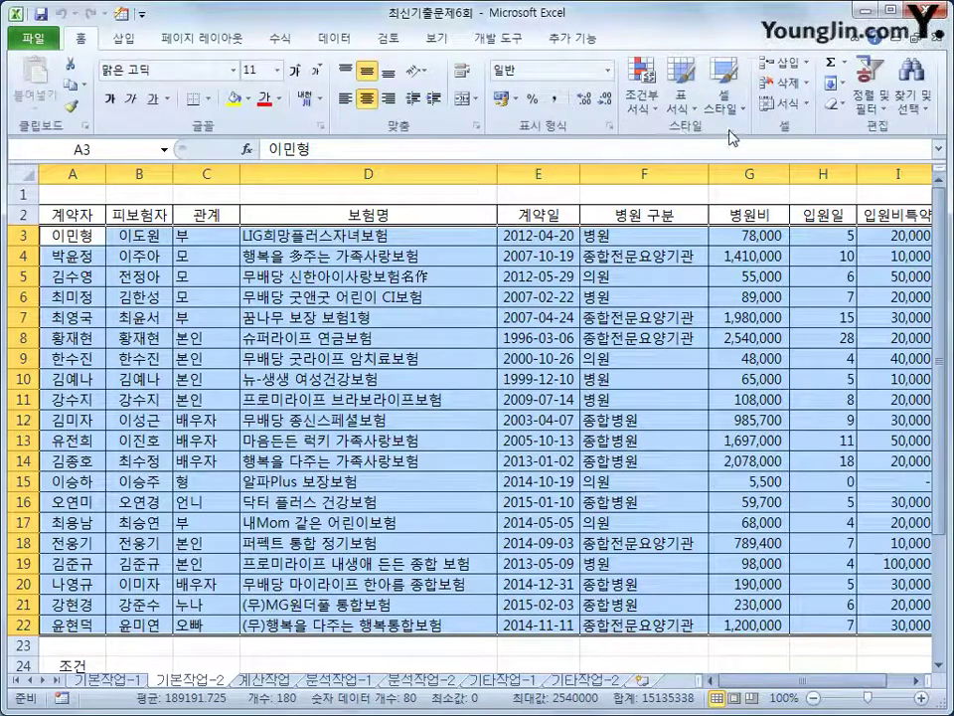
left_click(651, 117)
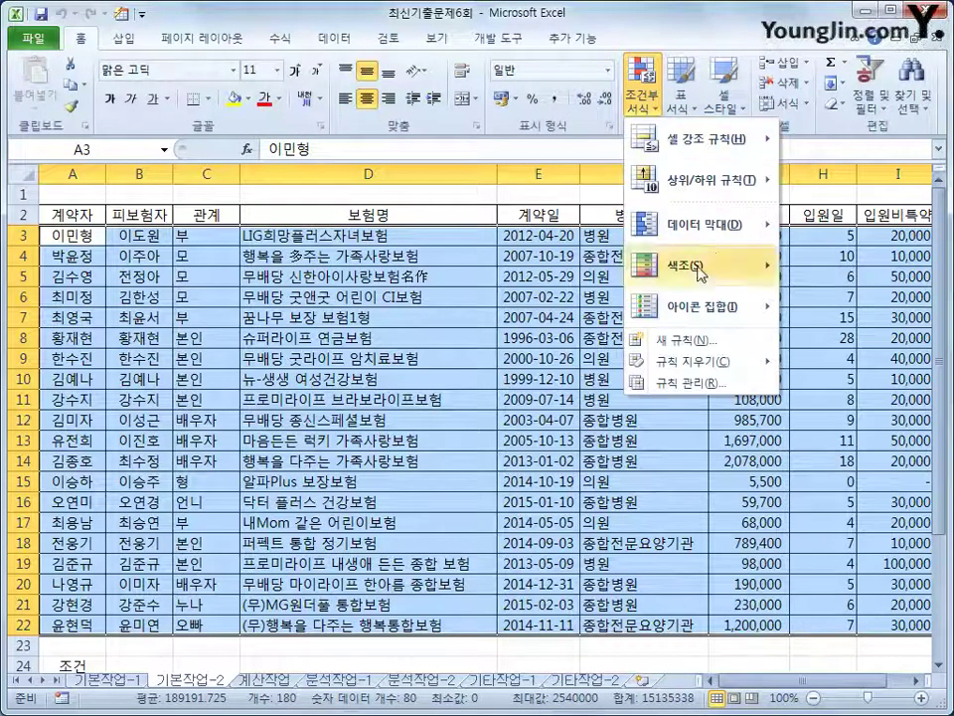
left_click(720, 340)
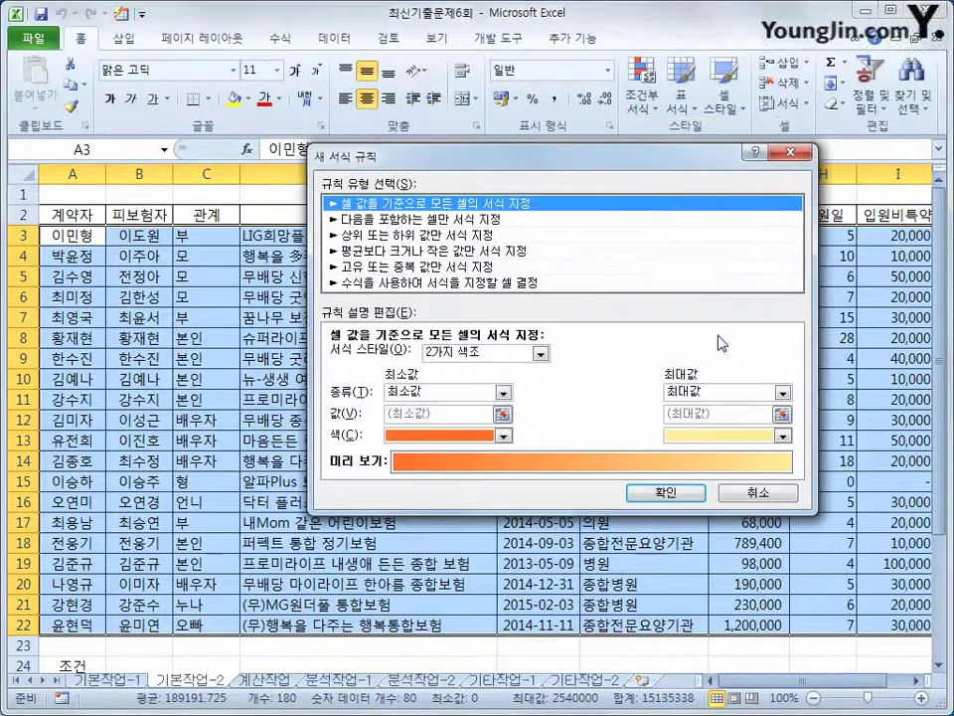
left_click(572, 283)
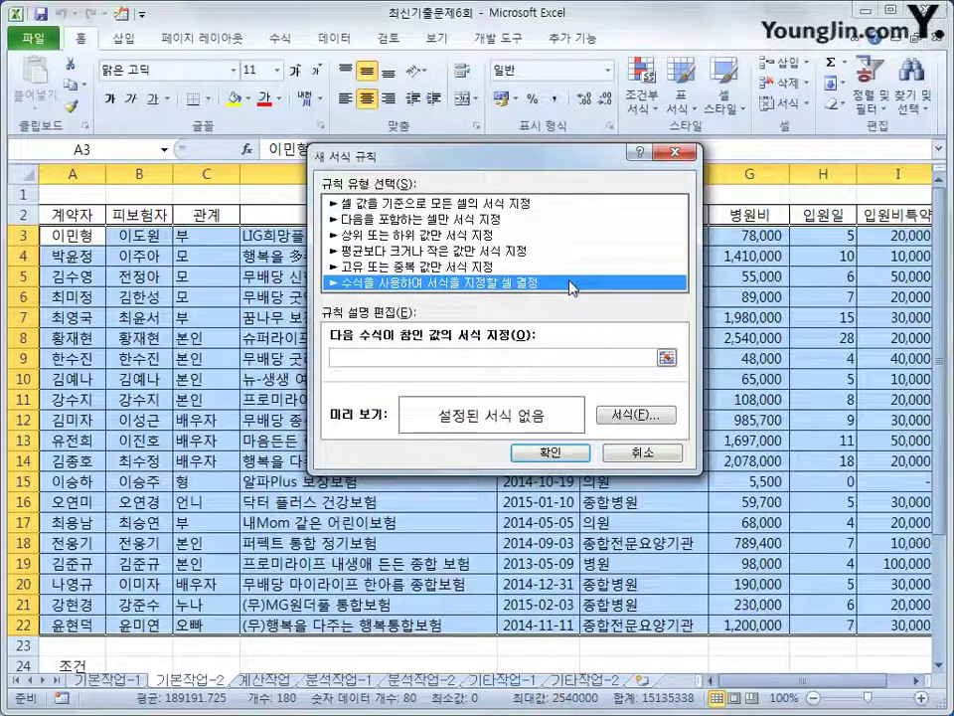
Start the rule's formula with AND, whose first condition is $C3<>"본인" for the 관계 column, followed by a comma
left_click(521, 357)
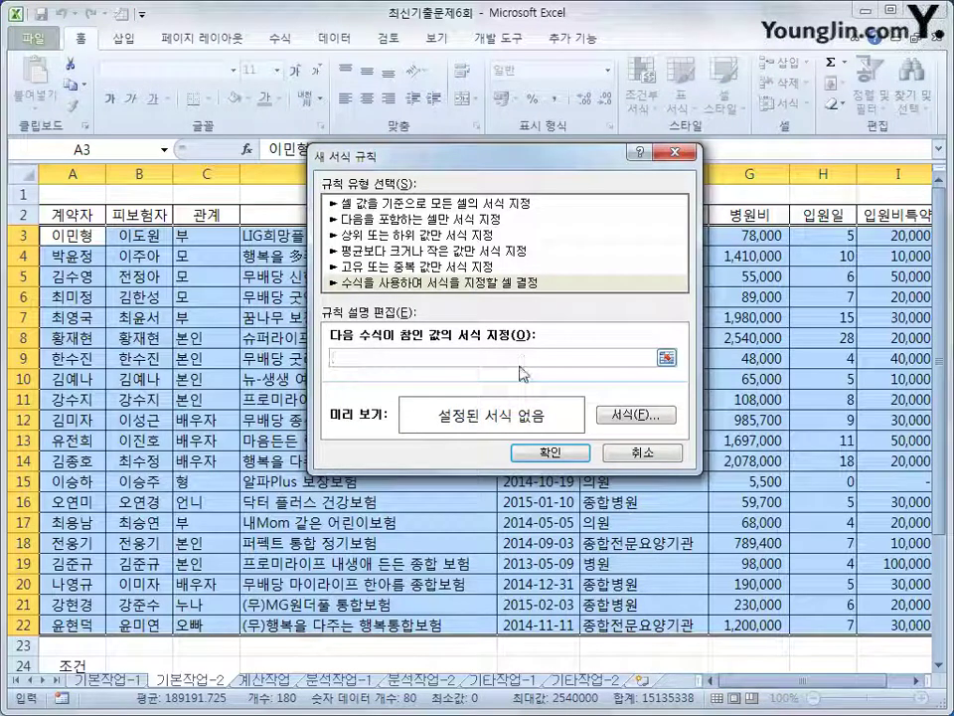
type("=")
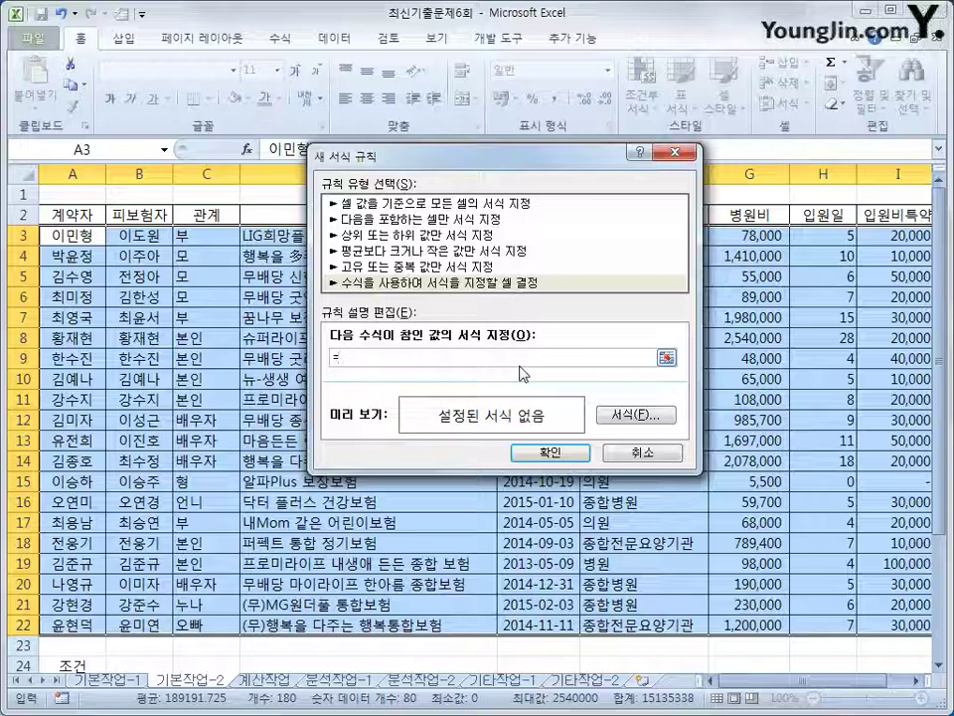
type("and(")
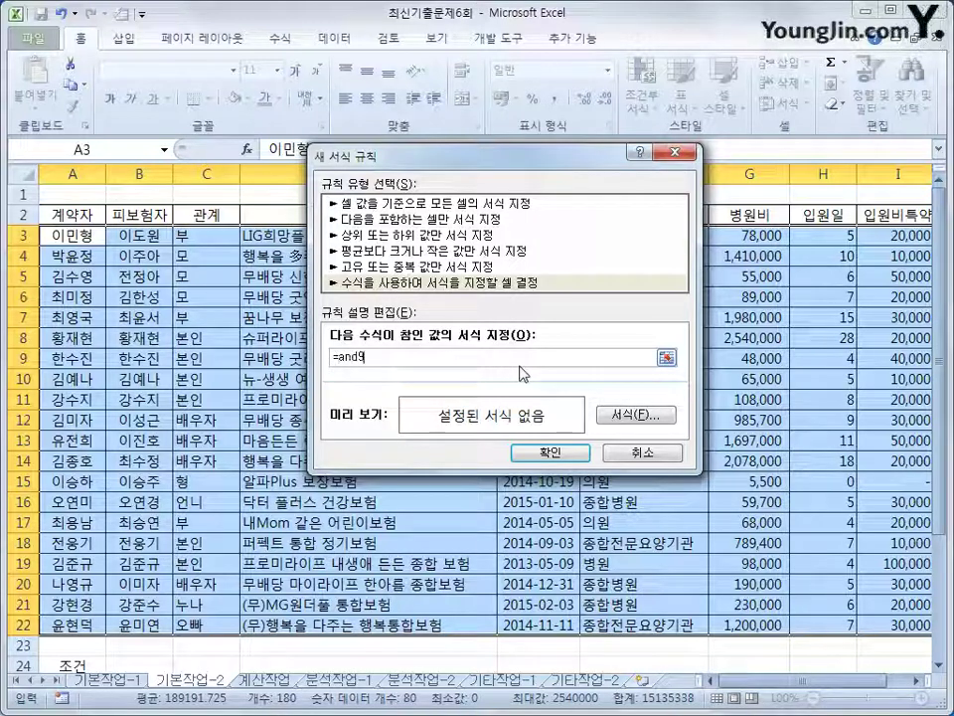
key("BackSpace")
type("(")
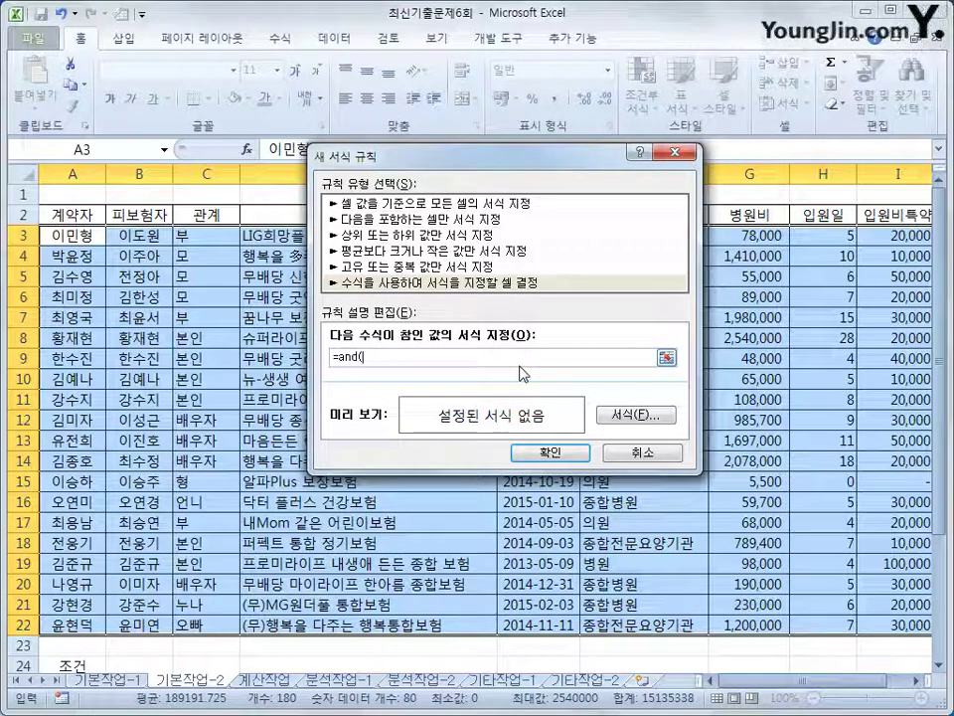
left_click(207, 240)
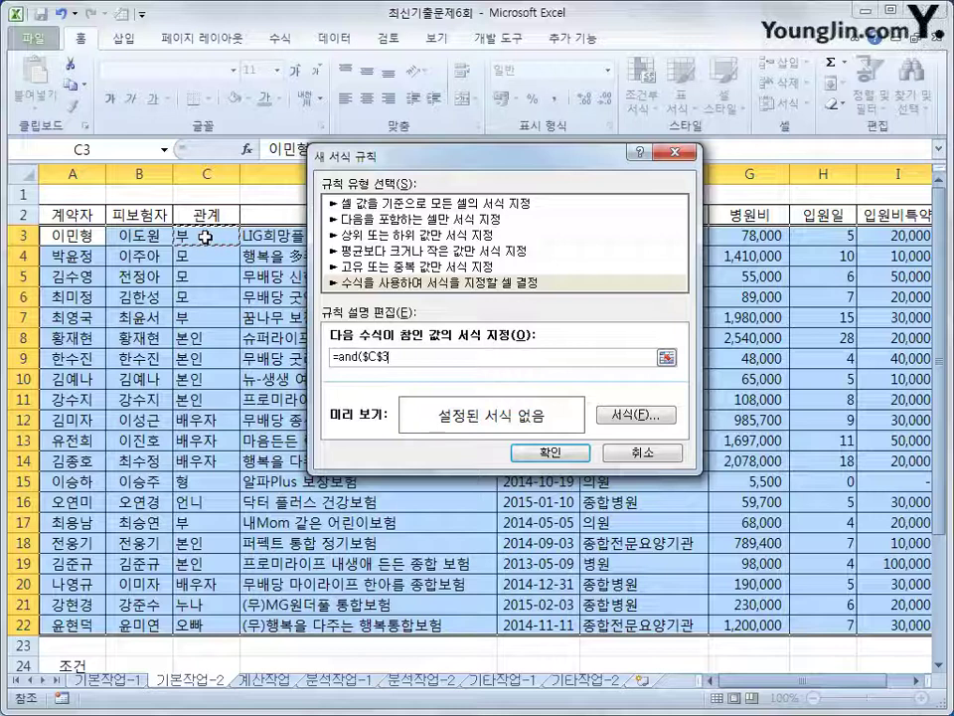
key("F4")
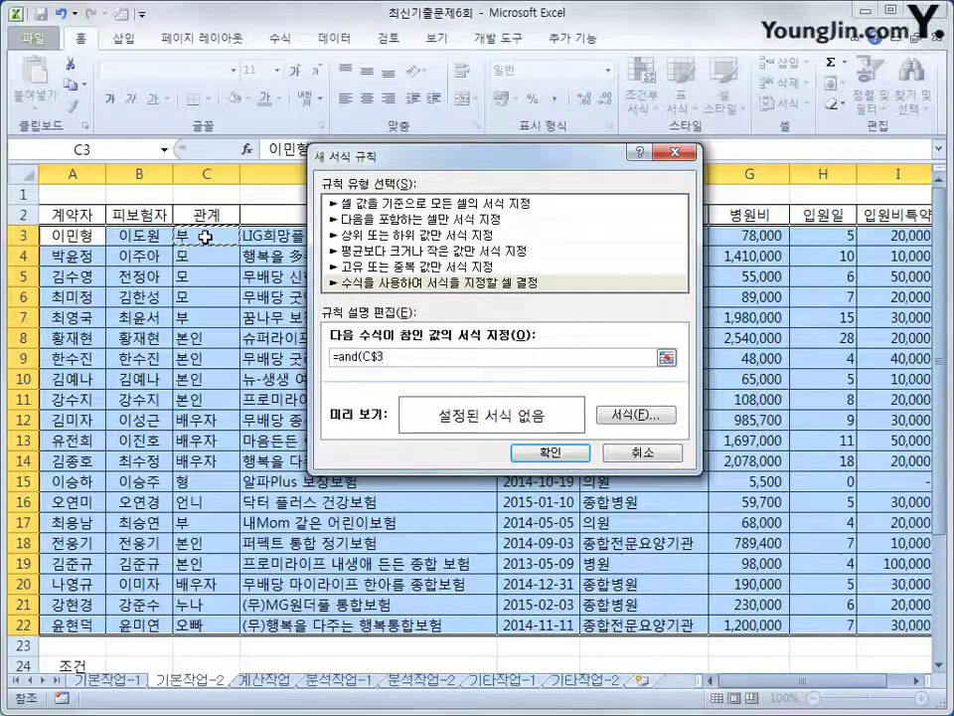
key("F4")
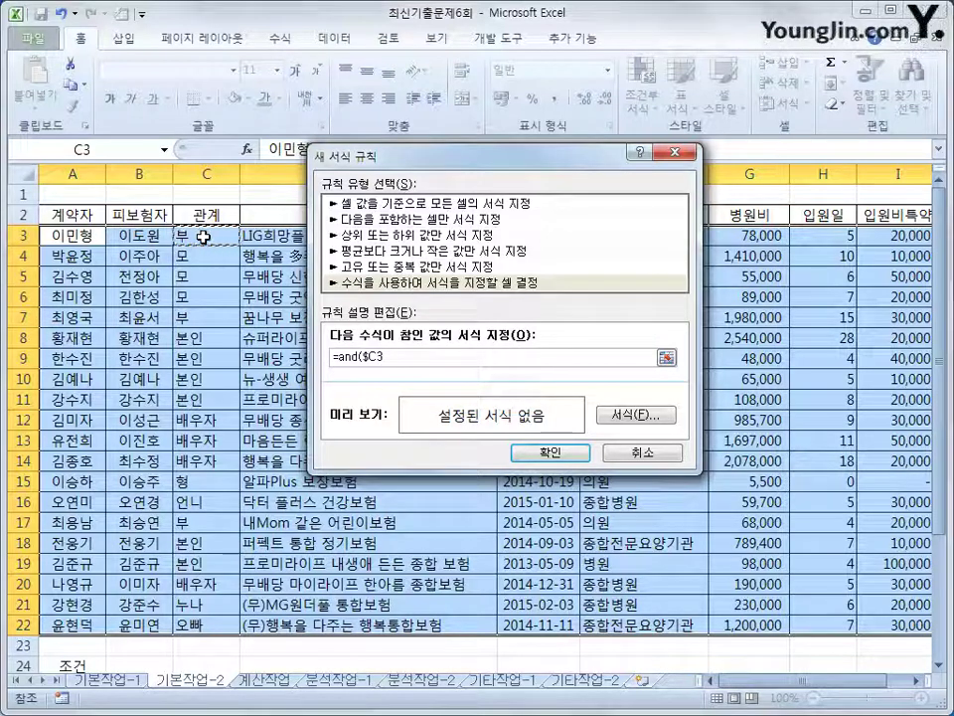
type("<>\"")
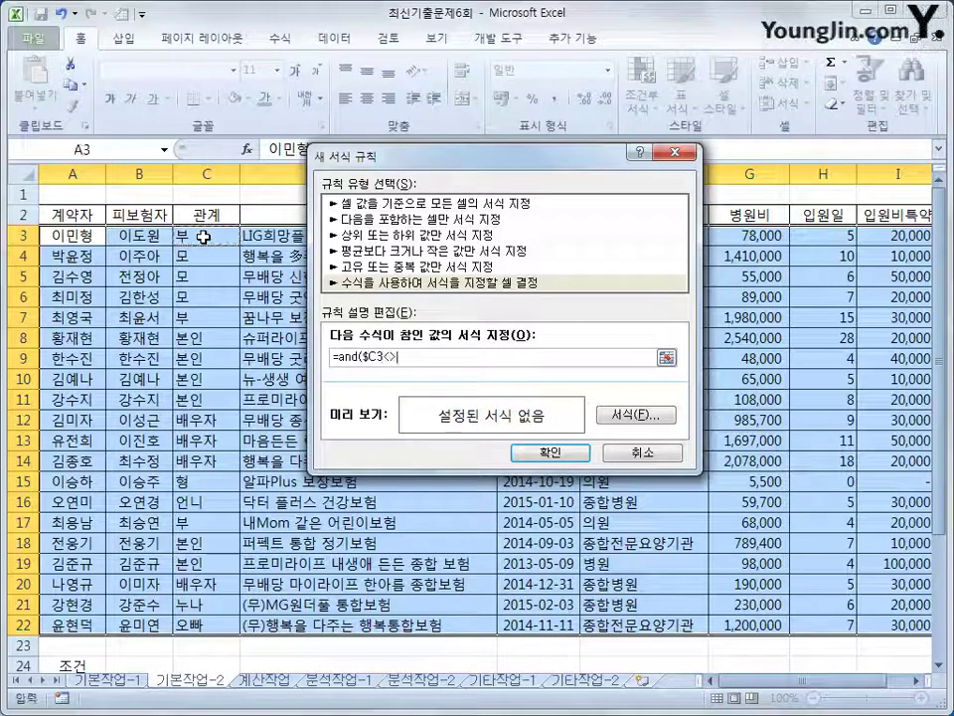
type("본인")
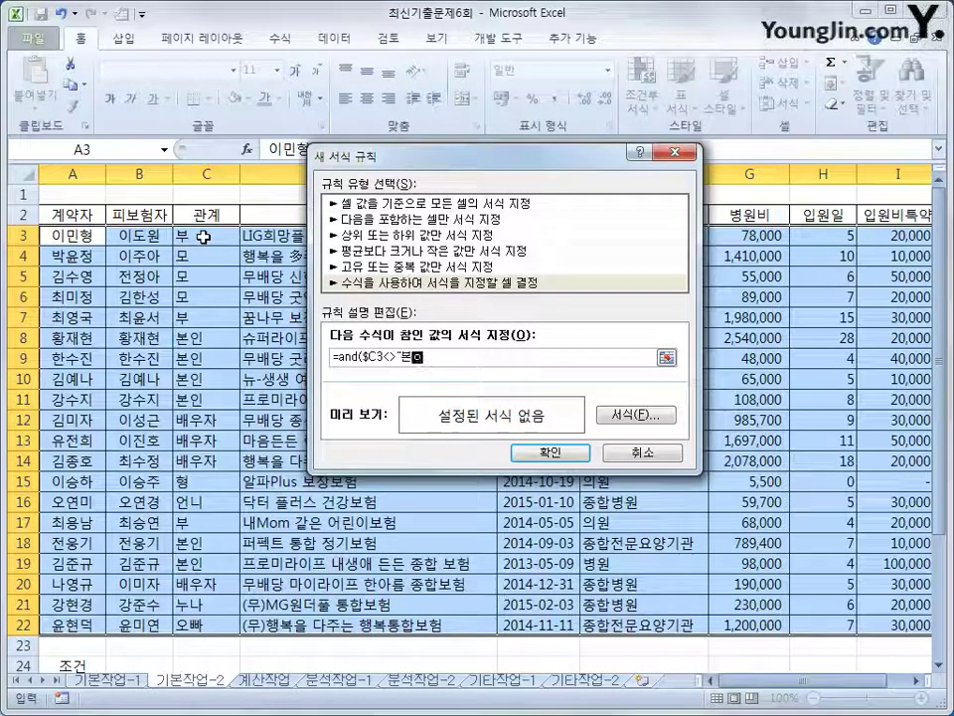
type("\"")
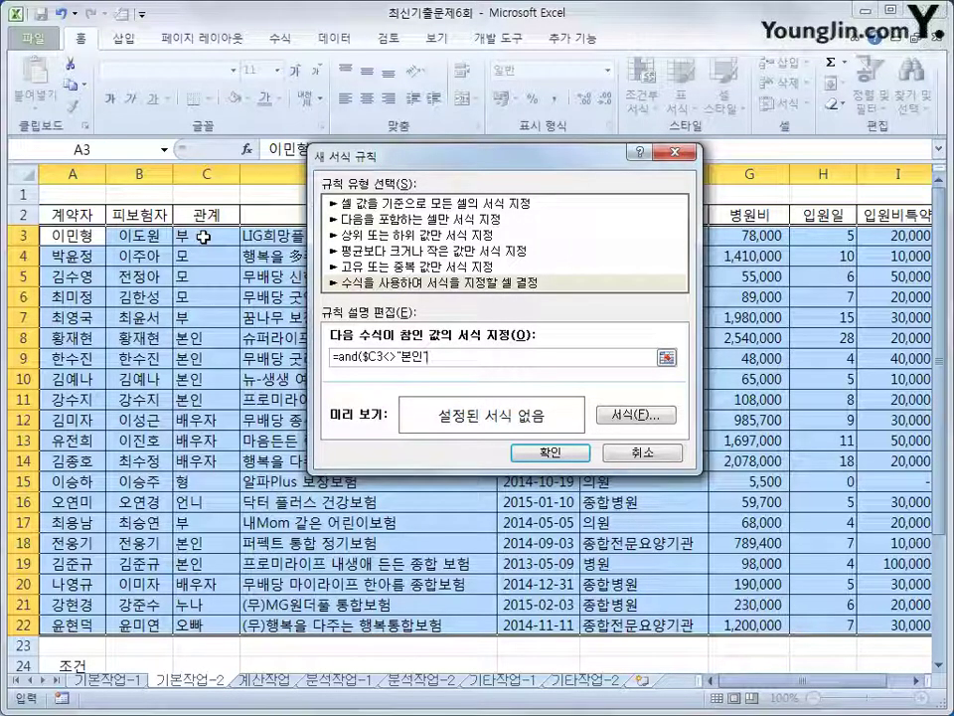
type(",")
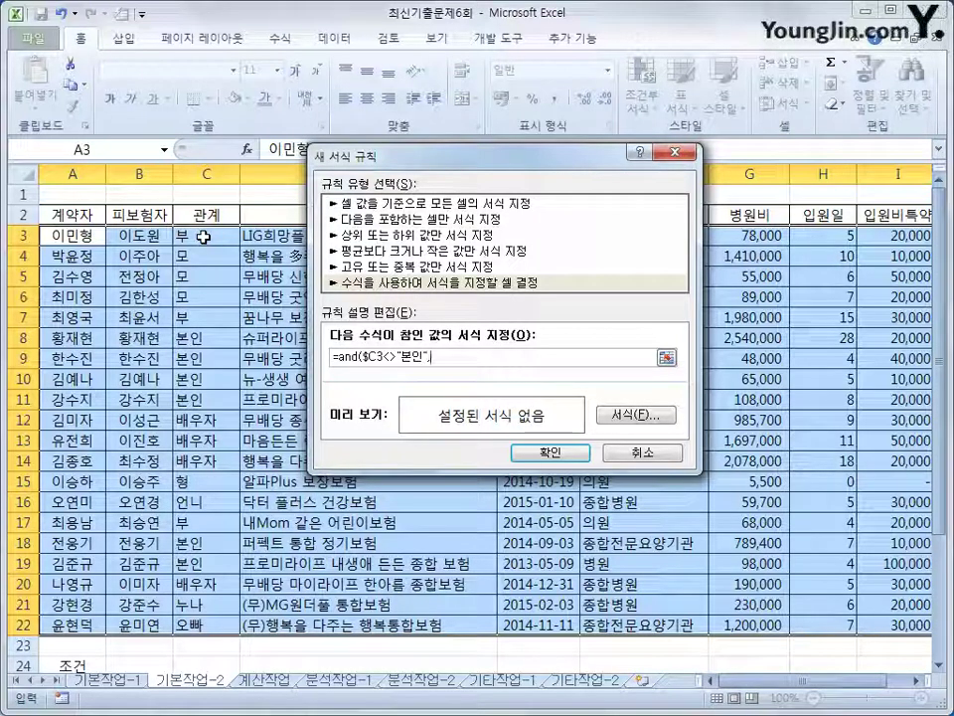
Complete the rule's AND formula with the second condition $G3>AVERAGE($G$3:$G$22) for the 병원비 column and close both parentheses
left_click_drag(527, 163, 584, 310)
left_click(745, 237)
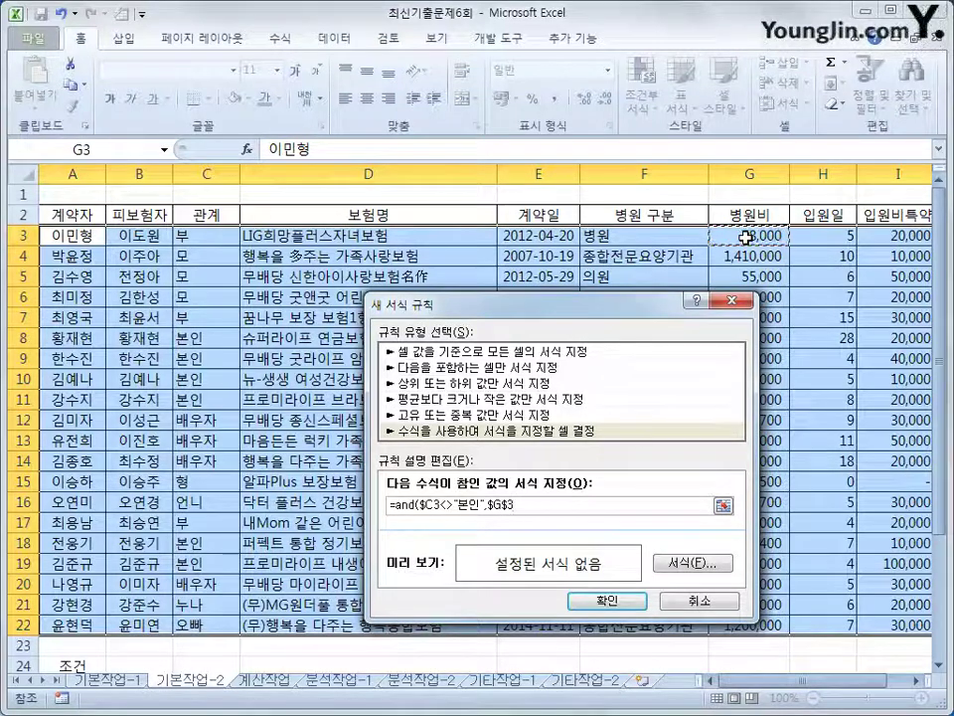
key("F4")
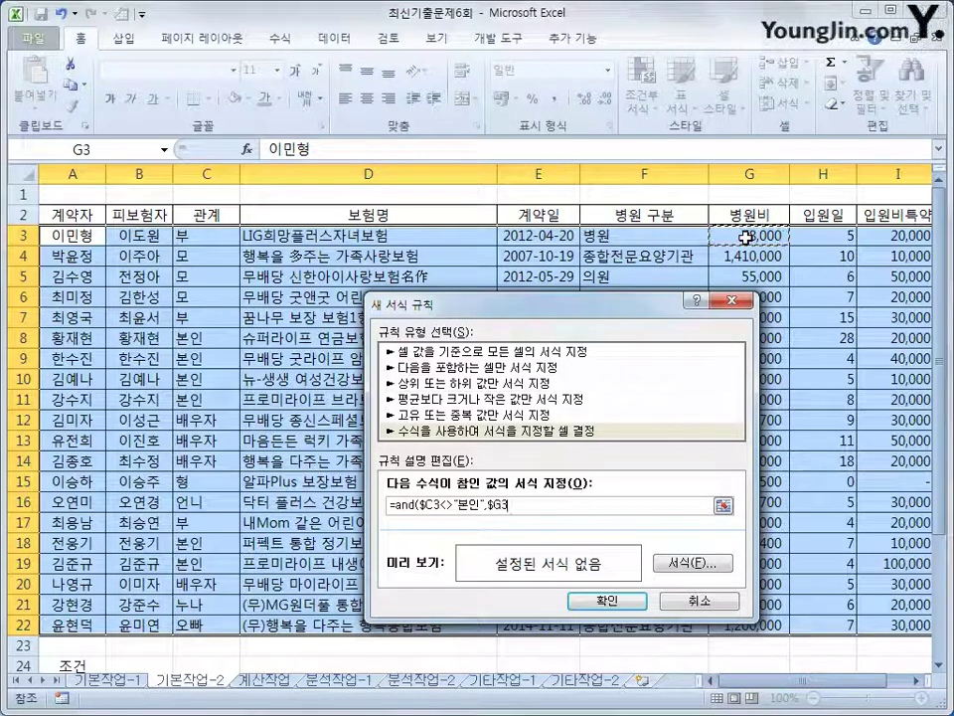
key("F4")
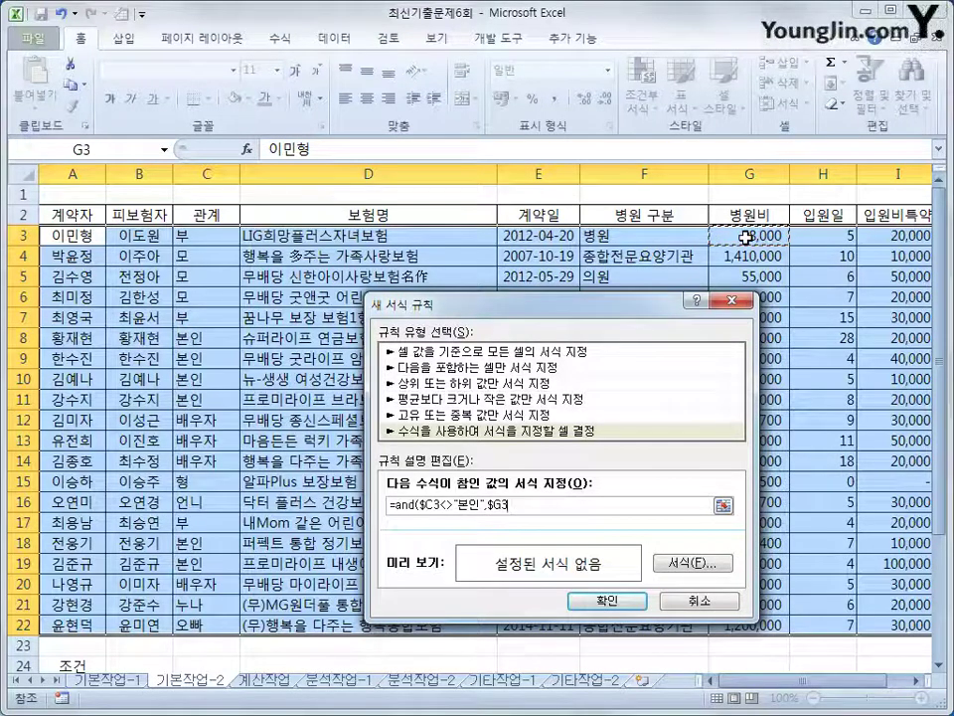
type(">")
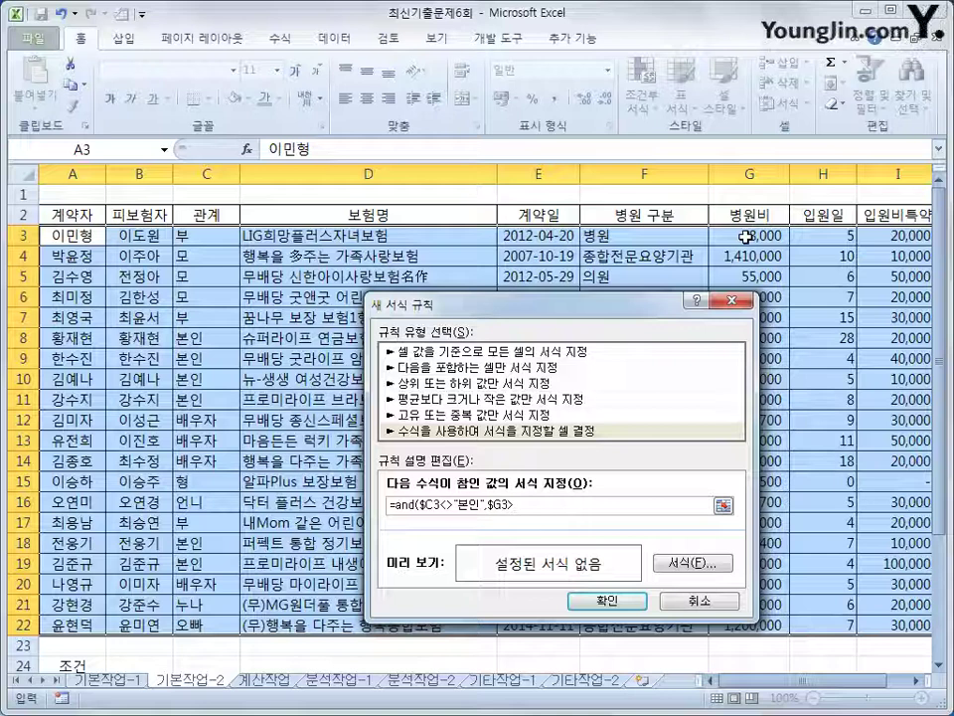
type("ave")
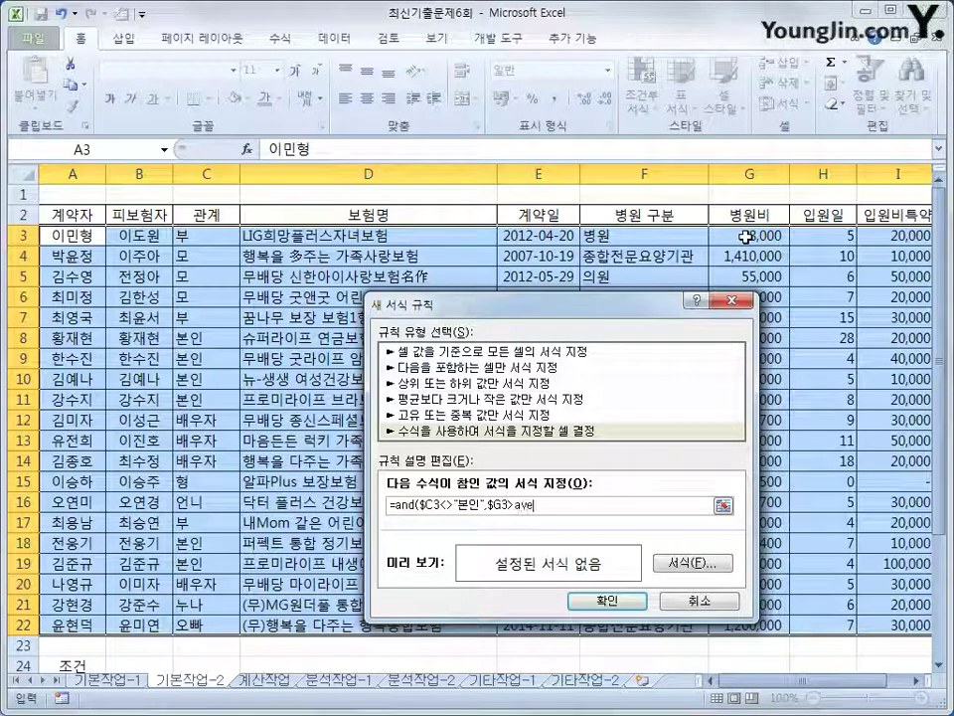
type("rage(")
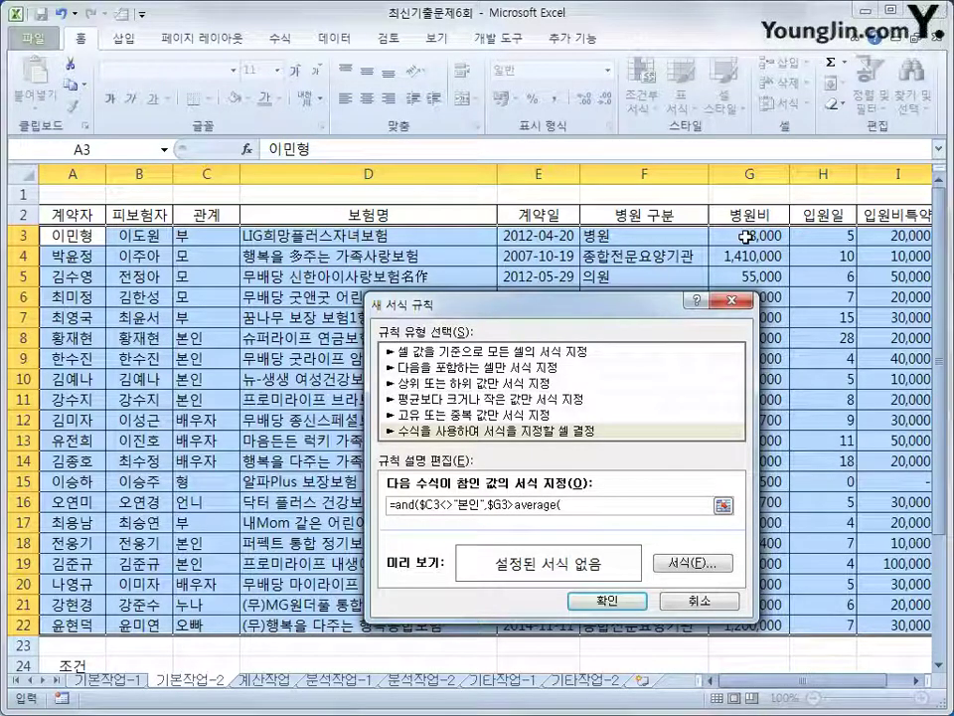
left_click_drag(746, 236, 755, 626)
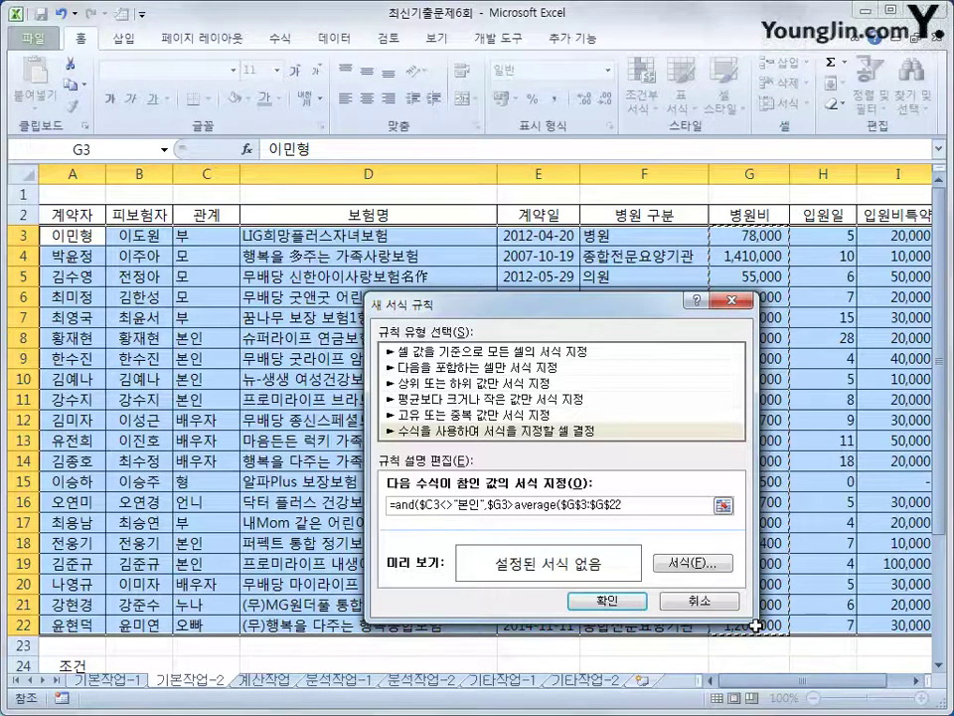
type(")")
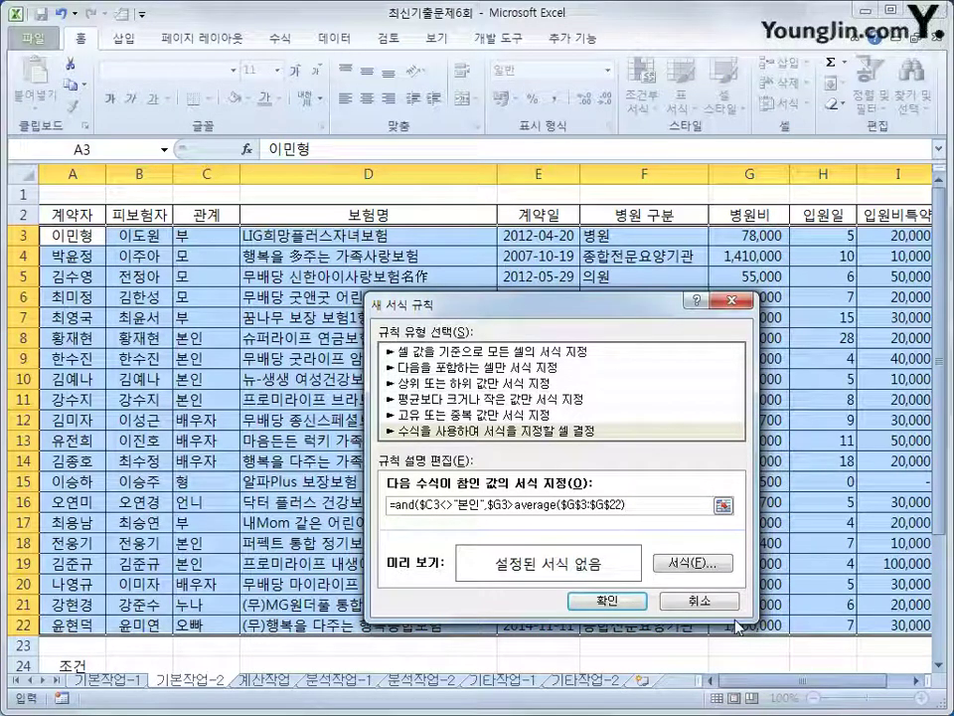
type(")")
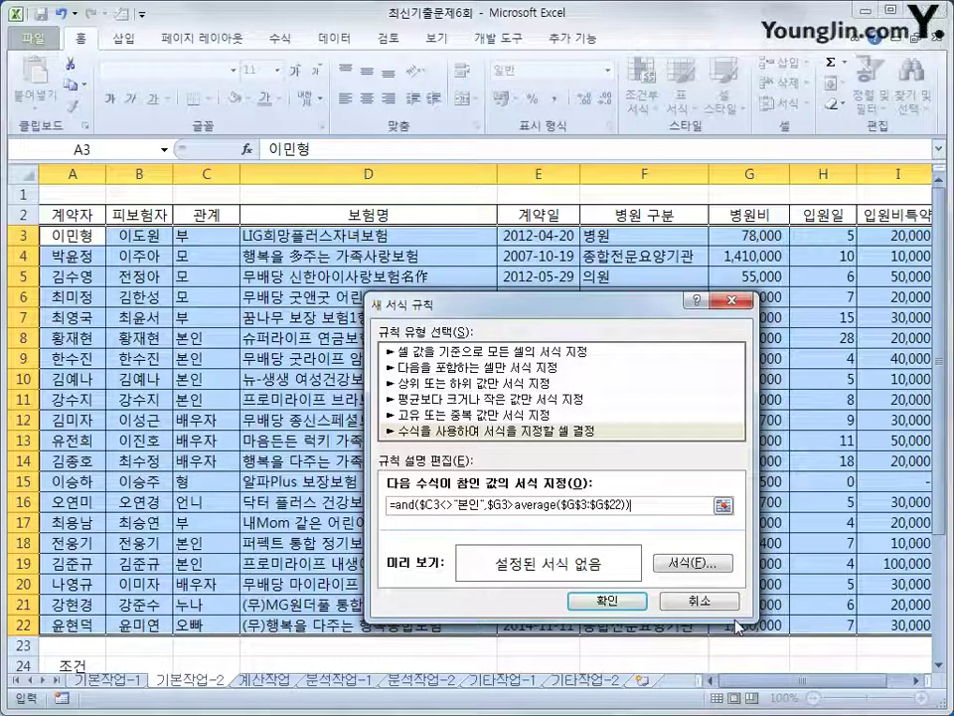
Format the rule with a bold italic font in standard blue, apply it, and auto-fit the widths of columns E and G
left_click(679, 565)
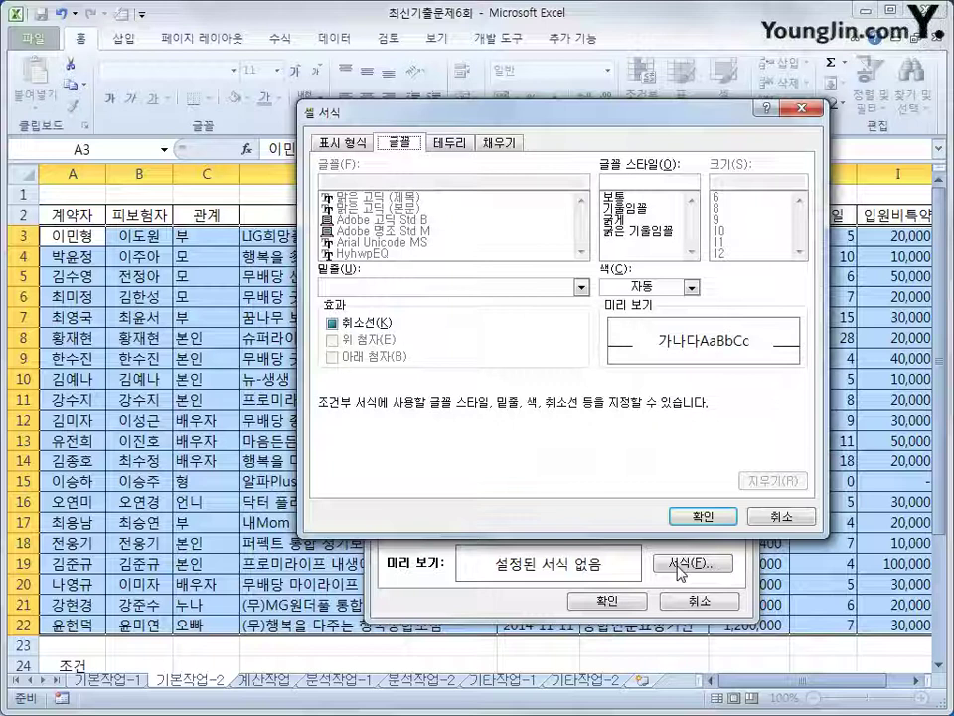
left_click(652, 231)
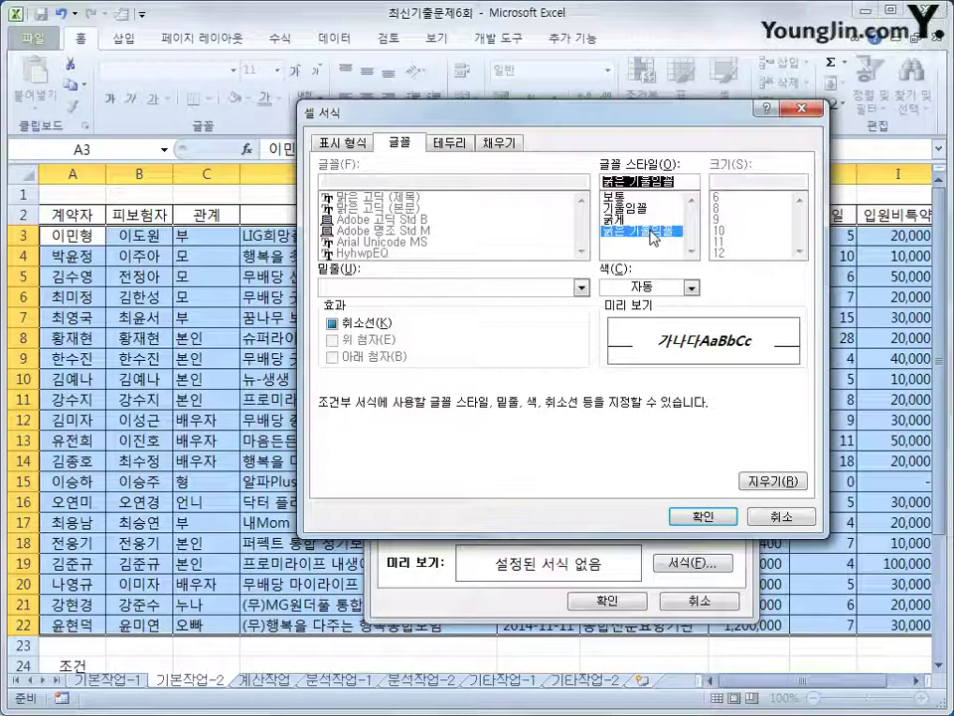
left_click(640, 288)
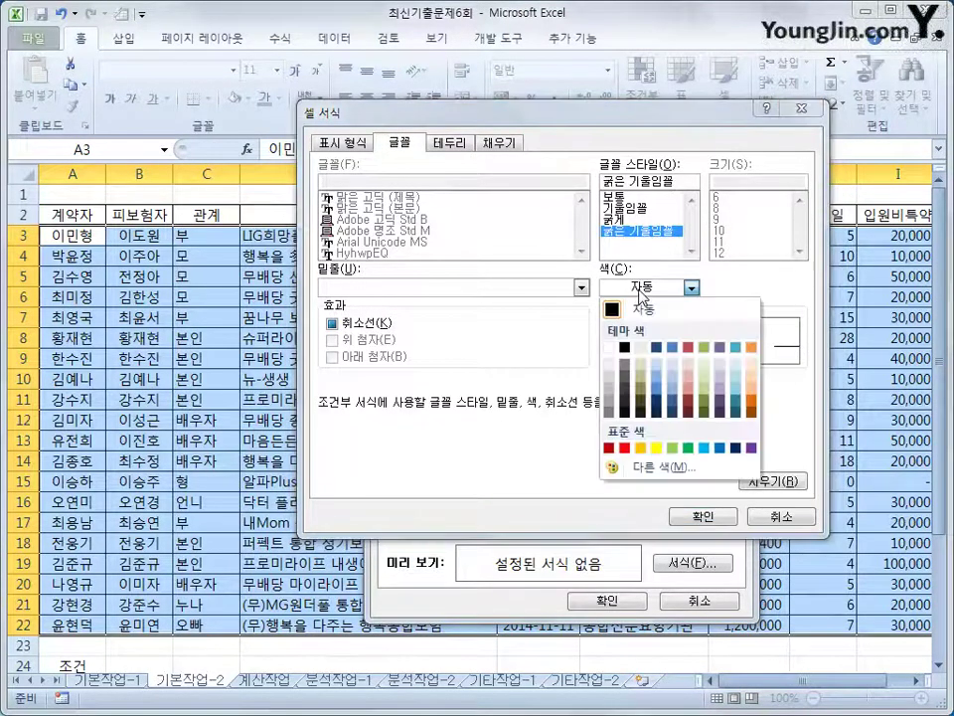
left_click(719, 450)
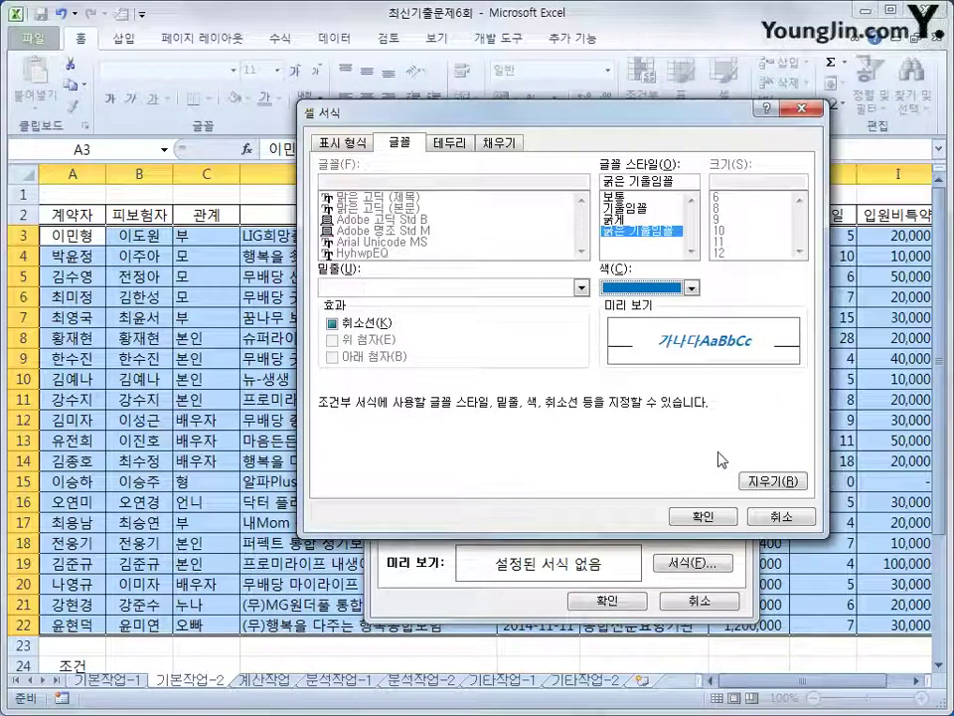
left_click(707, 517)
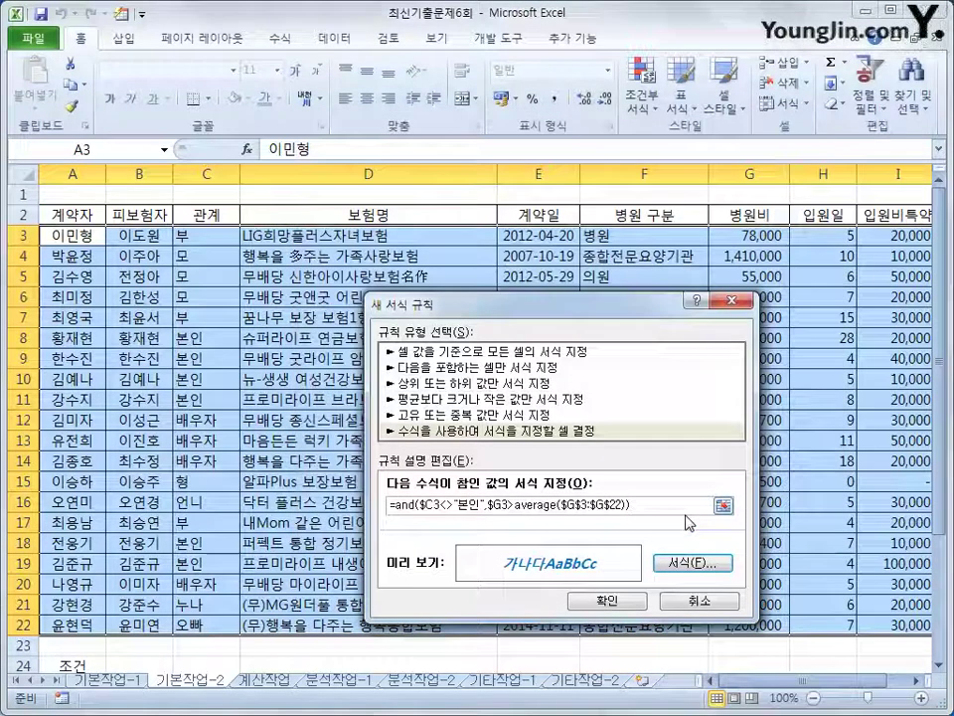
left_click(608, 601)
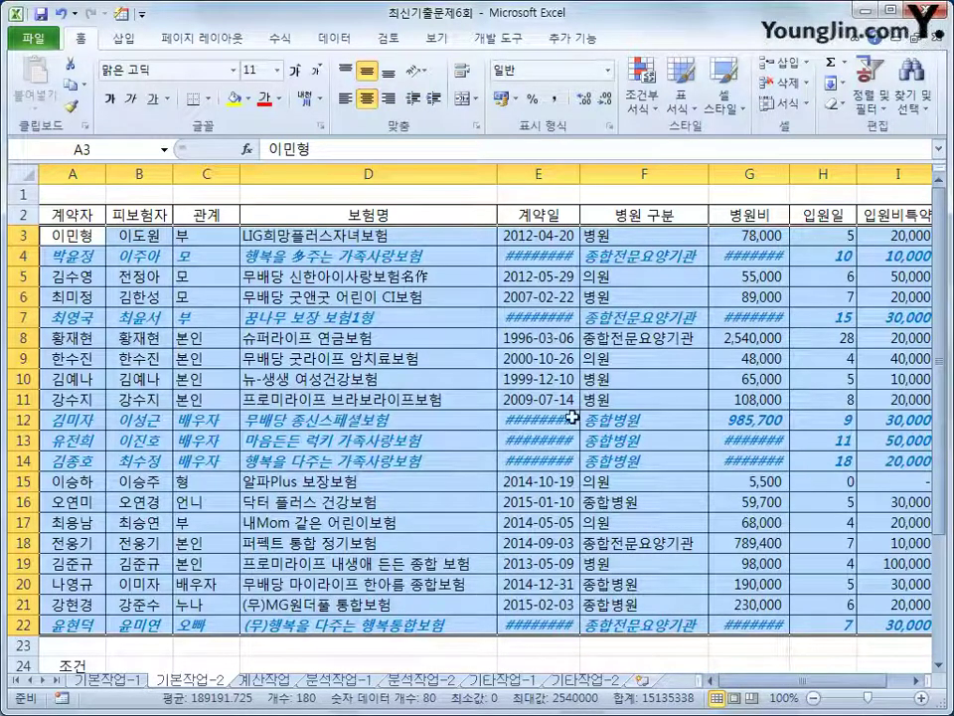
double_click(580, 179)
double_click(805, 179)
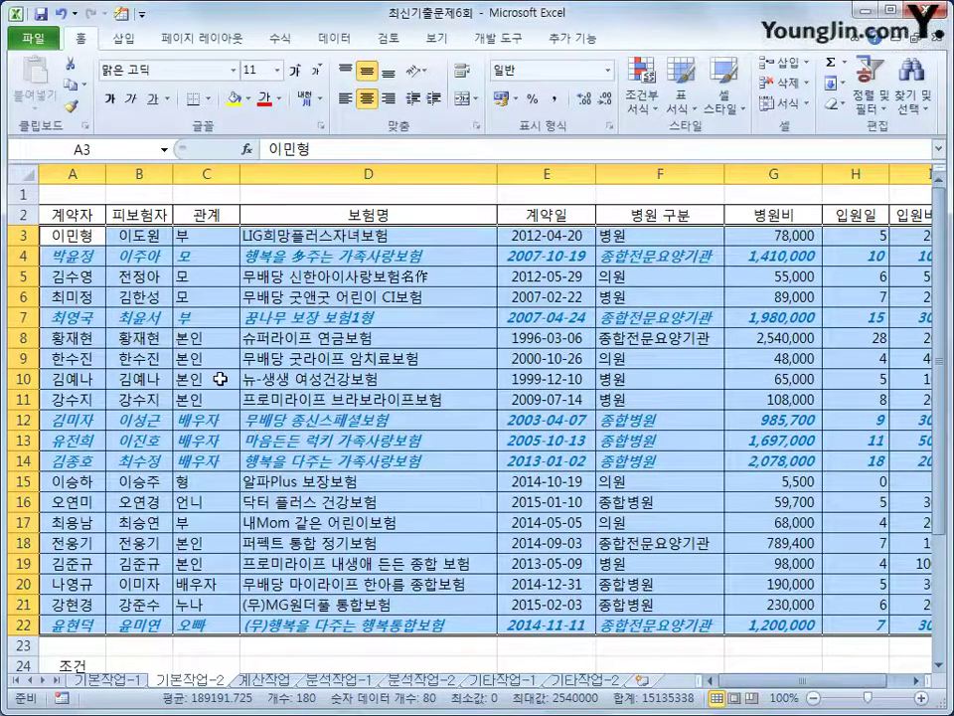
Set the insurance list A2:I22 as the sheet's print area
left_click(87, 215)
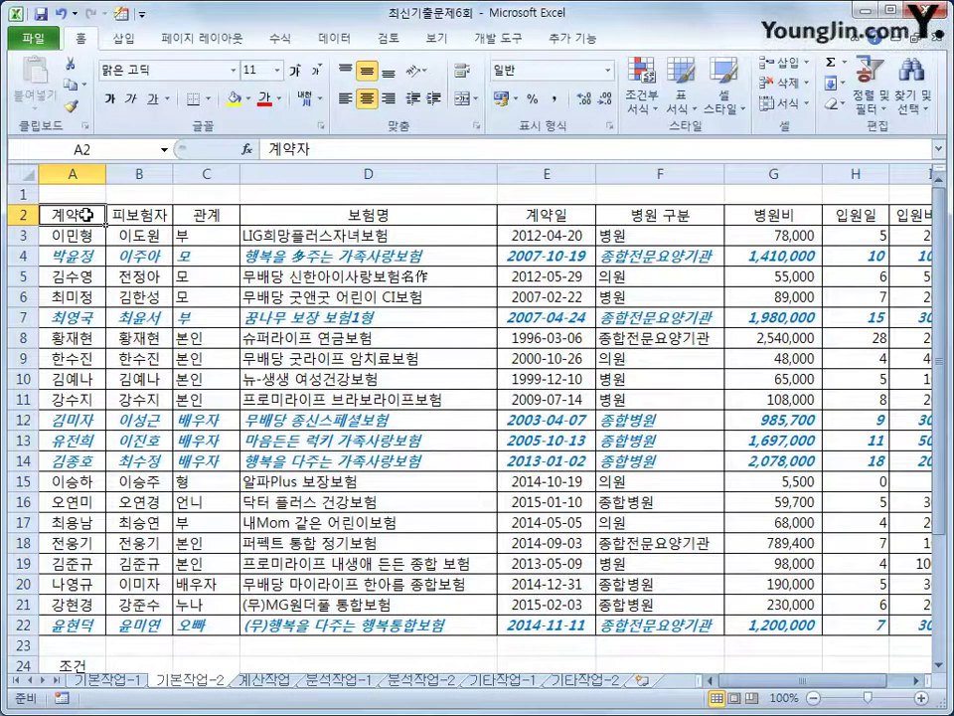
left_click_drag(87, 215, 801, 624)
left_click_drag(824, 684, 782, 686)
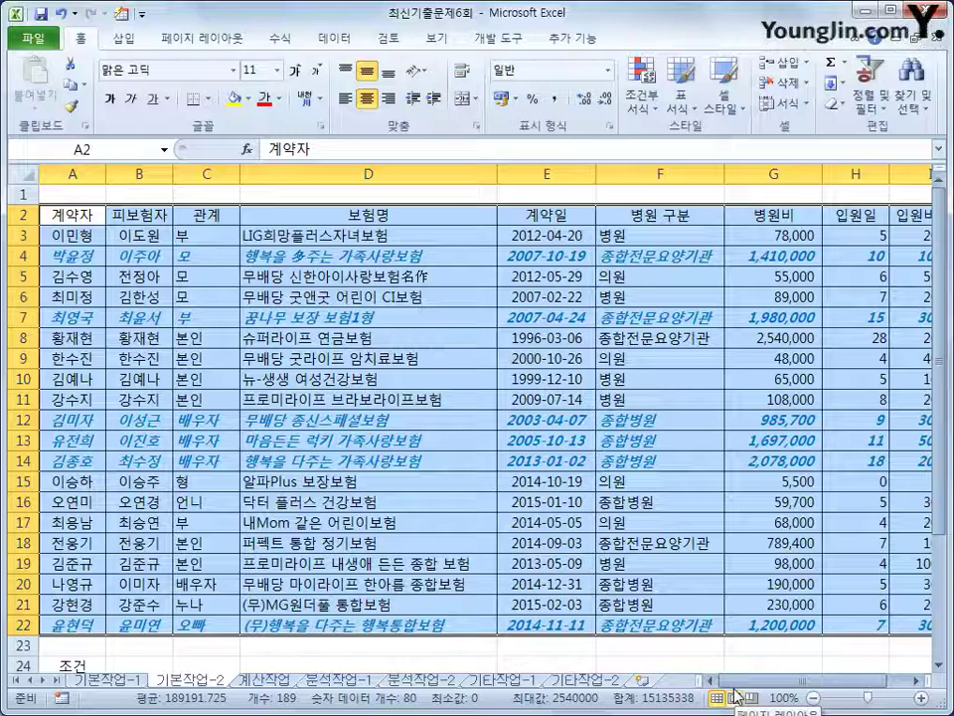
left_click(211, 38)
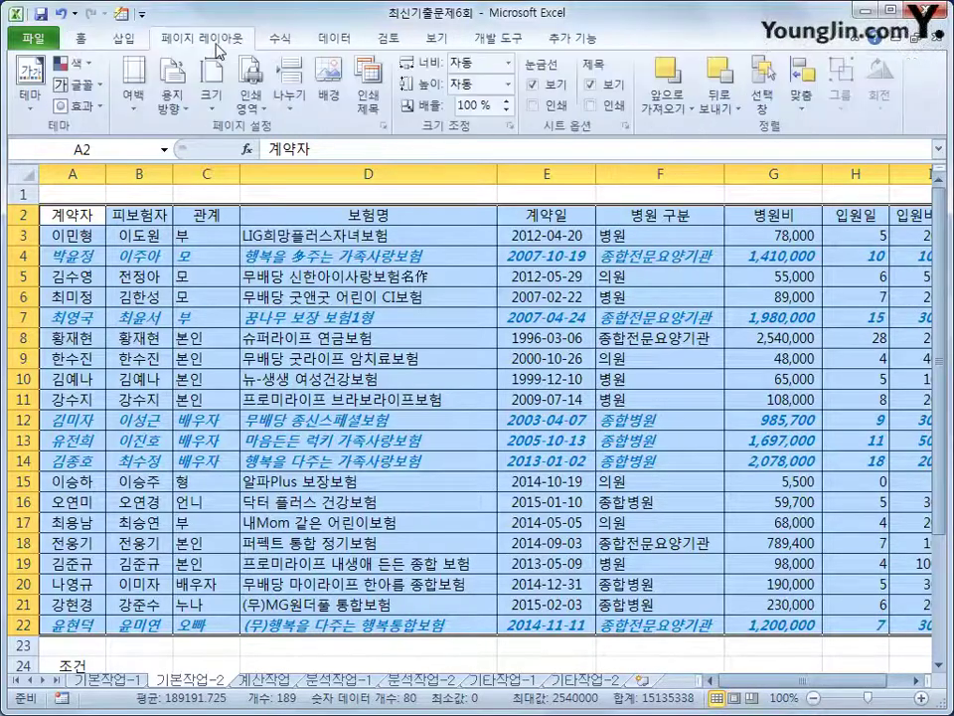
left_click(257, 108)
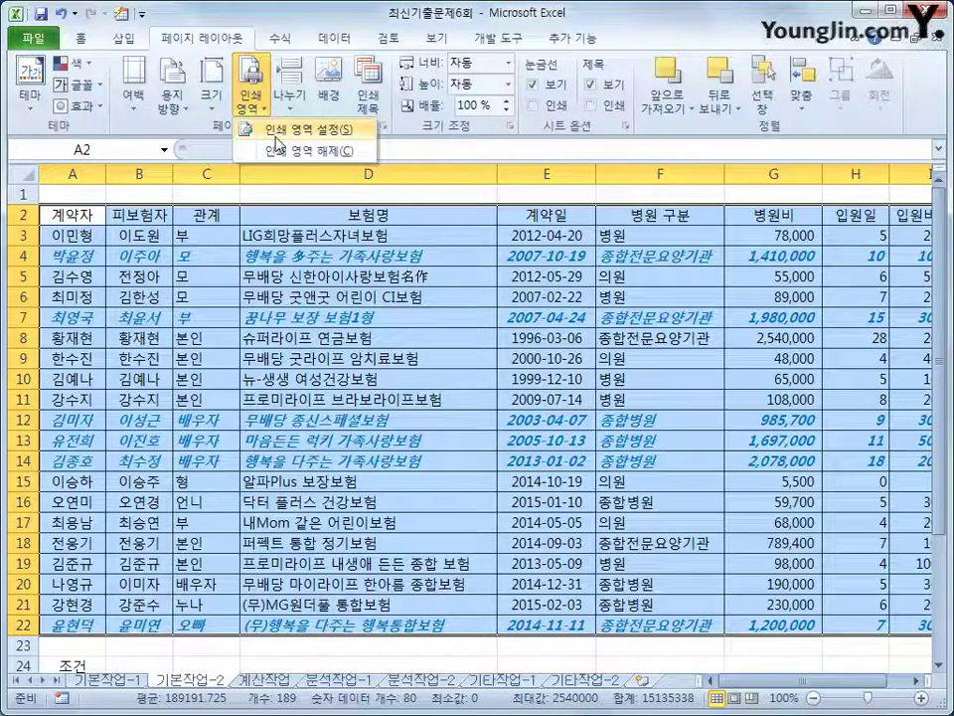
left_click(277, 131)
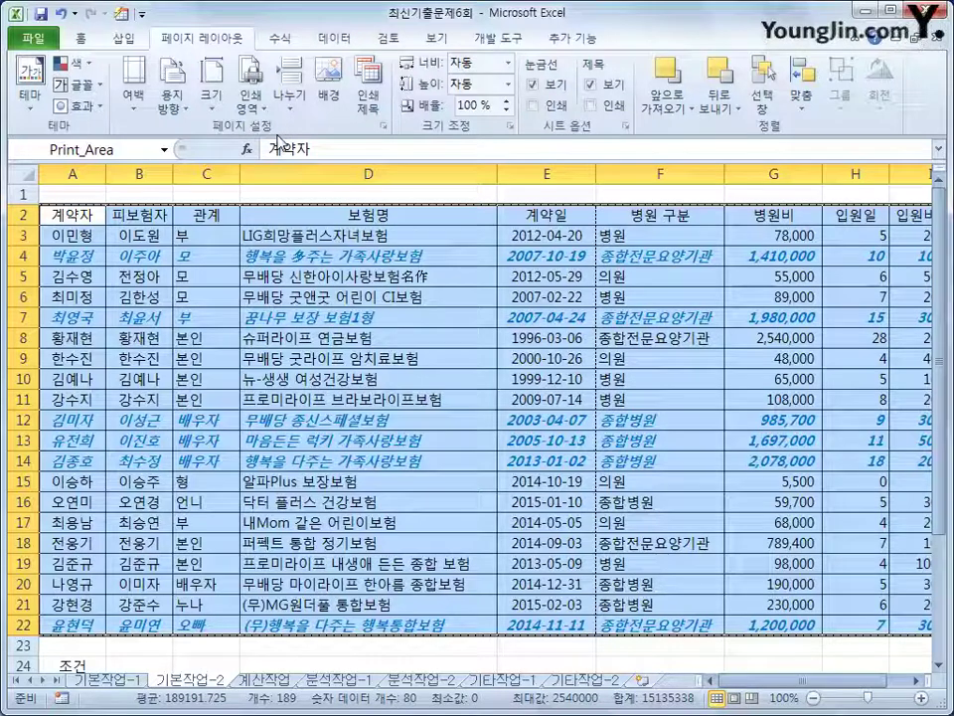
Apply the narrow (좁게) margin preset to the sheet and open the custom margin settings
left_click(134, 94)
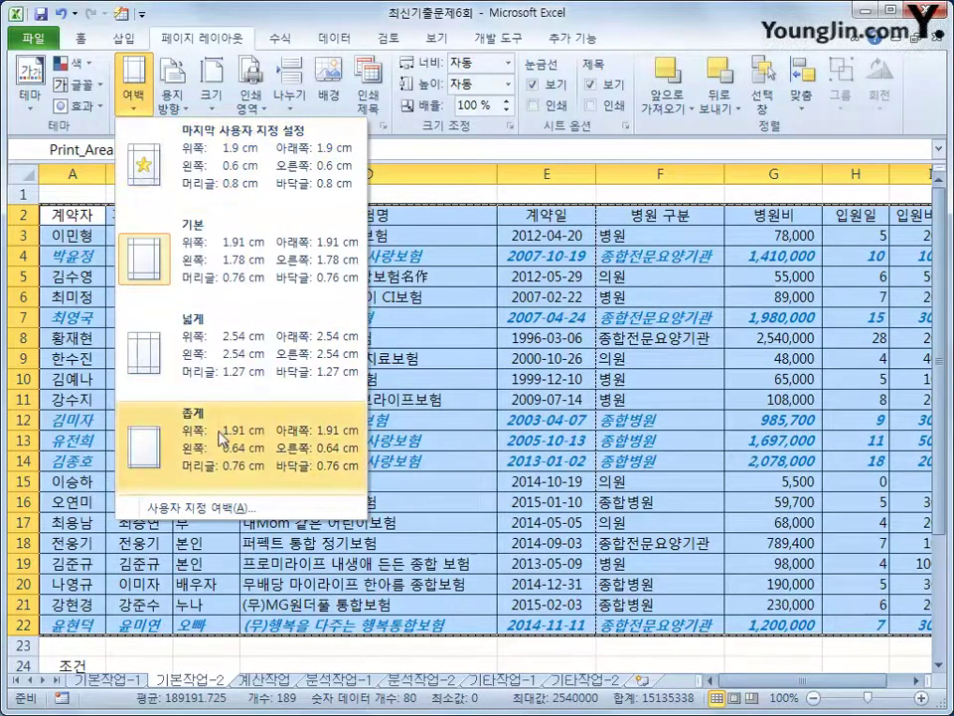
left_click(220, 437)
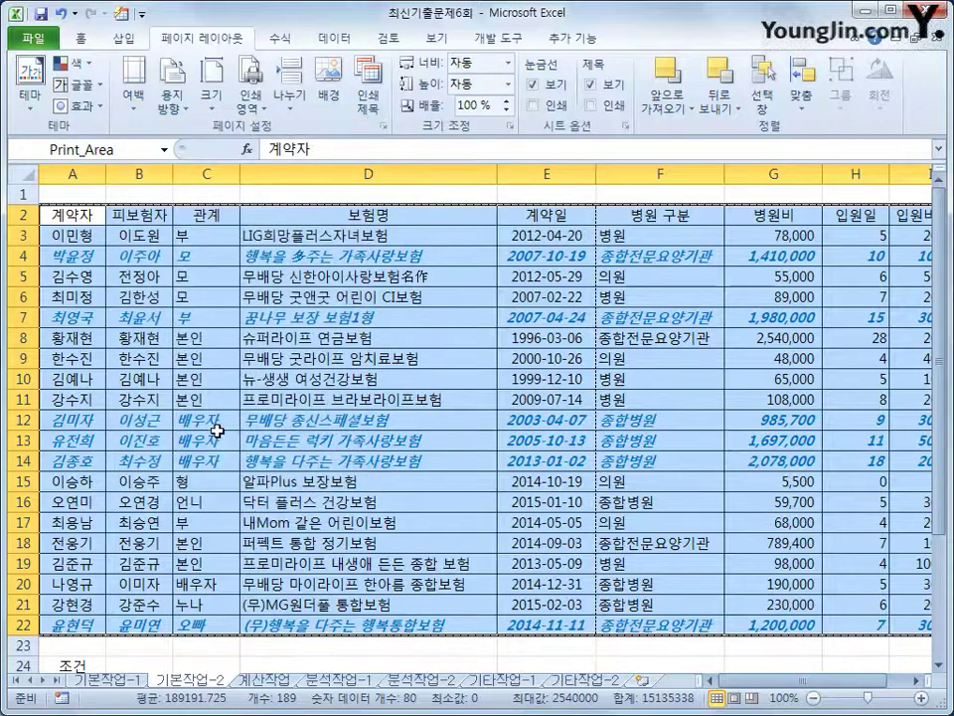
left_click(130, 104)
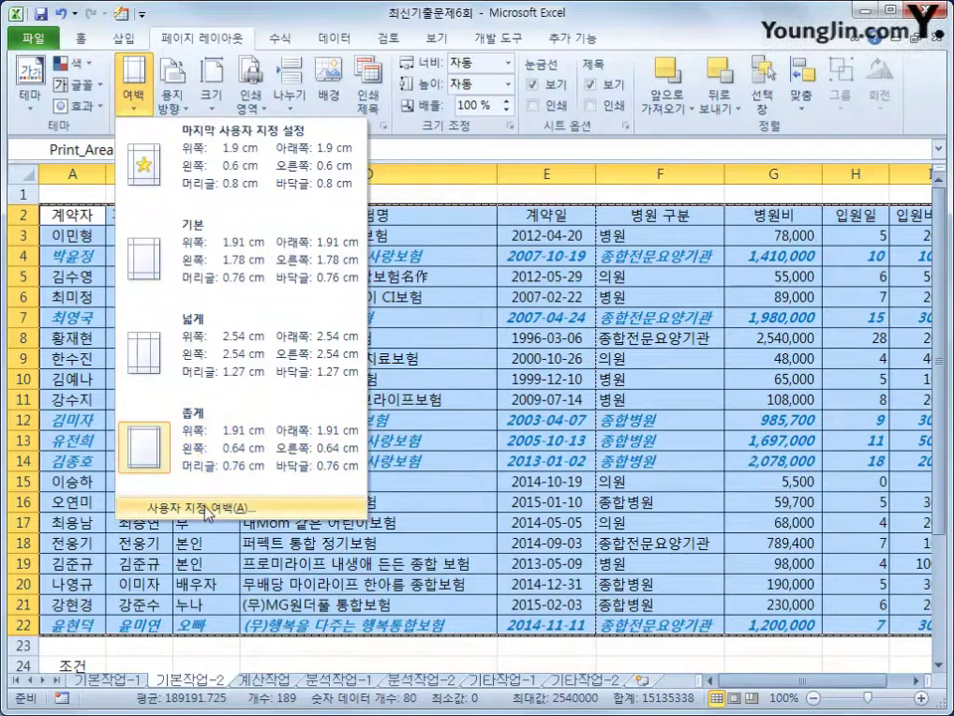
left_click(207, 508)
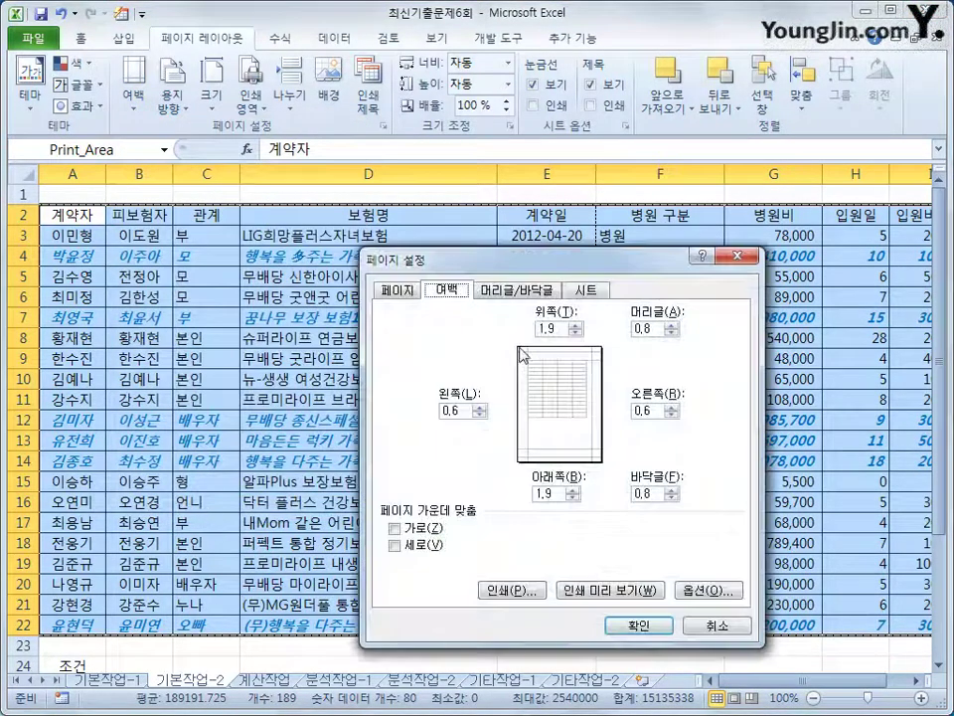
Set both the left and right page margins to 0.64
left_click_drag(525, 230, 537, 220)
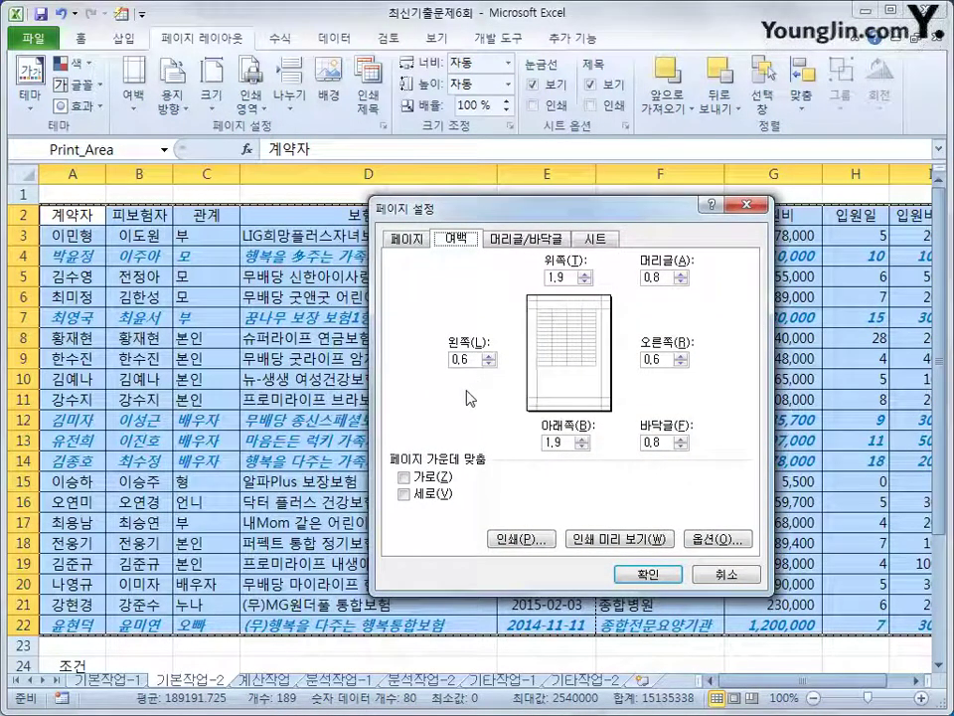
left_click(476, 359)
type("4")
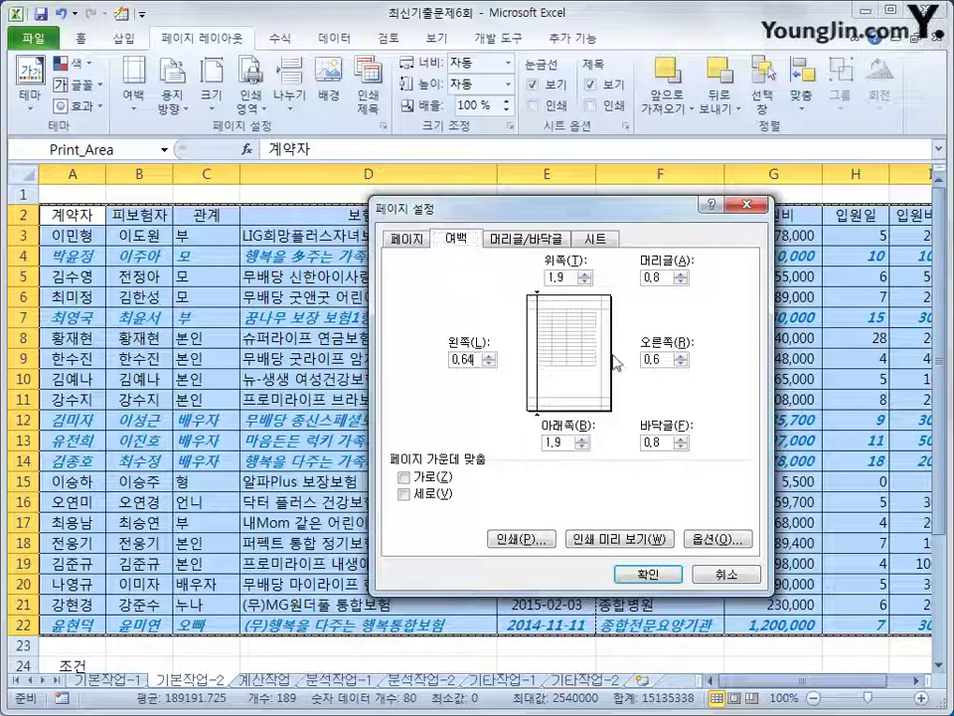
left_click(660, 359)
type("4")
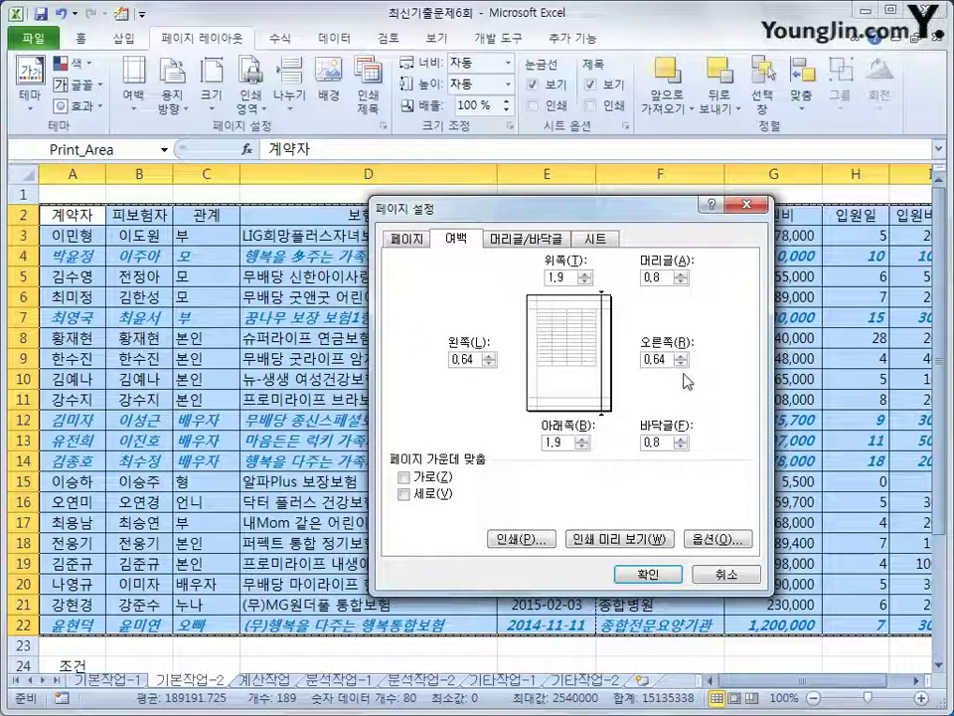
Set the top and bottom page margins to 1.91 and the header and footer margins to 0.76
double_click(573, 281)
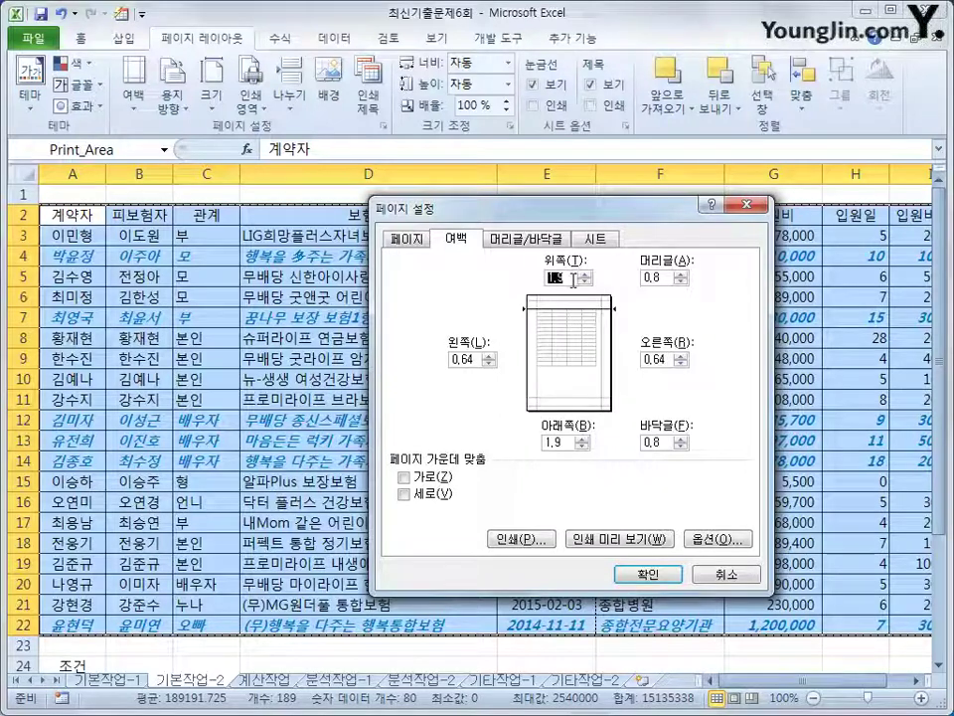
type("1,91")
left_click(572, 442)
type("1")
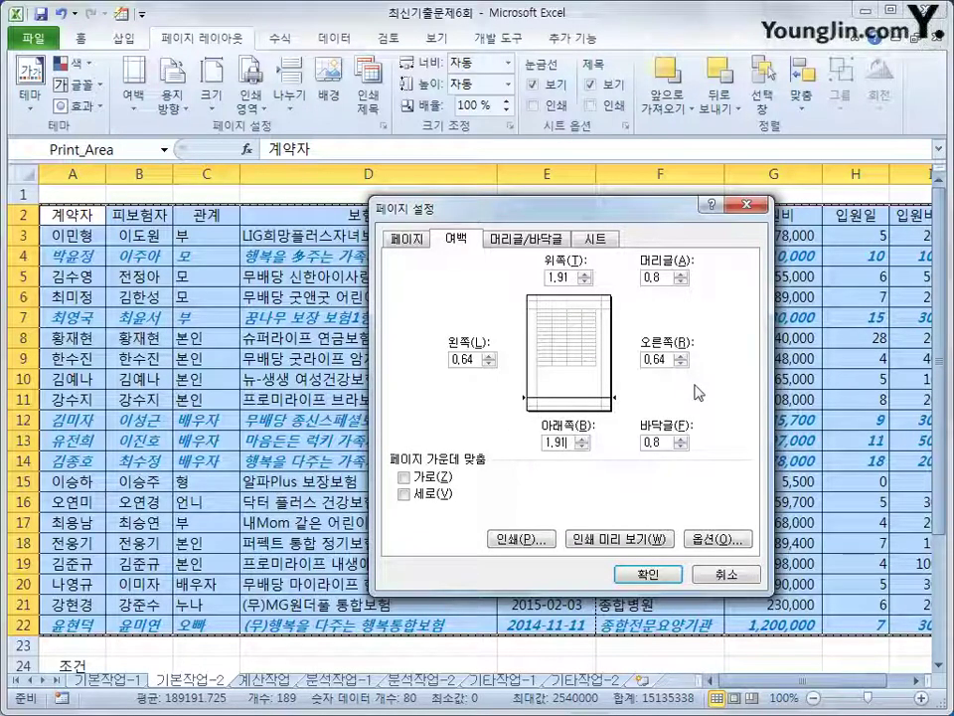
double_click(655, 277)
type("0,76")
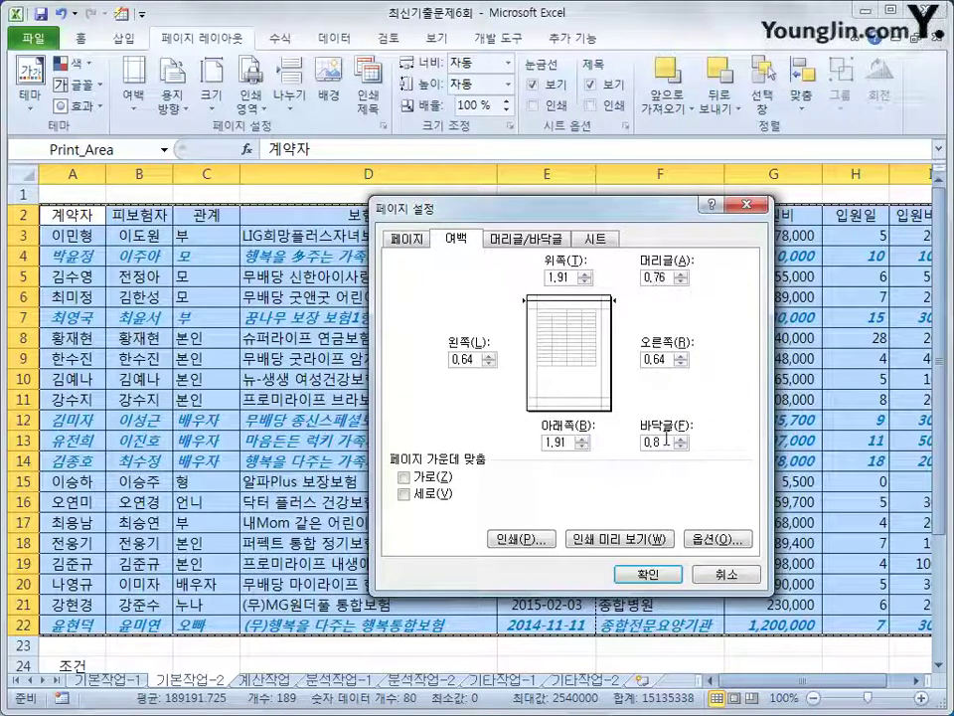
double_click(666, 440)
type("0,76")
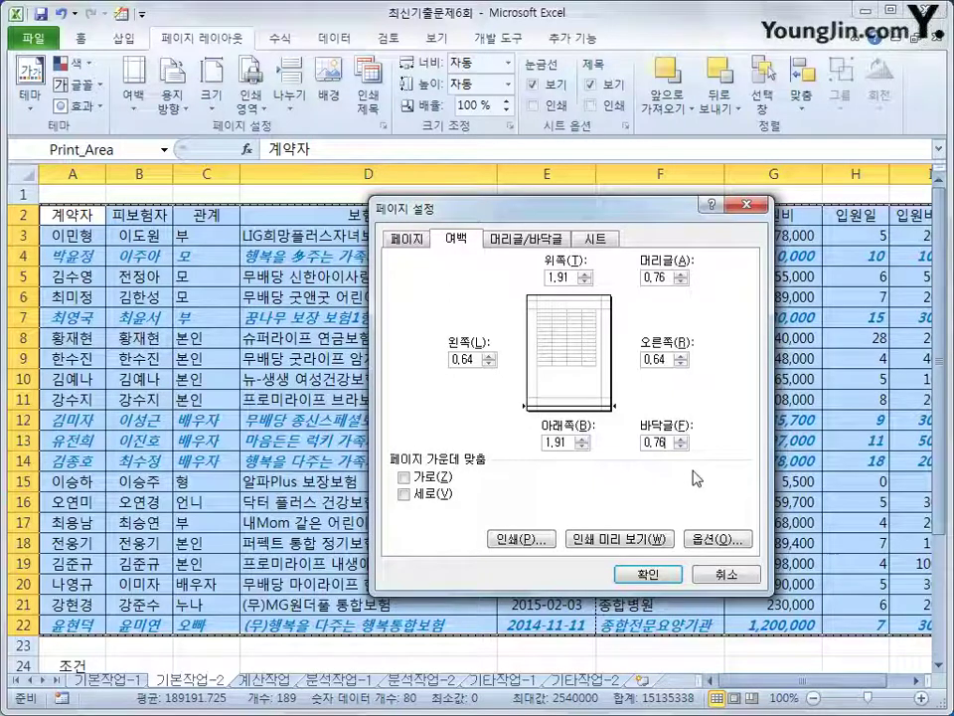
Centre the printout horizontally and vertically on the page and open the header and footer settings
left_click(440, 478)
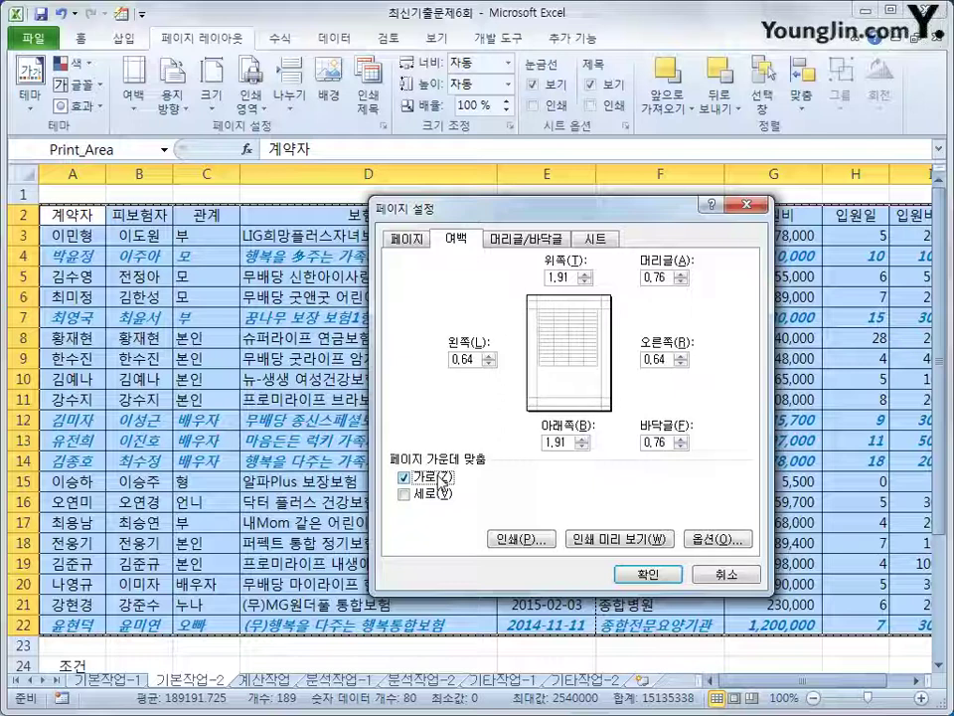
left_click(435, 494)
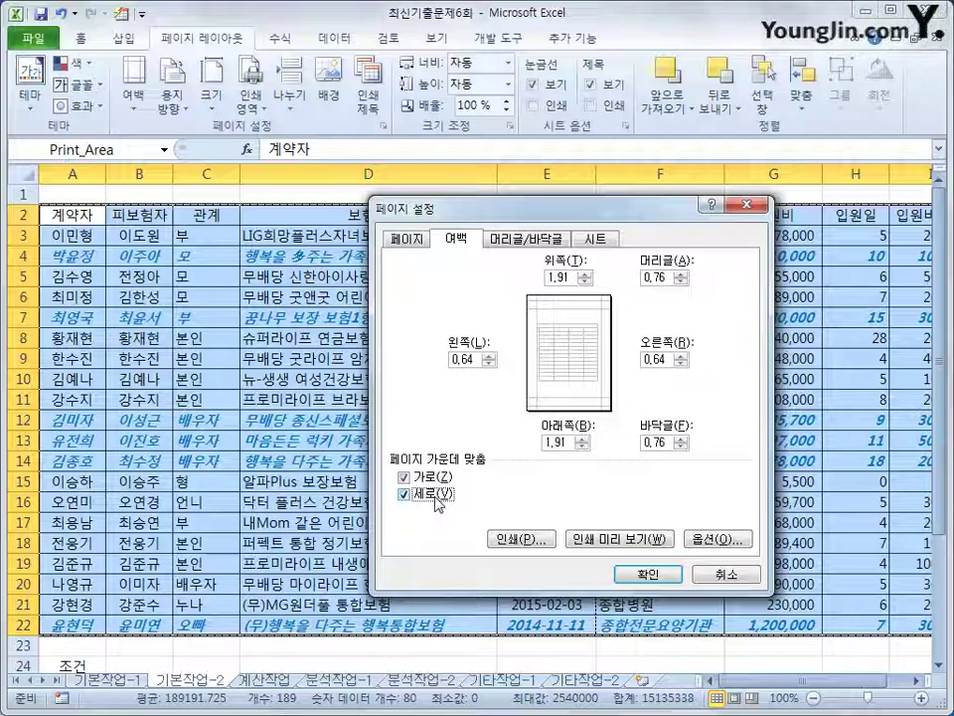
left_click(522, 239)
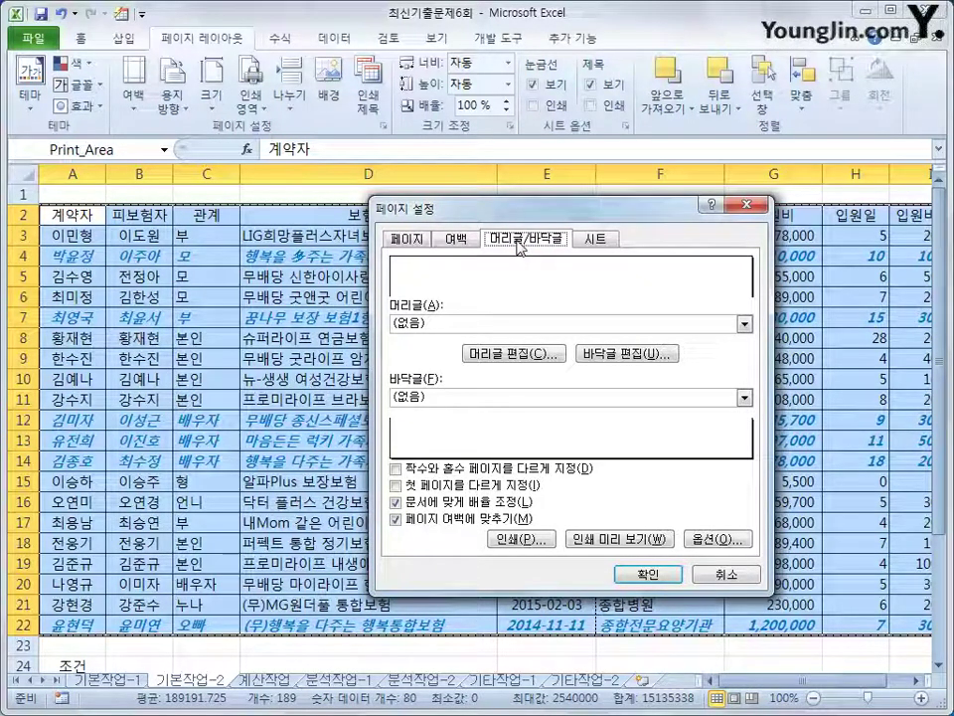
Set the left section of the page header to "출력 시간 : &[시간]", using the current time field
left_click(522, 366)
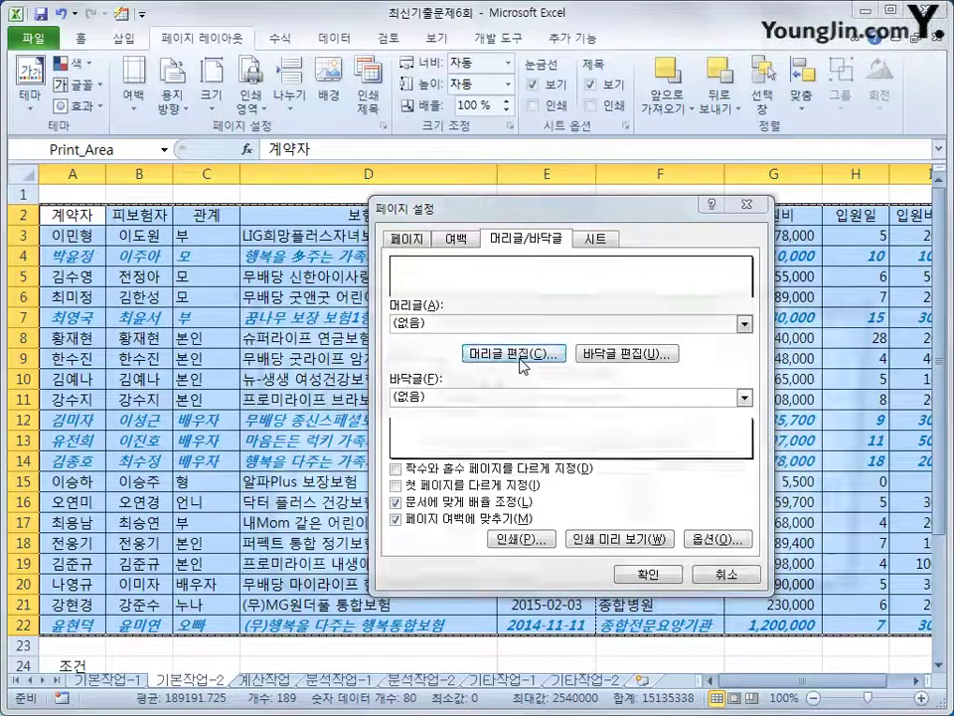
left_click_drag(510, 314, 502, 301)
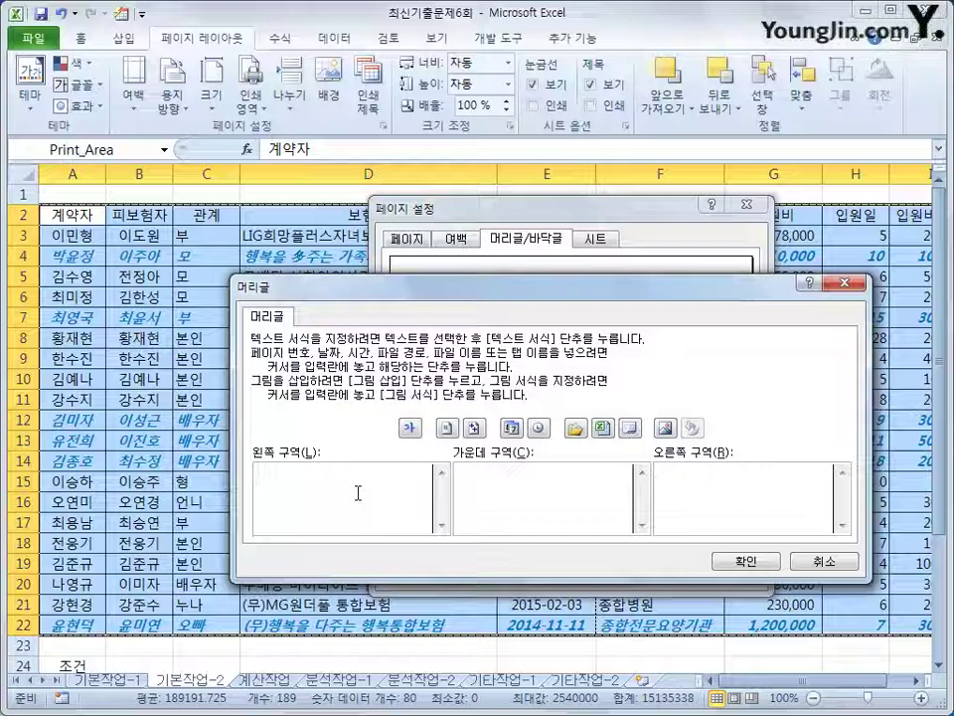
type("cn")
key("BackSpace")
key("BackSpace")
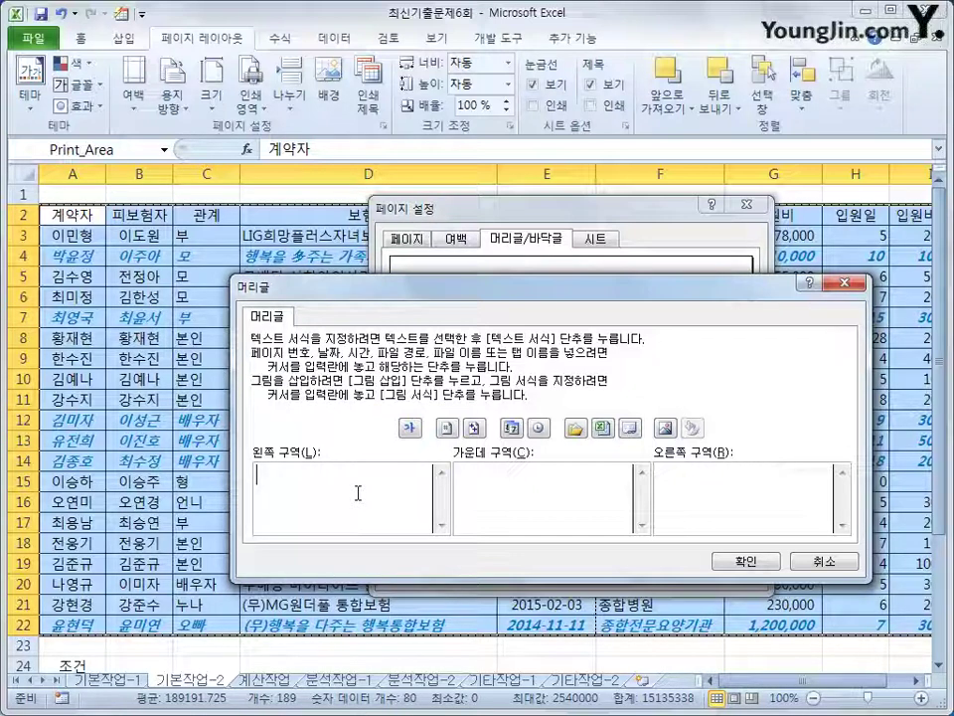
type("출력 시가")
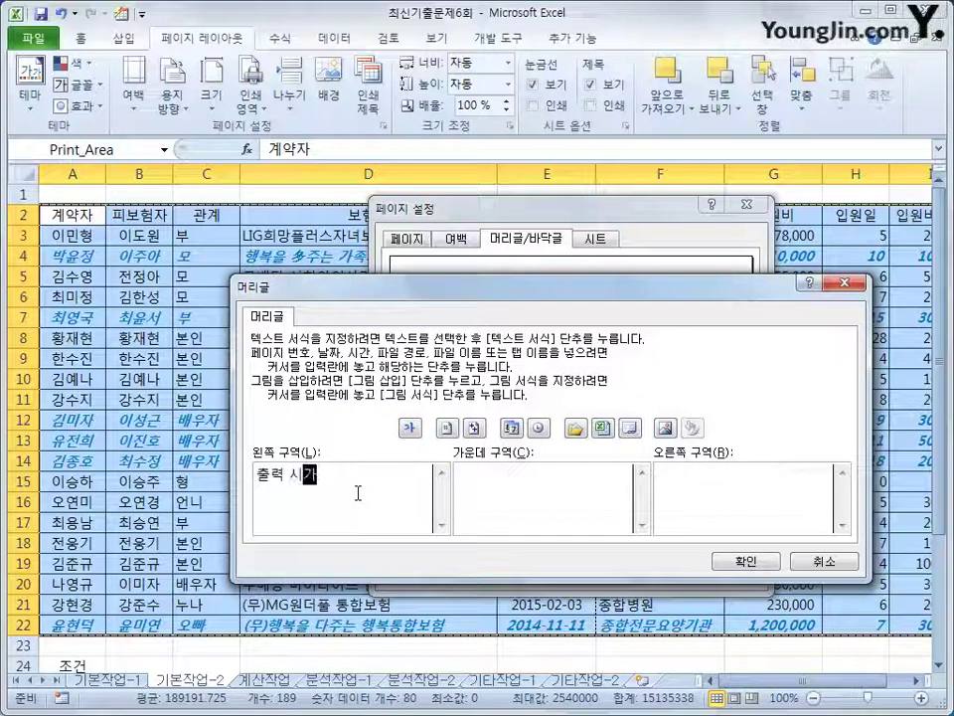
type("ㄴ :")
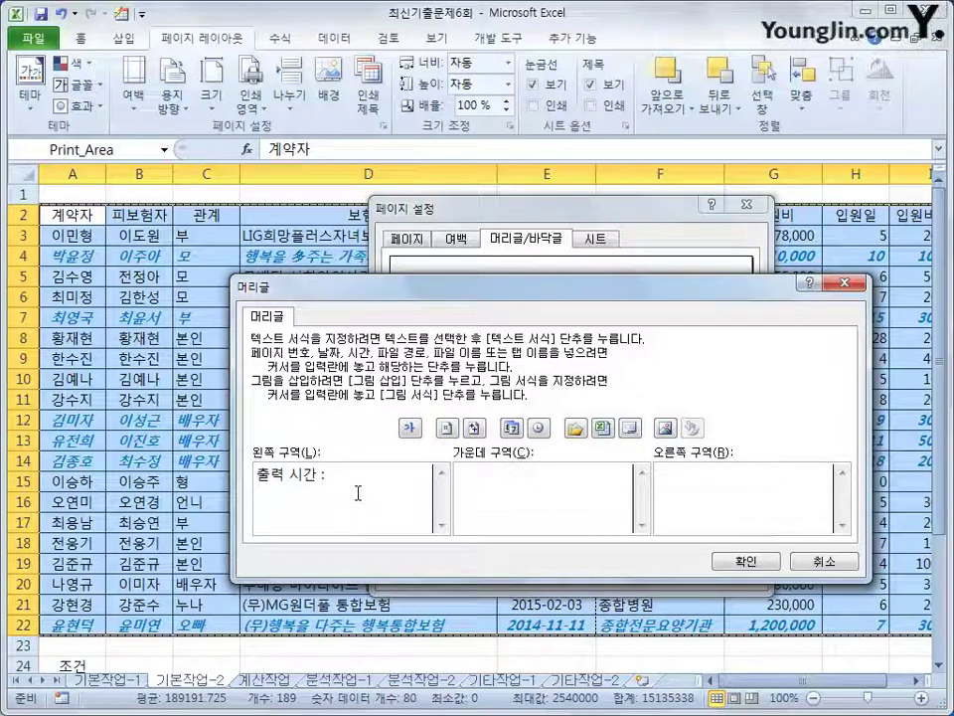
left_click(538, 430)
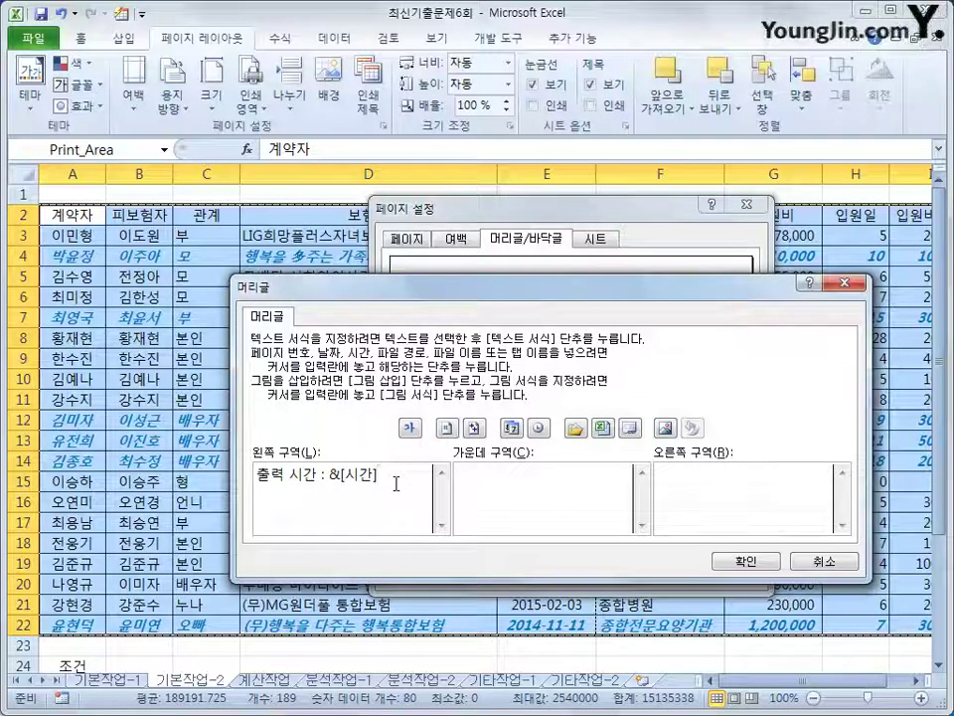
left_click(744, 560)
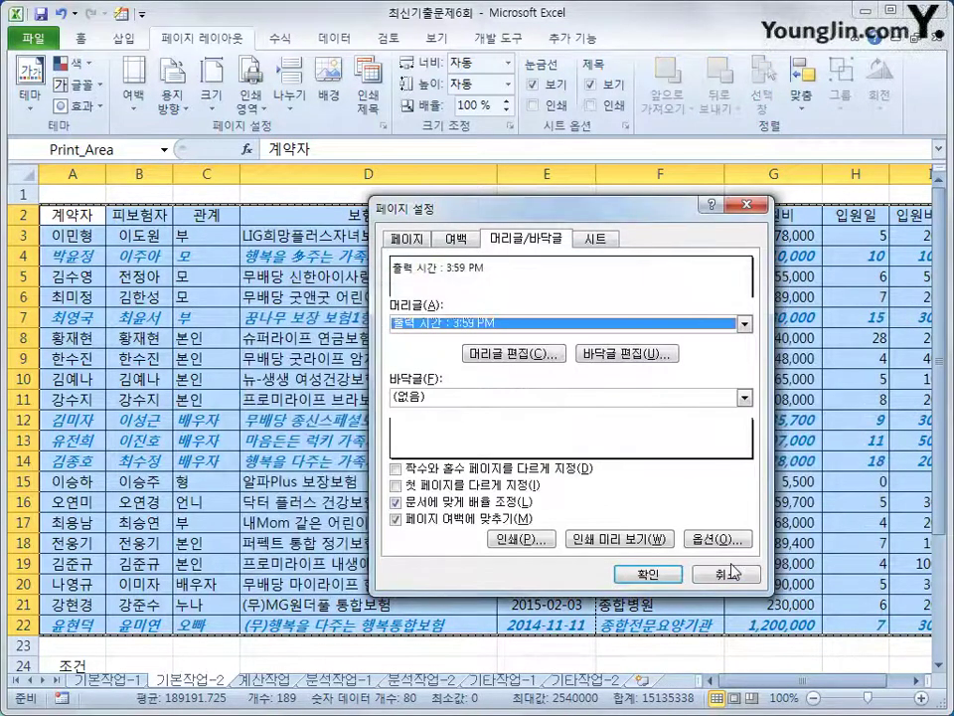
Preview the printout and compare how the table is split across its pages
left_click(630, 539)
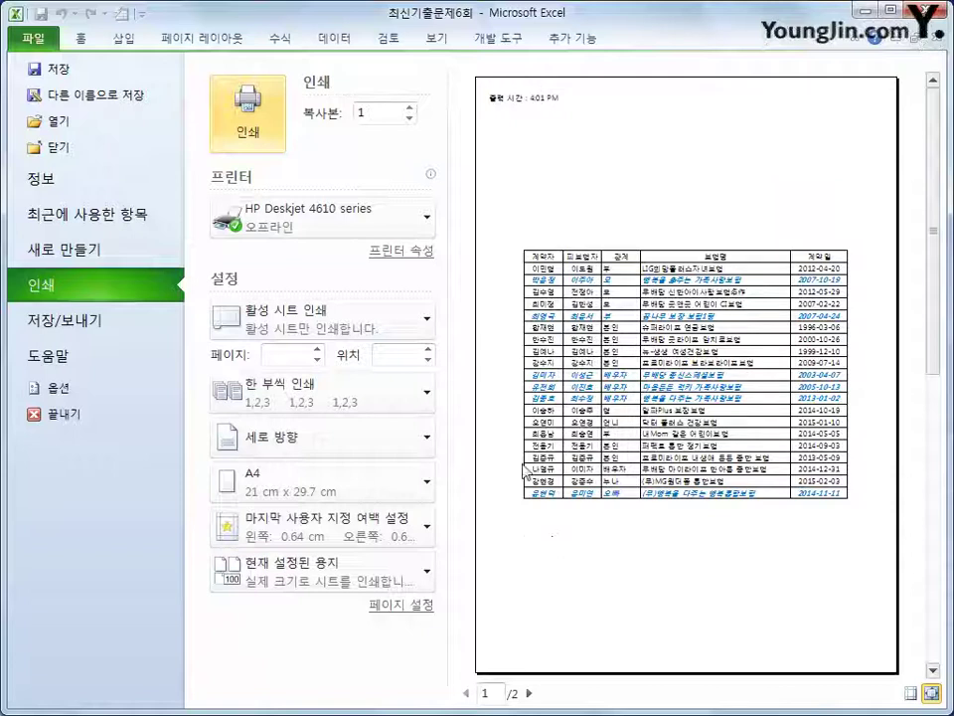
left_click(530, 694)
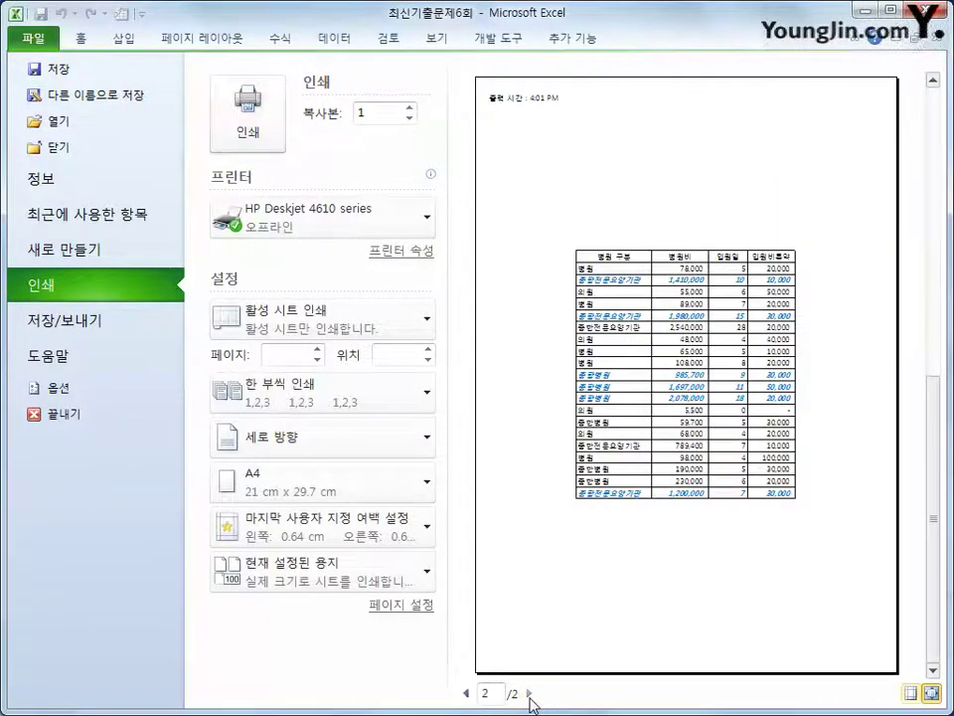
left_click(467, 694)
left_click(529, 694)
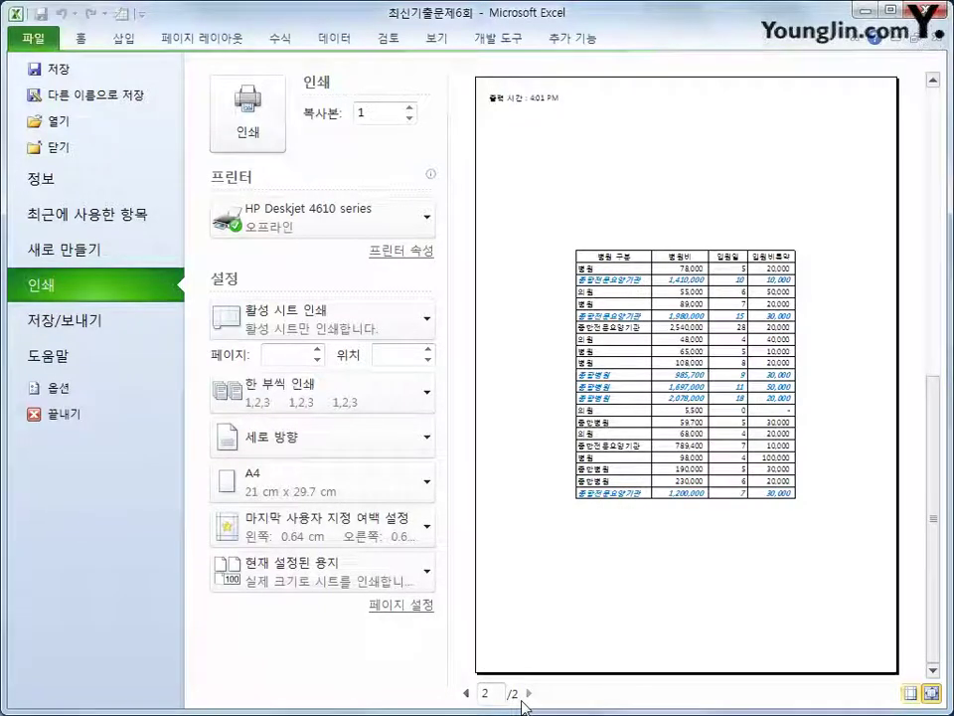
left_click(466, 693)
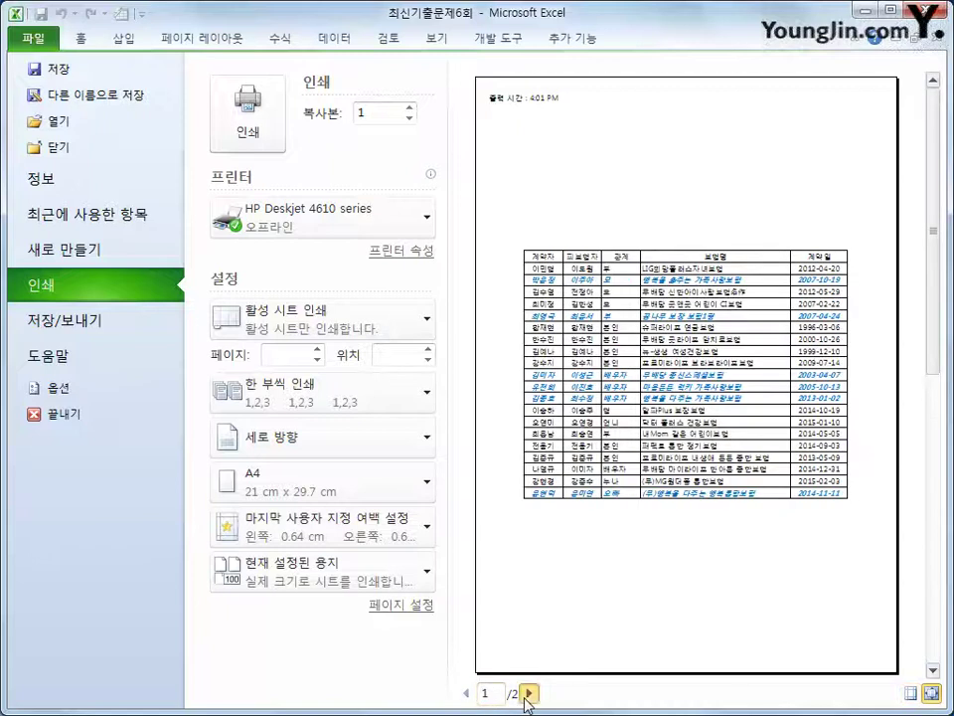
left_click(529, 694)
left_click(466, 694)
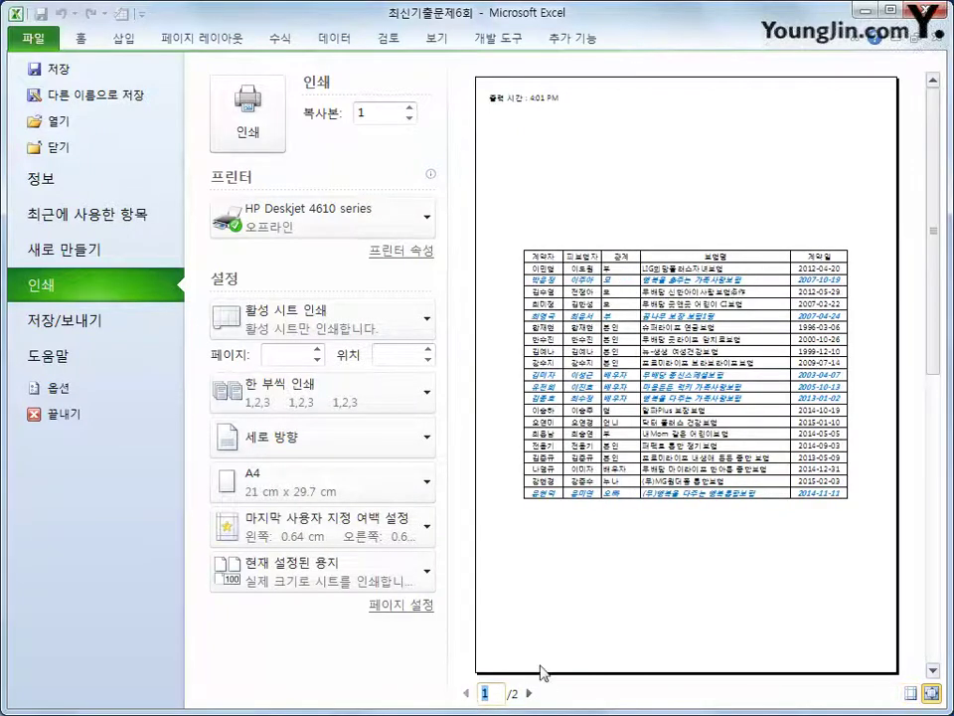
Set the page orientation to landscape (가로) and return to cell A2 of the worksheet
left_click(392, 454)
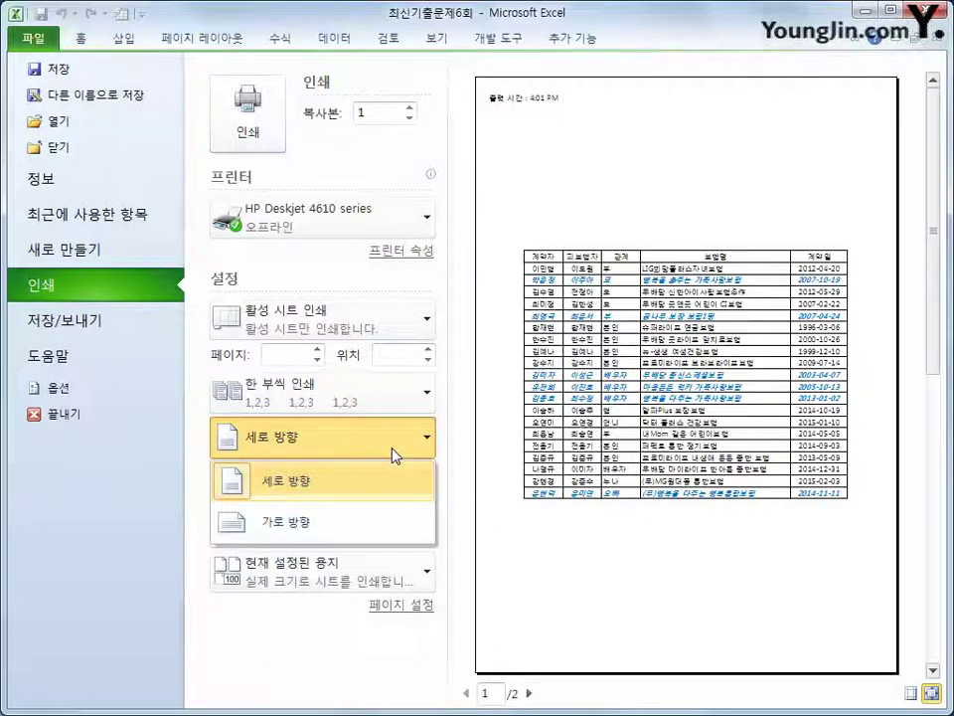
left_click(386, 538)
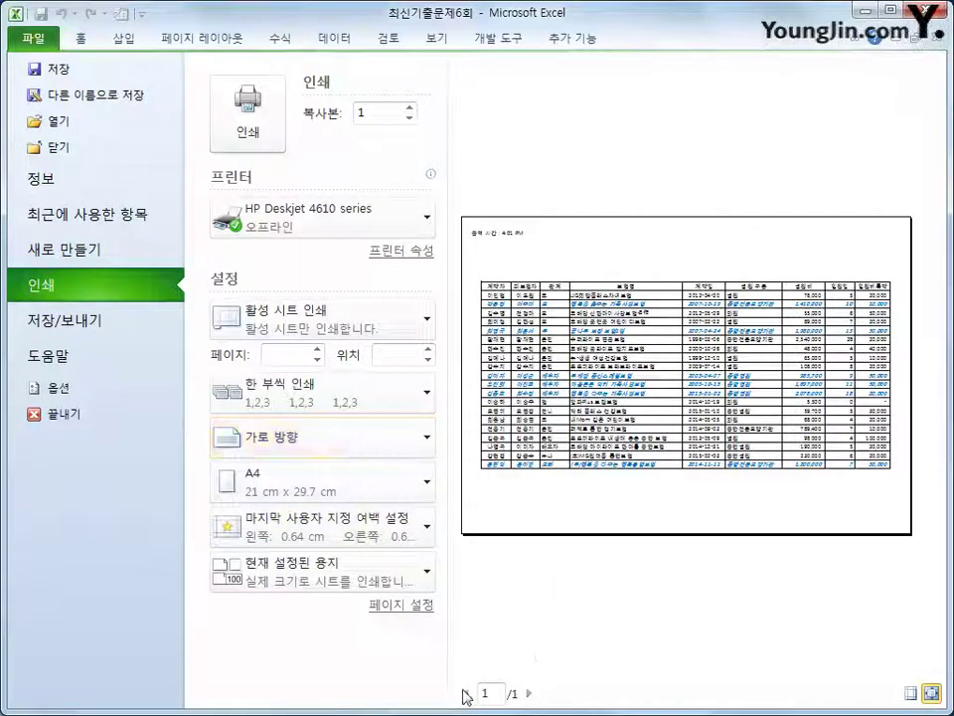
left_click(243, 45)
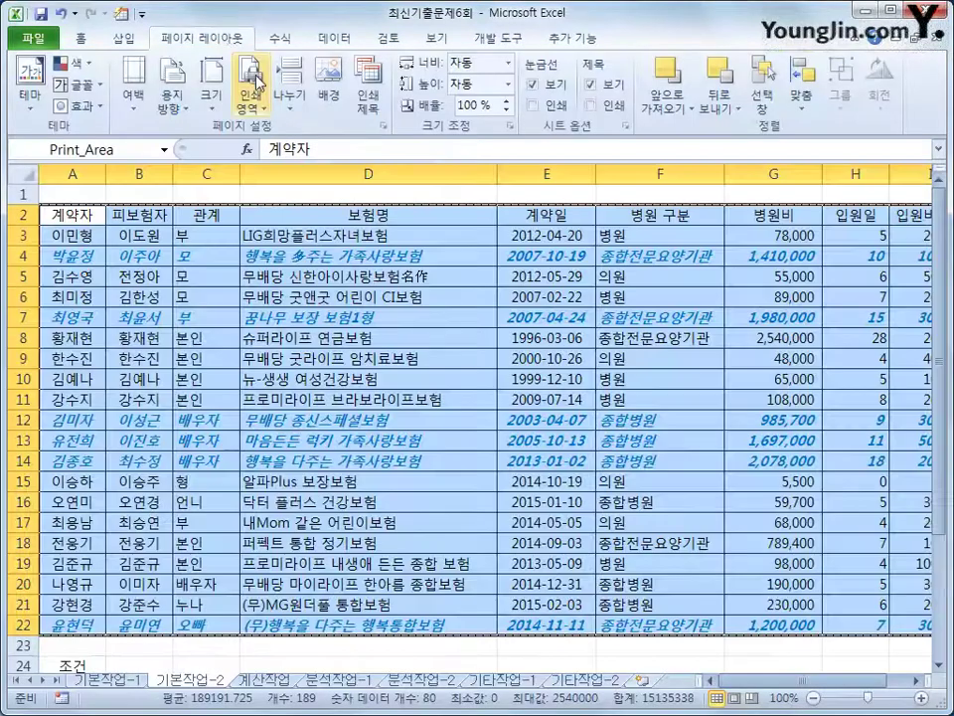
left_click(172, 105)
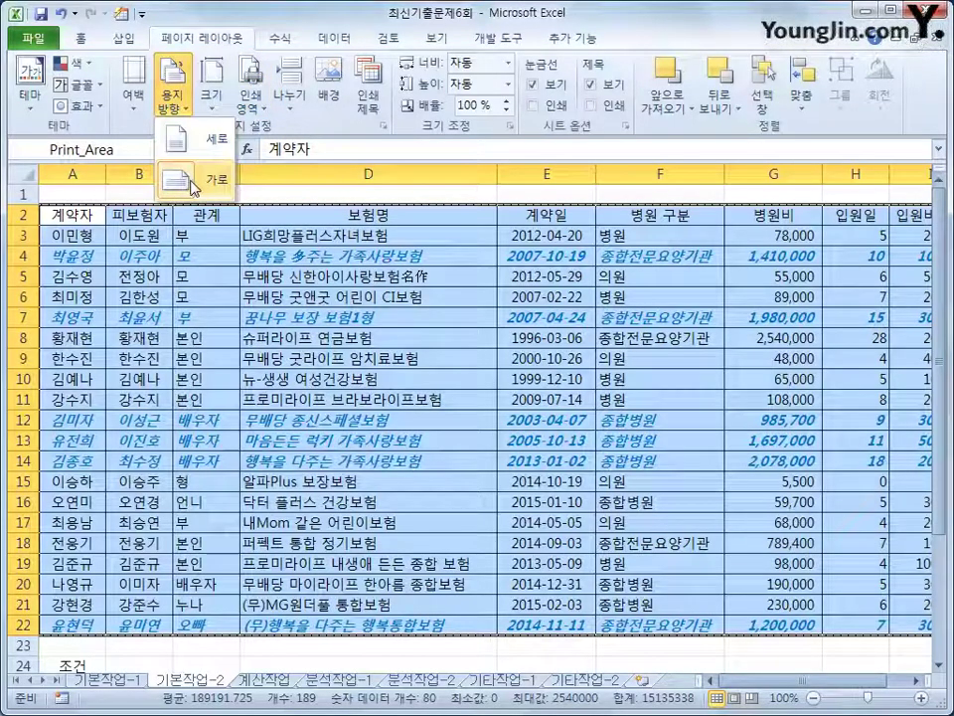
left_click(182, 175)
left_click(172, 100)
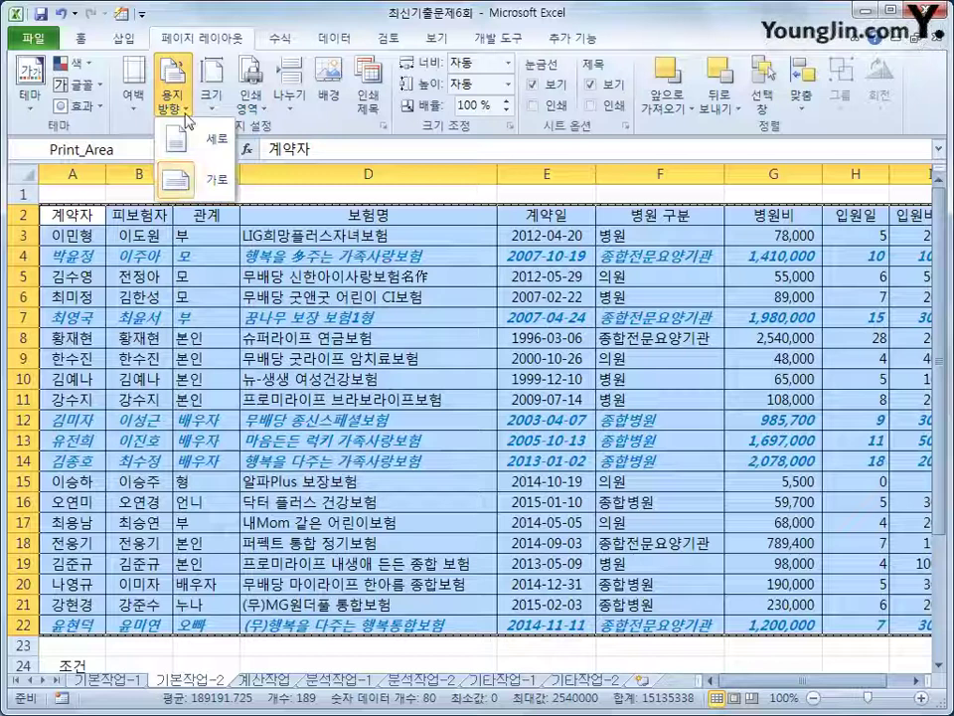
left_click(206, 178)
left_click(91, 215)
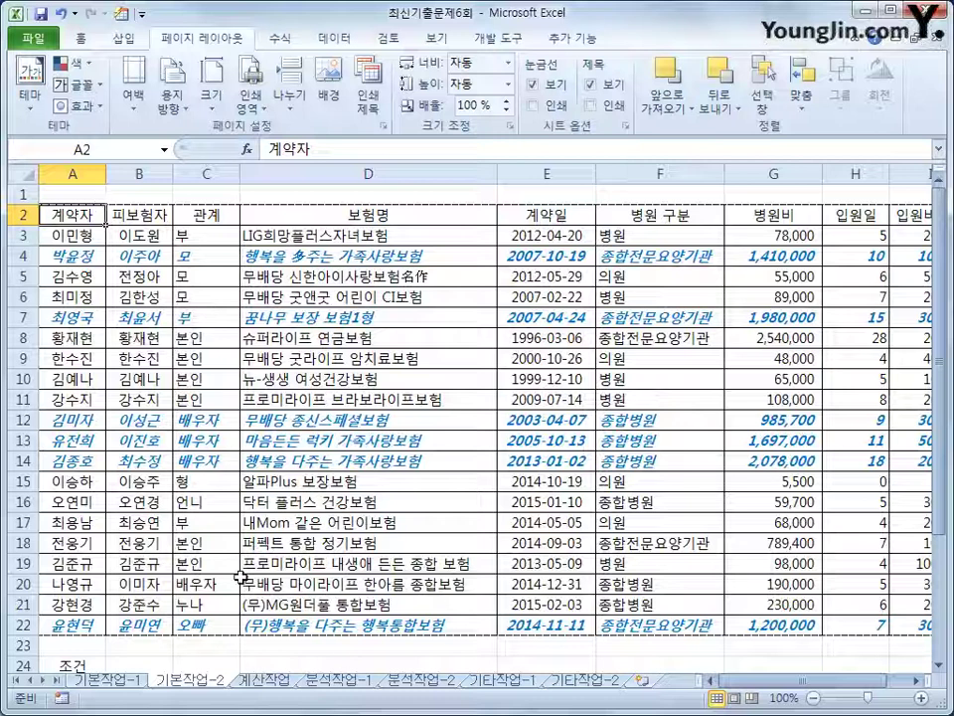
Open the 계산작업 sheet and select cell B3 in the 계약자 column of 표1
left_click(262, 680)
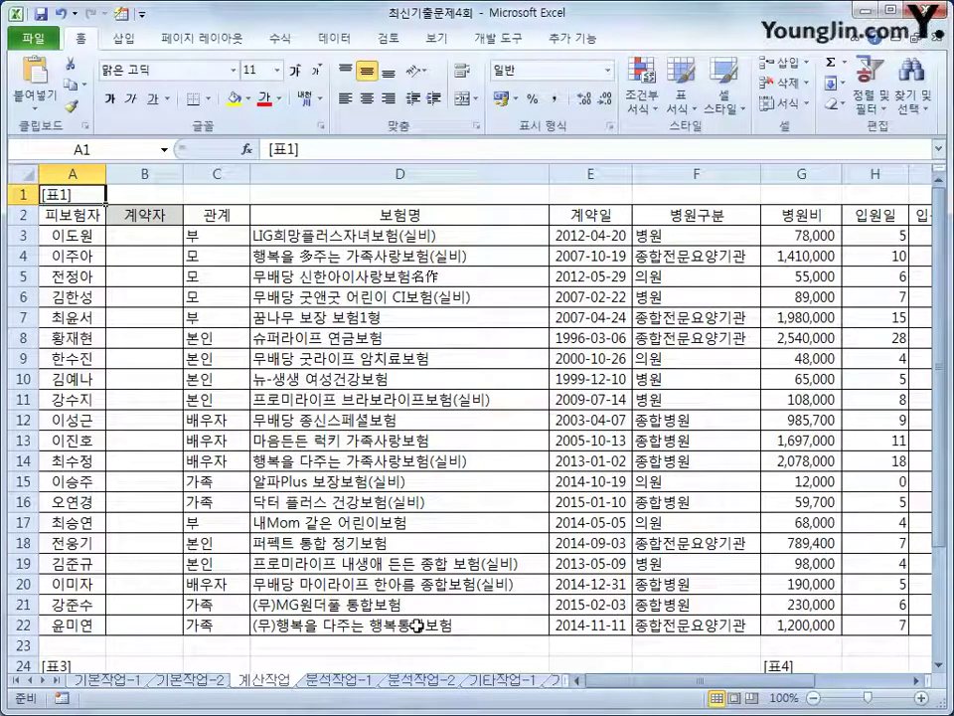
left_click(93, 236)
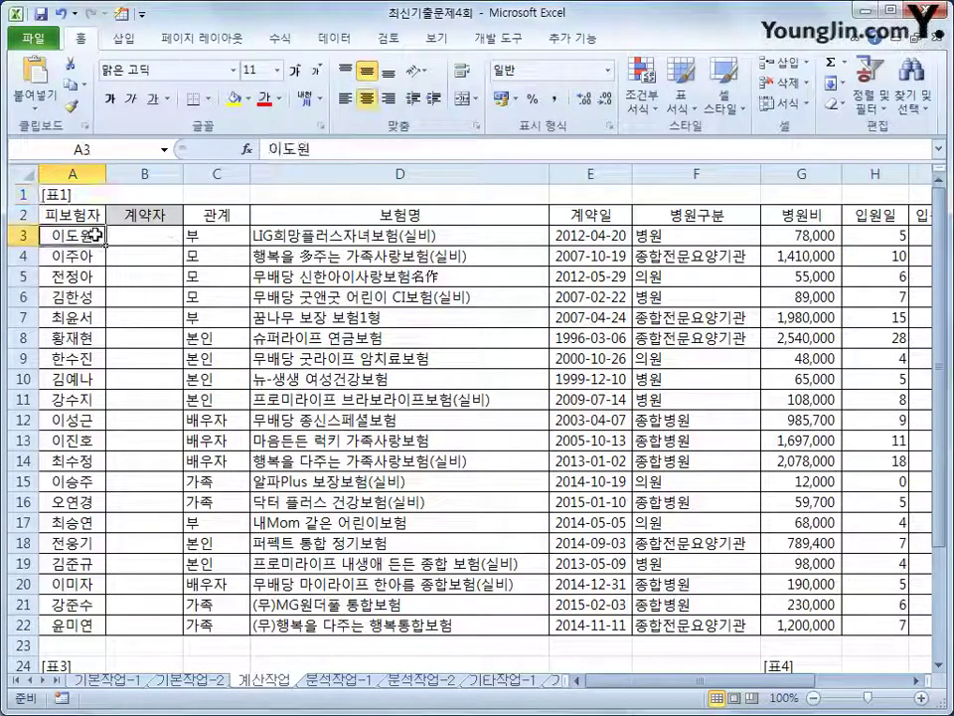
left_click_drag(130, 235, 121, 637)
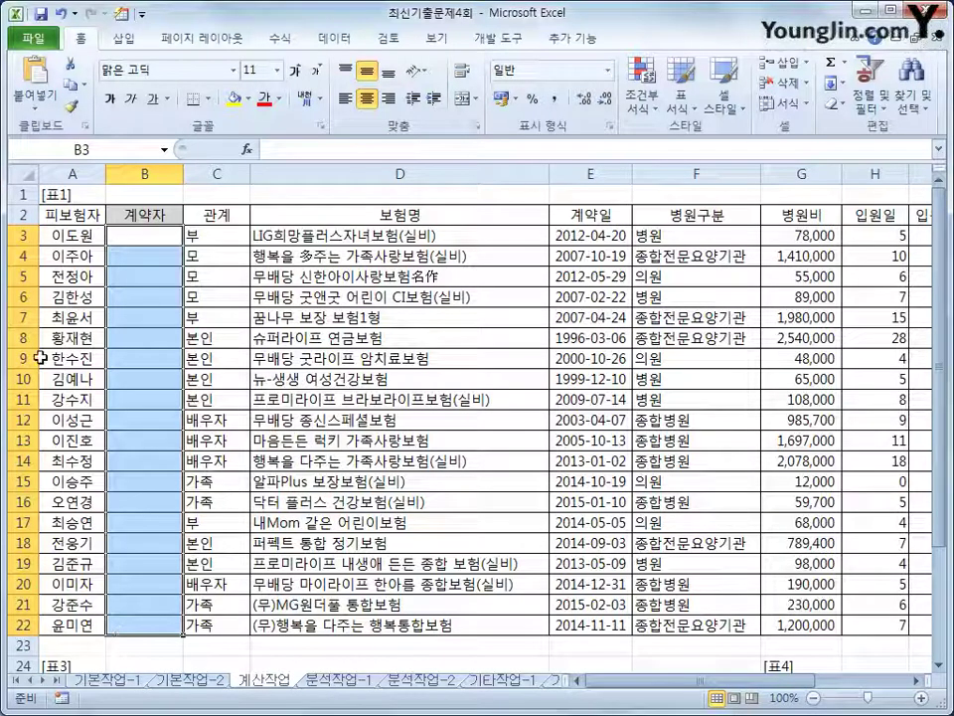
left_click(73, 239)
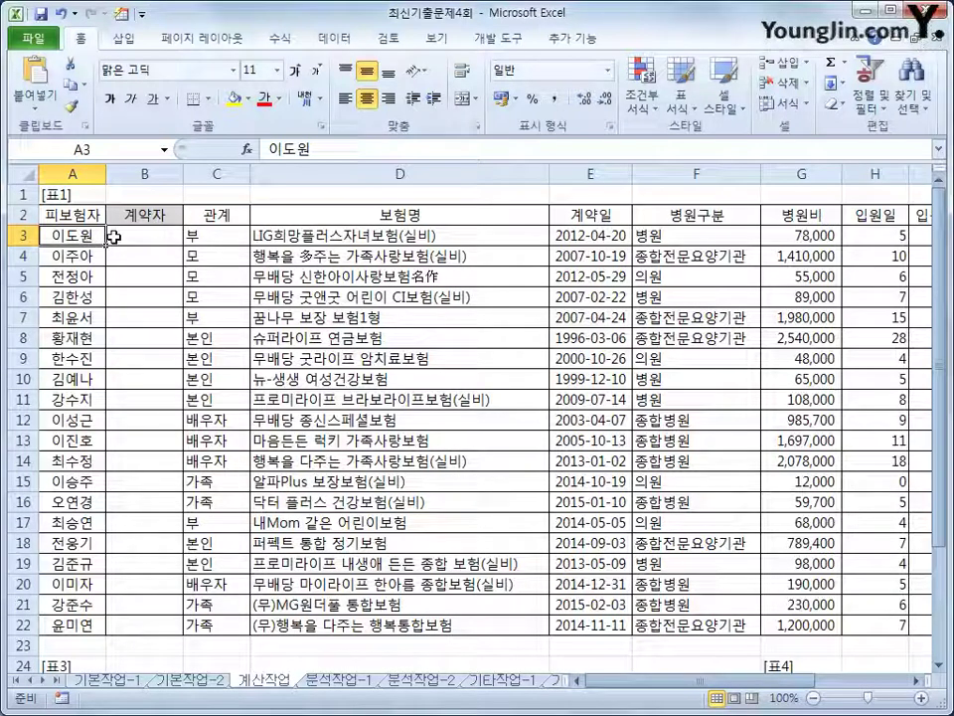
left_click(117, 237)
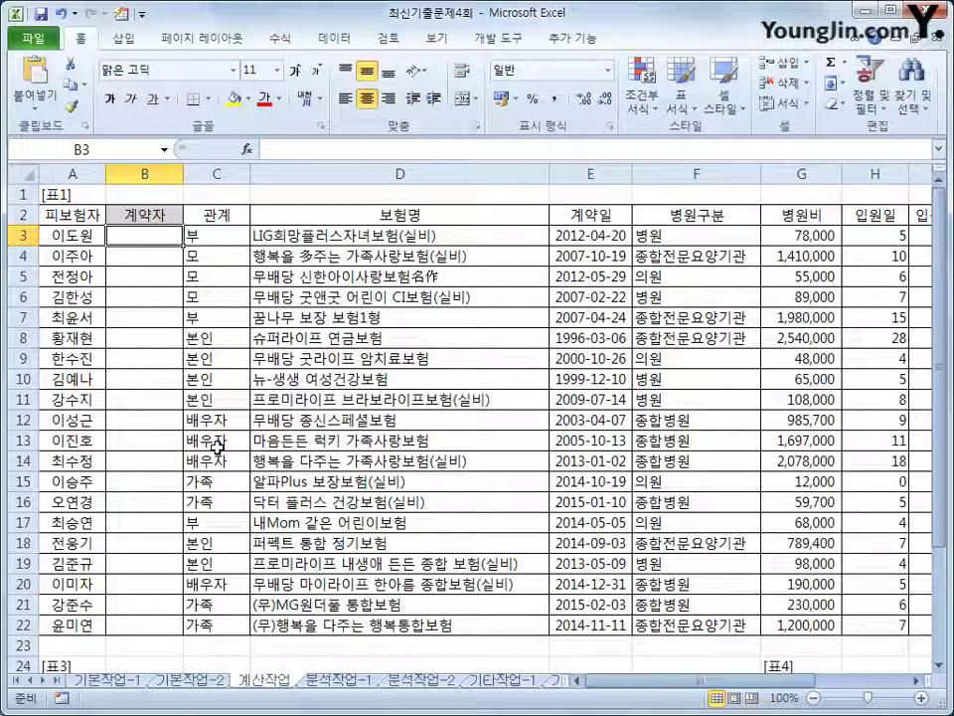
Enter a sample result in B3, the insured's name with a masked middle character followed by 가족, and clear it
type("dl")
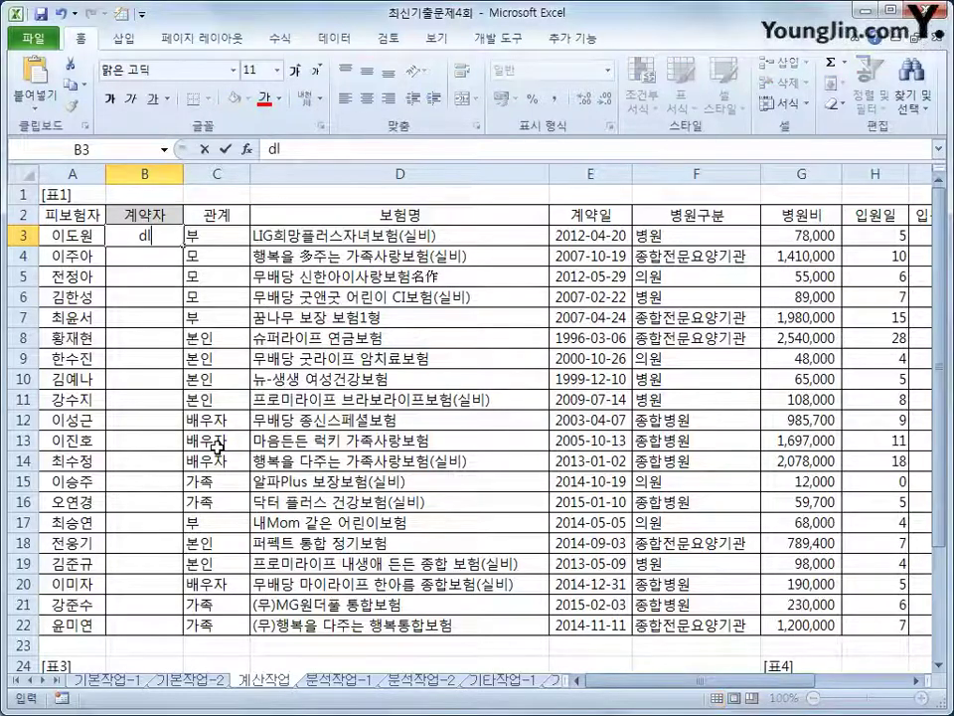
key("Escape")
type("이")
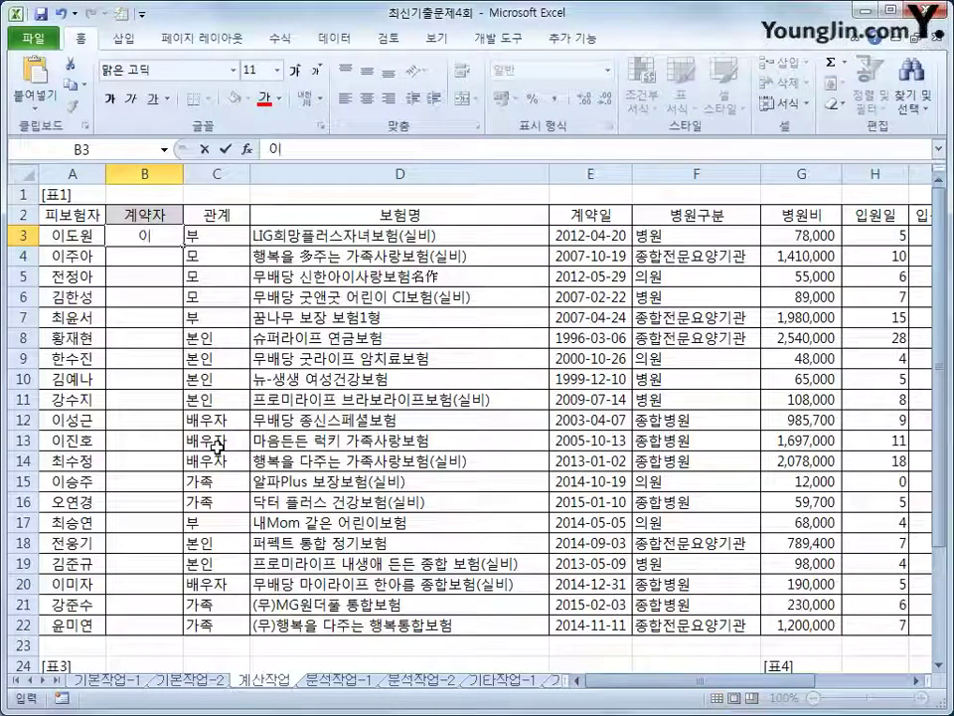
type("*원")
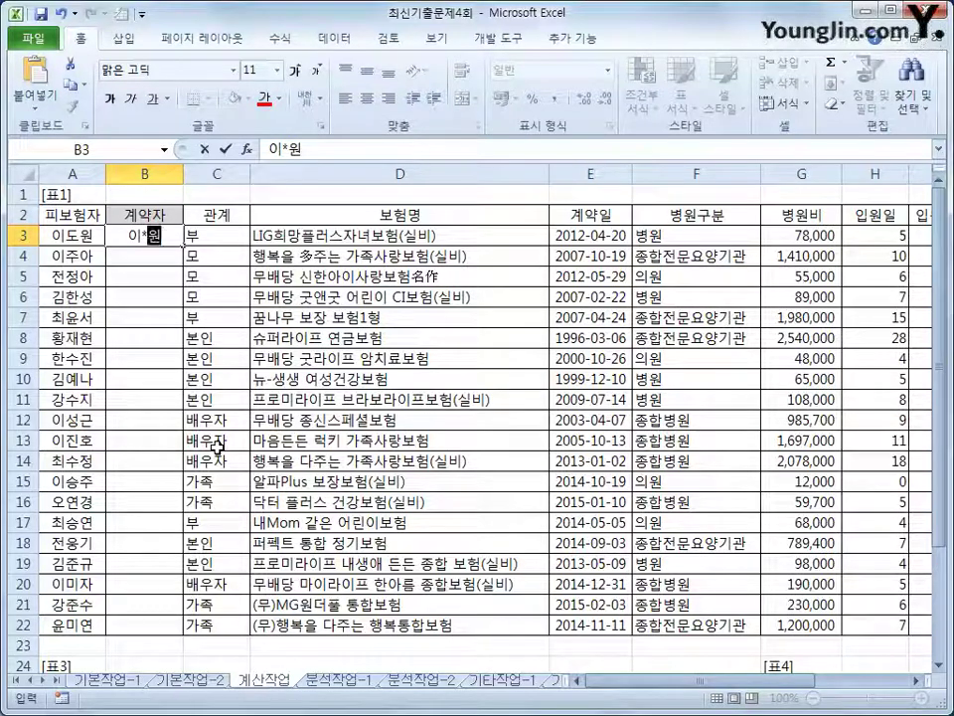
type(" 가족")
key("Return")
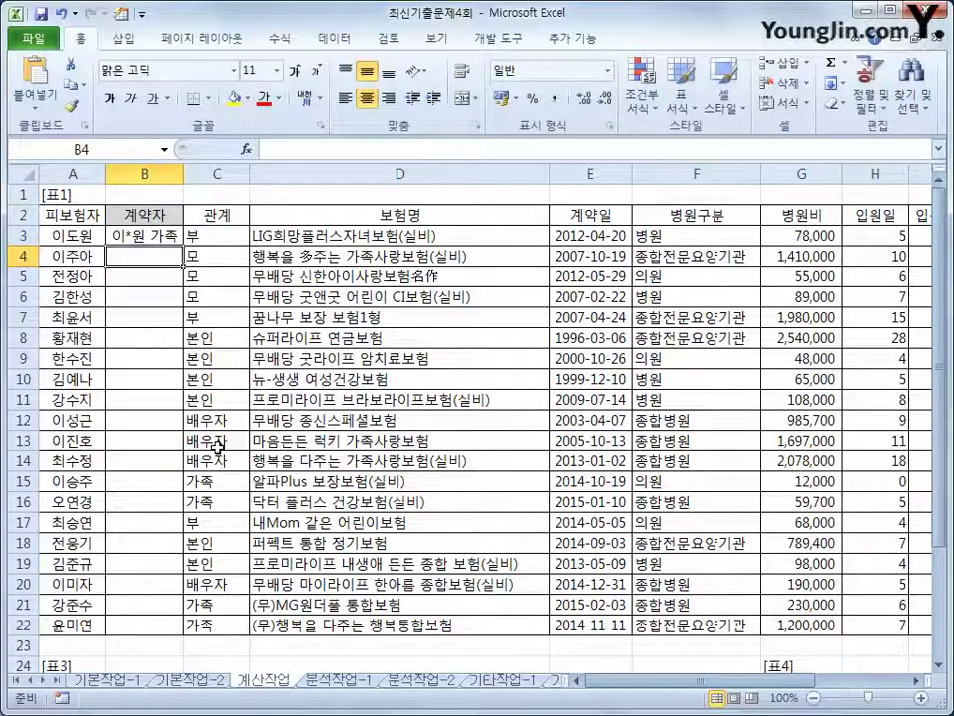
key("Up")
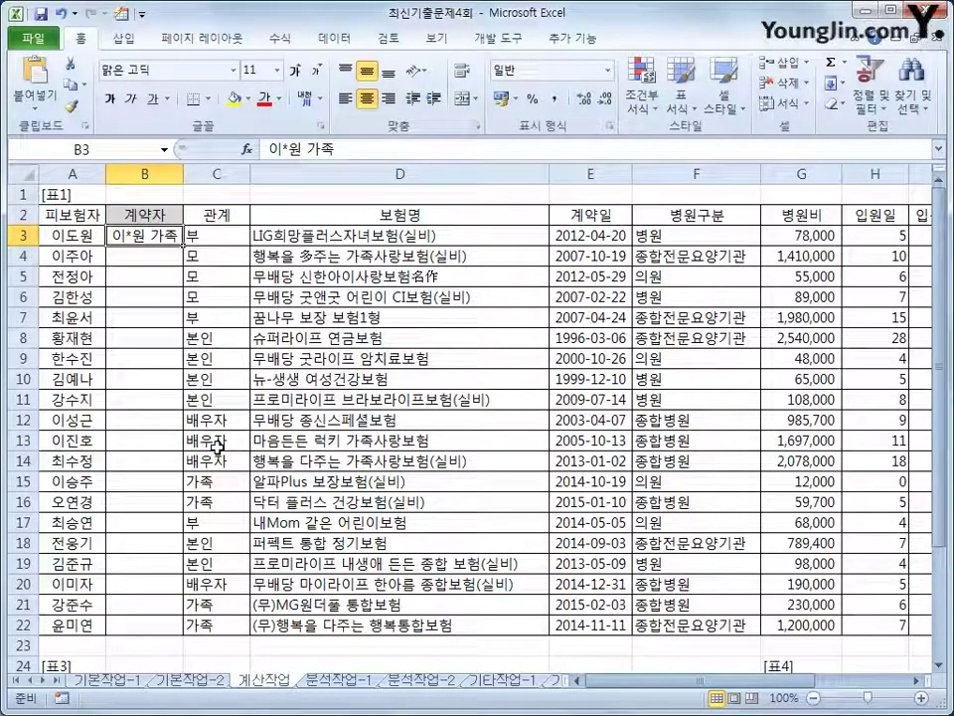
key("Delete")
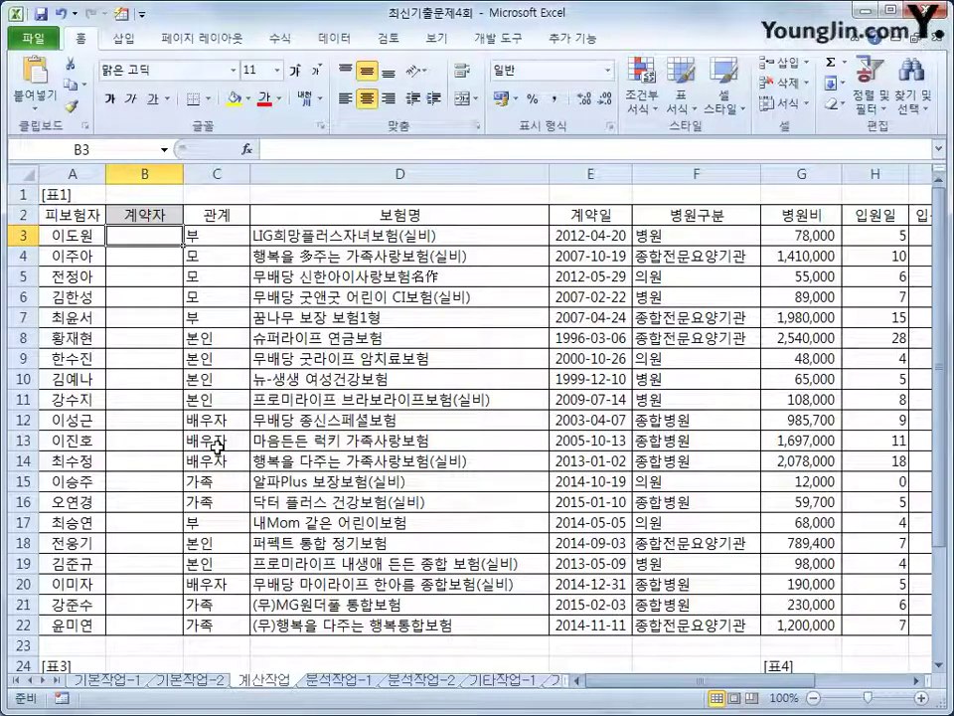
Start a formula in B3 that nests SUBSTITUTE as the first text of CONCATENATE
type("=ㅊ")
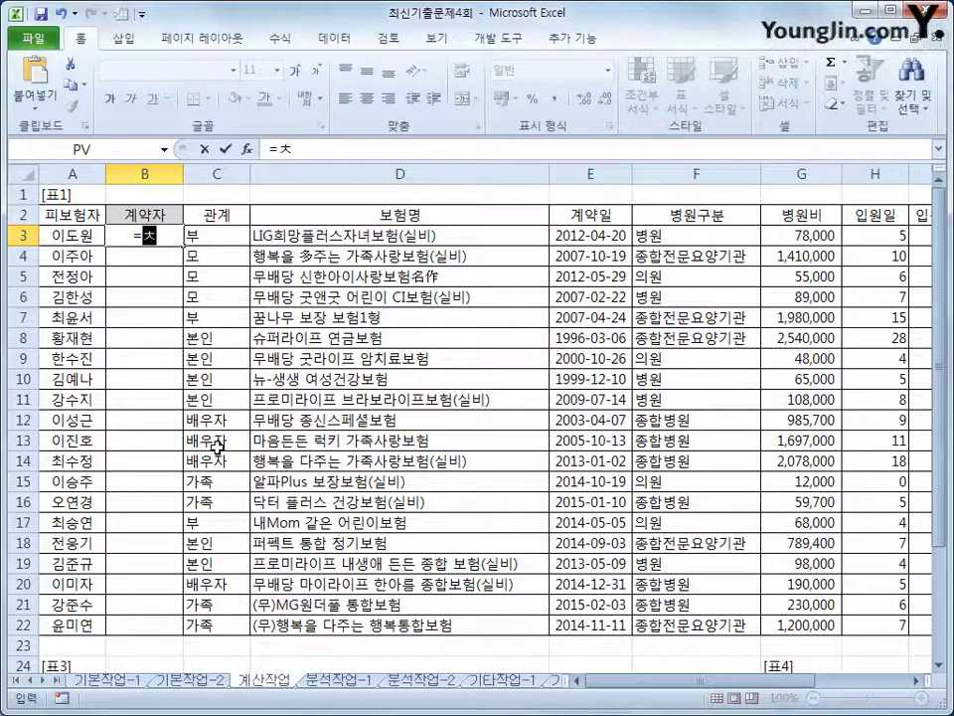
key("BackSpace")
key("Hangul")
type("con")
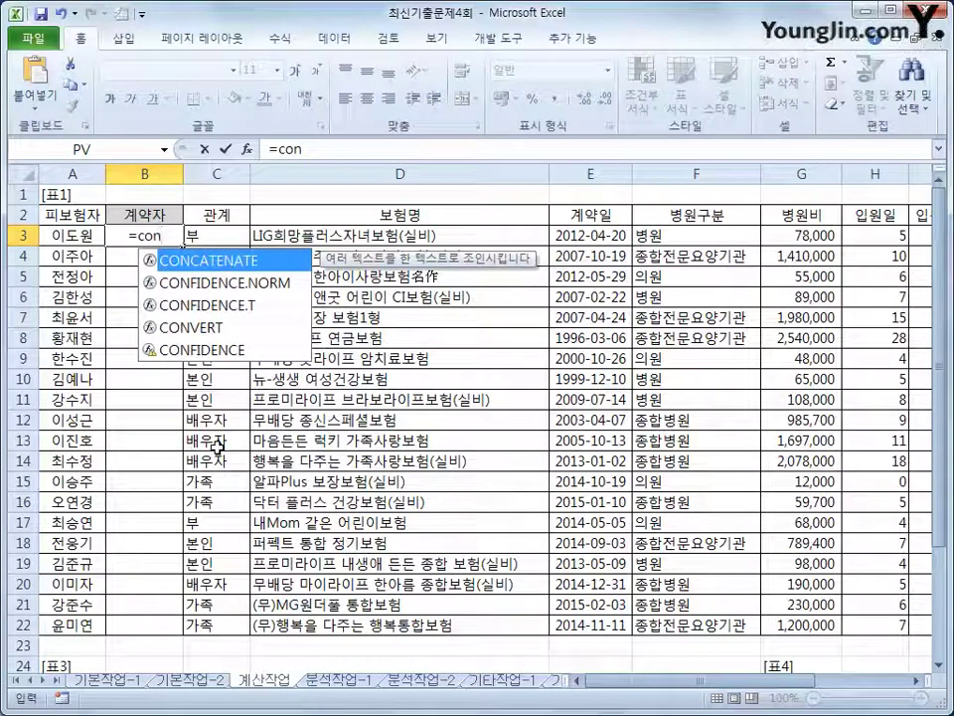
key("Tab")
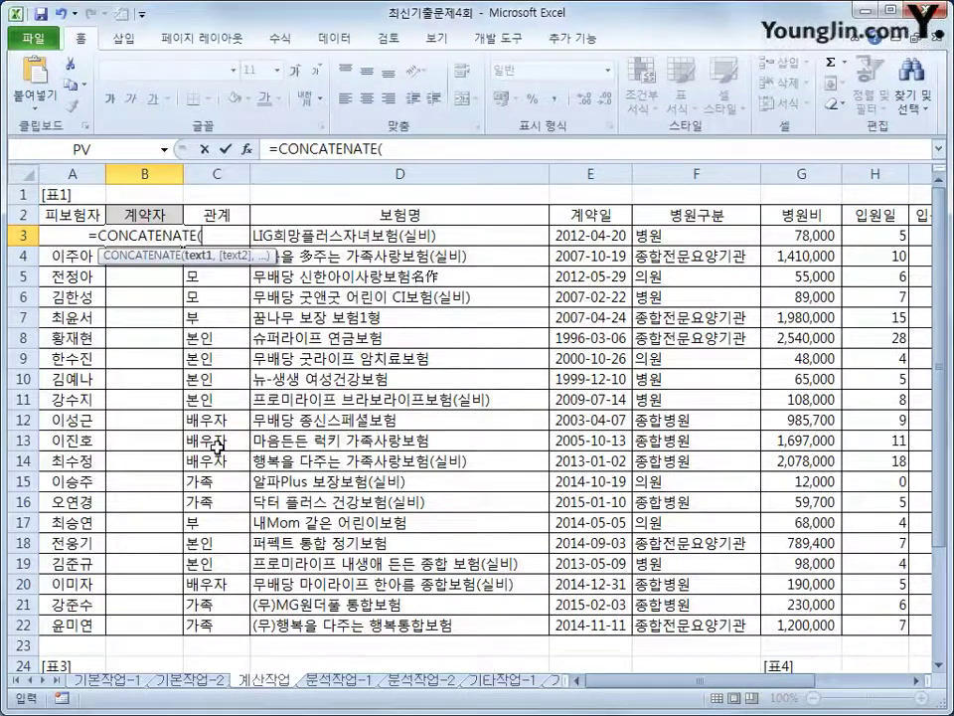
type("sub")
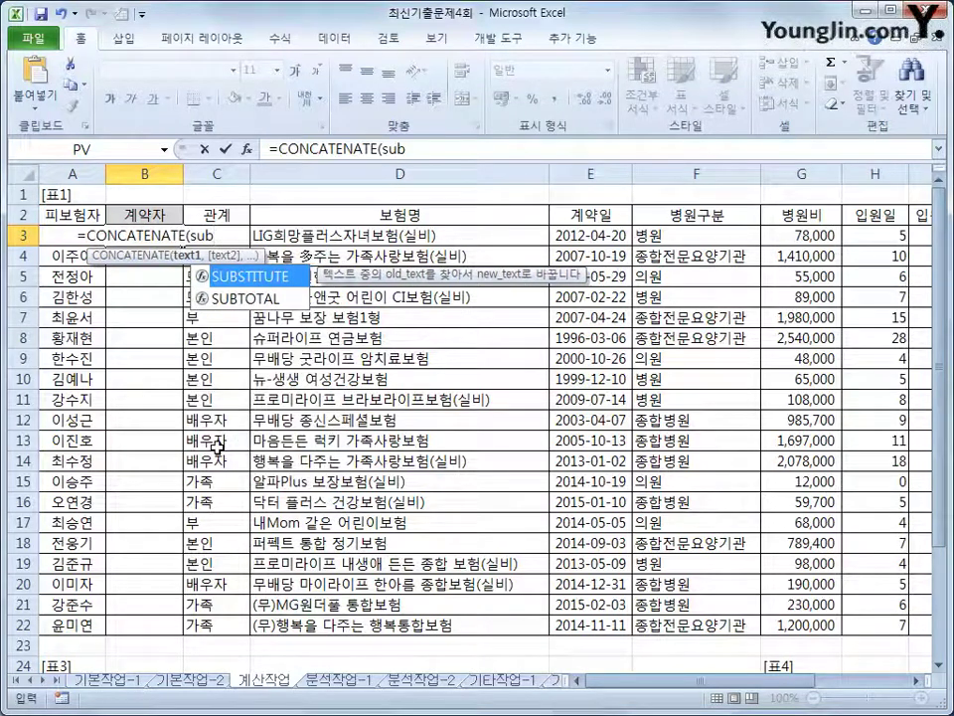
key("Tab")
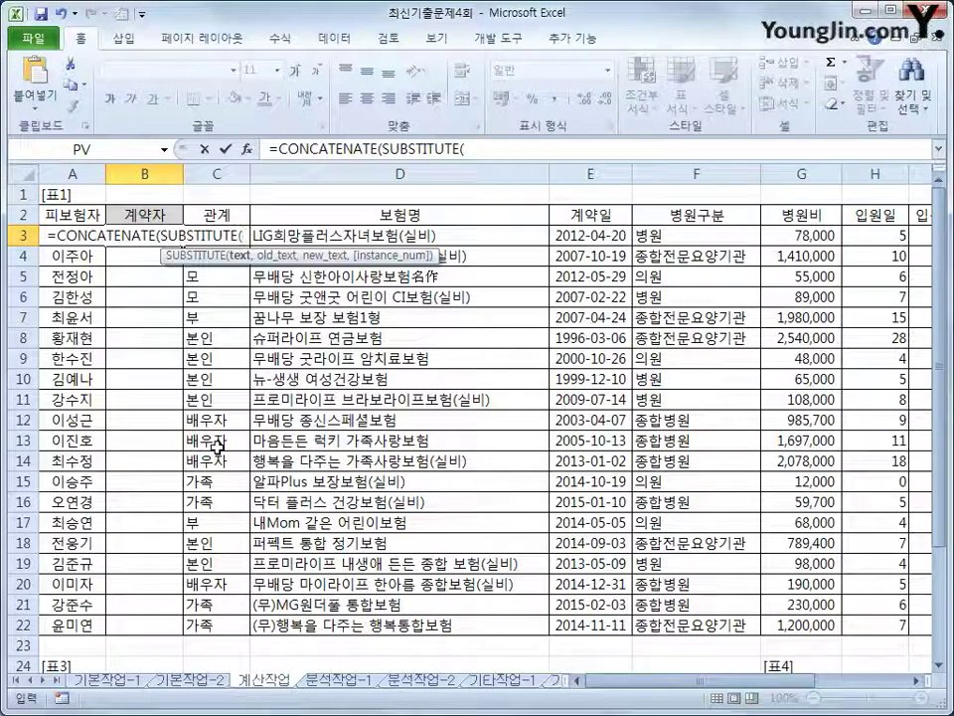
Give SUBSTITUTE the arguments A3, MID(A3,2,1) and "*" to mask the second character of the insured's name
key("Left")
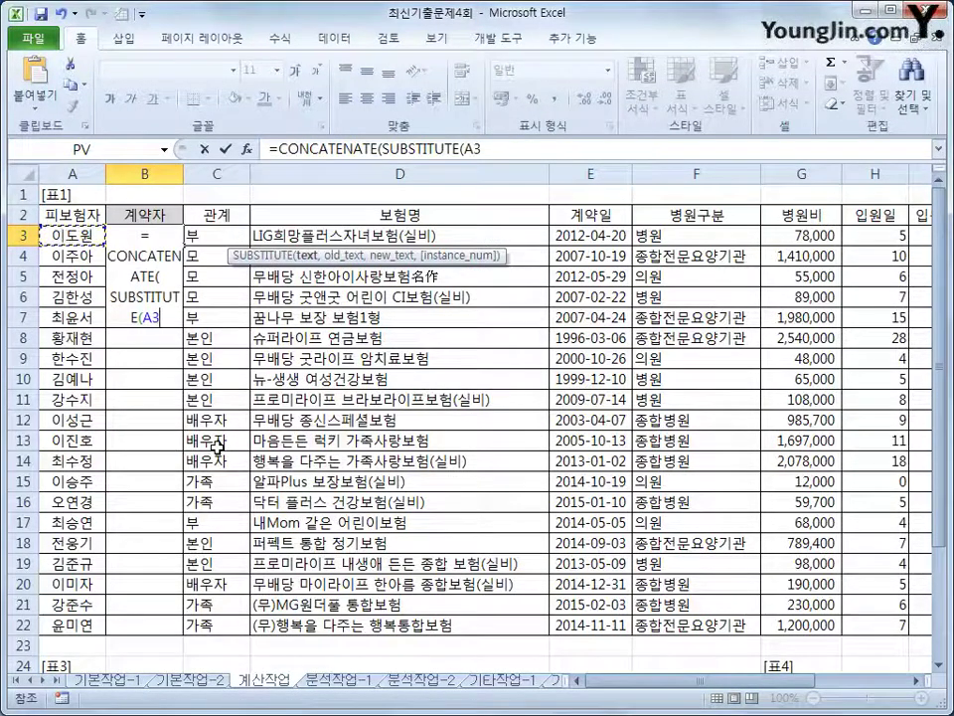
type(",mid(")
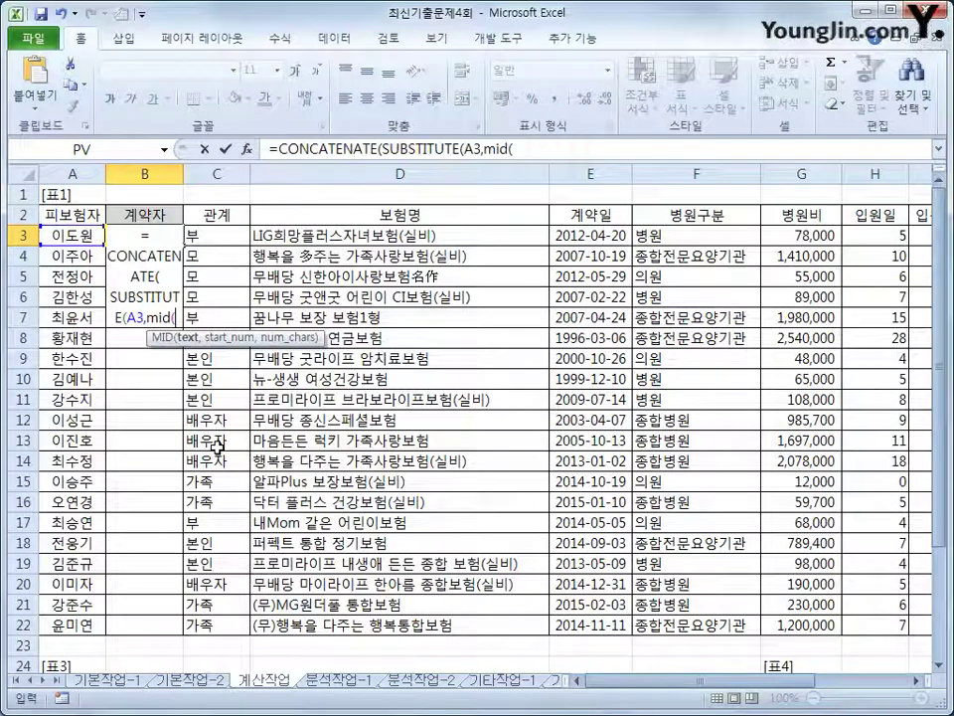
key("Left")
type(",2,1")
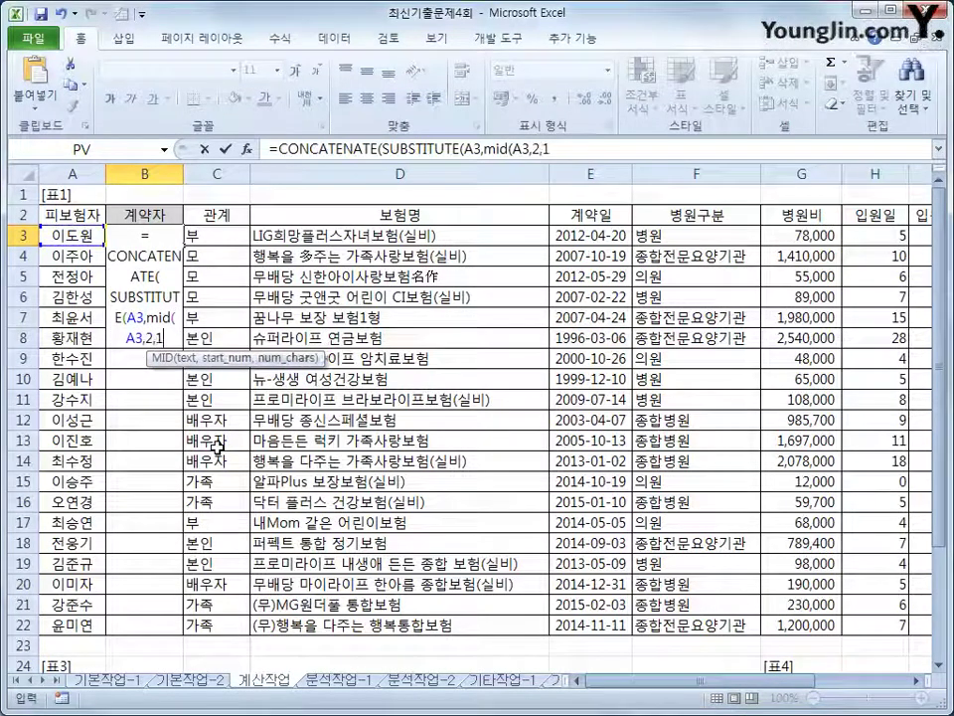
type("),")
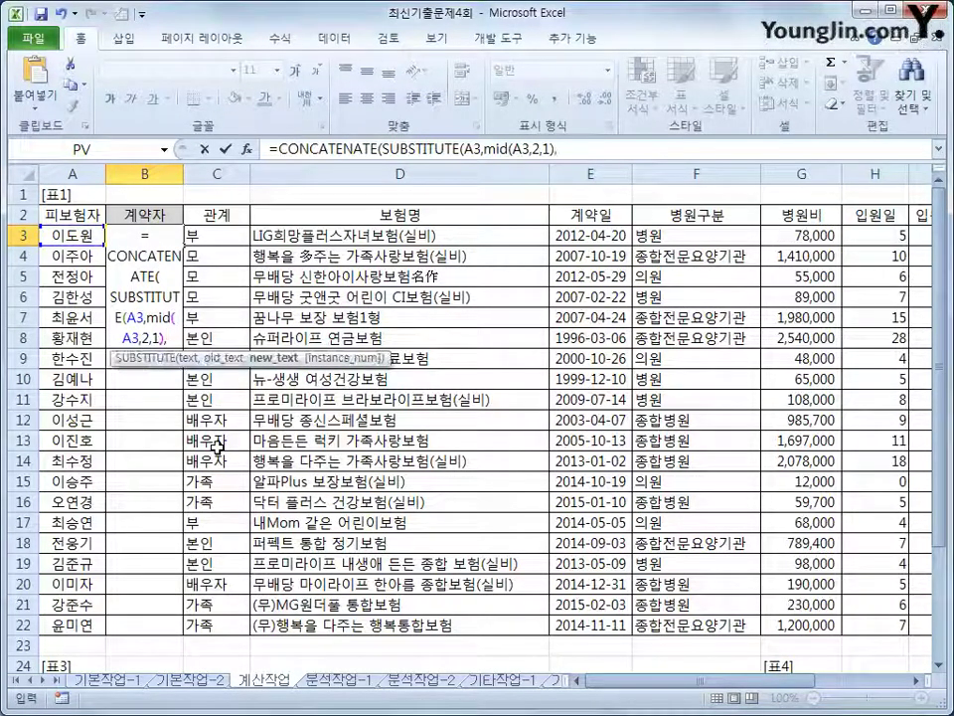
type("\"")
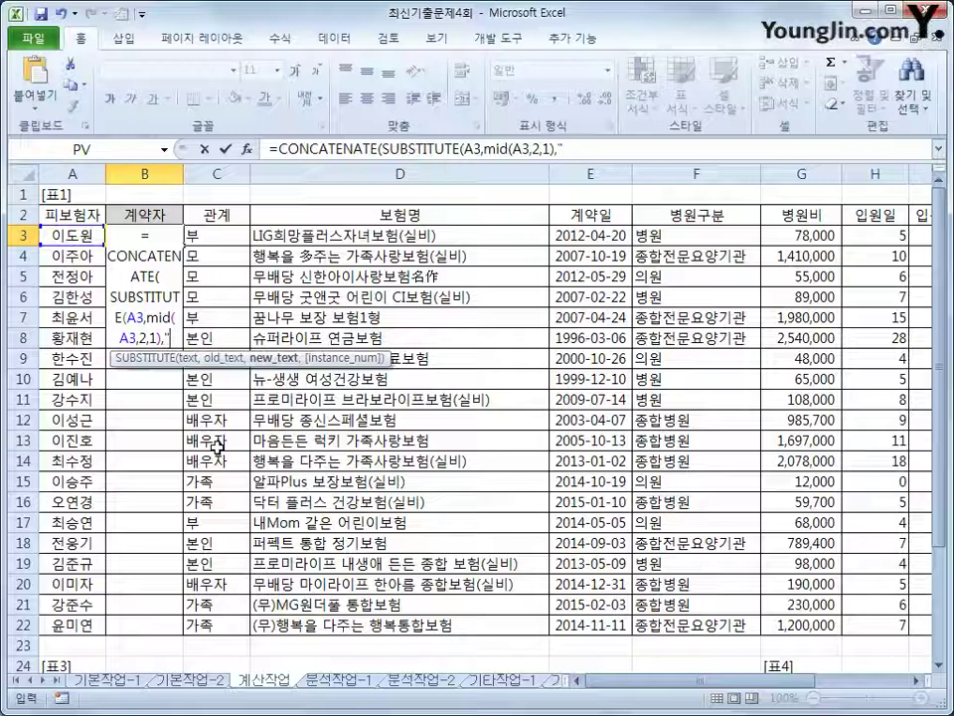
type("*\"")
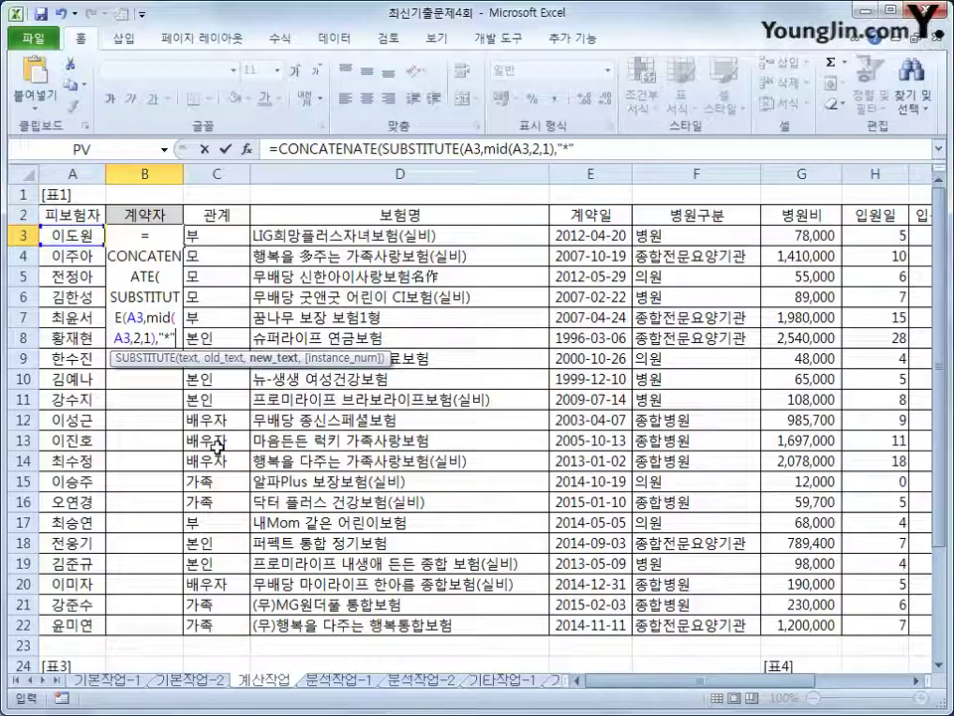
type(")")
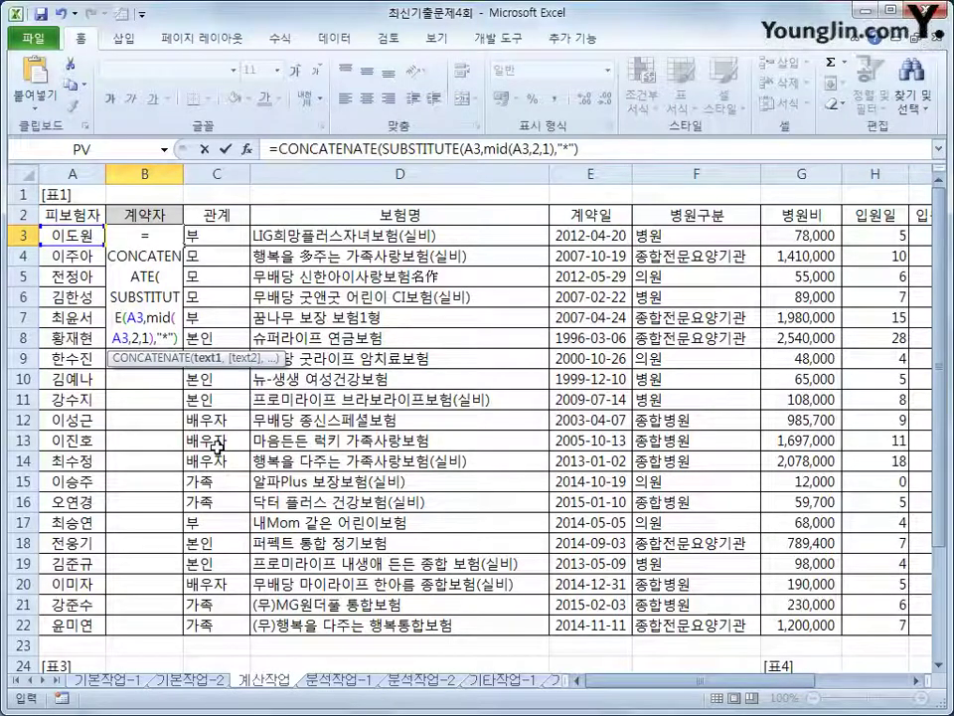
Add " 가족" with a leading space as CONCATENATE's second text and complete the formula in B3
type(",")
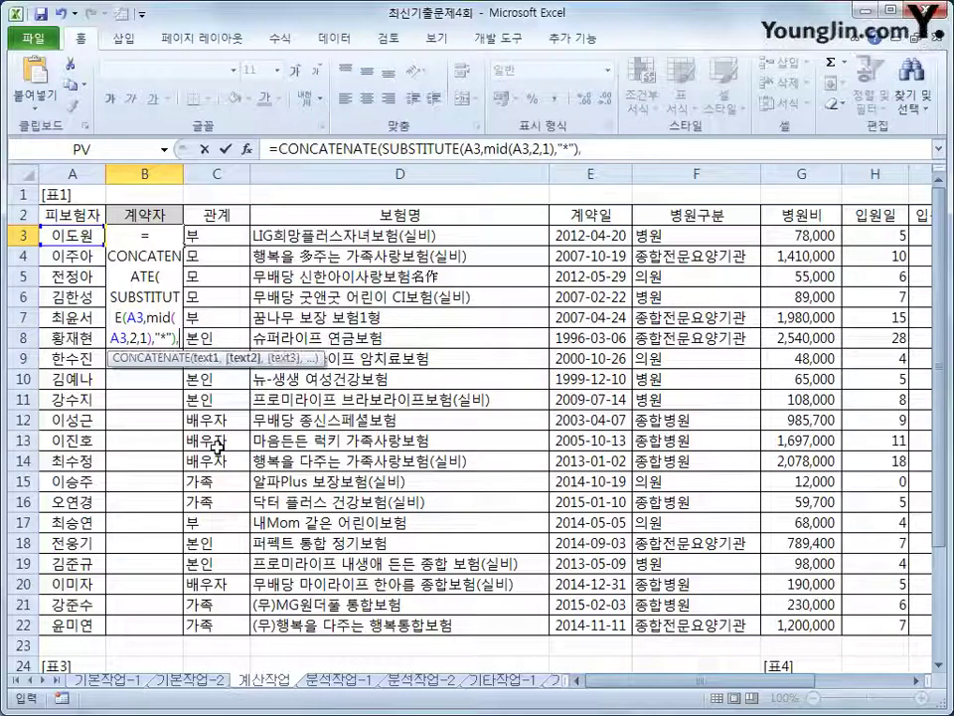
left_click(653, 148)
type("\"")
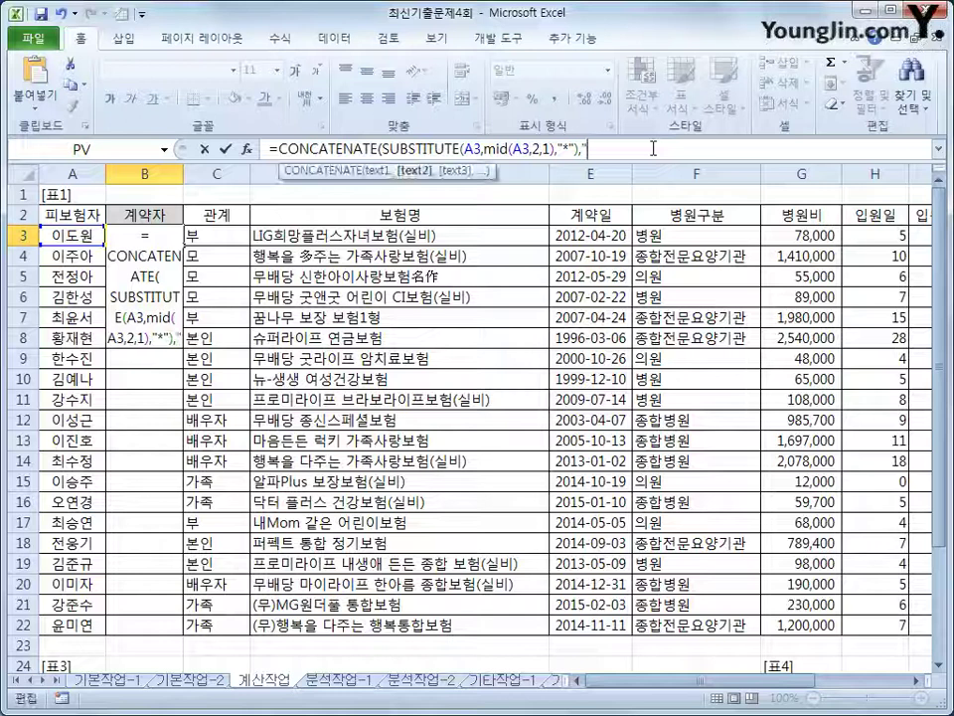
type("rkwh")
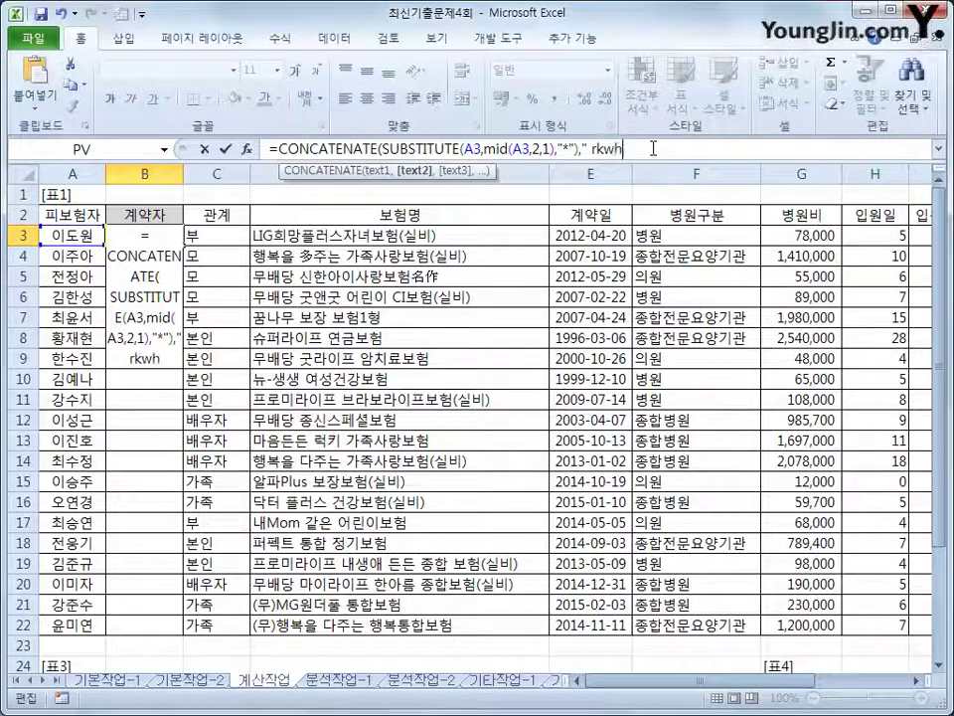
key("BackSpace")
key("BackSpace")
key("BackSpace")
key("BackSpace")
type("가족\"")
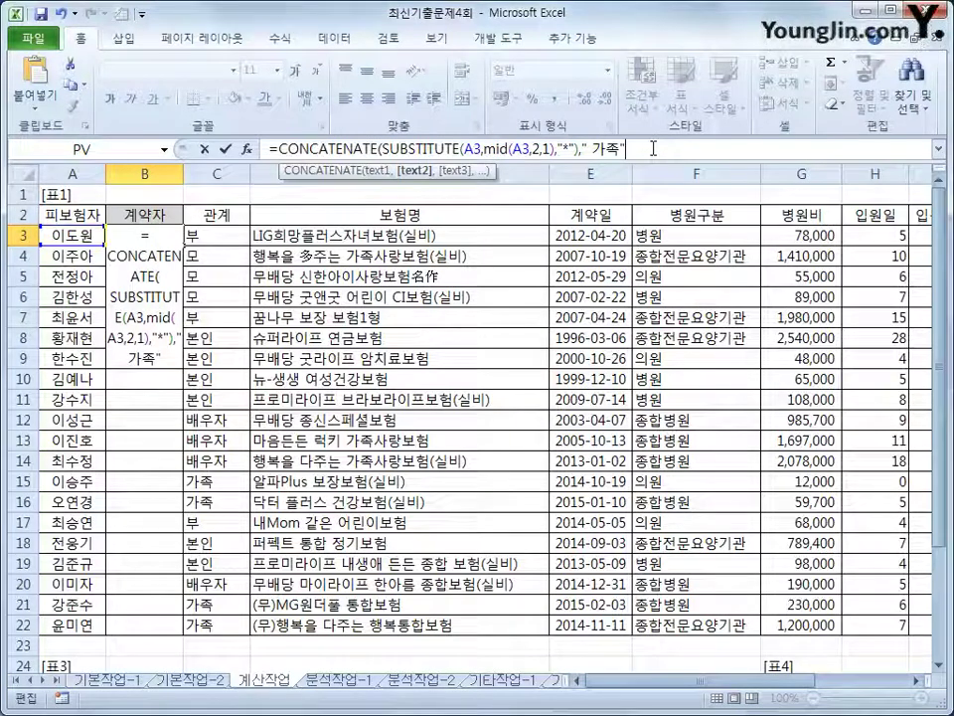
key("Return")
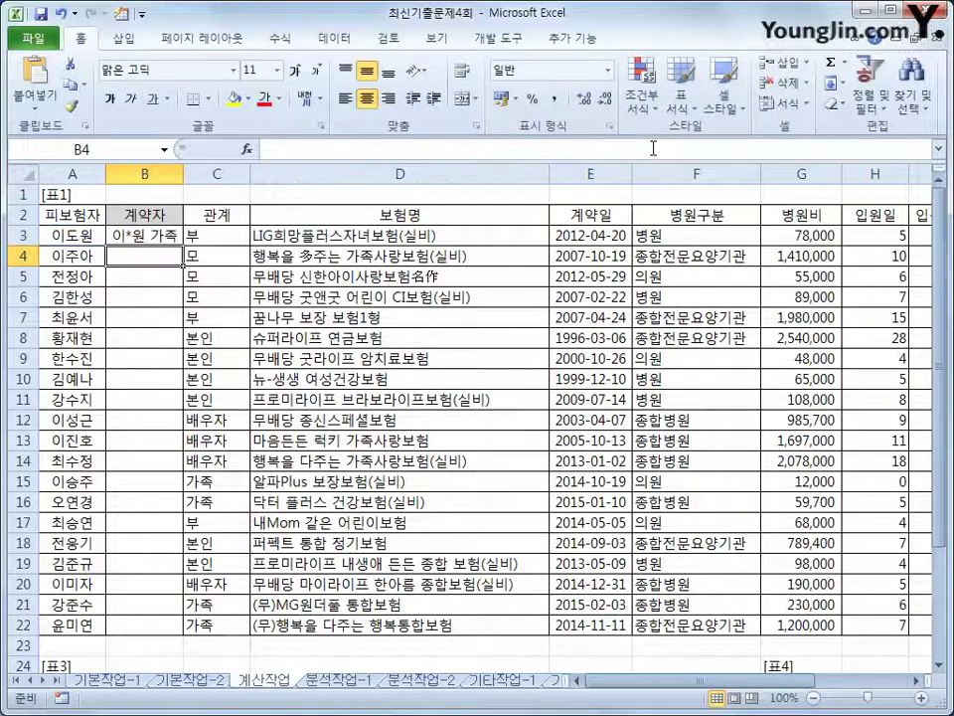
Copy the B3 formula down the 계약자 column of 표1 through B22
key("Up")
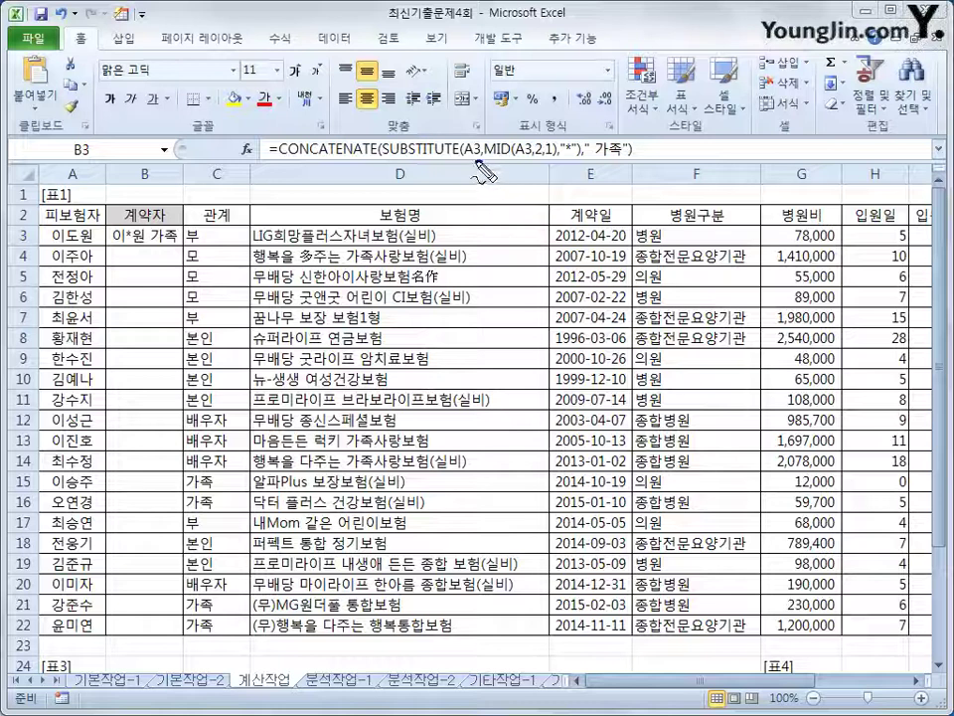
mouse_move(483, 139)
left_mouse_down()
mouse_move(494, 159)
mouse_move(481, 137)
mouse_move(545, 156)
mouse_move(574, 145)
mouse_move(574, 160)
left_mouse_up()
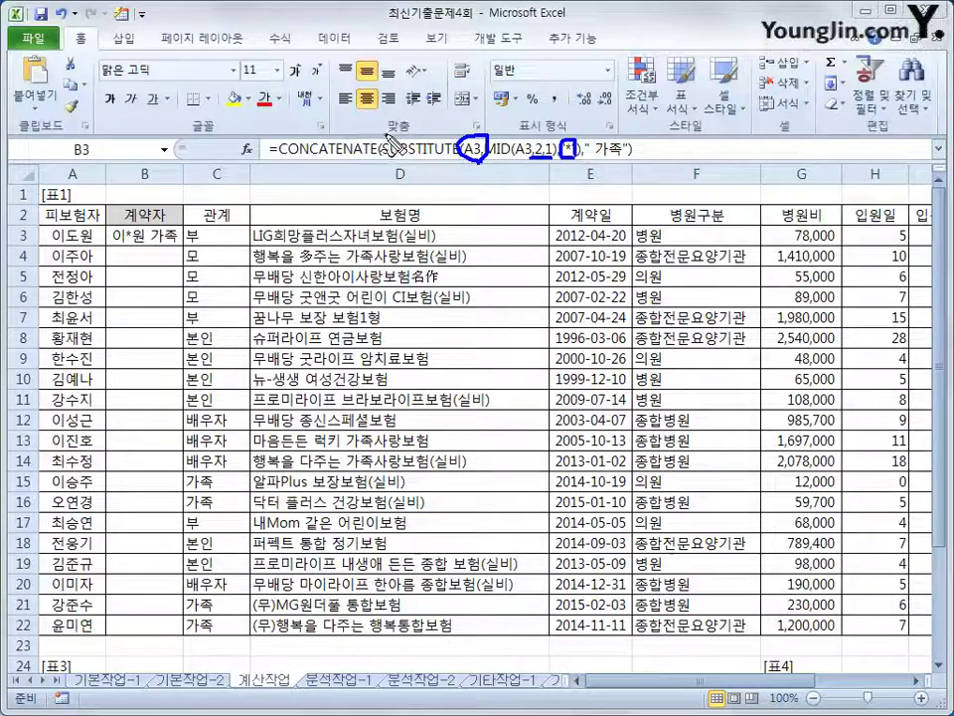
left_click_drag(579, 166, 557, 139)
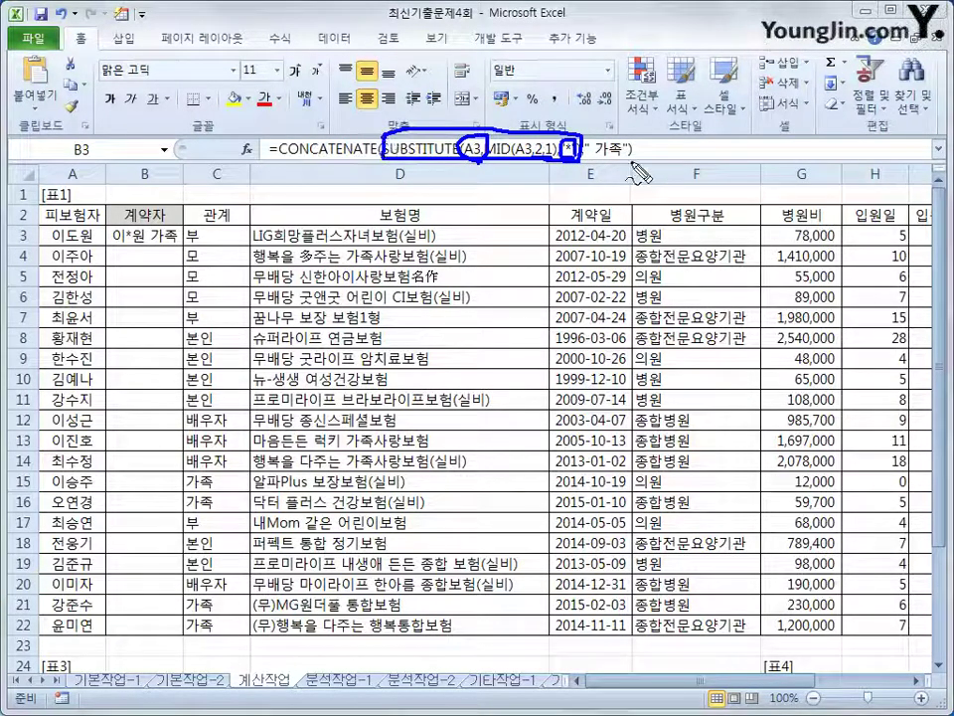
mouse_move(641, 174)
left_mouse_down()
mouse_move(605, 167)
mouse_move(648, 169)
left_mouse_up()
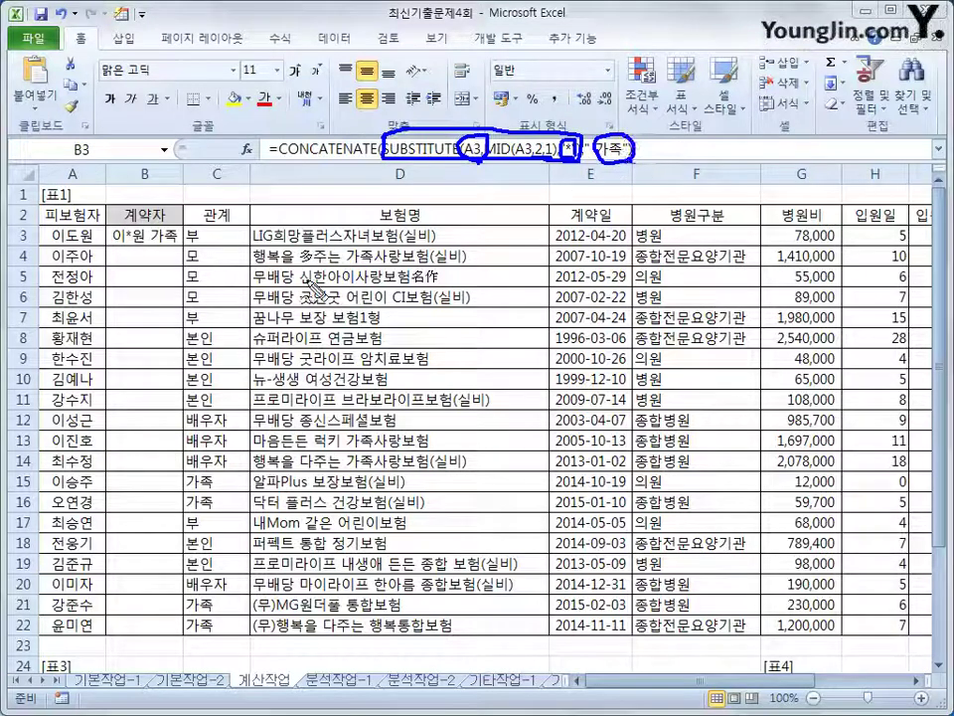
key("Escape")
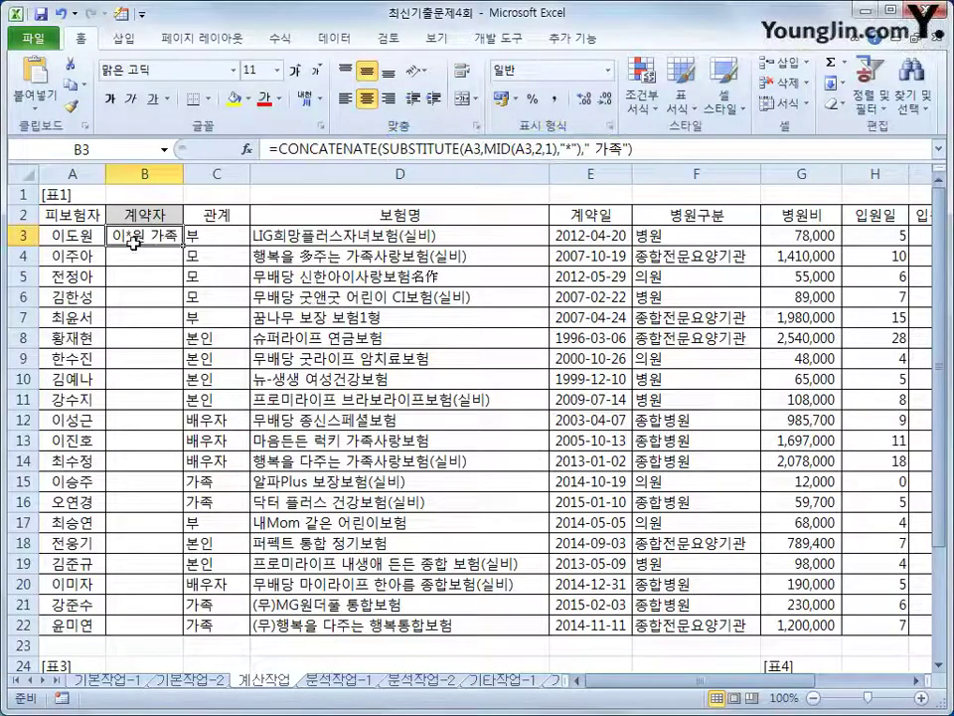
double_click(180, 245)
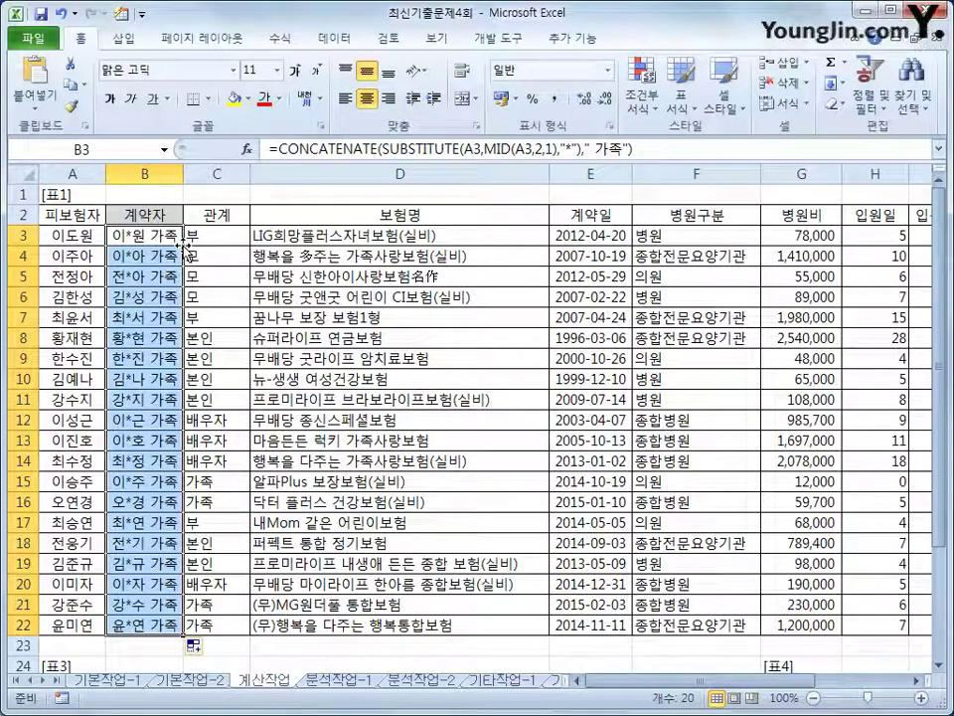
Examine the 병원구분, 병원비 and 입원일 columns, the 표2 공제액표 in M3:N7 and the 보험금지급 range J3:J22
left_click(475, 219)
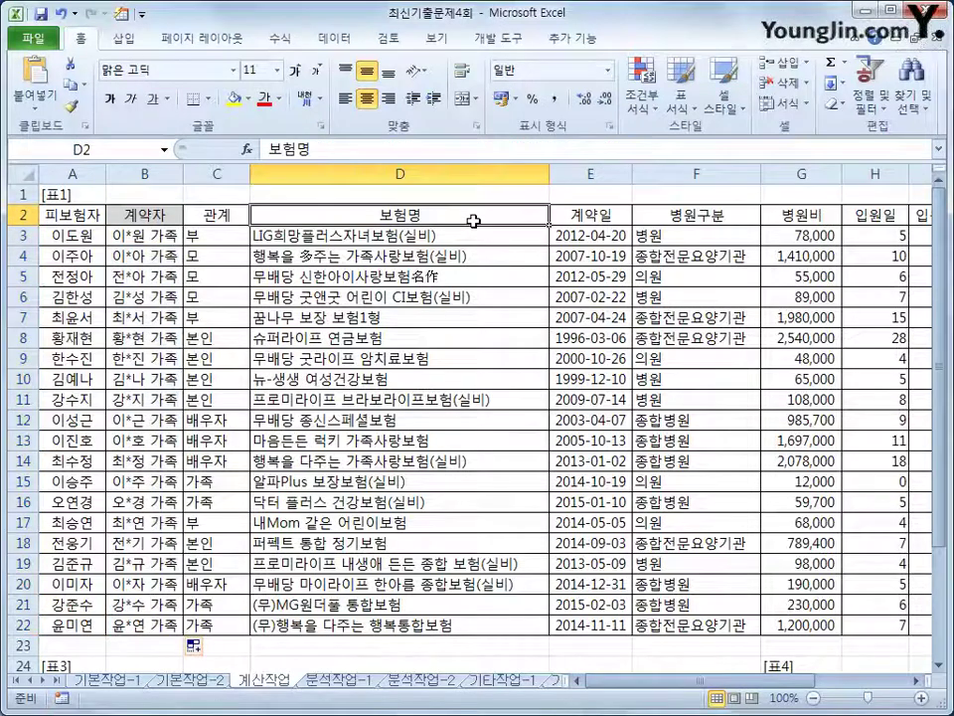
left_click(664, 217)
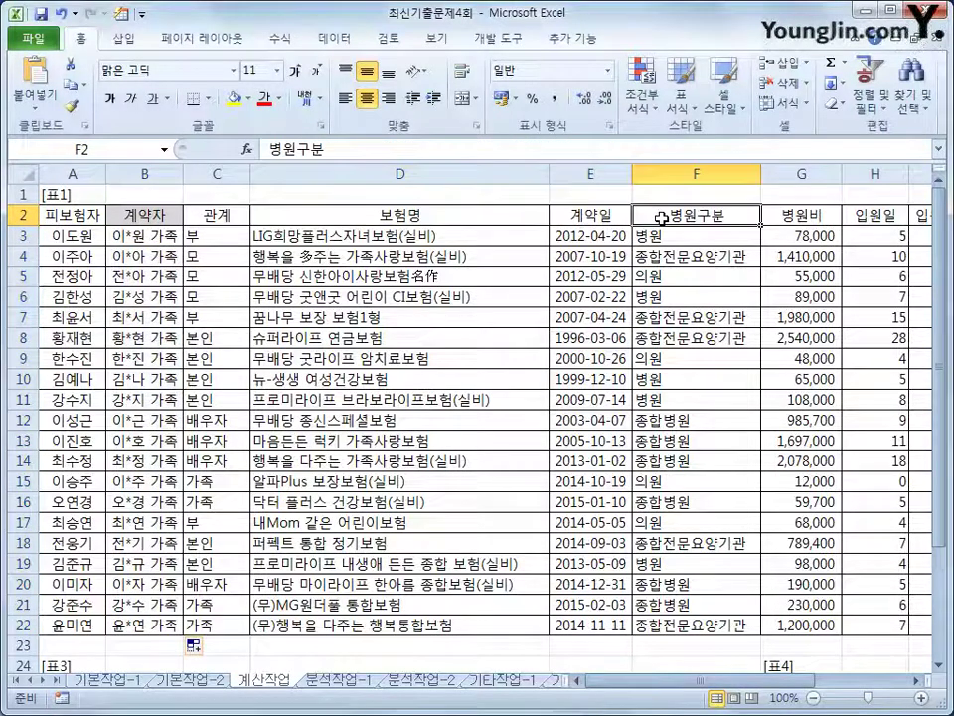
left_click(783, 218)
left_click(864, 218)
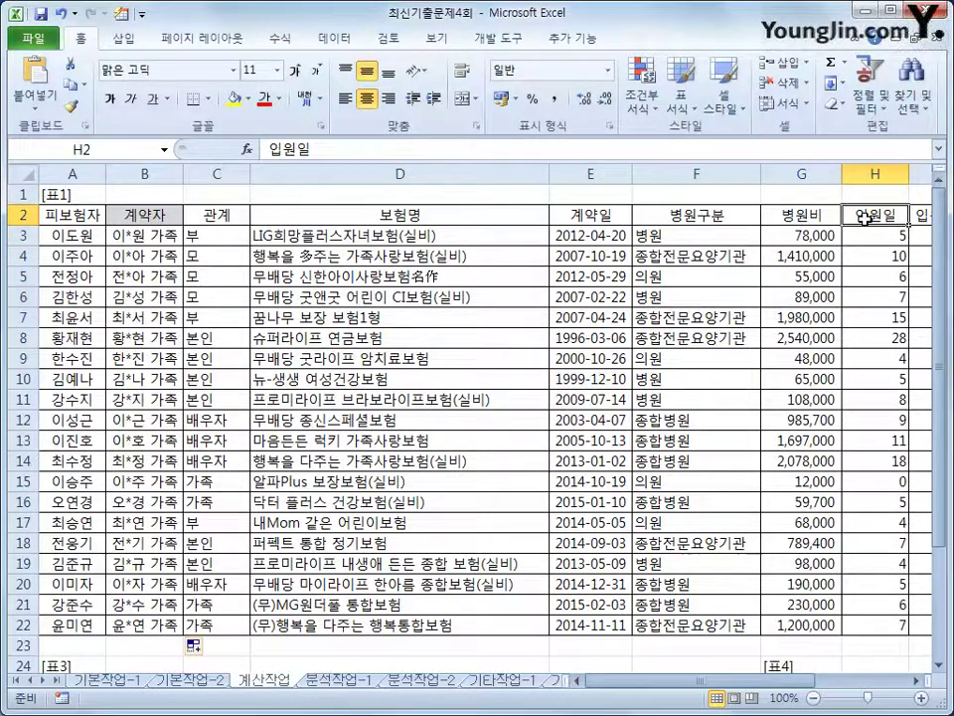
scroll(484, 249, "down", 2)
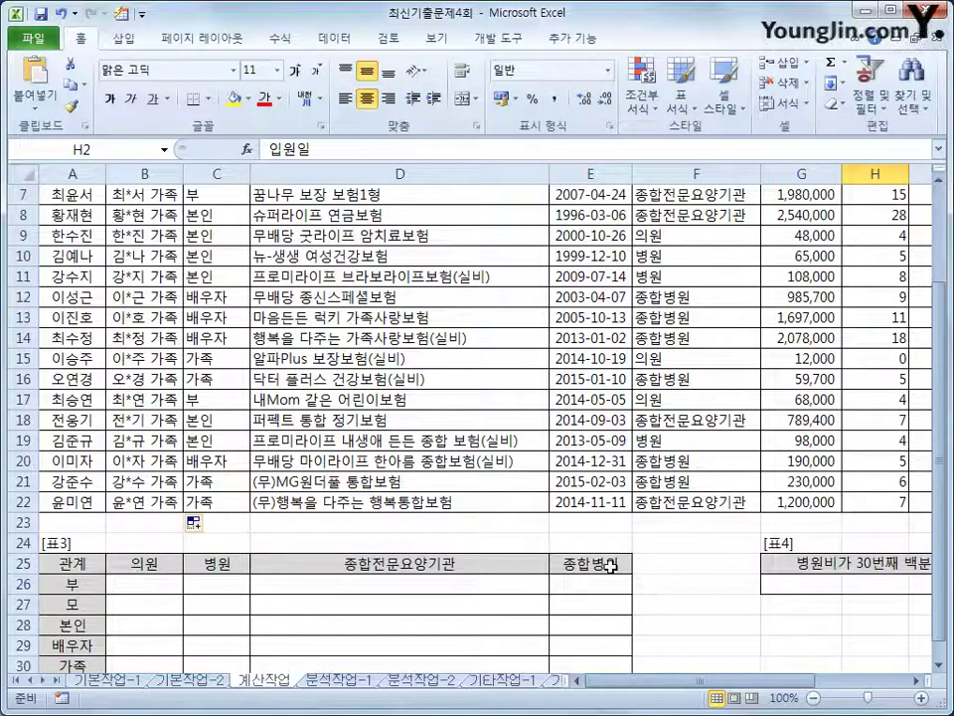
left_click_drag(760, 680, 847, 681)
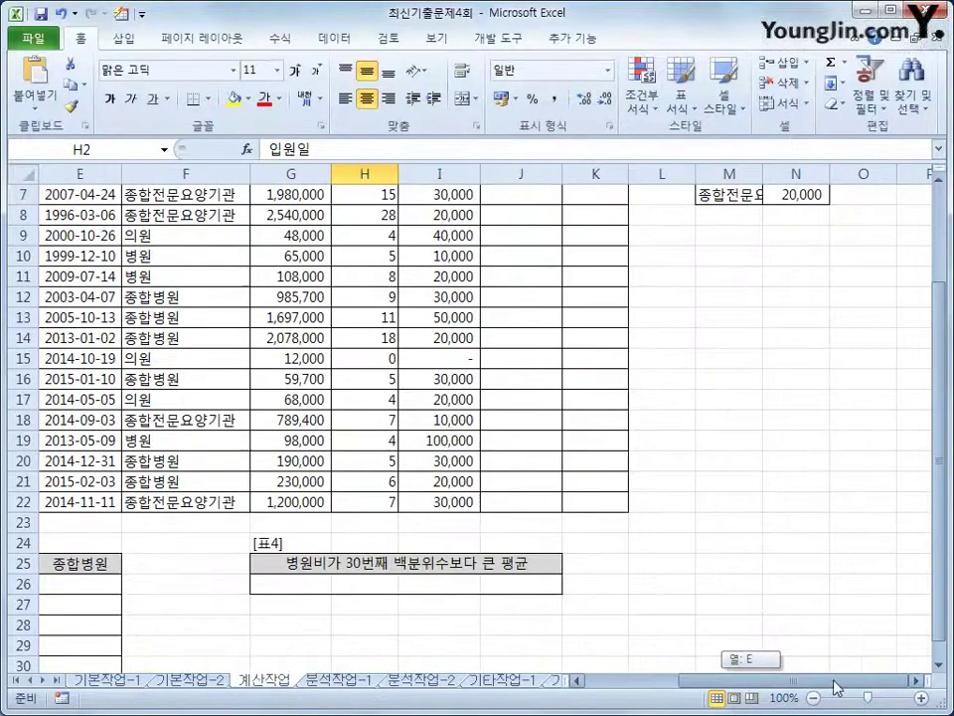
scroll(798, 538, "up", 2)
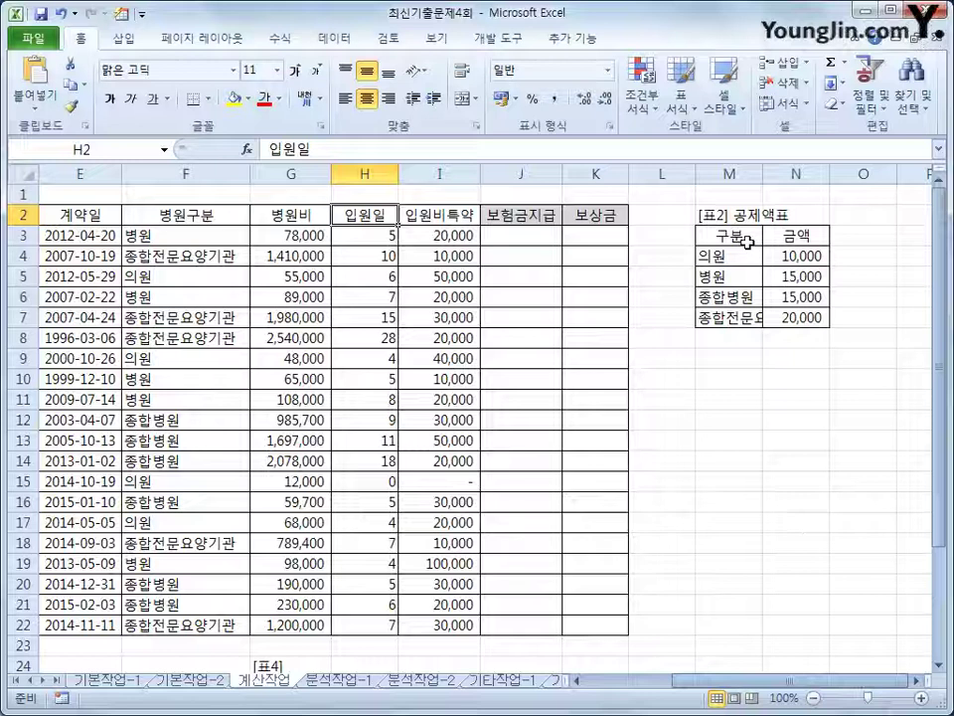
left_click_drag(745, 241, 782, 318)
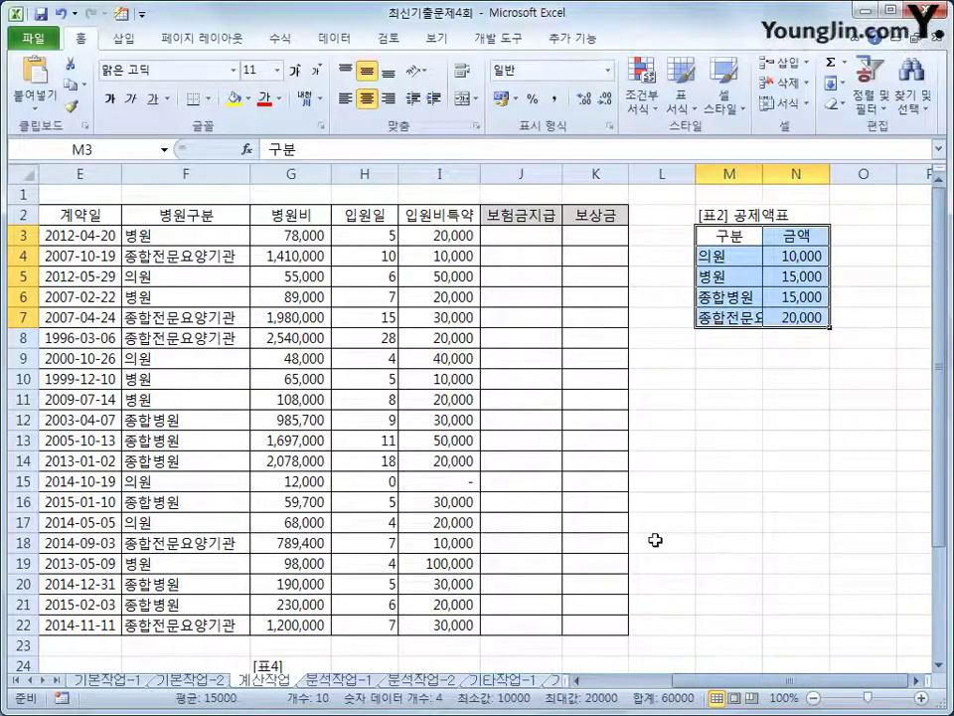
left_click_drag(531, 235, 538, 628)
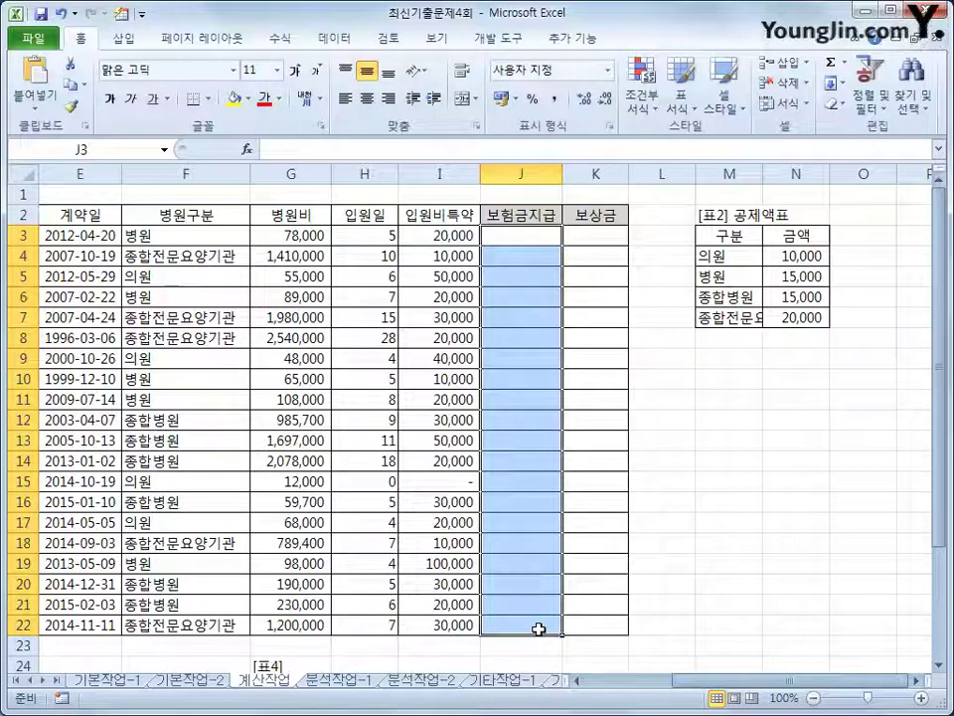
left_click_drag(792, 238, 705, 316)
left_click_drag(724, 256, 751, 316)
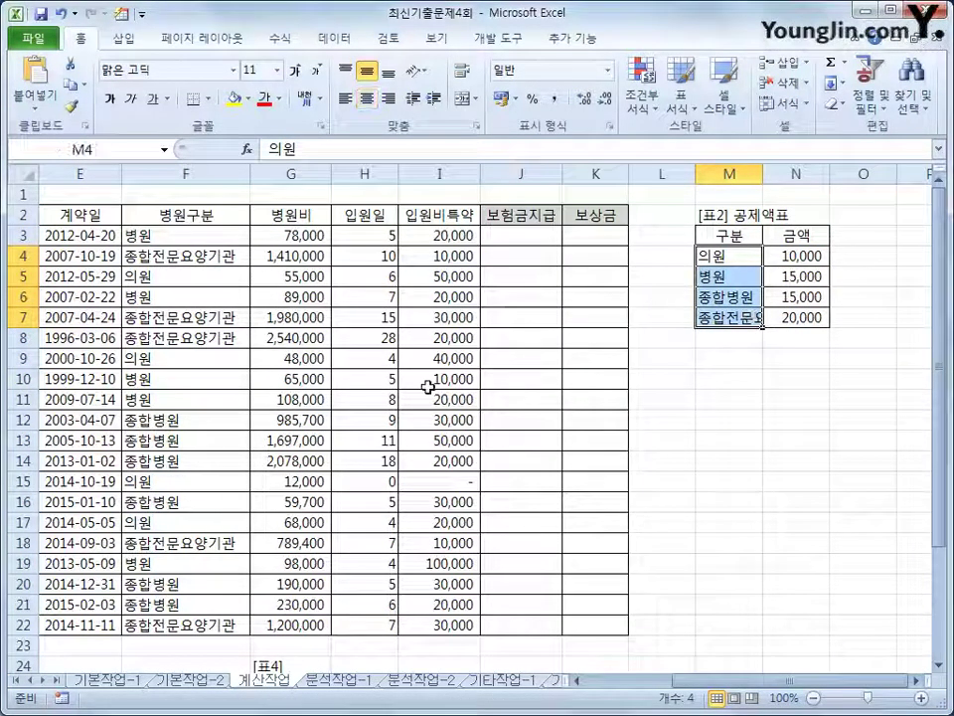
Start the 보험금지급 formula in J3 with =(H3-3)*I3 followed by a plus sign for a further term
left_click(518, 237)
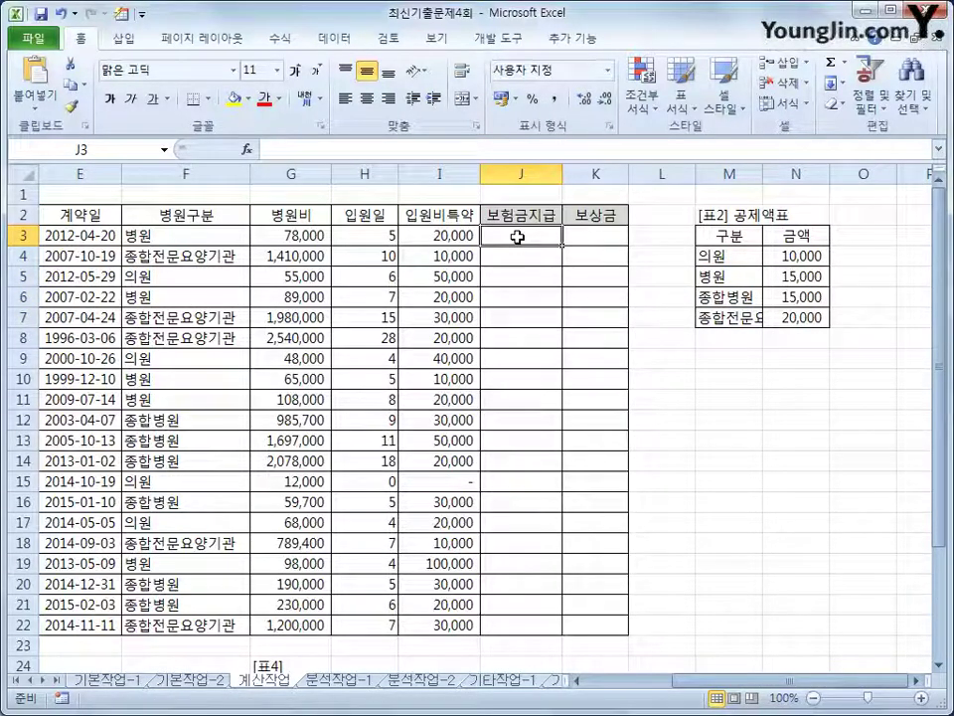
type("=")
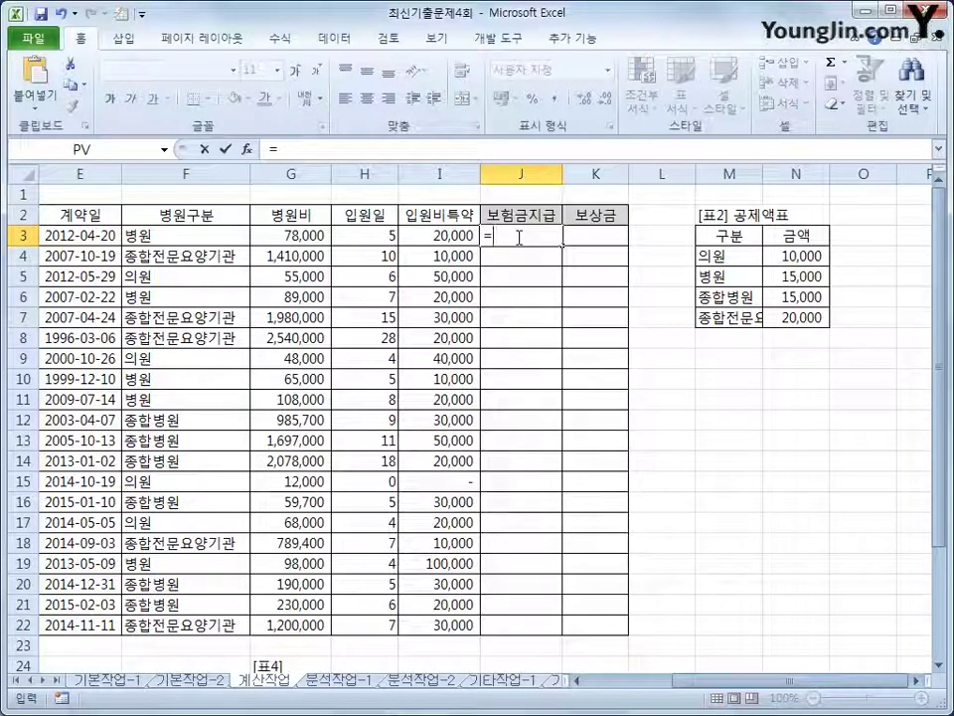
type("(")
key("Left")
key("Left")
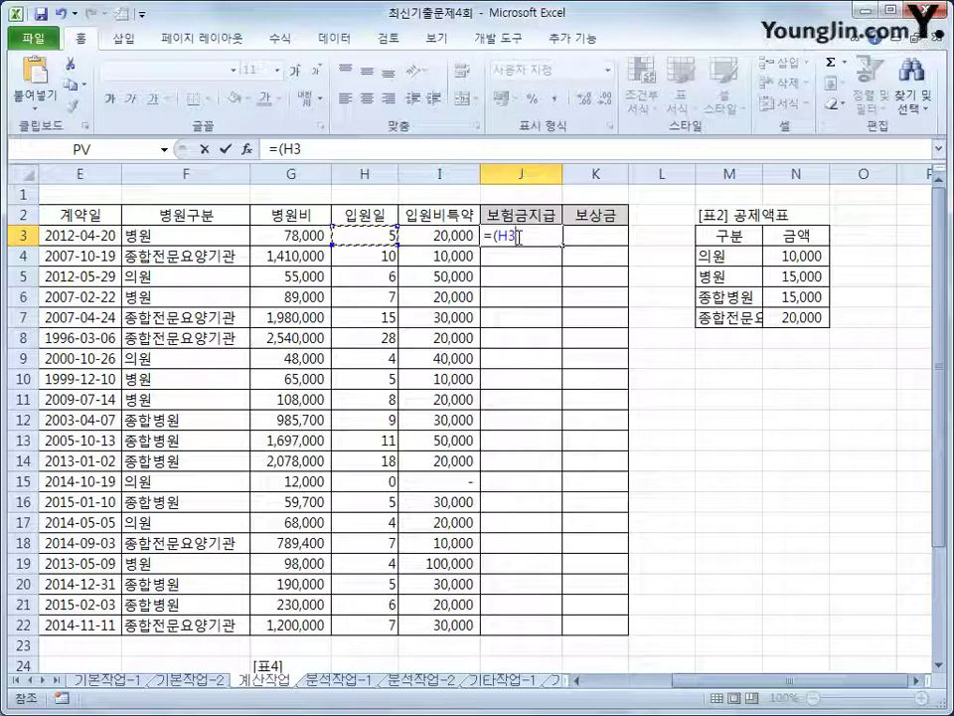
type("-3)")
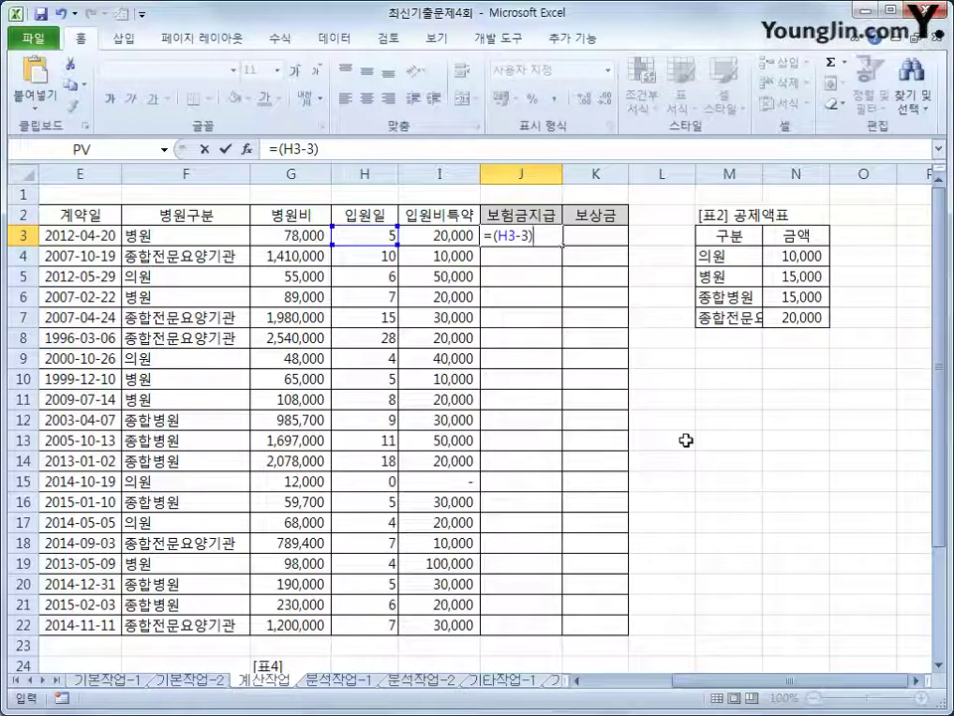
type("*")
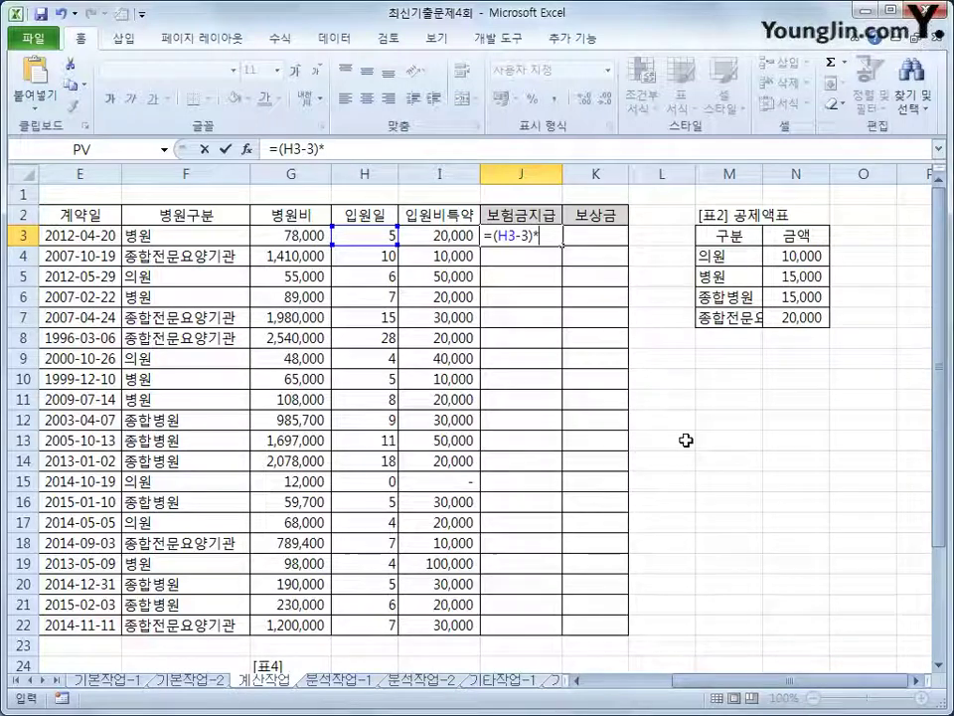
key("Left")
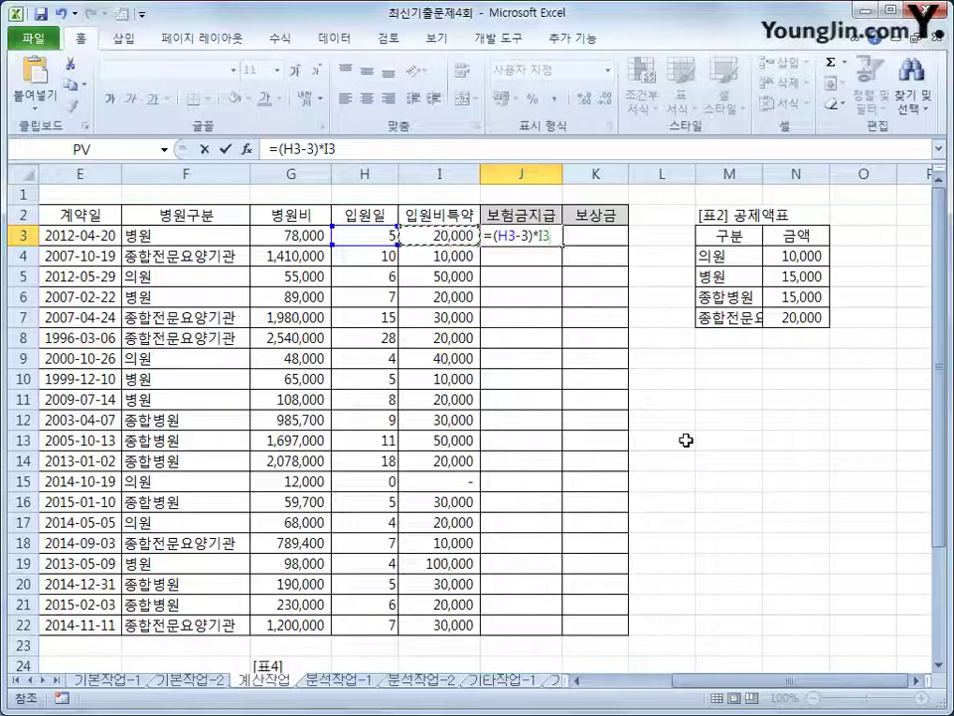
type("+")
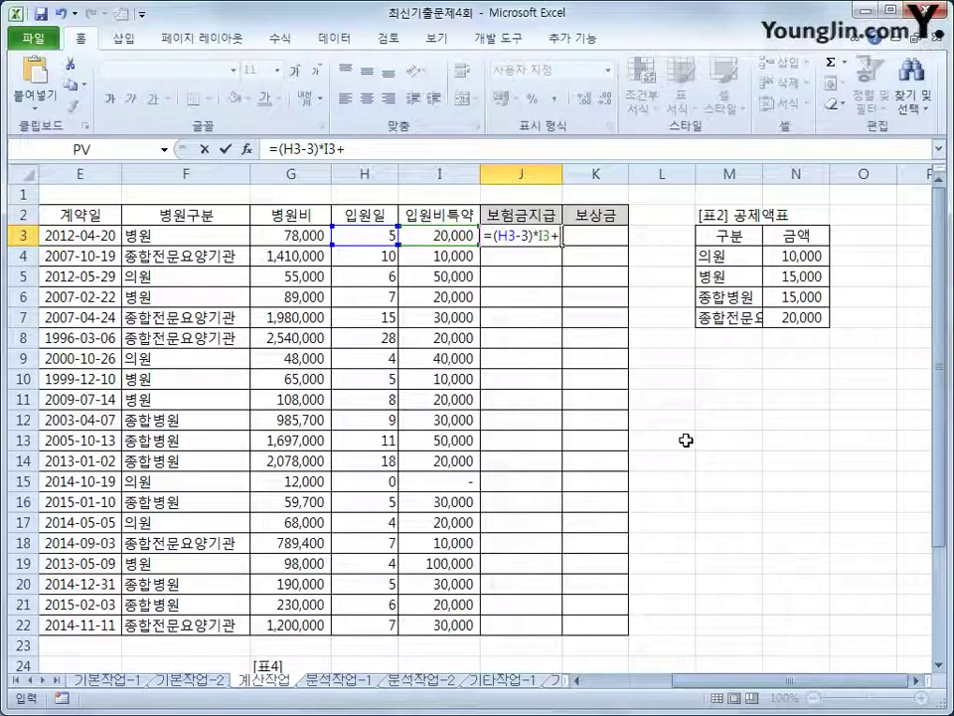
Add an IF to the J3 formula that tests whether RIGHT(D3,4) equals "(실비)"
left_click_drag(807, 689, 755, 689)
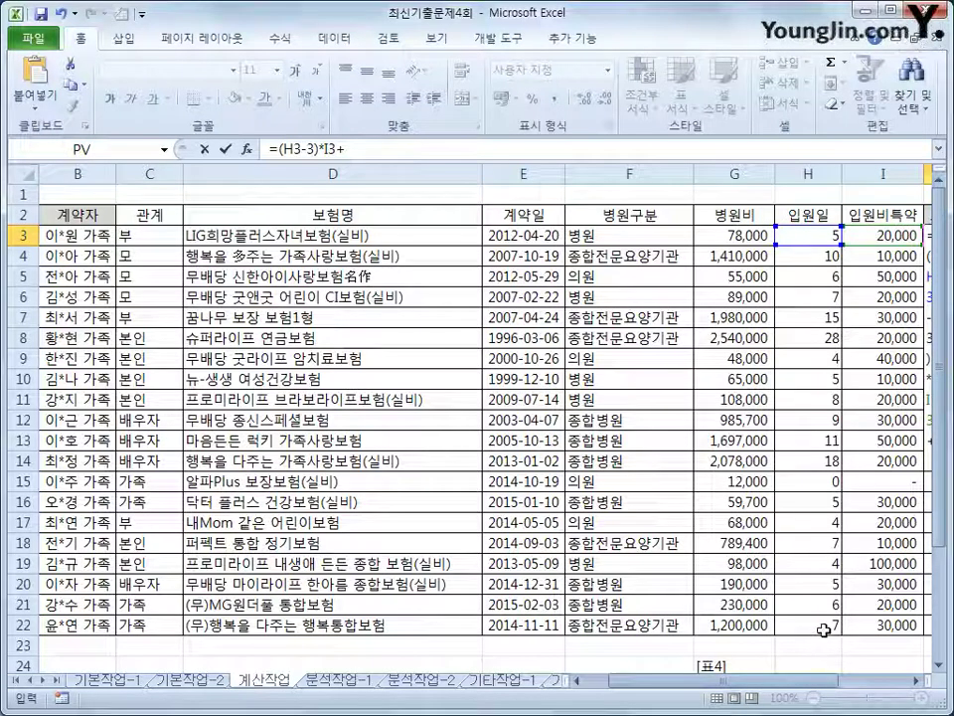
left_click_drag(754, 684, 821, 684)
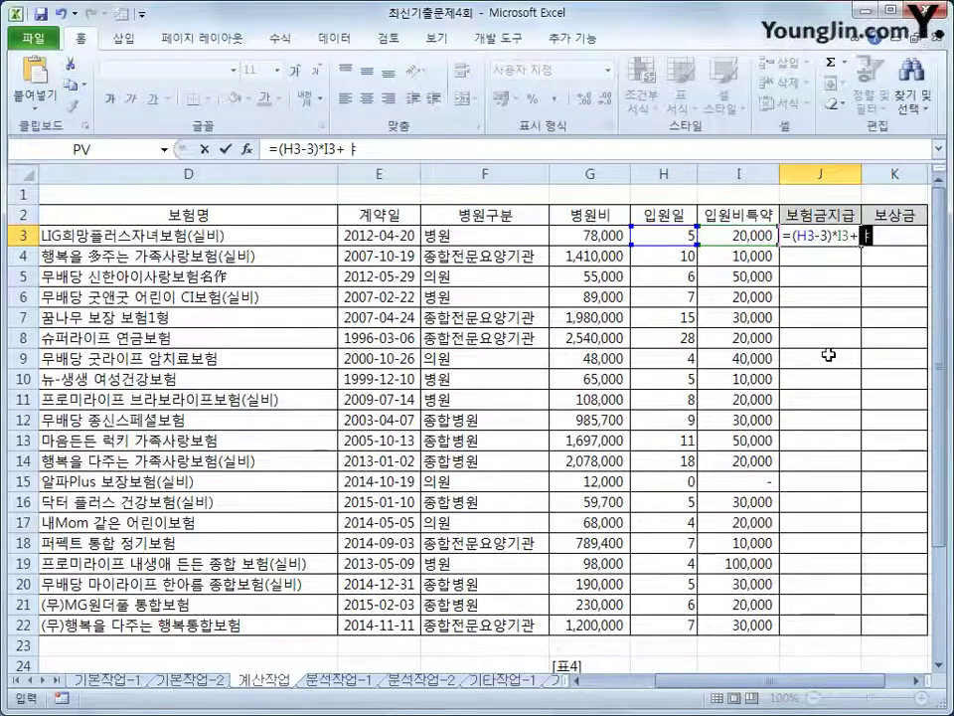
type("if(r")
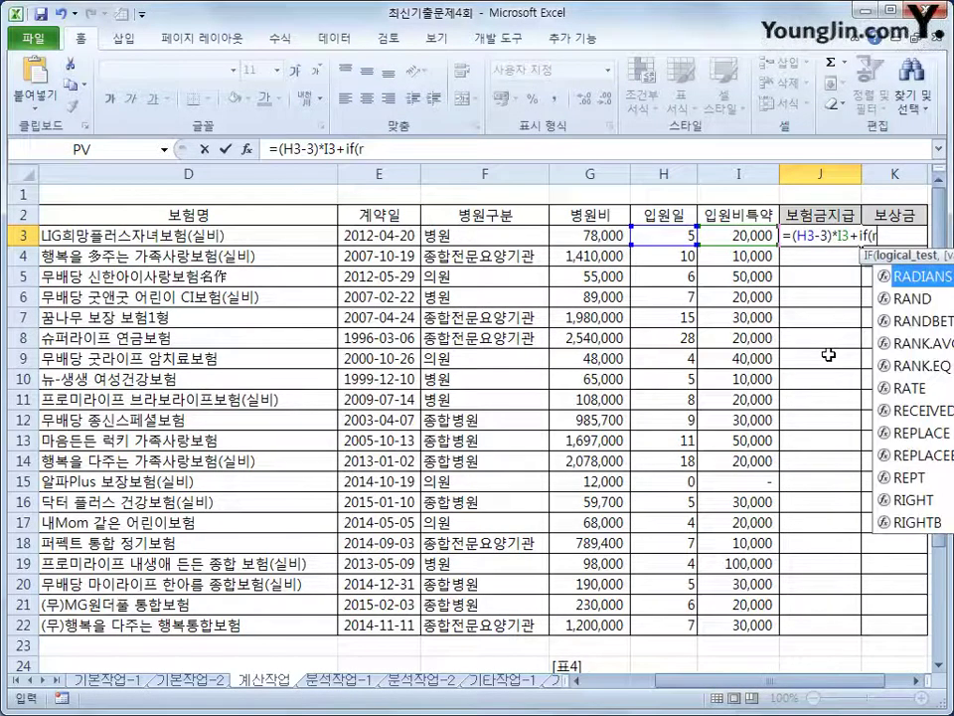
type("i")
key("Tab")
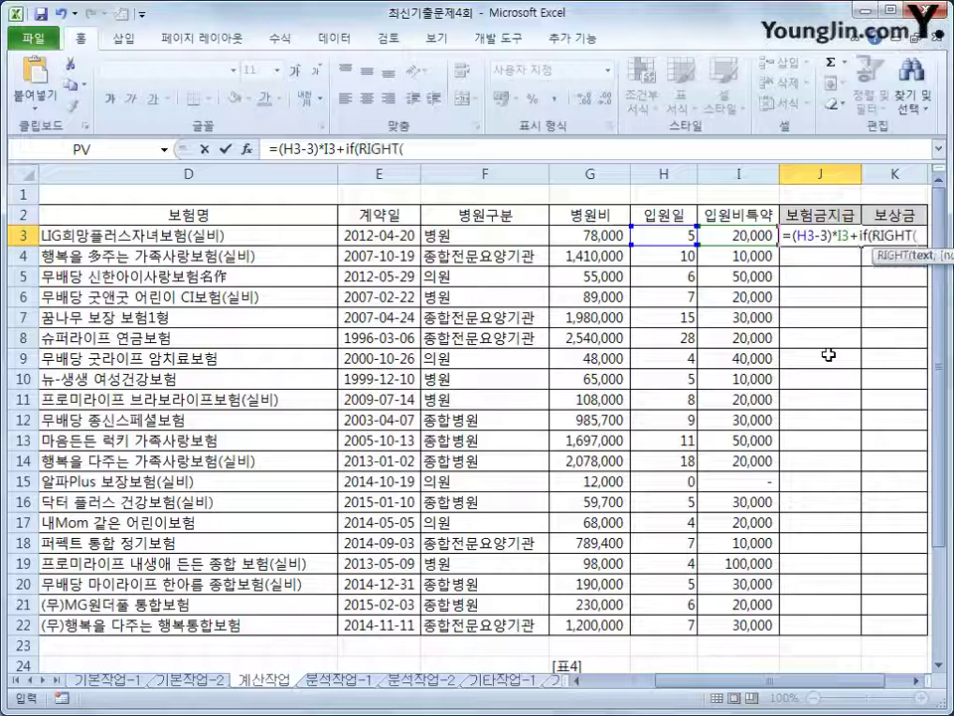
left_click(206, 235)
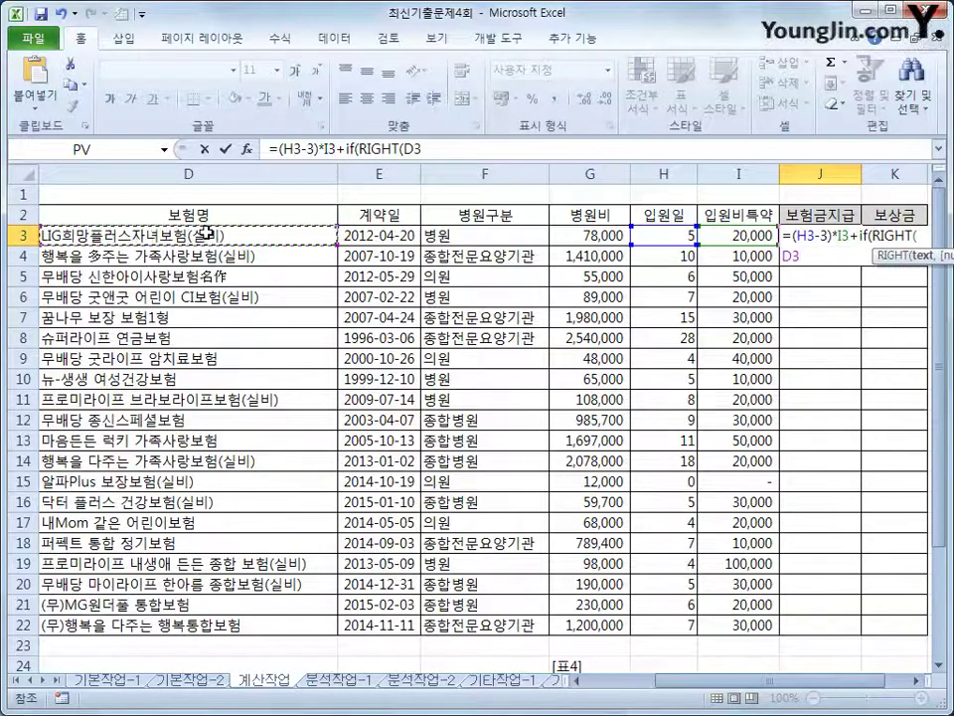
type(",")
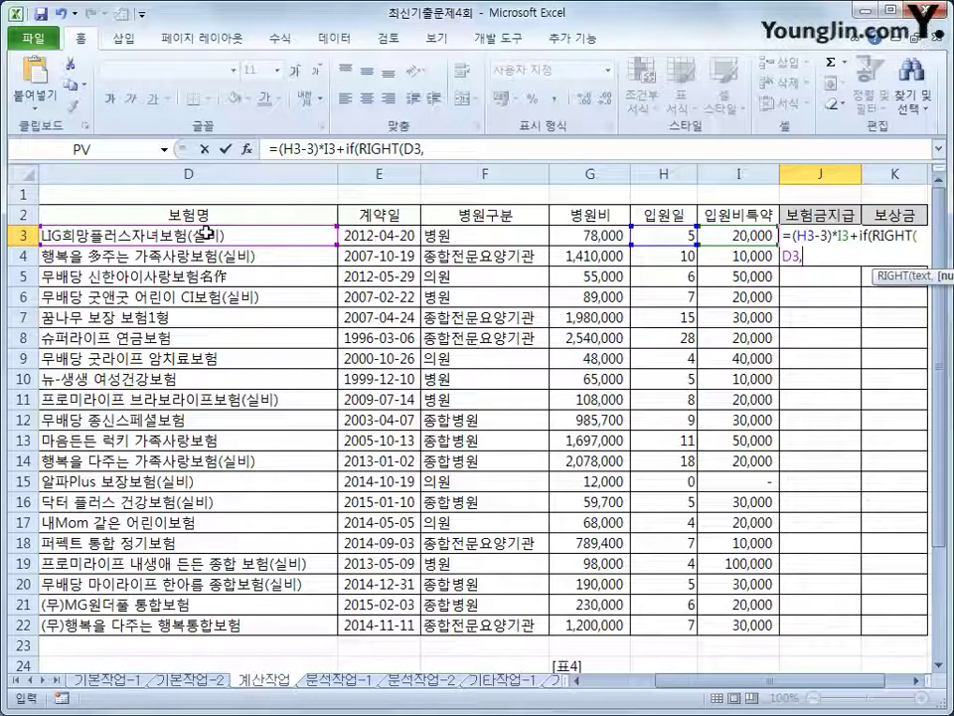
type("4")
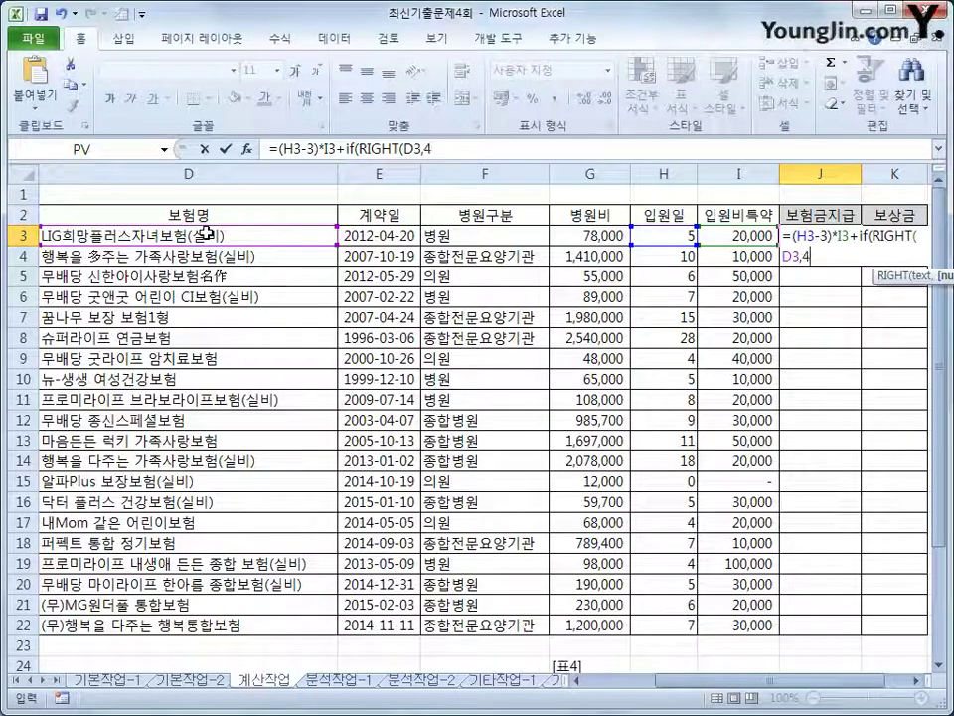
type(")=\"")
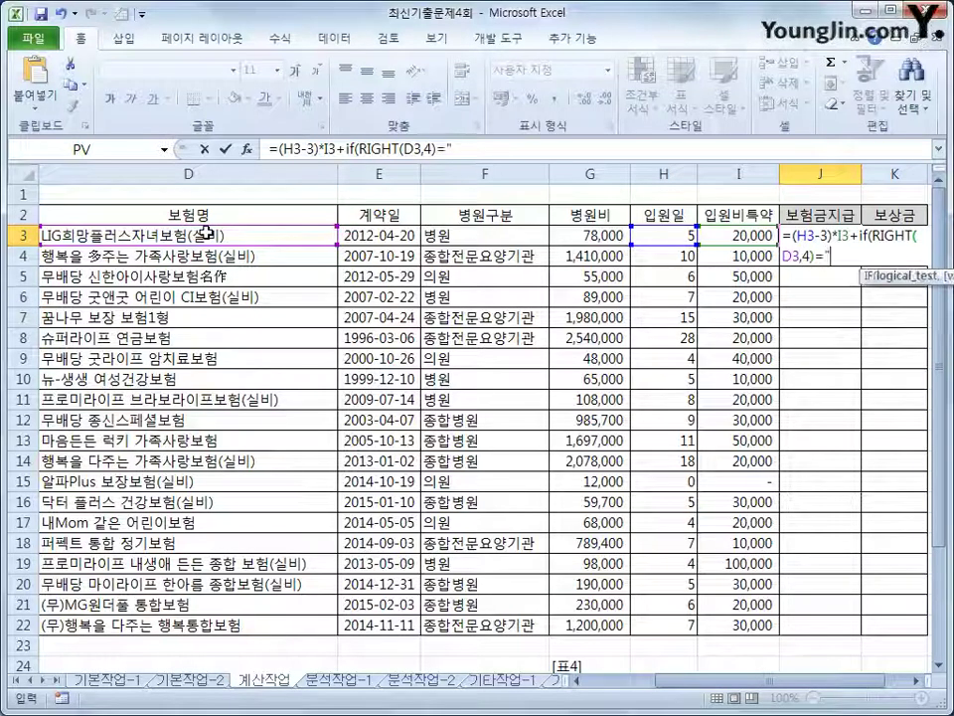
type("(실비")
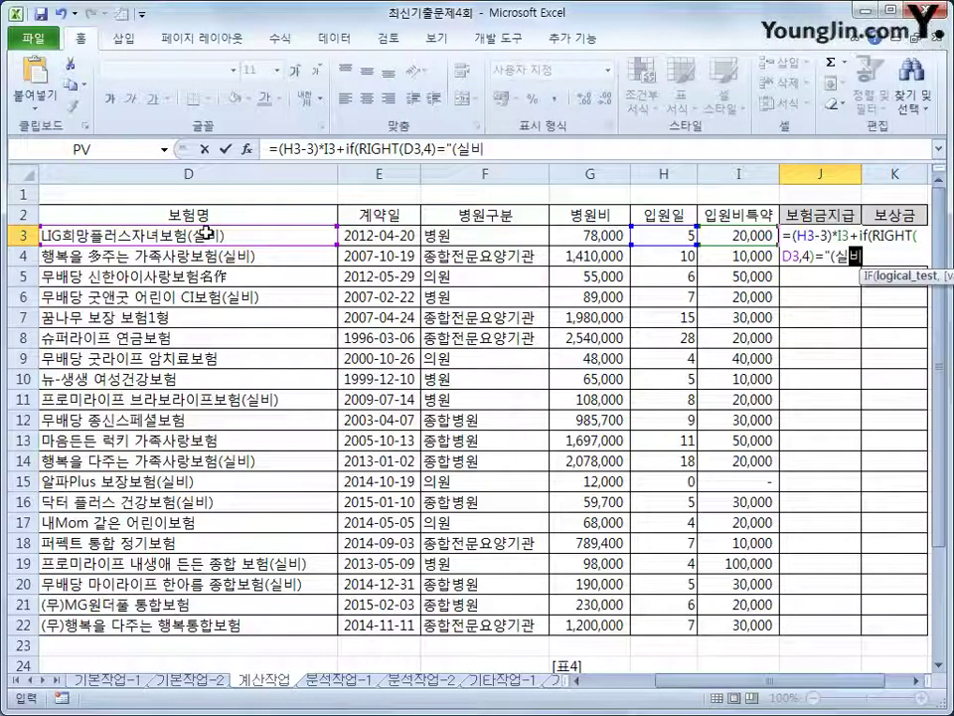
type(")")
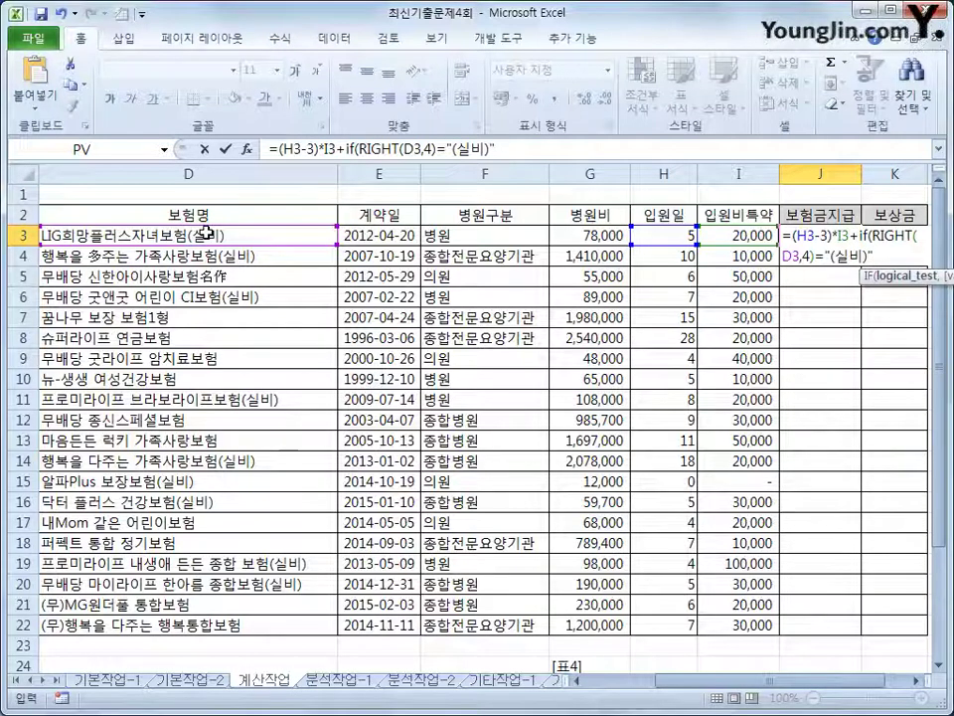
left_click(510, 150)
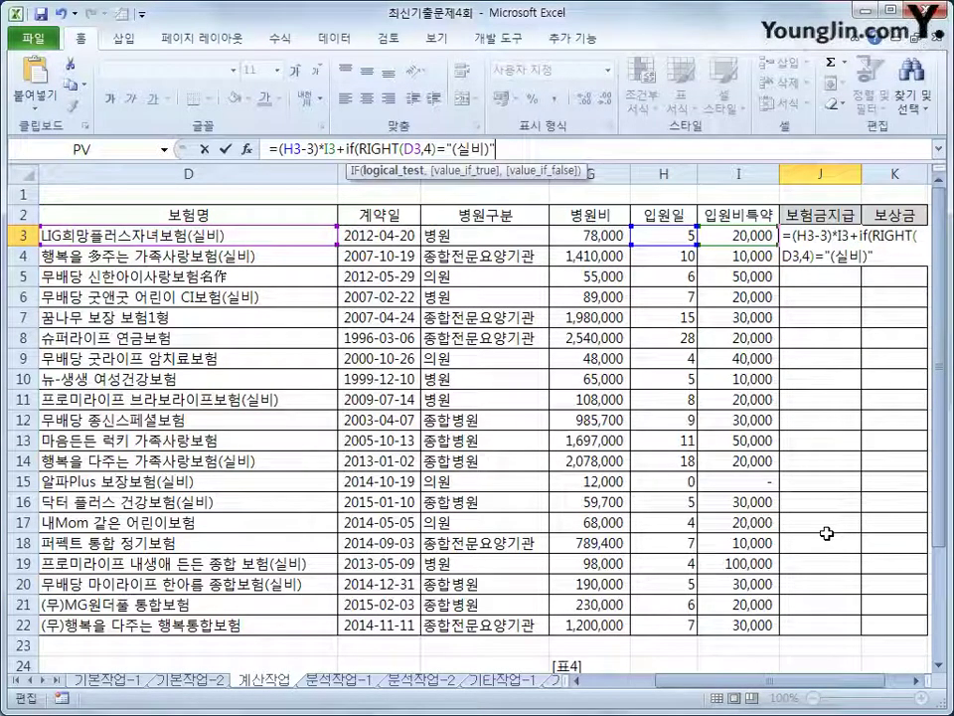
Begin the IF's true value as G3 minus a VLOOKUP that looks up the 병원구분 in F3
type(",")
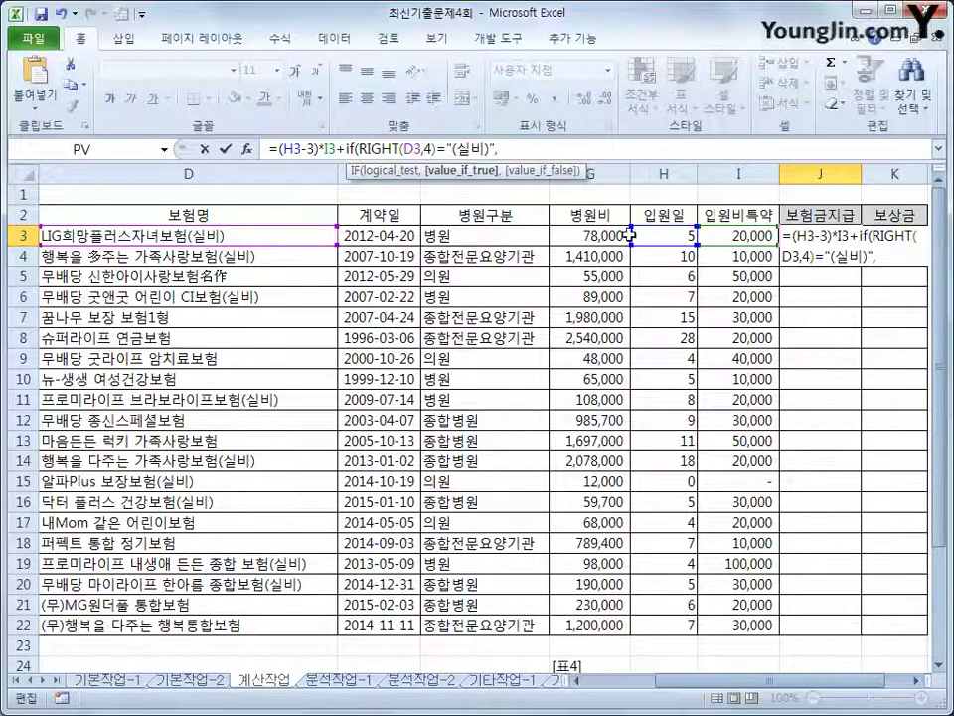
left_click(592, 234)
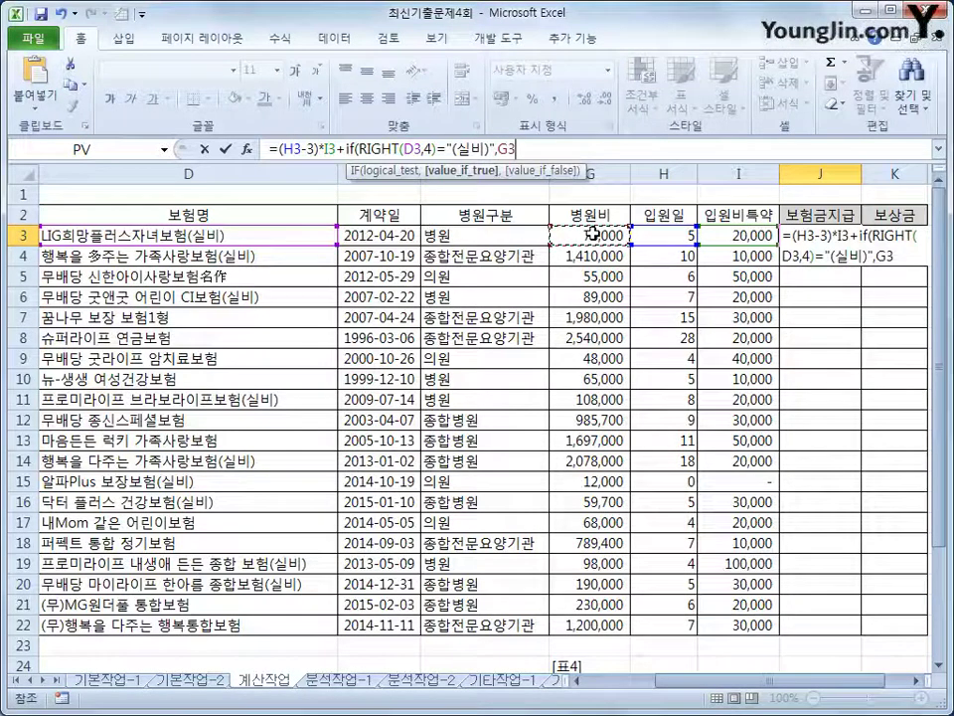
type("-")
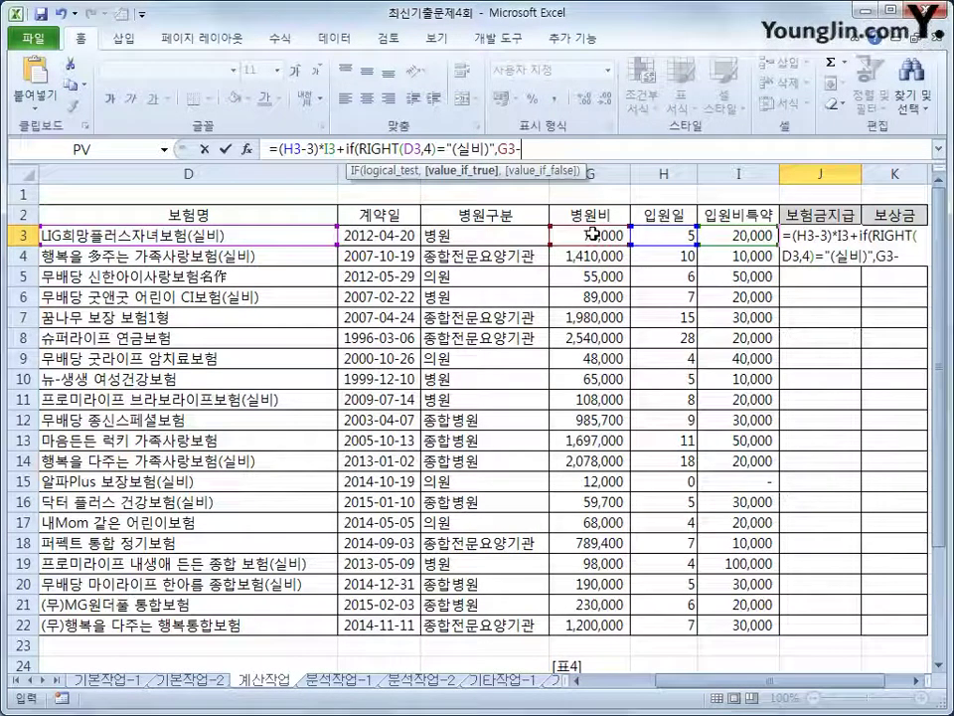
type("ㅍ")
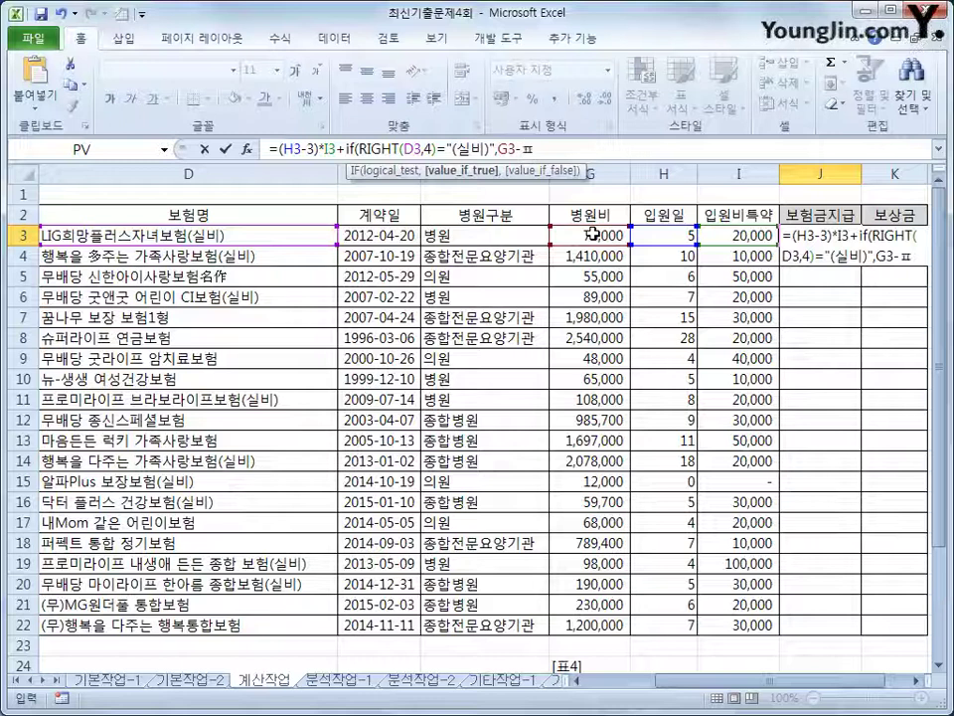
type("V")
key("Tab")
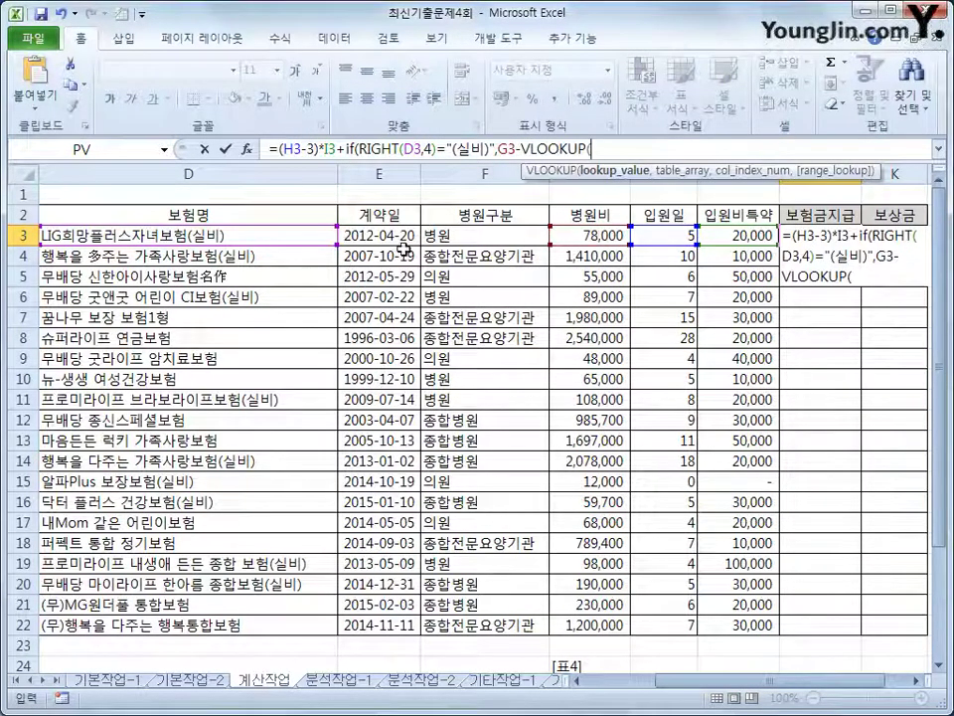
left_click(471, 240)
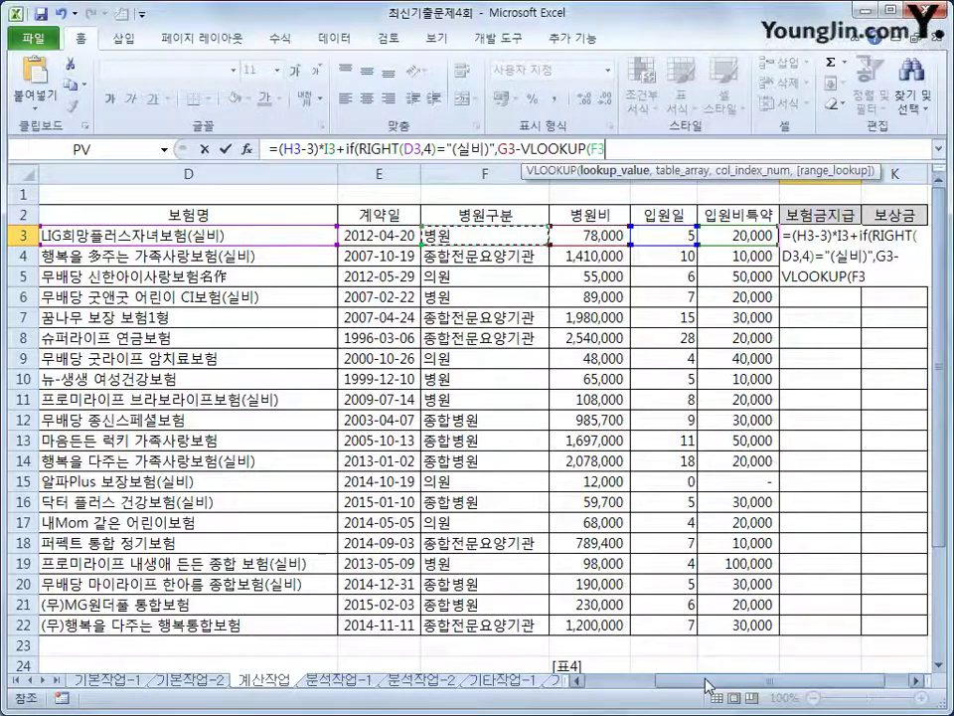
Give VLOOKUP the absolute 공제액표 range $M$4:$N$7, column 2 and exact match 0, and complete the J3 formula
left_click_drag(709, 686, 766, 686)
type(",")
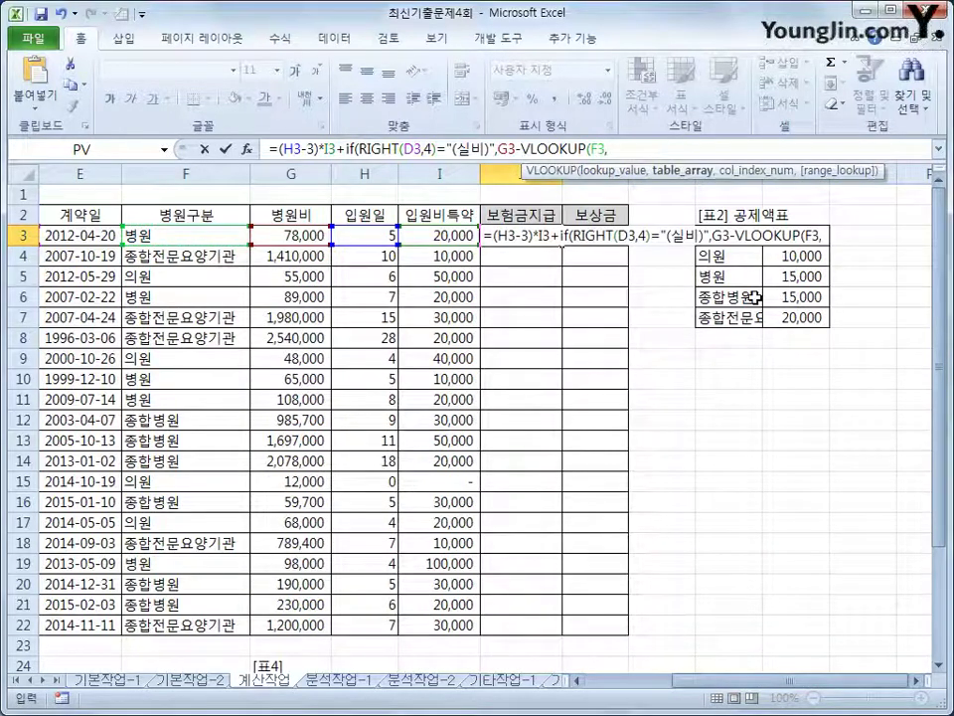
left_click_drag(741, 257, 788, 318)
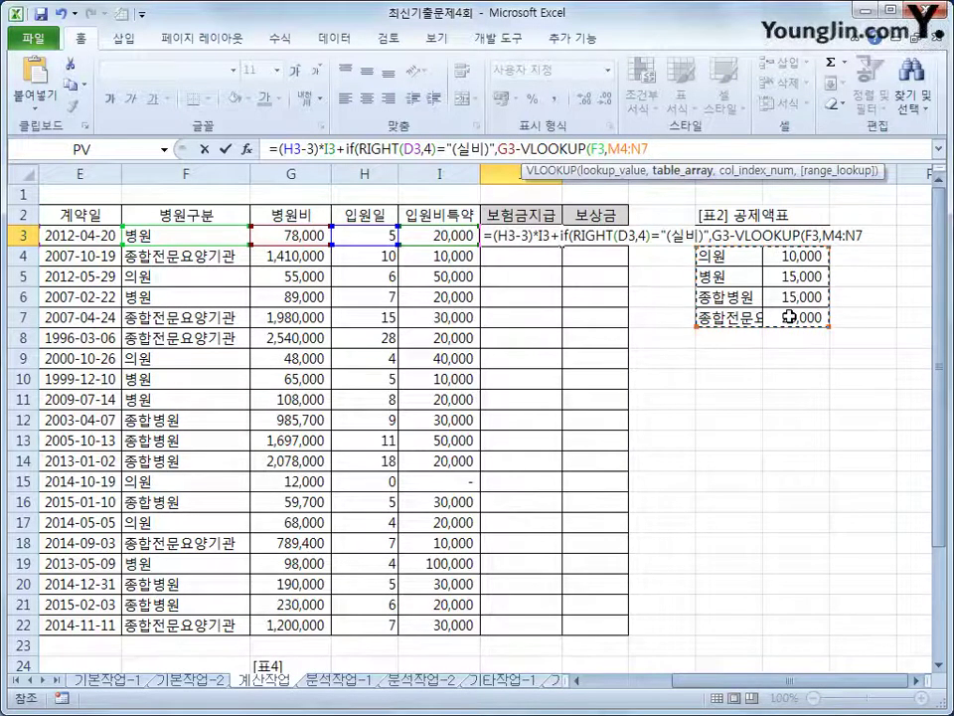
key("F4")
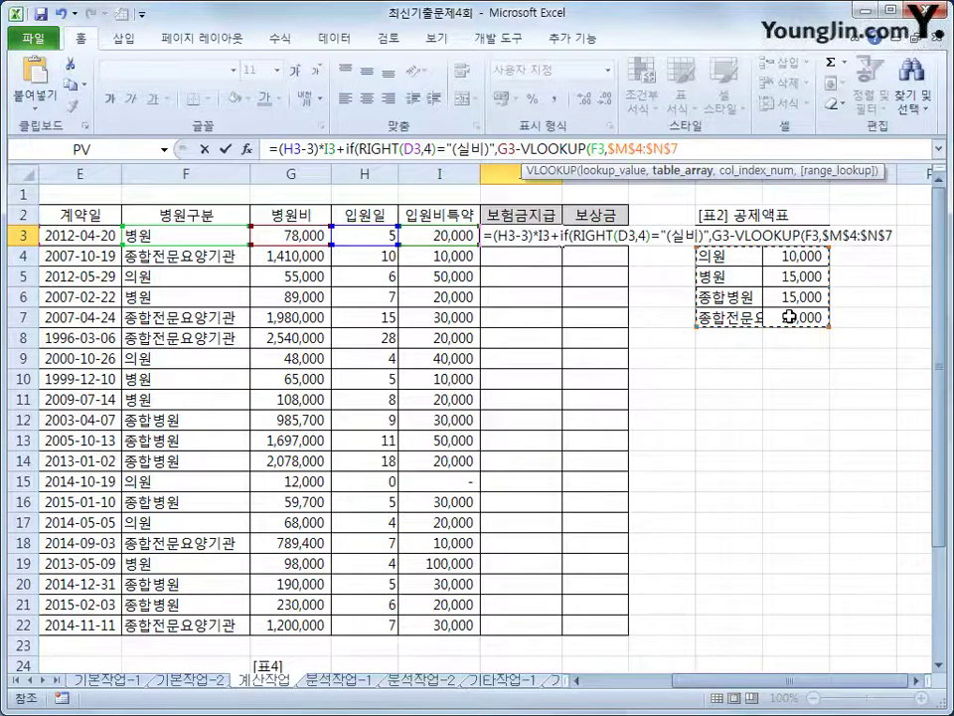
type(",")
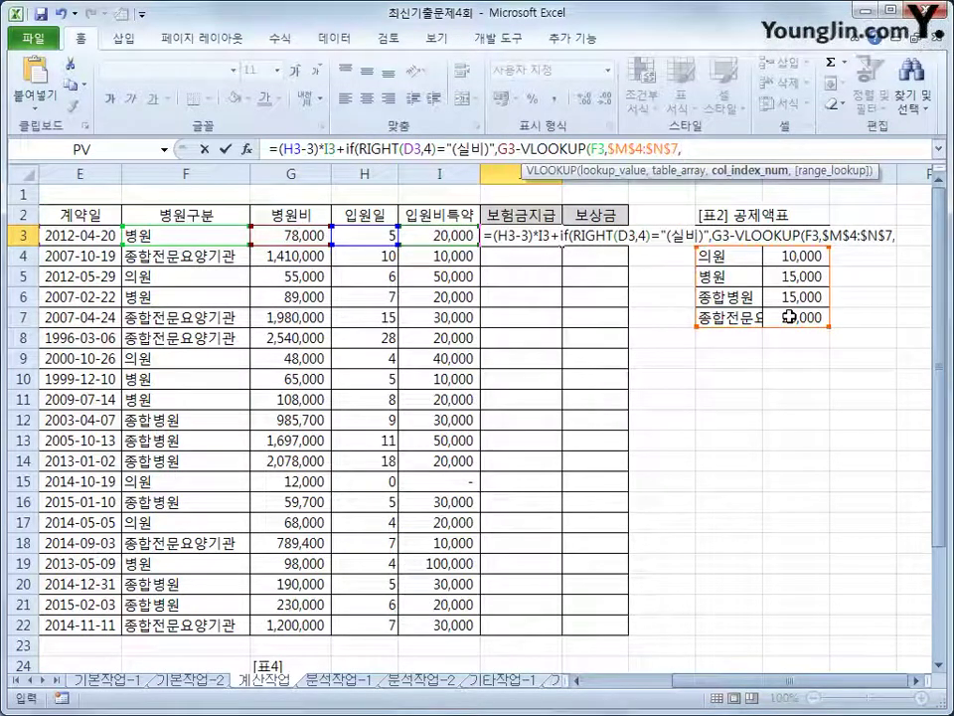
type("2")
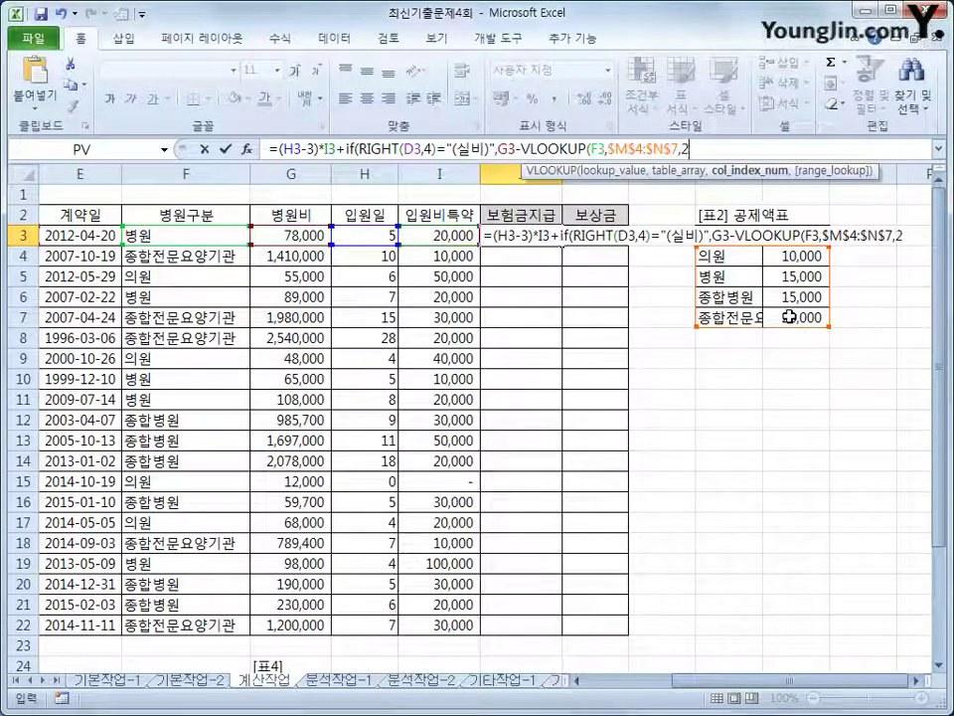
type(",")
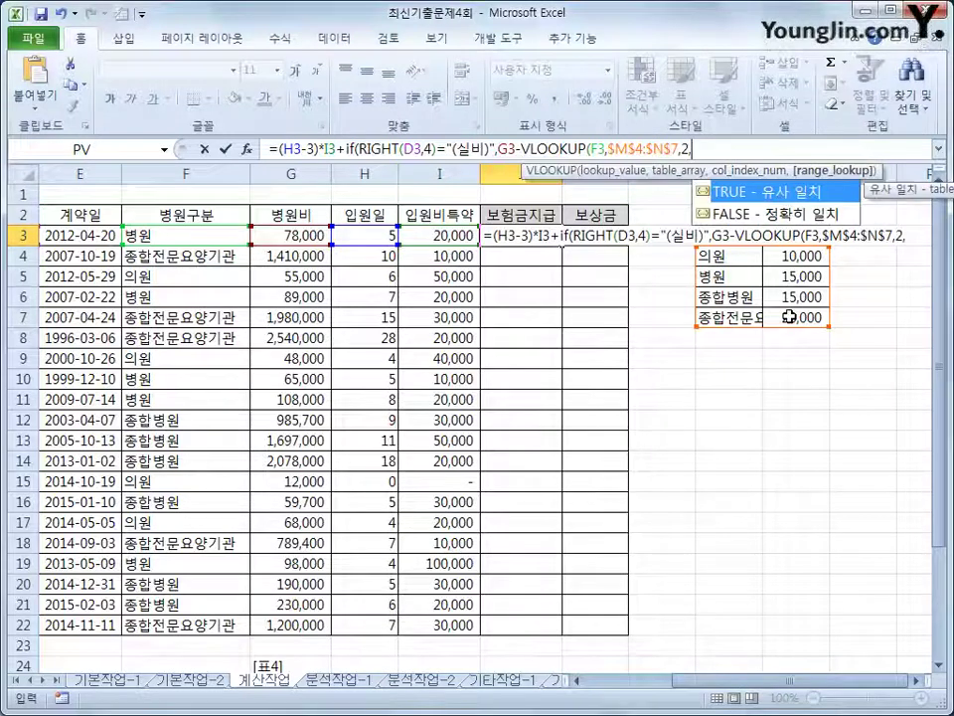
type("0)")
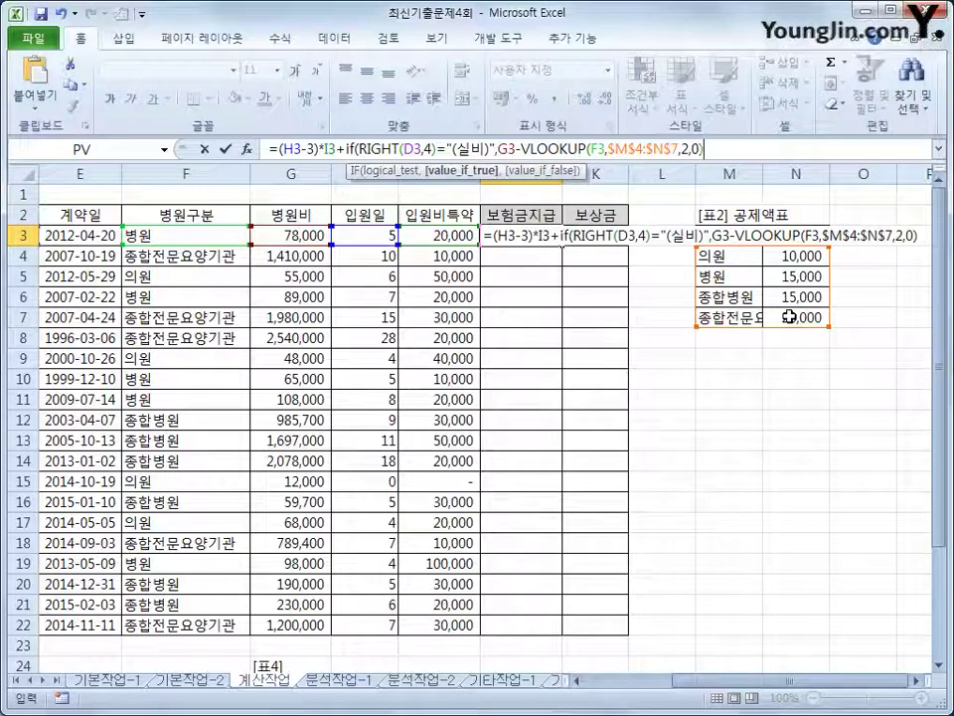
key("Return")
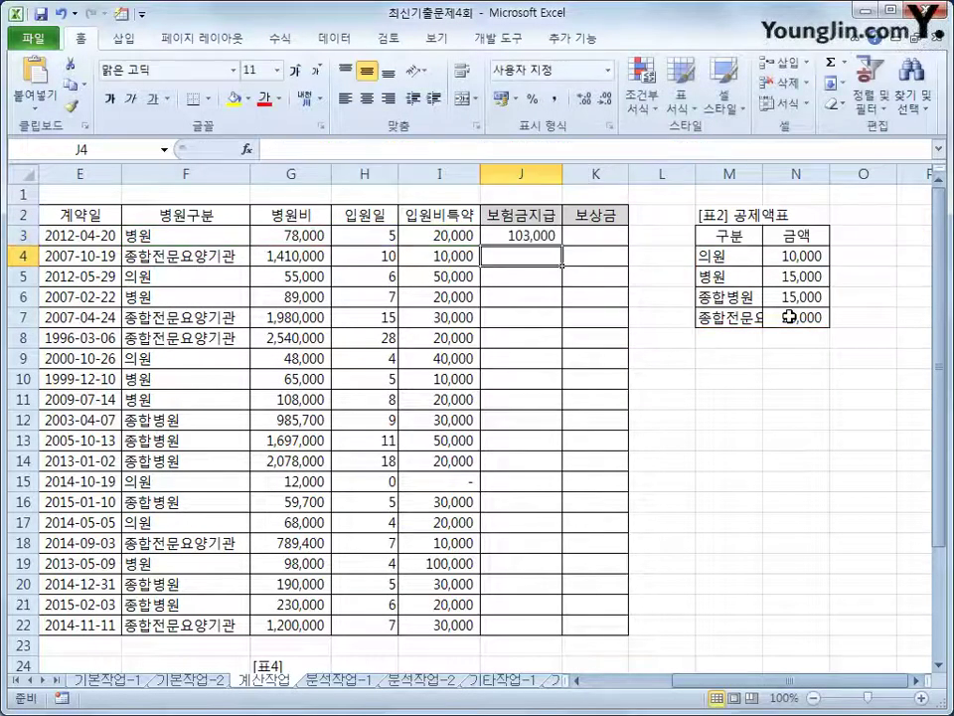
Copy the J3 formula down the 보험금지급 column of 표1 through J22
key("Up")
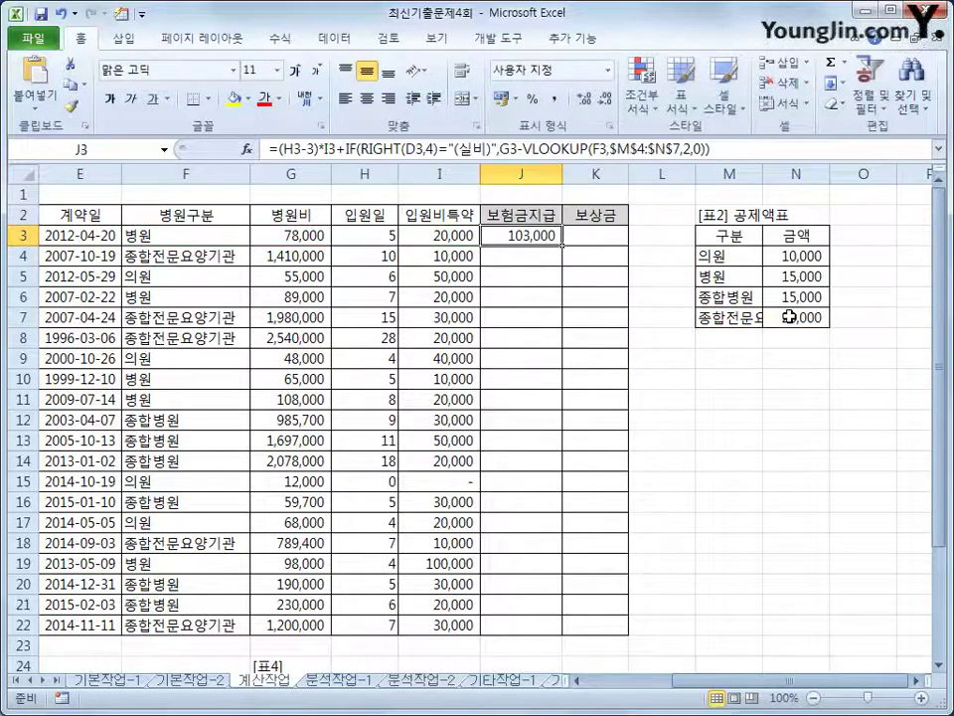
double_click(562, 247)
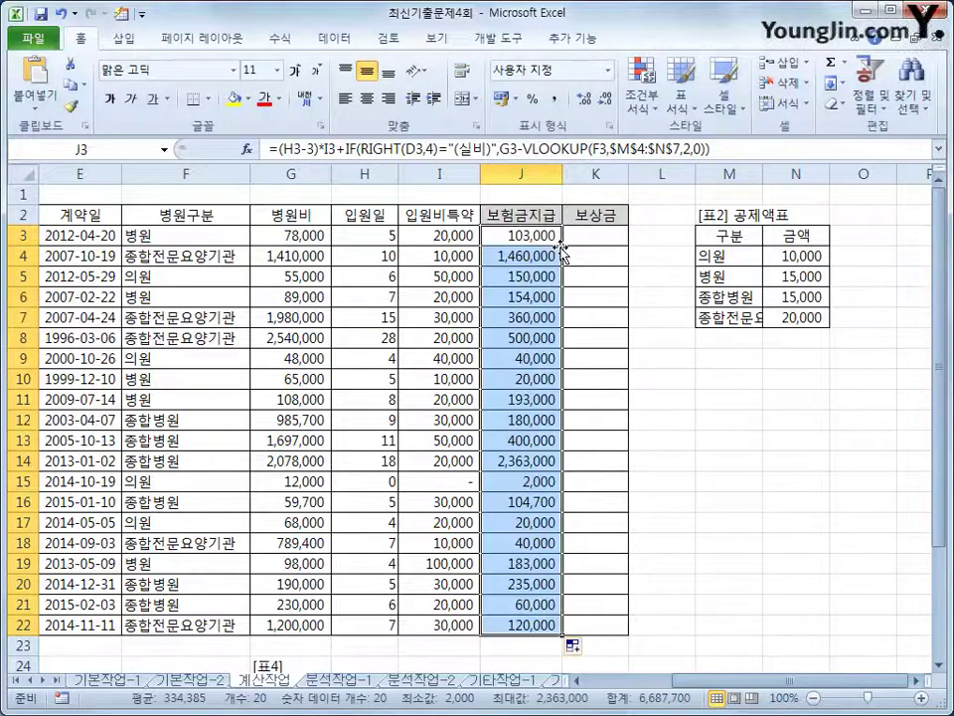
left_click(538, 237)
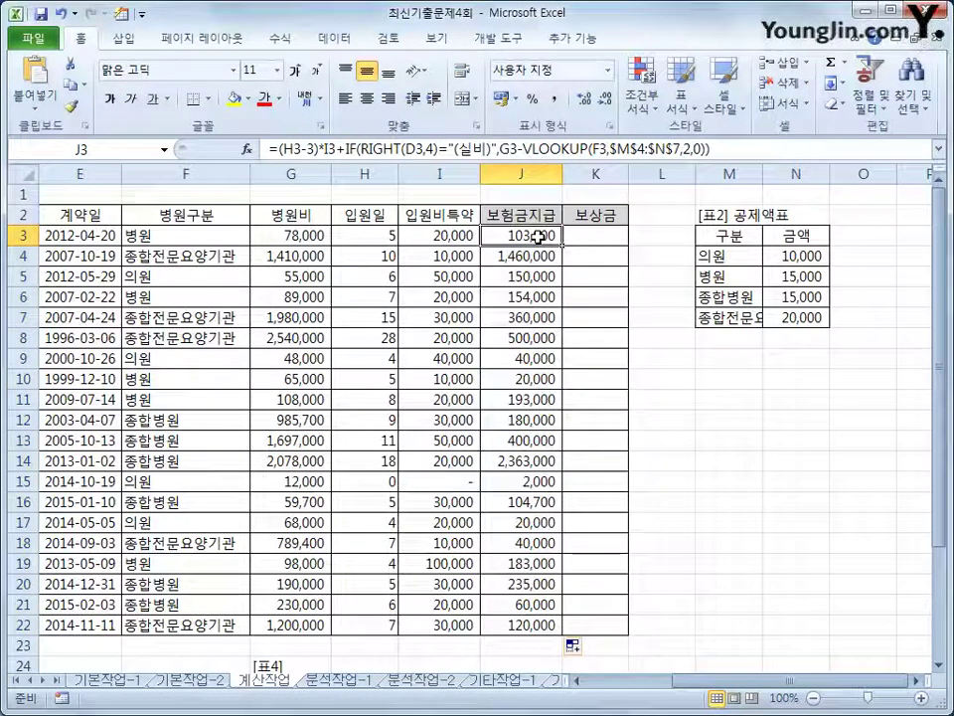
Examine the (H3-3)*I3 part of the J3 formula and the 구분 and 금액 entries of the 공제액표 it looks up
left_click(399, 239)
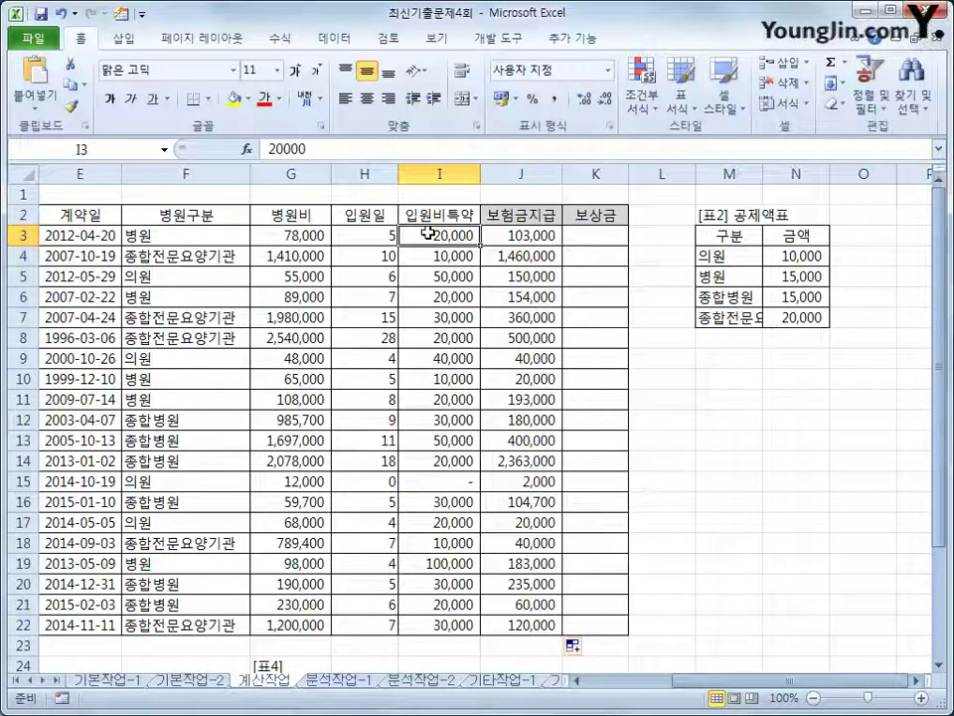
left_click(516, 237)
left_click_drag(279, 149, 340, 149)
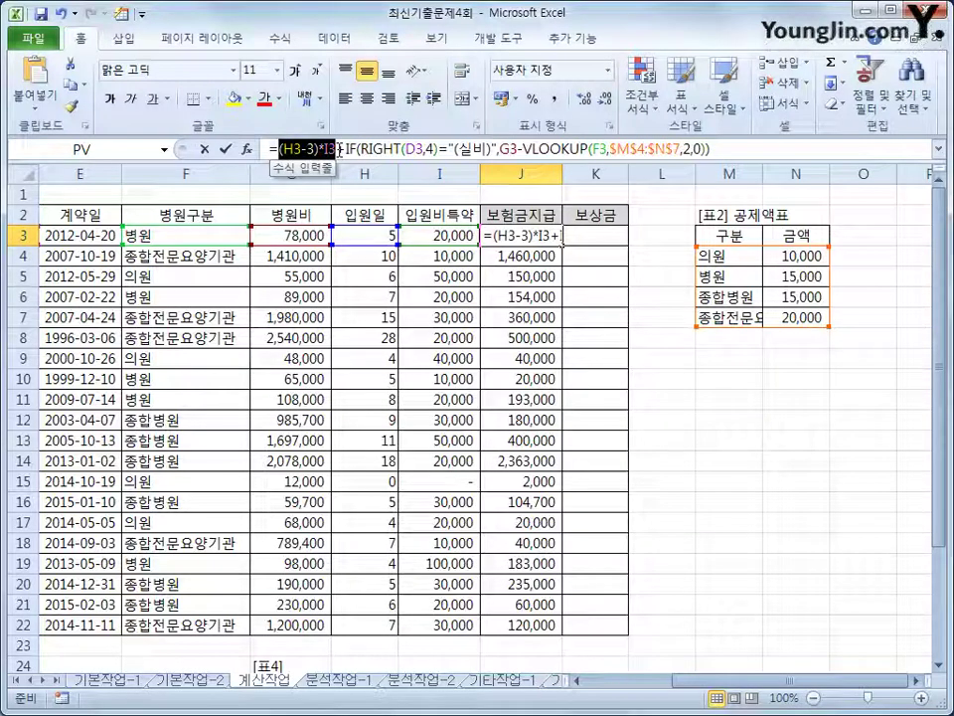
left_click_drag(339, 149, 340, 150)
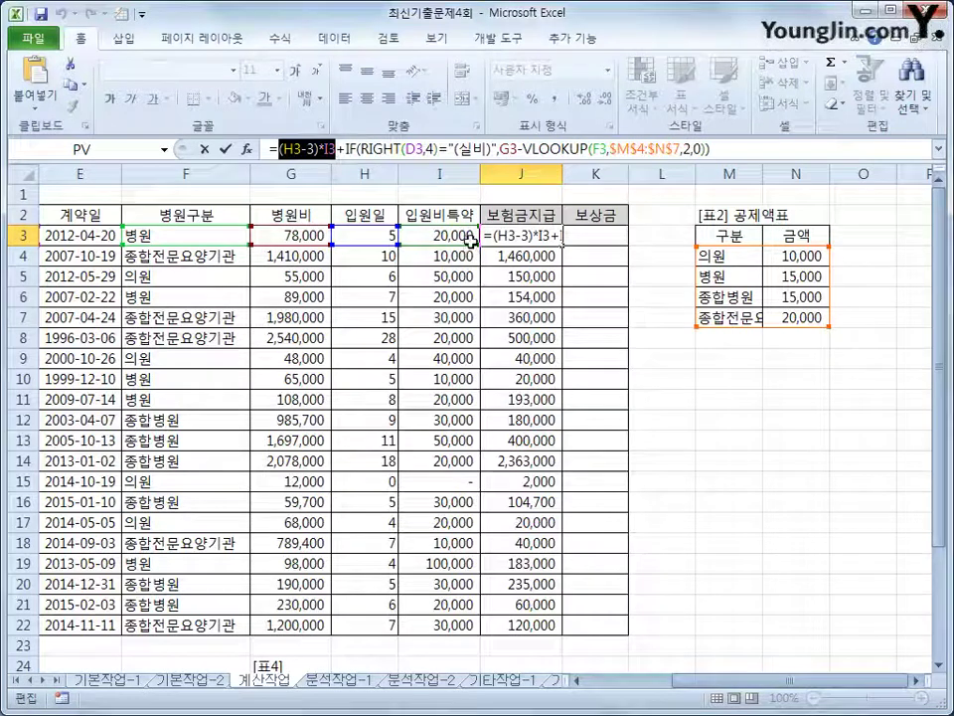
key("Return")
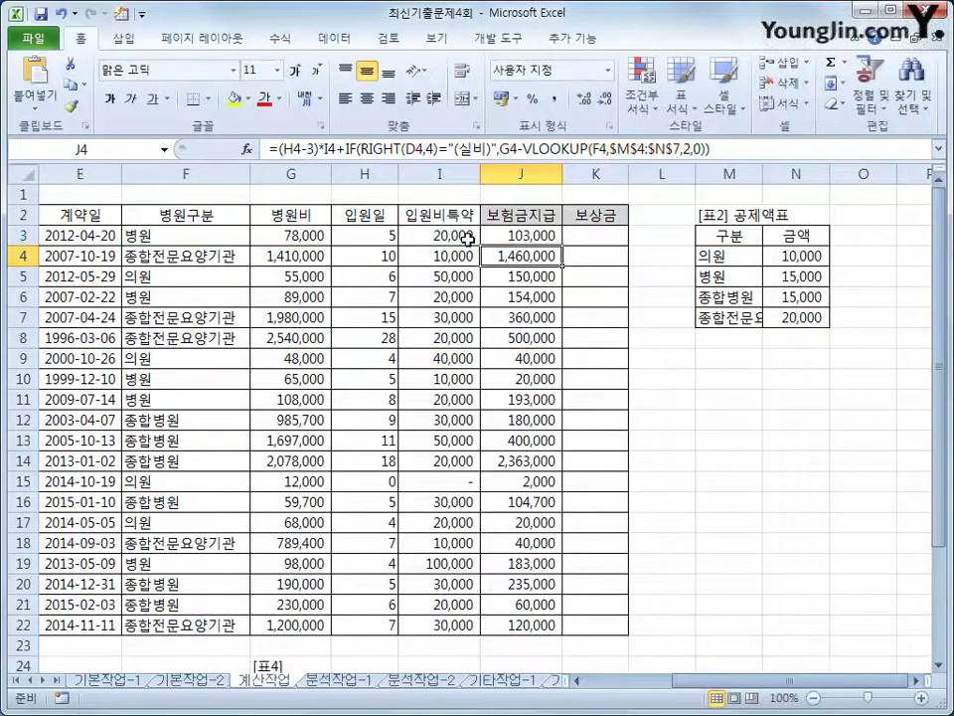
key("Up")
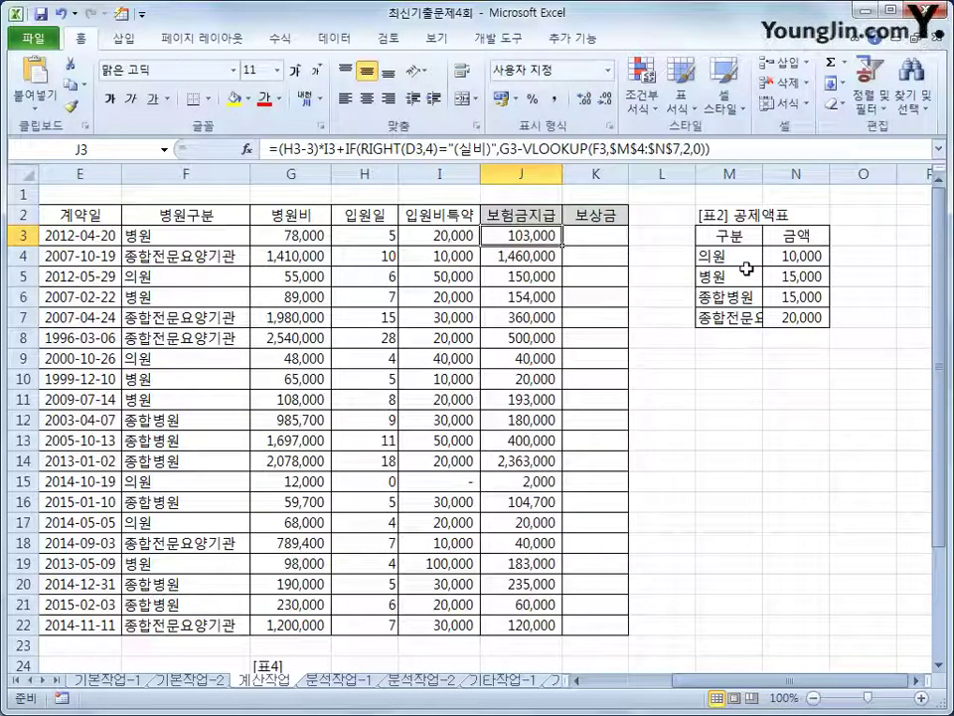
left_click(715, 257)
left_click_drag(744, 290, 741, 319)
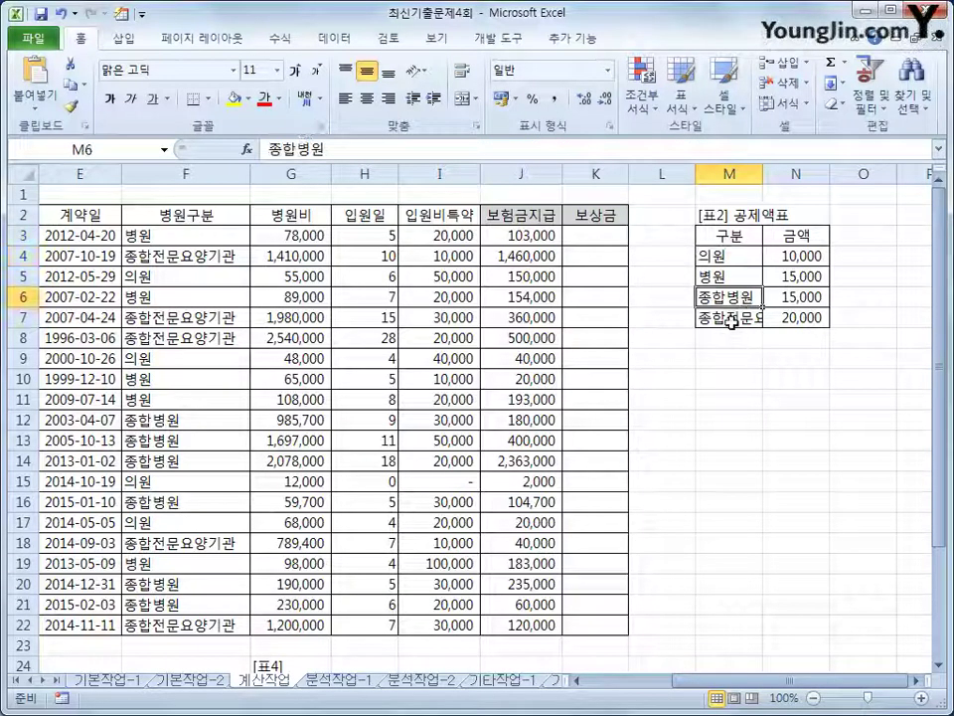
left_click(787, 262)
left_click_drag(786, 262, 791, 316)
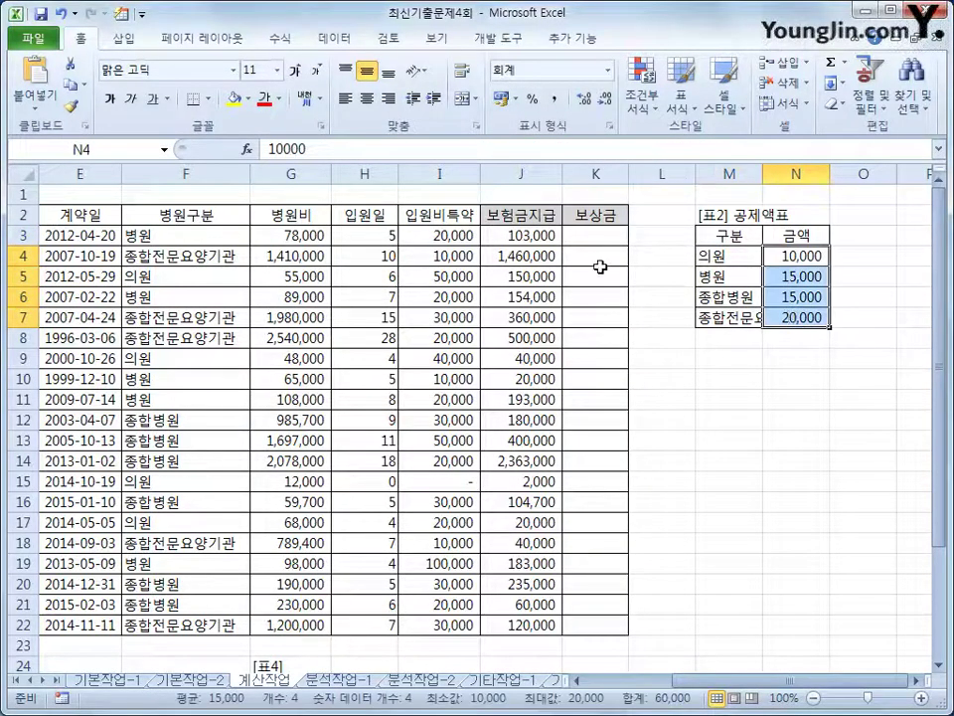
left_click(552, 237)
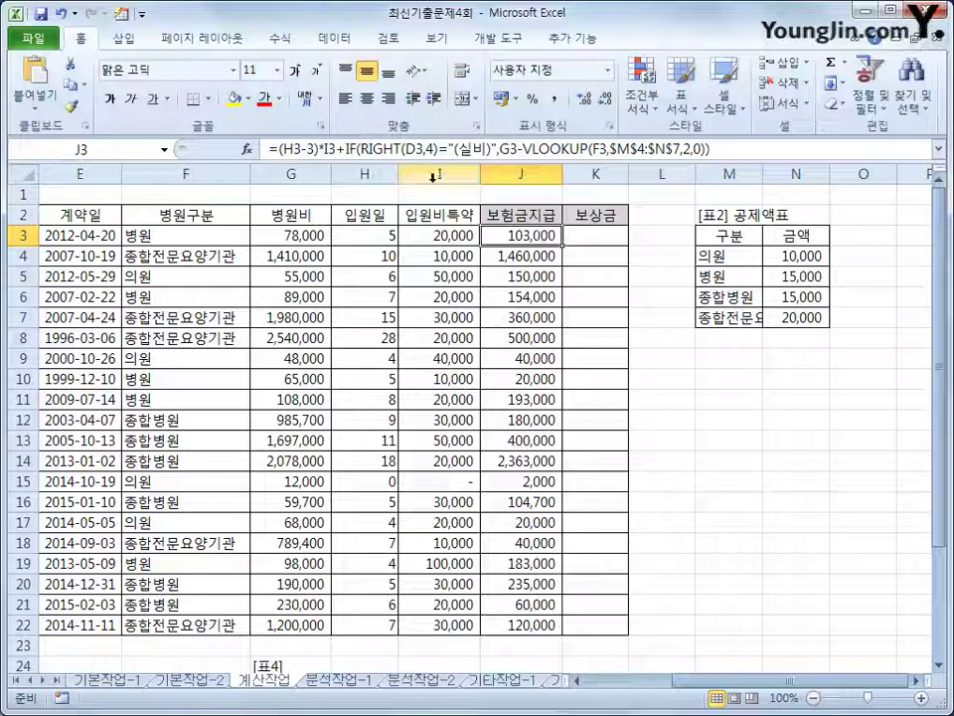
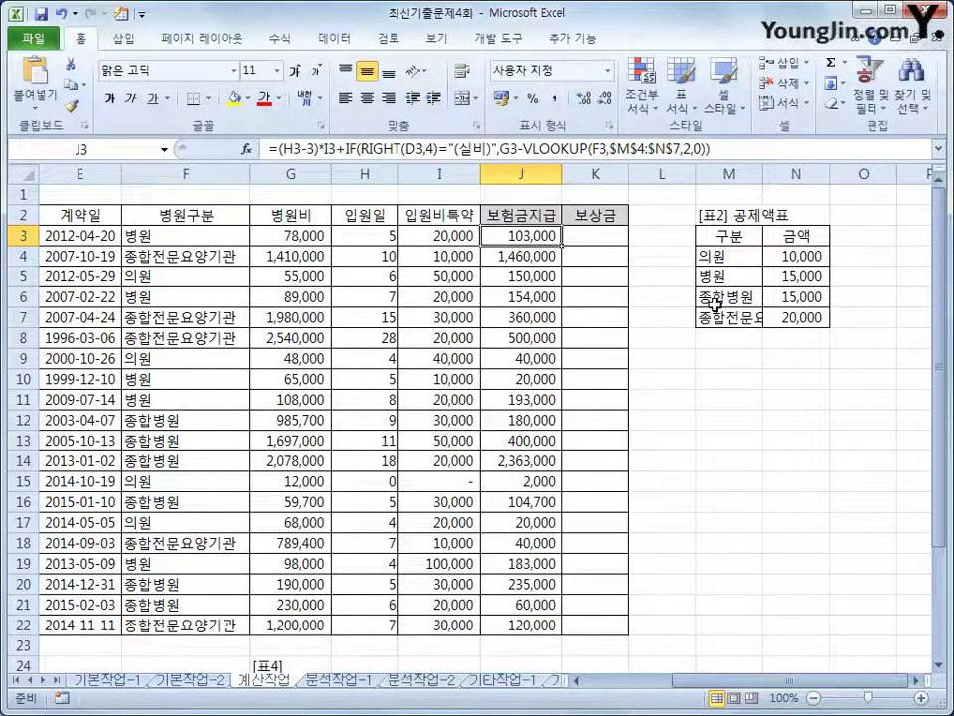
Open the Visual Basic editor and insert a new module into the 최신기출문제4회.xlsm project
left_click(497, 38)
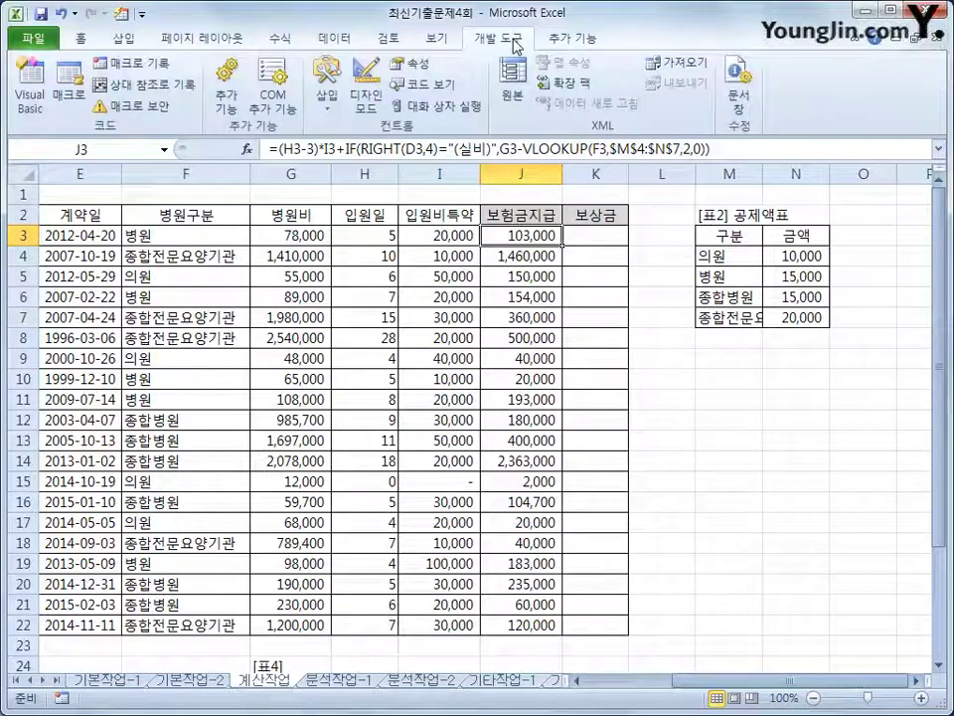
left_click(44, 118)
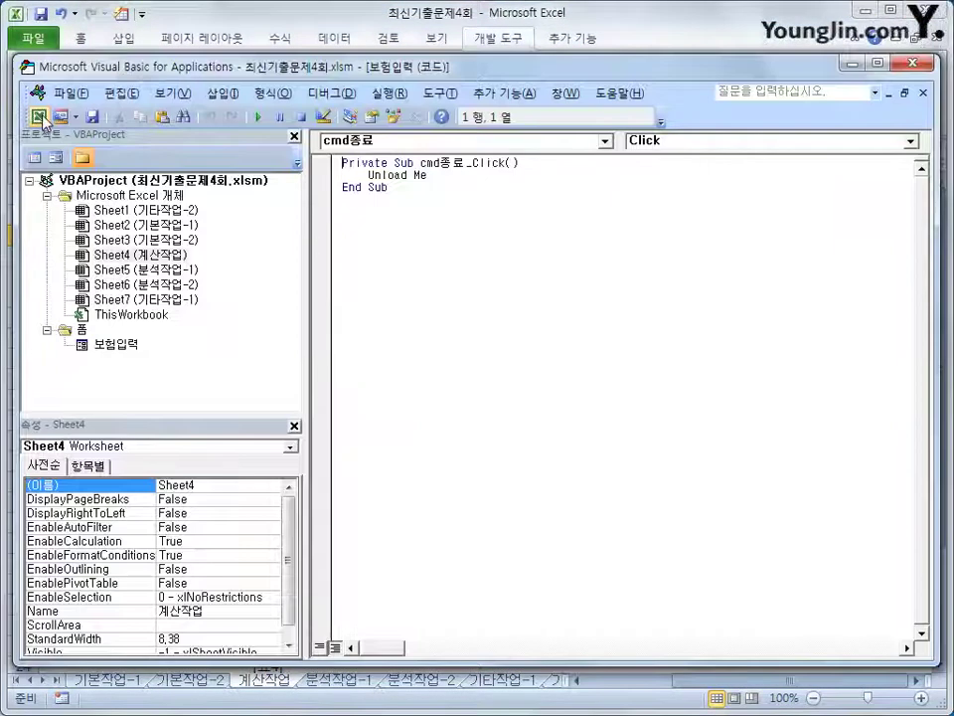
left_click(221, 93)
left_click(244, 156)
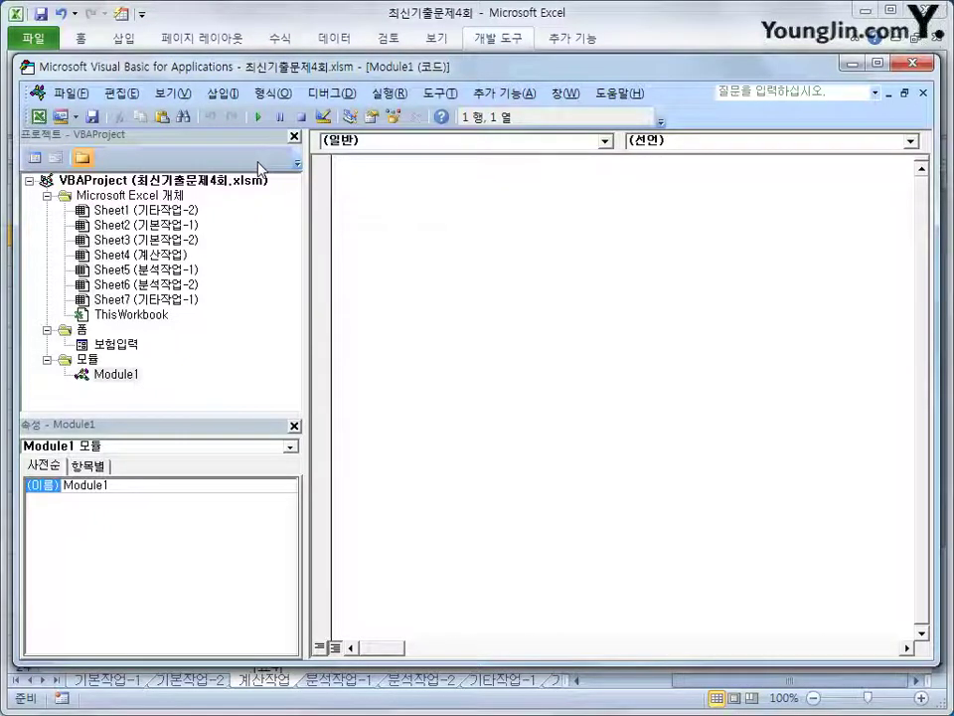
Declare the public function fn보상금 with the arguments 관계 and 병원비 in the new module
type("public fun")
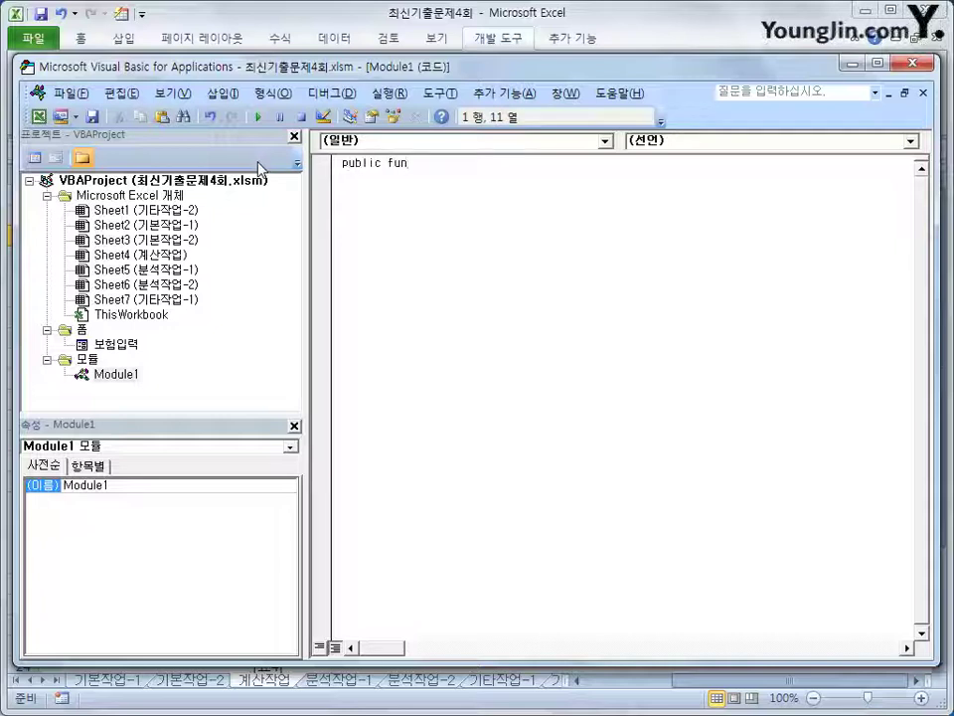
type("ction fn")
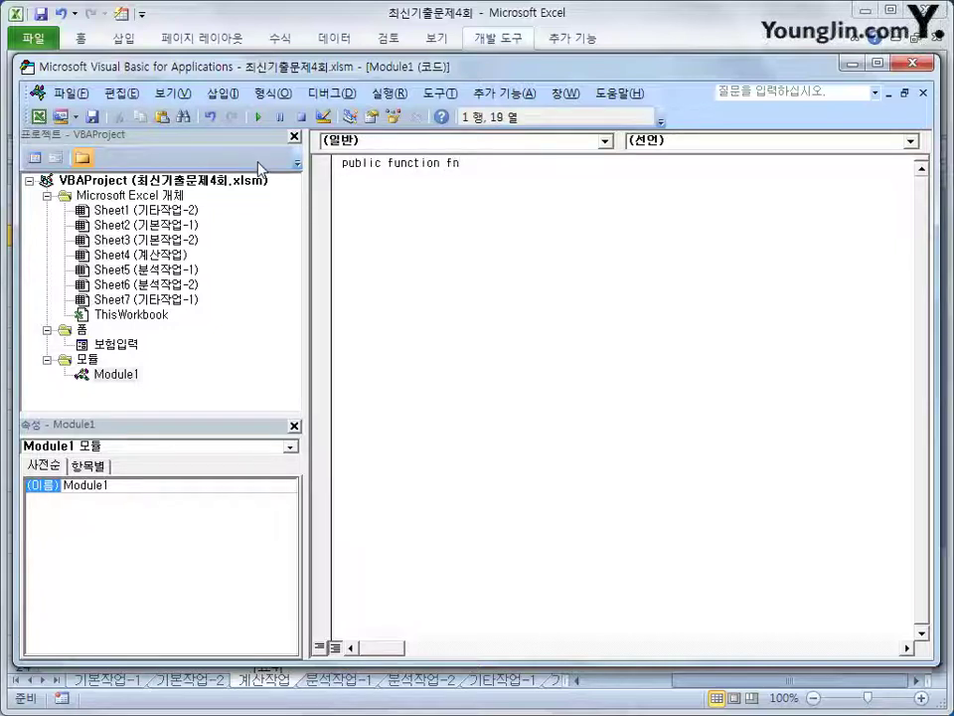
type("보상금(")
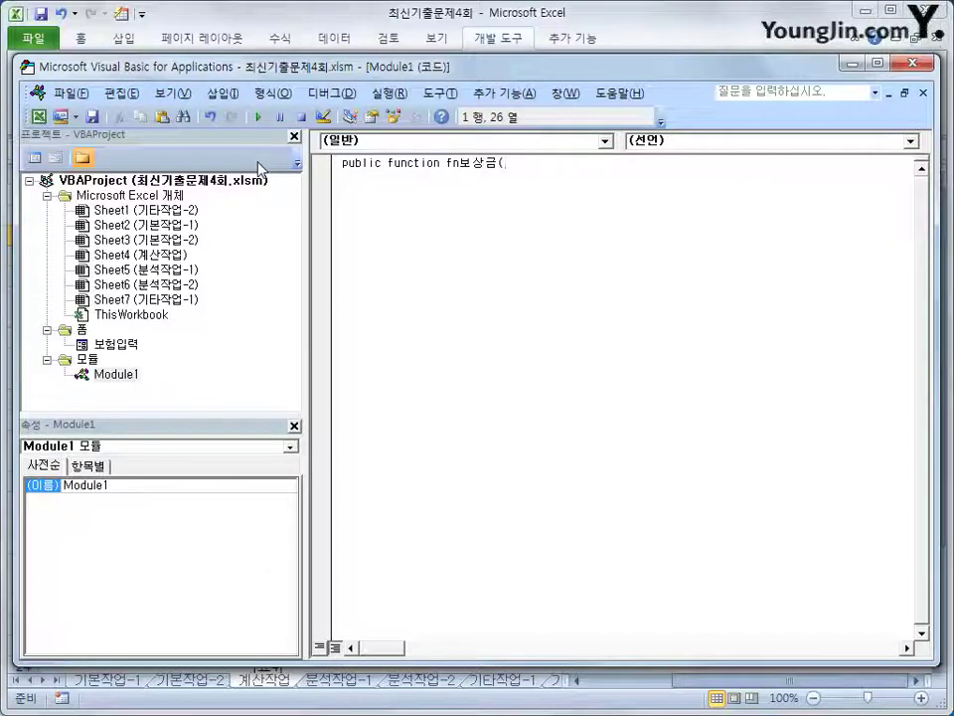
type("관계, 병")
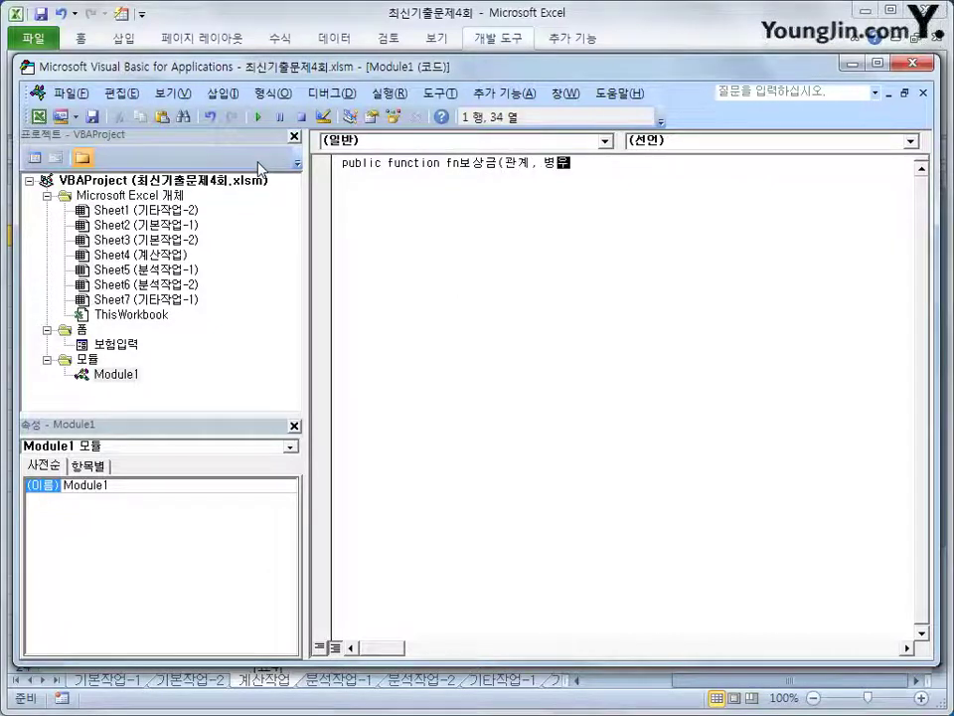
type("원비)")
key("Return")
key("Return")
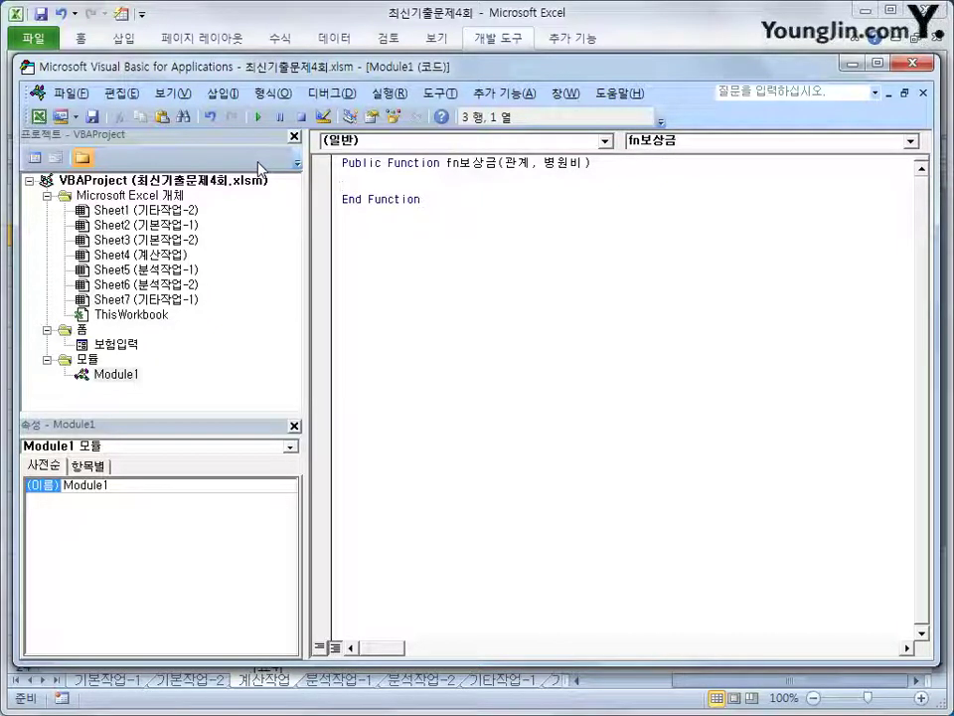
Begin the function body with an If line testing whether 관계 is "본인" or "배우자"
type("if ")
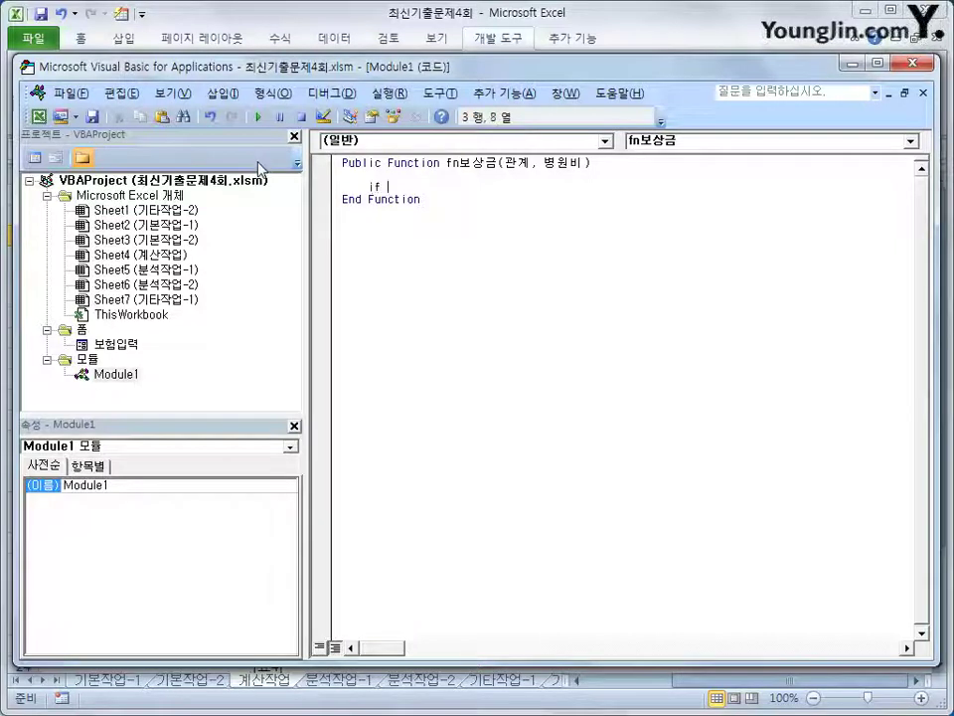
type("r")
type("계 ")
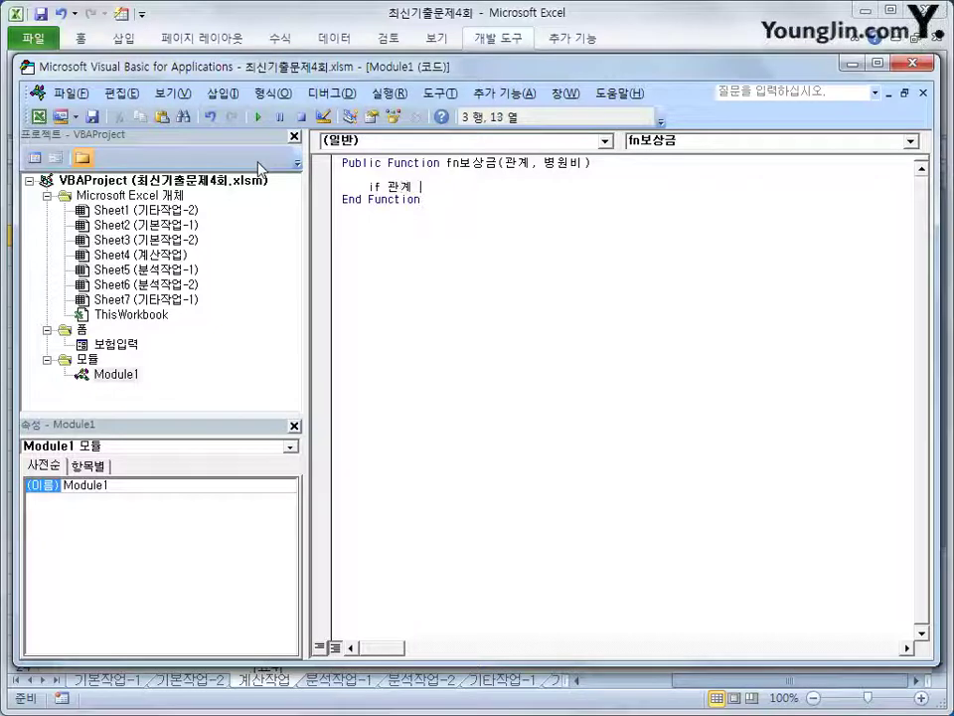
type("qhsd")
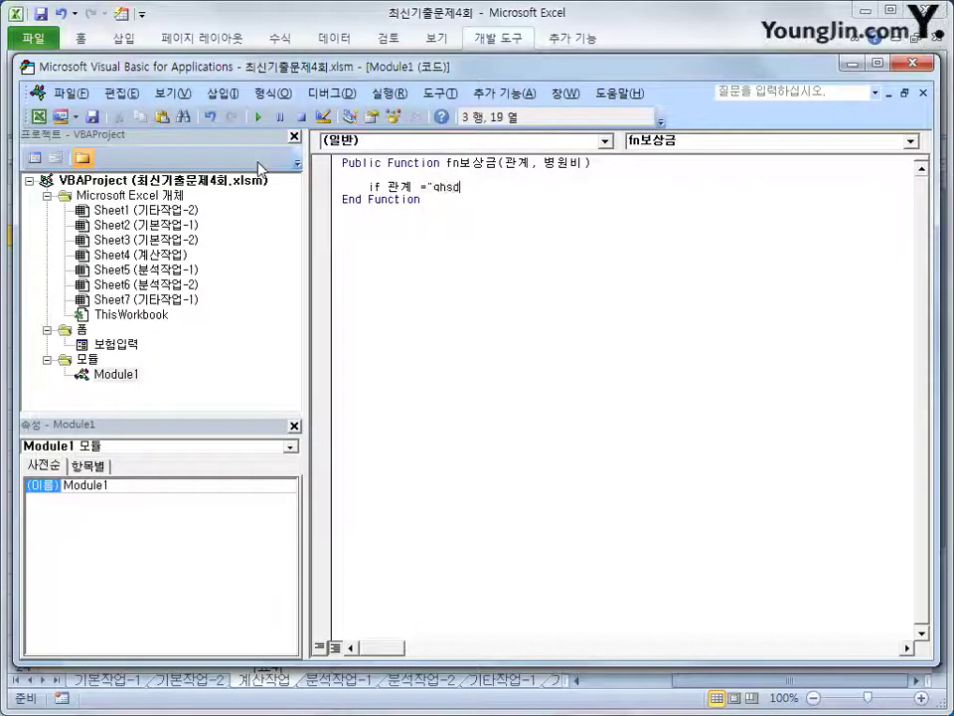
key("BackSpace")
key("BackSpace")
key("BackSpace")
key("BackSpace")
type("본인")
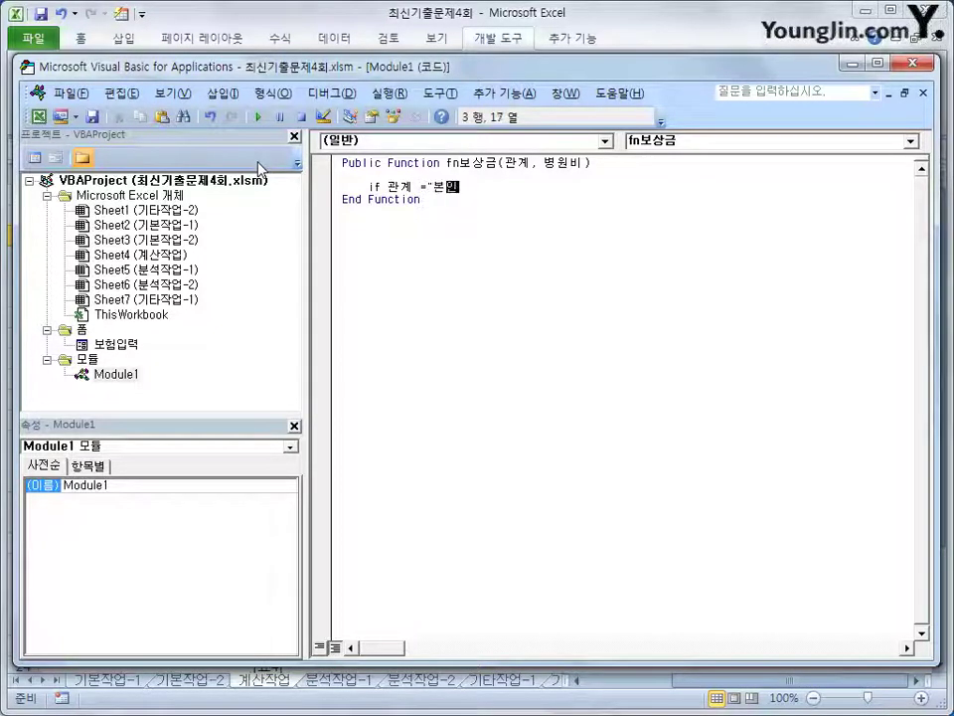
type("\" or ")
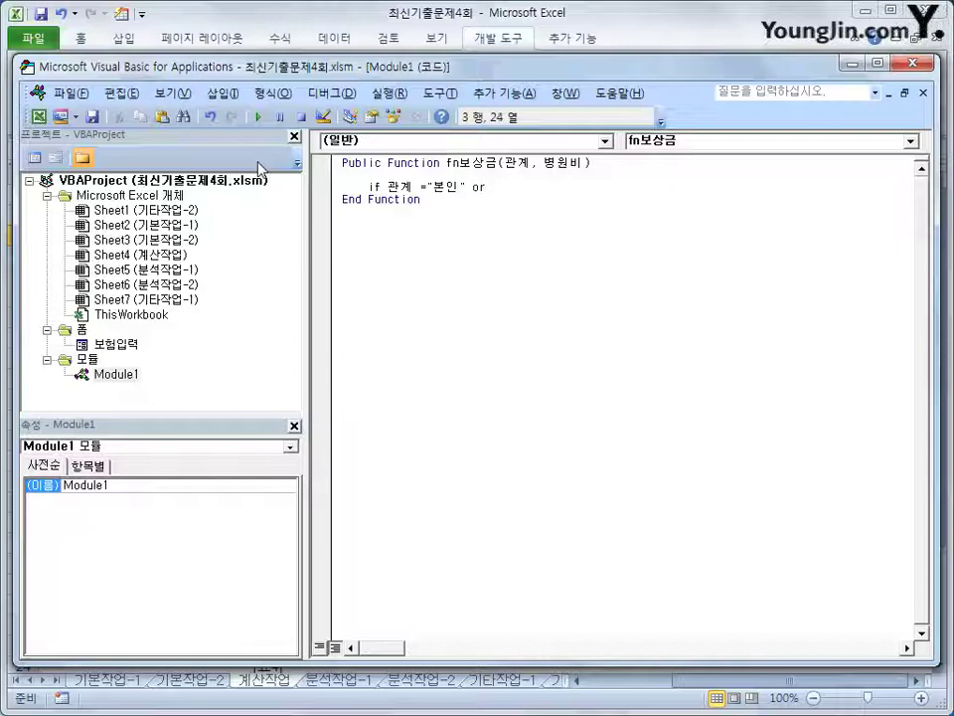
type("관계 =")
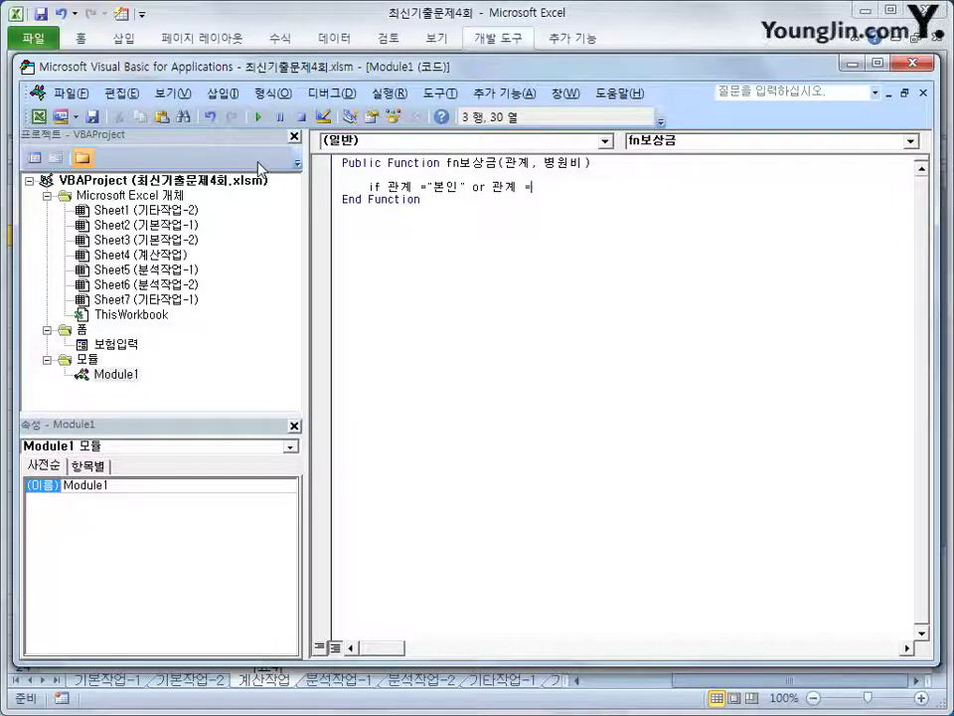
type("\"배우자\" ")
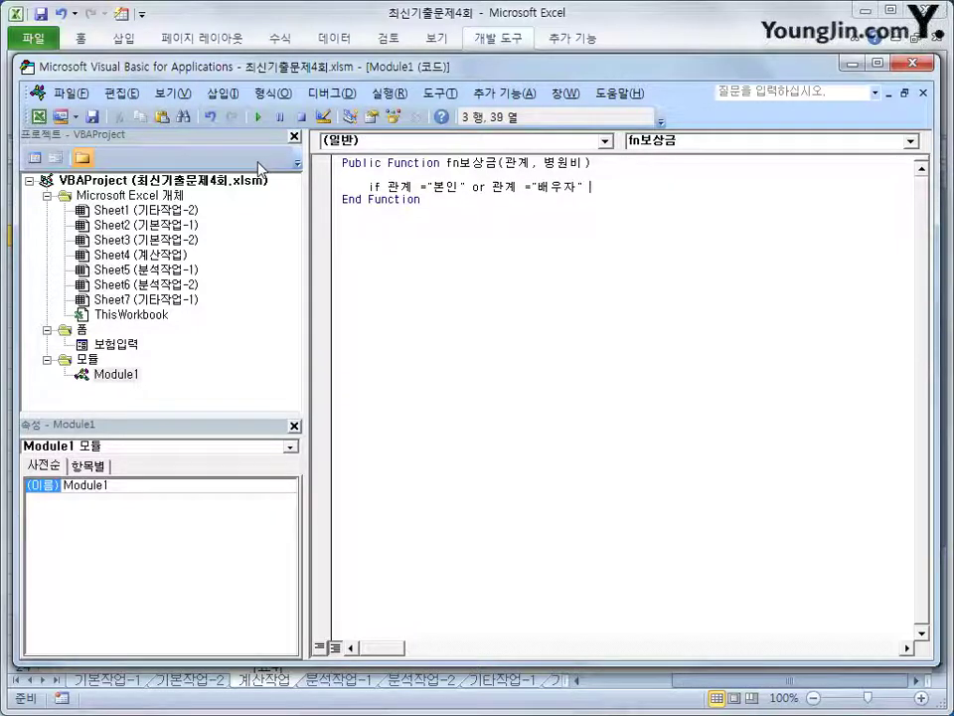
type("then")
key("Return")
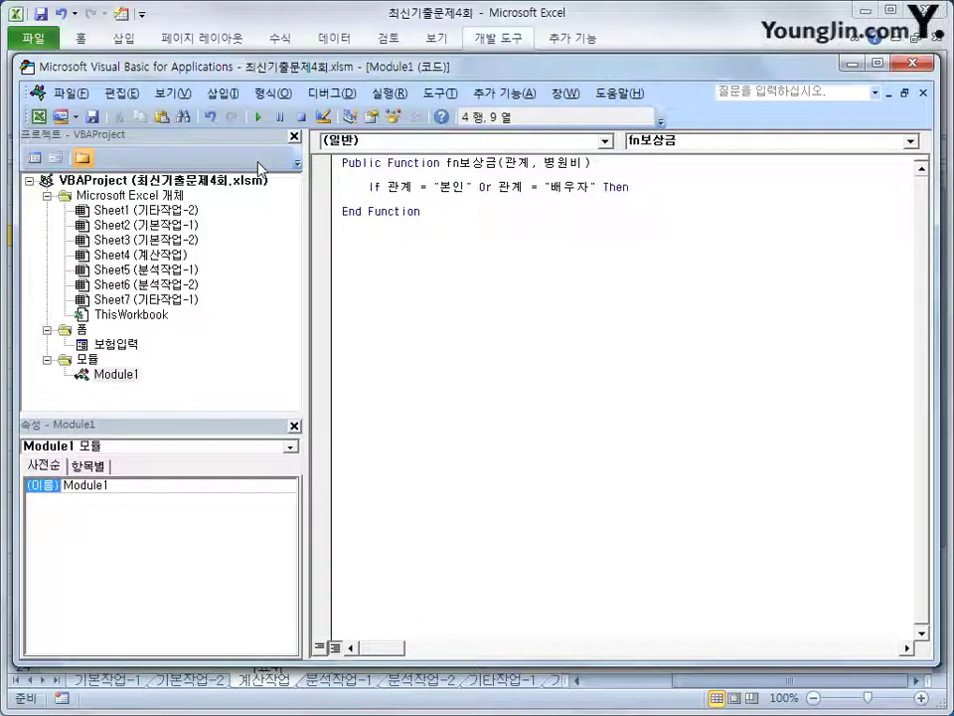
In the Then branch, assign 병원비 * 0.9 to fn보상금
type("fn")
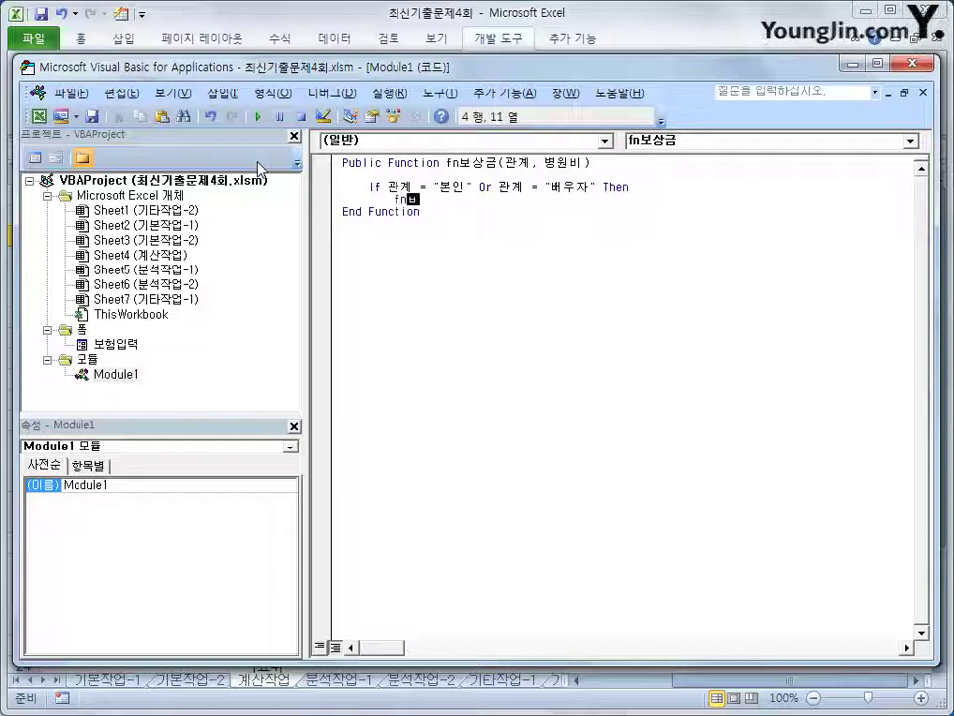
type("보상금 = ")
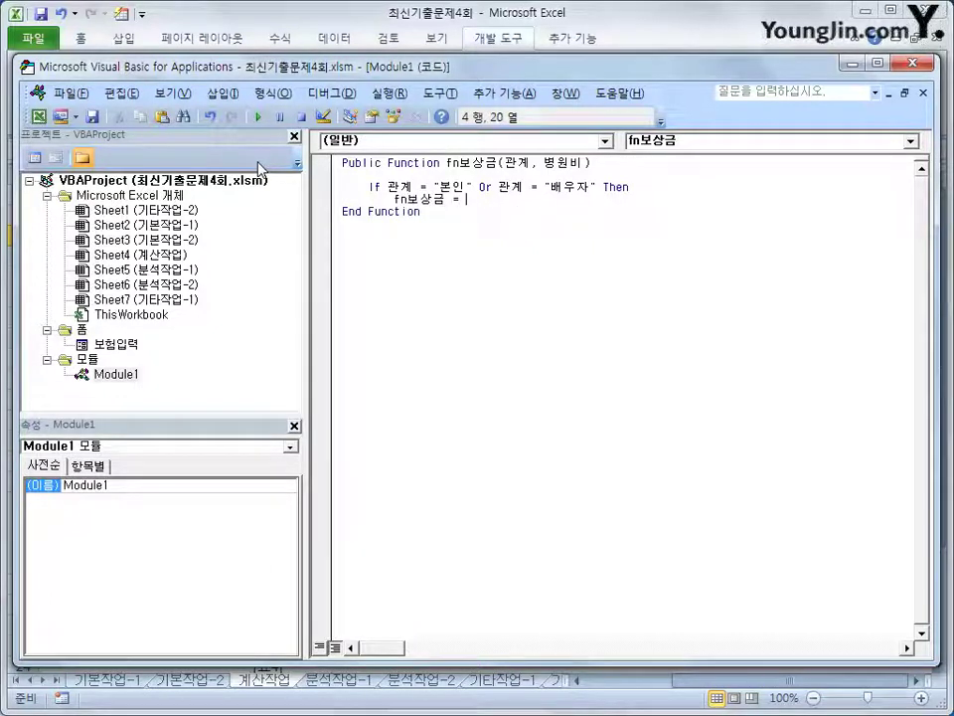
type("병원비 * 0.9")
key("Return")
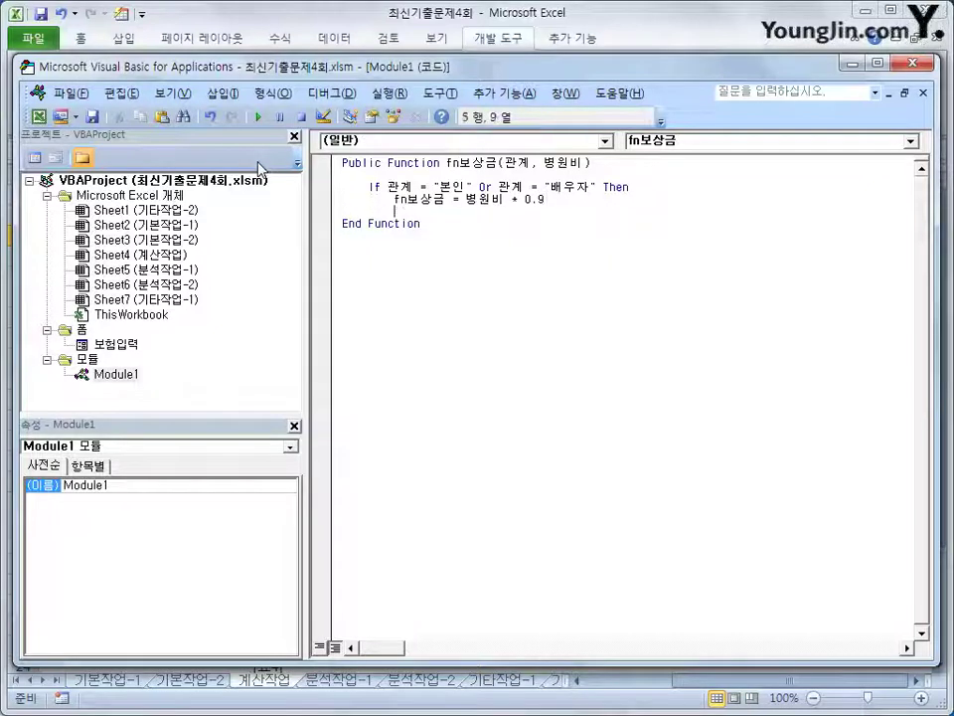
Add an Else branch that assigns 병원비 * 0.5 to fn보상금, leaving an outdented new line below it
key("BackSpace")
type("else")
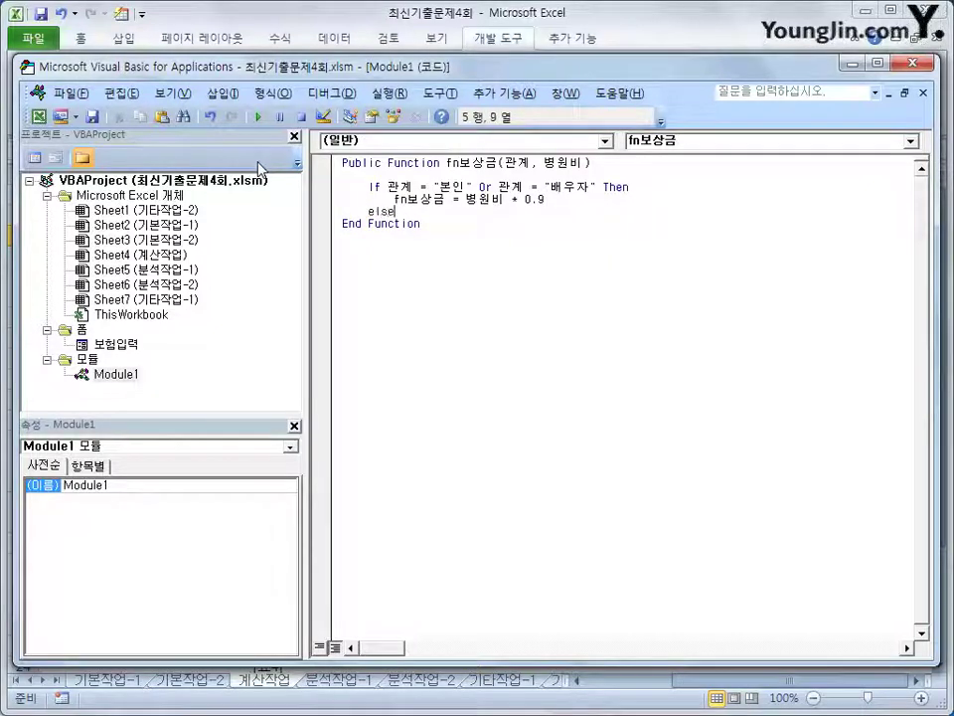
key("Return")
key("Tab")
type("fn보")
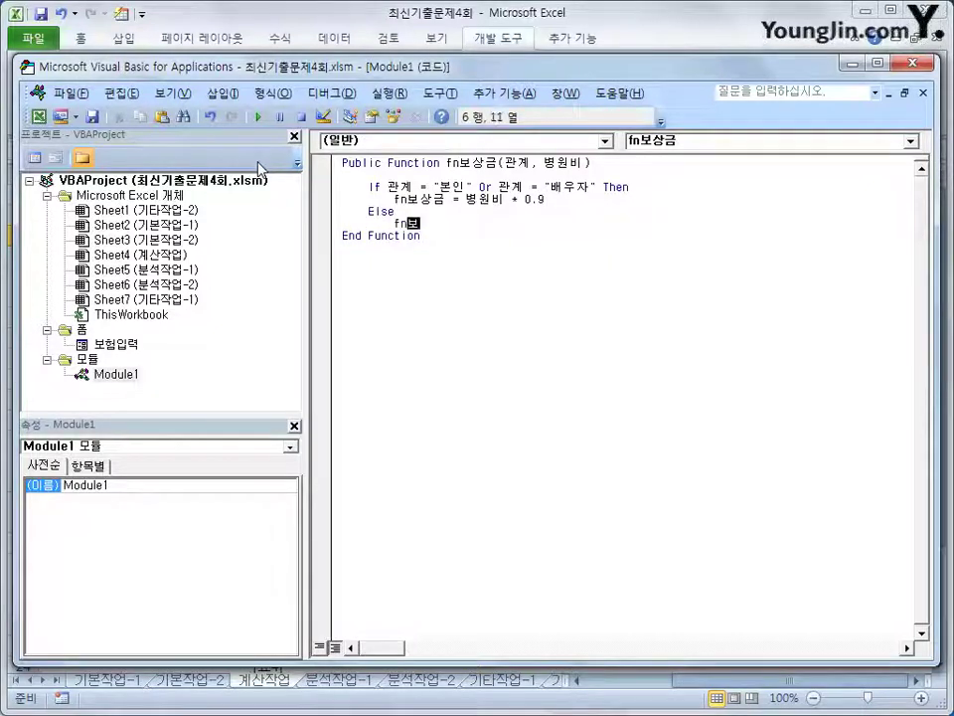
type("상금 =")
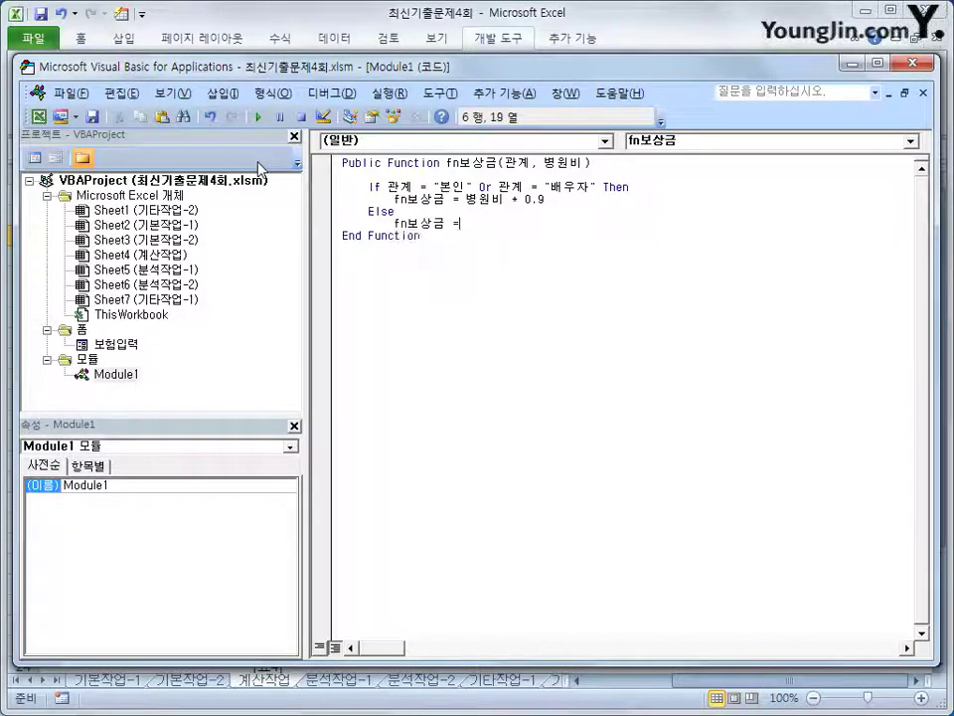
type(" 병원")
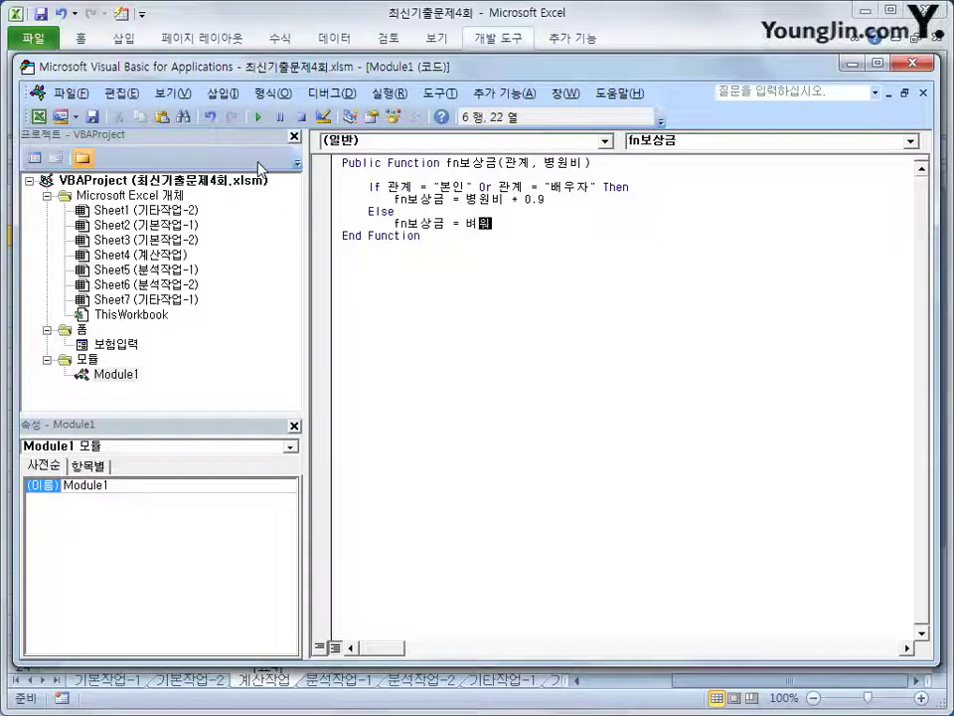
type("비 ")
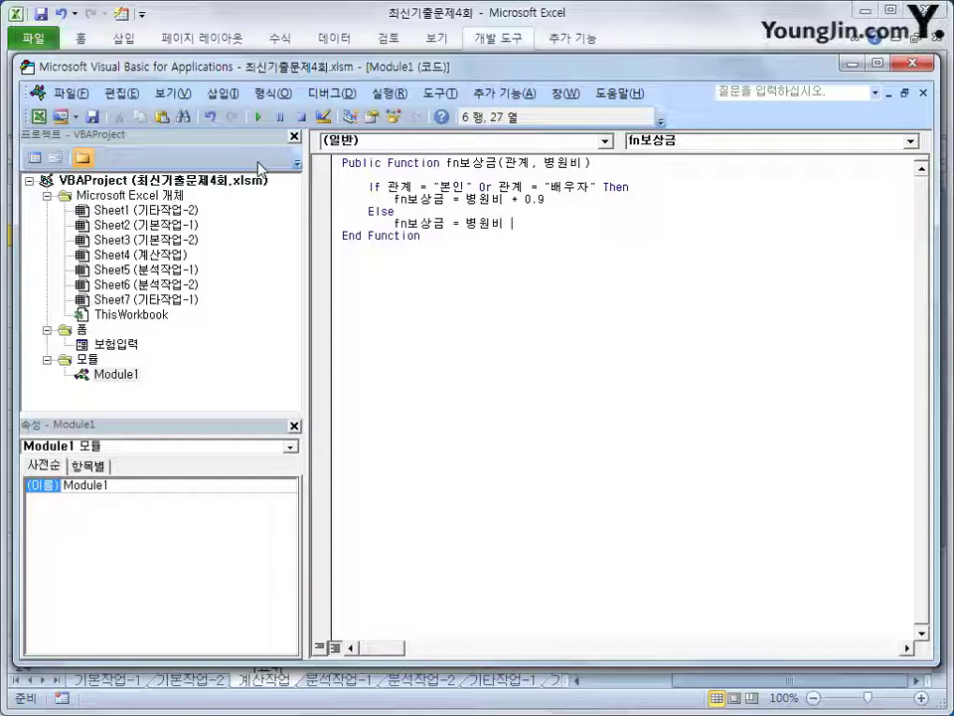
type("* 0.5")
key("Return")
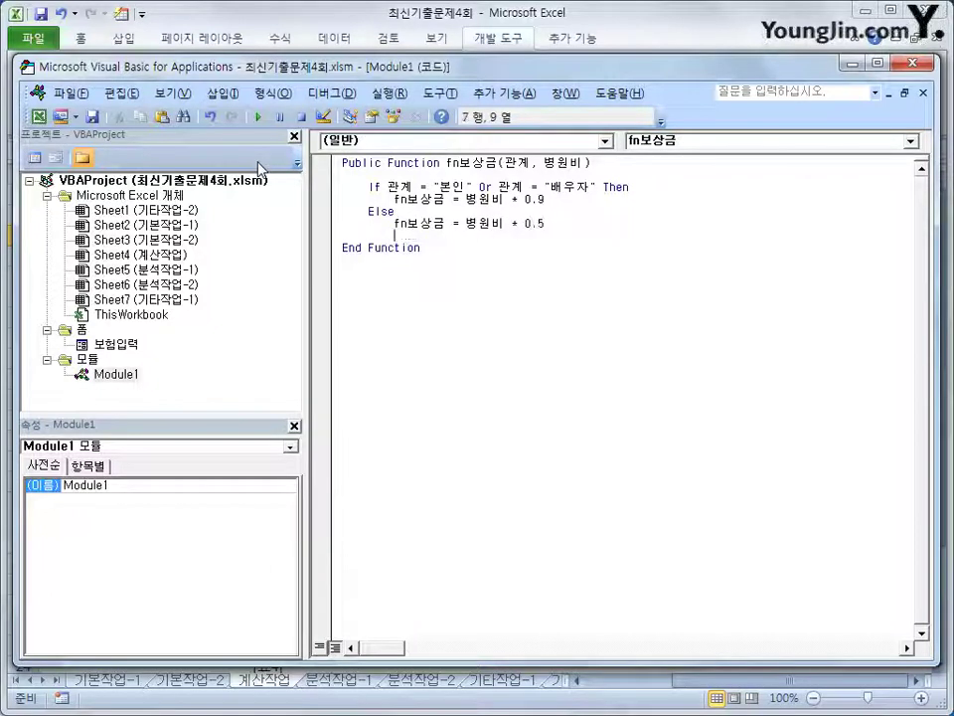
key("BackSpace")
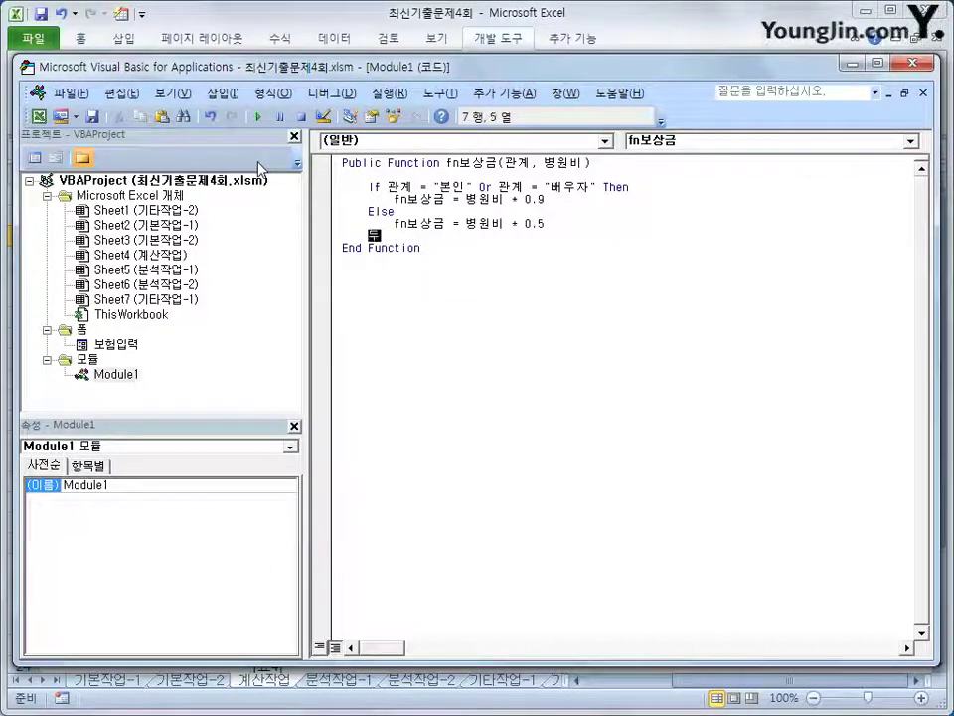
Close the If block of fn보상금 with End If and close the code editor to return to the worksheet
key("BackSpace")
type("end if")
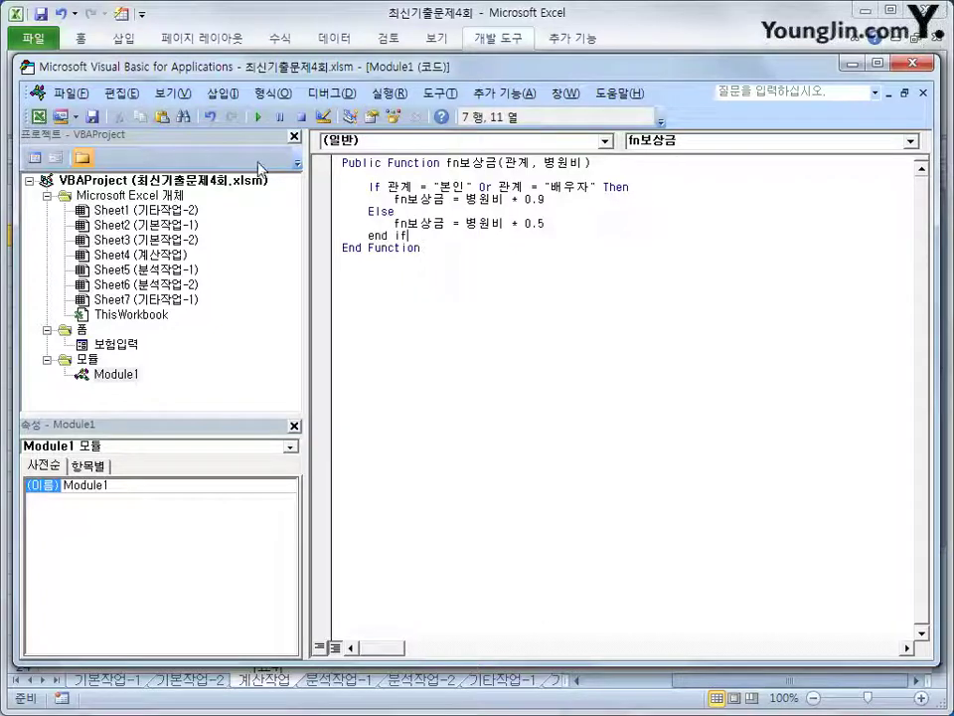
key("Return")
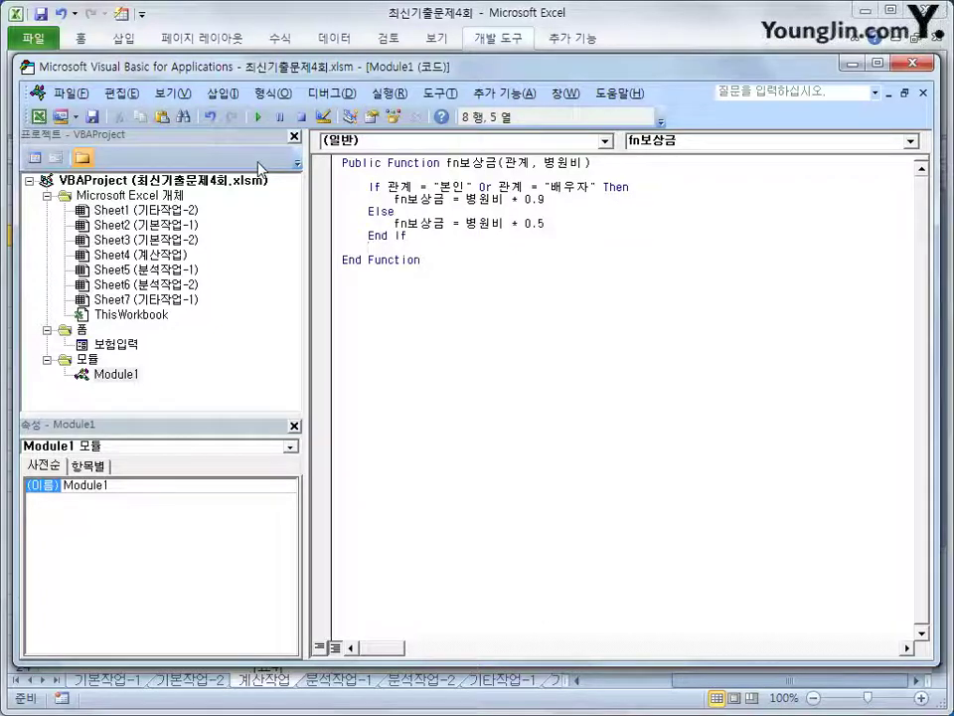
left_click(905, 67)
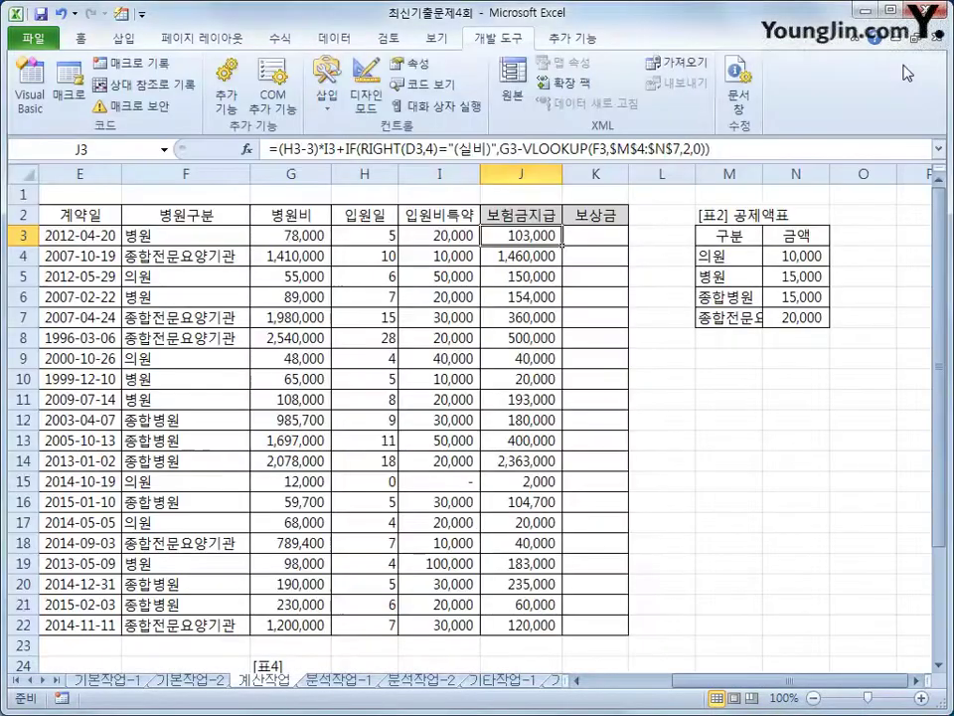
In K3, insert the user-defined function fn보상금 with C3 as the 관계 argument and G3 as the 병원비 argument
left_click(604, 241)
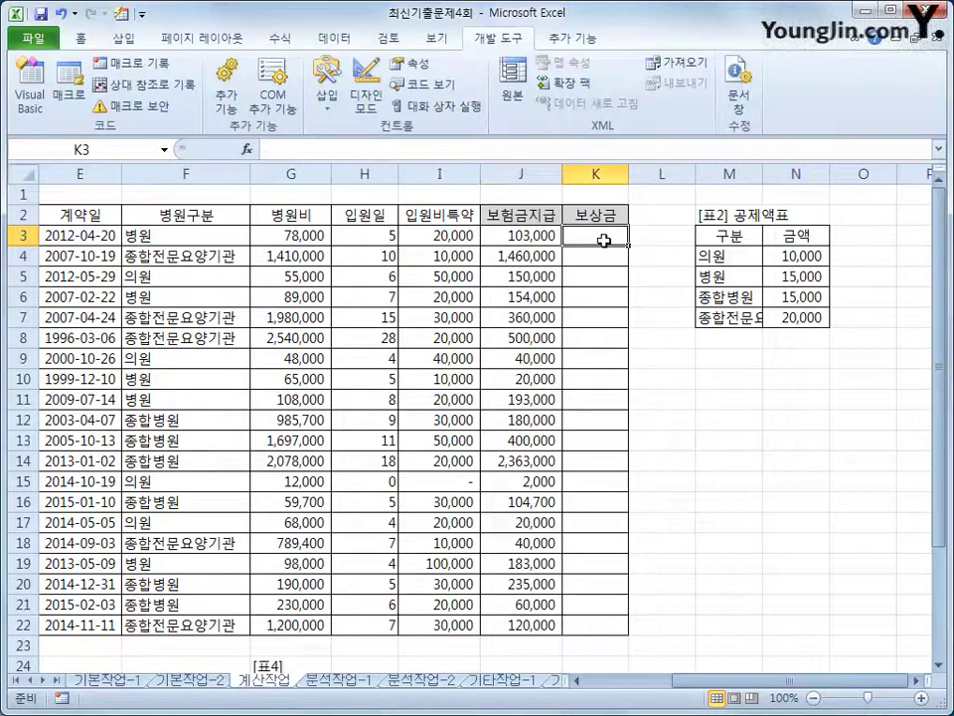
left_click(246, 151)
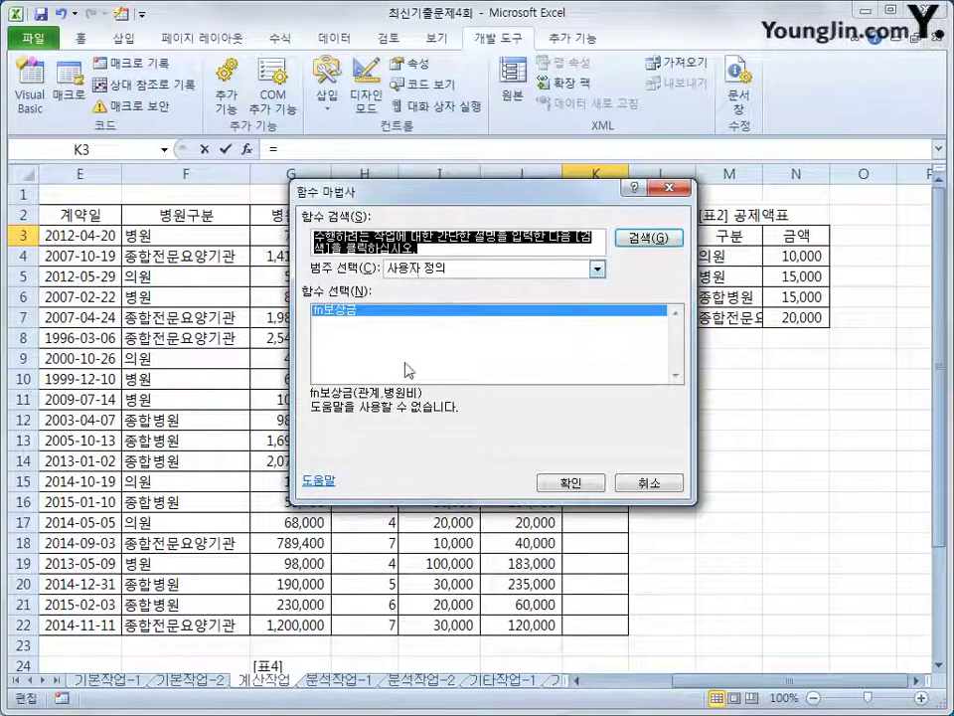
left_click(362, 312)
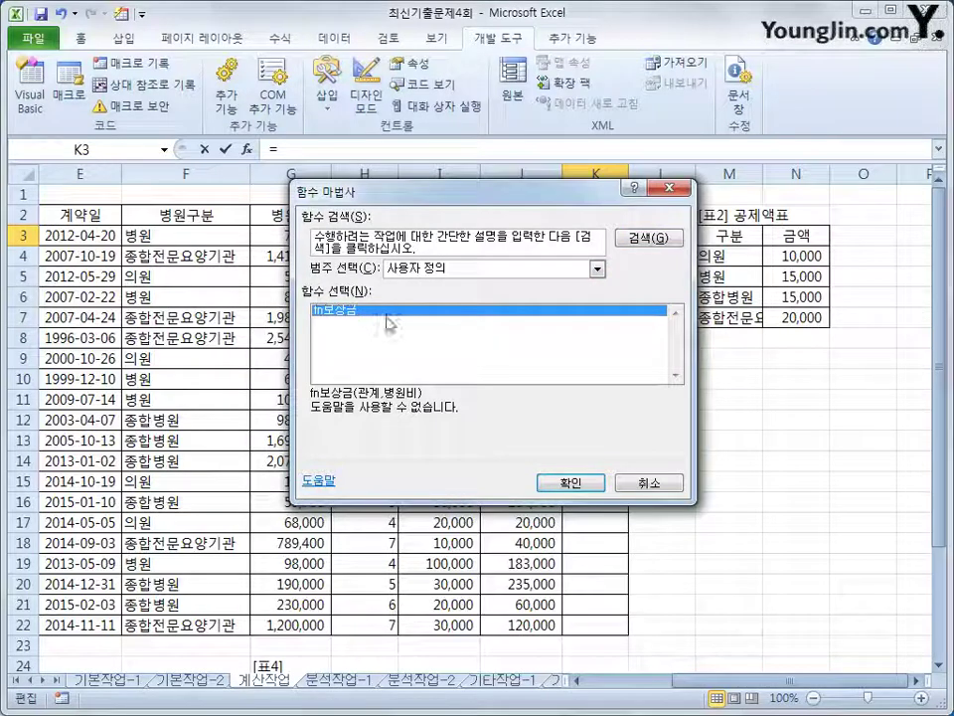
left_click(569, 482)
left_click_drag(467, 403, 477, 490)
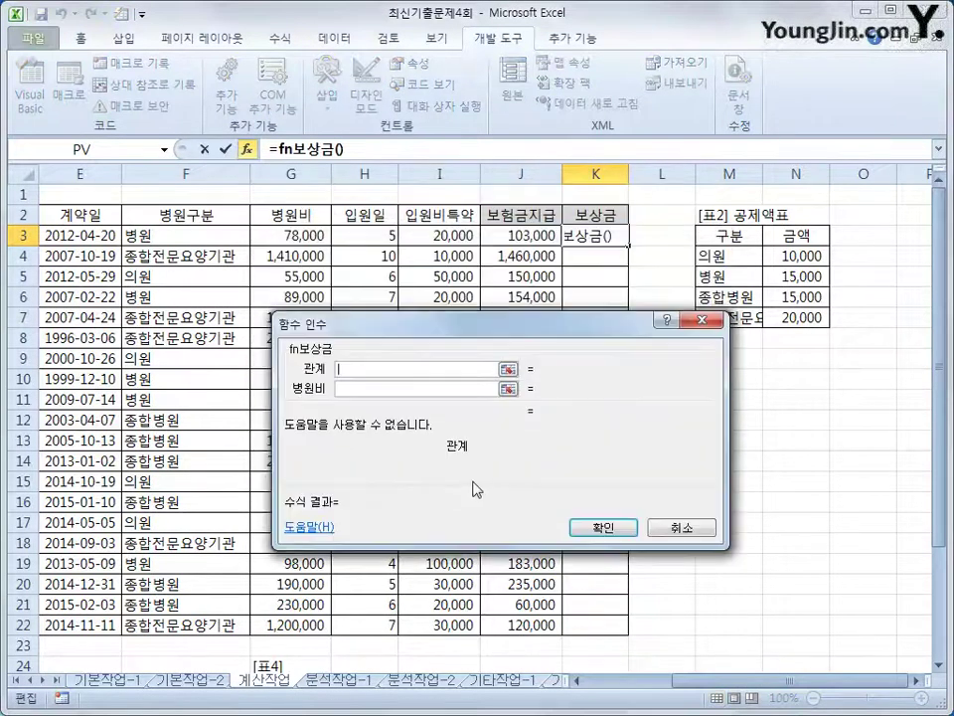
left_click_drag(709, 686, 639, 684)
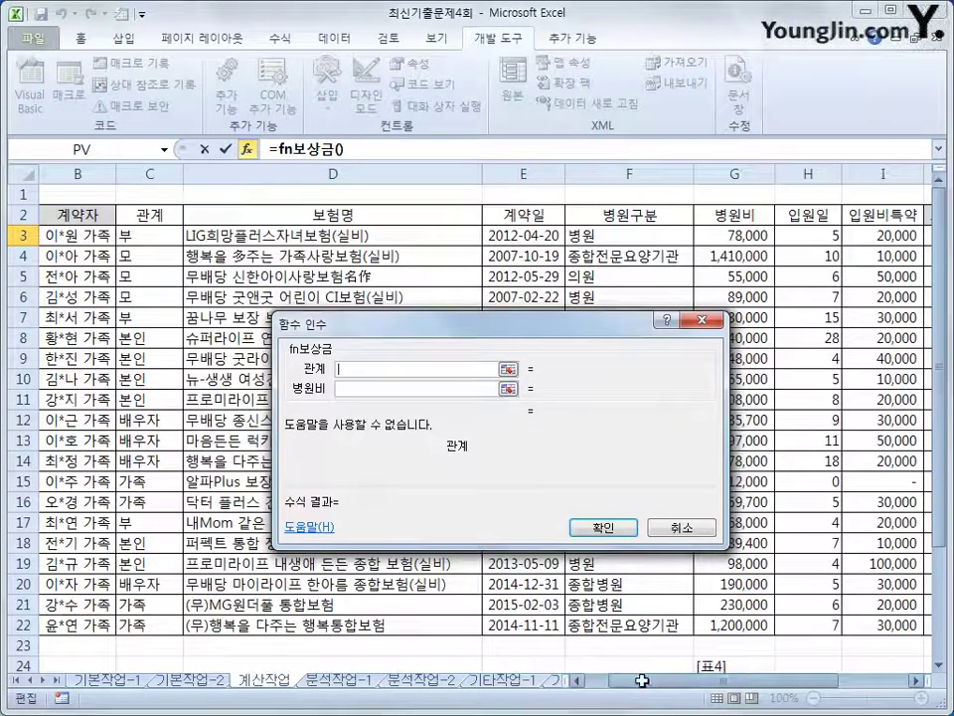
left_click(164, 236)
left_click(377, 389)
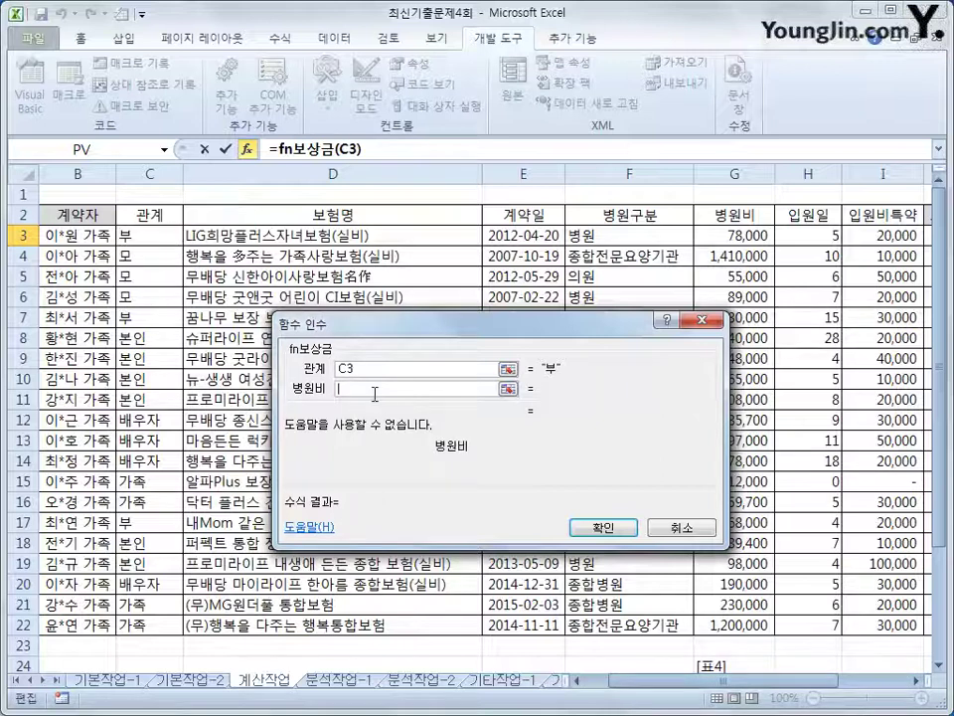
left_click(735, 237)
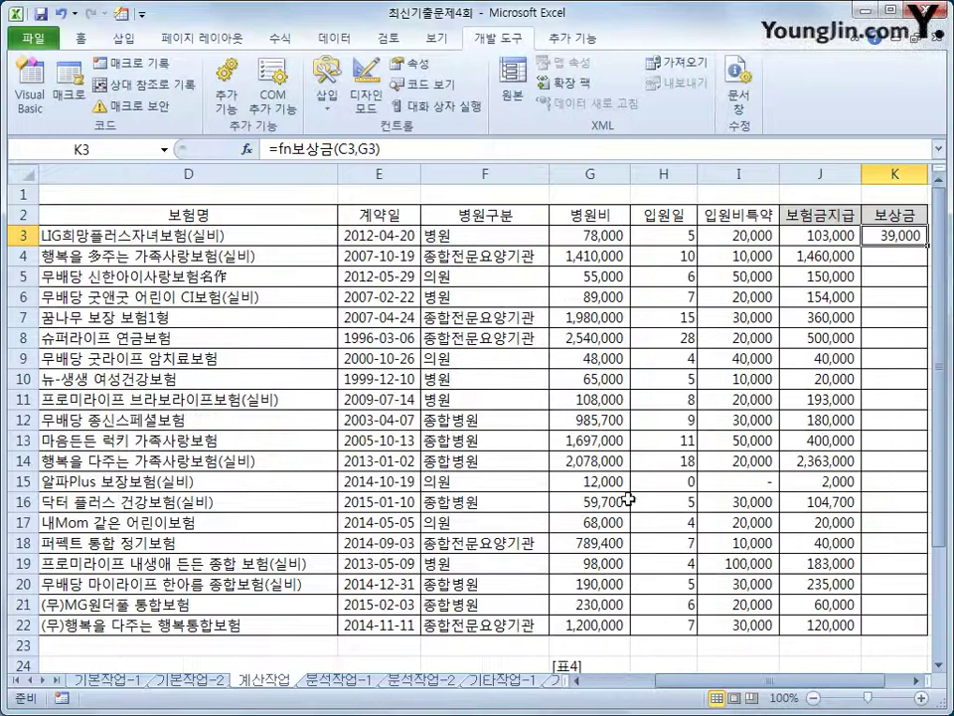
Fill the K3 formula down to K22 and autofit the width of column K
double_click(927, 246)
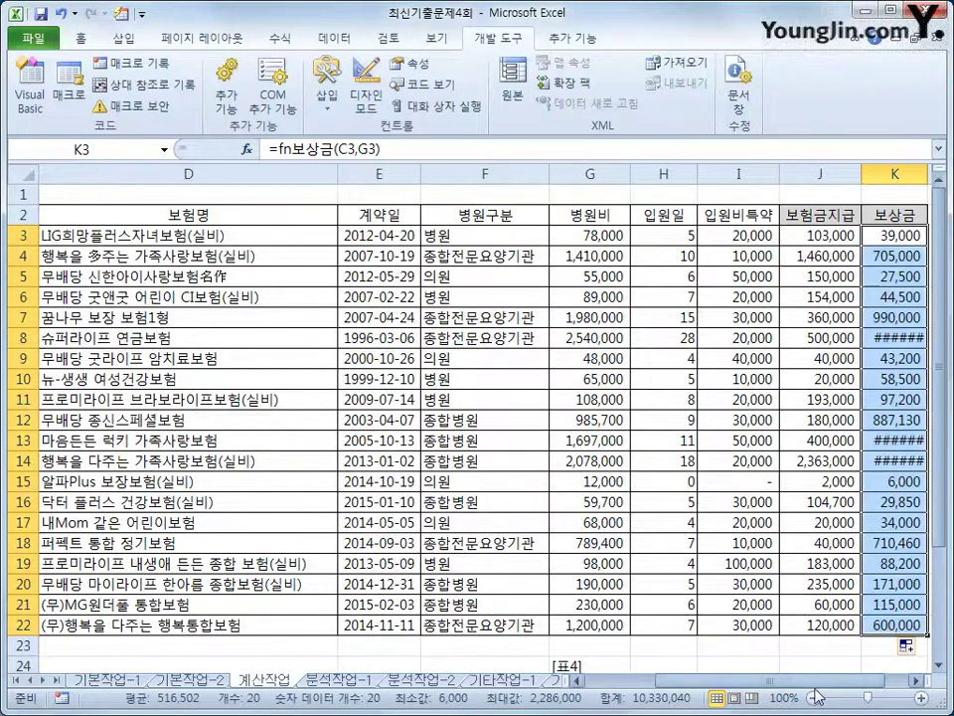
scroll(616, 512, "right", 1)
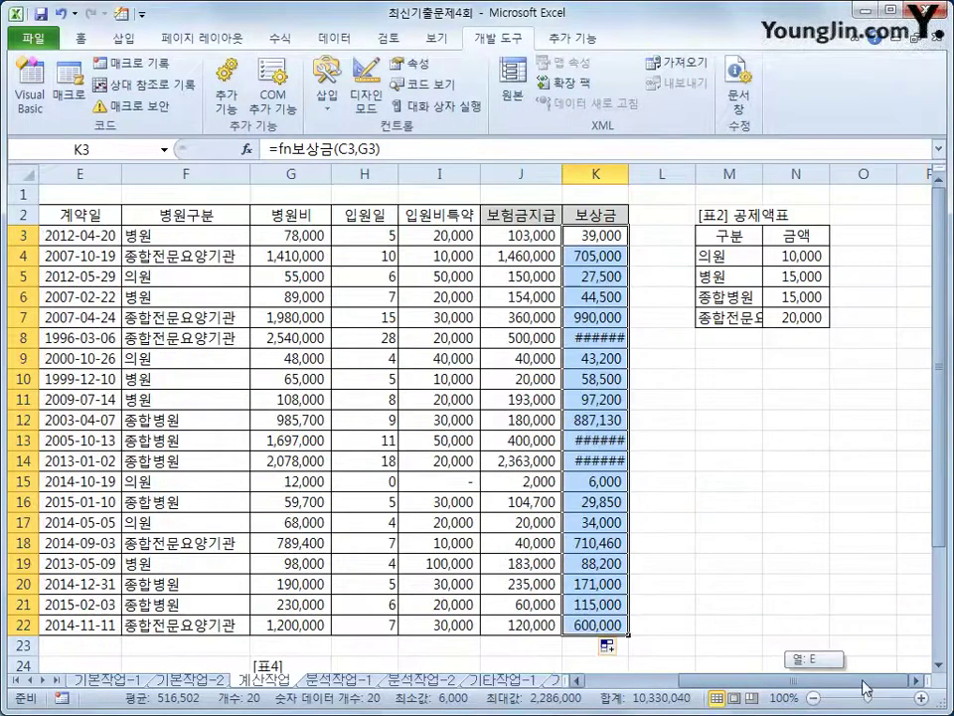
double_click(628, 173)
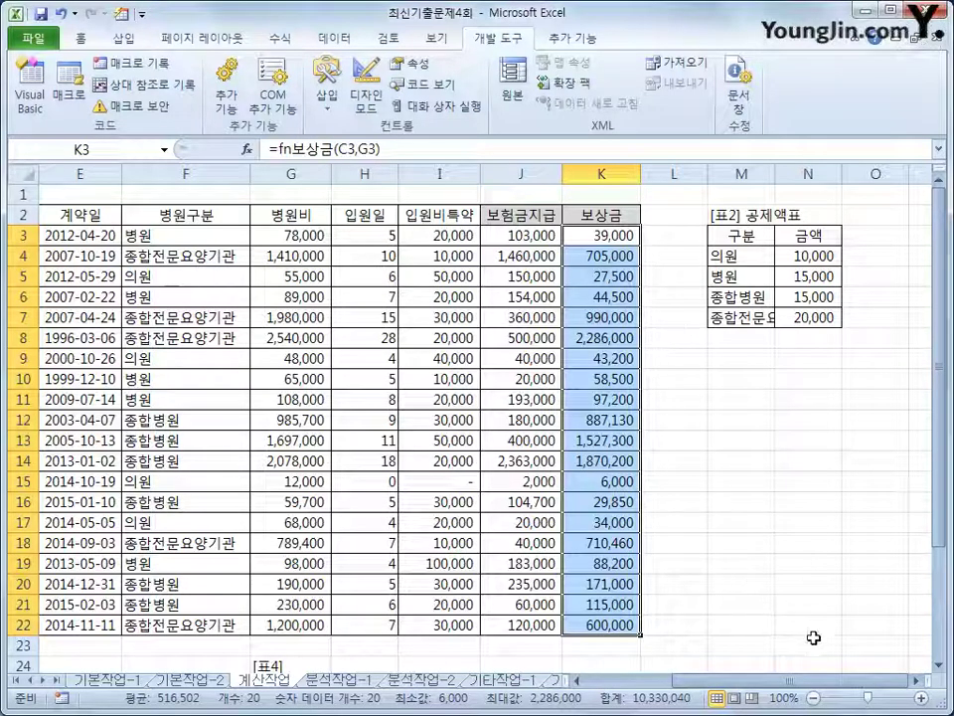
Start a TEXT formula in B26, the 부 row and 의원 column cell of 표3
left_click_drag(836, 681, 815, 684)
scroll(606, 532, "down", 4)
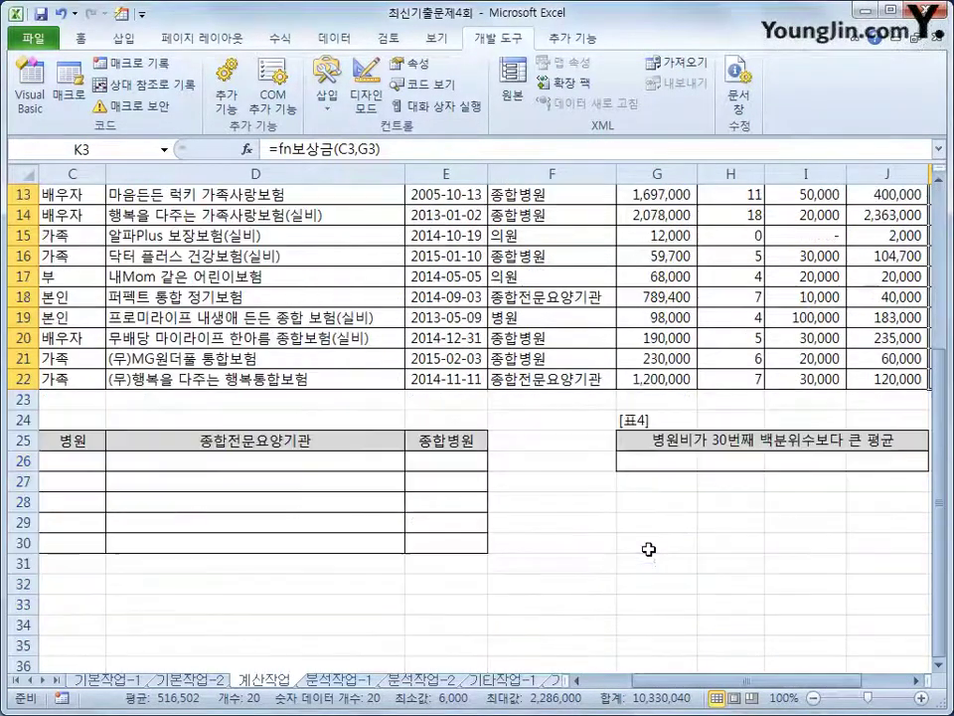
left_click_drag(660, 686, 602, 679)
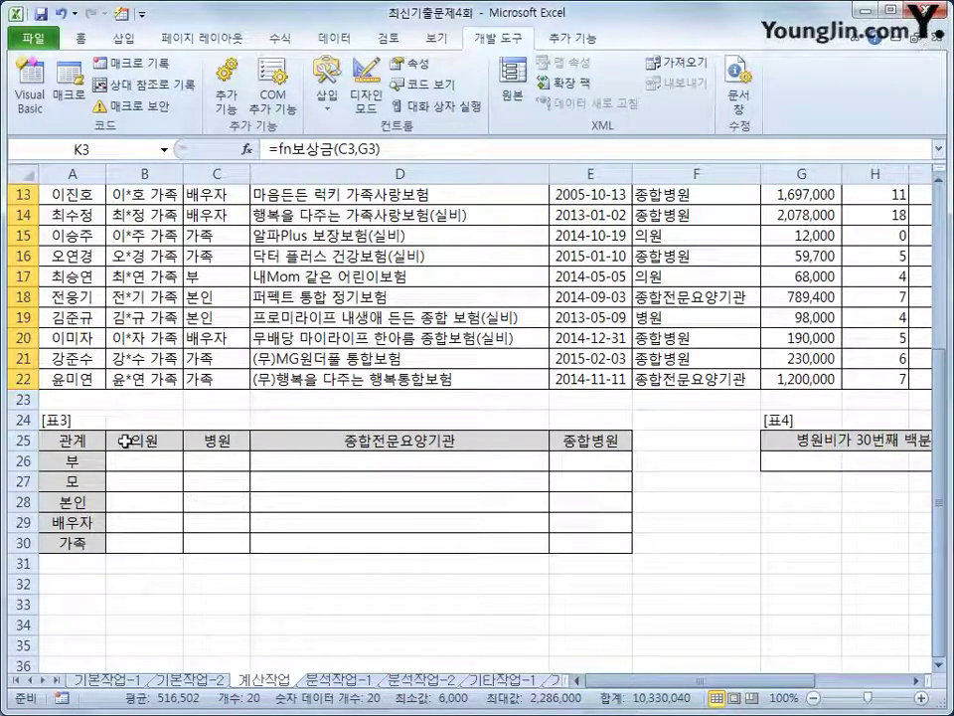
left_click_drag(151, 439, 565, 439)
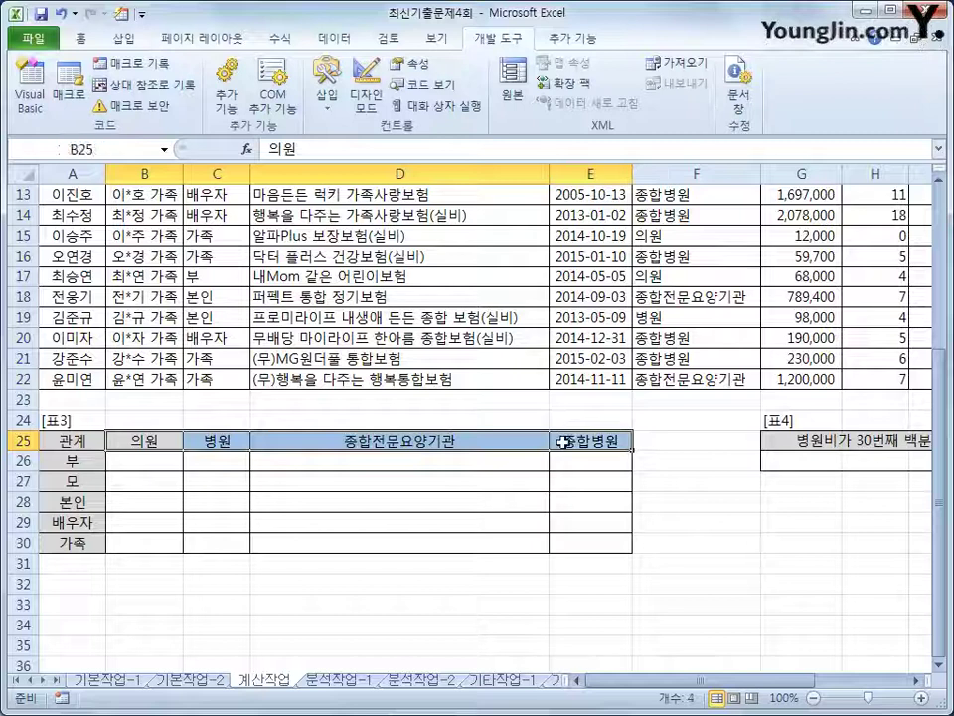
left_click_drag(136, 464, 568, 543)
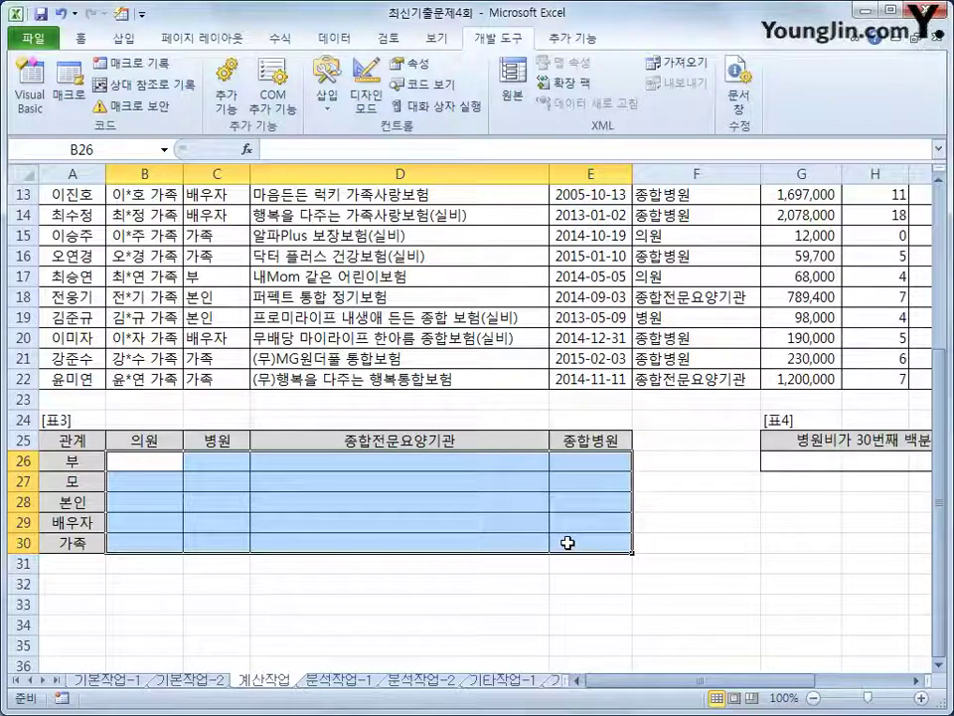
left_click(151, 462)
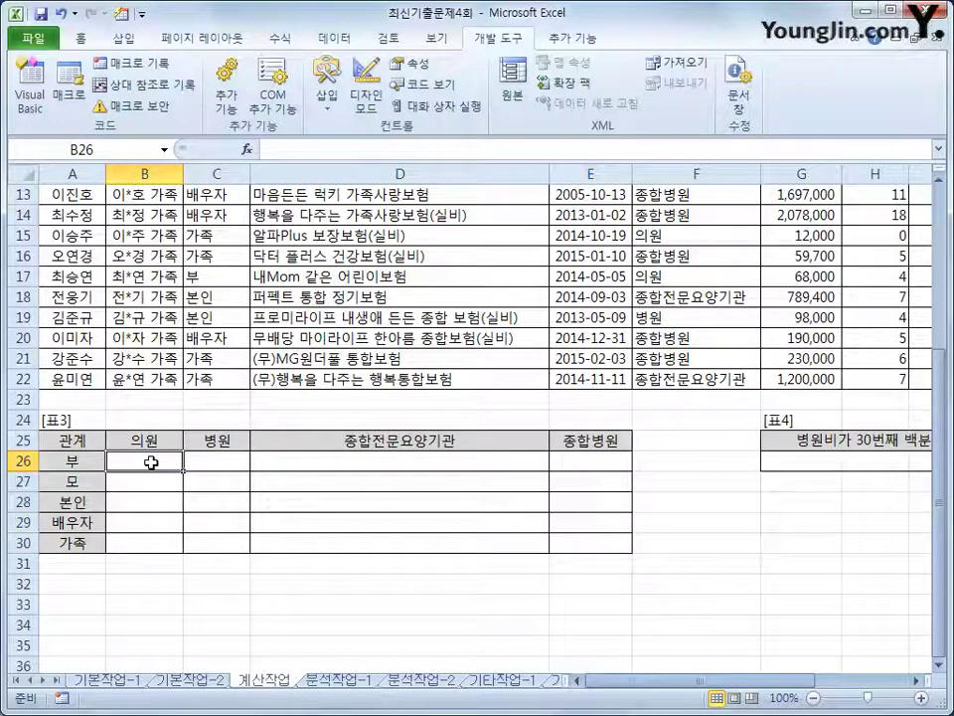
type("=")
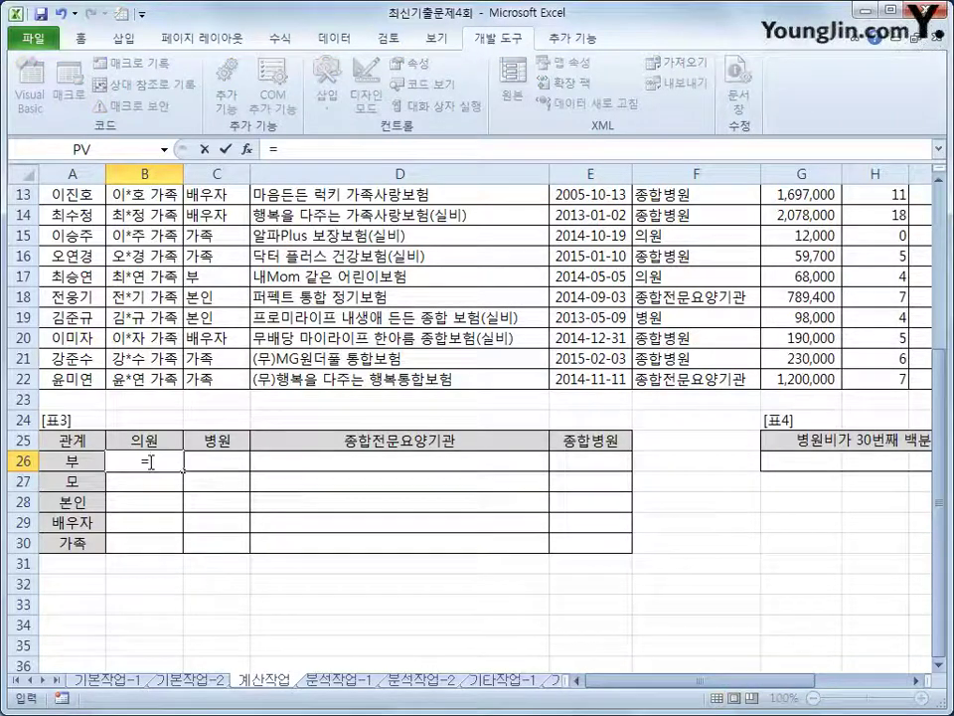
type("tex")
key("Tab")
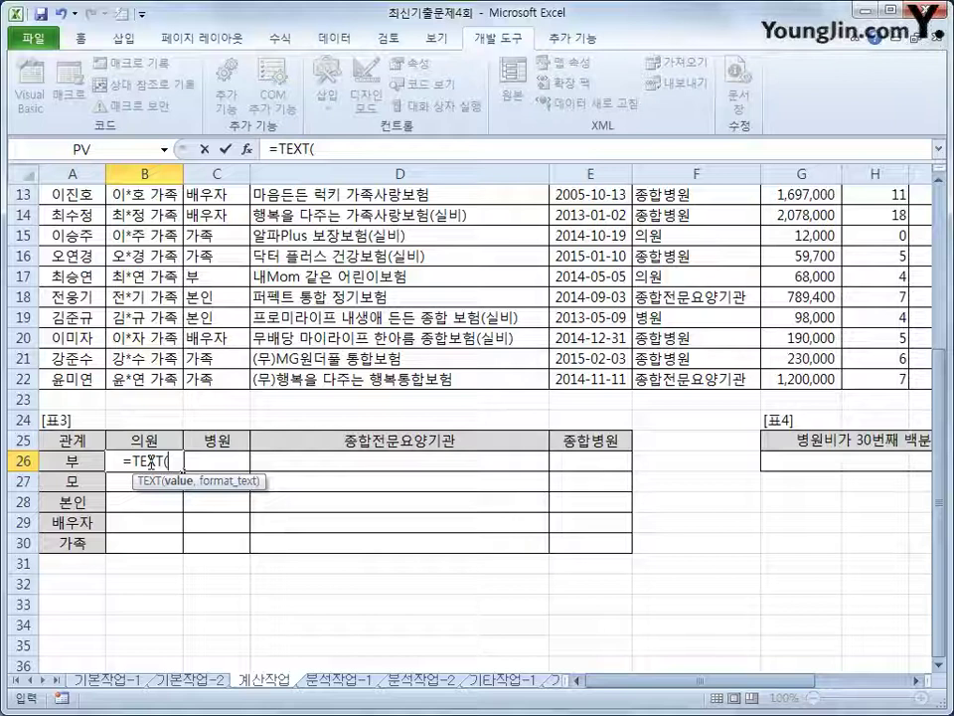
Leave the TEXT value argument empty, set its format argument to "0 건" and close the parenthesis
type(",")
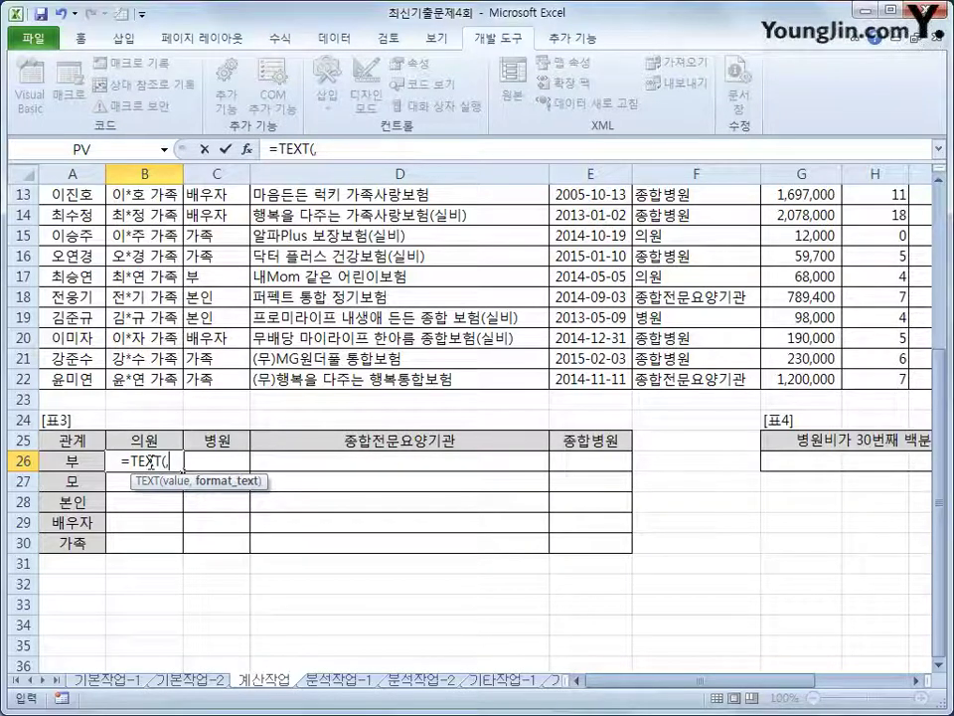
type("\"")
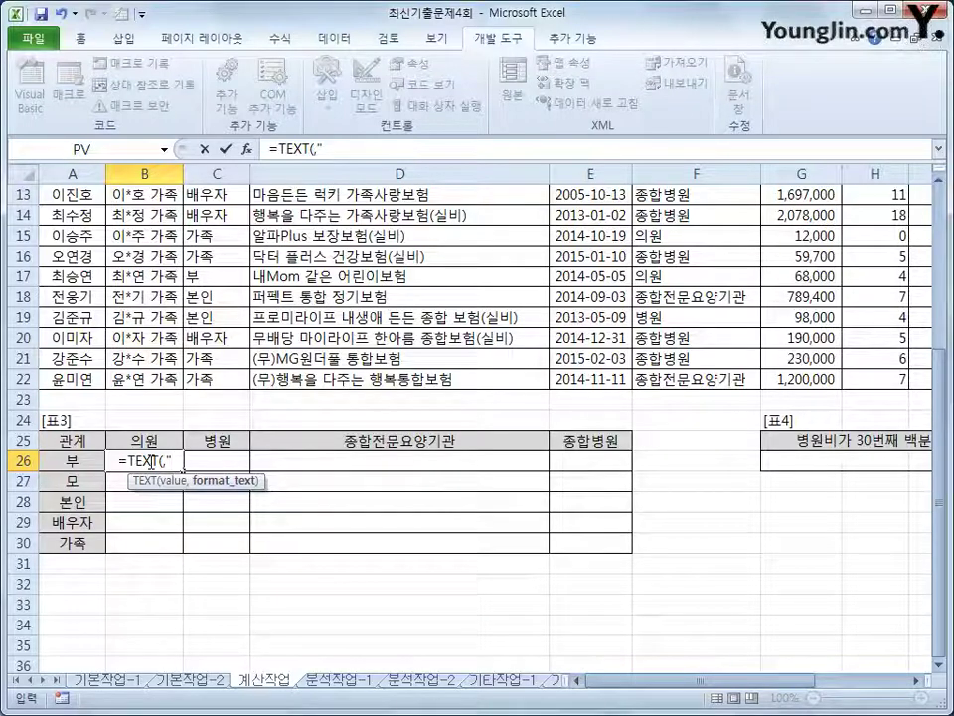
type("0 rjs")
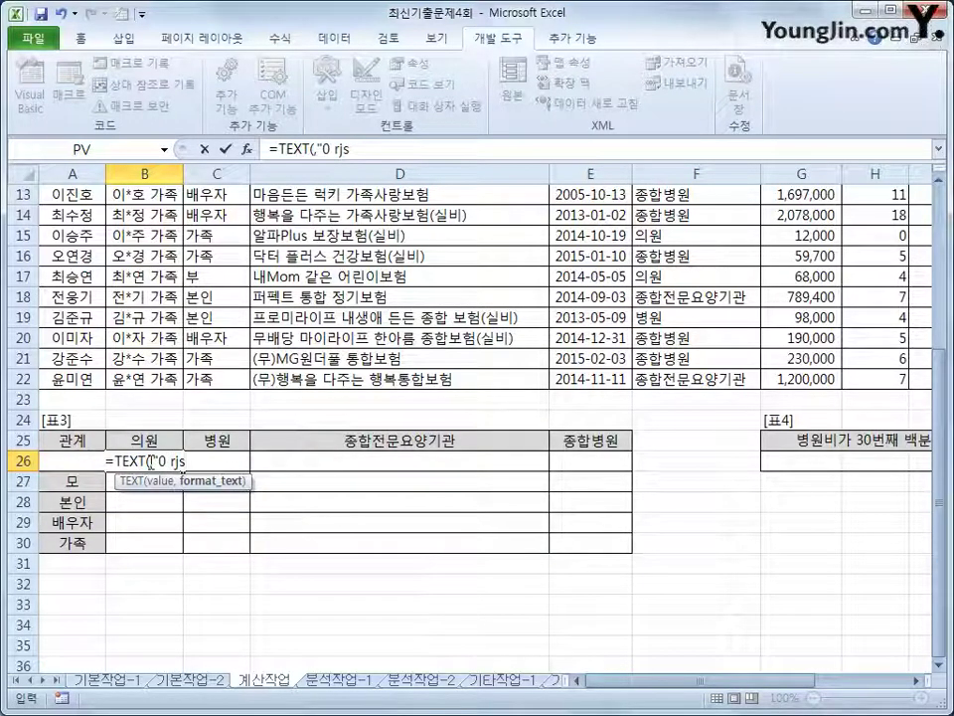
key("BackSpace")
key("BackSpace")
key("BackSpace")
key("Hangul")
type("ㄱ")
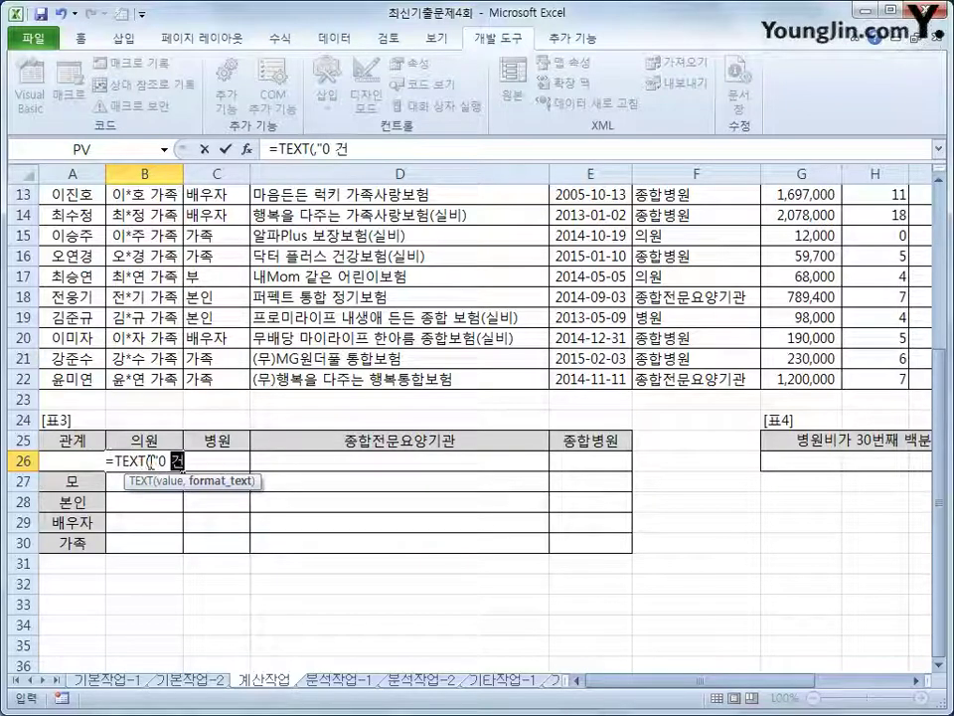
type("\")")
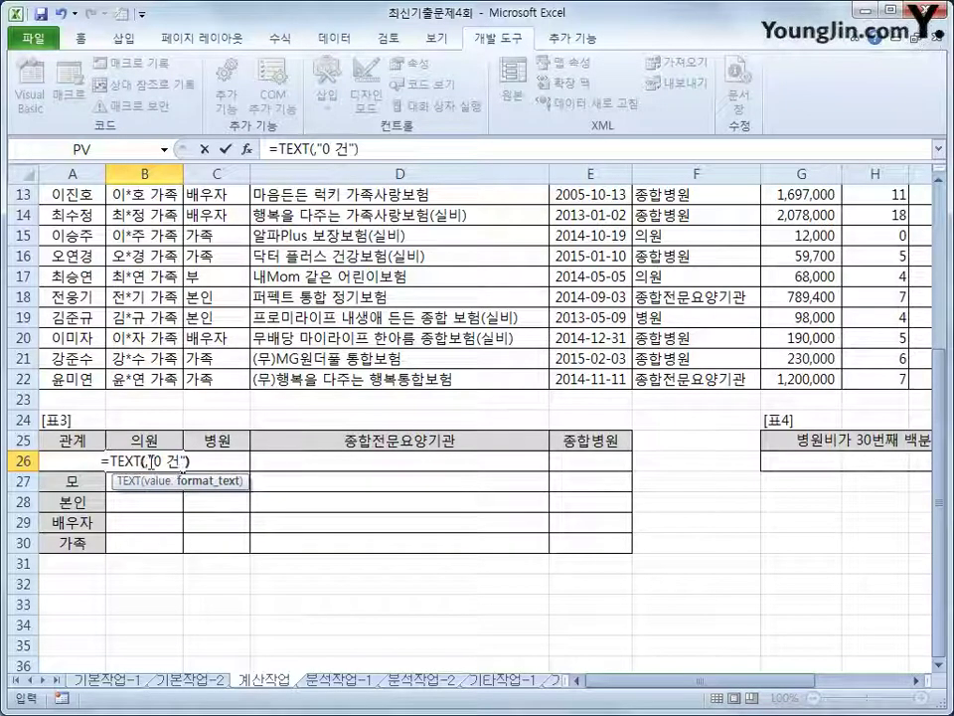
Nest a SUM function in the empty value argument of TEXT and open a parenthesis for its first condition
left_click(333, 149)
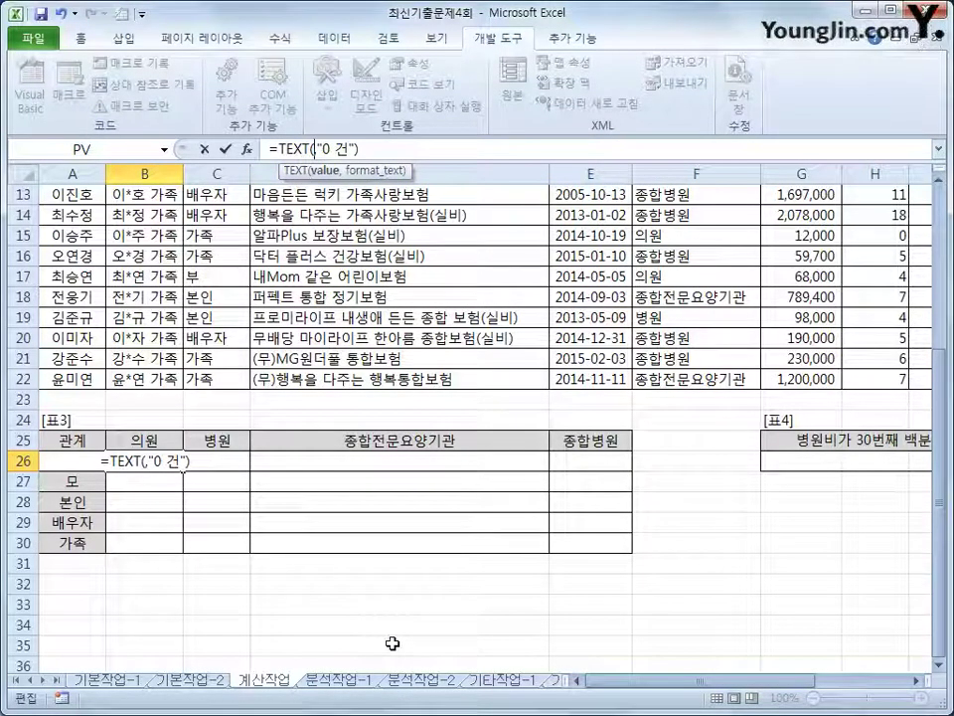
type("ㄴ4")
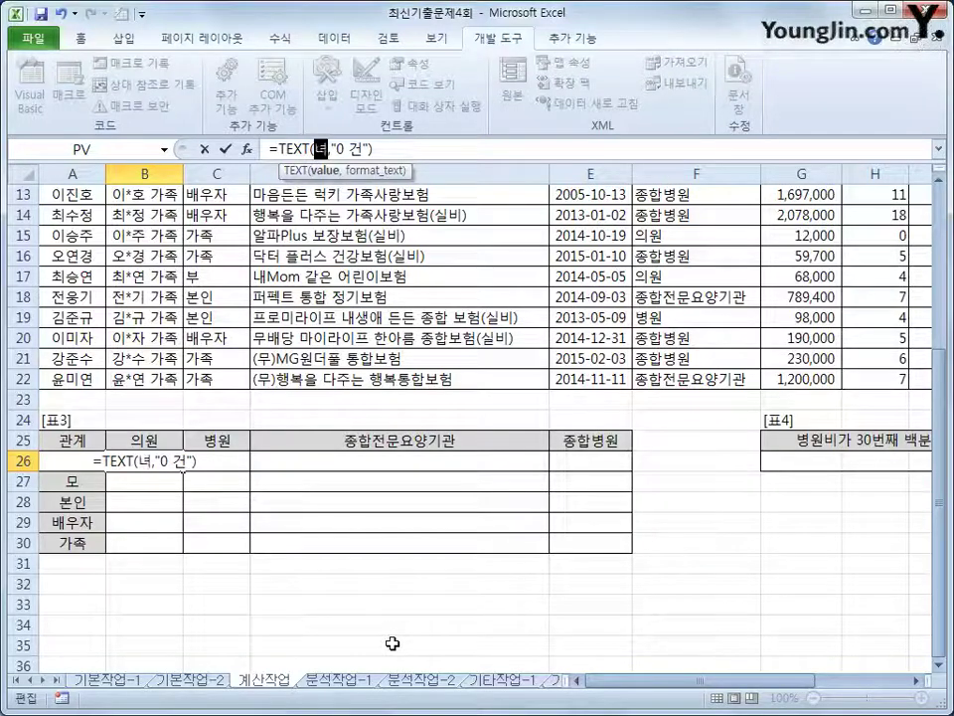
key("BackSpace")
key("BackSpace")
type("sum(")
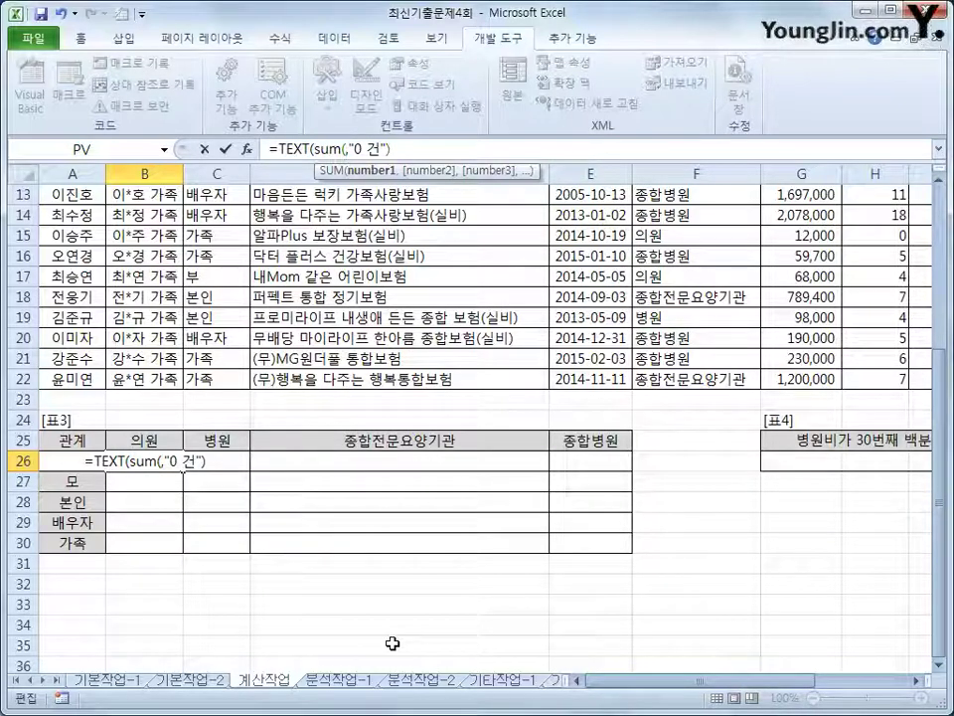
type("(")
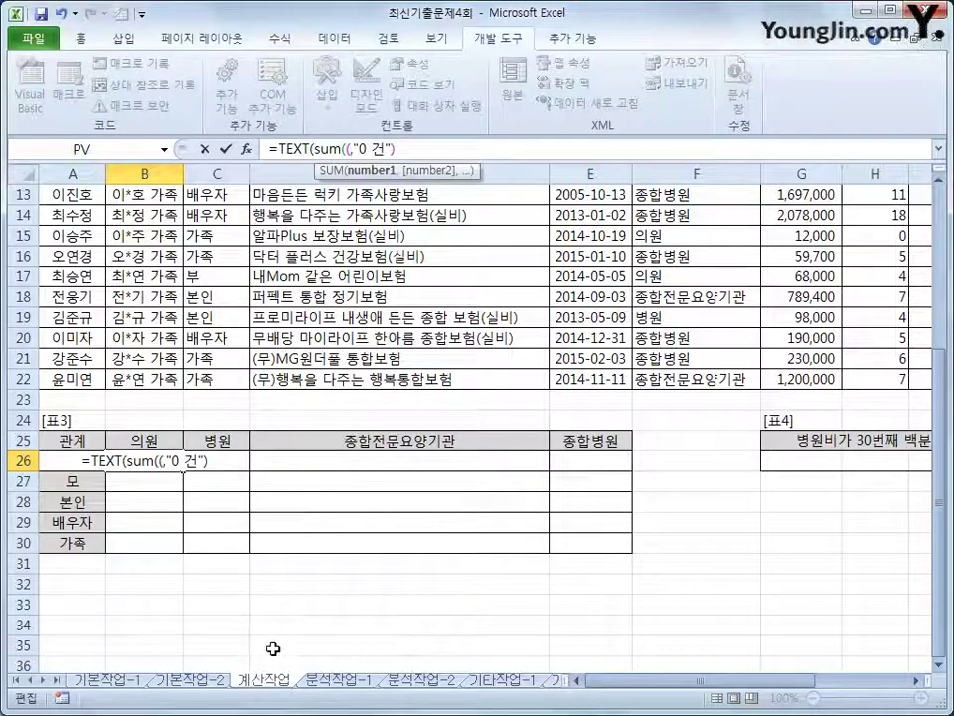
Write the first SUM condition as $C$3:$C$22=$A26, with the range fully absolute and only the column fixed for A26
scroll(229, 227, "up", 4)
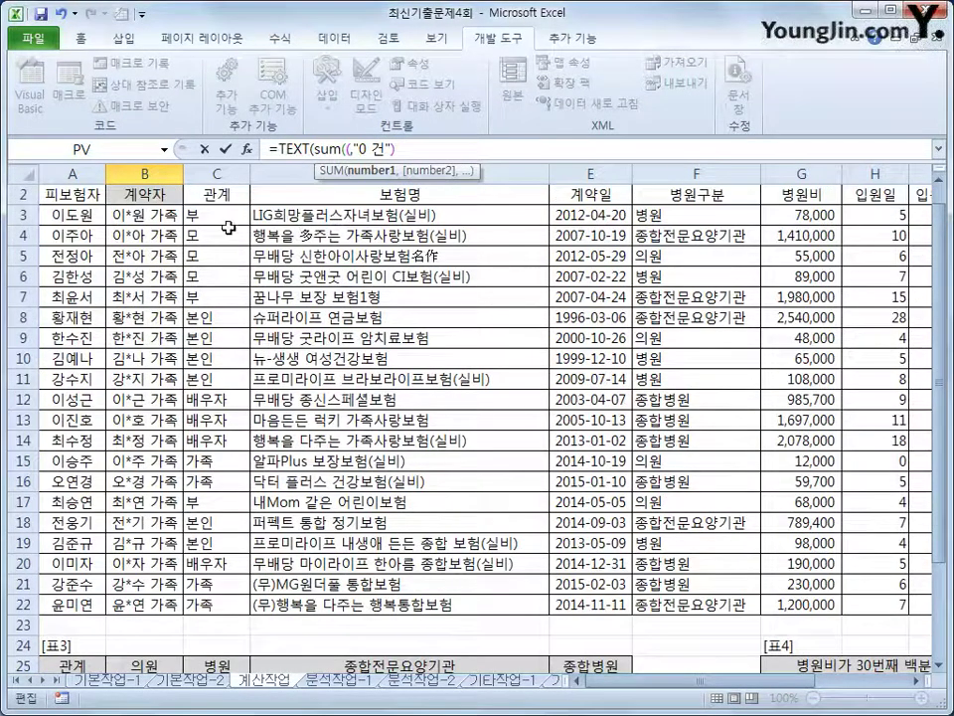
left_click_drag(214, 214, 207, 612)
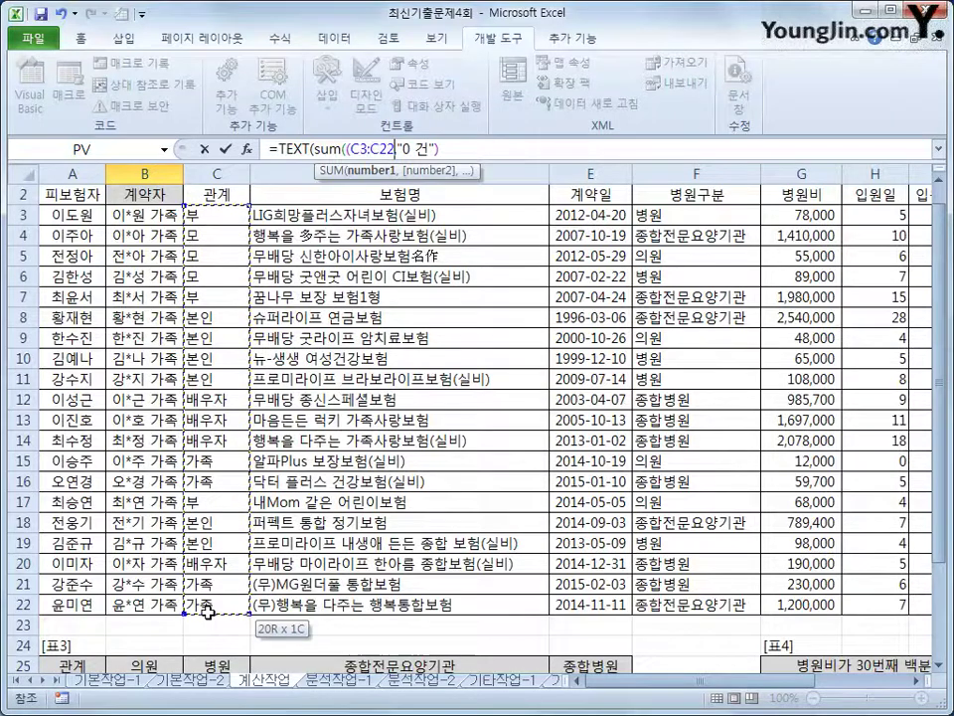
key("F4")
type("=")
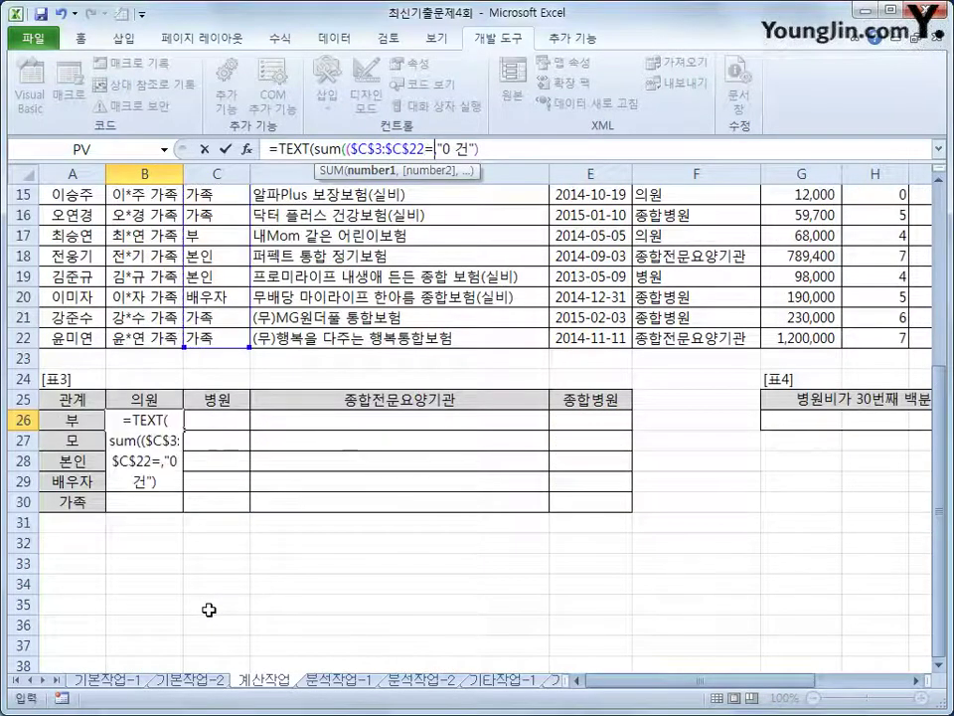
left_click(57, 423)
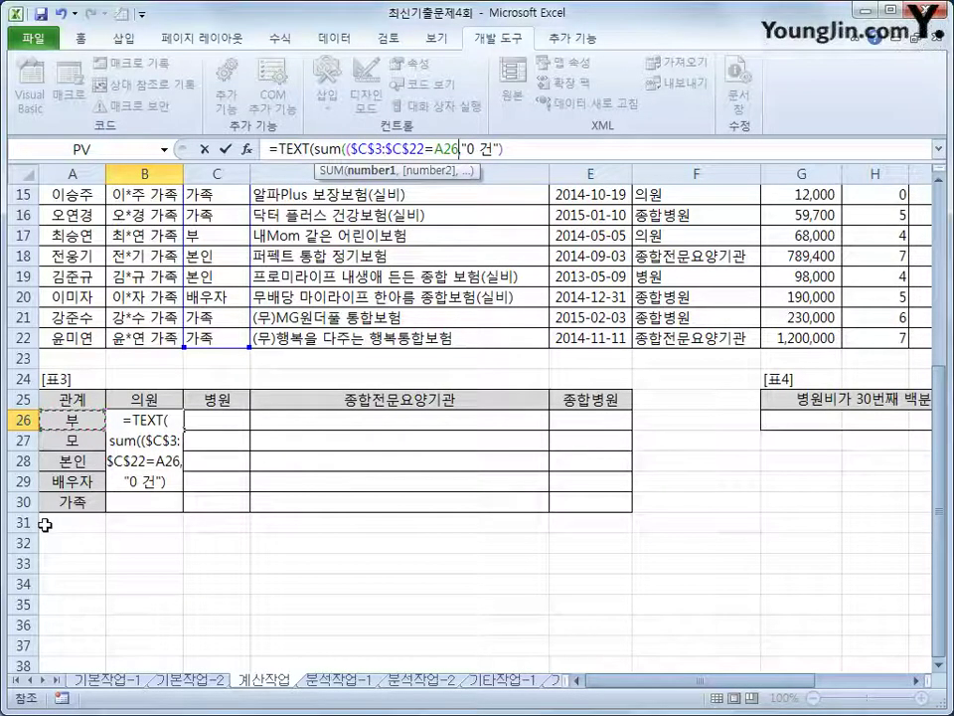
key("F4")
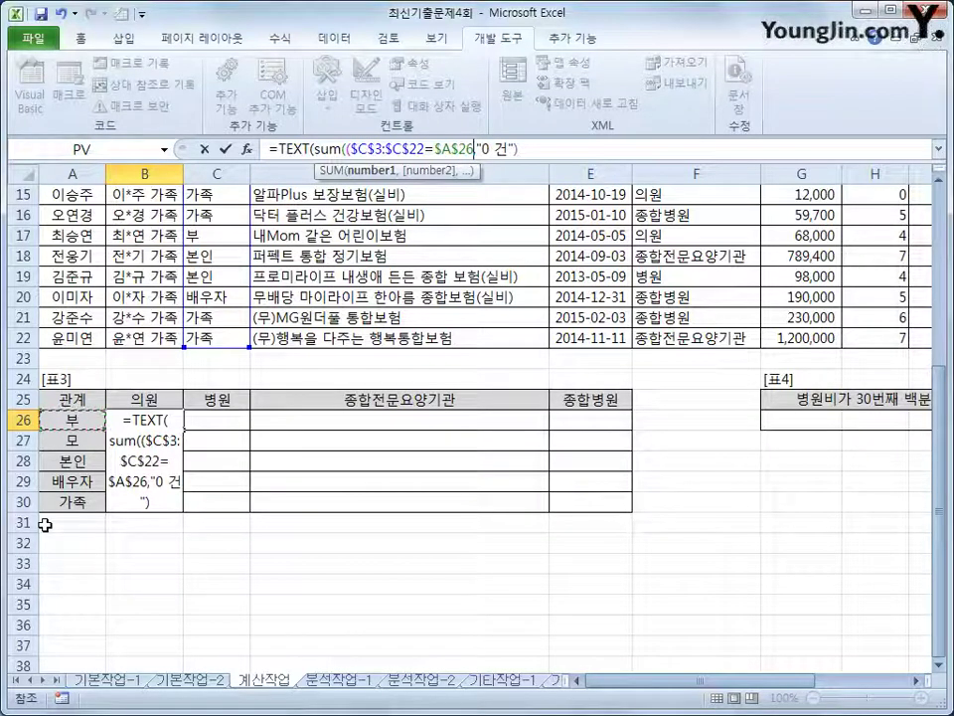
key("F4")
key("F4")
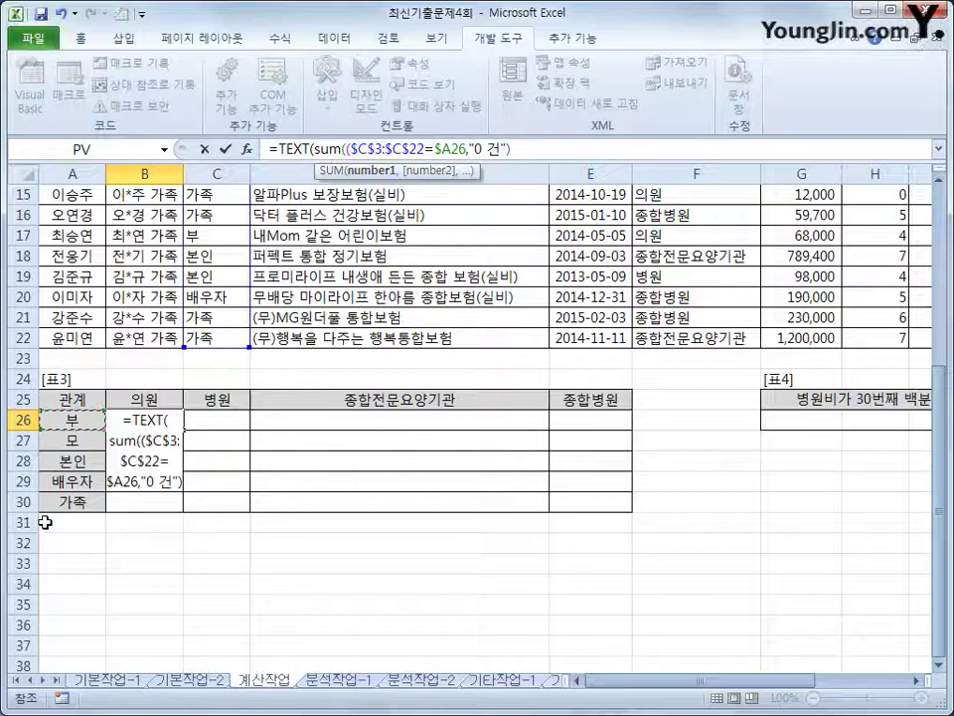
Close the first SUM condition, multiply it by a second parenthesised condition and start that with the absolute 병원구분 range $F$3:$F$22
type(")*")
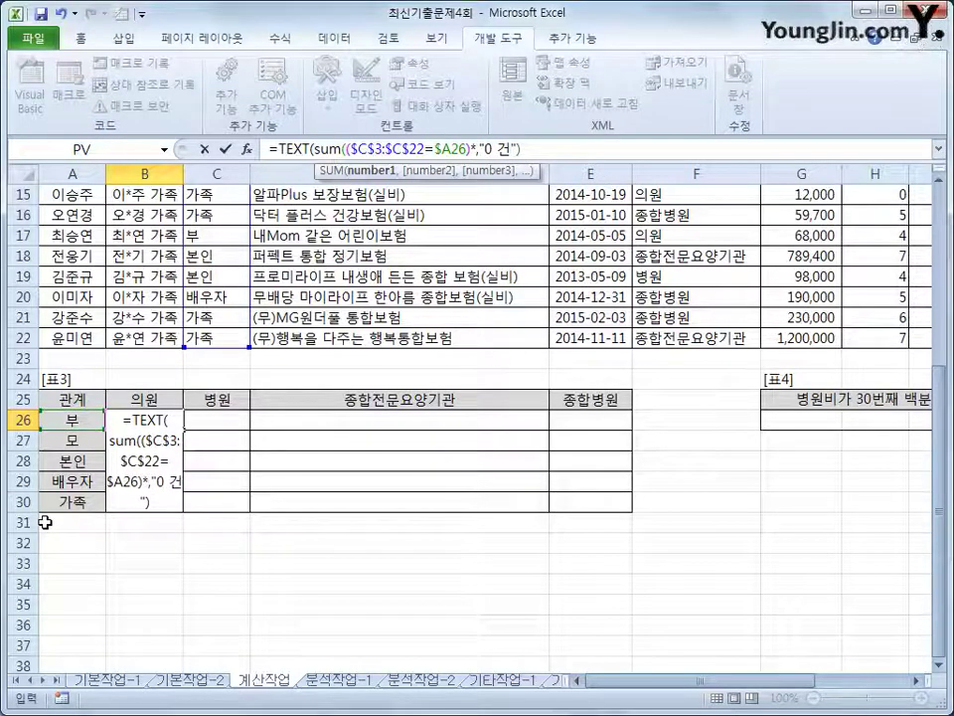
type("(")
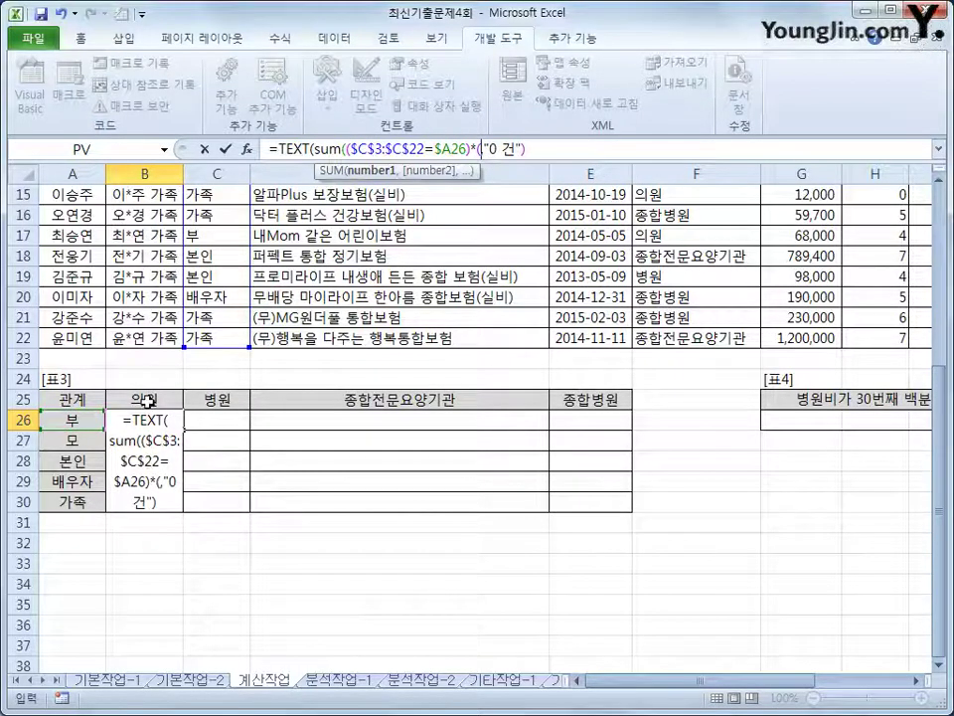
left_click(147, 401)
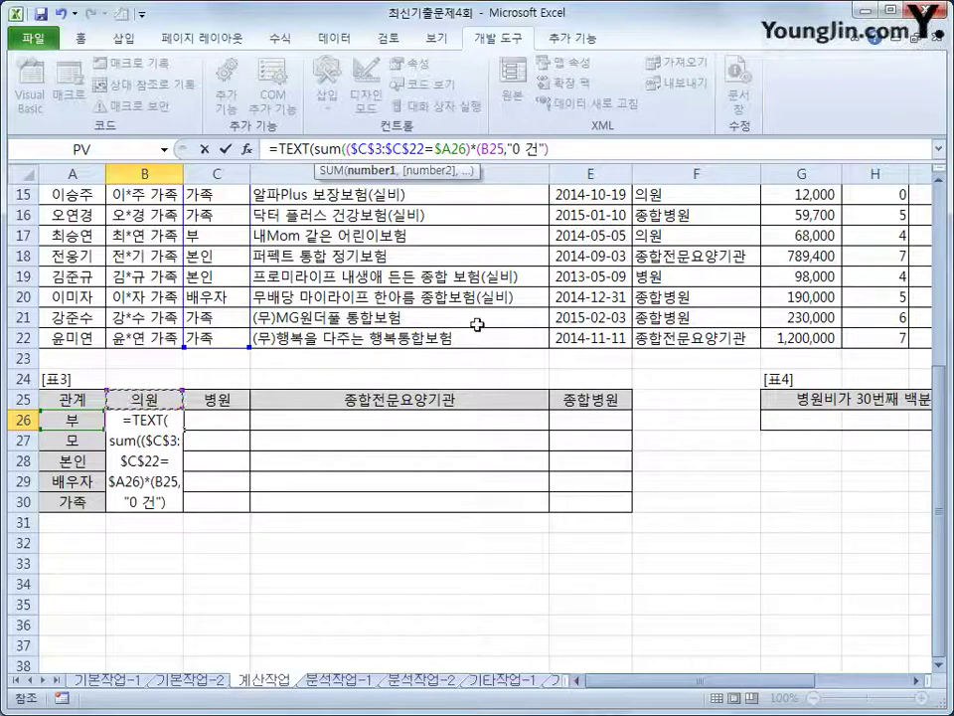
scroll(706, 338, "up", 5)
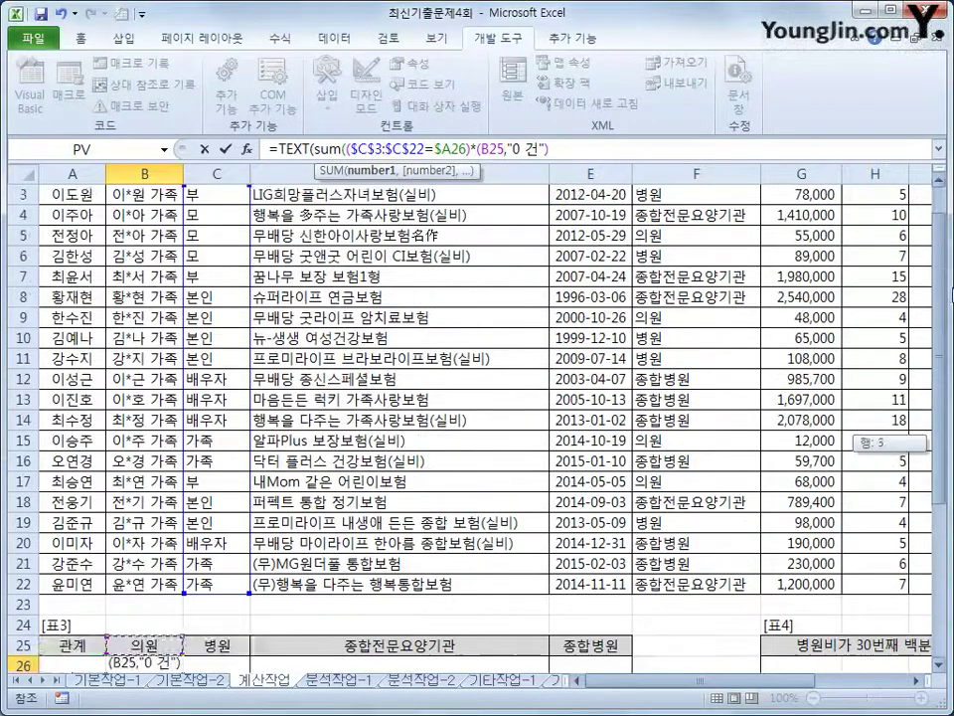
left_click_drag(707, 232, 688, 627)
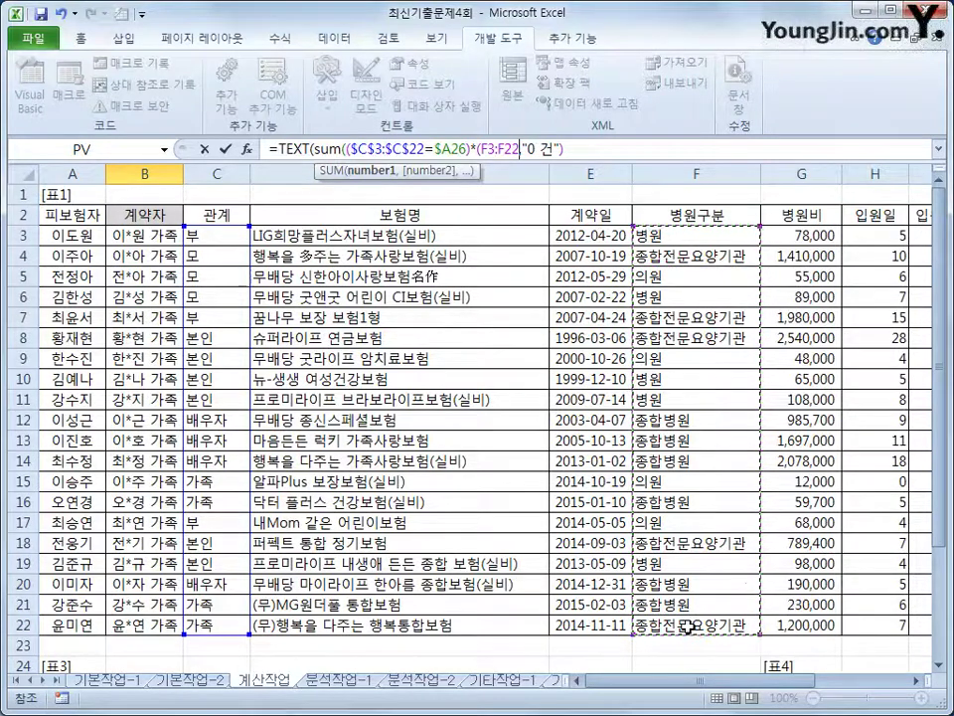
key("F4")
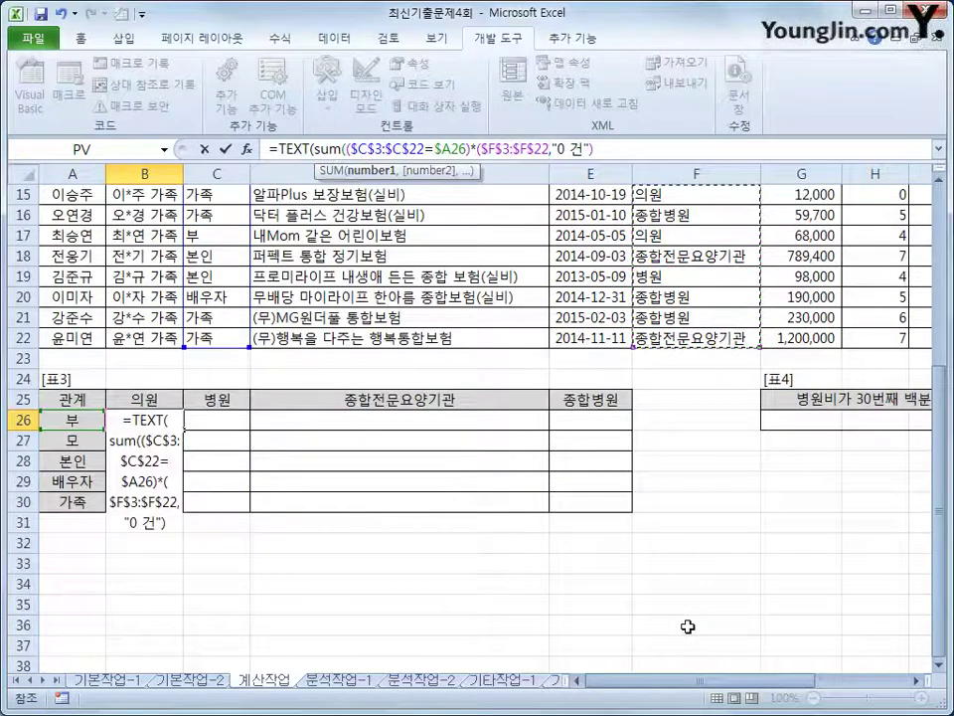
Compare the 병원구분 range with B$25, fixing only the row, and close the second condition and the SUM function
type("=")
left_click(138, 399)
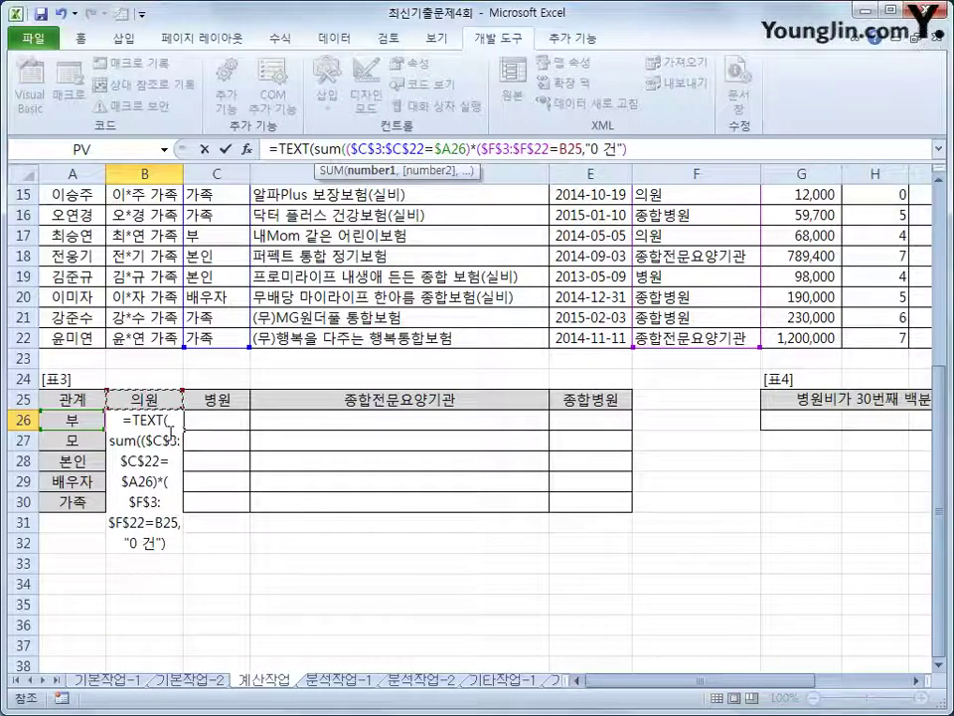
key("F4")
key("F4")
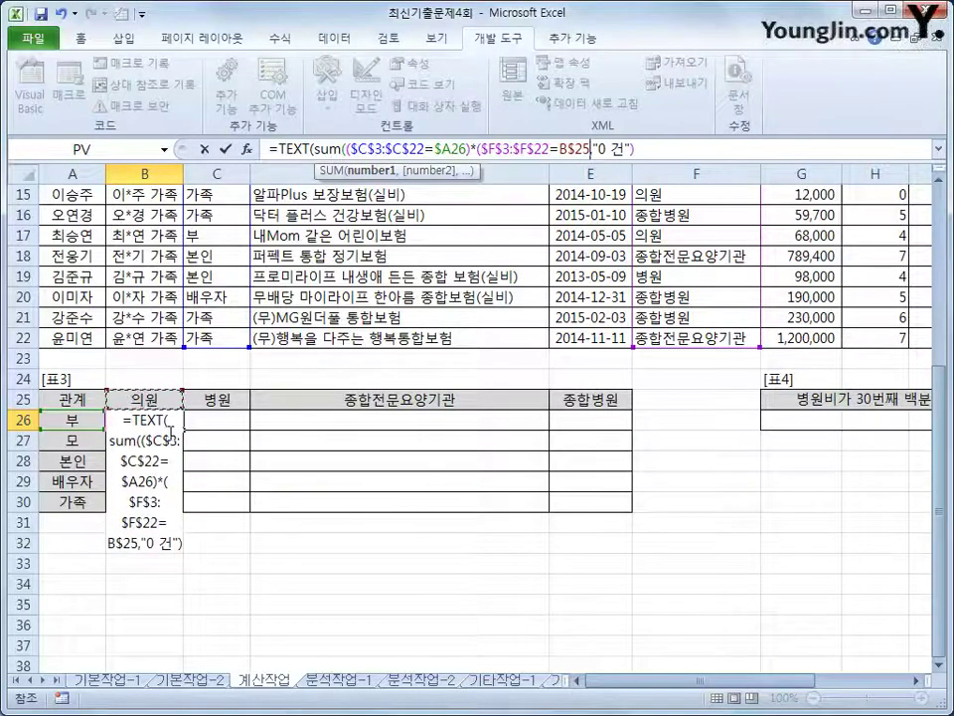
type(")")
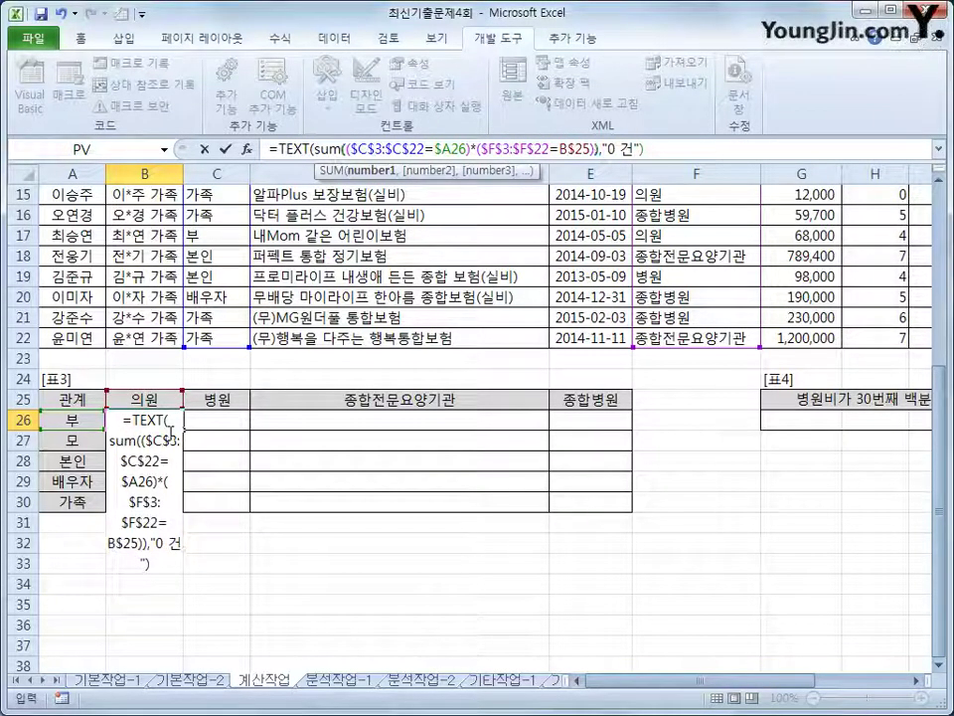
type(")")
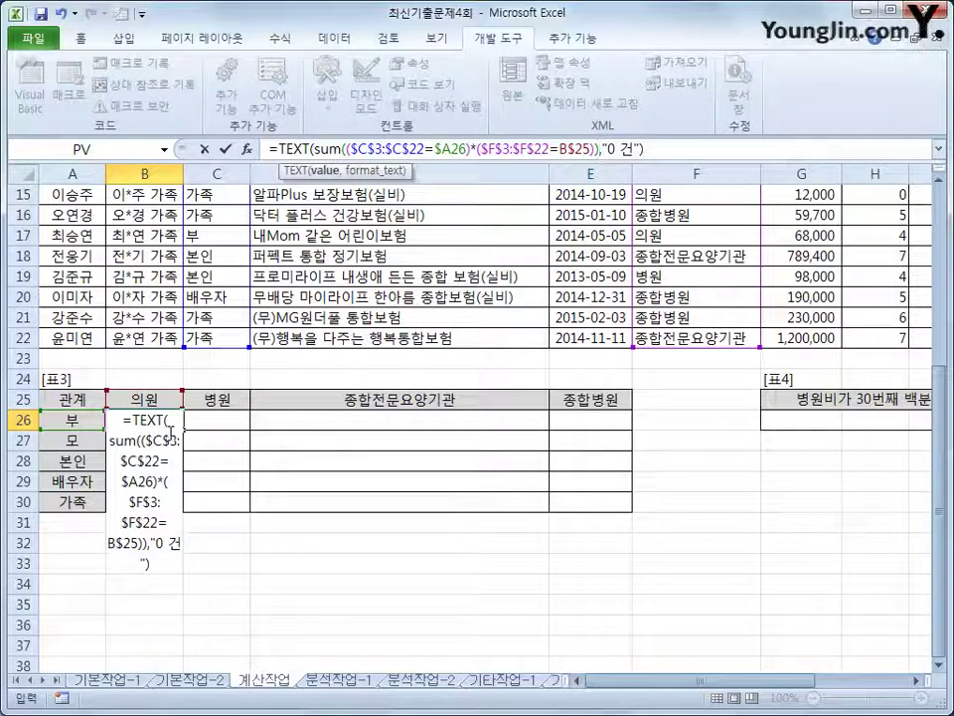
Enter the B26 formula as an array formula and fill it through the whole 표3 body, B26:E30
left_click_drag(314, 149, 601, 152)
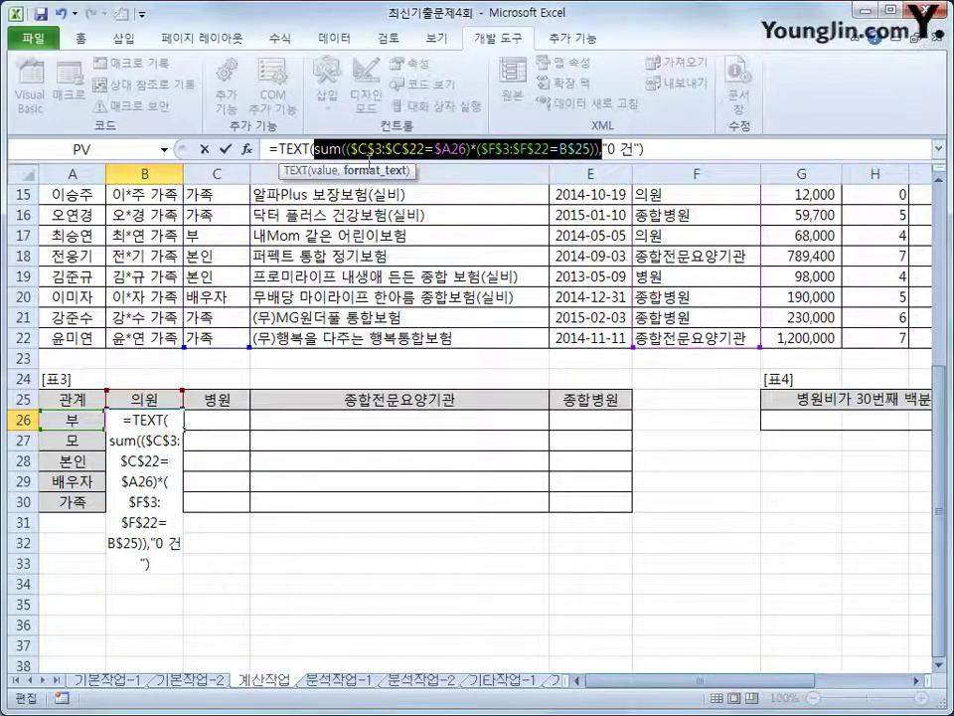
double_click(320, 149)
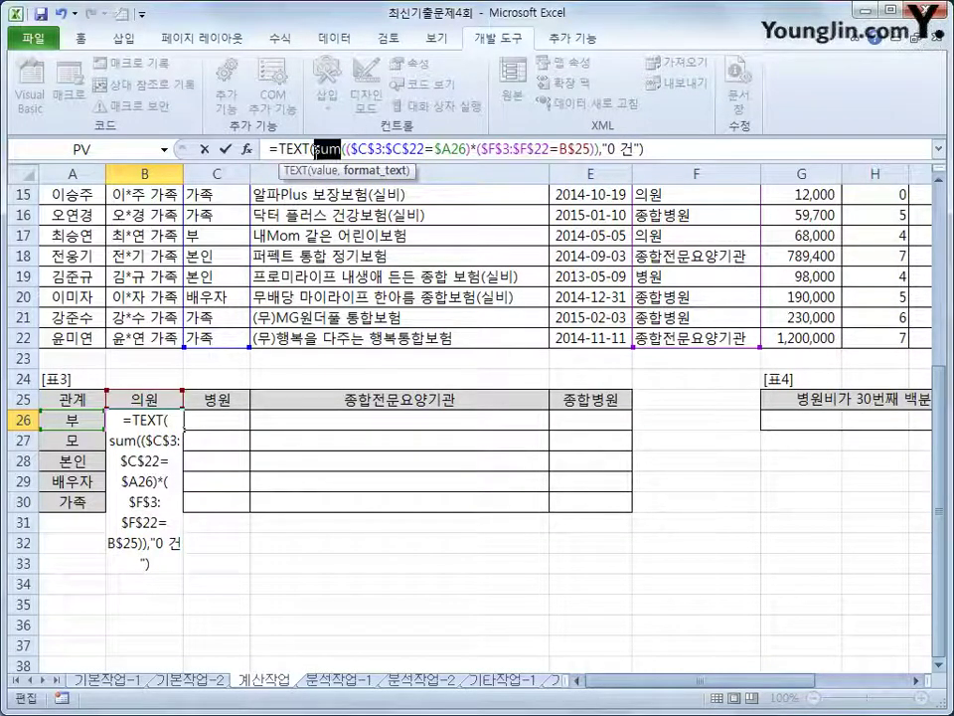
left_click(656, 151)
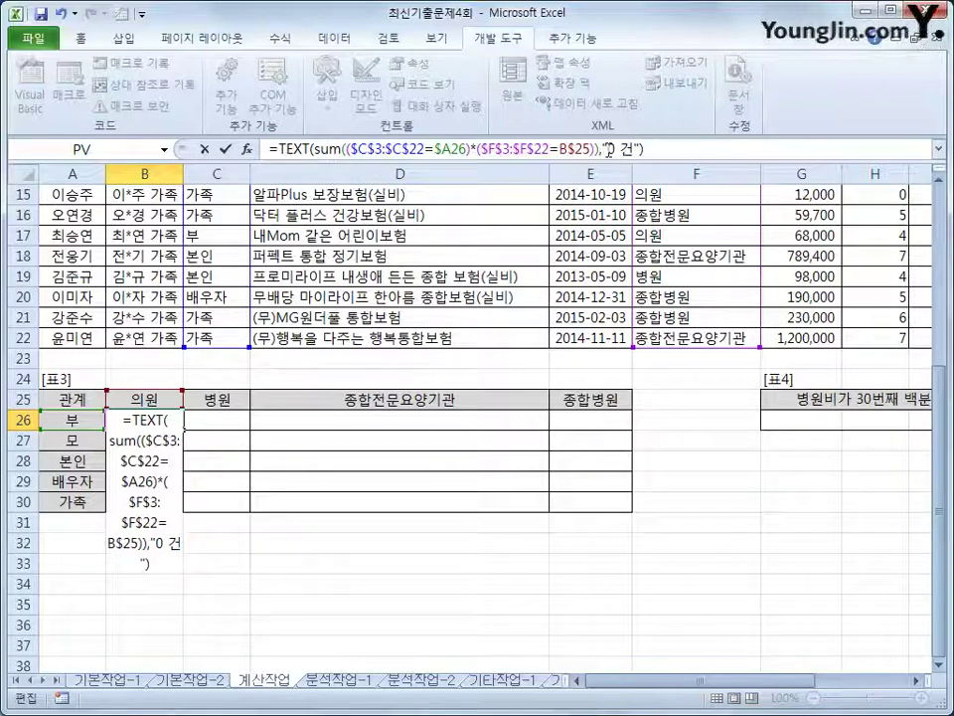
left_click_drag(625, 149, 639, 150)
left_click(654, 150)
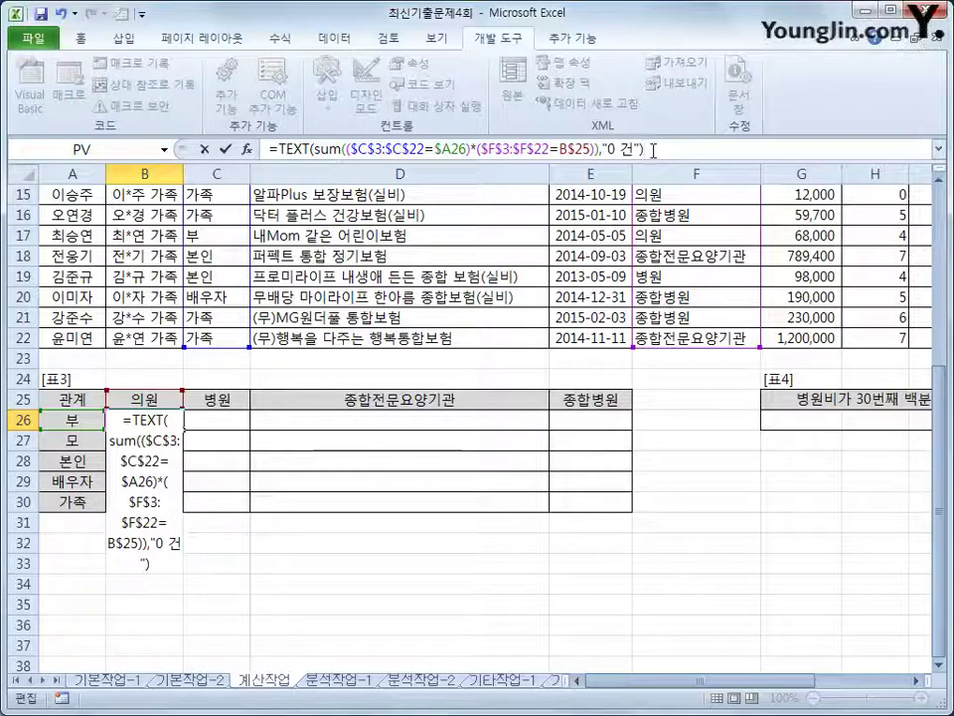
key("ctrl+shift+Return")
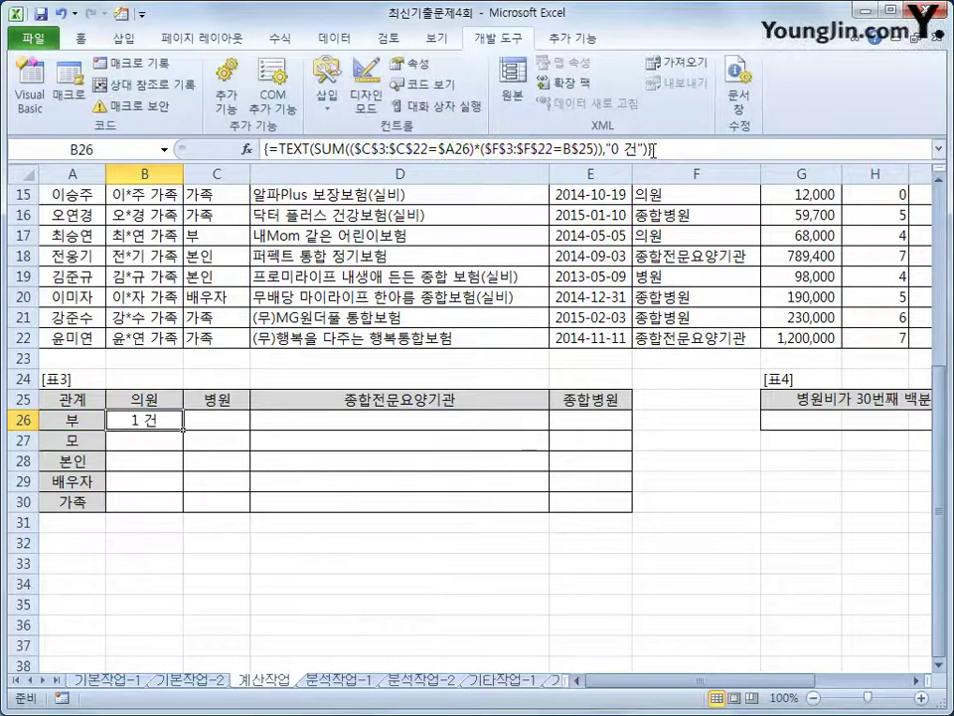
left_click_drag(183, 429, 622, 481)
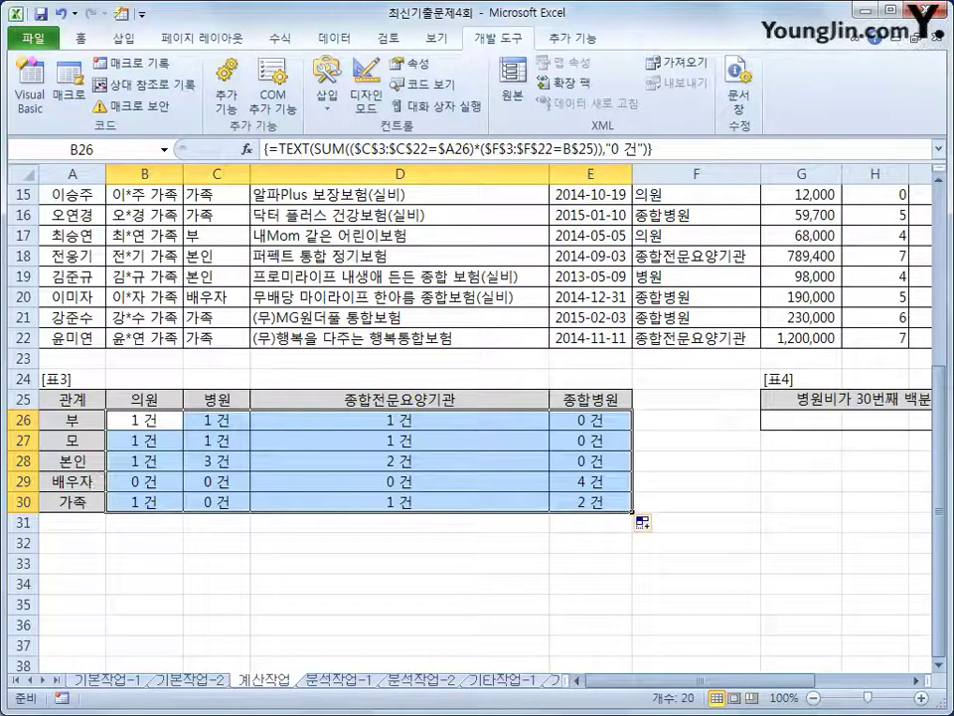
left_click(414, 455)
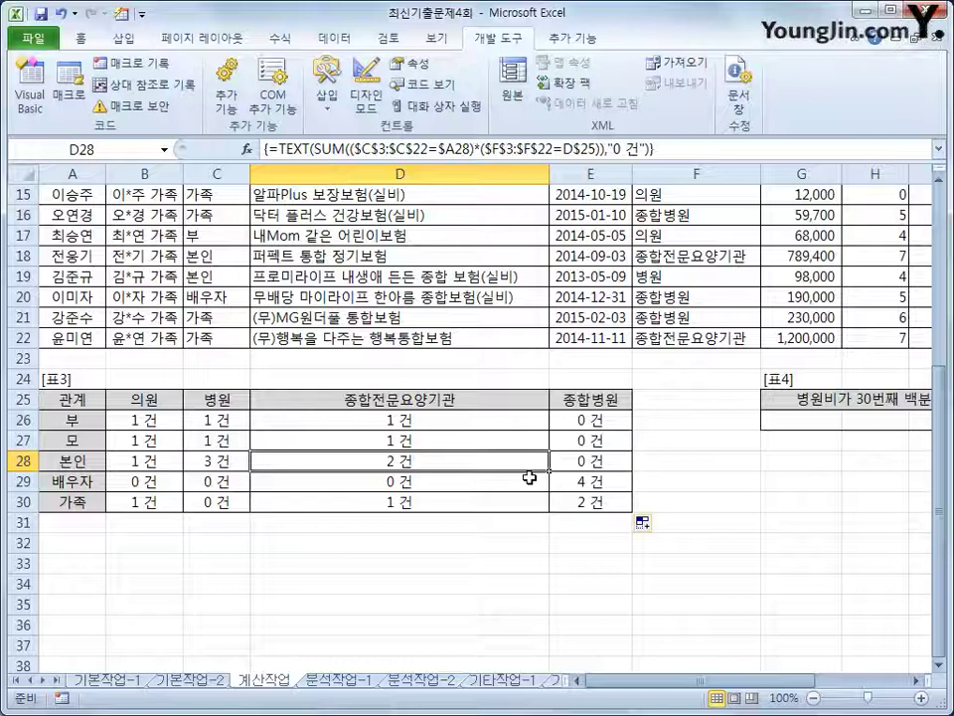
Start an AVERAGE formula in the 표4 result cell G26 and nest an IF function as its first argument
left_click_drag(703, 686, 771, 689)
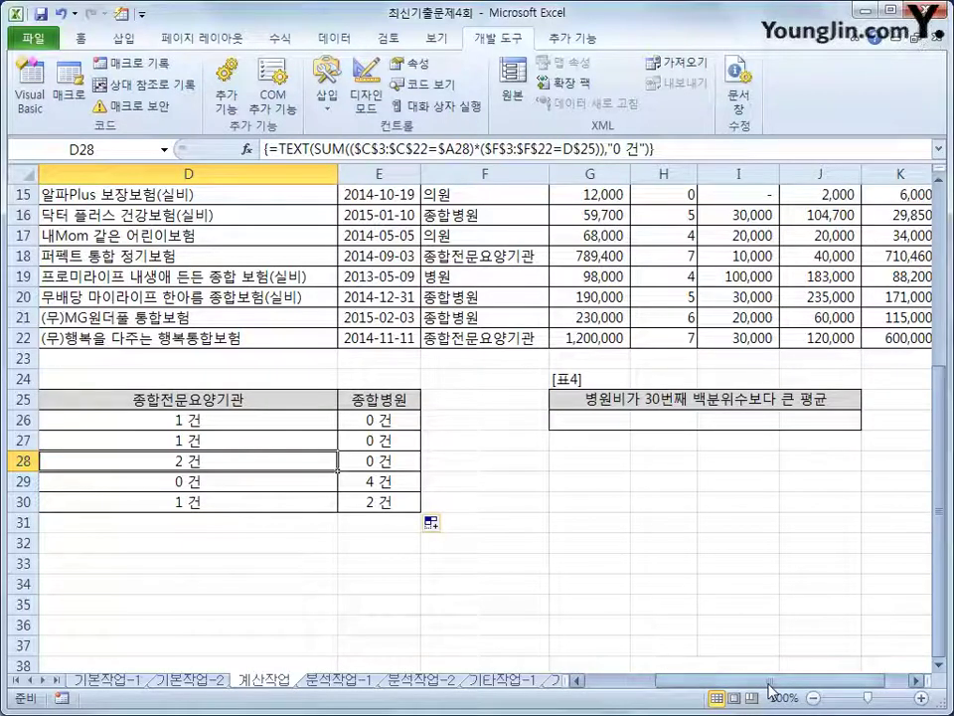
left_click(679, 420)
left_click(592, 420)
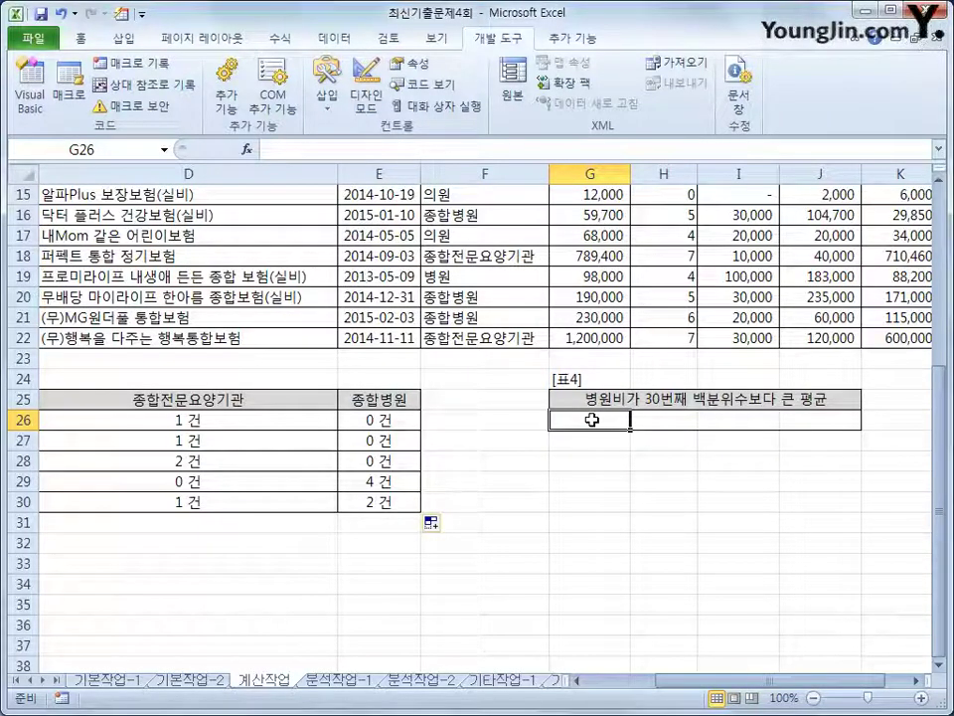
type("=")
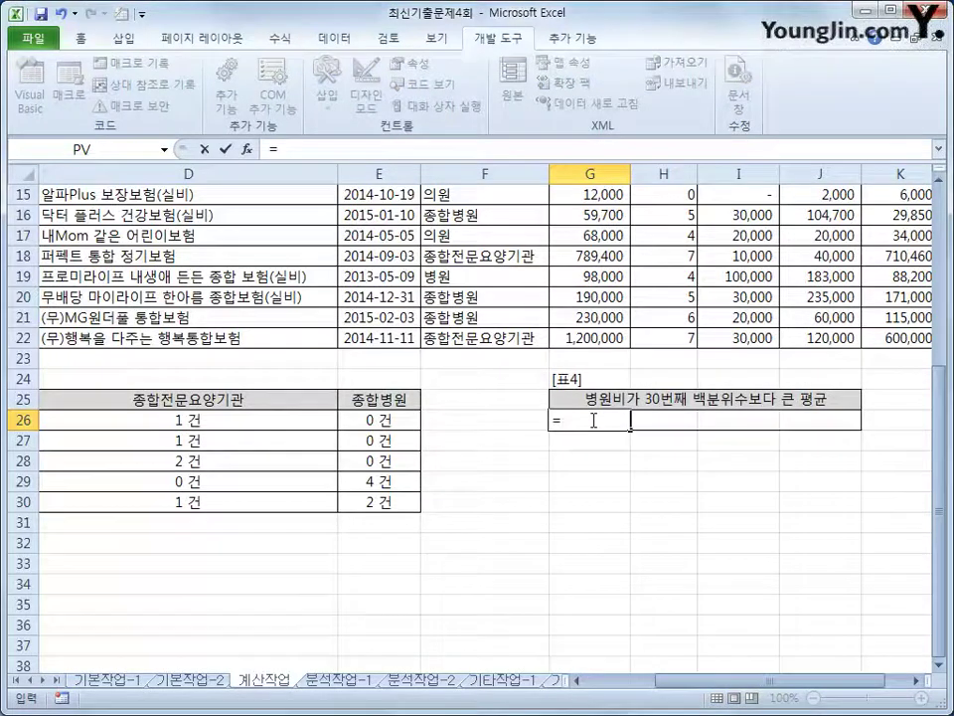
type("ave")
key("Down")
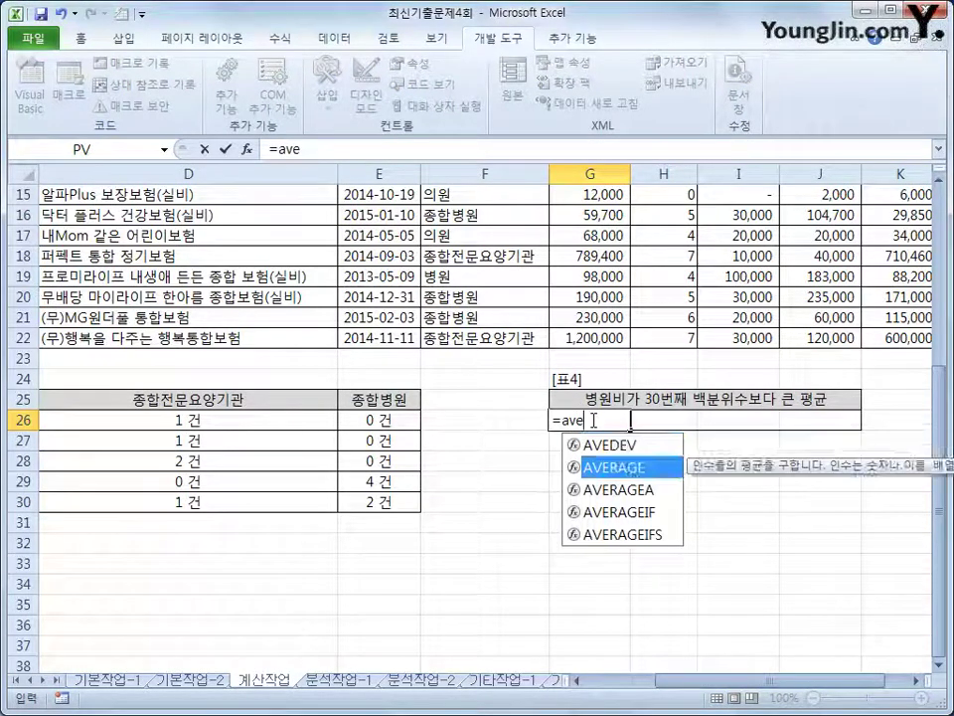
key("Tab")
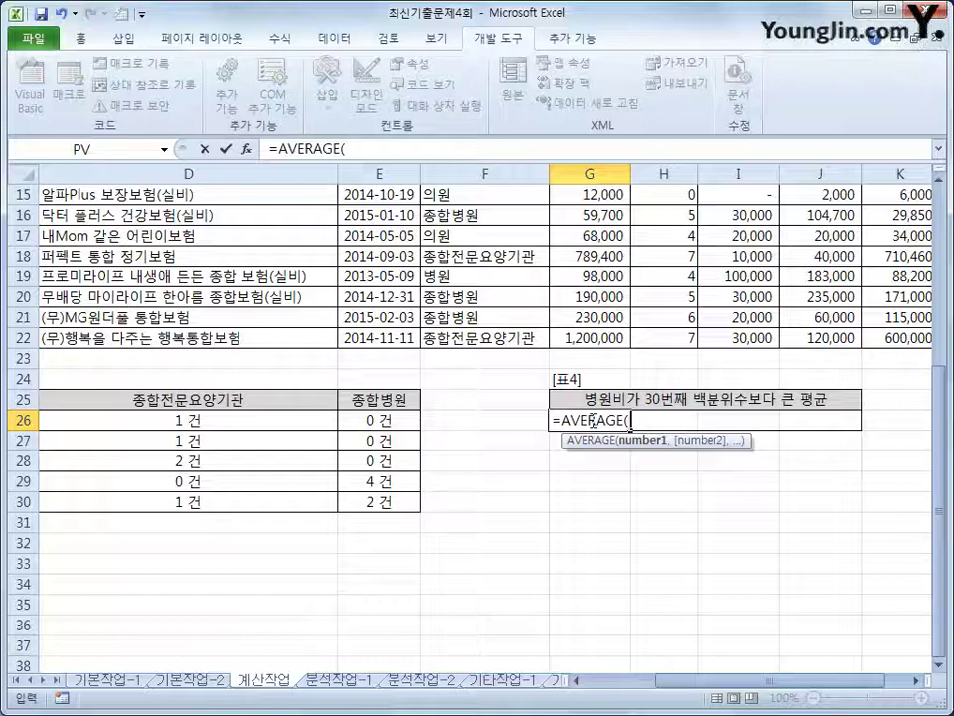
type("if(")
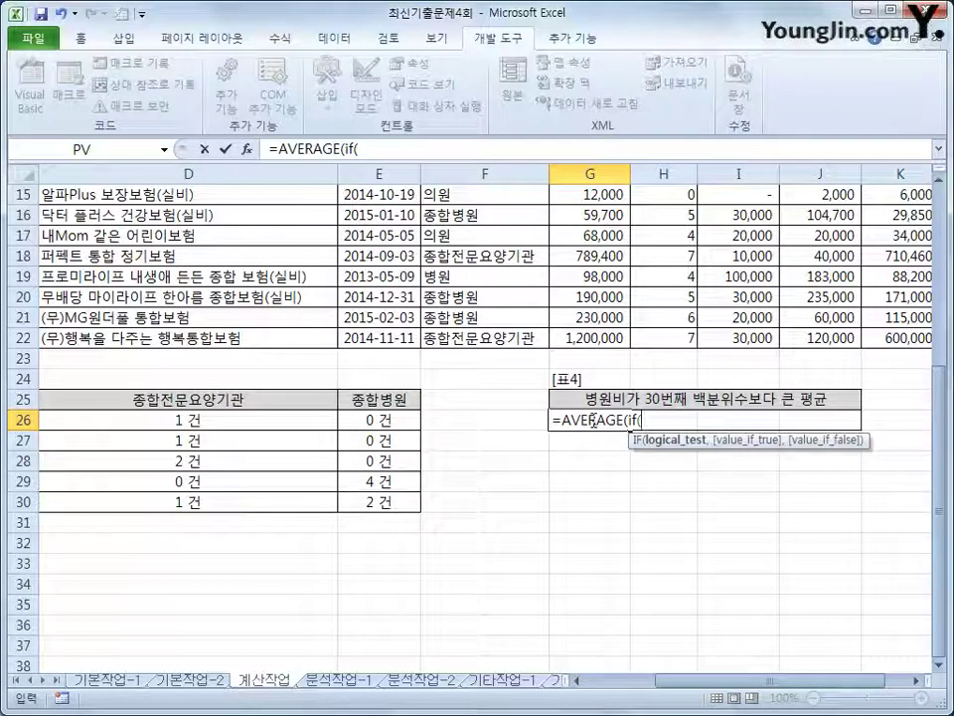
Begin the IF logical test by checking whether the 병원비 range G3:G22 is greater than a PERCENTILE function
scroll(731, 398, "up", 5)
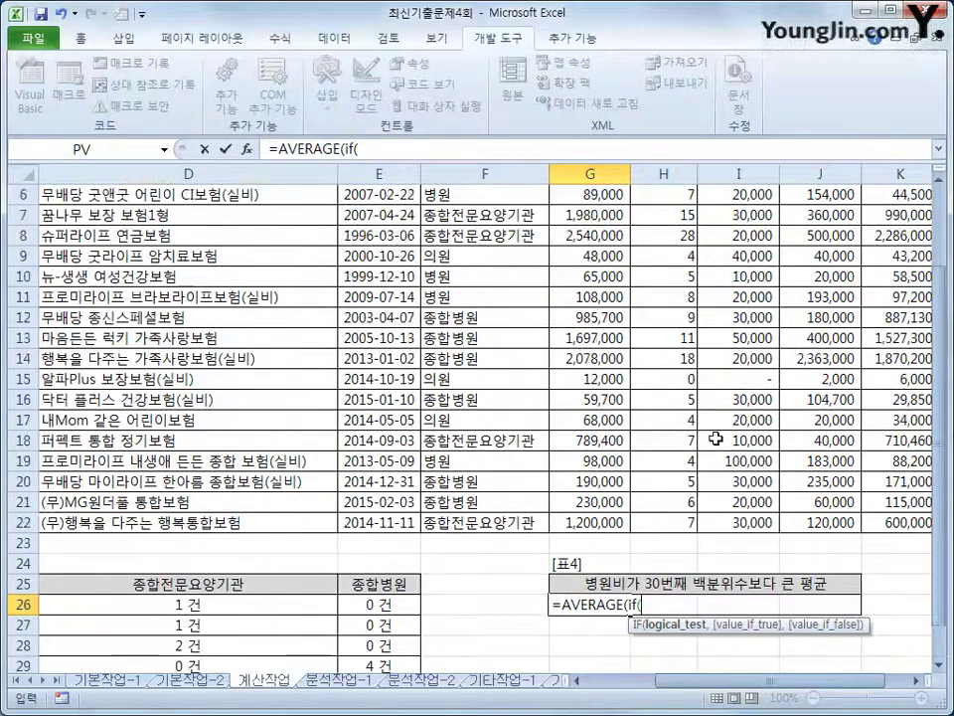
left_click_drag(582, 236, 603, 625)
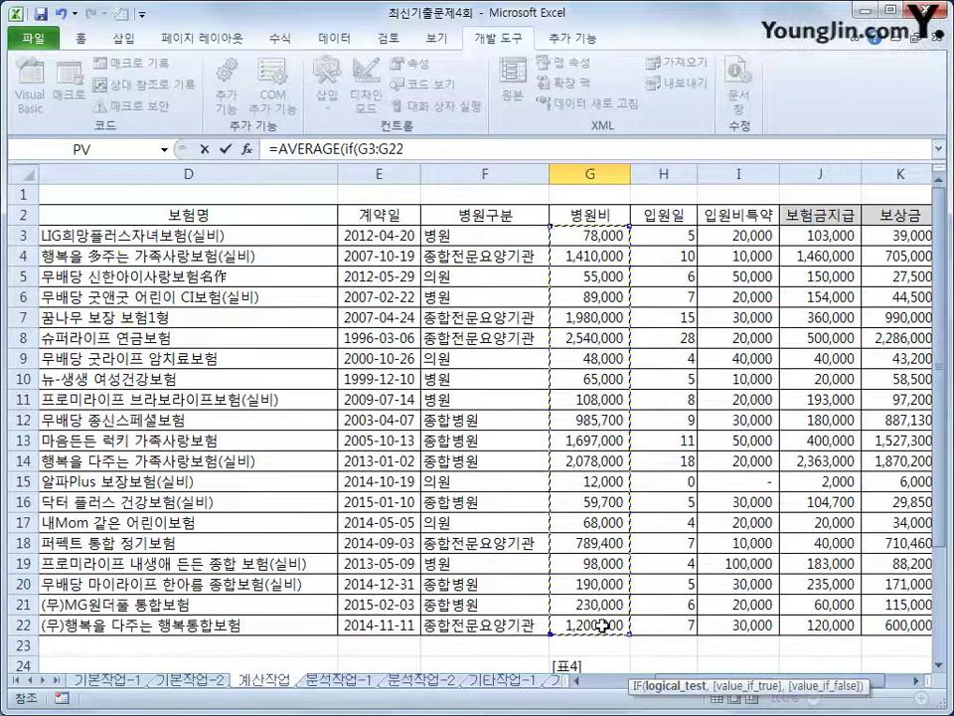
type(">")
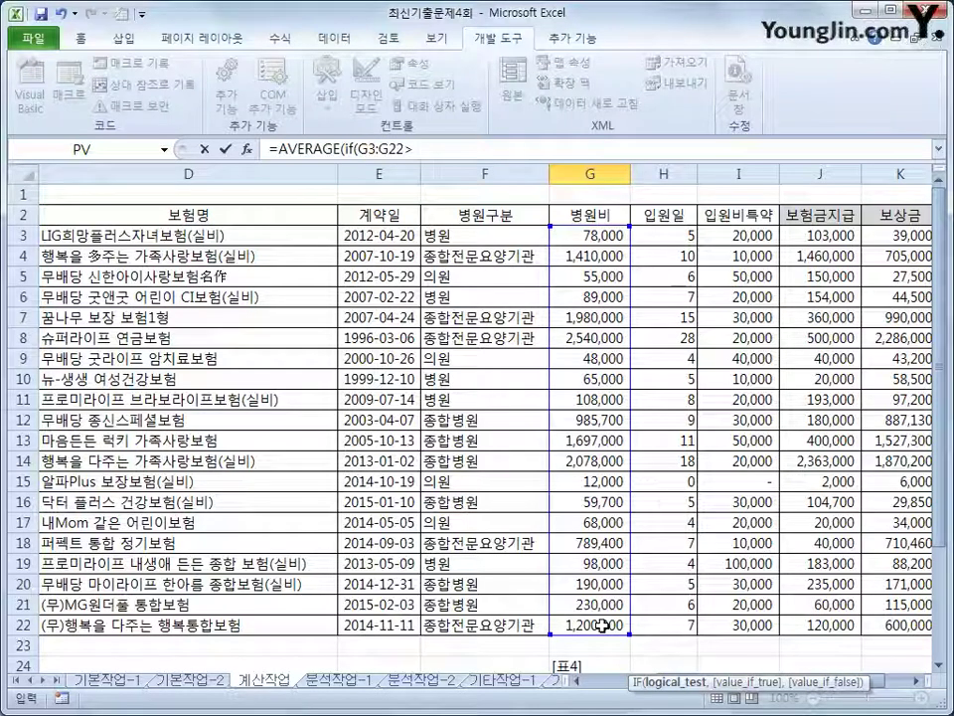
type("pe")
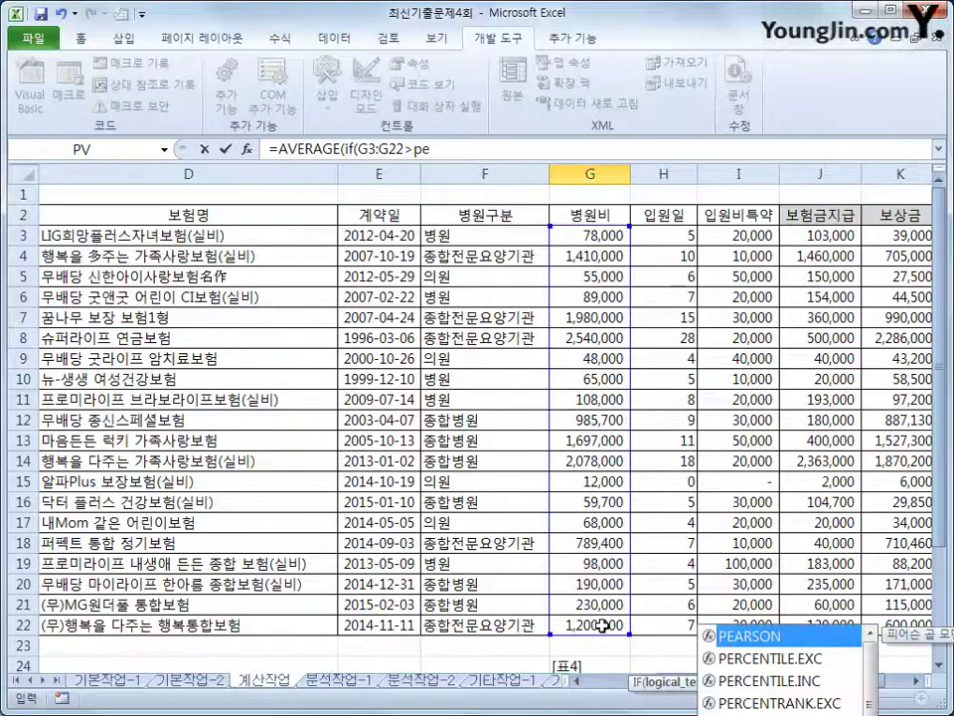
type("r")
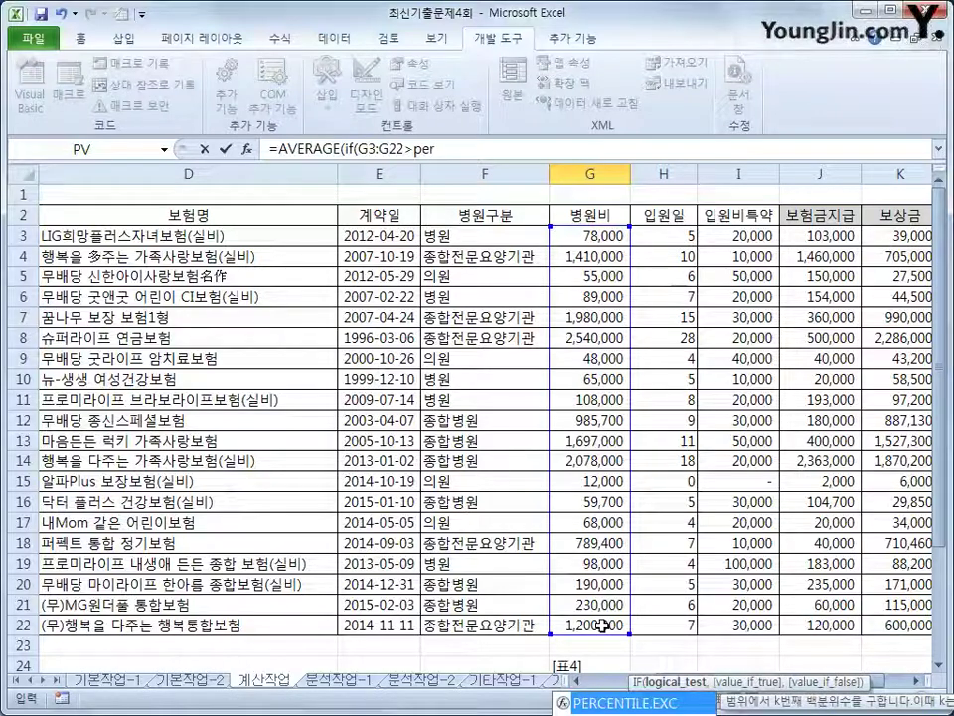
type("centile")
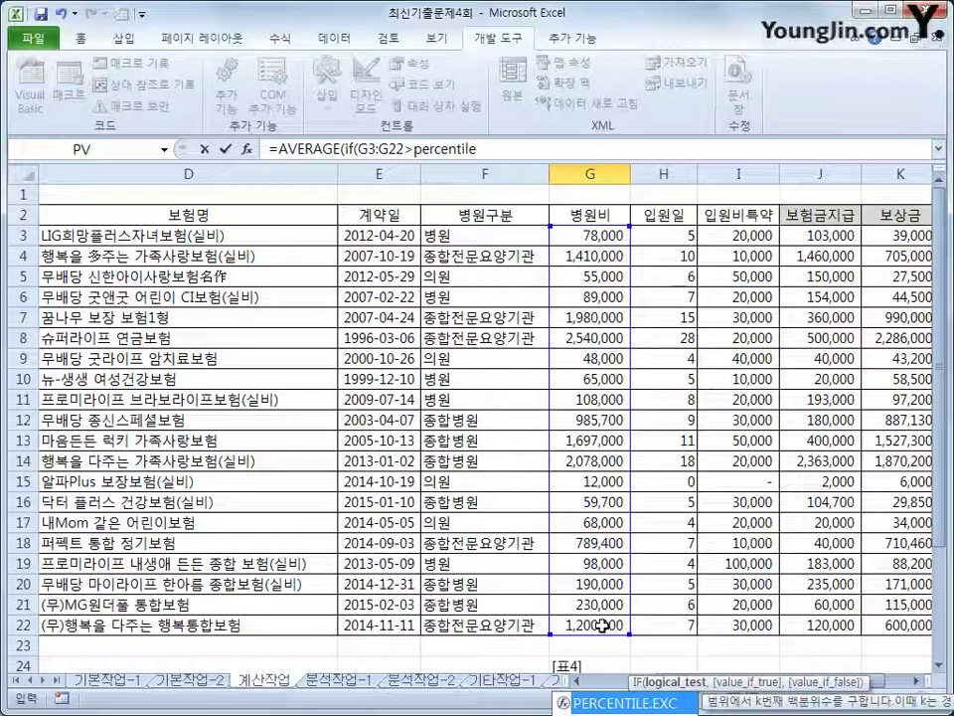
type("(")
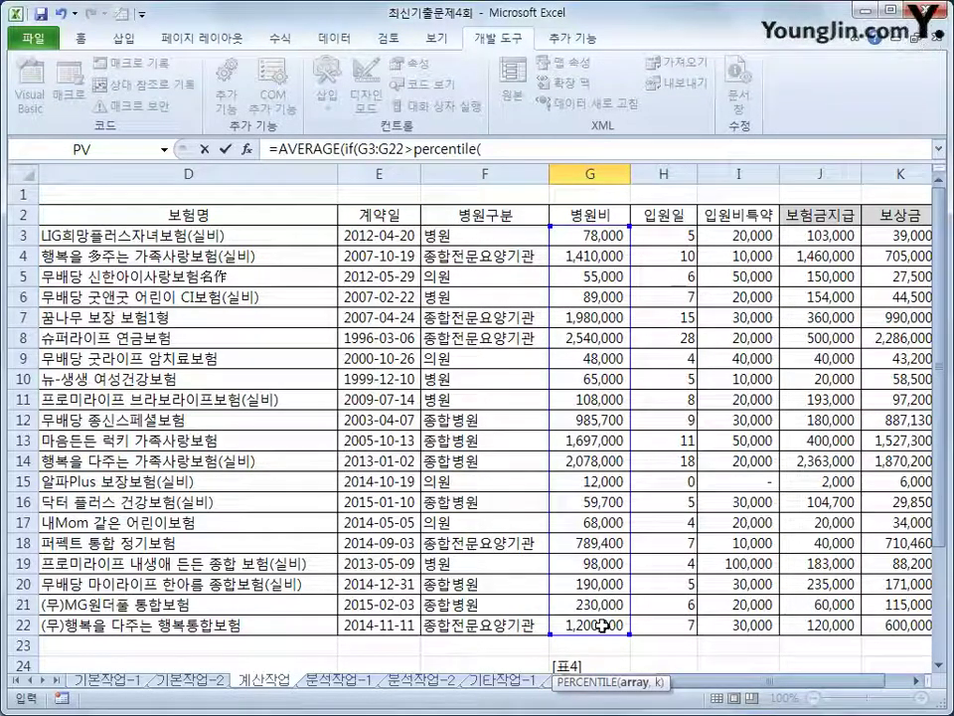
Give PERCENTILE the array G3:G22 and k value 0.3, and set the IF value-if-true argument to G3:G22
left_click_drag(588, 235, 595, 628)
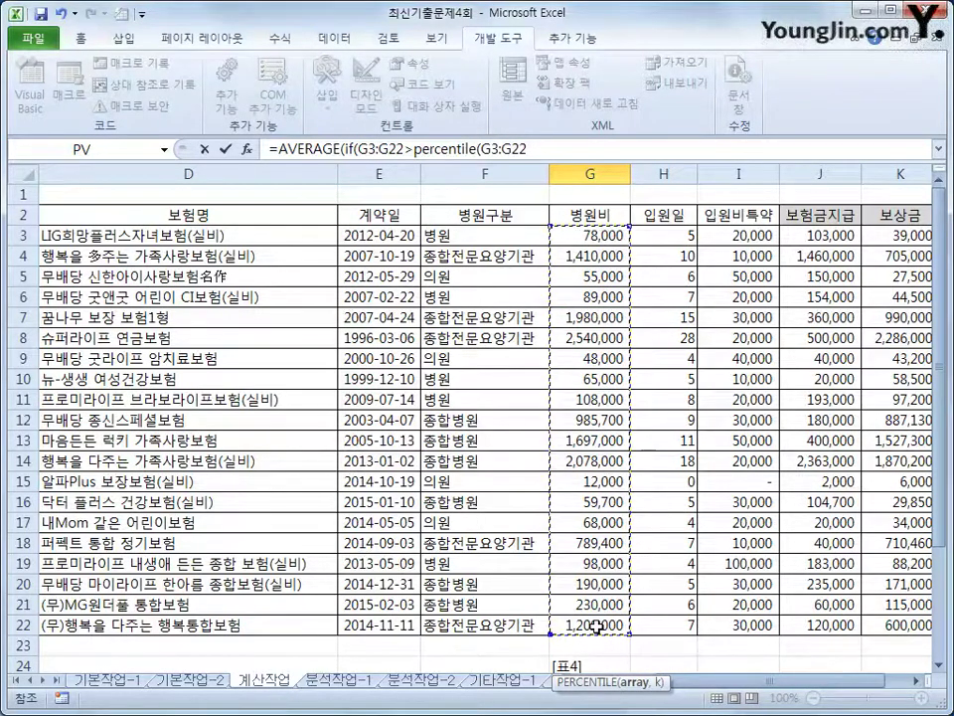
type(",")
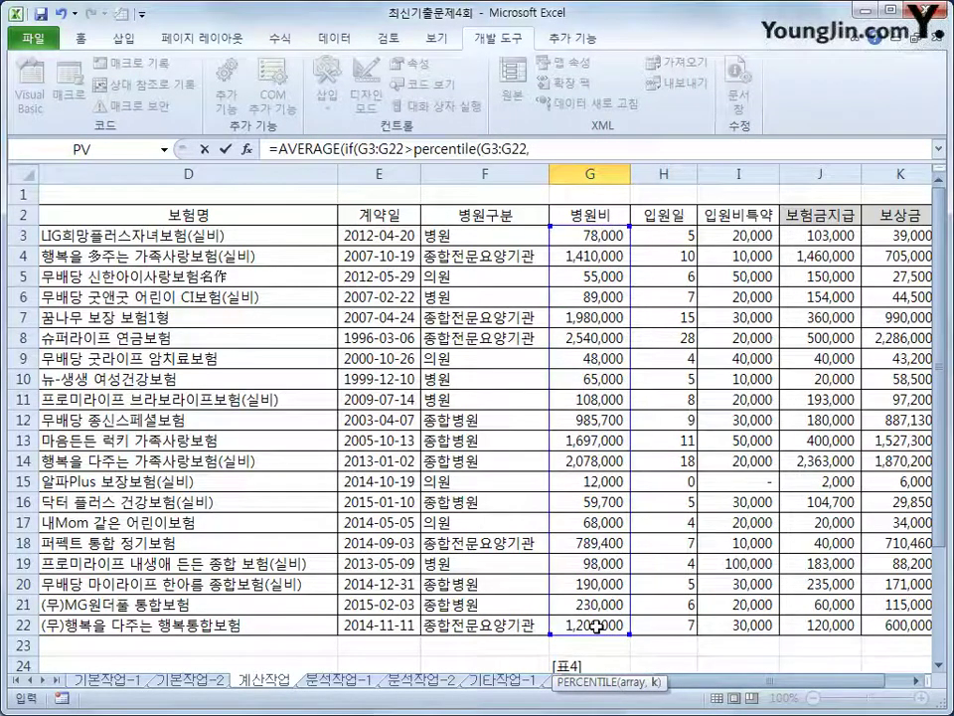
type("0.3),")
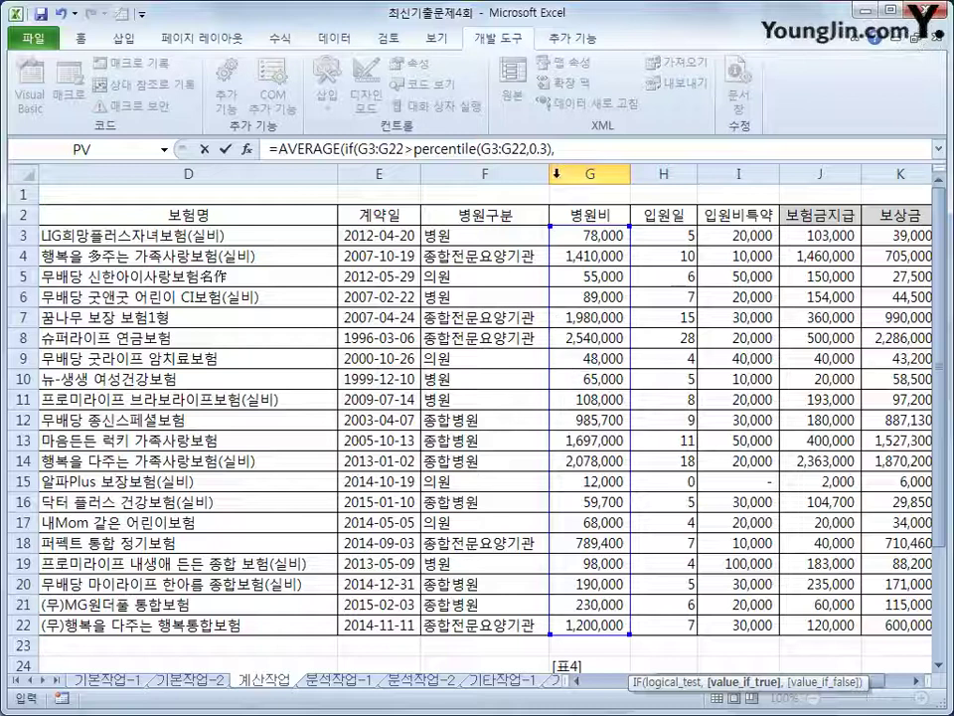
left_click(593, 152)
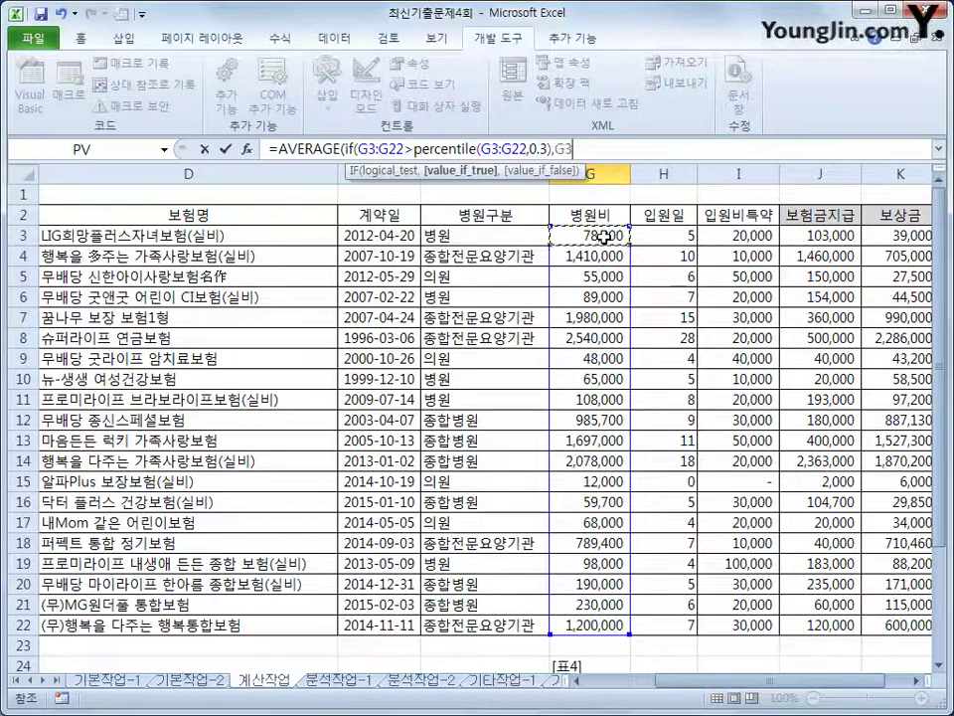
left_click_drag(602, 239, 578, 618)
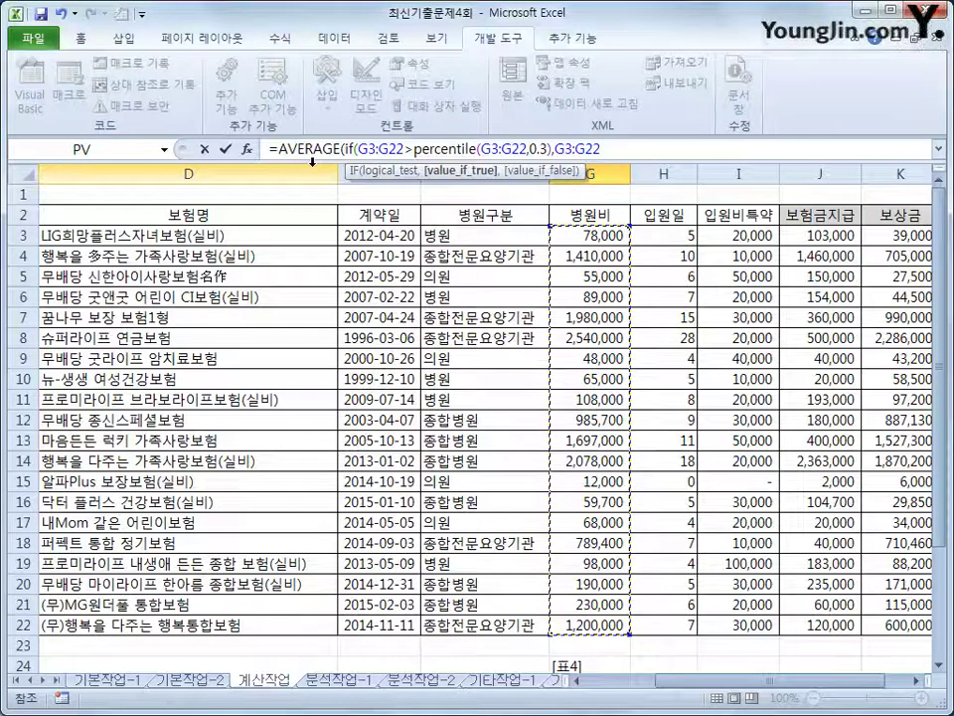
Close the IF and AVERAGE functions in G26 and enter the 표4 formula as an array formula
type(")")
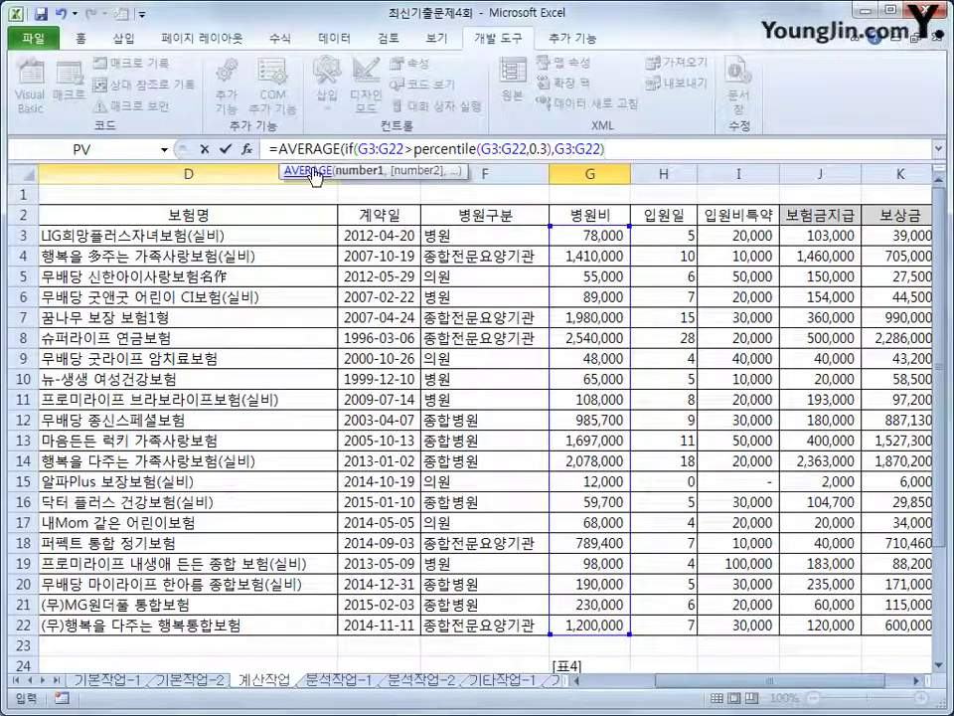
type(")")
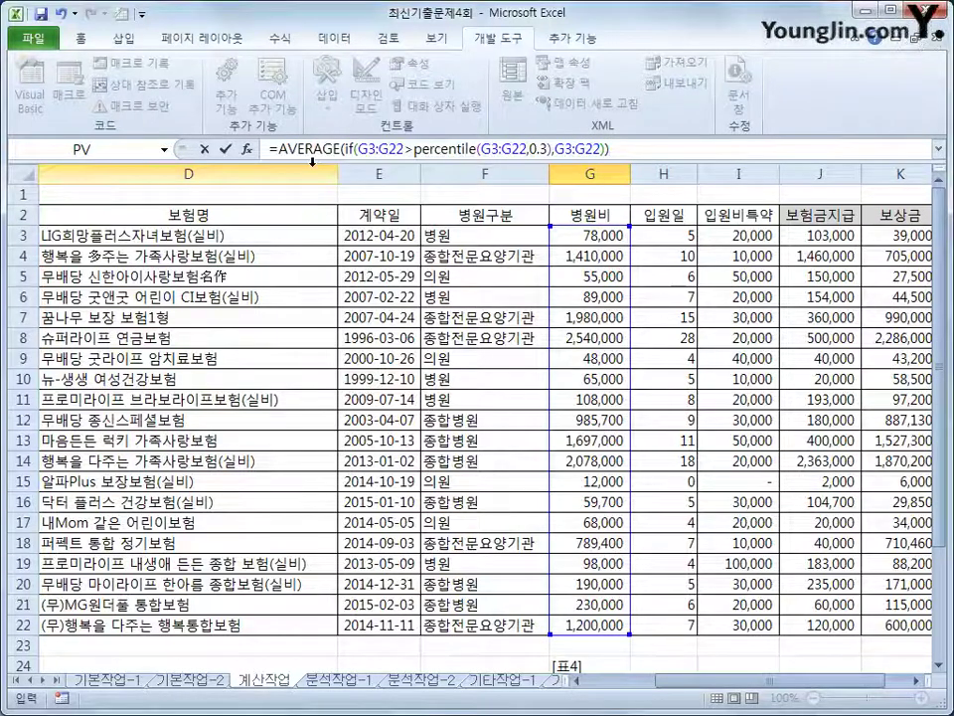
key("ctrl+shift+Return")
scroll(513, 375, "down", 2)
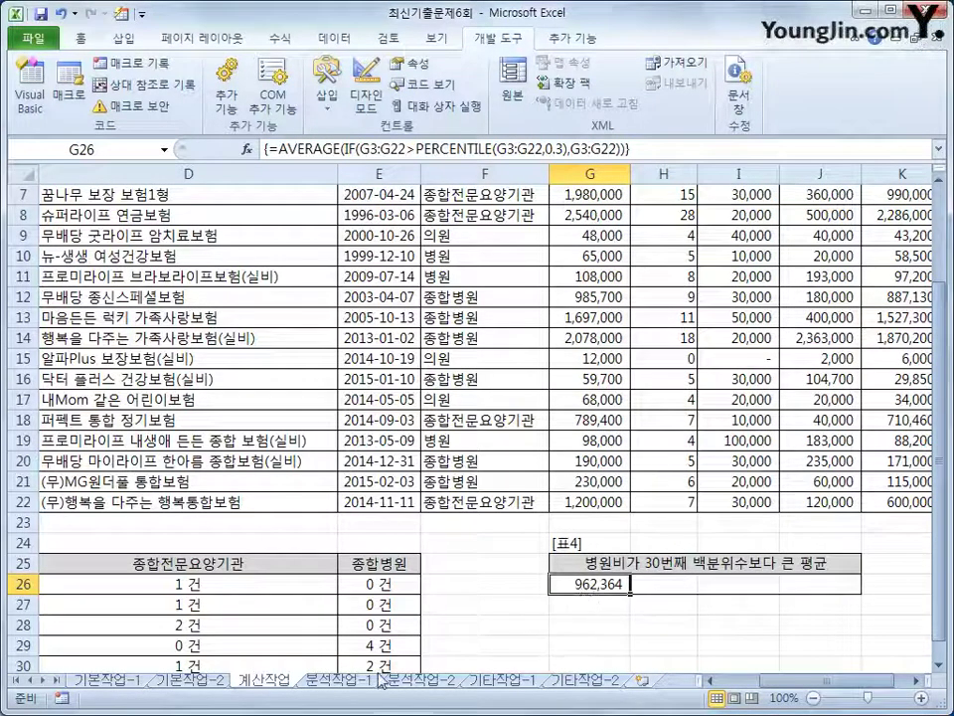
Create a pivot table from A1:I21 on the 분석작업-1 sheet, placed in the existing worksheet at cell K4
left_click(338, 680)
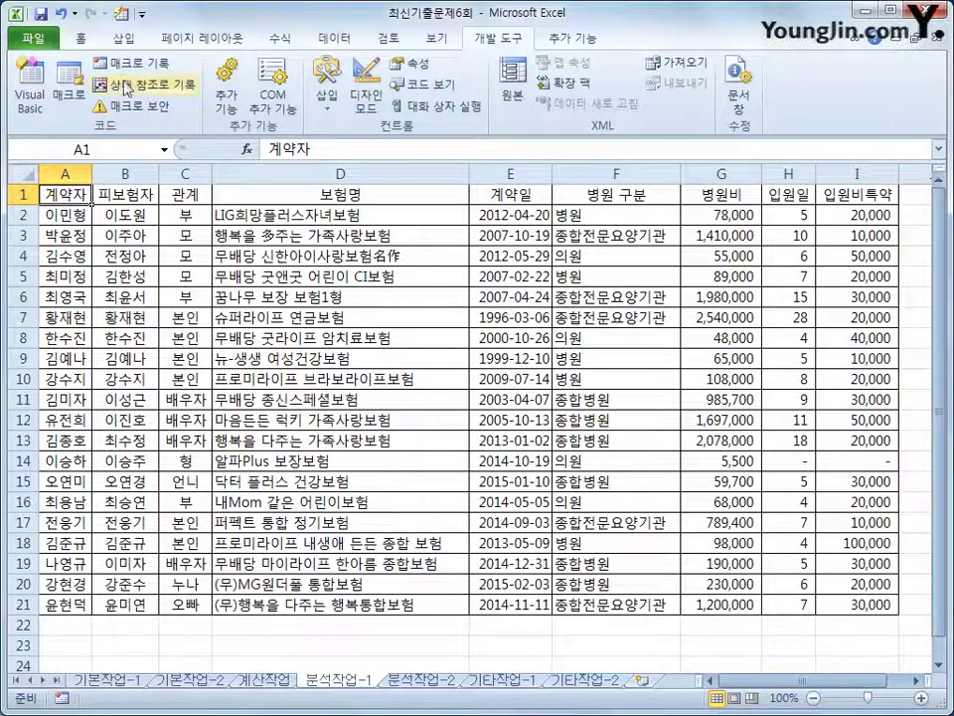
left_click(126, 42)
left_click(36, 75)
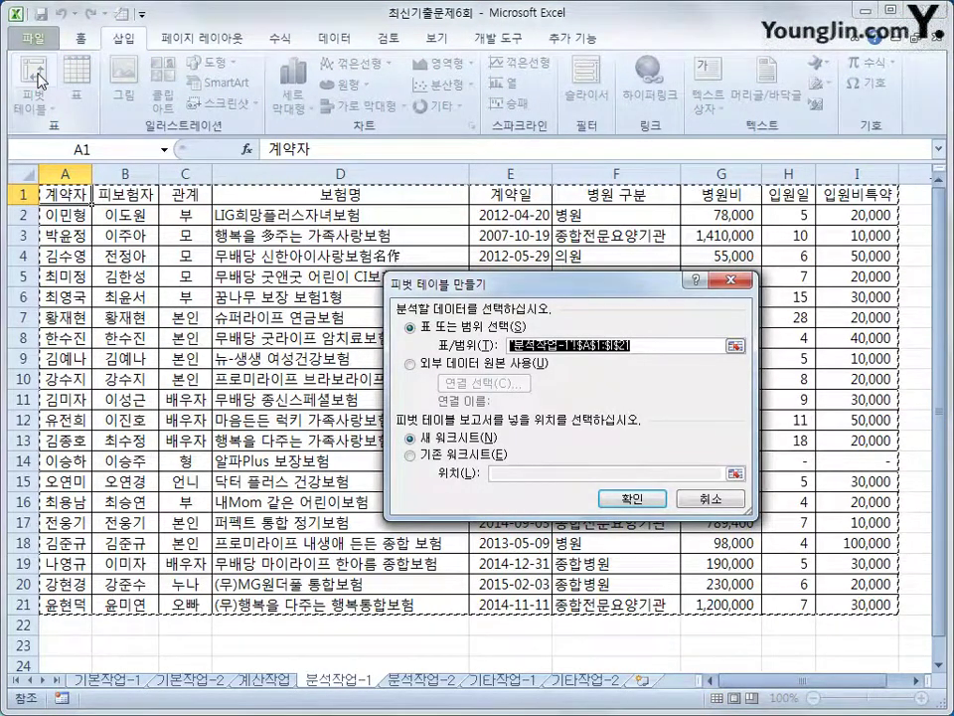
left_click(447, 455)
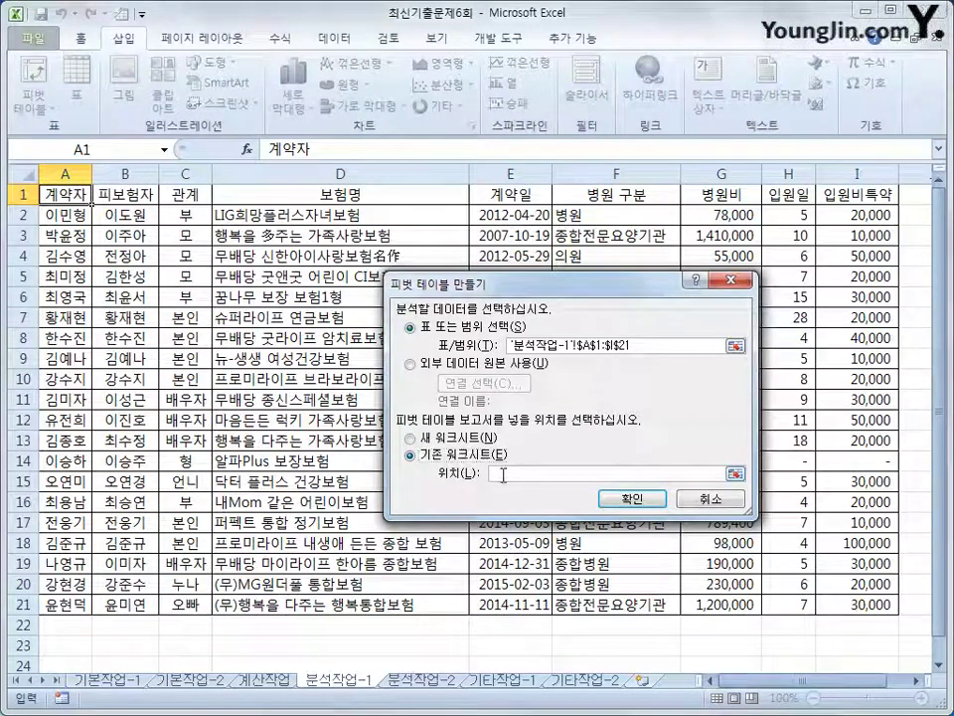
scroll(845, 686, "right", 1)
scroll(895, 671, "right", 1)
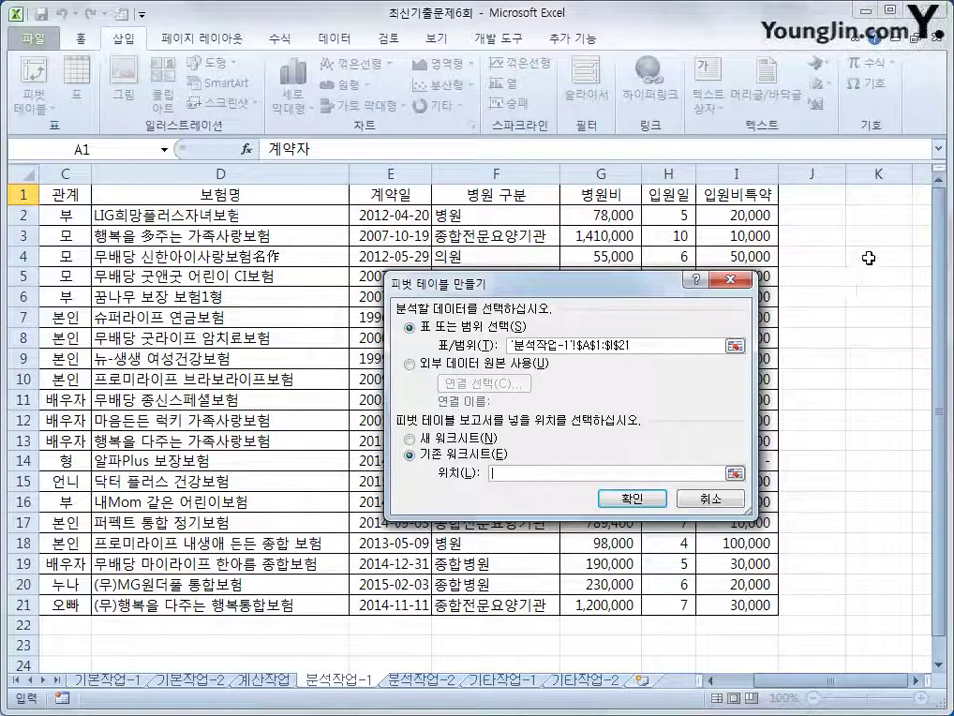
left_click(871, 256)
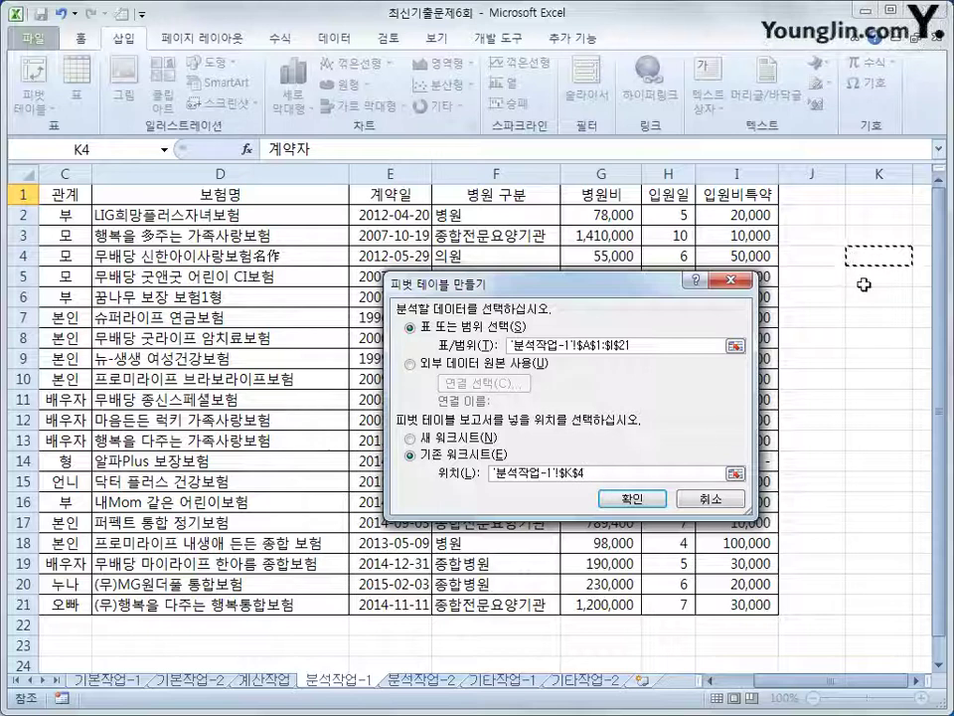
left_click(627, 500)
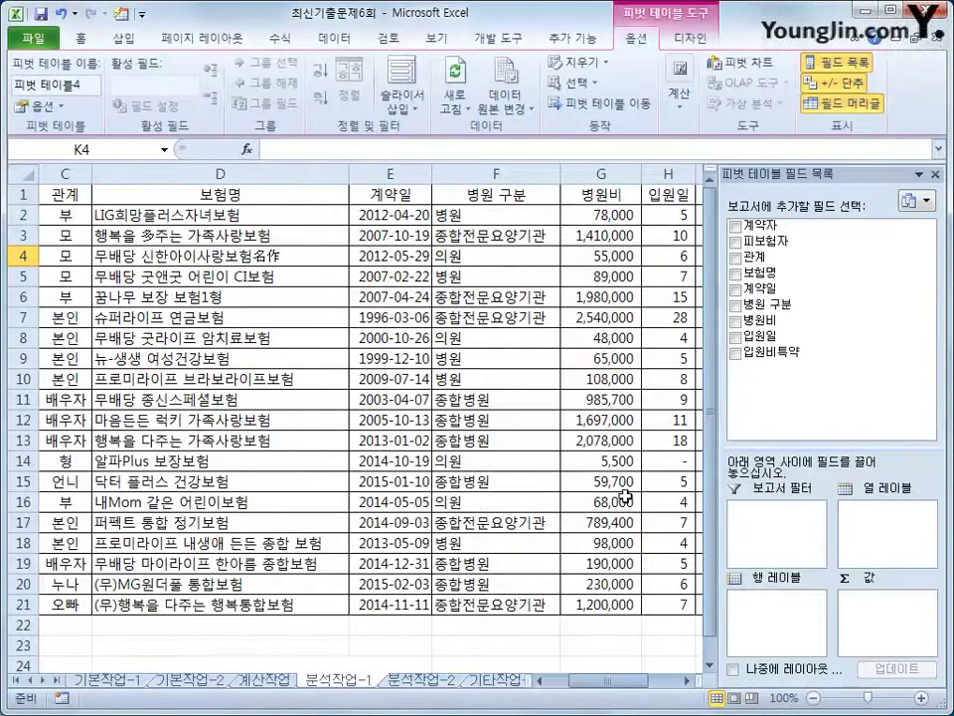
Lay out the empty pivot table at K4 with 병원 구분 as columns, 계약일 as rows and 병원비 as summed values
left_click(686, 680)
left_click(686, 680)
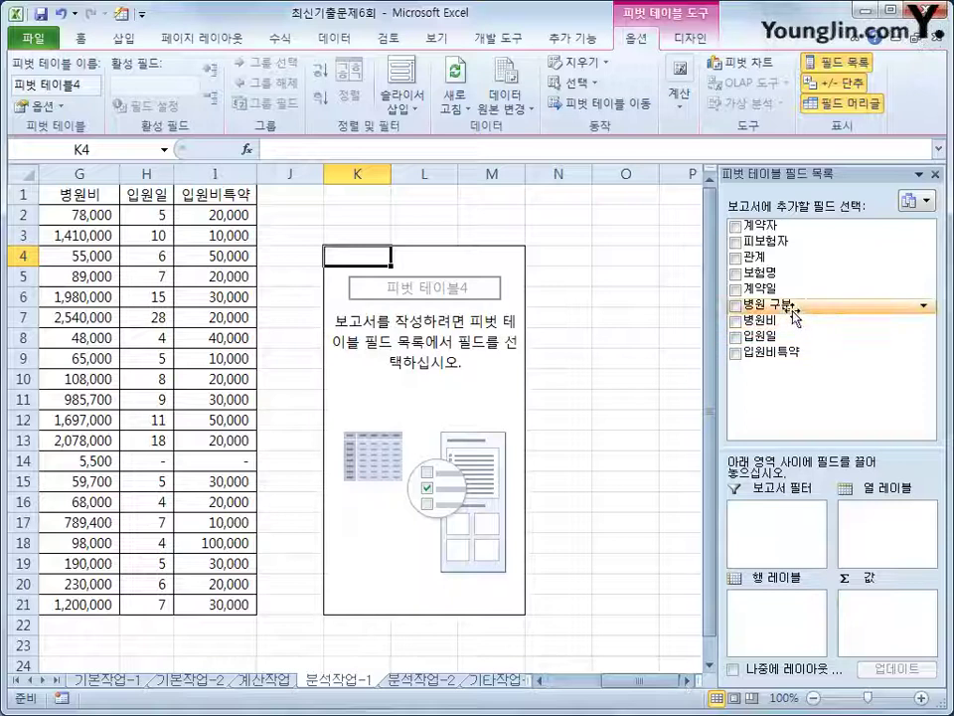
left_click_drag(824, 309, 879, 535)
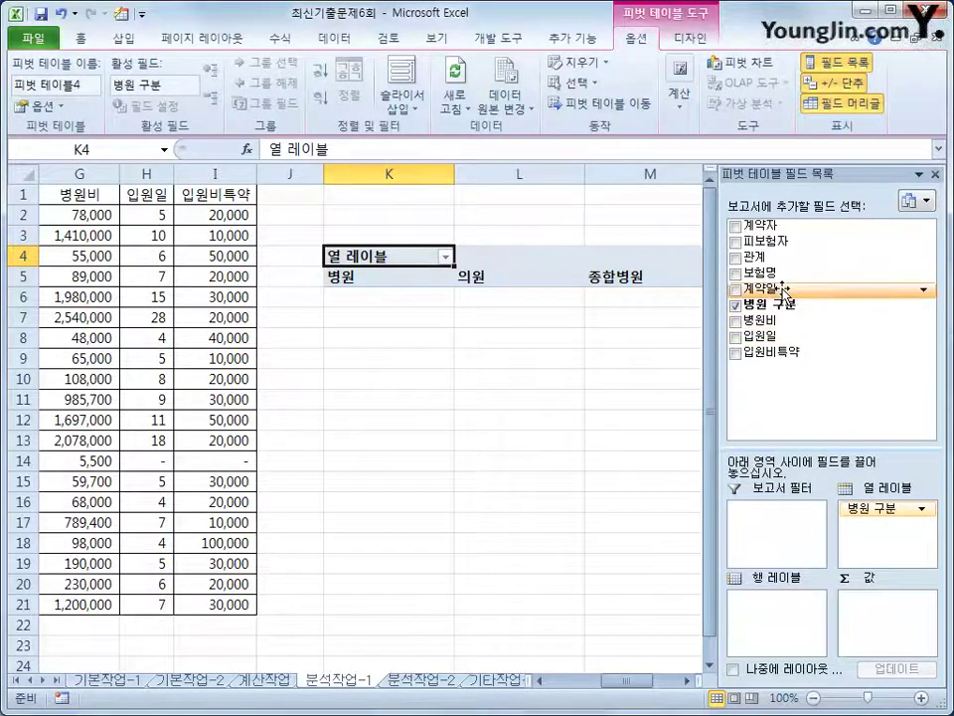
left_click_drag(764, 287, 788, 623)
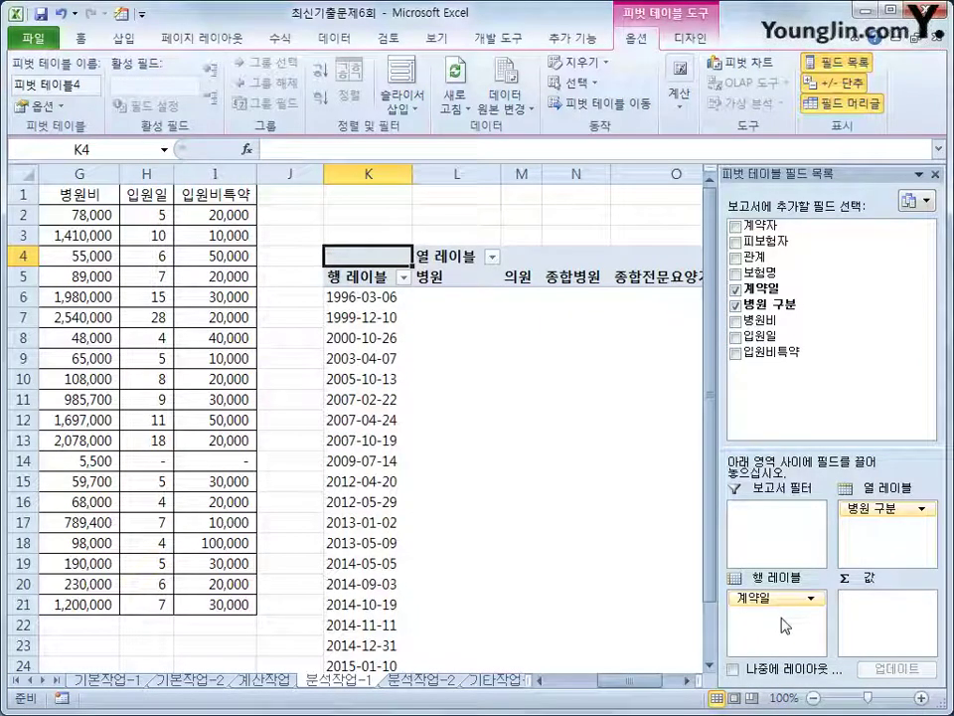
left_click_drag(761, 320, 890, 633)
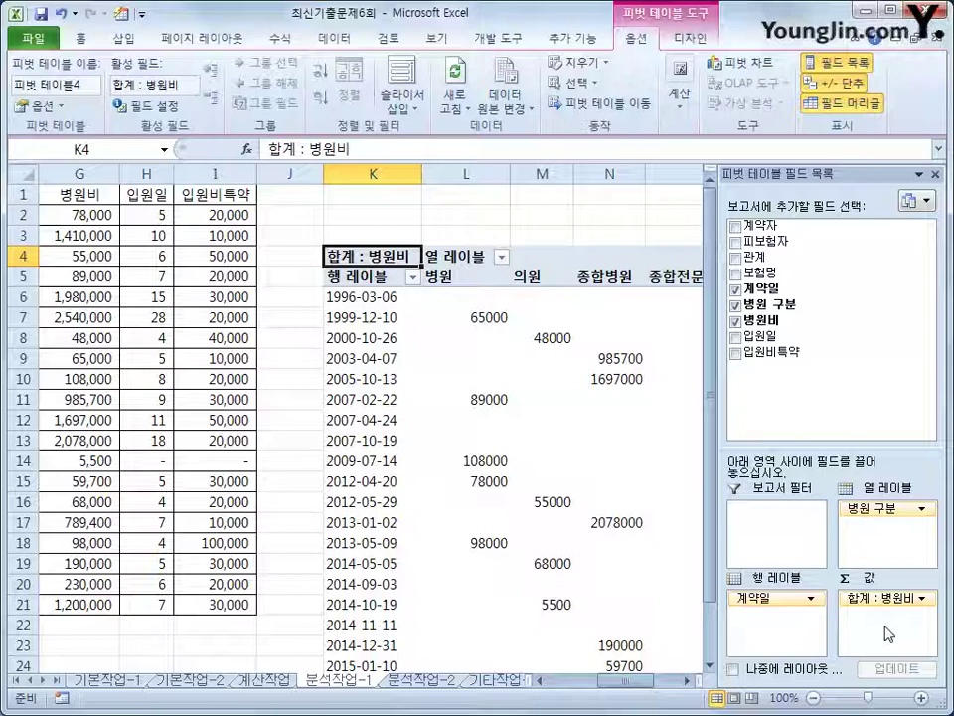
Change the pivot table's report layout to outline form (개요 형식)
left_click(694, 45)
left_click(127, 111)
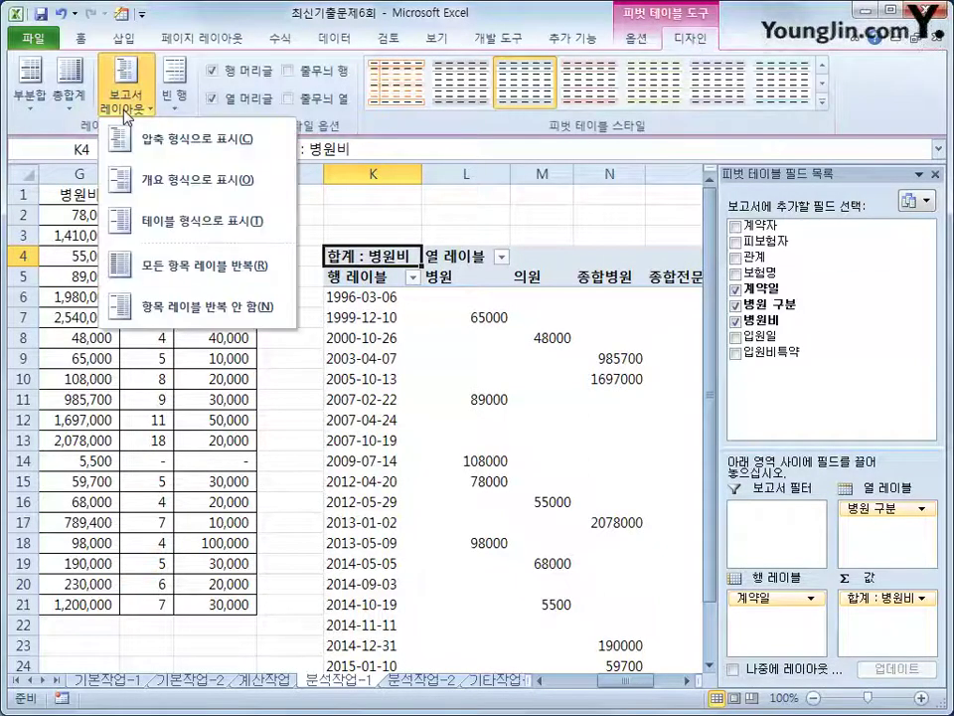
left_click(136, 184)
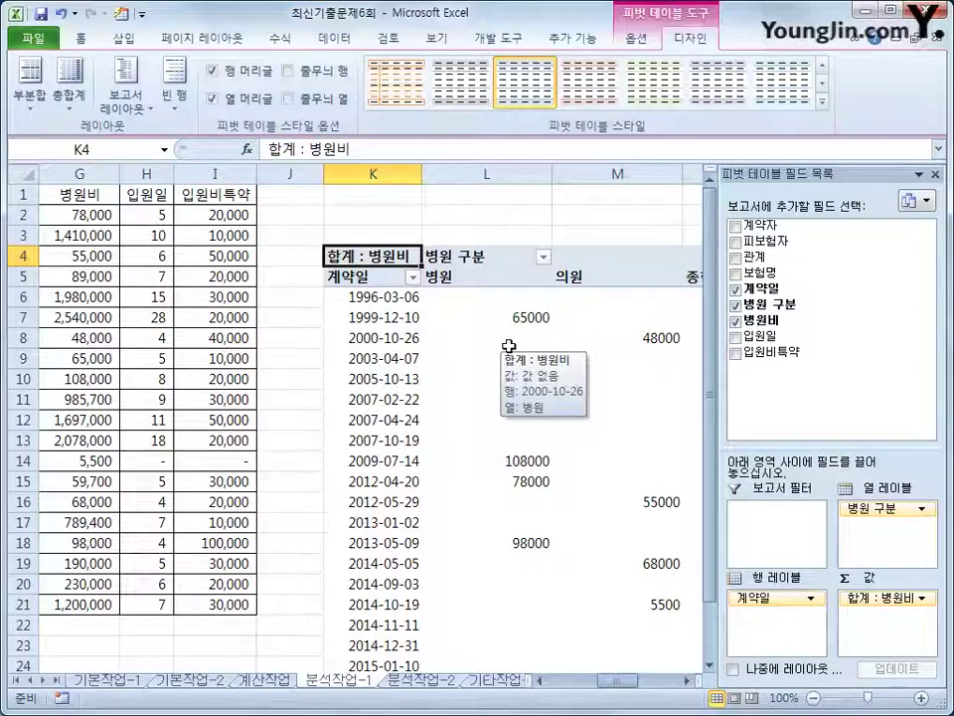
Group the pivot table's 계약일 dates by year (연) only, without months
left_click(375, 277)
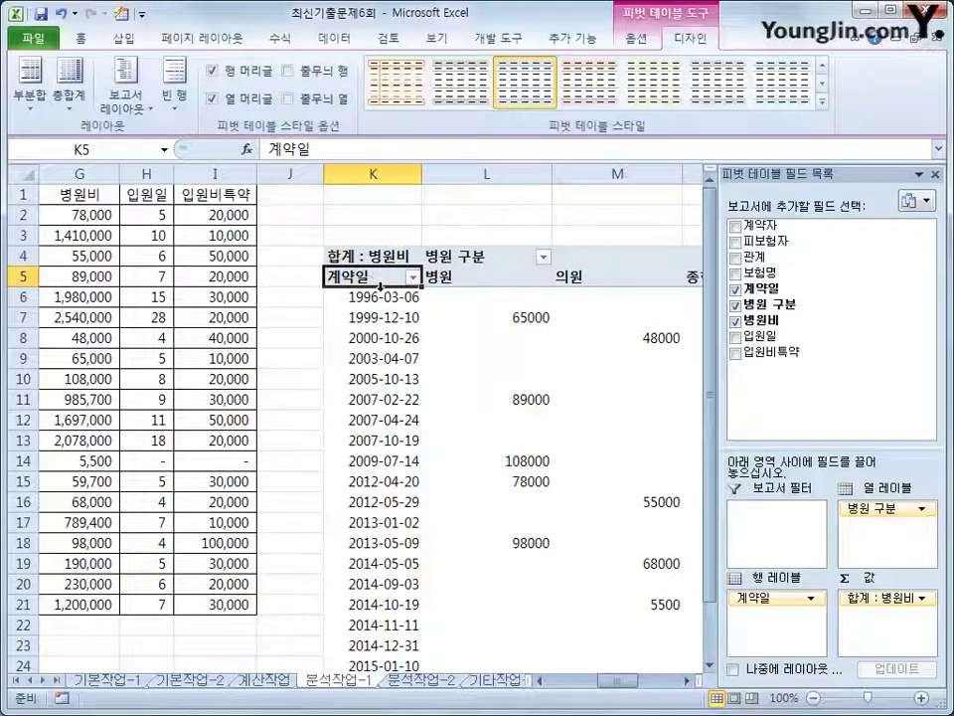
left_click(379, 296)
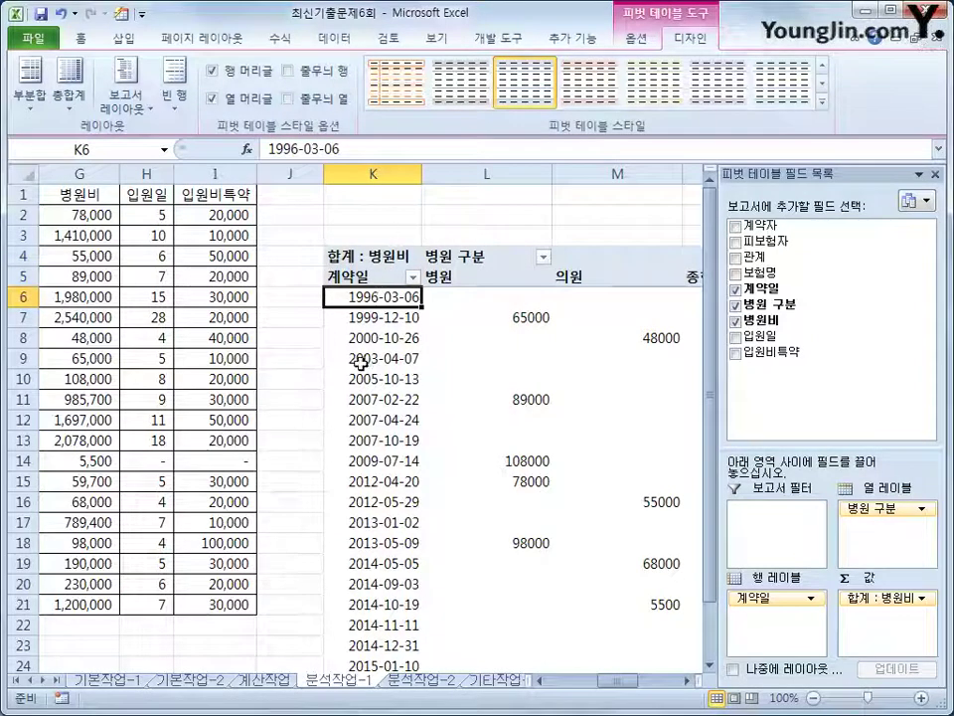
mouse_move(362, 364)
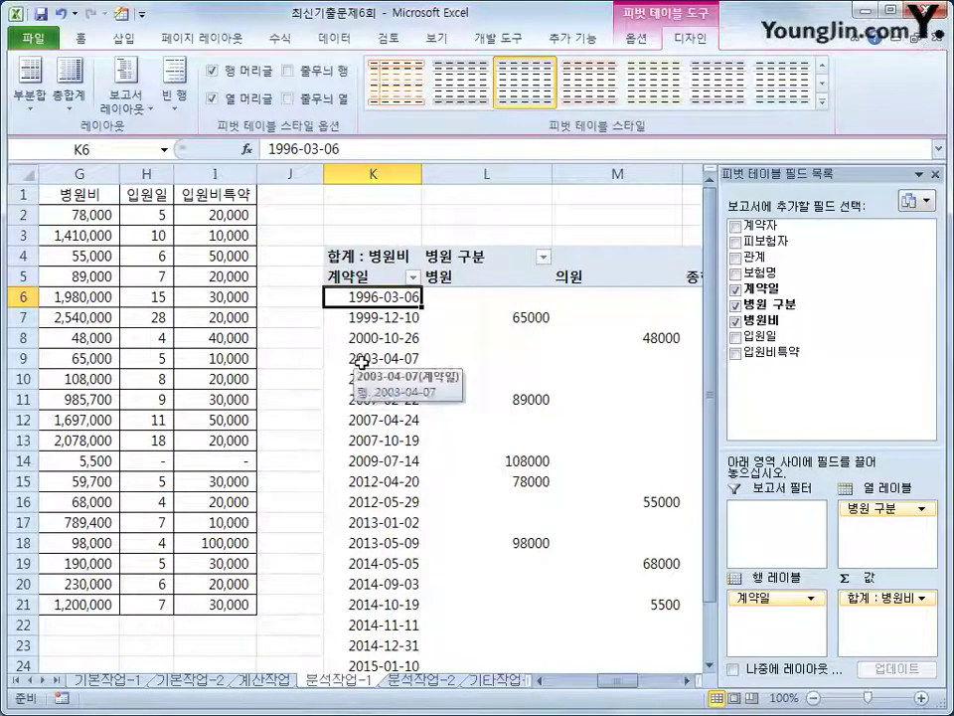
right_click(356, 296)
left_click(427, 484)
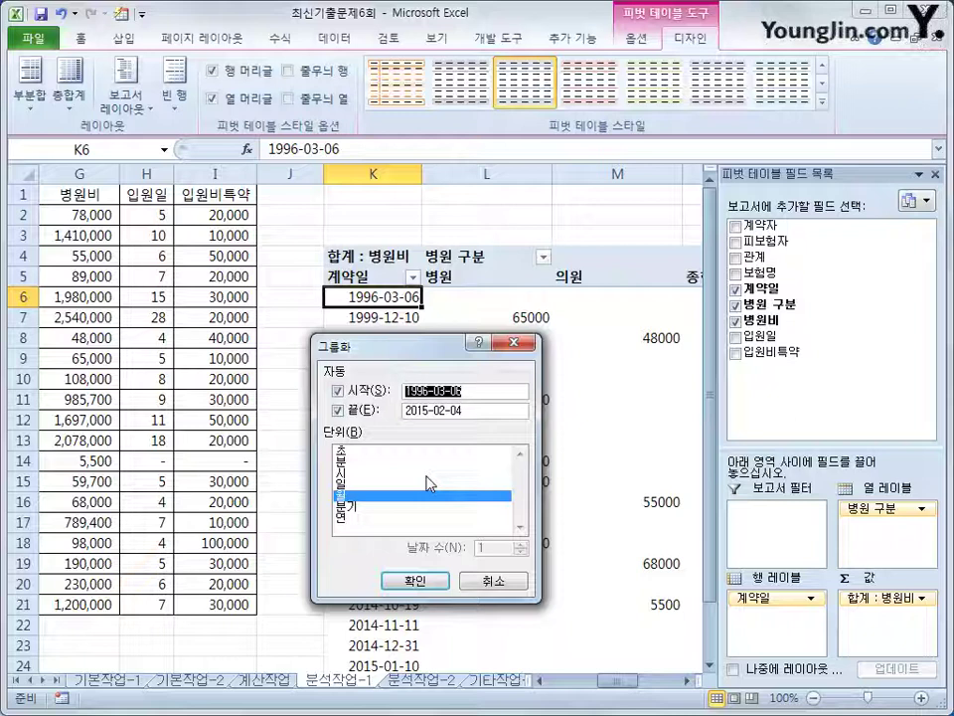
left_click(379, 496)
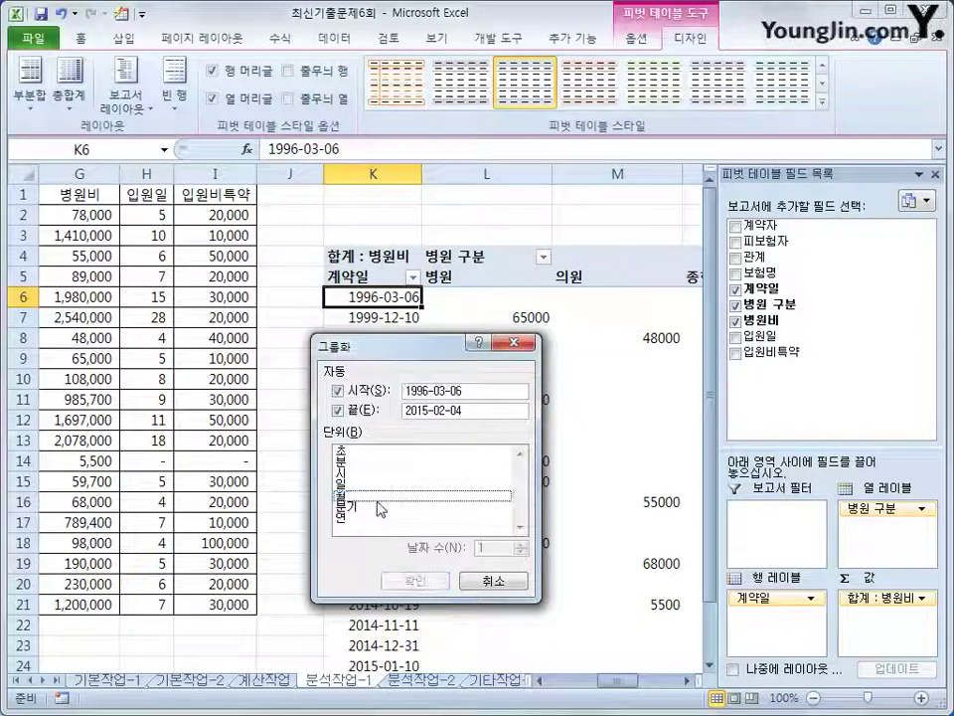
left_click(378, 518)
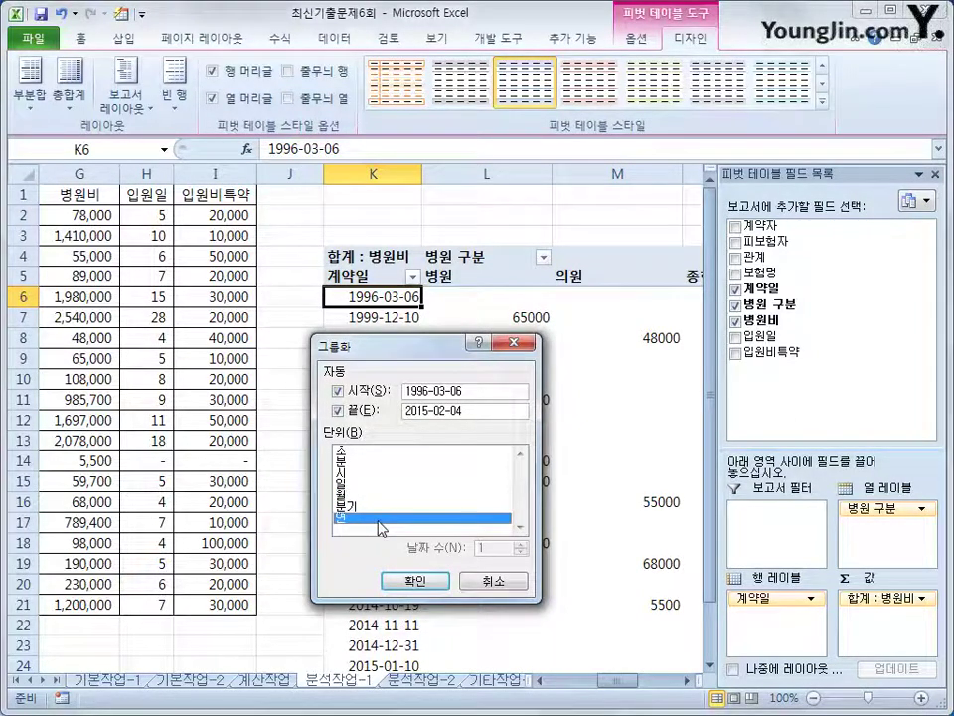
left_click(412, 579)
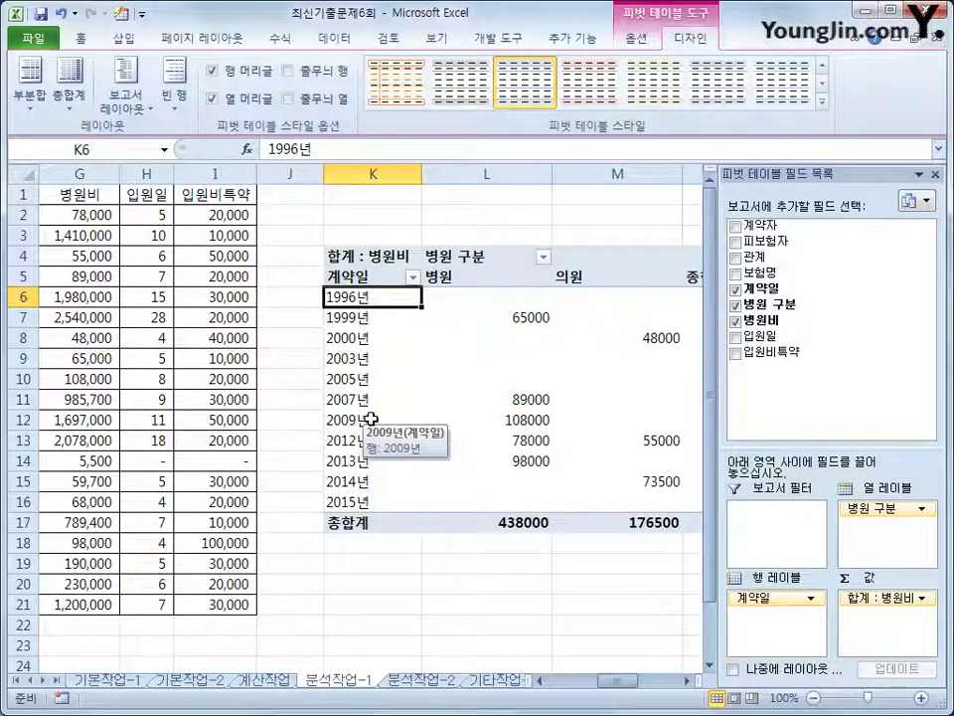
Format the 합계 : 병원비 values in the number category (숫자) with a thousands separator and 0 decimal places
left_click(378, 255)
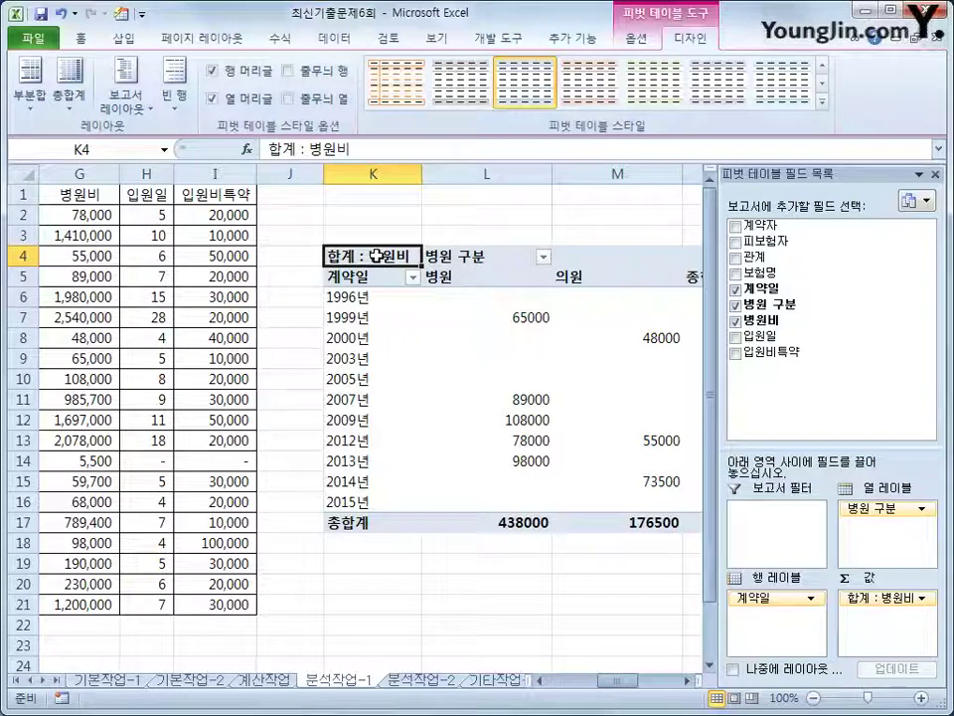
right_click(377, 255)
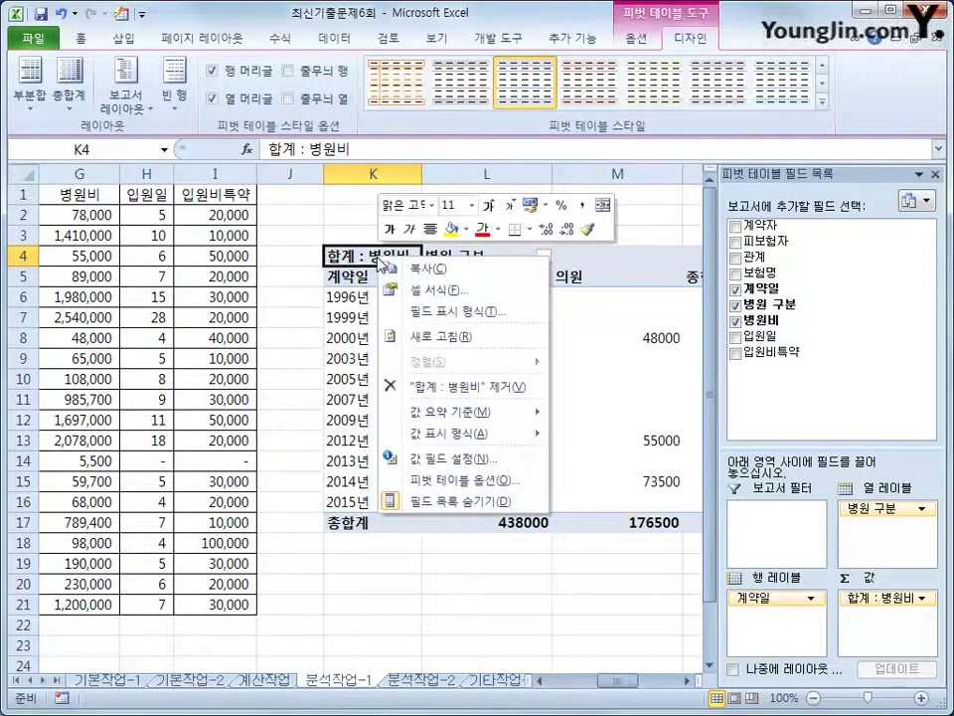
left_click(453, 312)
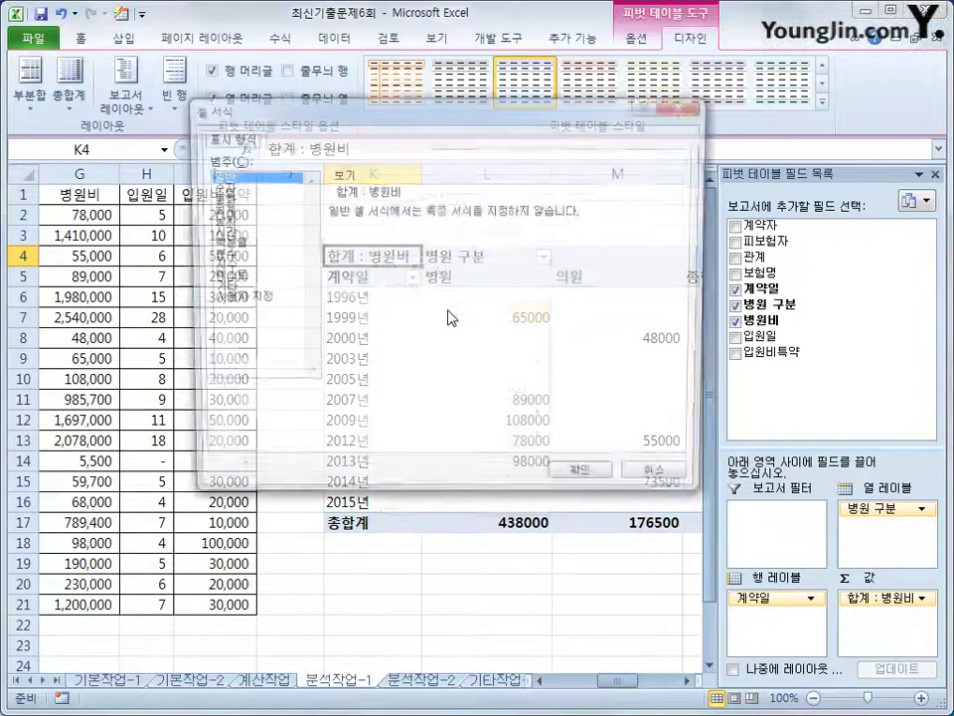
left_click(275, 188)
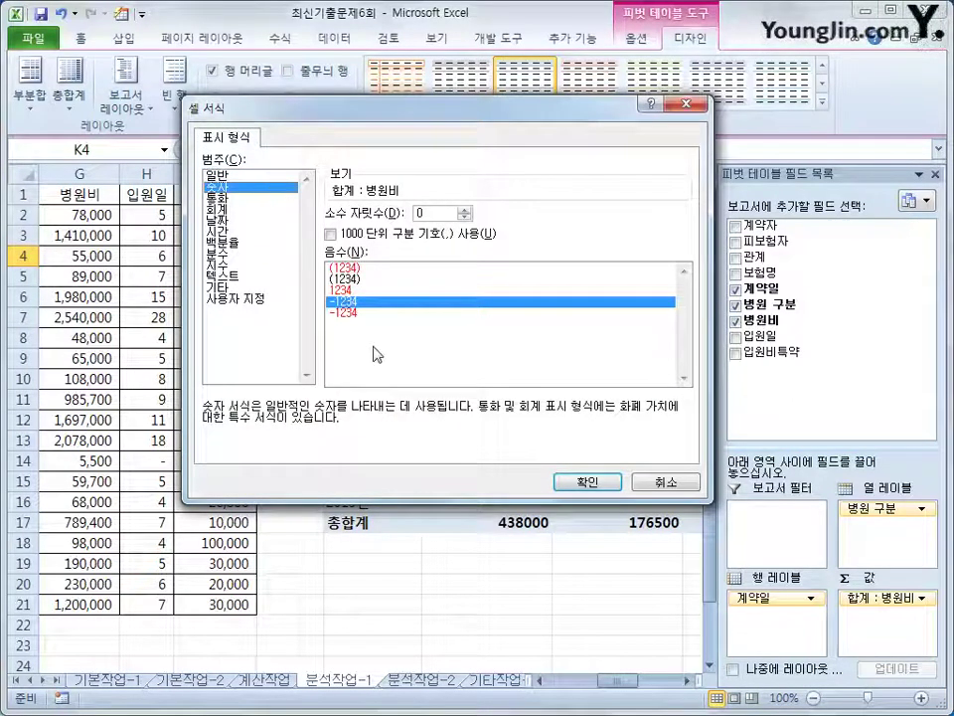
left_click(394, 235)
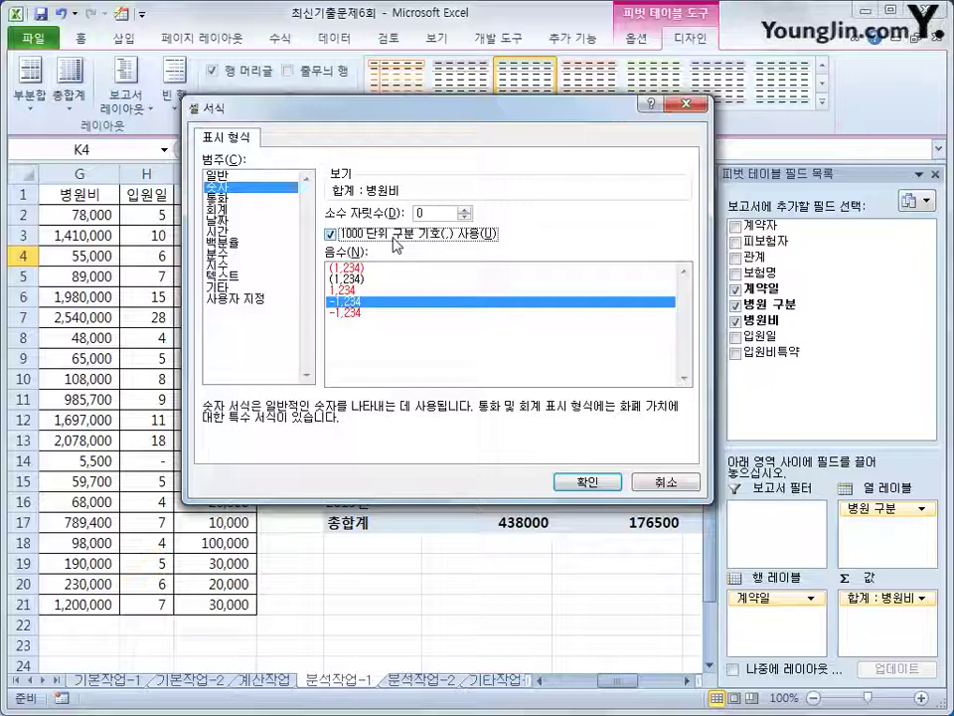
left_click(584, 482)
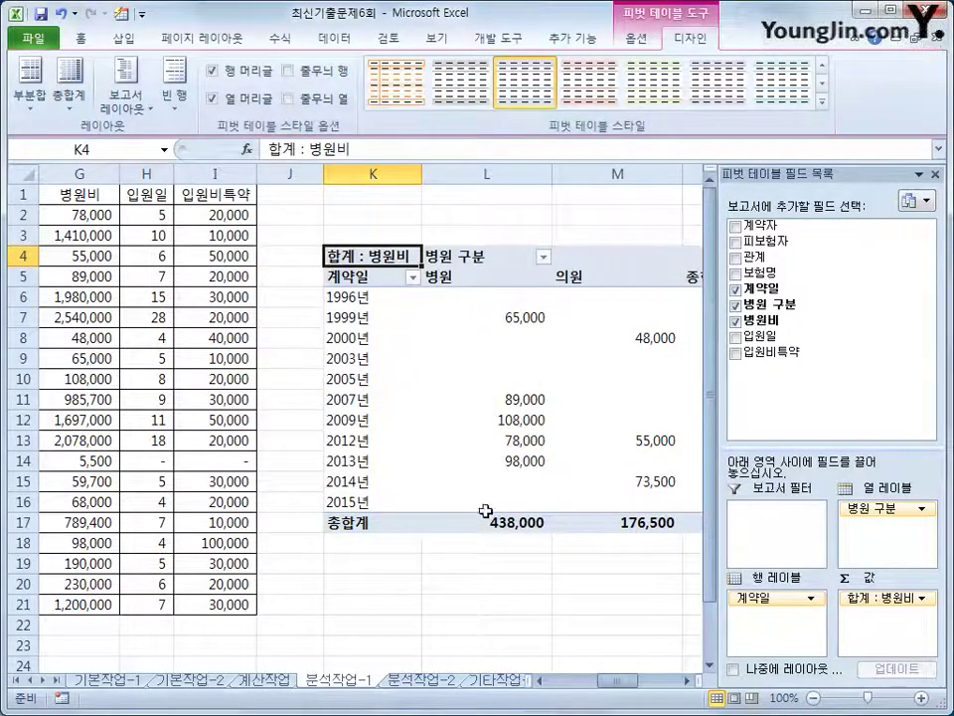
Apply the light blue pivot style with full grid borders, turn on banded rows (줄무늬 행), and deselect the pivot table
scroll(514, 513, "right", 2)
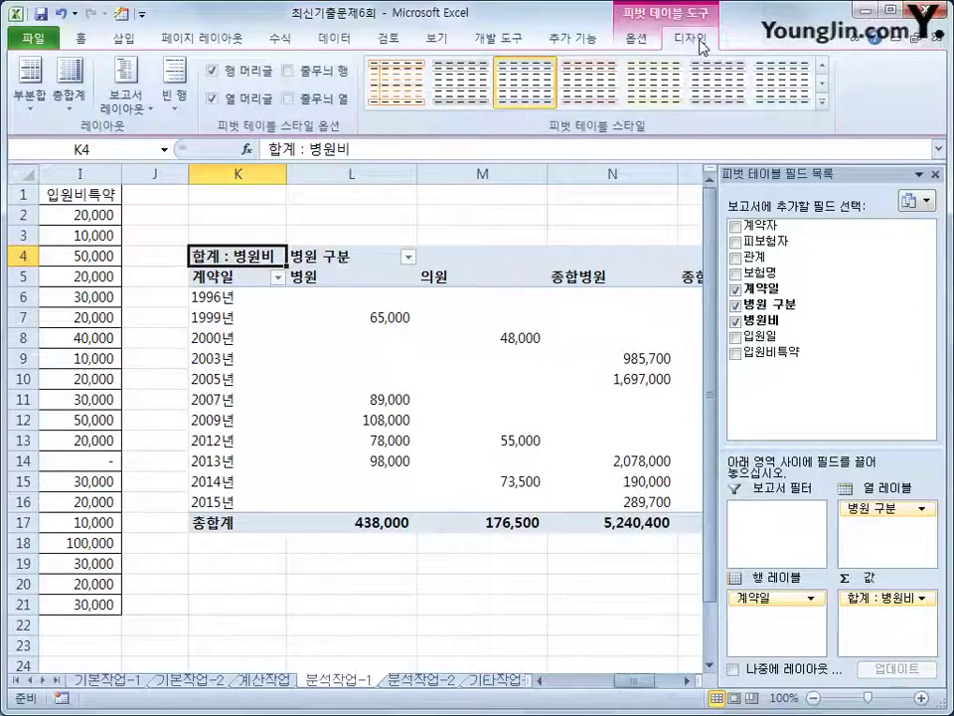
left_click(821, 95)
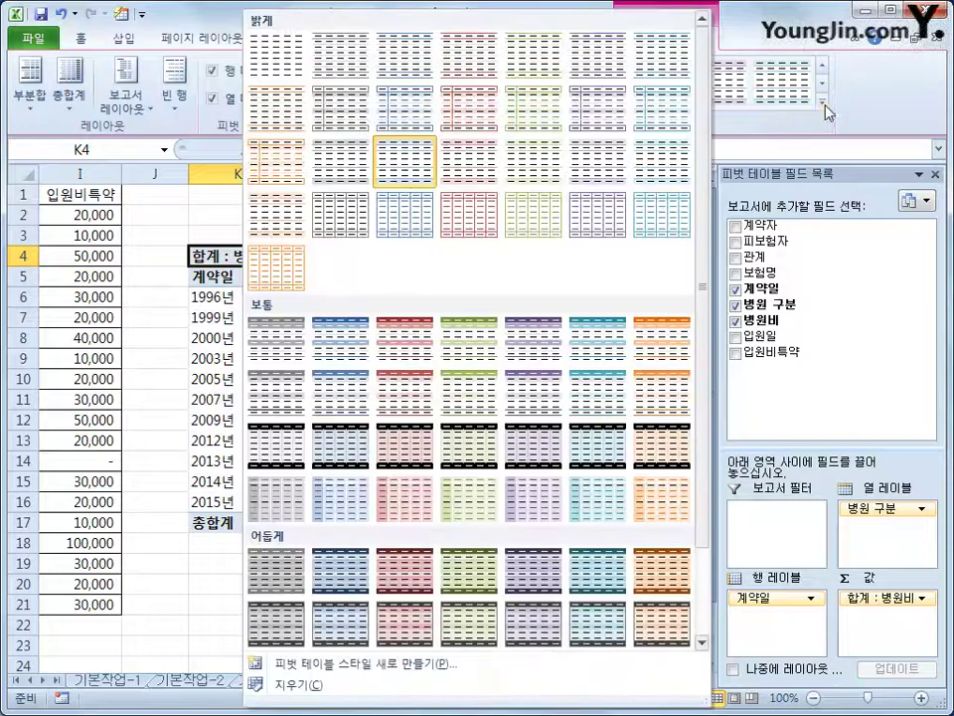
left_click(405, 213)
mouse_move(438, 374)
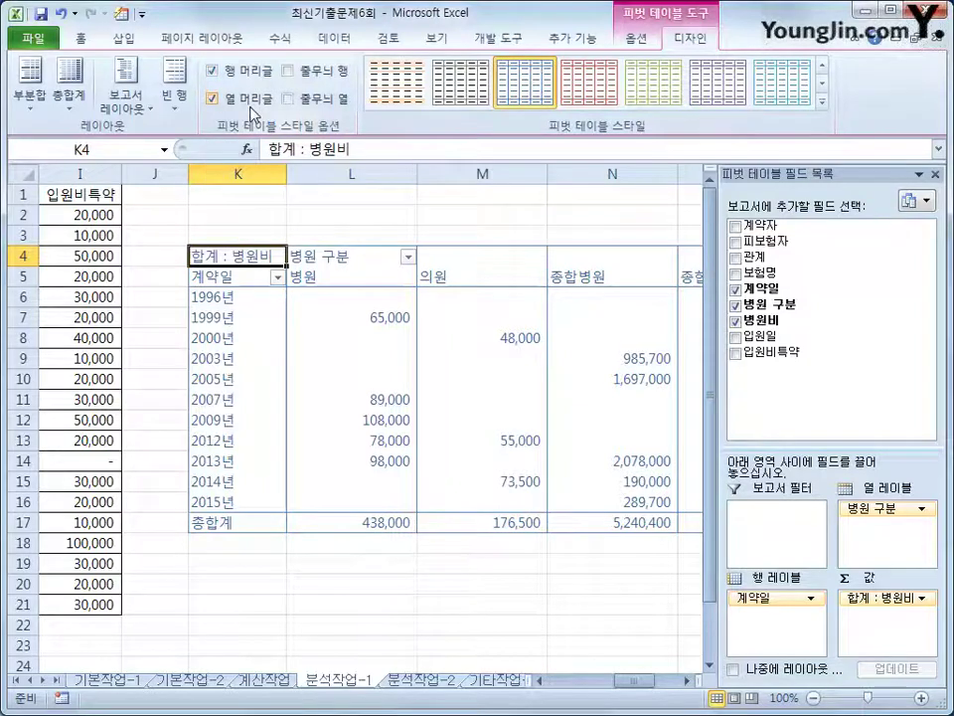
left_click(318, 77)
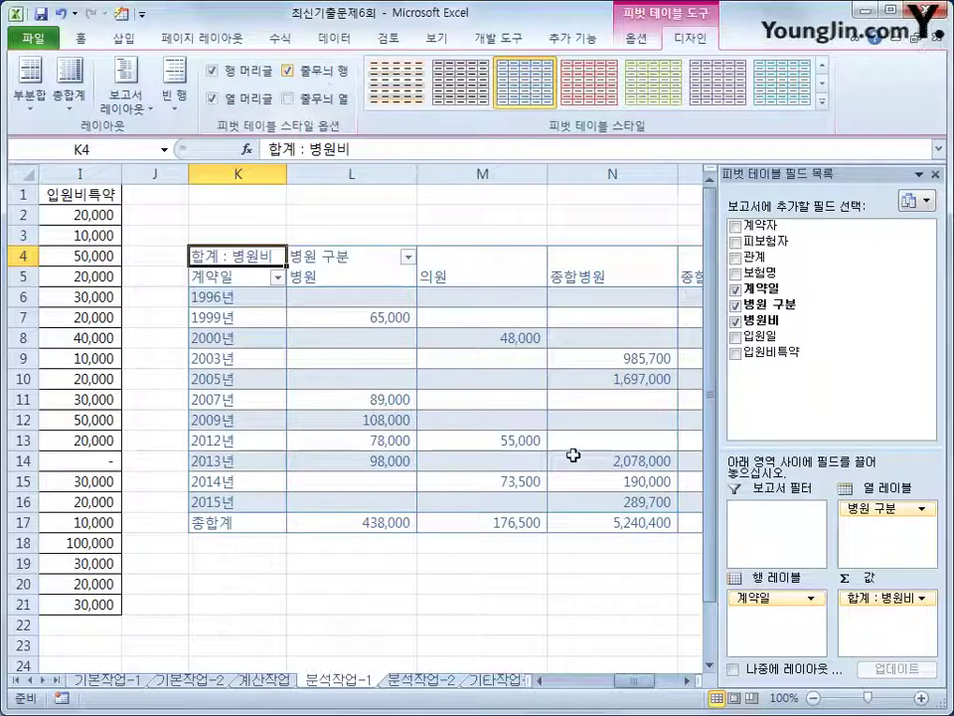
left_click(527, 603)
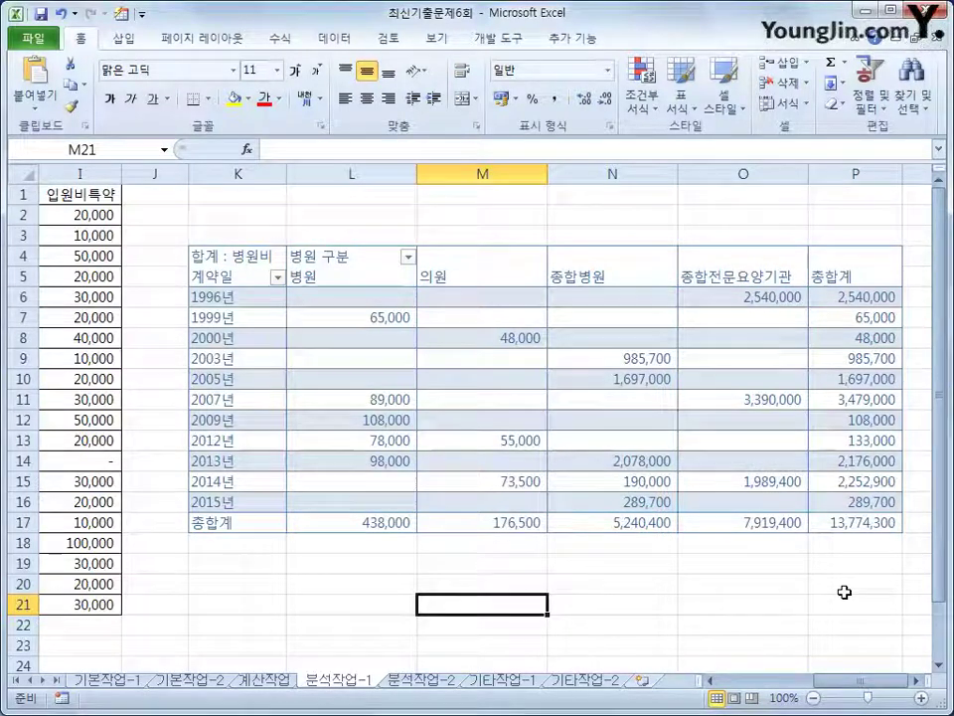
Start recording a macro named 통합 on the 분석작업-2 sheet, stored in the current workbook
left_click(421, 681)
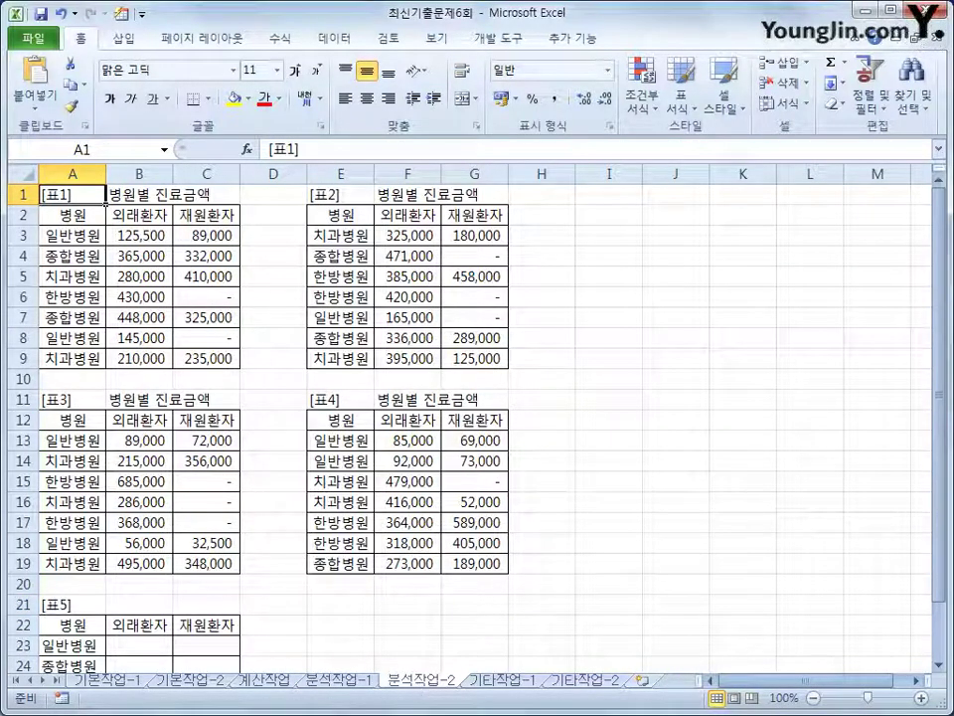
left_click(629, 576)
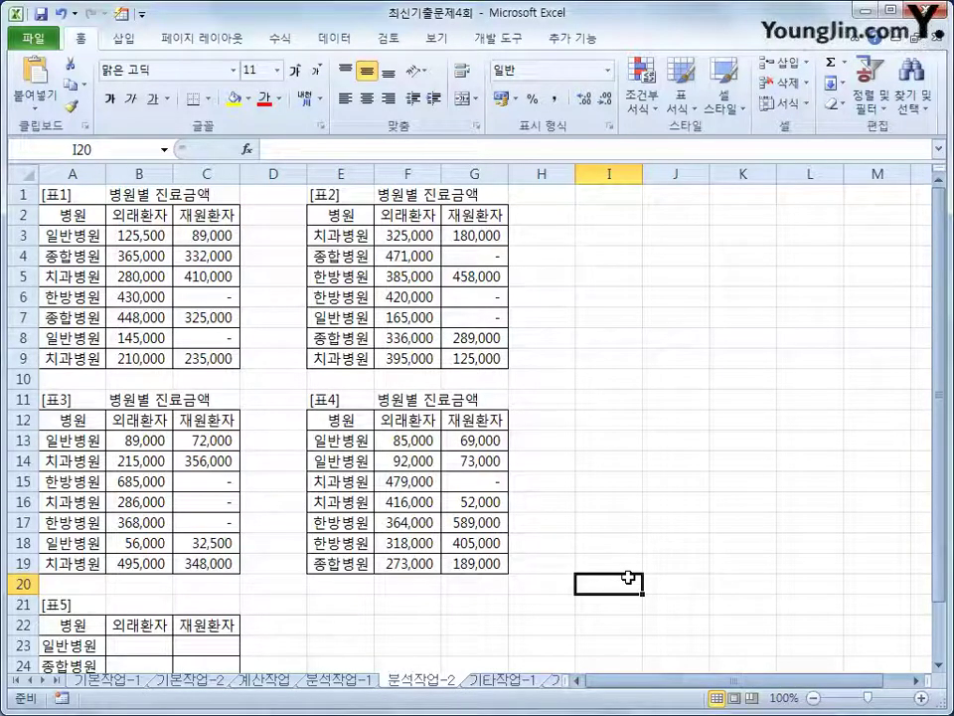
left_click(498, 38)
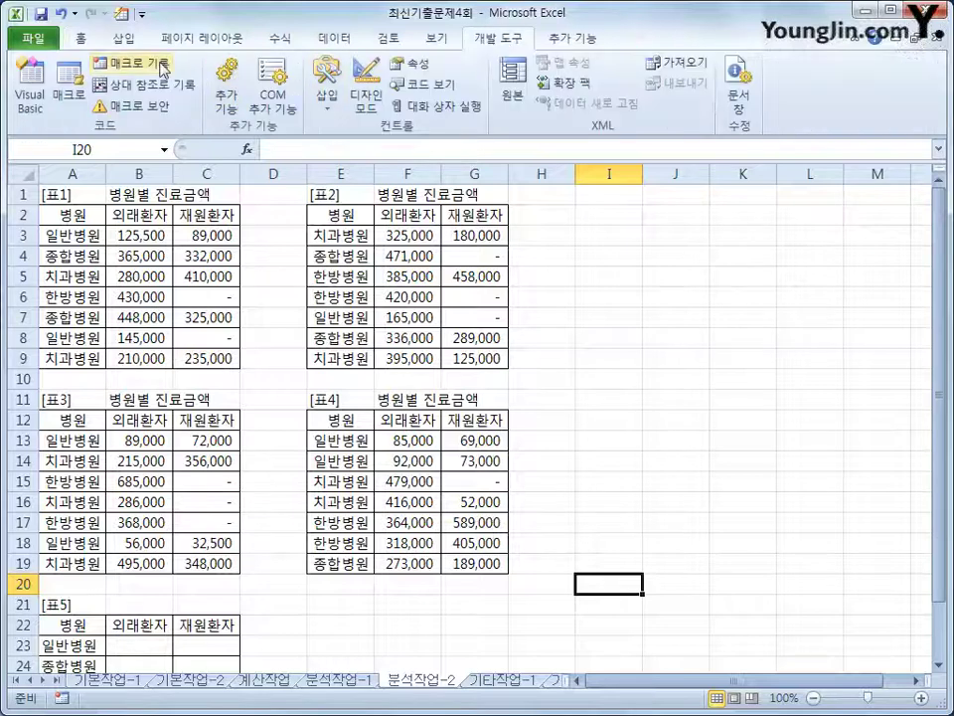
left_click(162, 70)
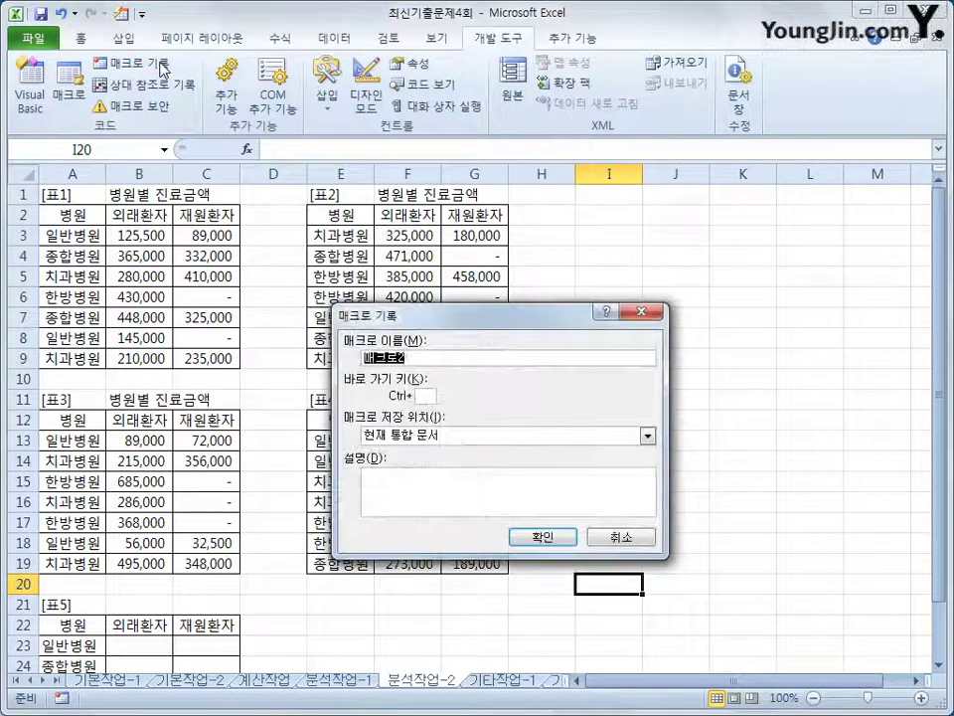
type("xhd")
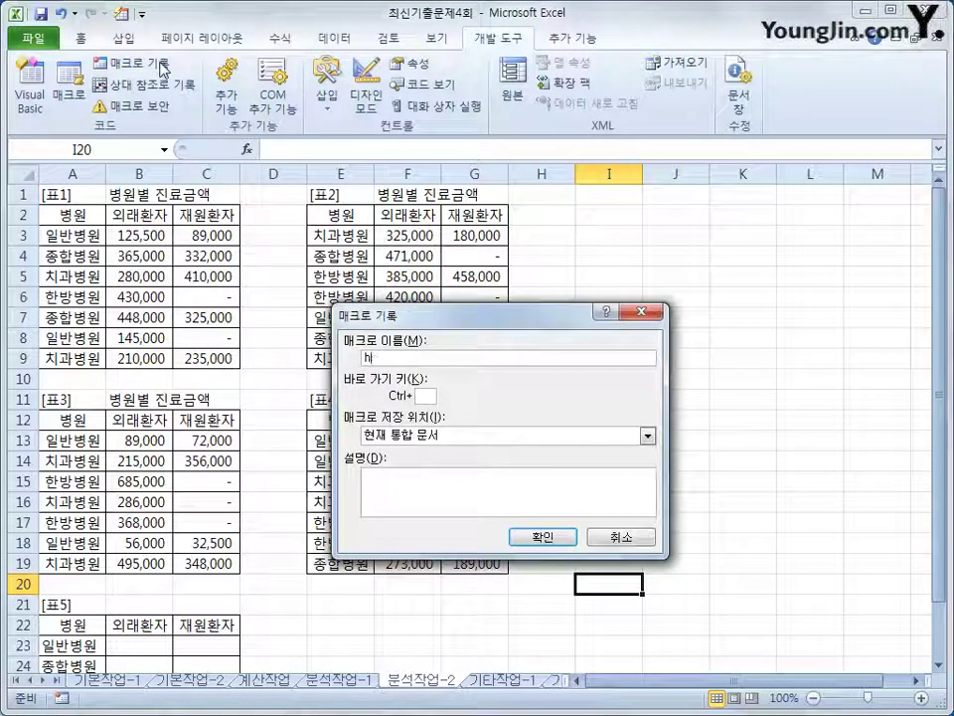
key("BackSpace")
key("BackSpace")
key("BackSpace")
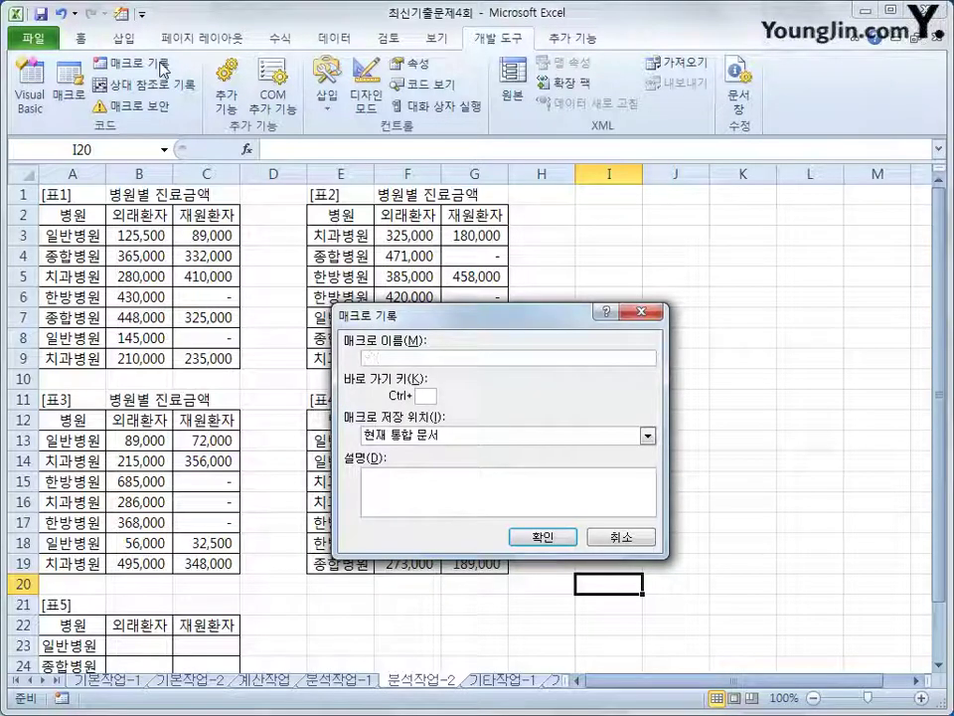
type("통합")
key("Return")
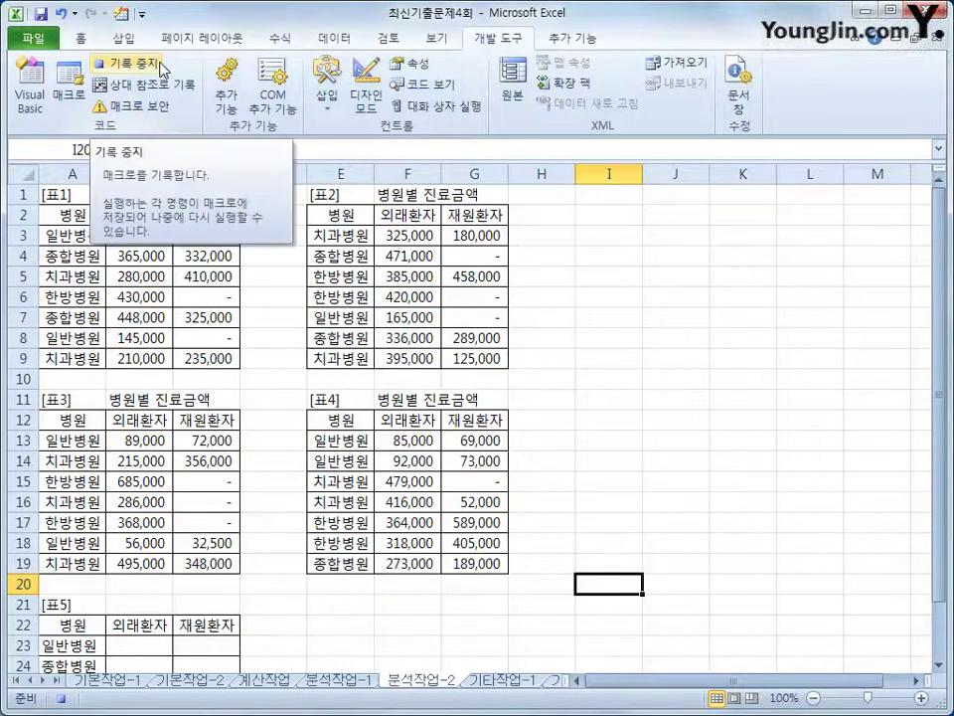
Start a consolidation (통합) into the [표5] range A22:C26 with 평균 as the function
scroll(21, 241, "down", 3)
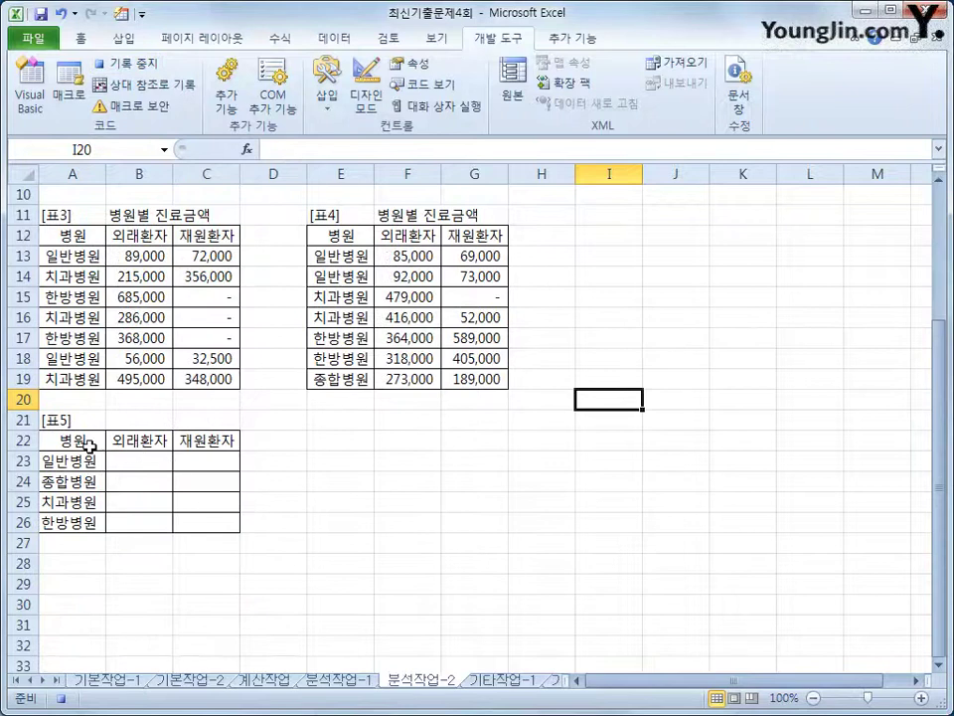
left_click_drag(86, 443, 213, 523)
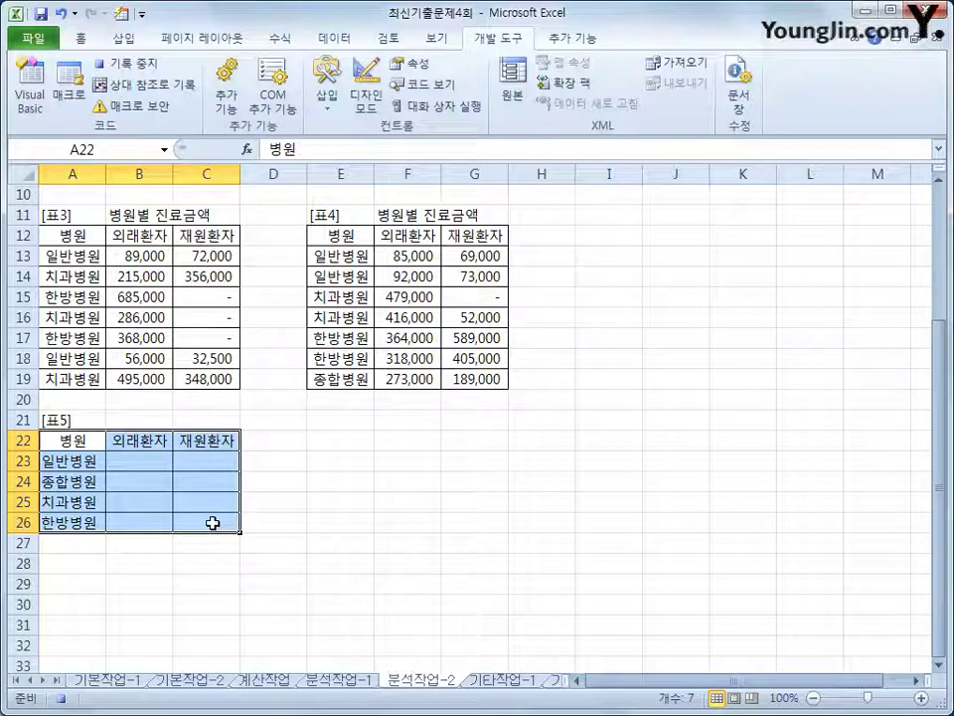
left_click(340, 40)
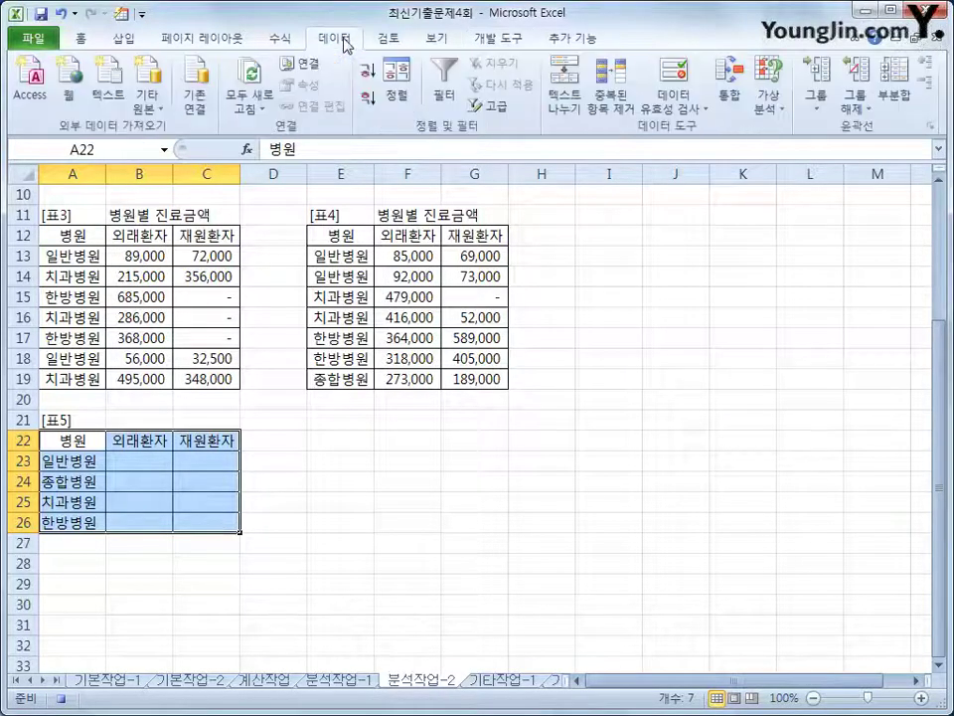
left_click(728, 96)
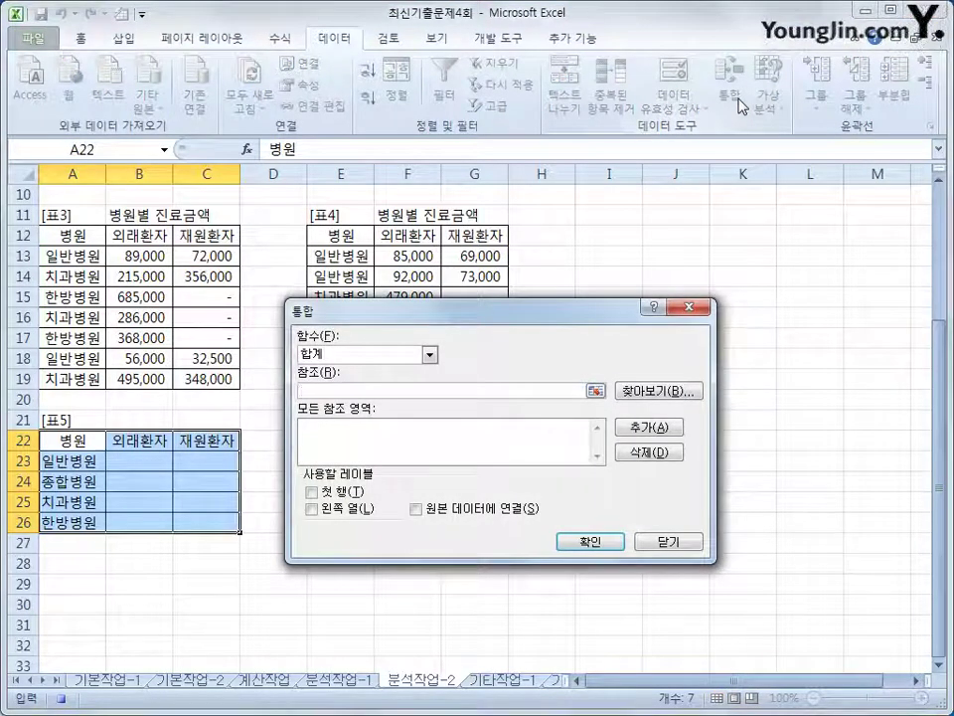
left_click(409, 355)
left_click(399, 394)
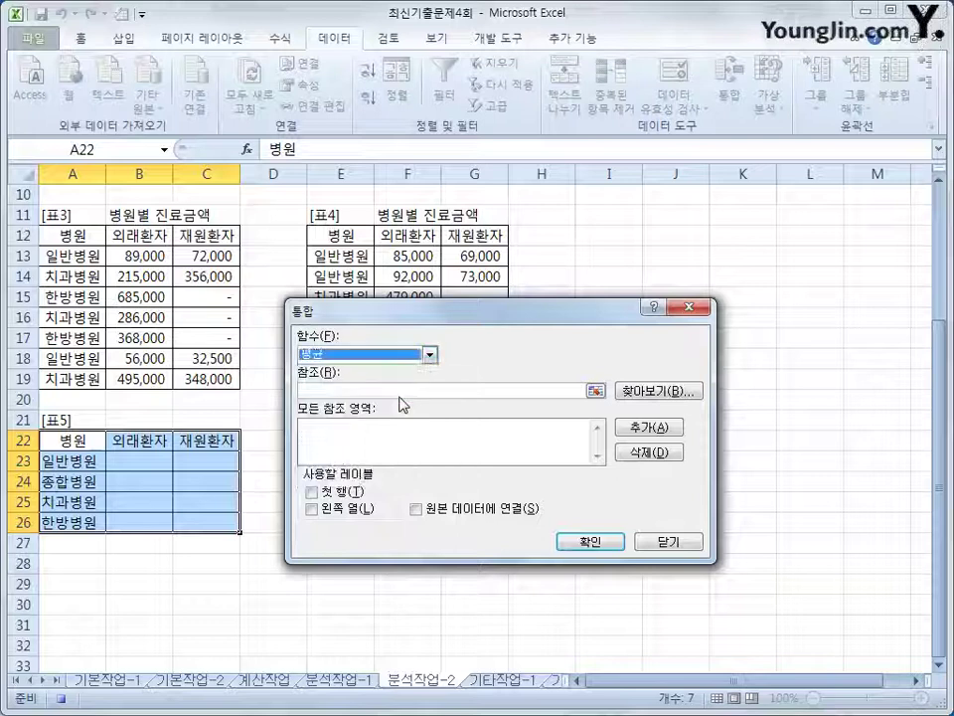
Add the four source tables A2:C9, E2:G9, A12:C19 and E12:G19 as consolidation references
left_click(401, 390)
scroll(402, 391, "up", 3)
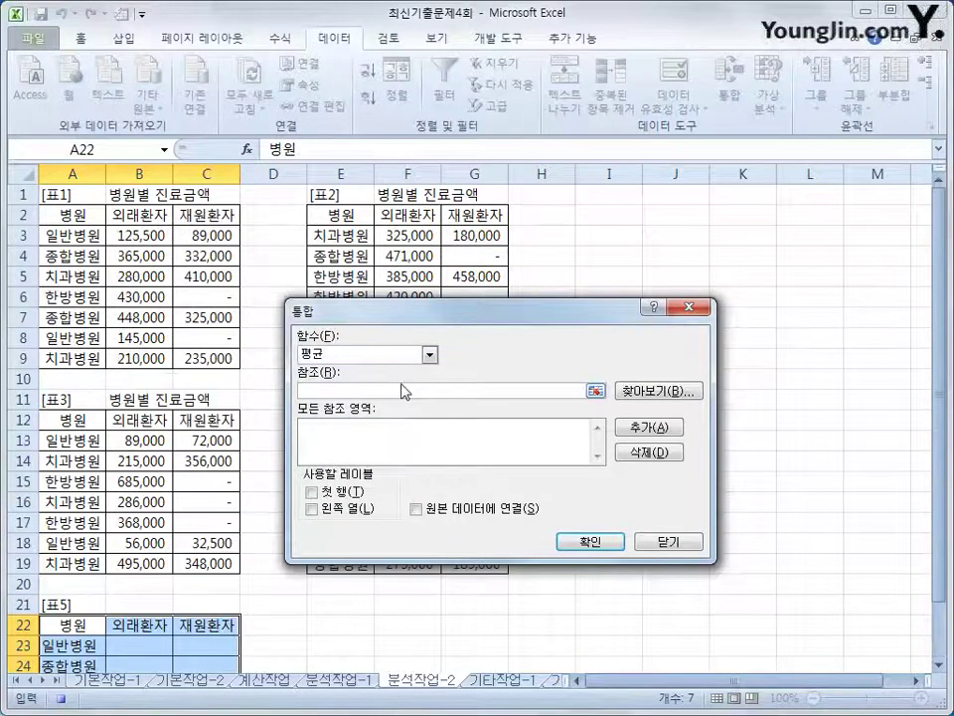
left_click_drag(62, 214, 202, 364)
left_click(646, 428)
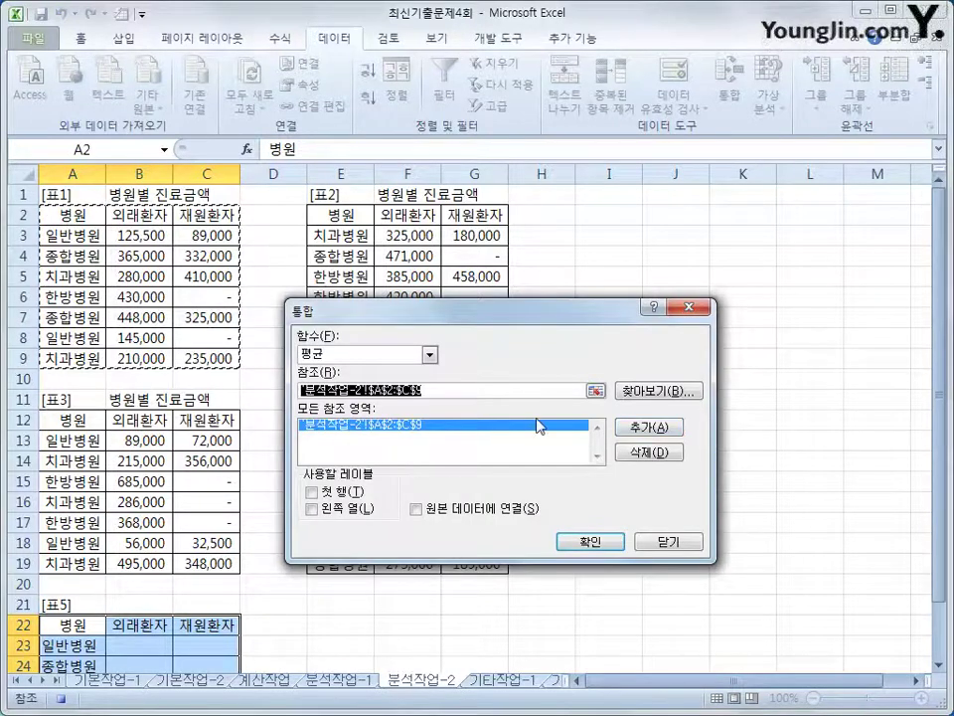
left_click_drag(340, 215, 459, 358)
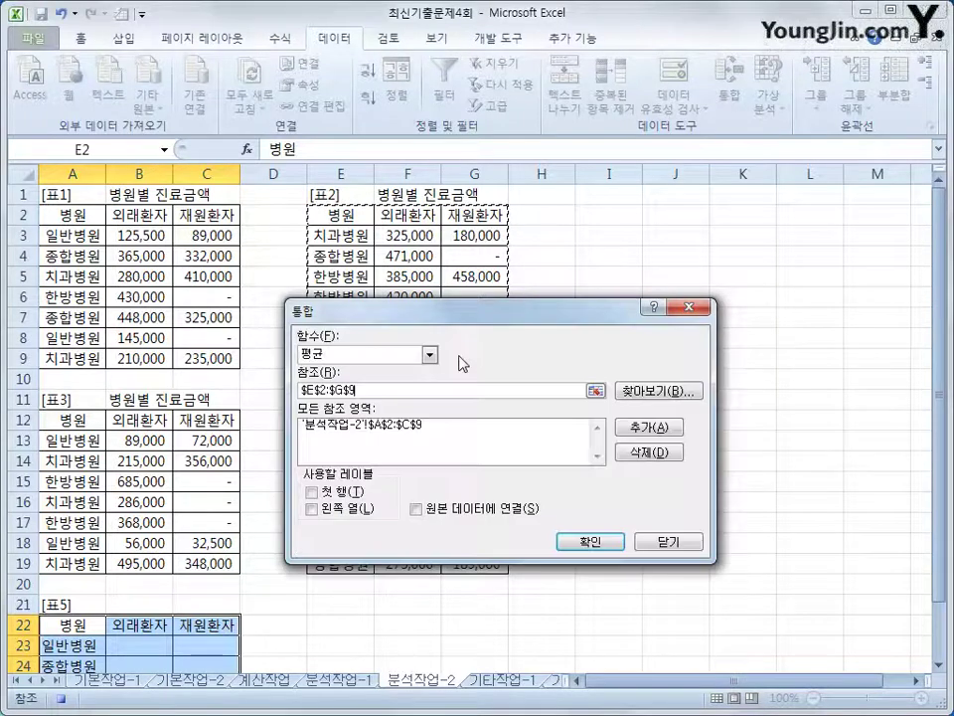
left_click(663, 430)
left_click_drag(66, 422, 185, 562)
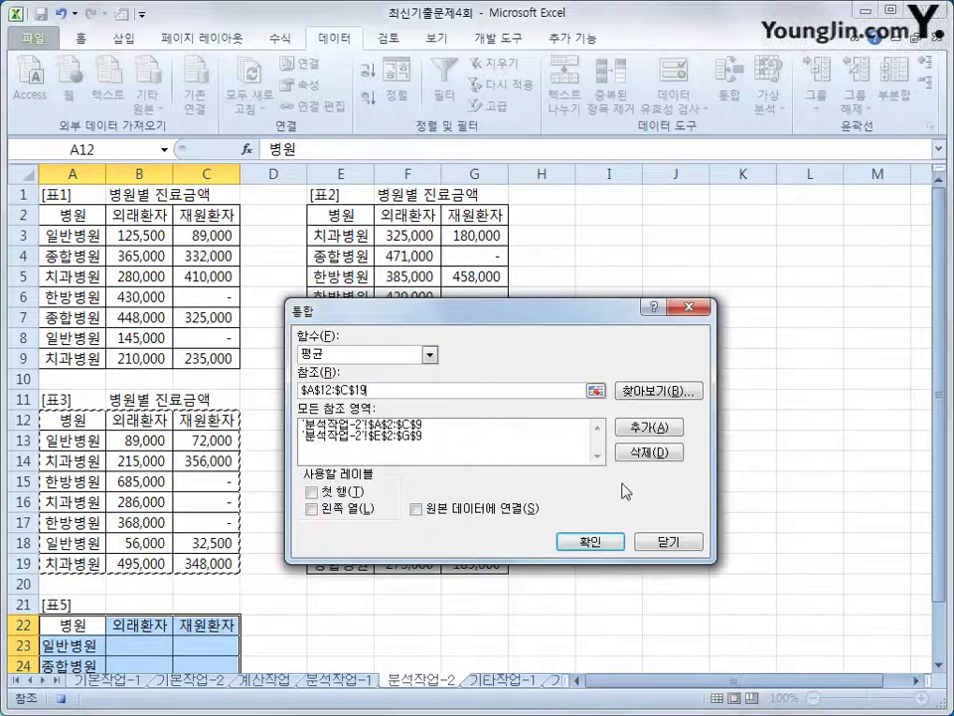
left_click(651, 435)
left_click_drag(556, 310, 665, 106)
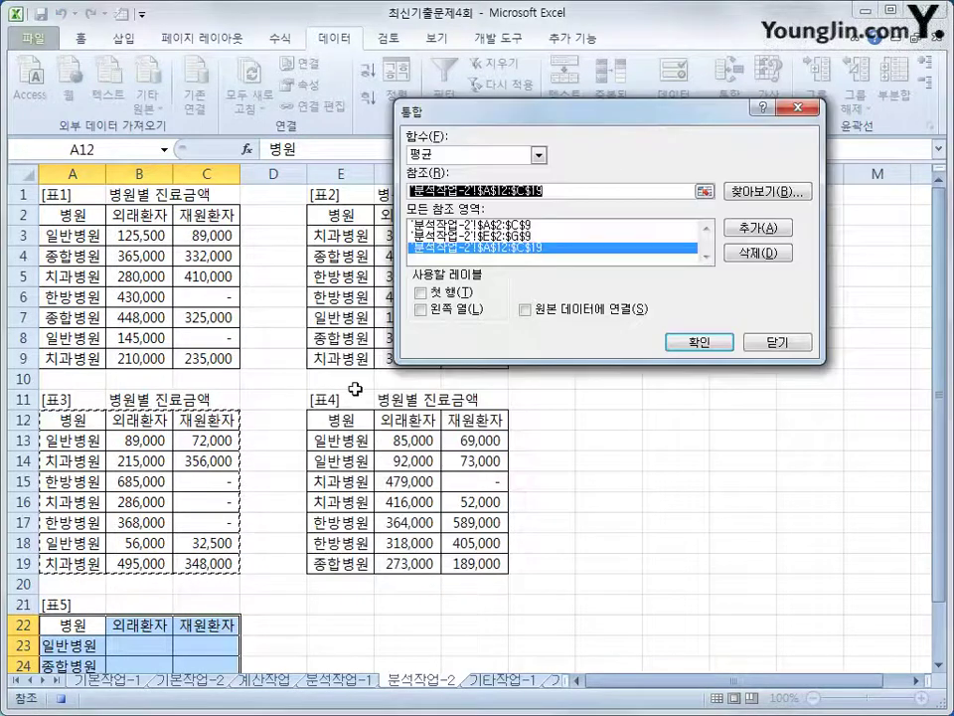
left_click_drag(341, 419, 447, 571)
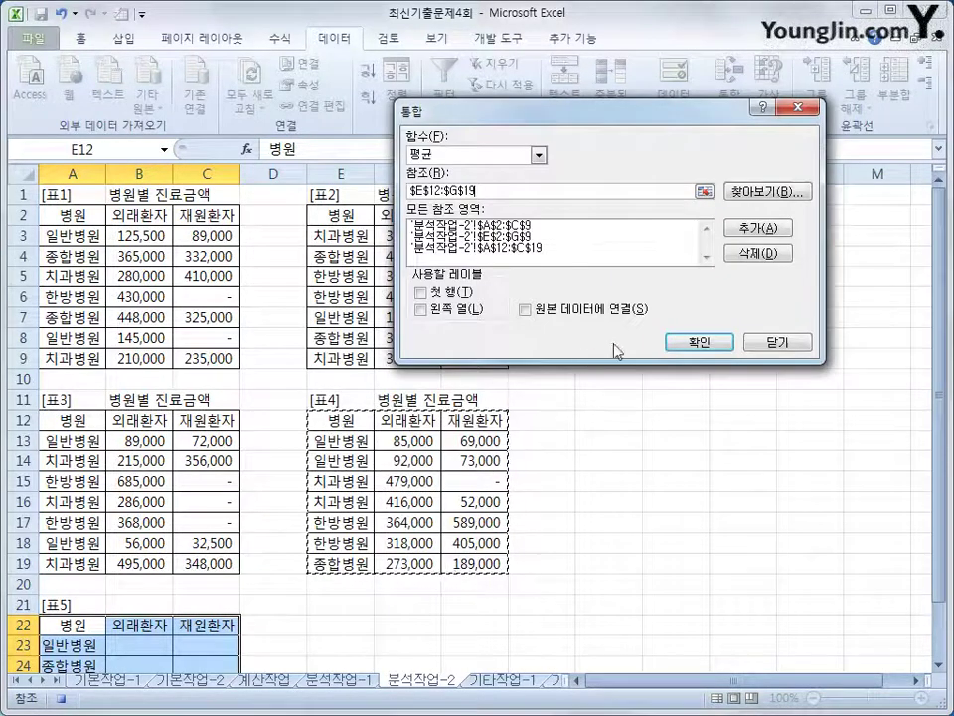
left_click(744, 231)
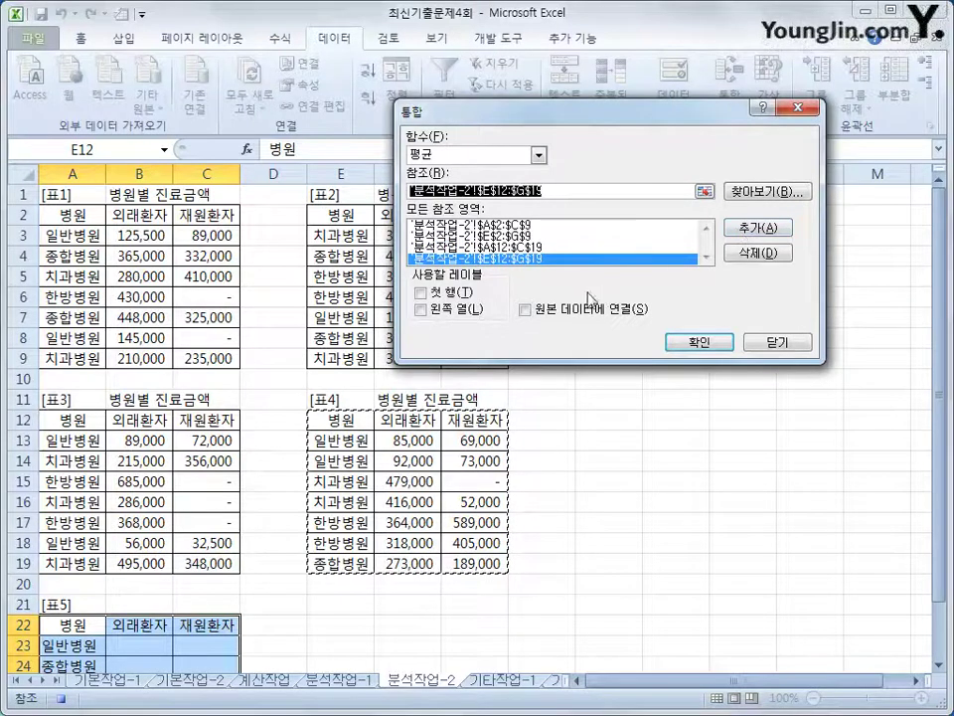
Use the first row (첫 행) and left column (왼쪽 열) as labels and run the consolidation
left_click(433, 296)
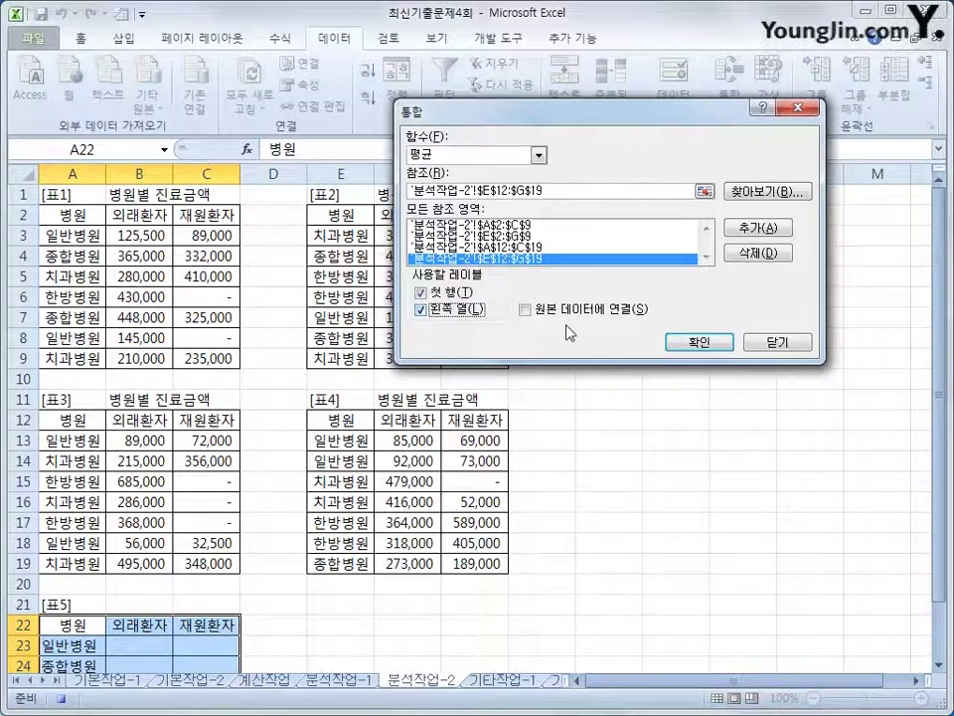
left_click(709, 344)
scroll(709, 344, "down", 2)
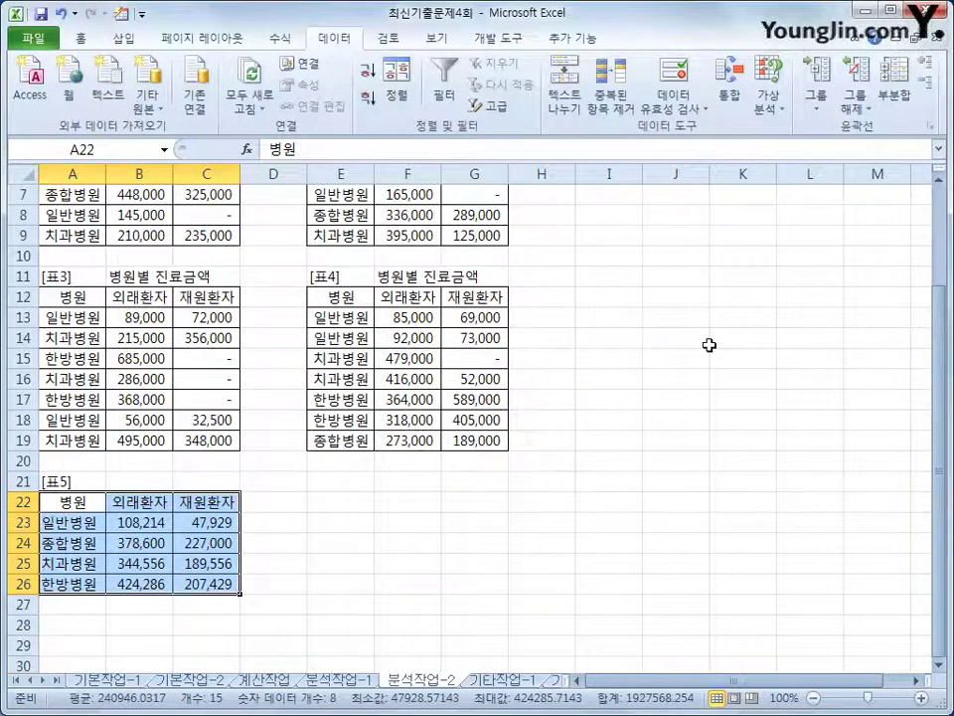
Select cell C26 to clear the range selection and stop recording the macro
left_click(200, 582)
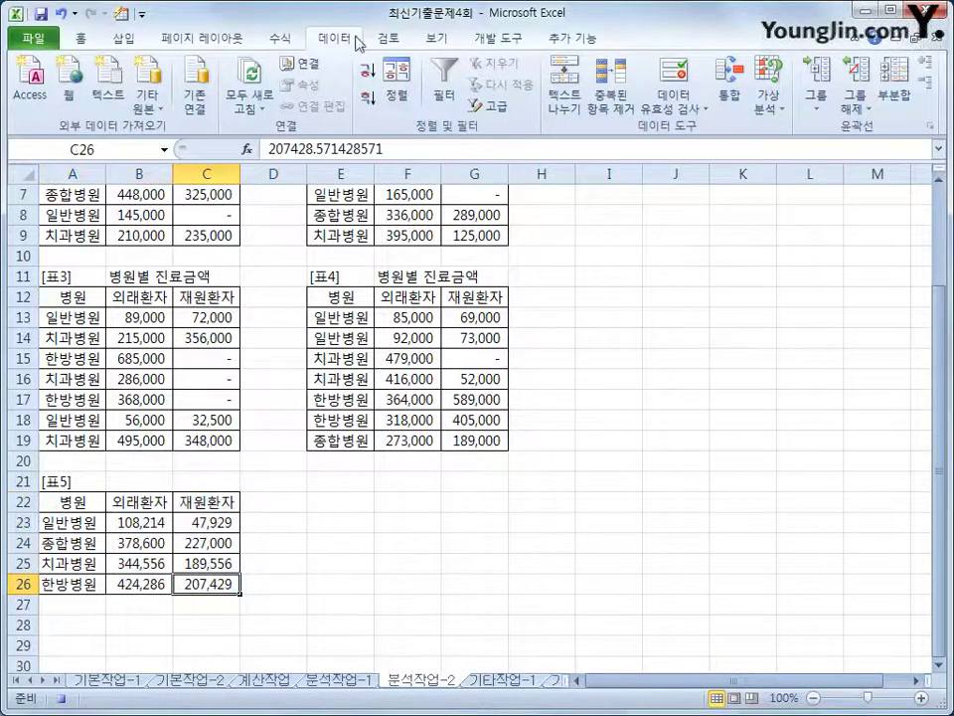
left_click(500, 38)
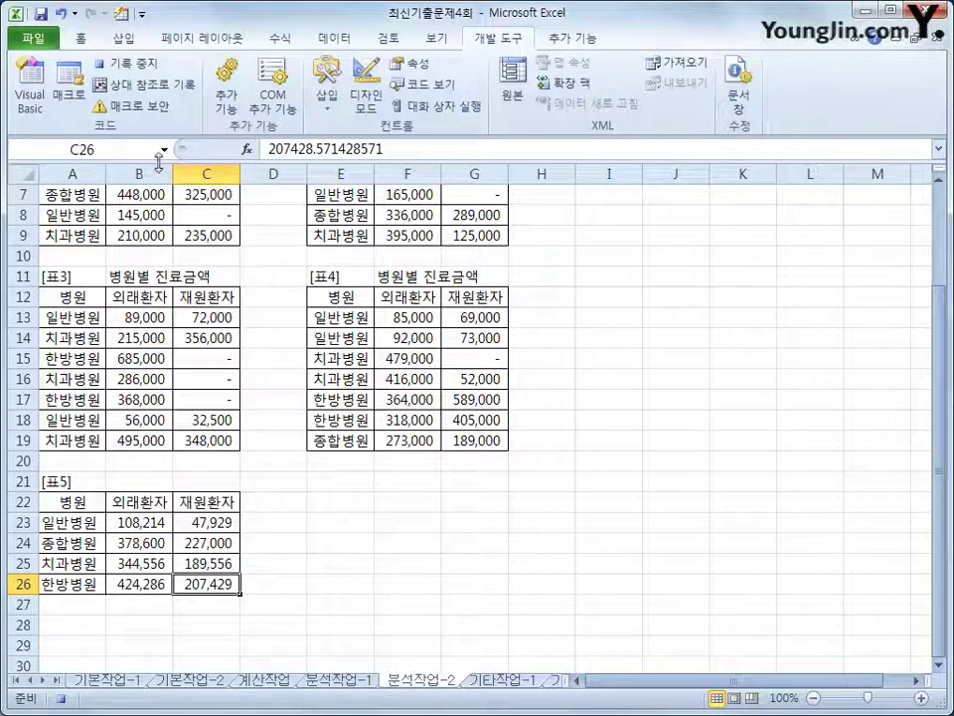
left_click(99, 63)
left_click(639, 563)
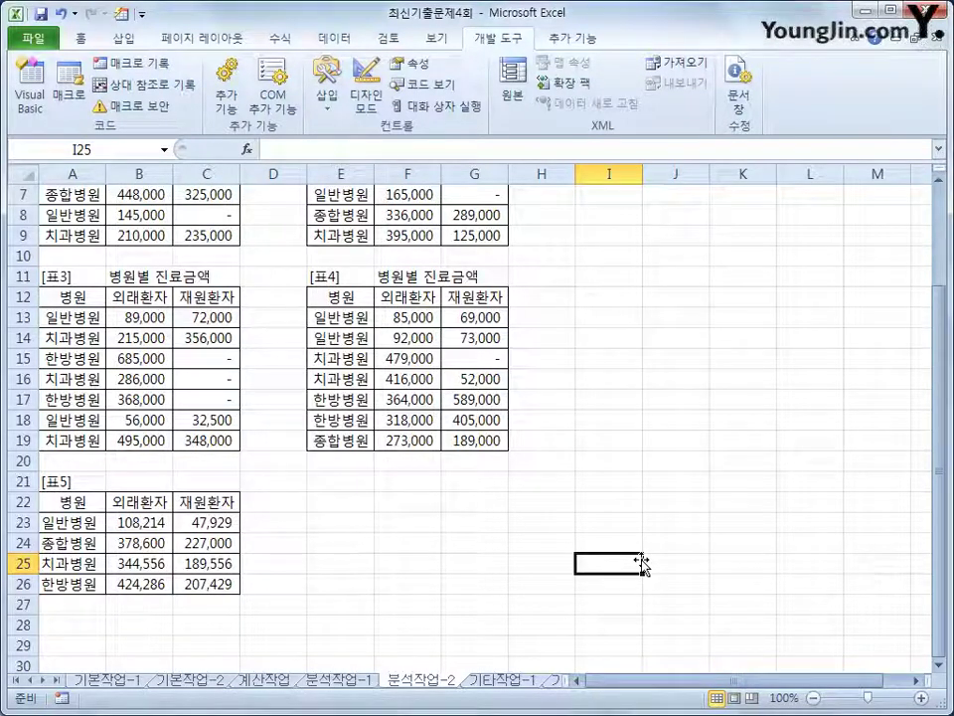
Draw a rounded rectangle about 1.69 cm high and 5.72 cm wide over E22:G24 and label it 통합 실행
left_click(127, 40)
left_click(206, 62)
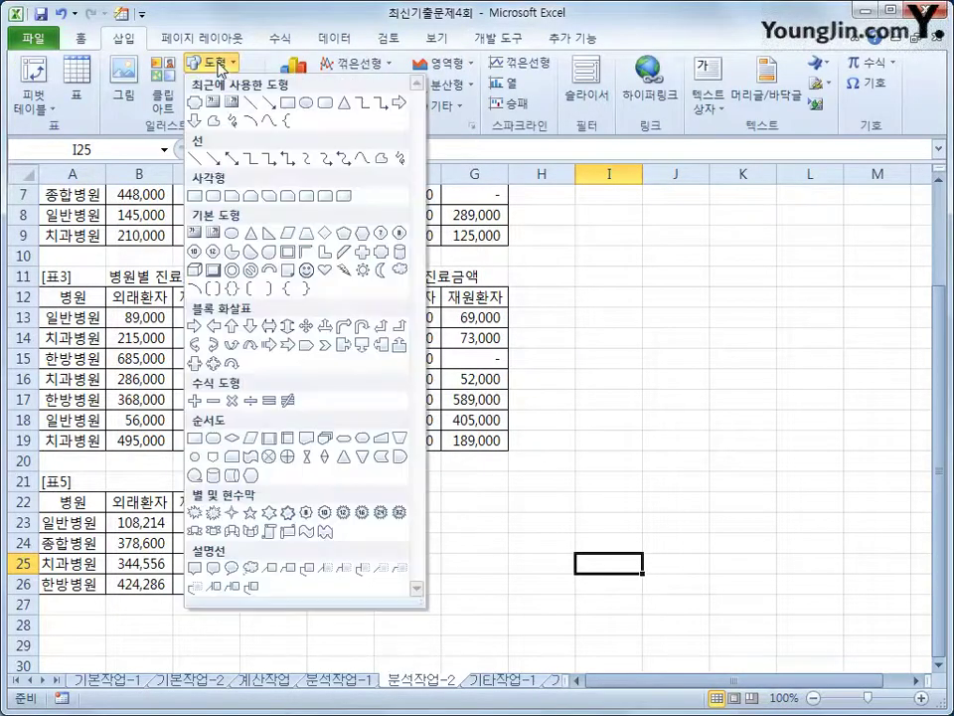
left_click(214, 195)
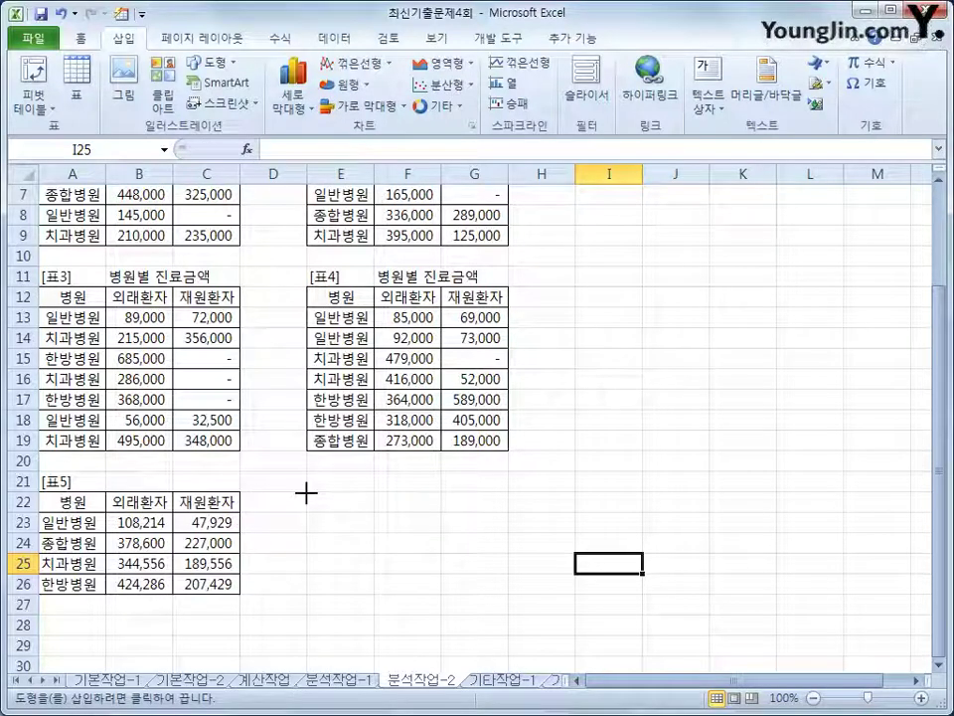
left_click_drag(307, 492, 507, 552)
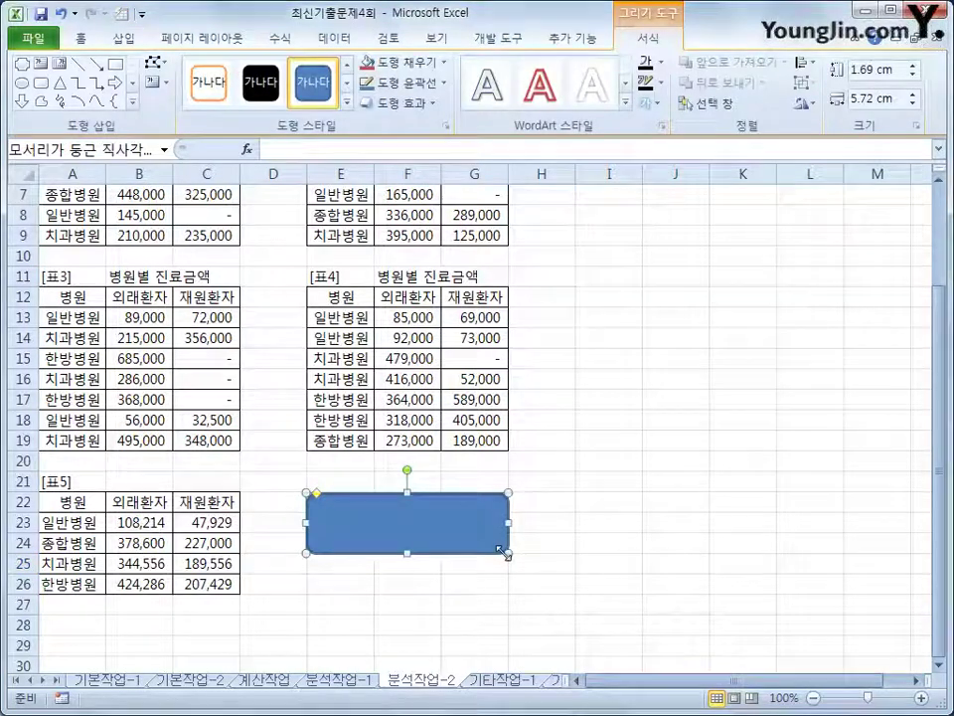
type("통합 실행")
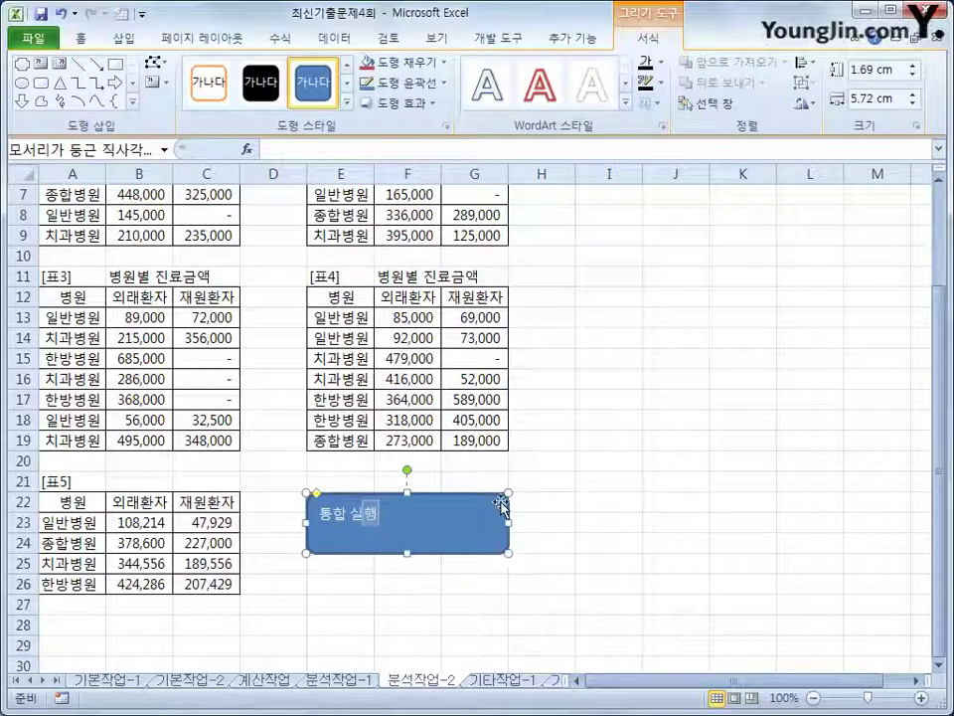
key("Right")
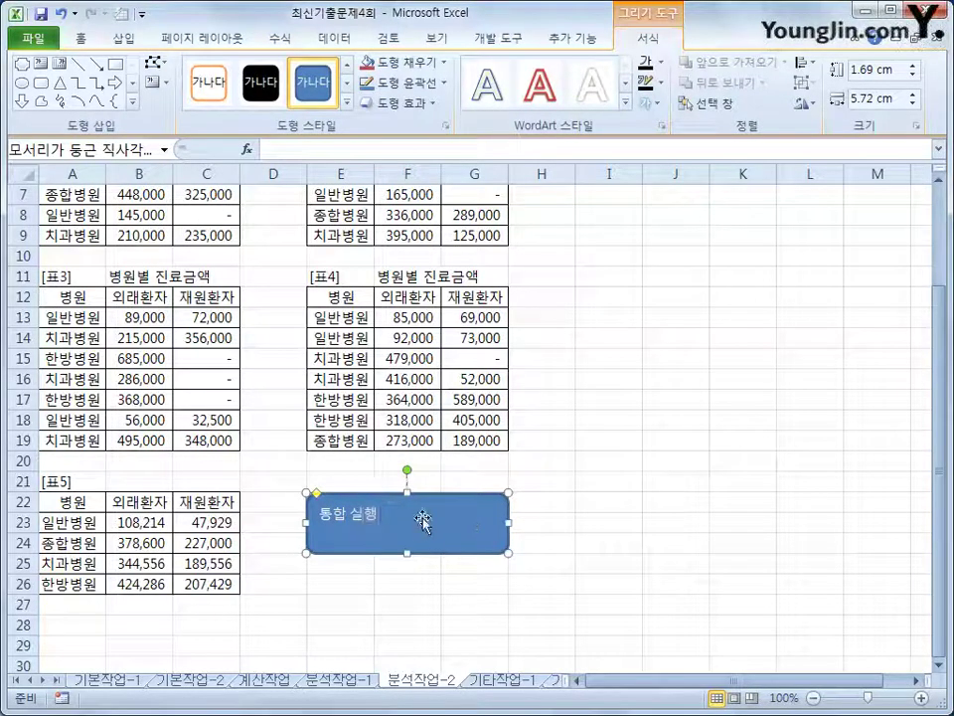
Assign the 통합 macro to the rounded rectangle
right_click(425, 527)
left_click(497, 435)
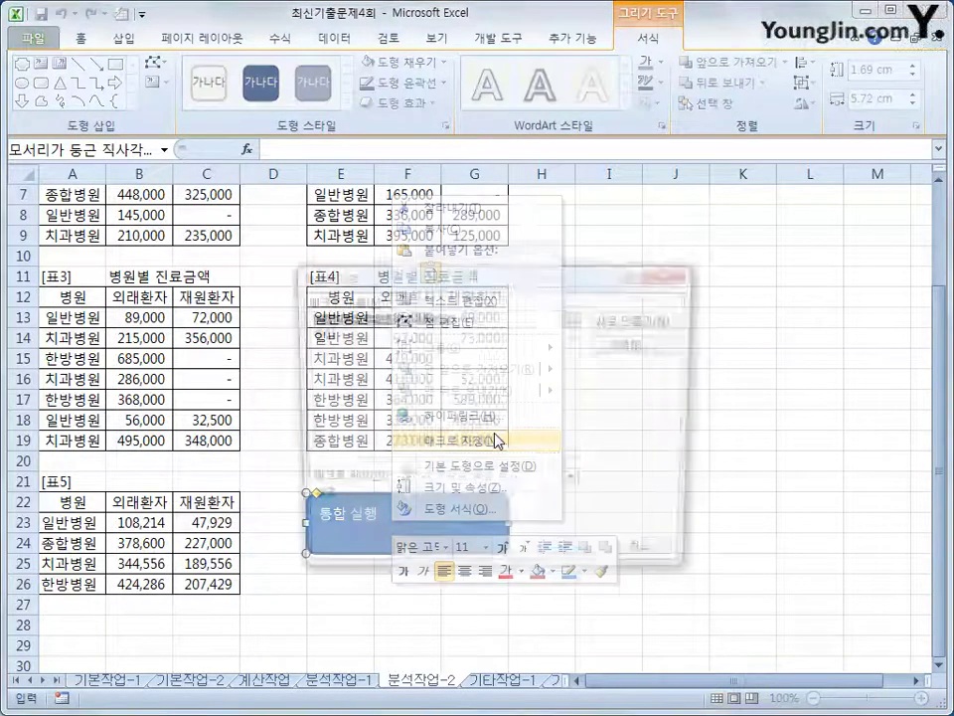
left_click(354, 336)
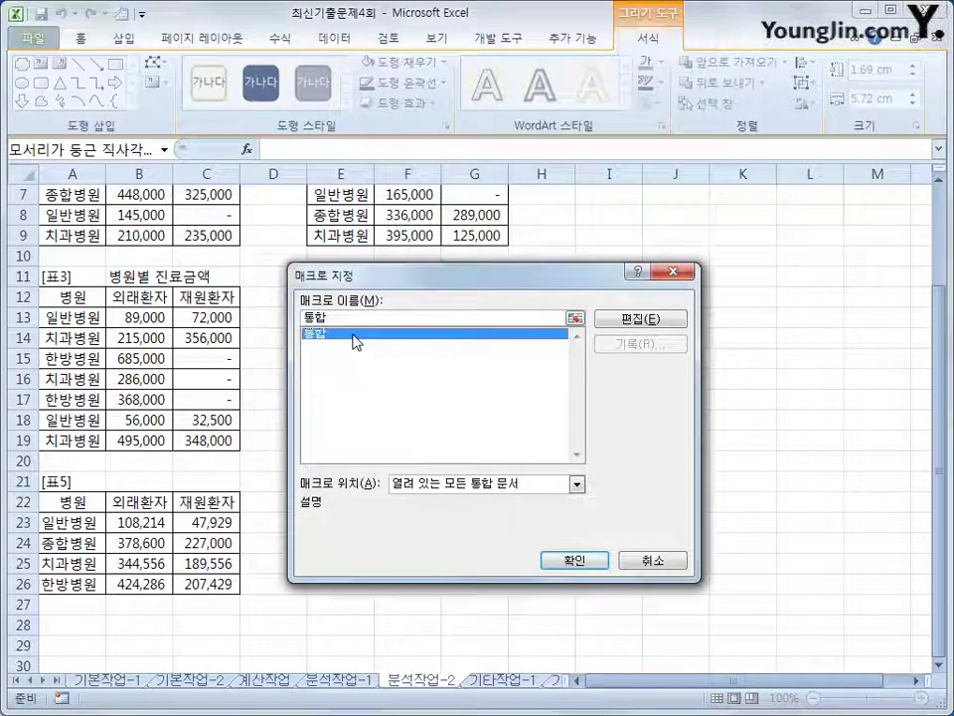
left_click(576, 562)
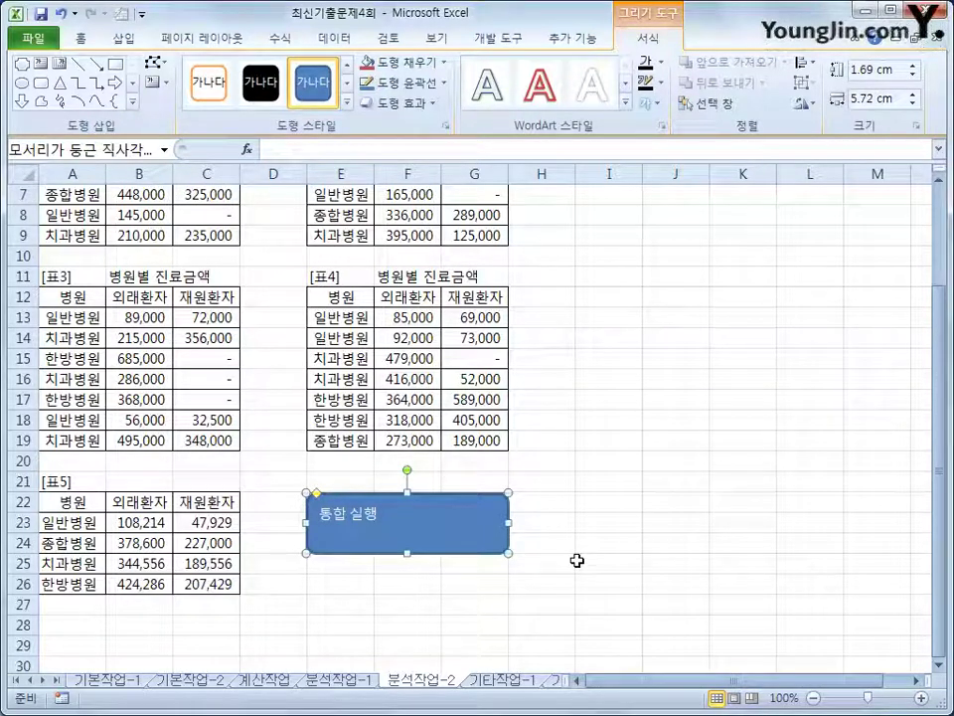
Center the rounded rectangle's text horizontally and vertically, and deselect the shape
left_click(94, 48)
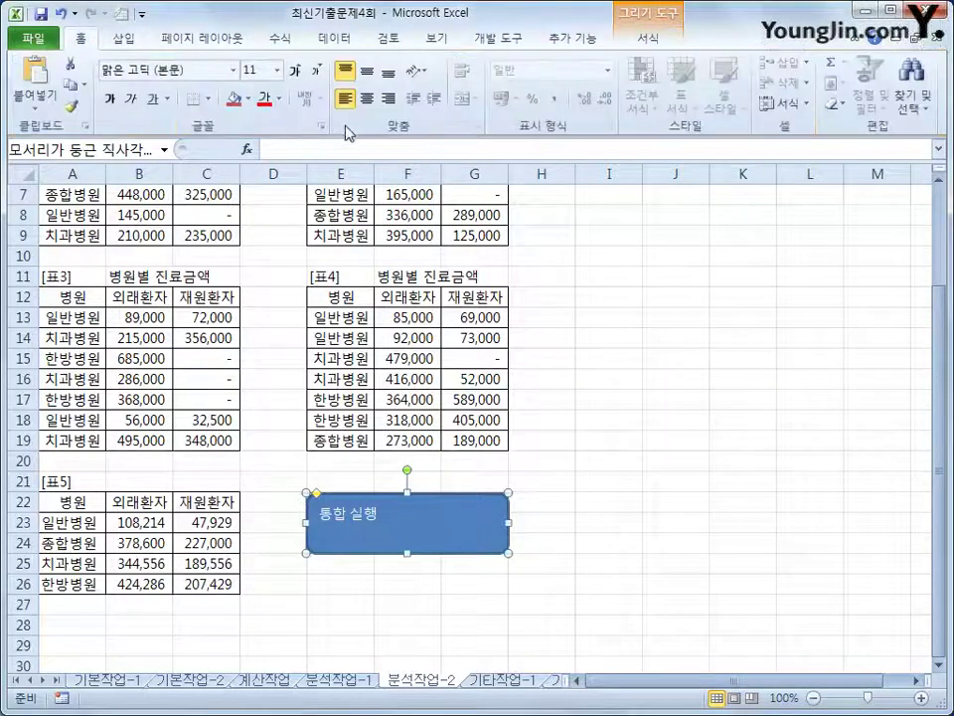
left_click(367, 98)
left_click(368, 75)
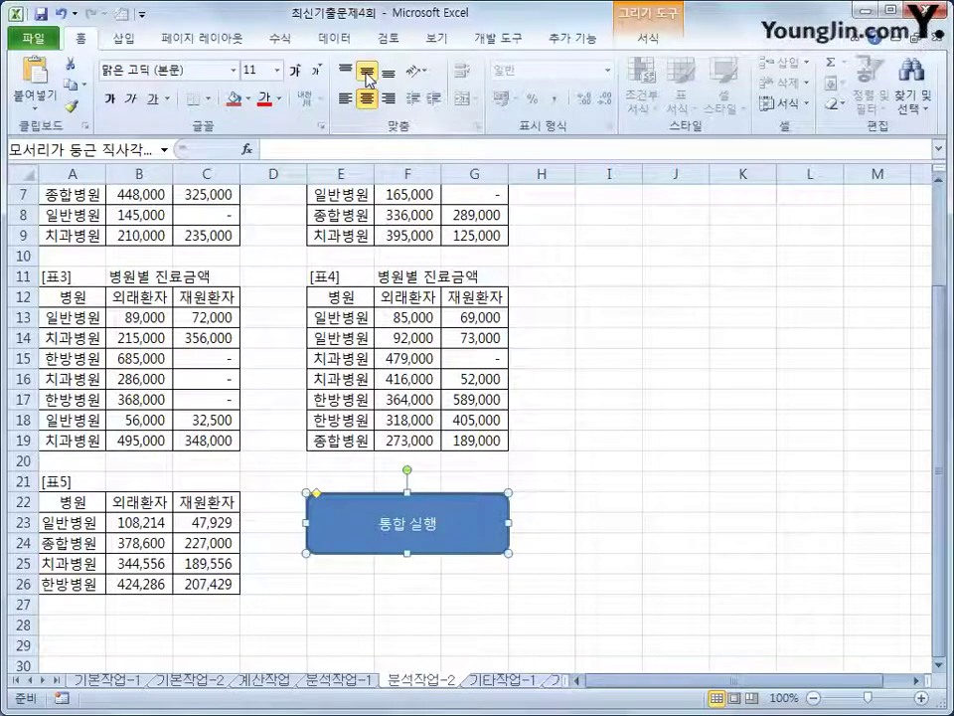
left_click(674, 457)
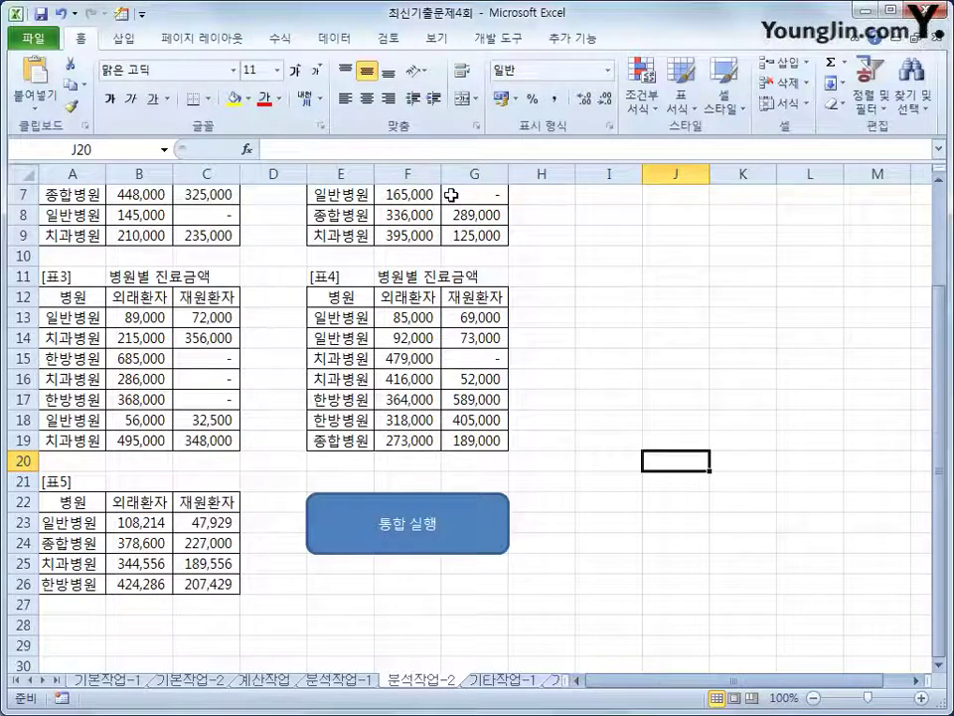
Change the whole chart on the 기타작업-1 sheet to a 2-D stacked column chart
left_click(521, 683)
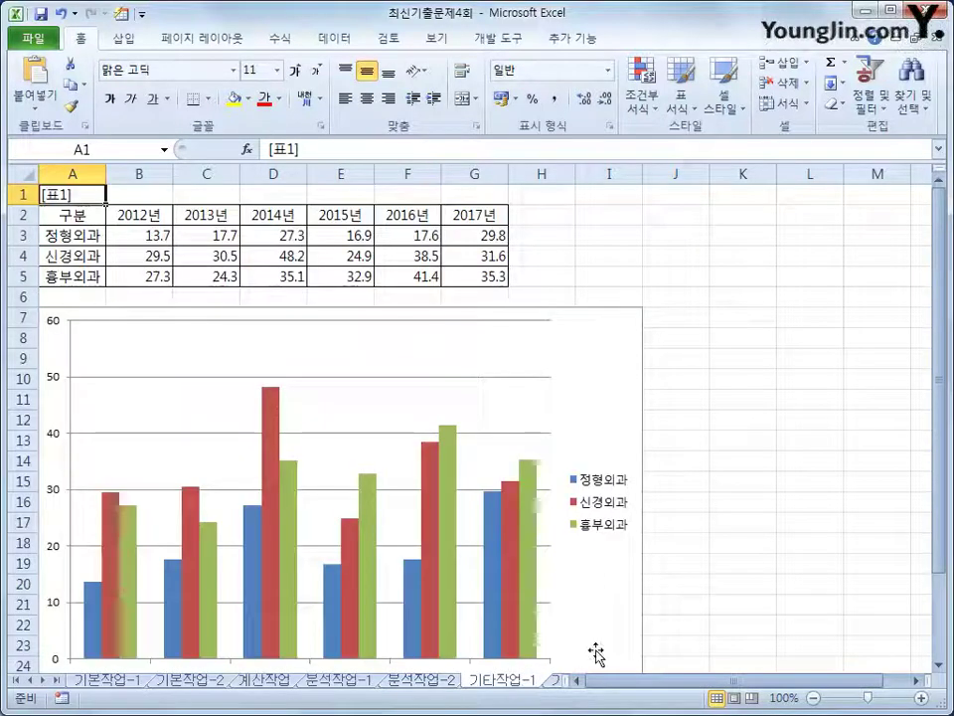
left_click(611, 398)
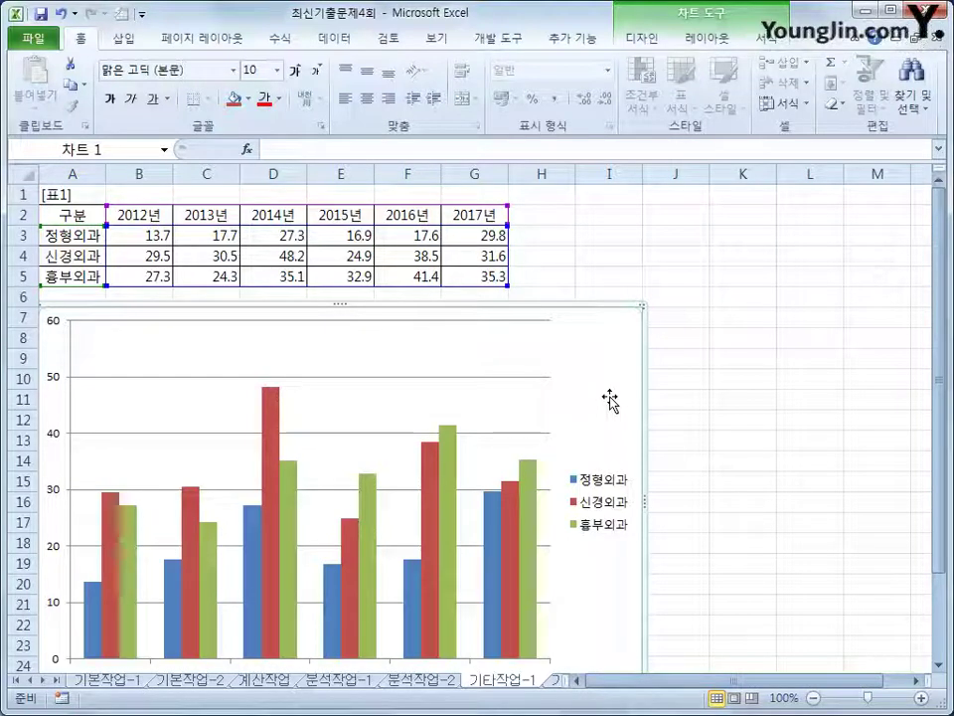
right_click(602, 350)
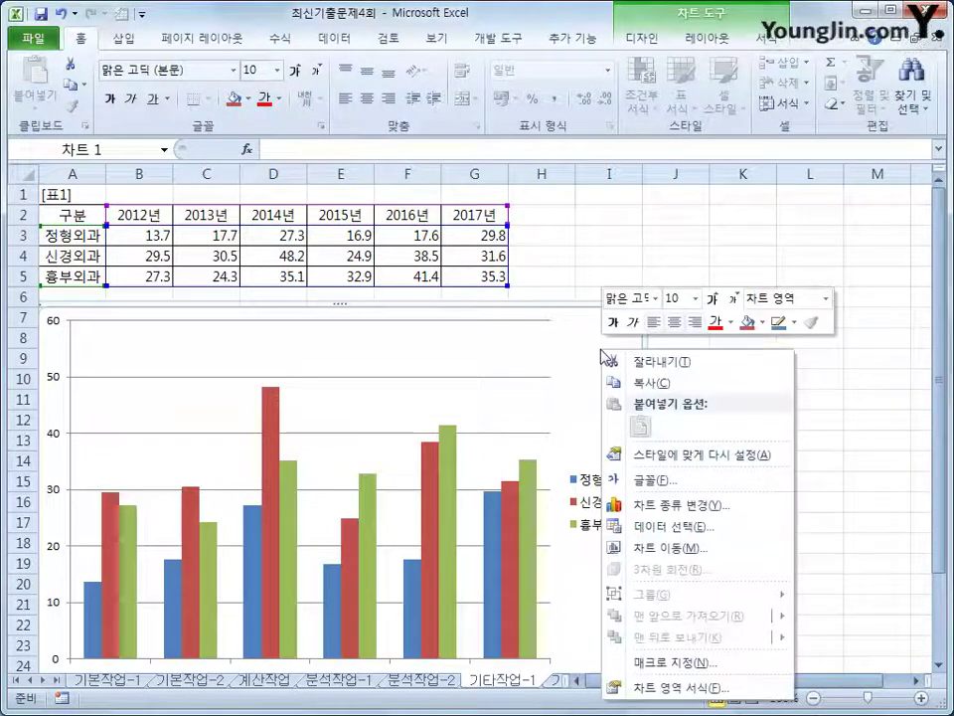
left_click(715, 509)
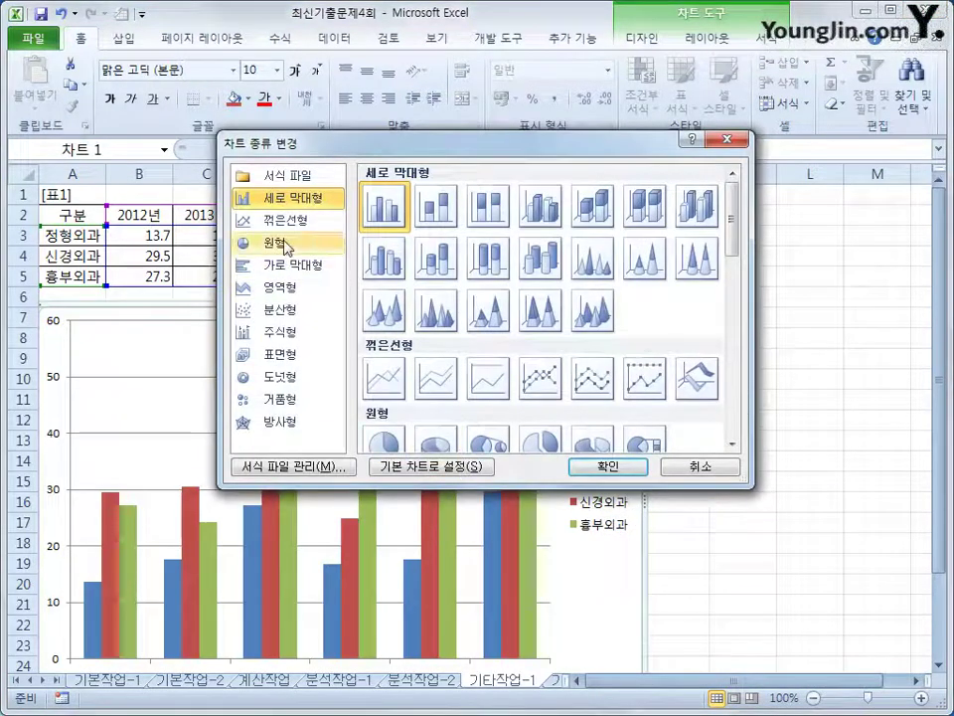
left_click(430, 213)
left_click(620, 468)
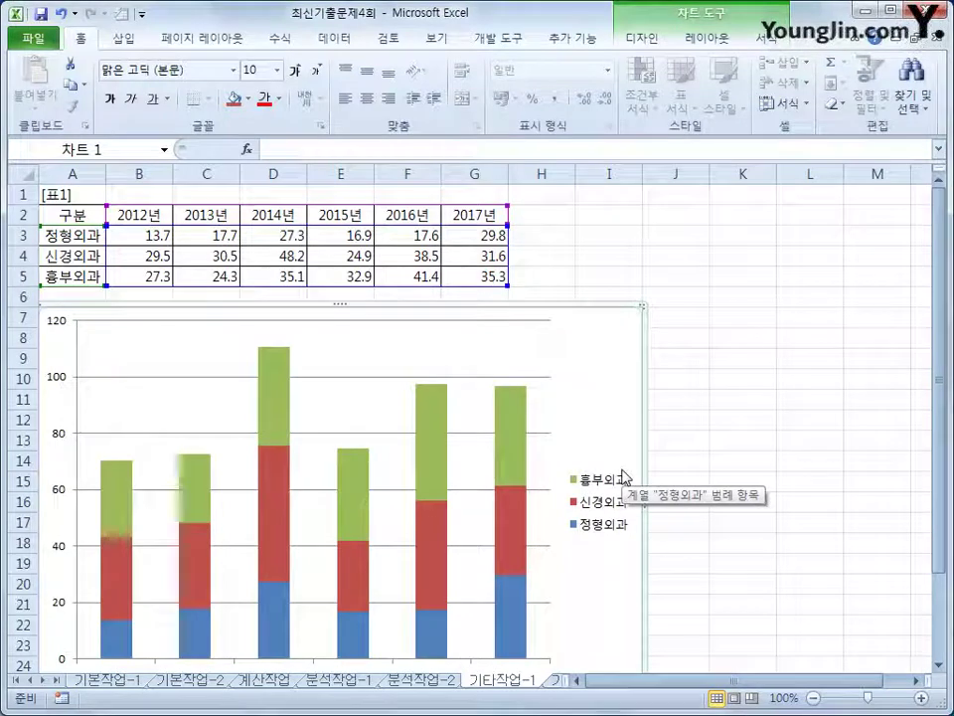
Change the 신경외과 series to a line chart with markers
left_click(435, 539)
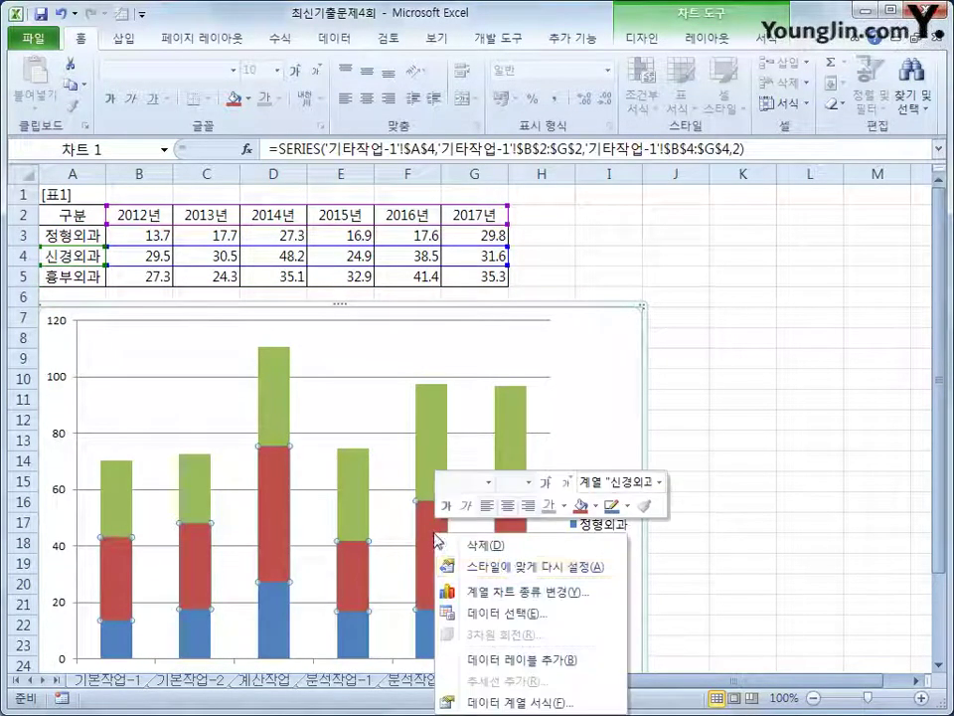
right_click(435, 539)
left_click(543, 592)
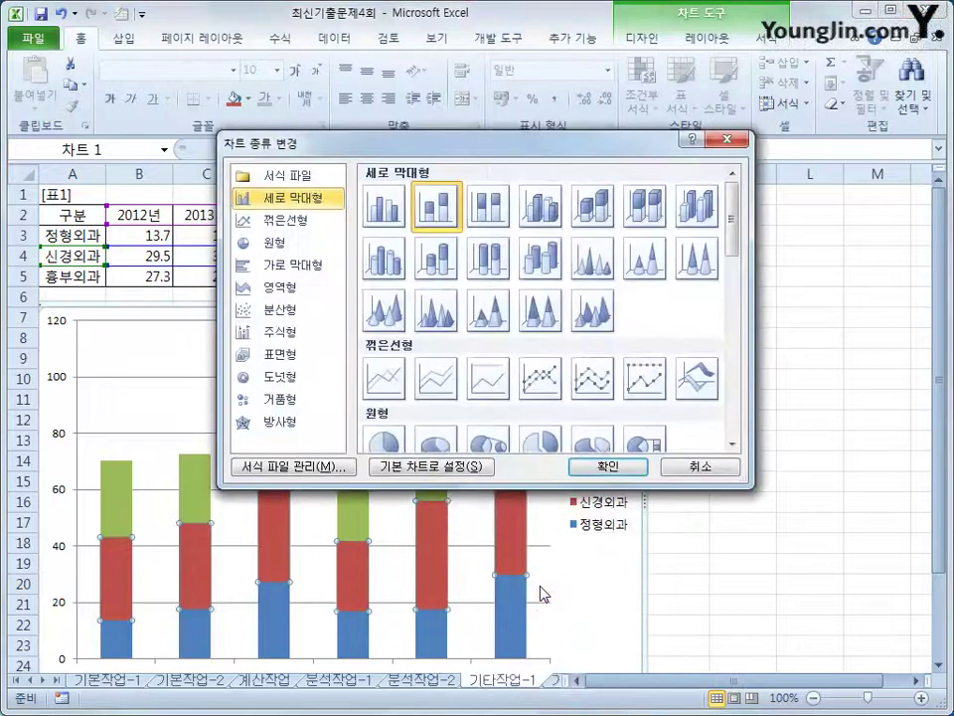
left_click(542, 380)
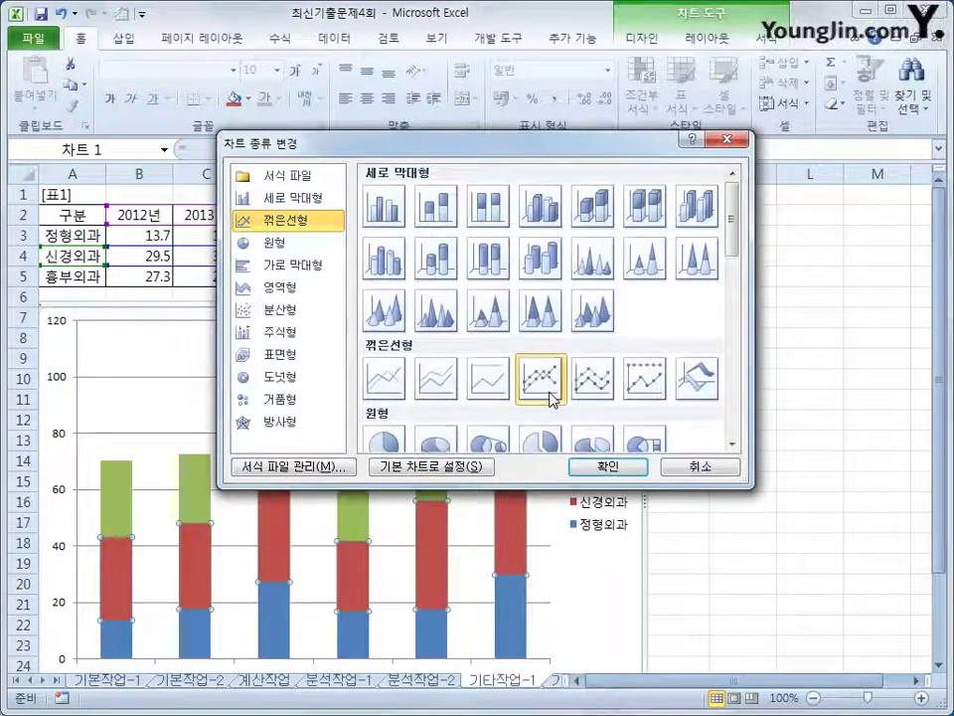
left_click(618, 467)
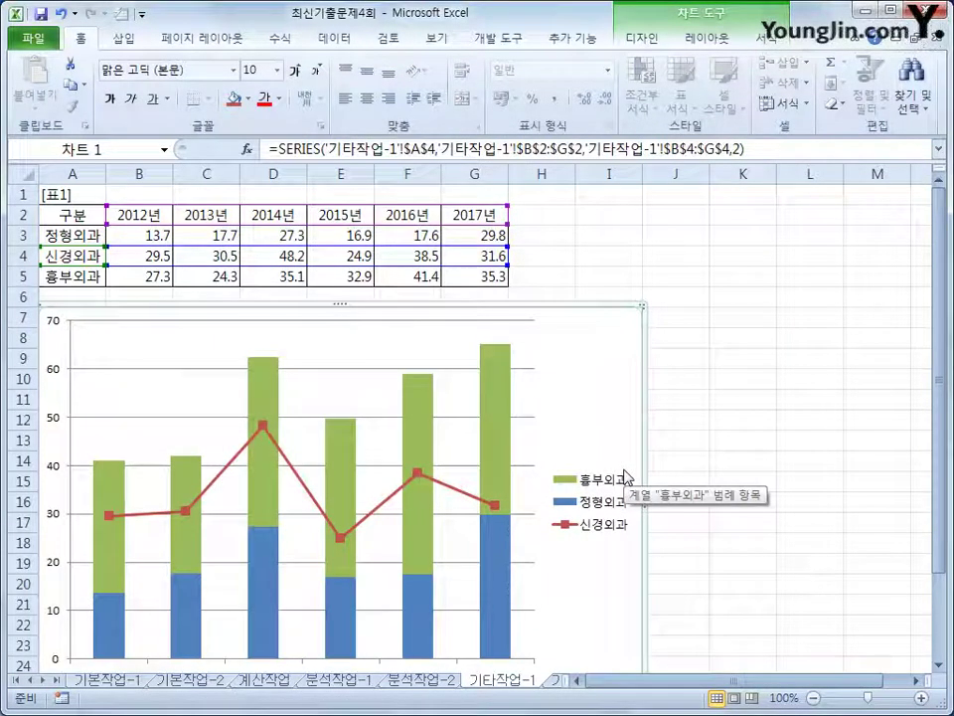
Plot the 신경외과 line series on the secondary axis
left_click(418, 476)
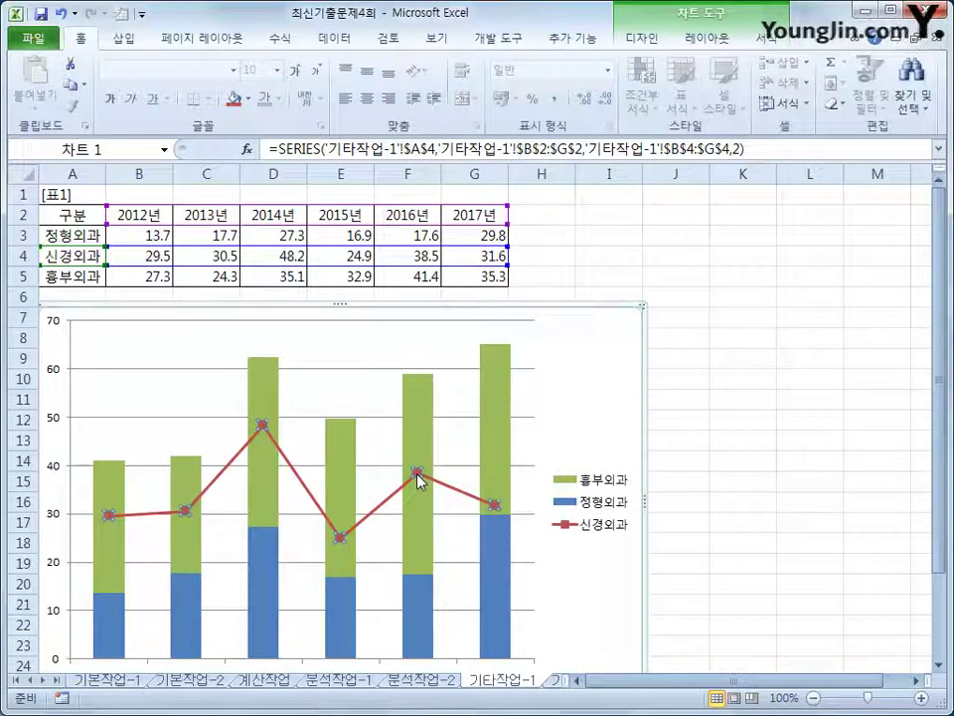
right_click(418, 475)
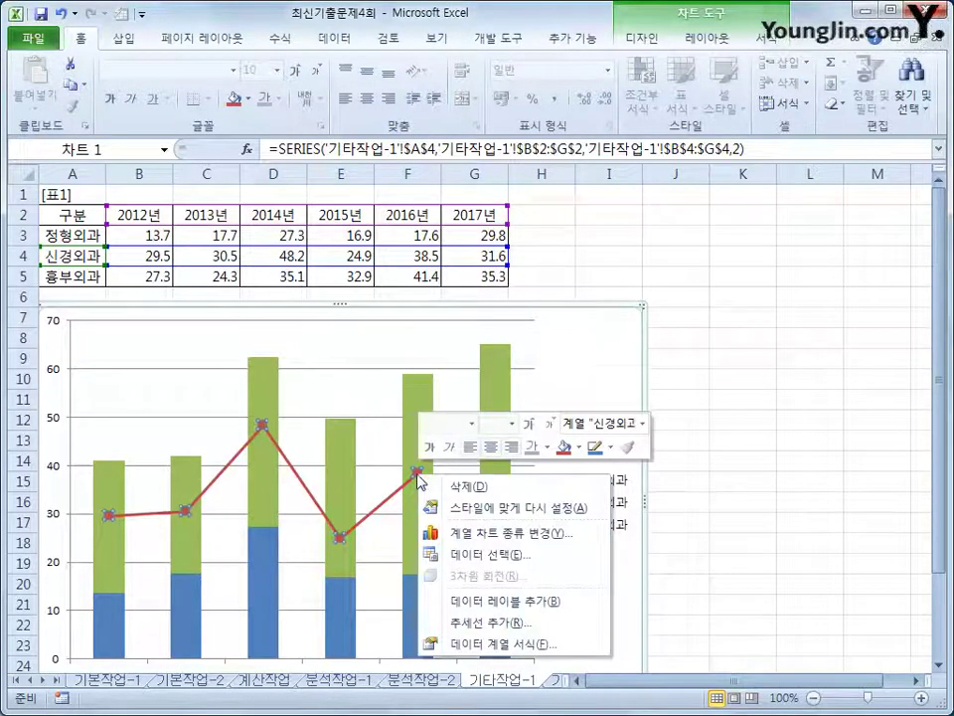
left_click(540, 643)
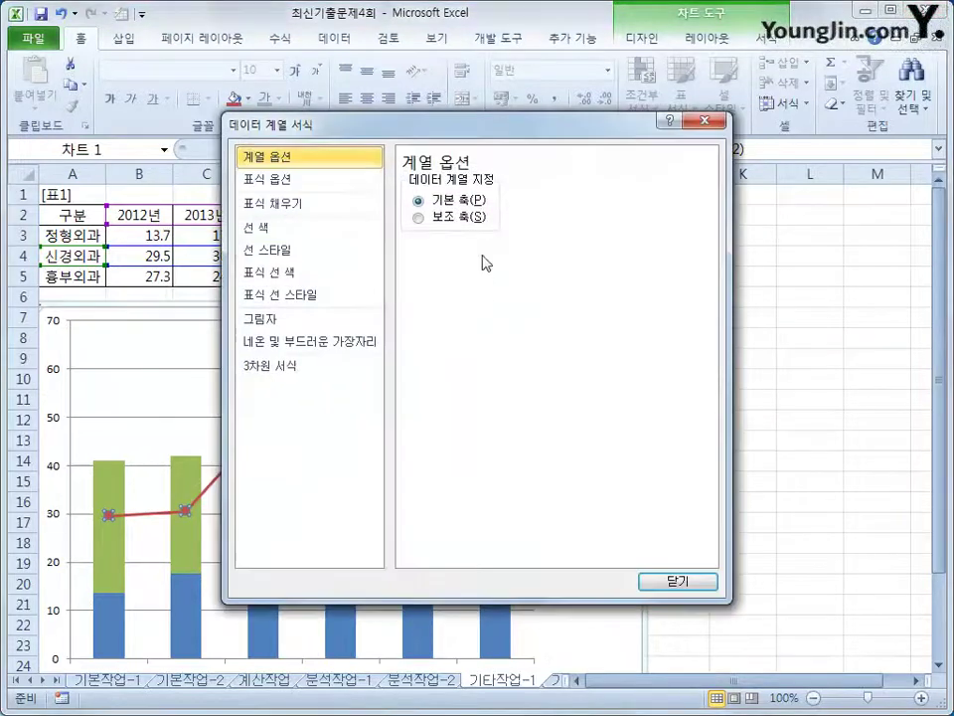
left_click(482, 228)
left_click(656, 581)
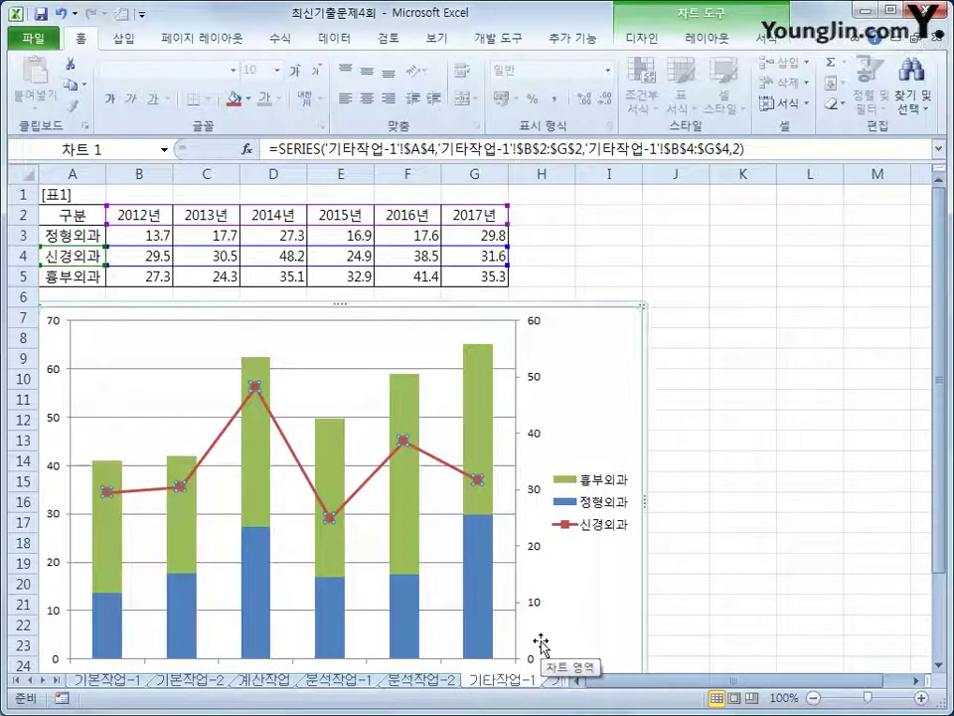
Add a chart title above the chart reading 진료과별 분석
left_click(629, 427)
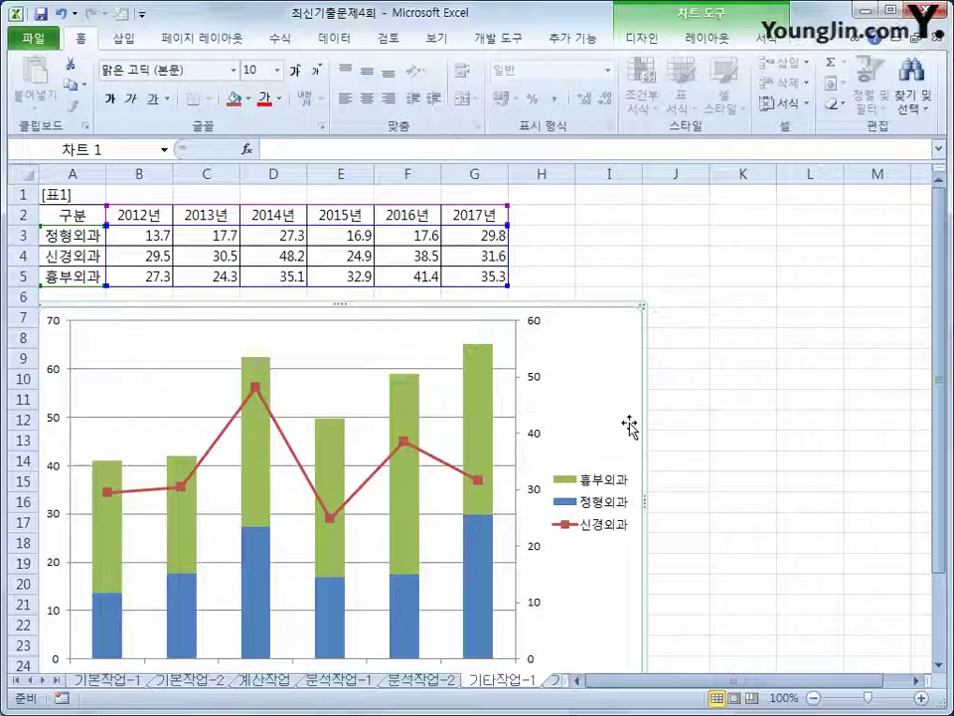
left_click(703, 42)
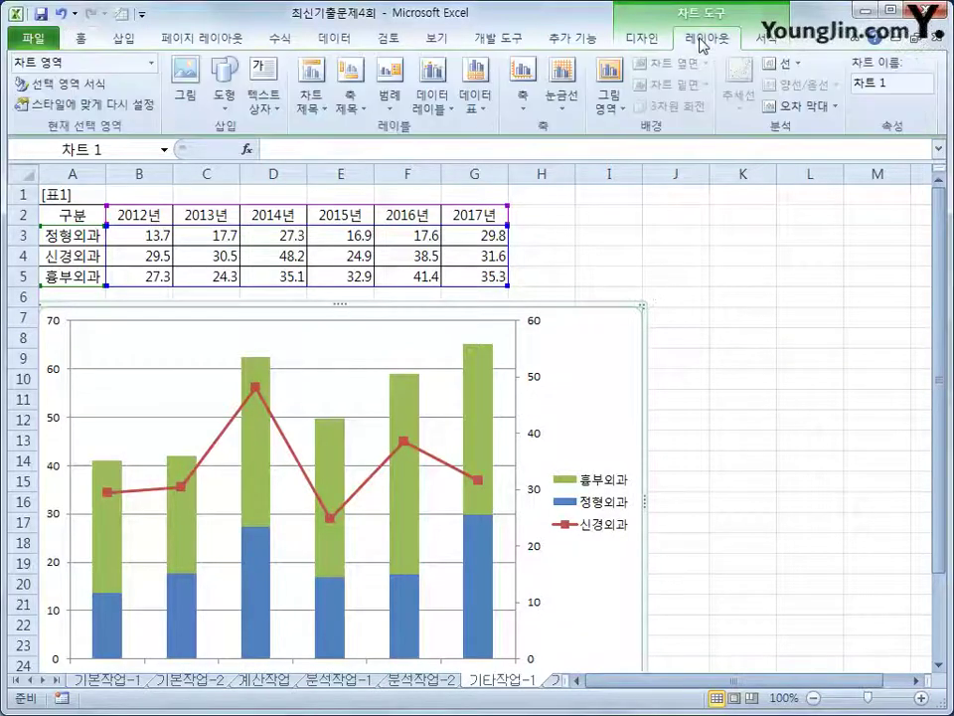
left_click(311, 99)
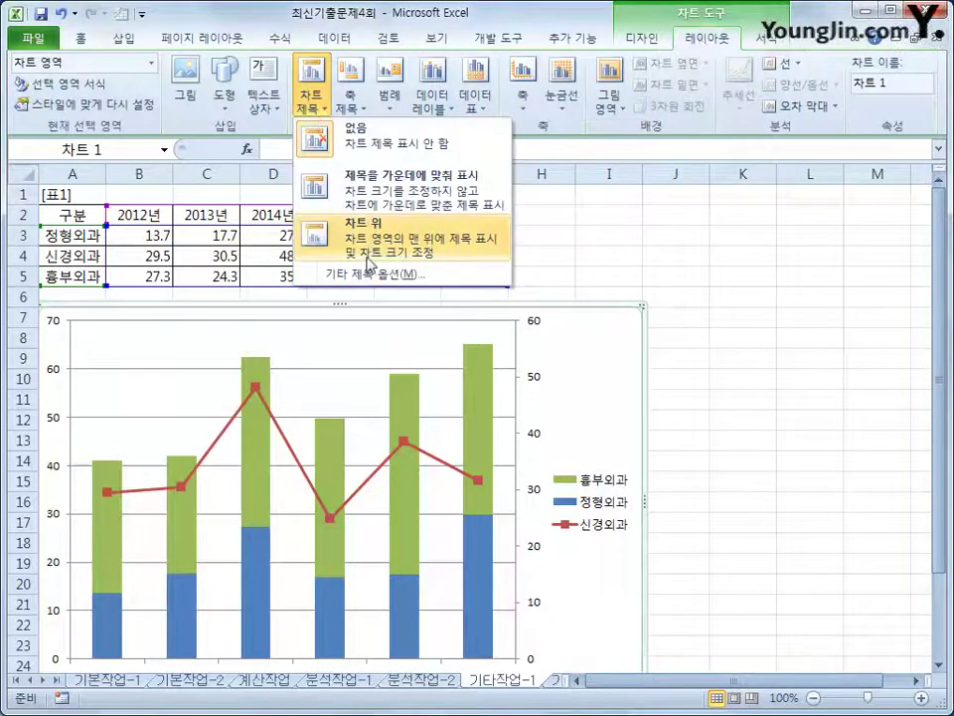
left_click(343, 234)
left_click_drag(290, 336, 391, 337)
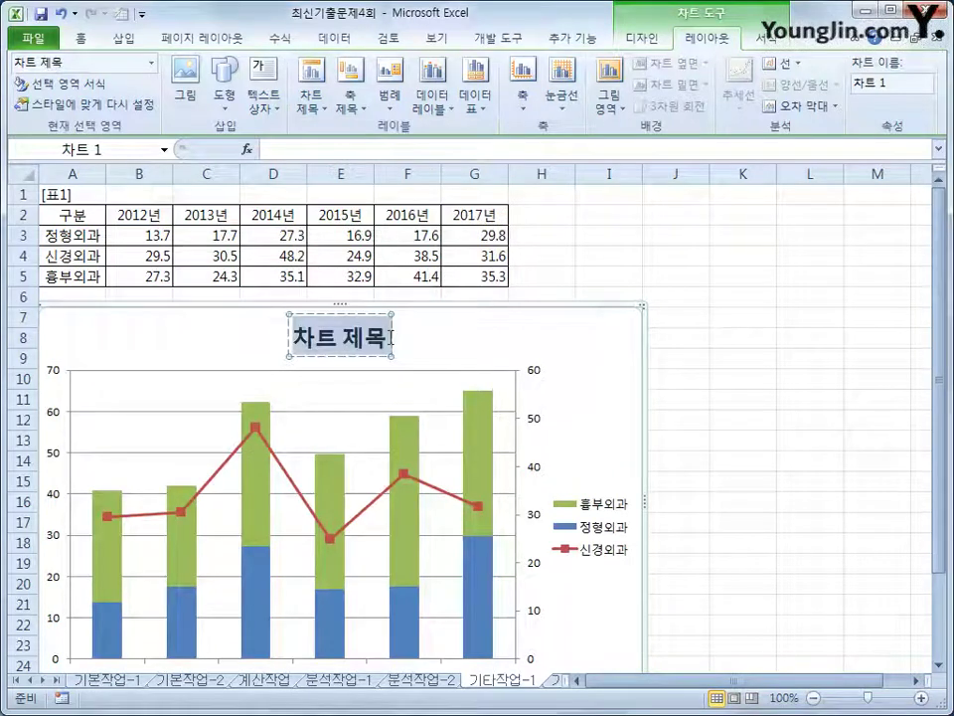
type("진")
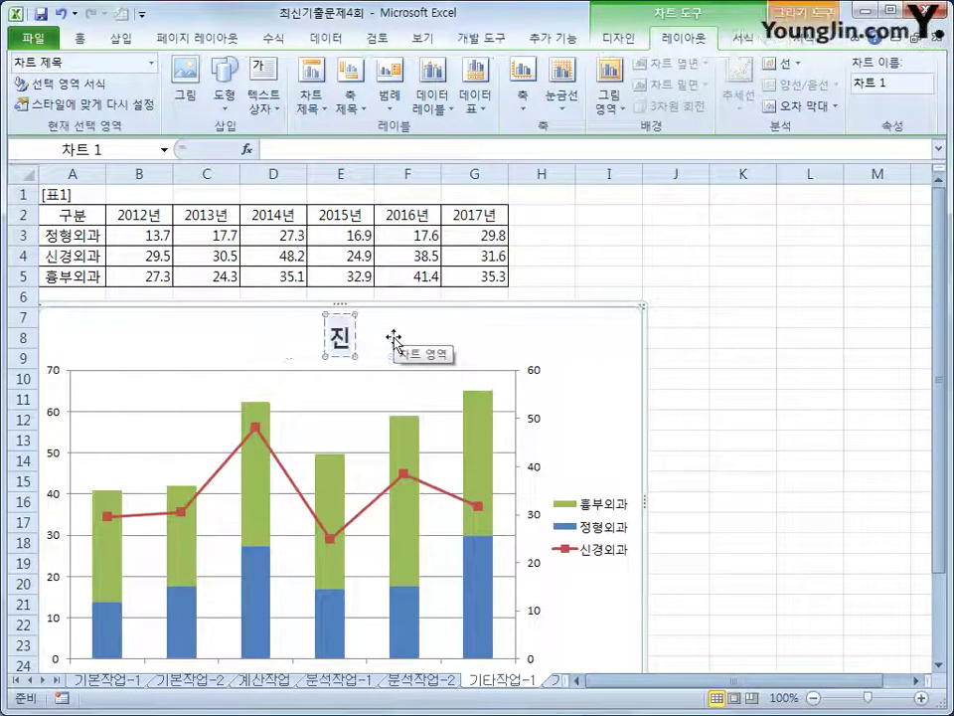
type("료과별")
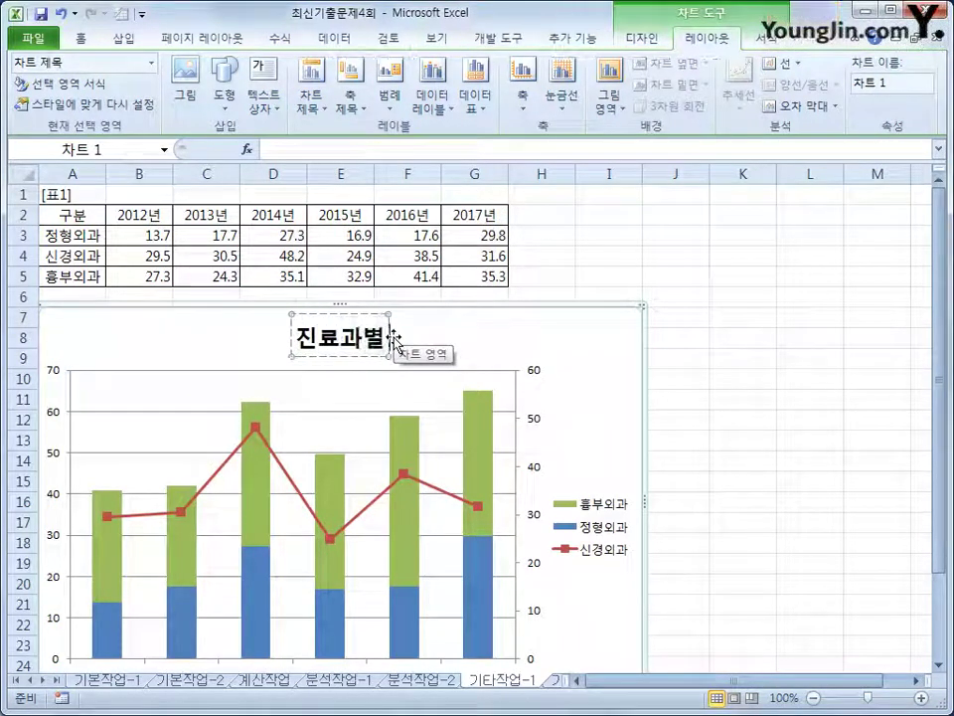
type(" 분서ㄱ")
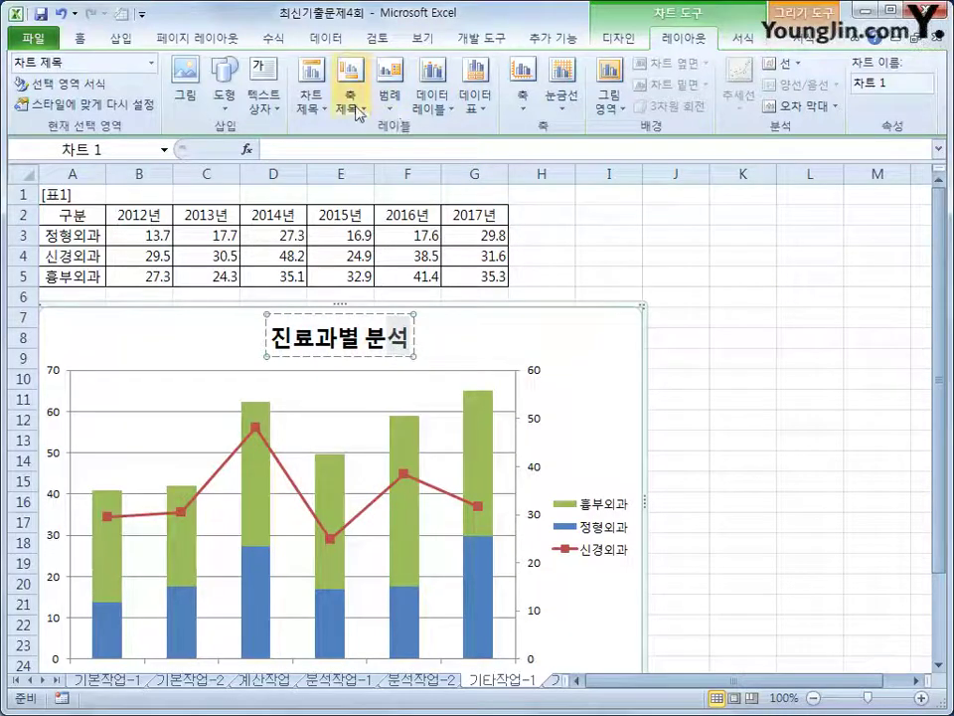
Show the legend above the plot area and add inside-end data labels to the 흉부외과 series
left_click(390, 100)
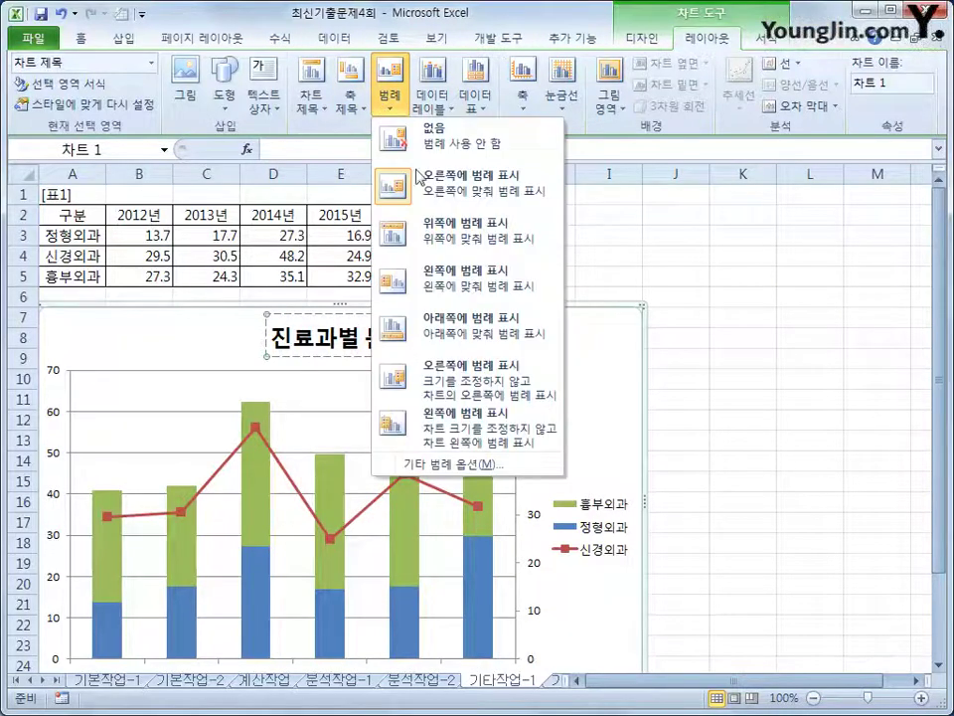
left_click(430, 234)
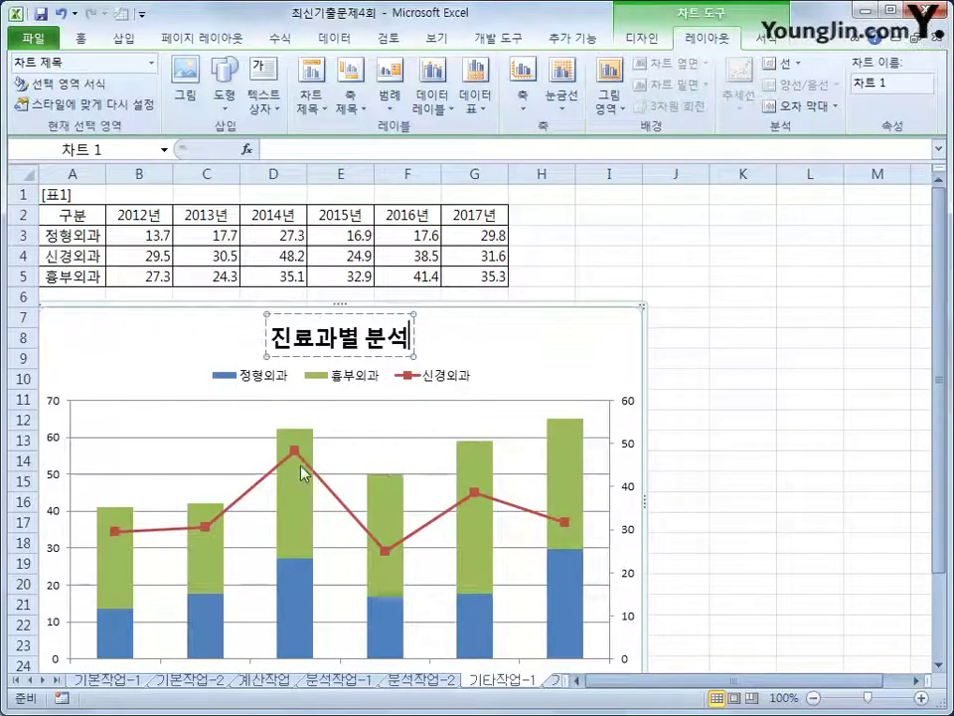
left_click(298, 512)
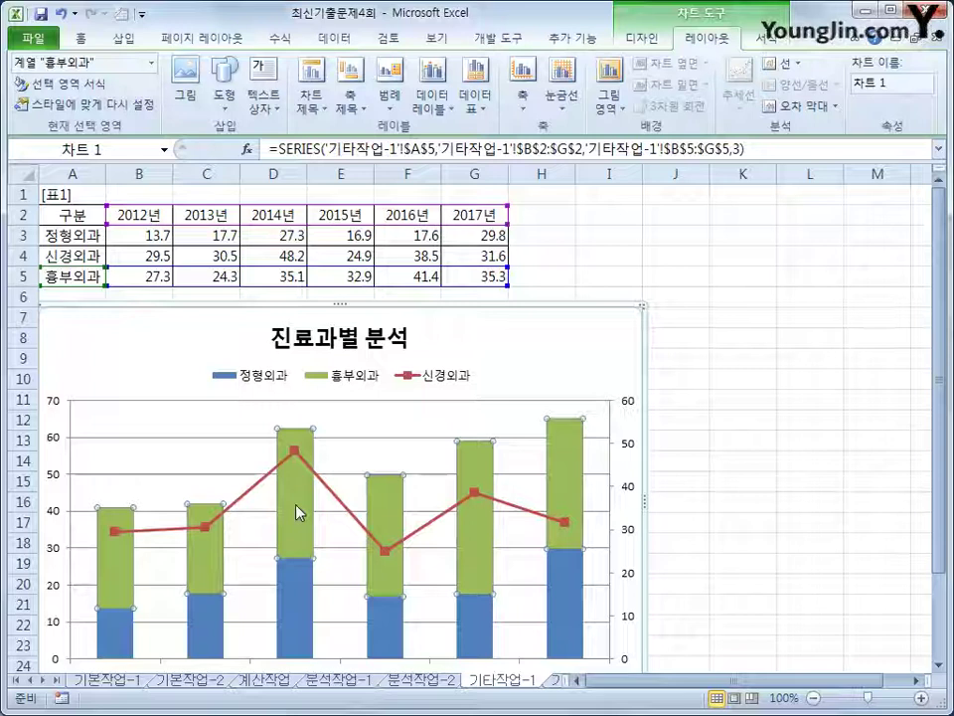
left_click(434, 99)
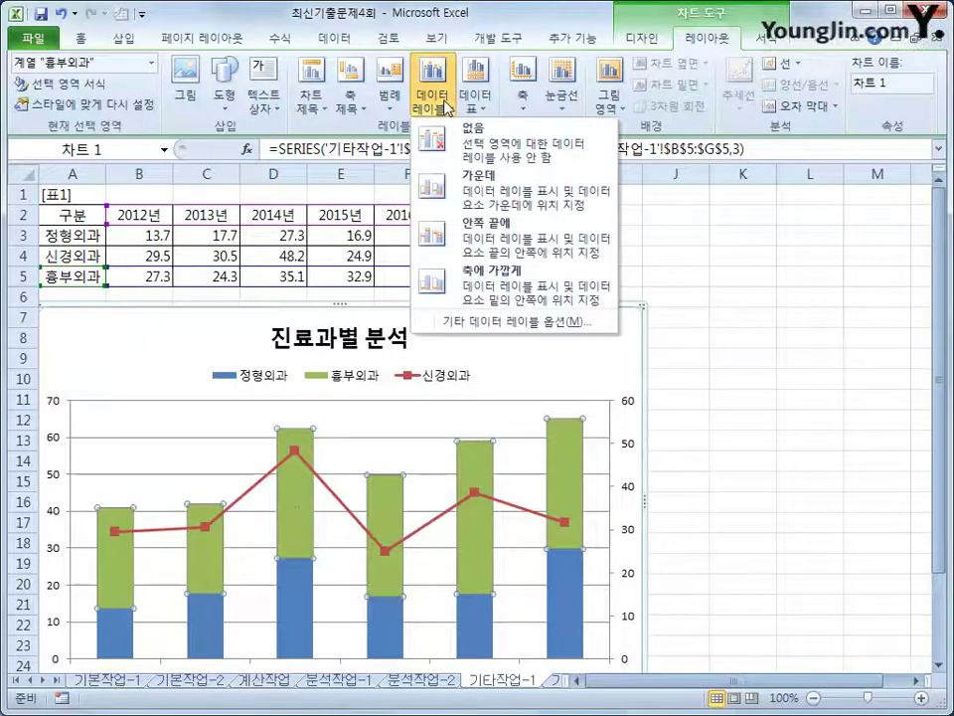
left_click(475, 239)
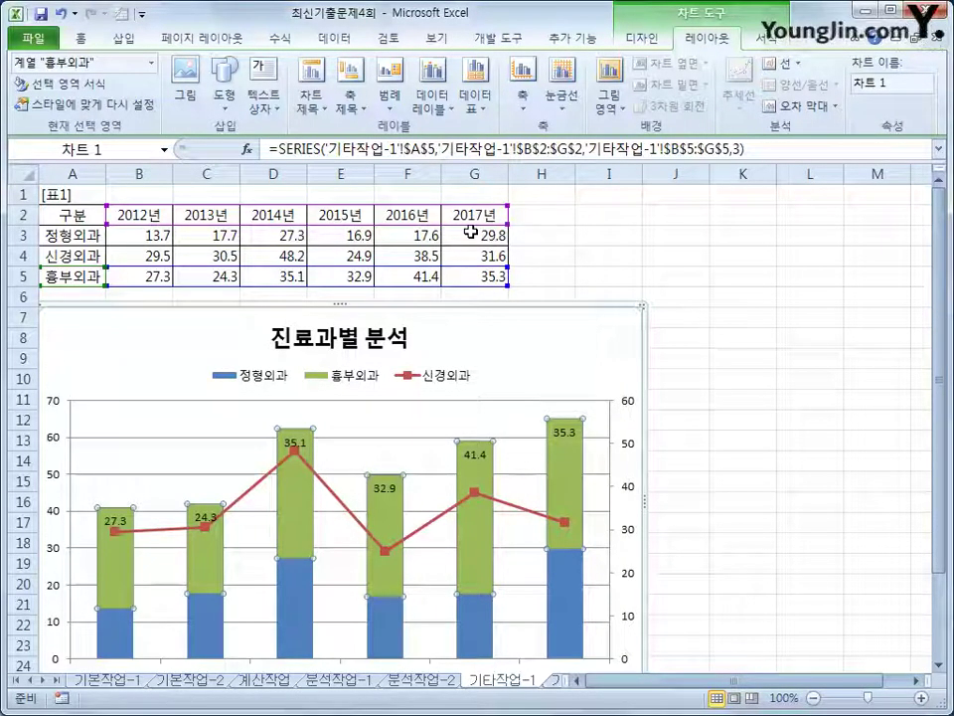
Fix the secondary vertical axis minimum at 10
left_click(630, 455)
scroll(631, 454, "down", 1)
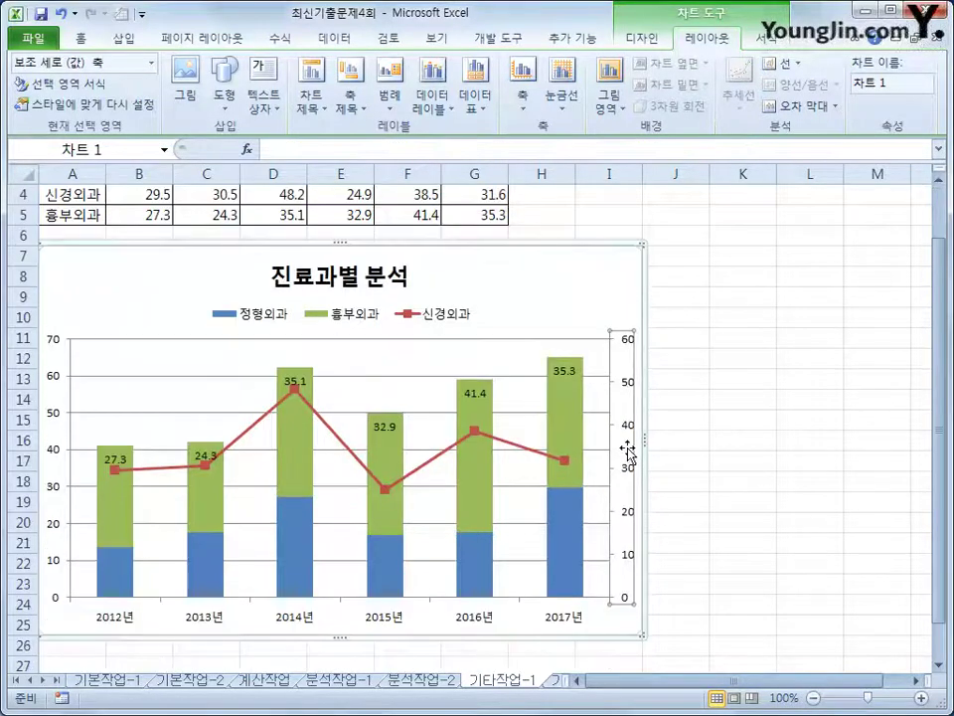
right_click(628, 388)
left_click(700, 575)
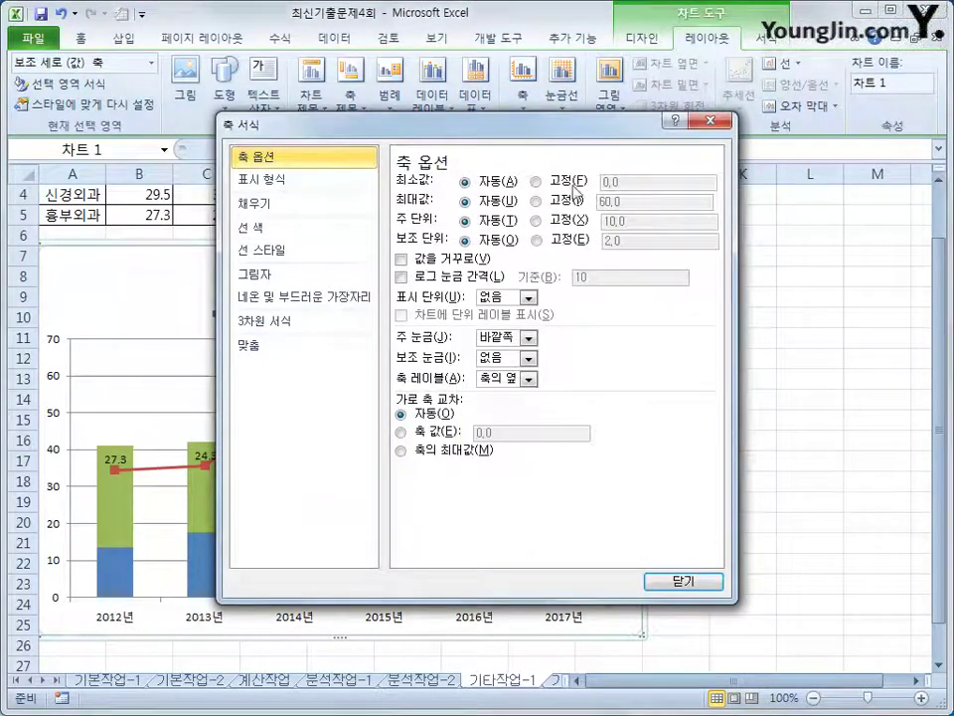
left_click(579, 181)
type("10")
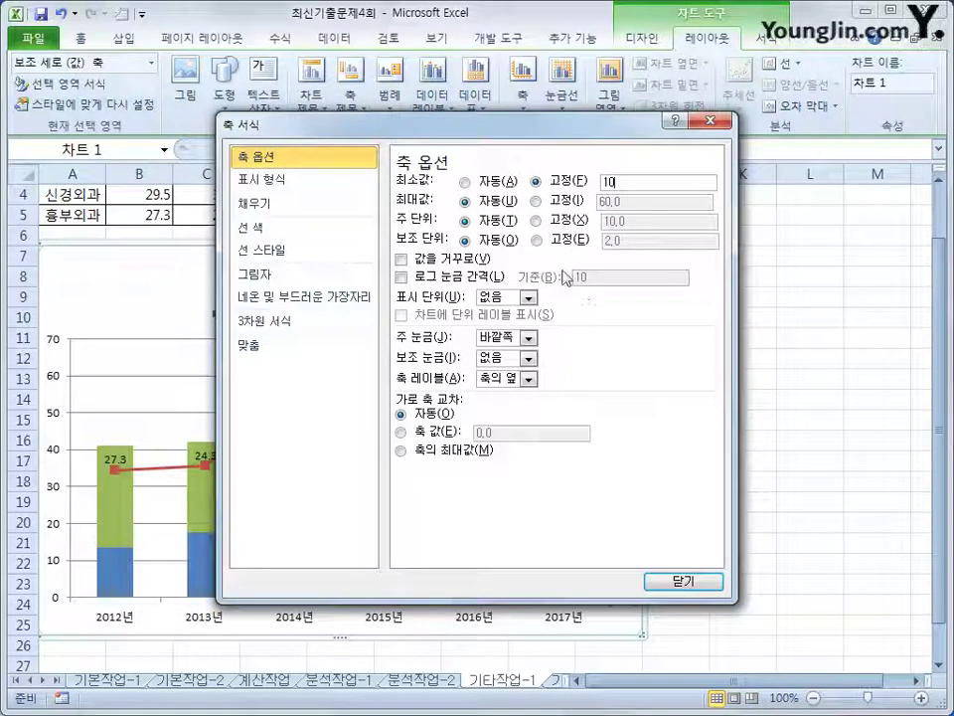
Fix the secondary vertical axis maximum at 60 and its major unit at 10
left_click(537, 201)
double_click(639, 202)
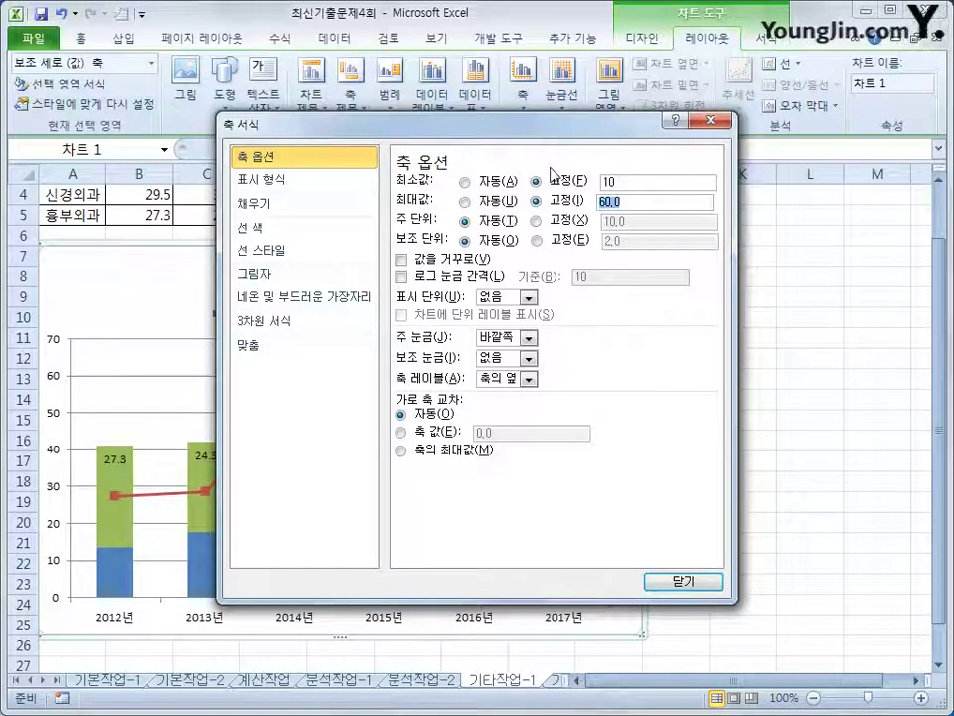
type("60")
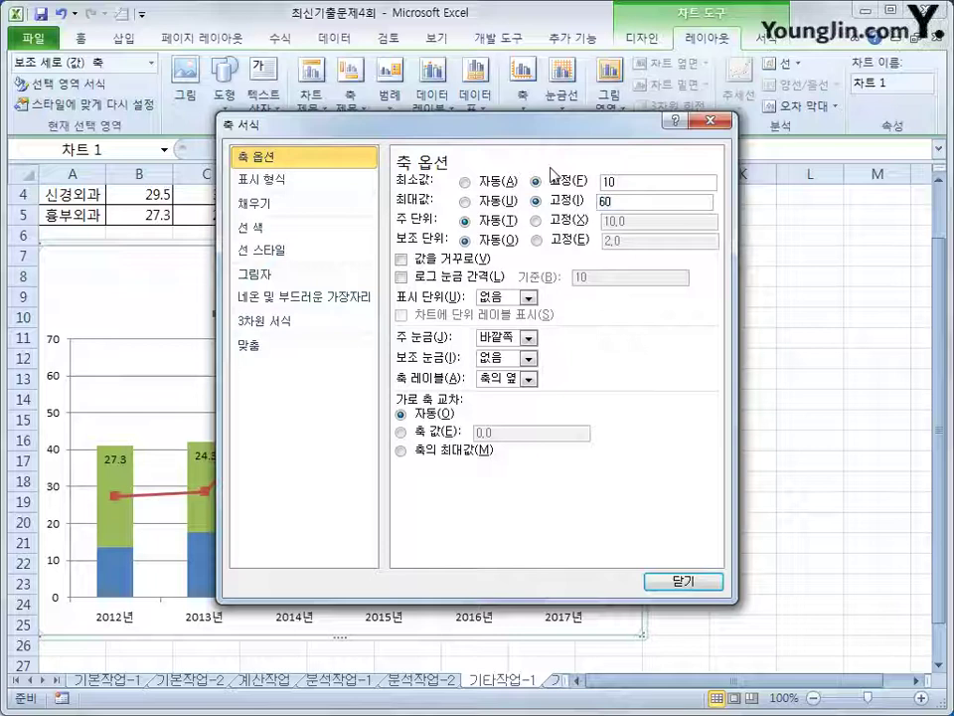
left_click(558, 223)
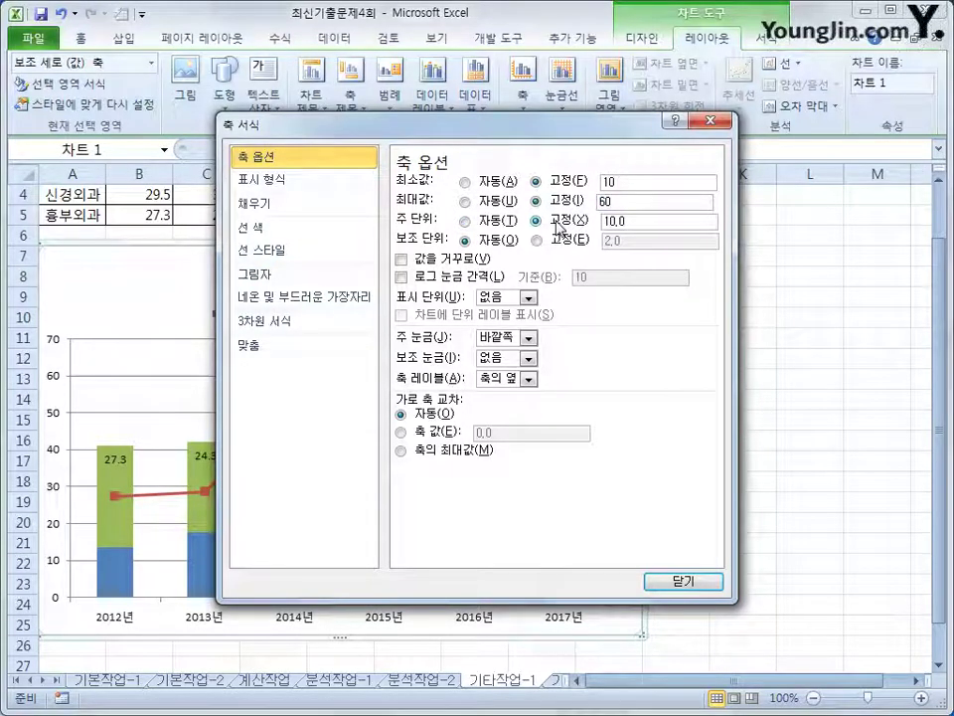
double_click(619, 221)
type("10")
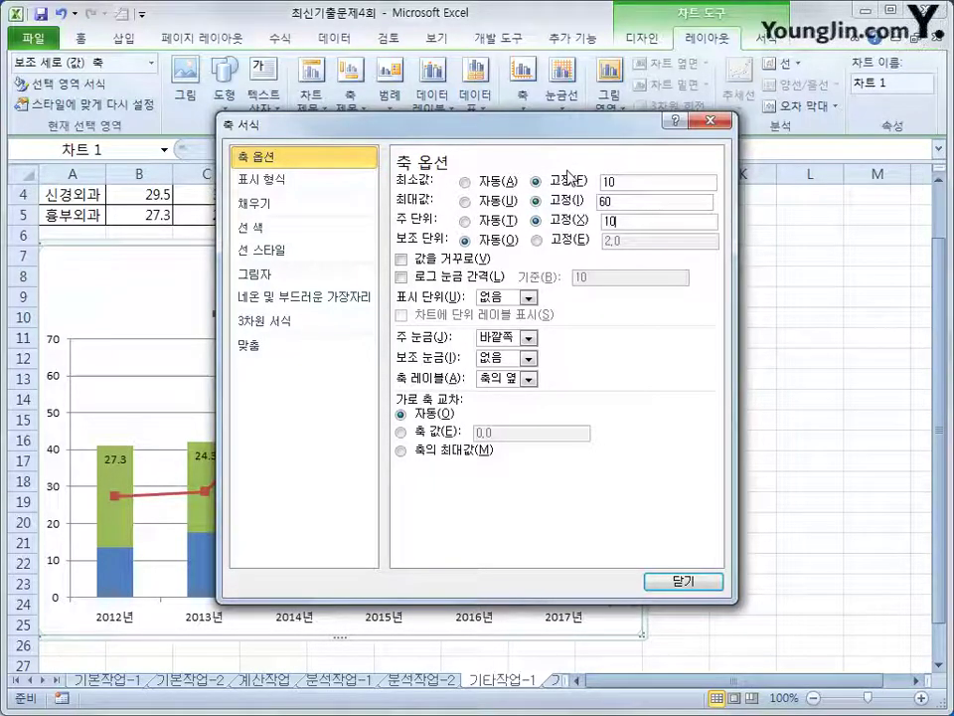
left_click(684, 581)
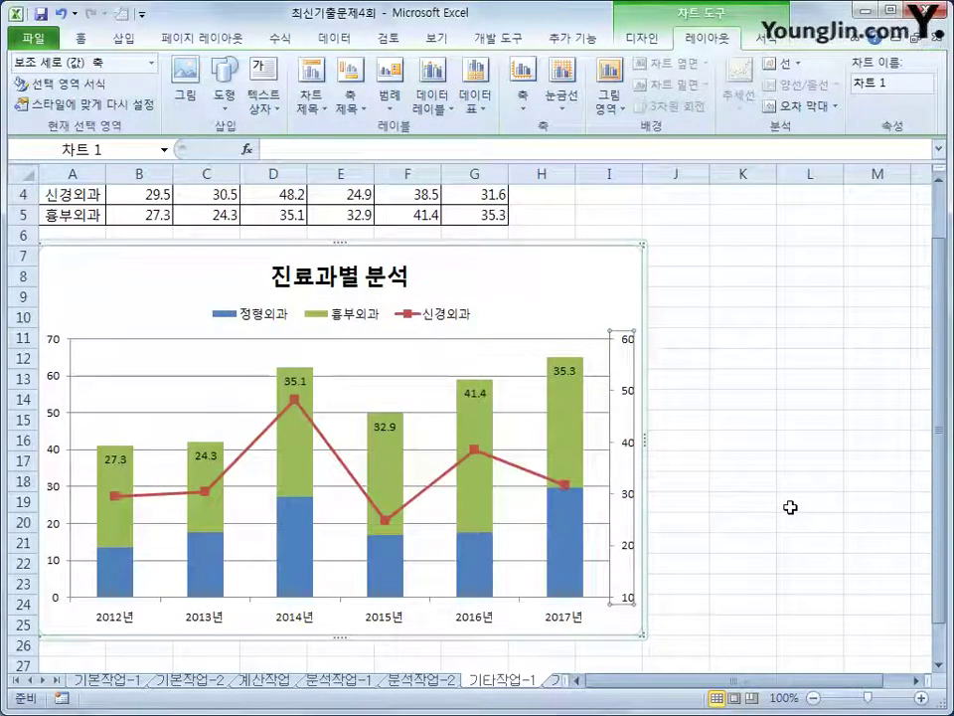
Give the chart area's border rounded corners
right_click(591, 260)
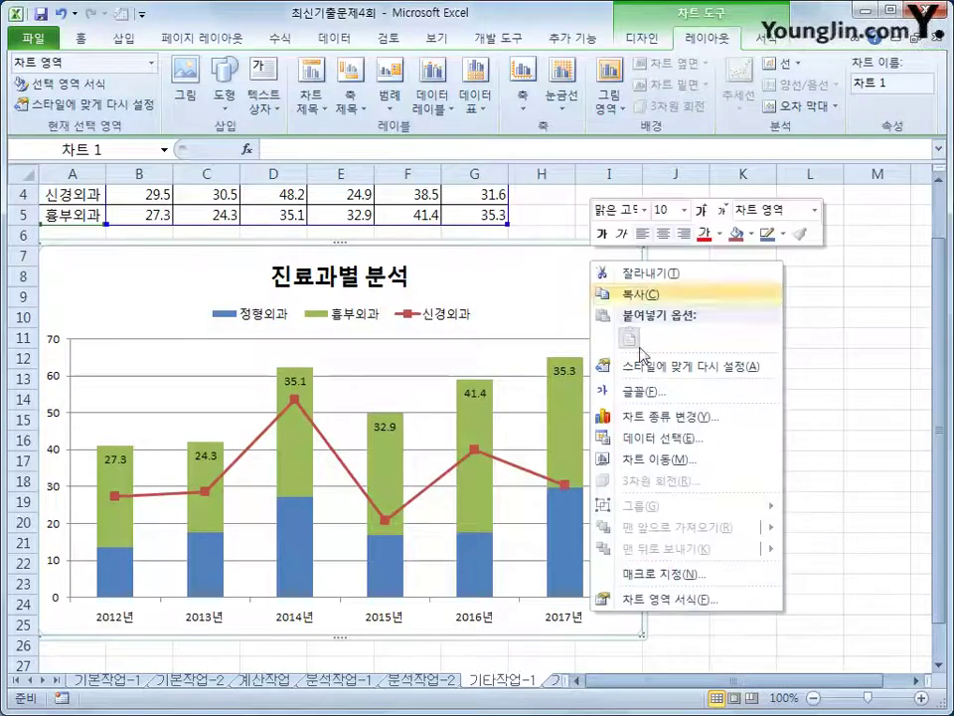
left_click(704, 601)
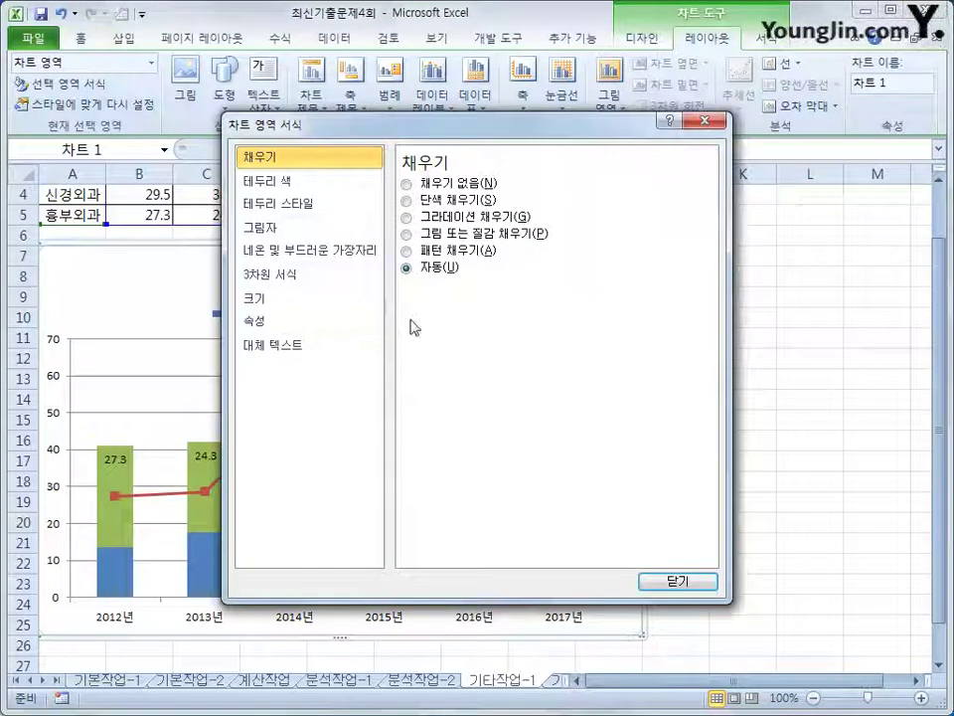
left_click(365, 203)
left_click(476, 375)
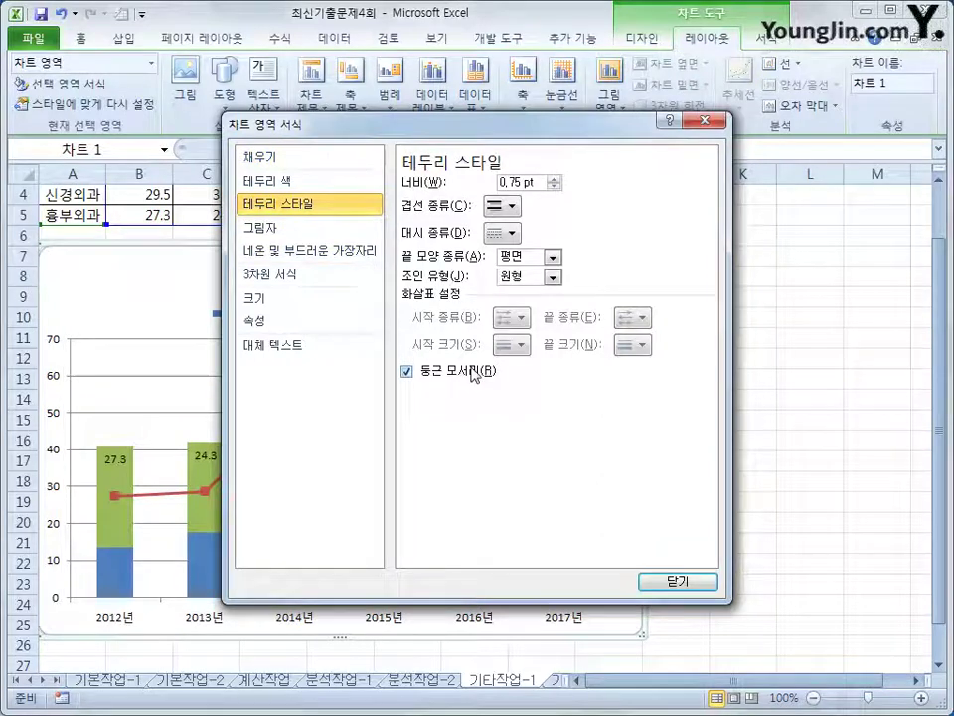
Apply the centered outer shadow preset to the chart area and deselect the chart
left_click(298, 228)
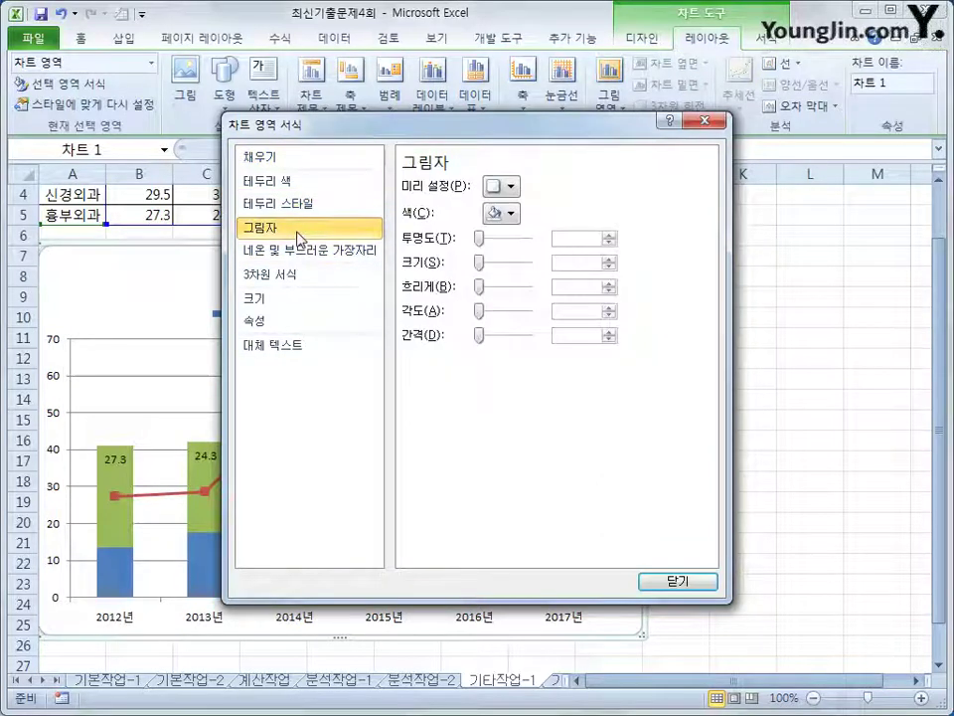
left_click(502, 190)
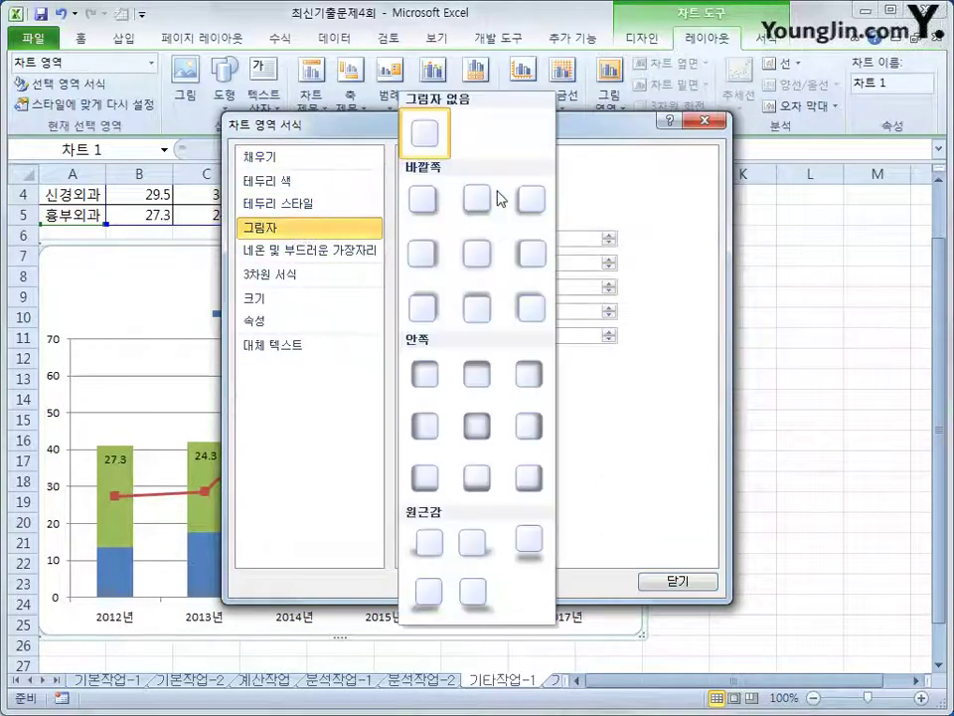
left_click(478, 257)
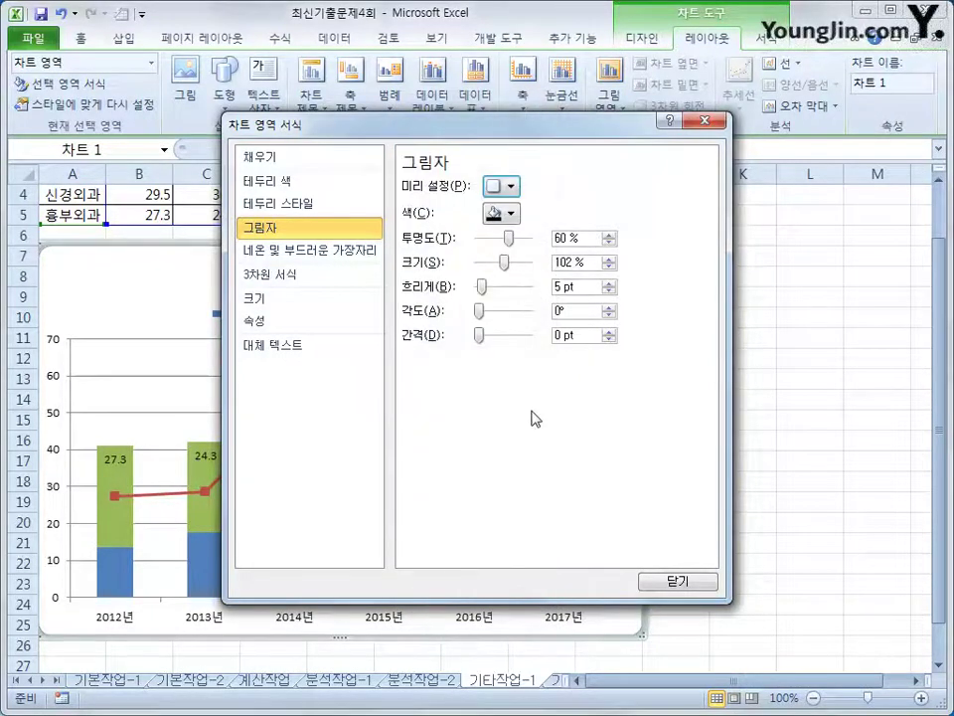
left_click(676, 581)
left_click(824, 646)
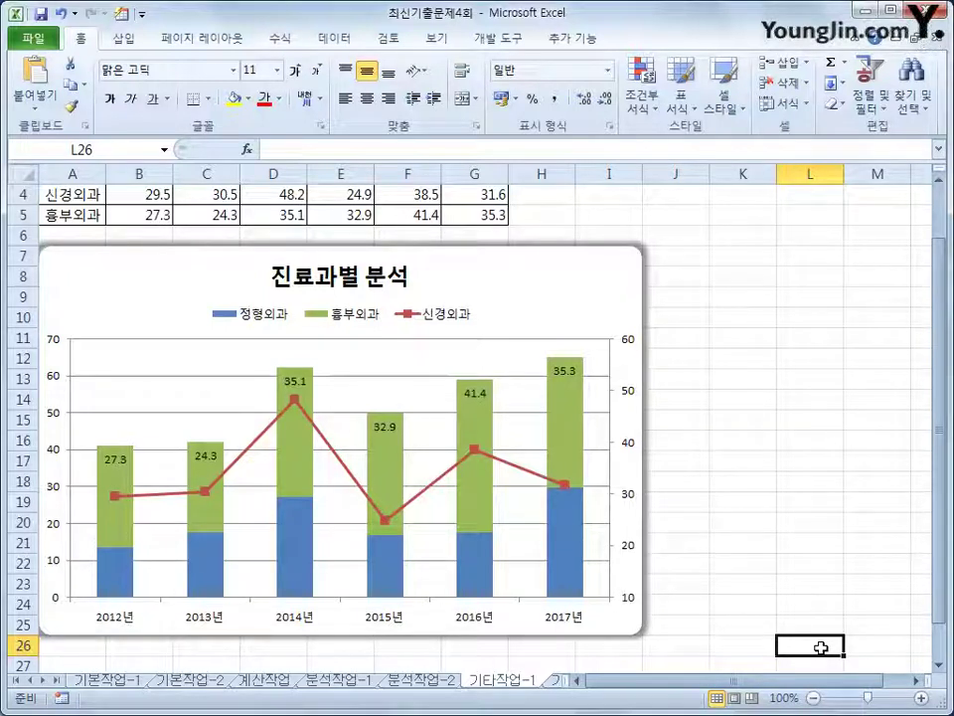
On the 기타작업-2 sheet, turn on design mode and open the Click event procedure of the 보험입력 button
left_click(558, 682)
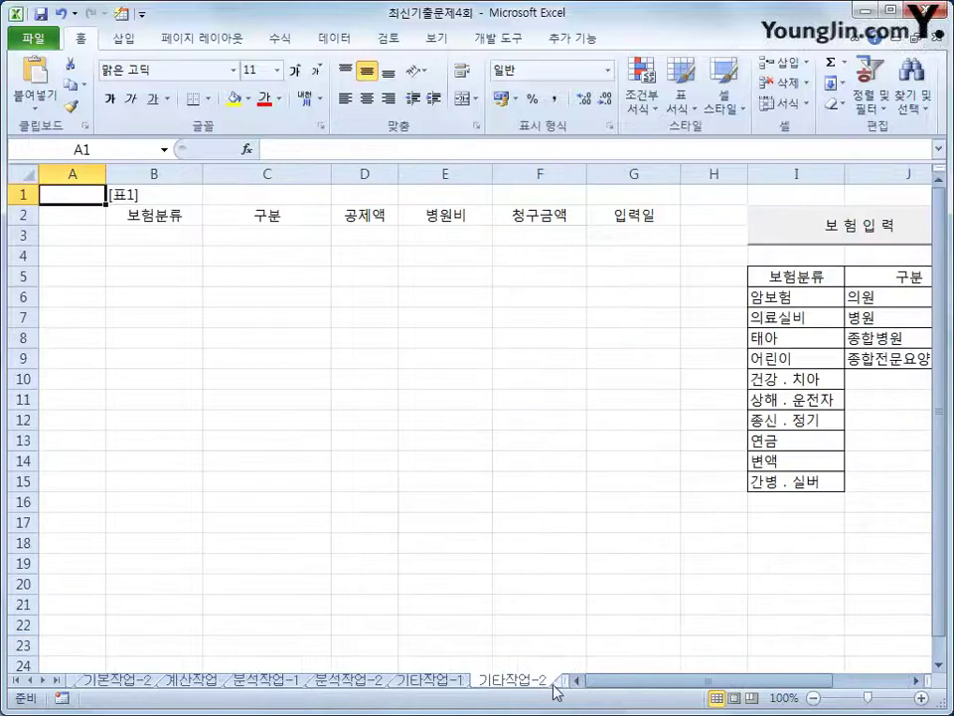
left_click(582, 602)
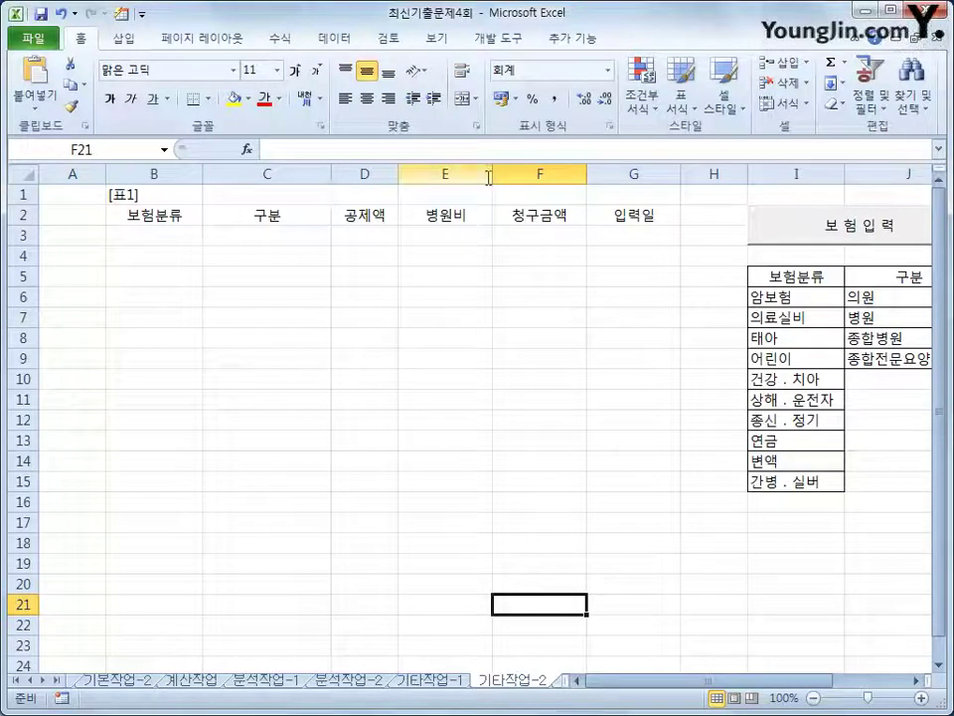
left_click(511, 39)
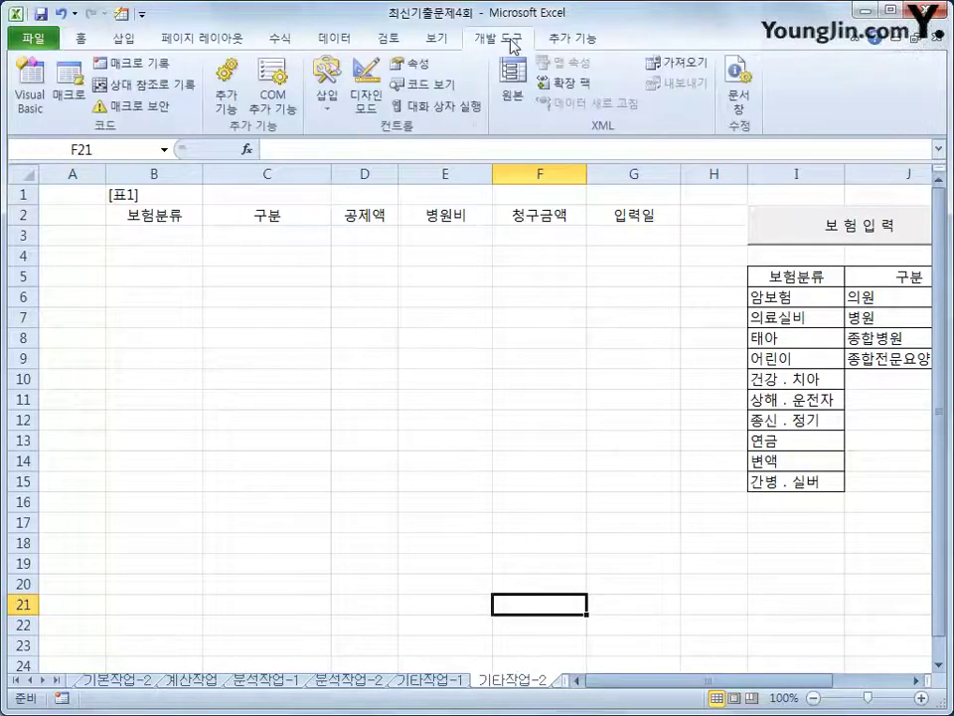
left_click(368, 108)
left_click(857, 226)
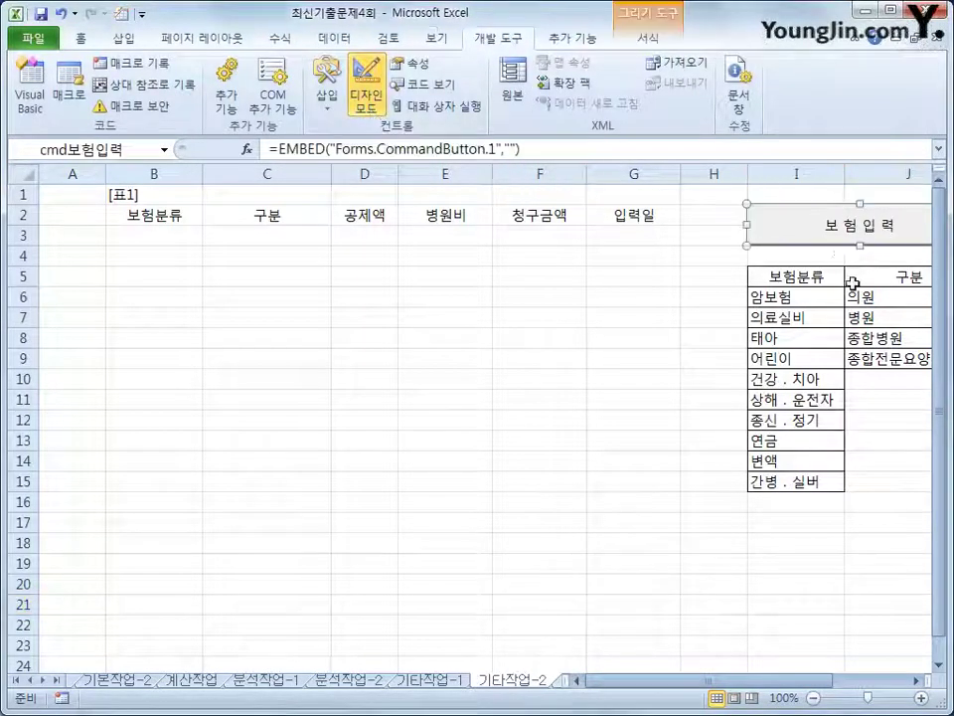
double_click(838, 230)
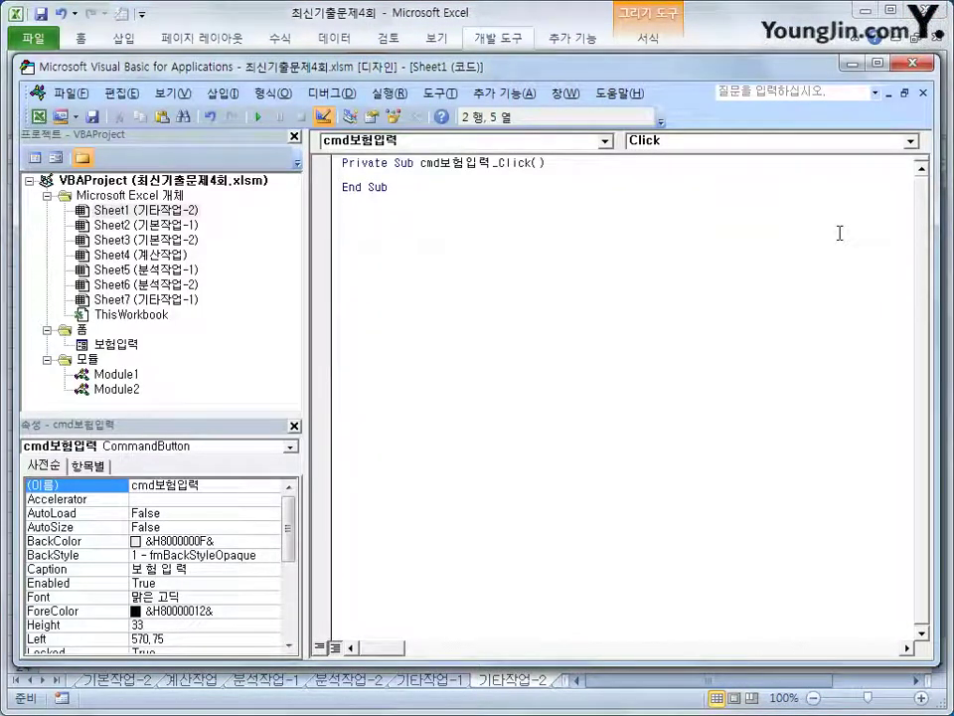
Add the statement 보험입력.Show to the cmd보험입력_Click procedure
type("보험입력")
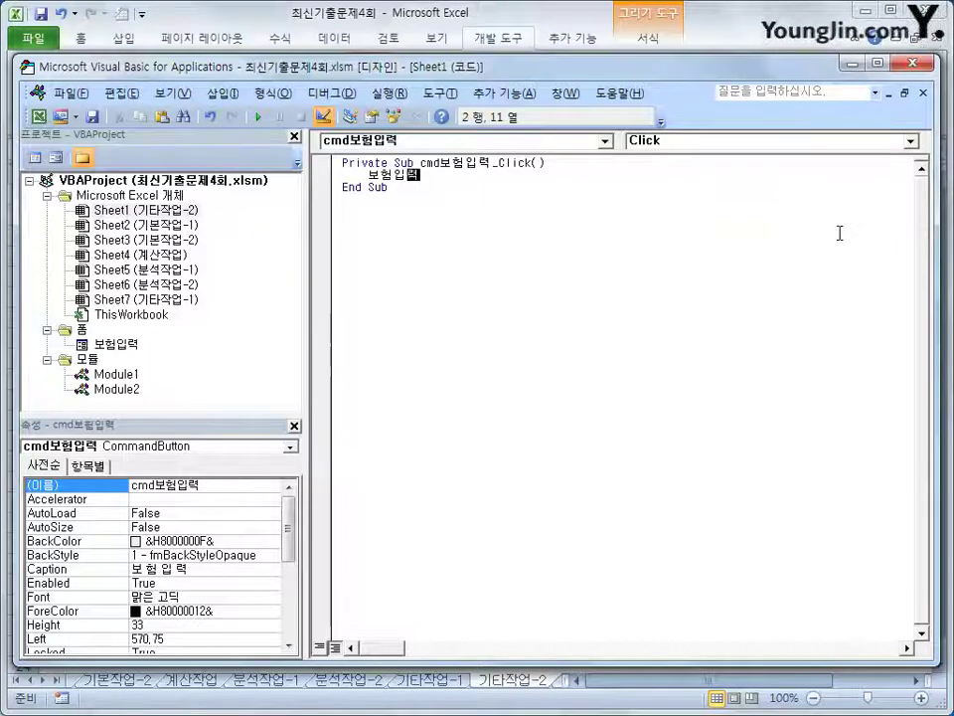
type(".Sho")
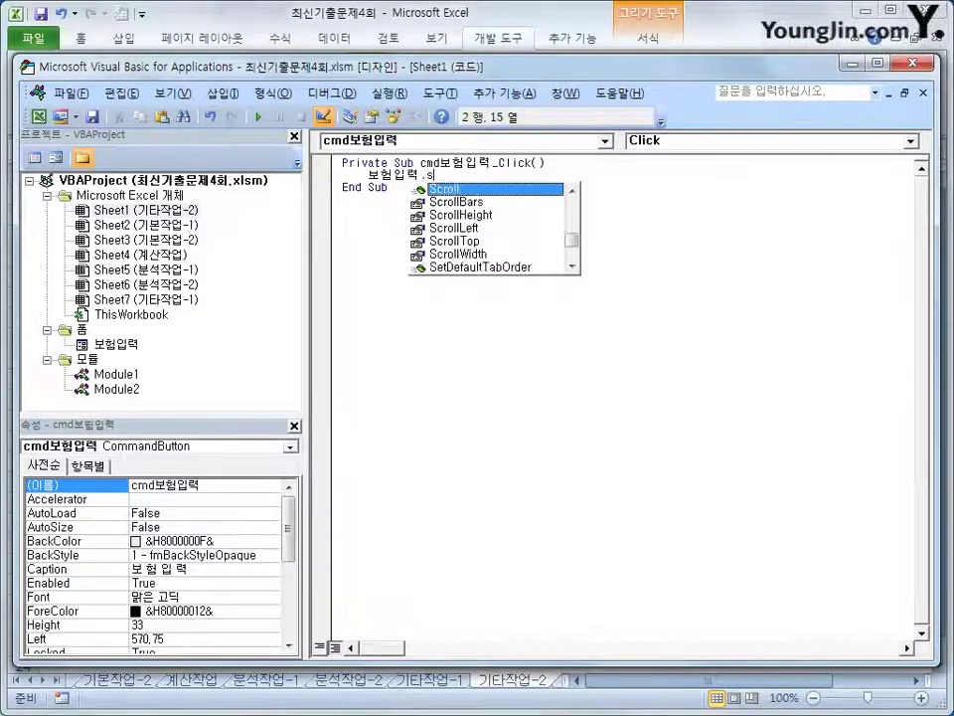
key("Tab")
key("Down")
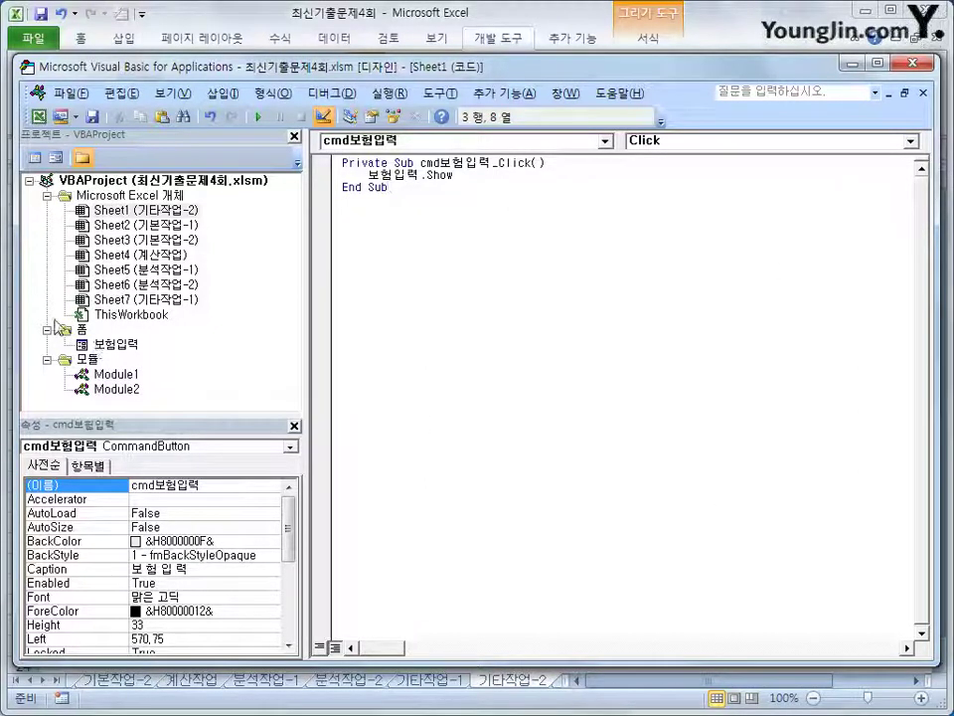
Open the code of the 보험입력 form and create its UserForm_Initialize event procedure
left_click(114, 344)
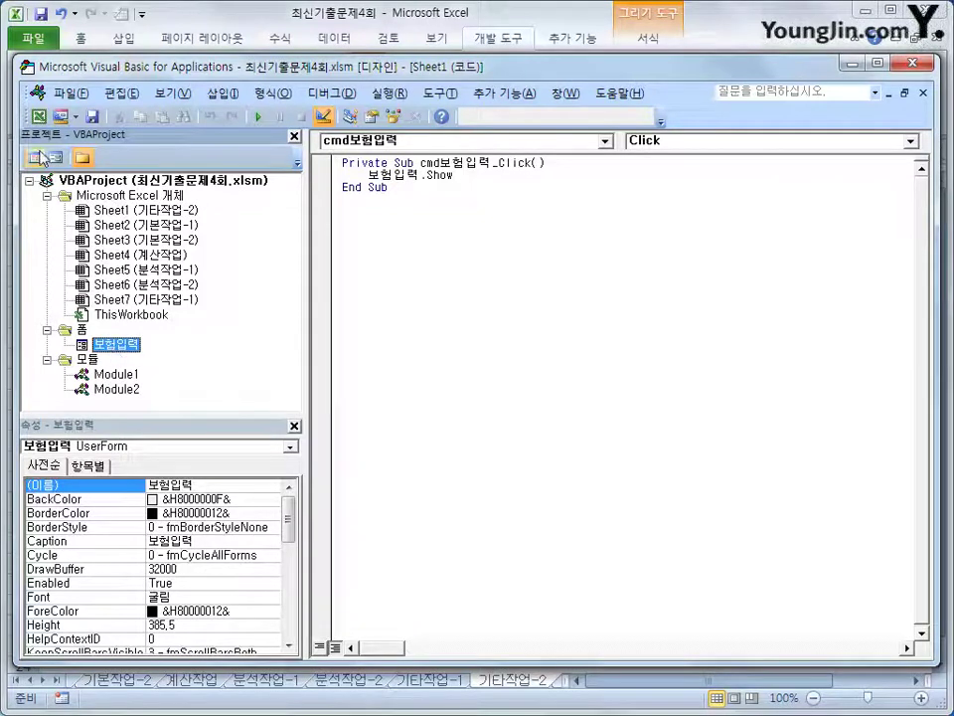
key("F7")
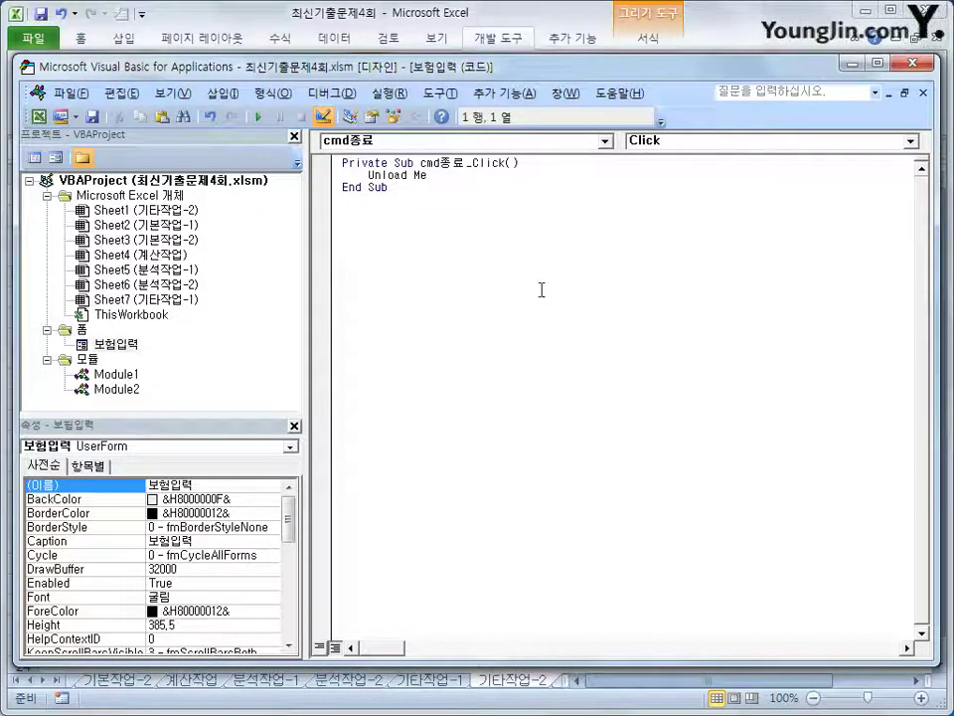
left_click(475, 144)
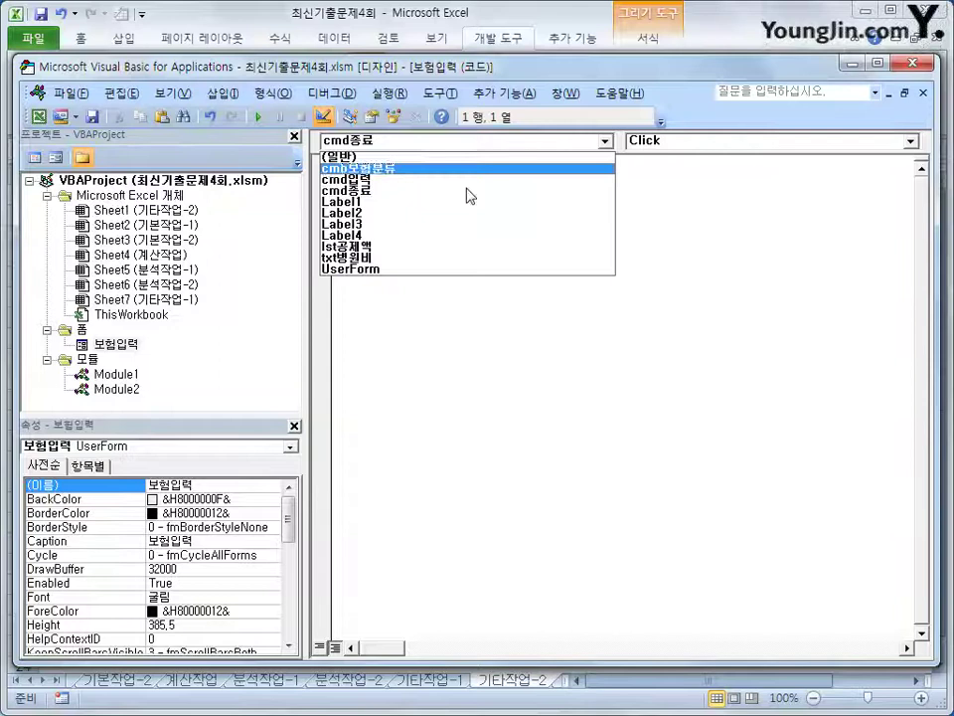
left_click(447, 269)
left_click(714, 139)
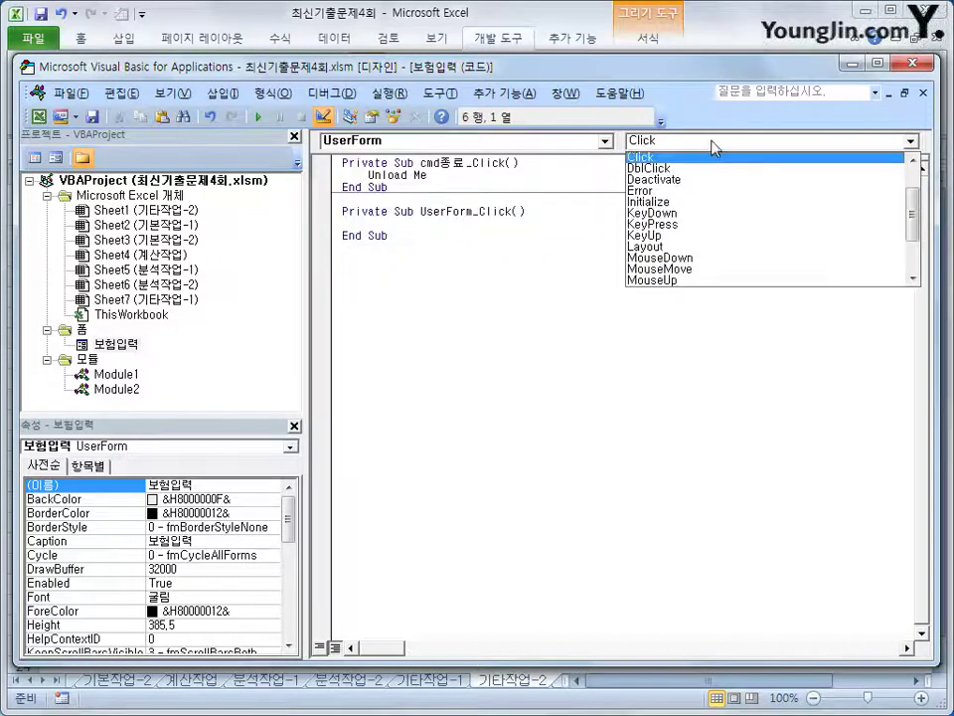
left_click(720, 205)
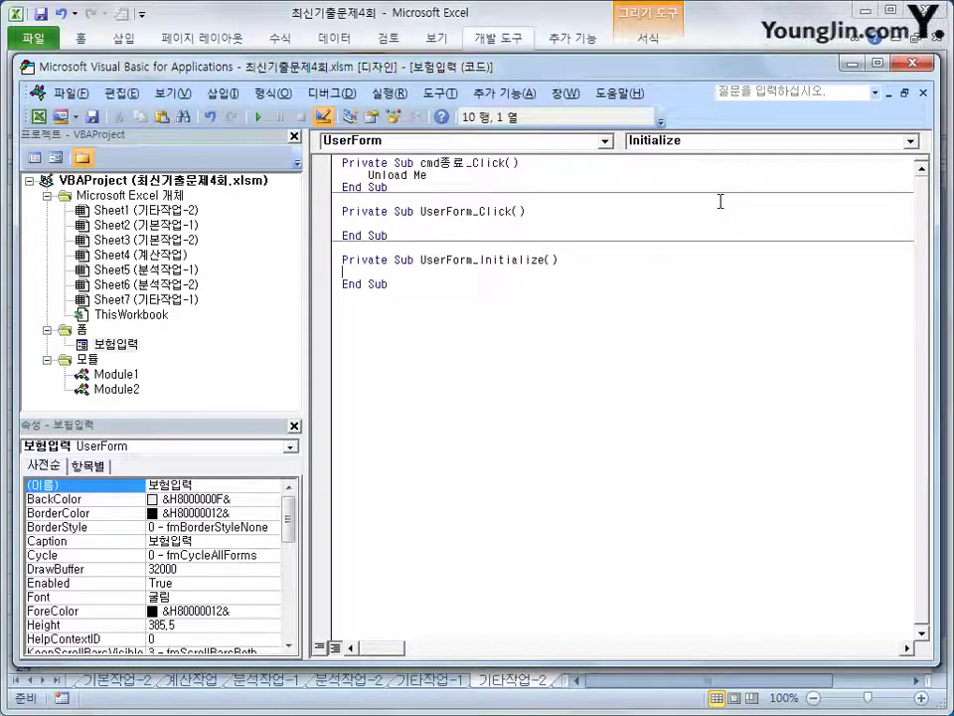
In UserForm_Initialize, add the line cmb보험분류.RowSource = "I6:I15" to fill the insurance category combo box
key("Tab")
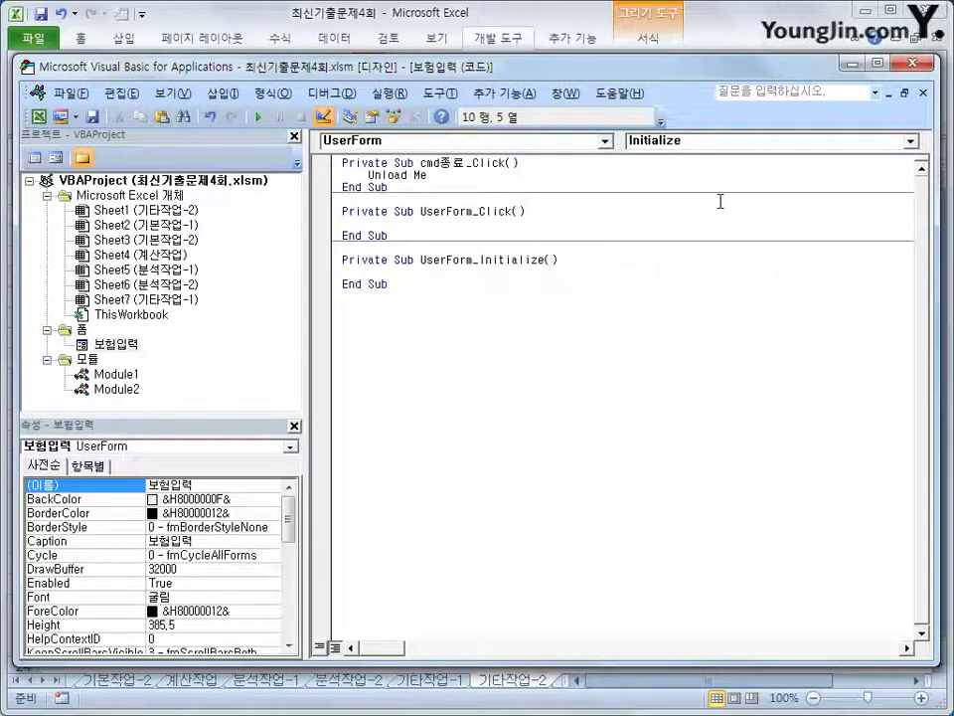
type("cmbㅂ")
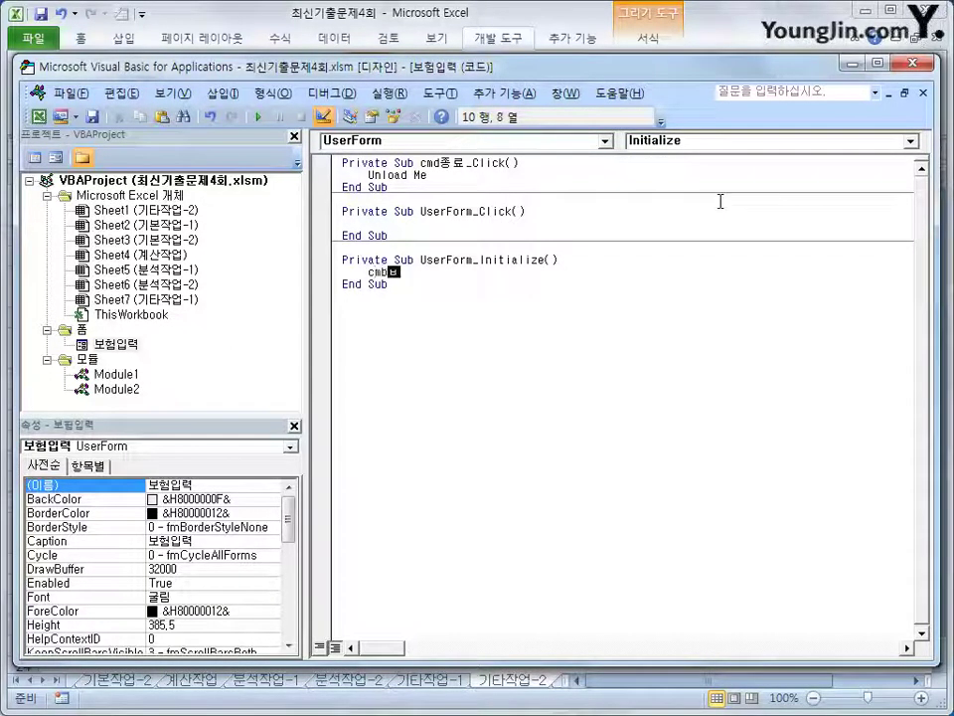
type("보험분류")
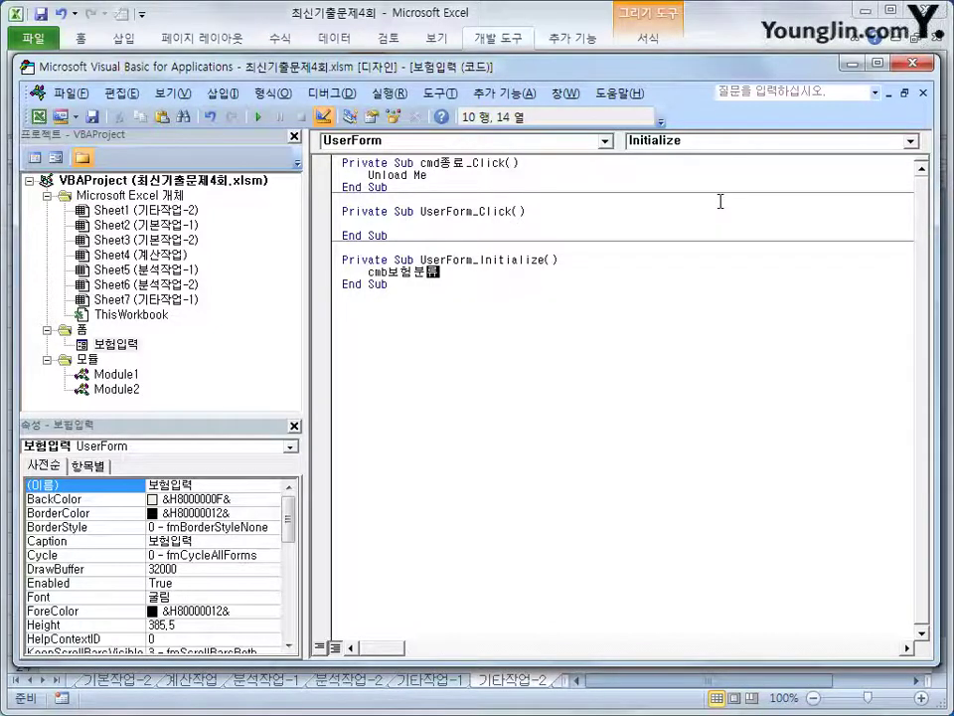
type(".row ")
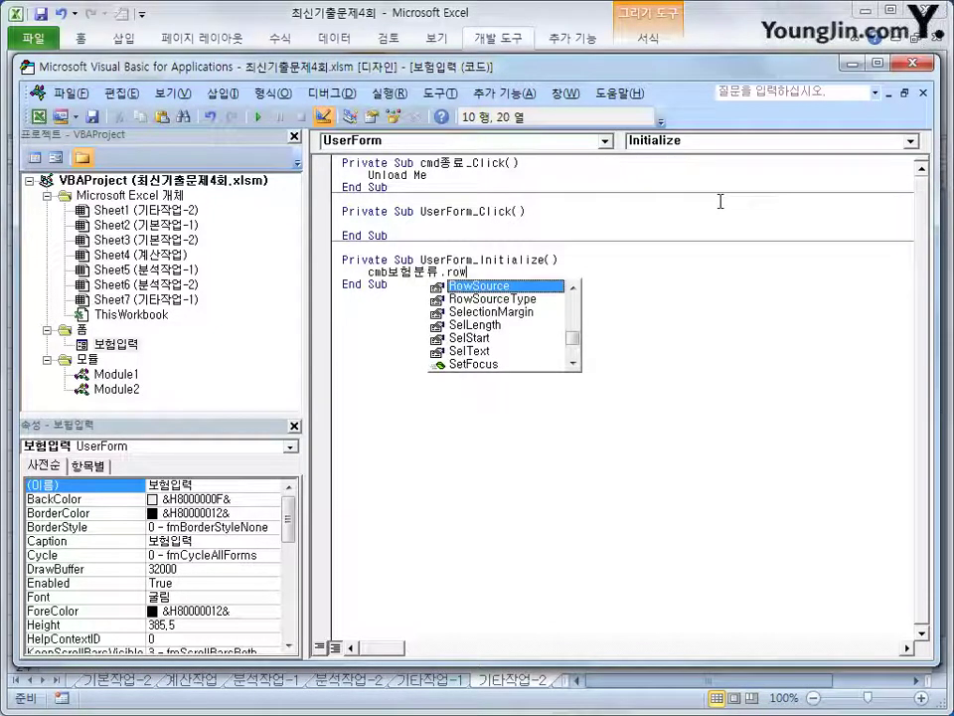
type("= \"")
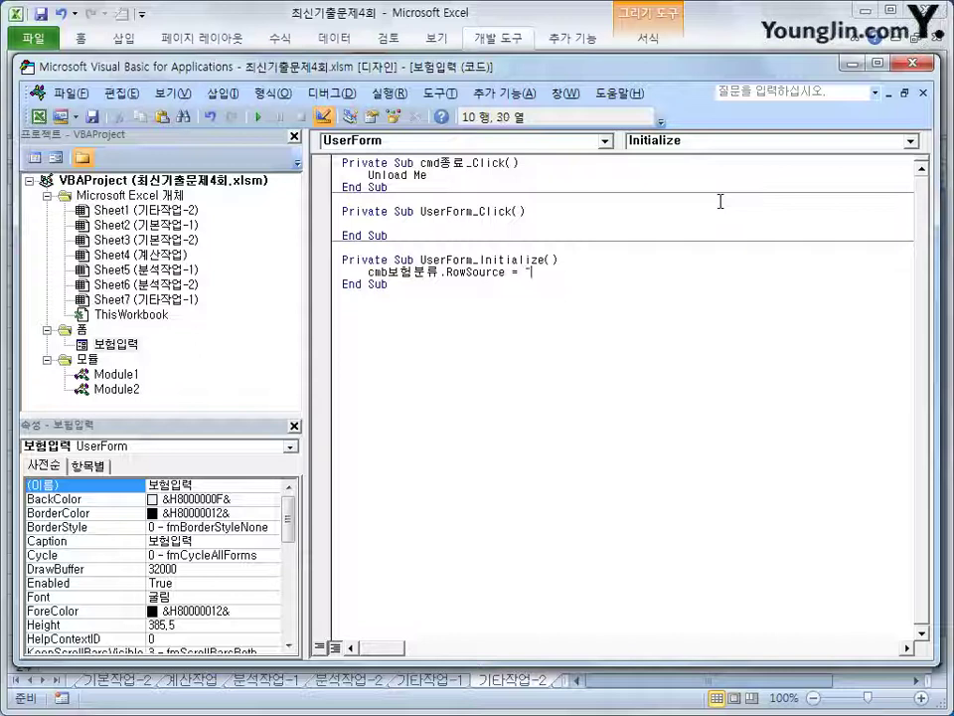
type("ㅑ6")
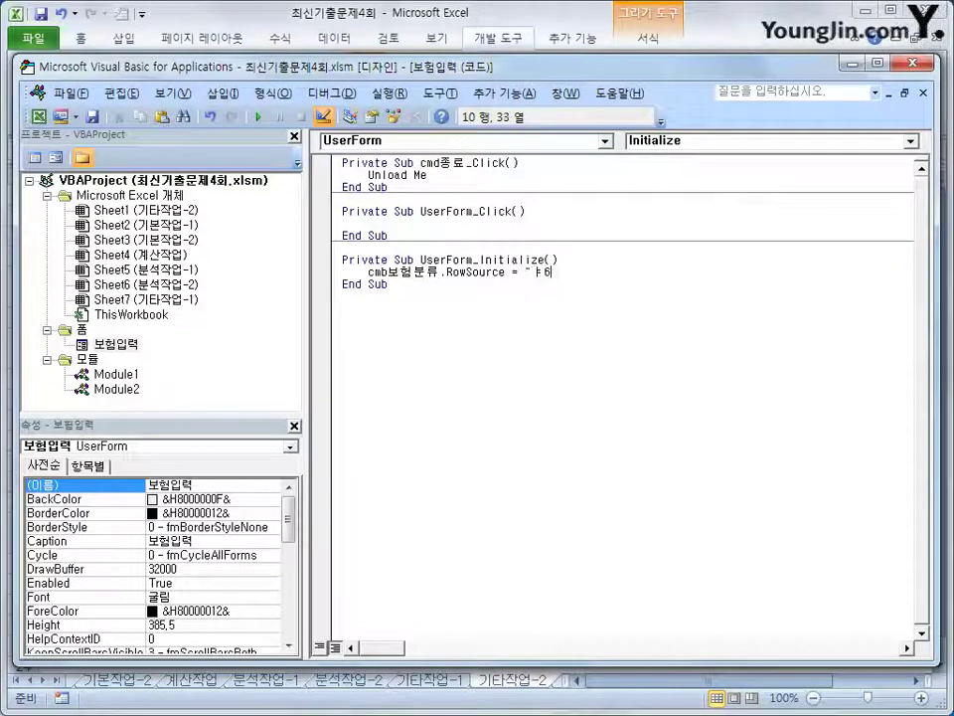
key("BackSpace")
key("BackSpace")
type("I")
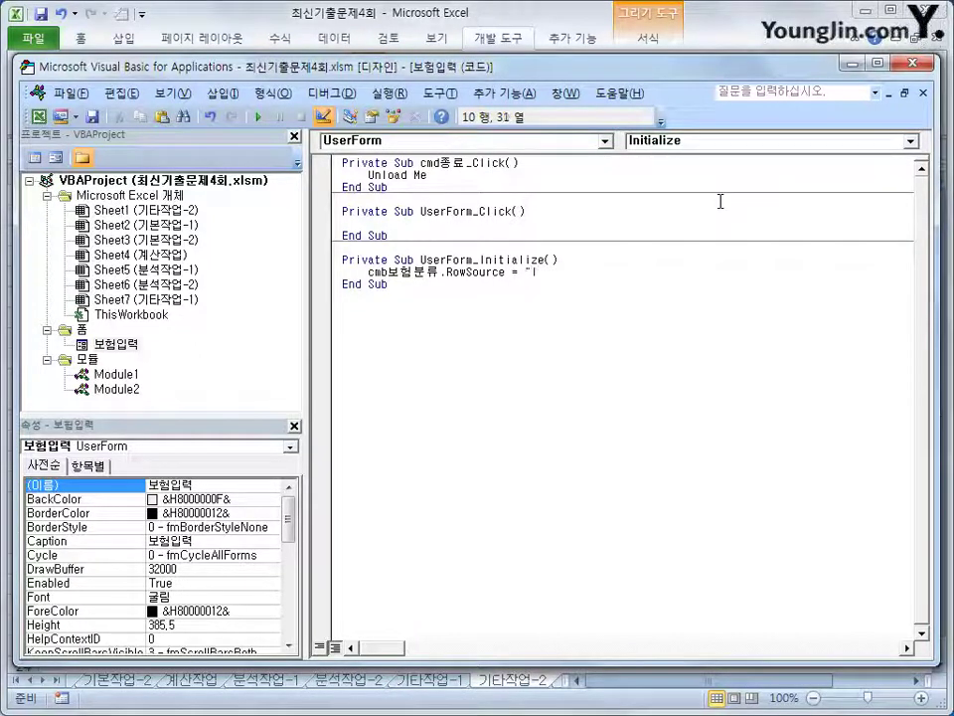
type("6:I15\"")
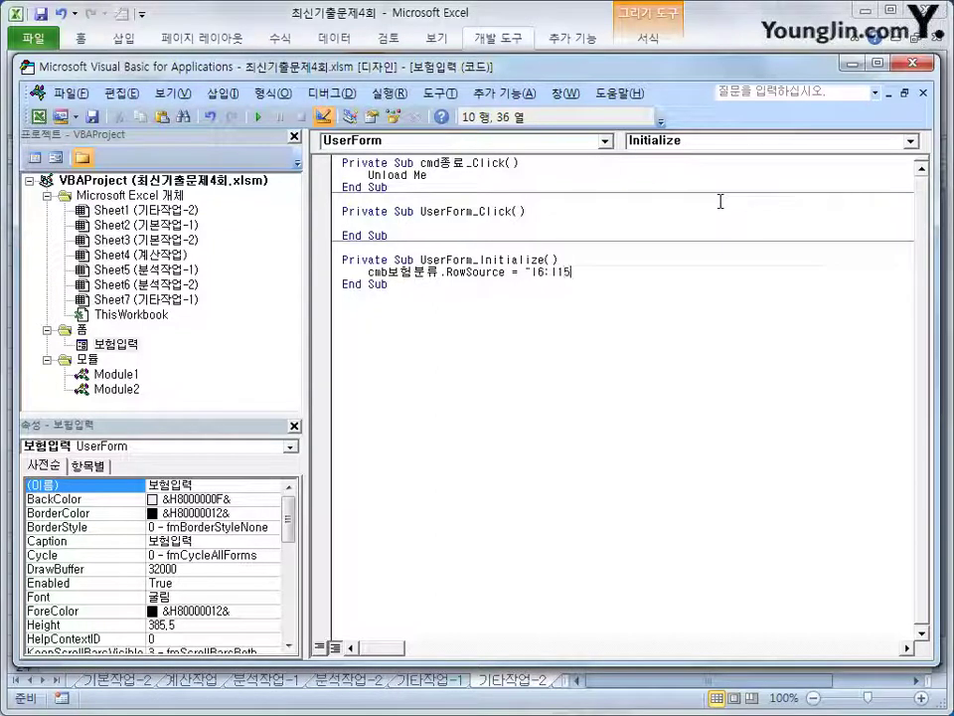
key("Return")
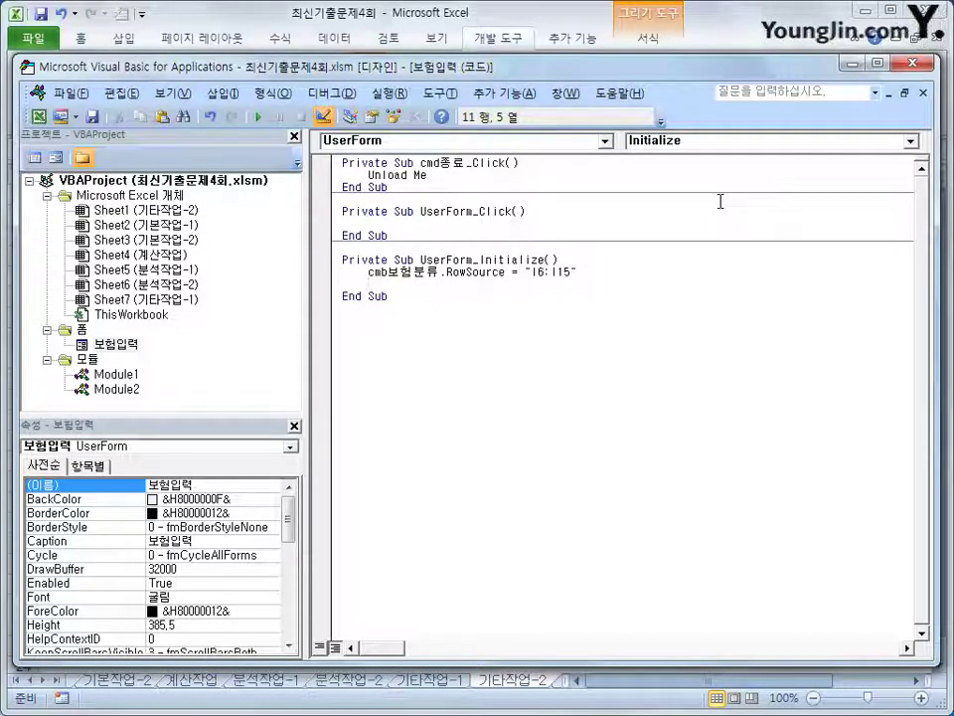
Add the line lst공제액.RowSource = "J5:K9" below the combo box source in UserForm_Initialize
type("lst공제액.")
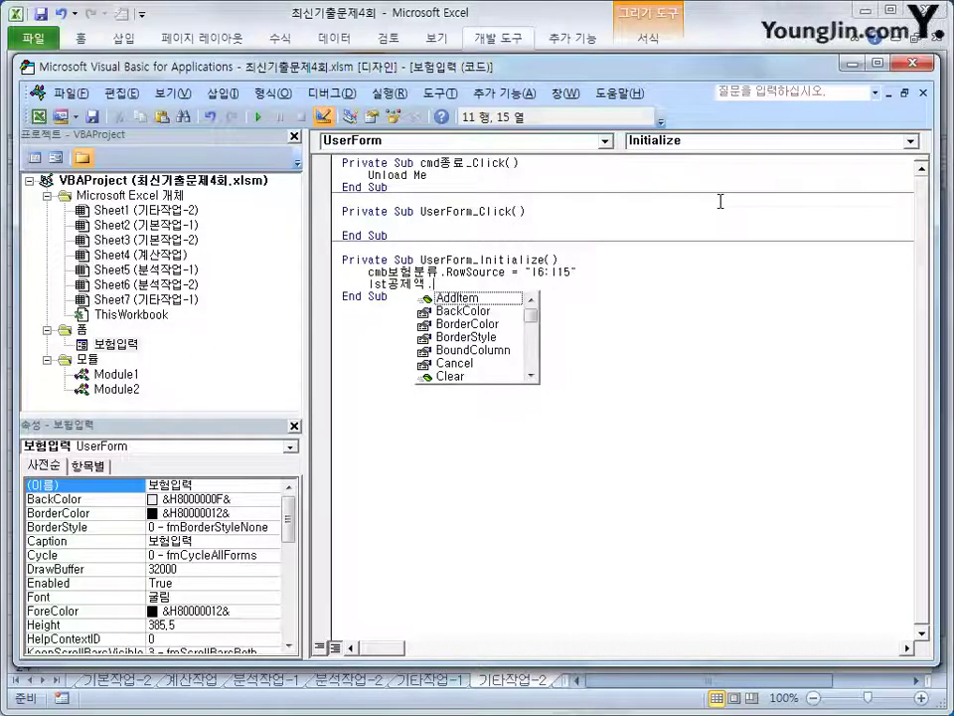
type("ㄱ")
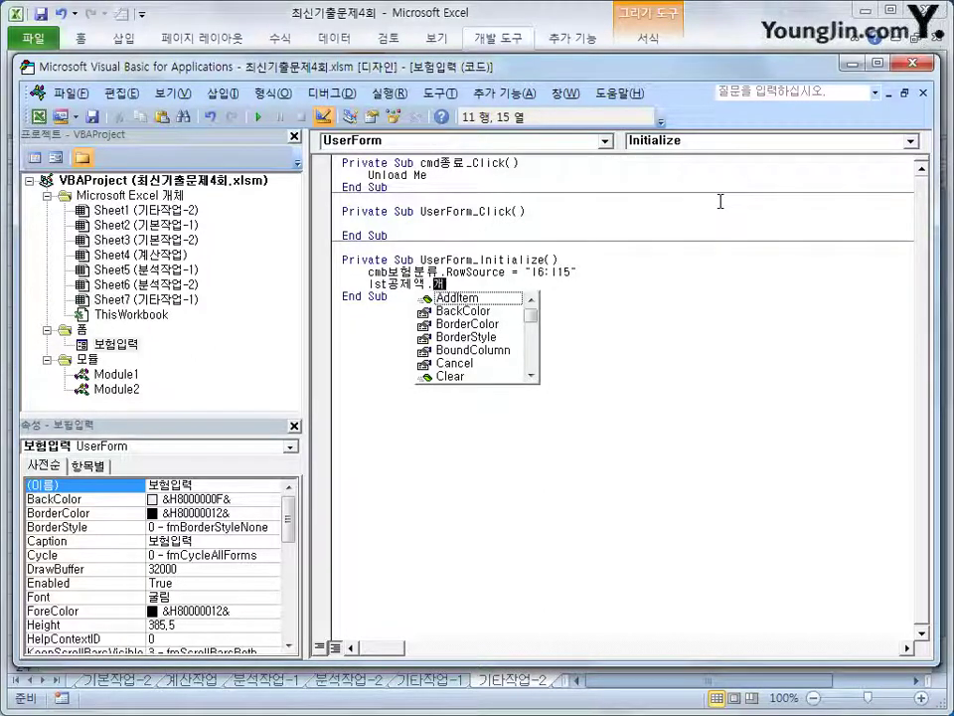
key("BackSpace")
key("BackSpace")
key("Hangul")
type("row")
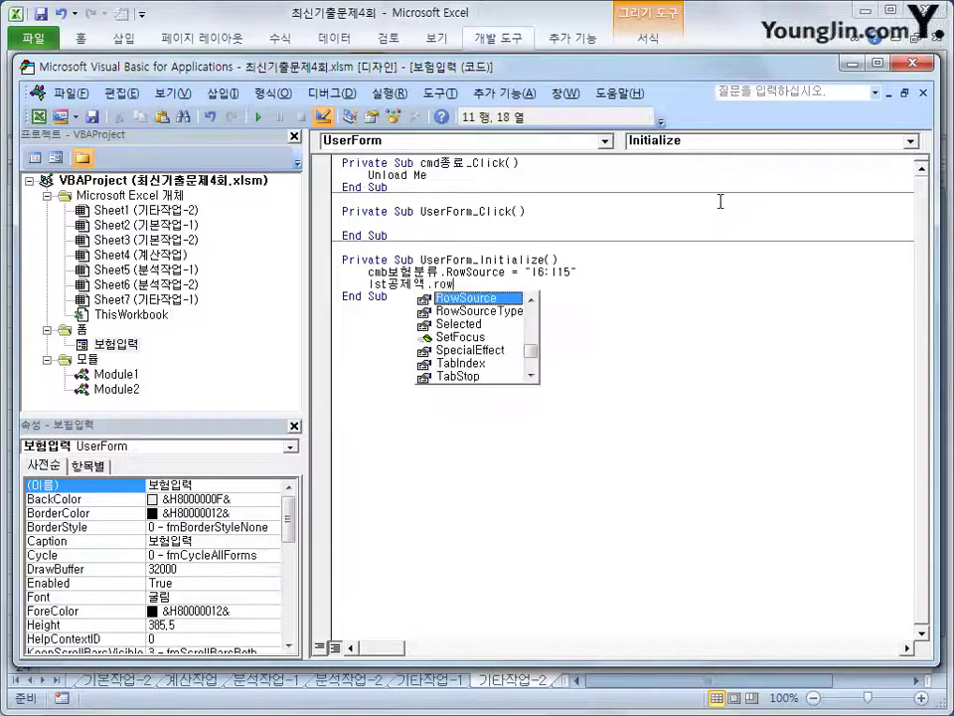
left_click(467, 298)
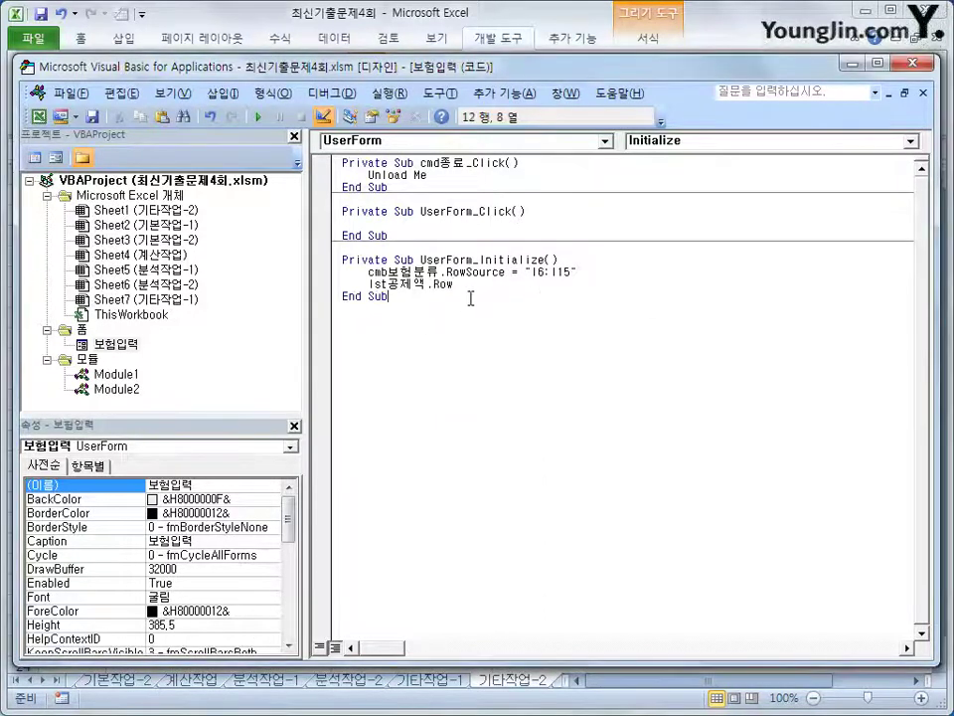
left_click(473, 284)
type("st공제액.RowSource ")
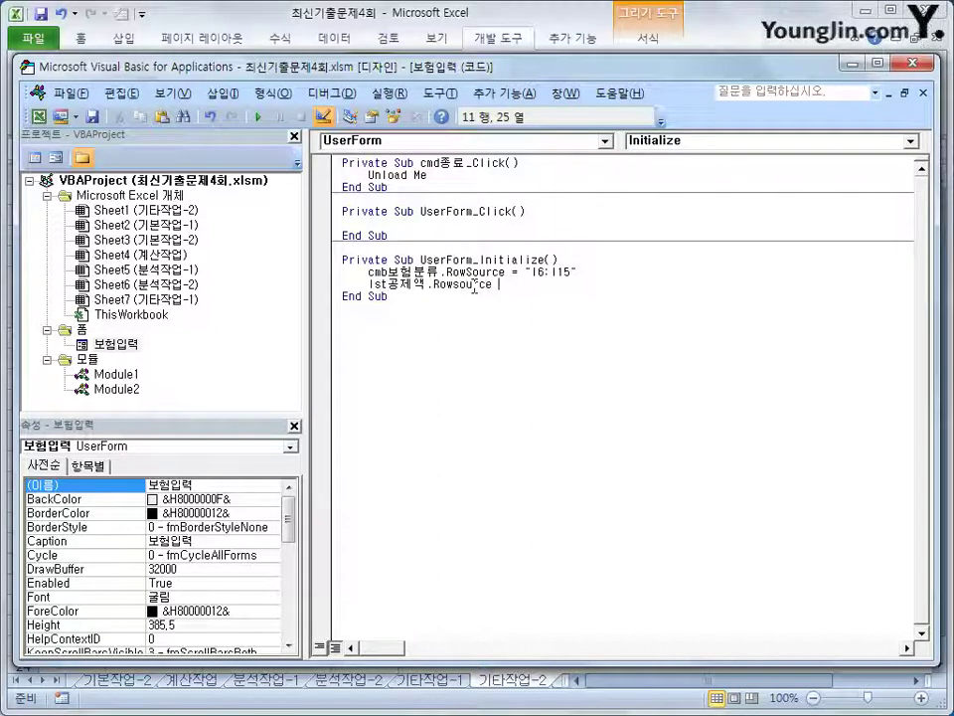
type("= \"")
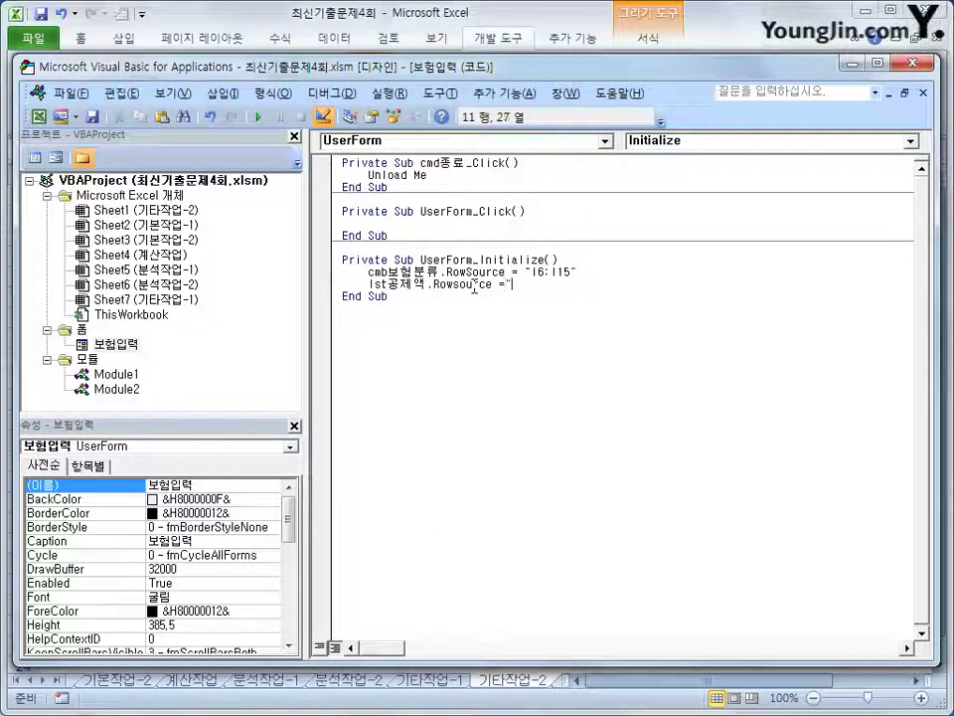
type("J5:")
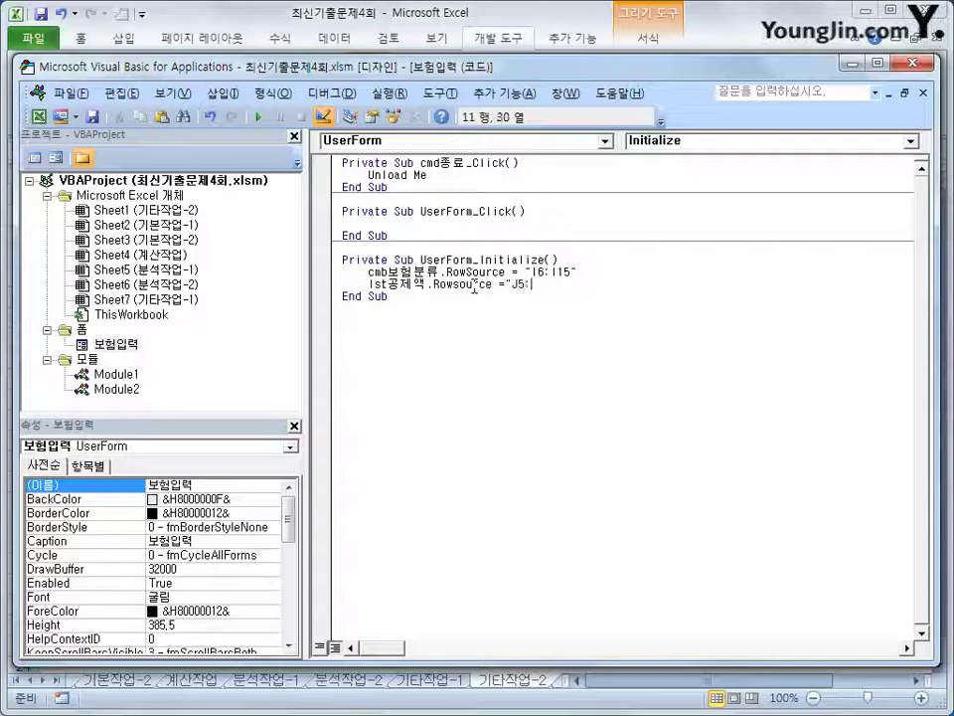
type("K")
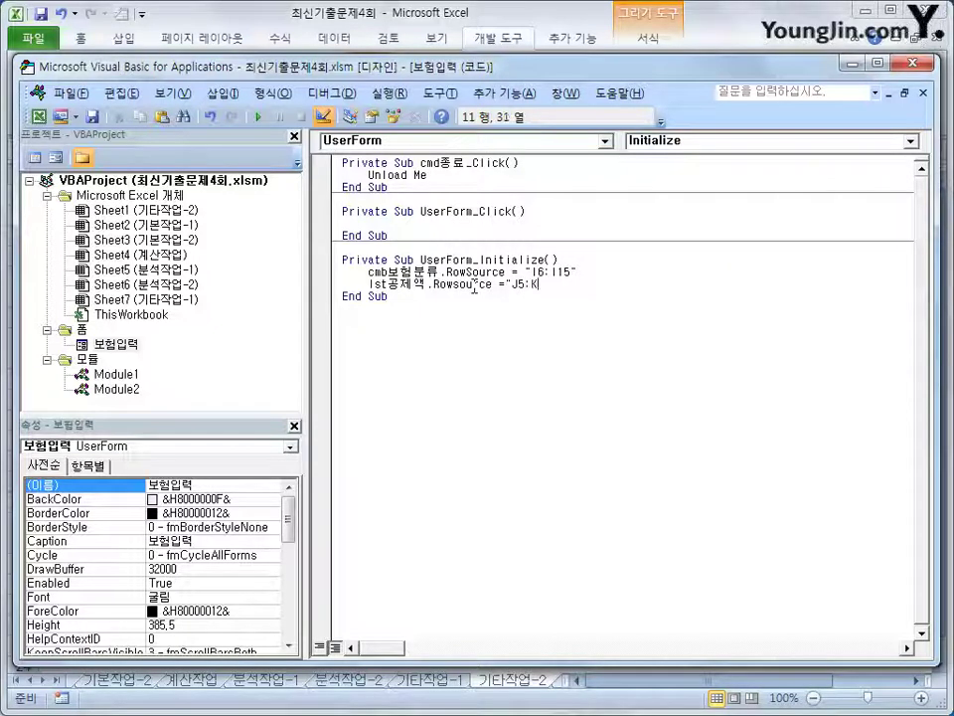
type("9\"")
key("Return")
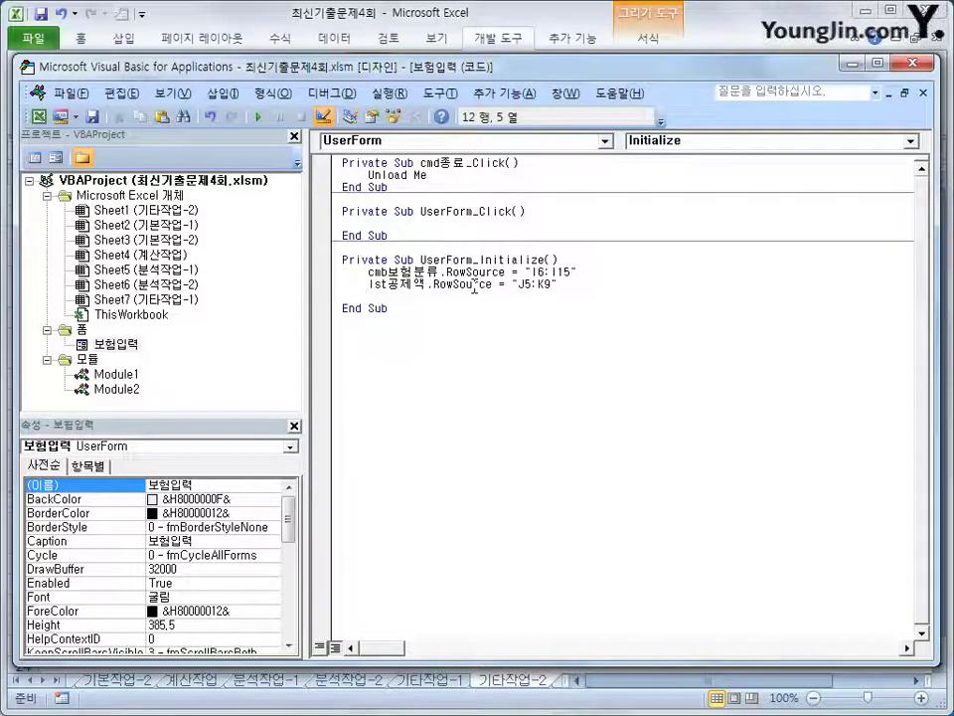
Add the line lst공제액.ColumnCount = 2 below the list box source in UserForm_Initialize
type("lst공")
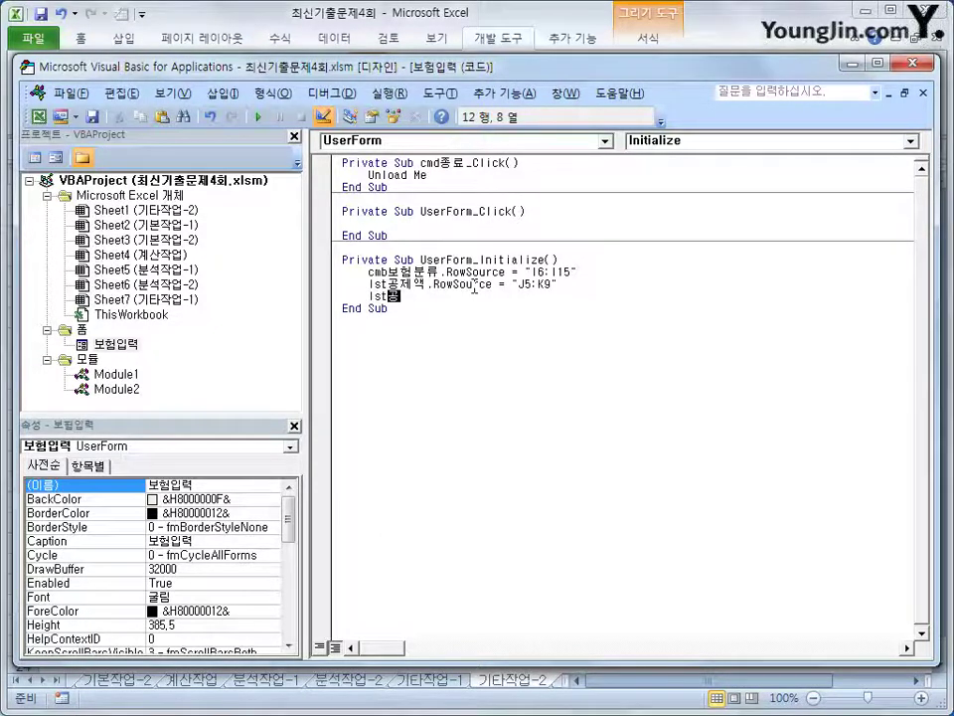
type("제액.")
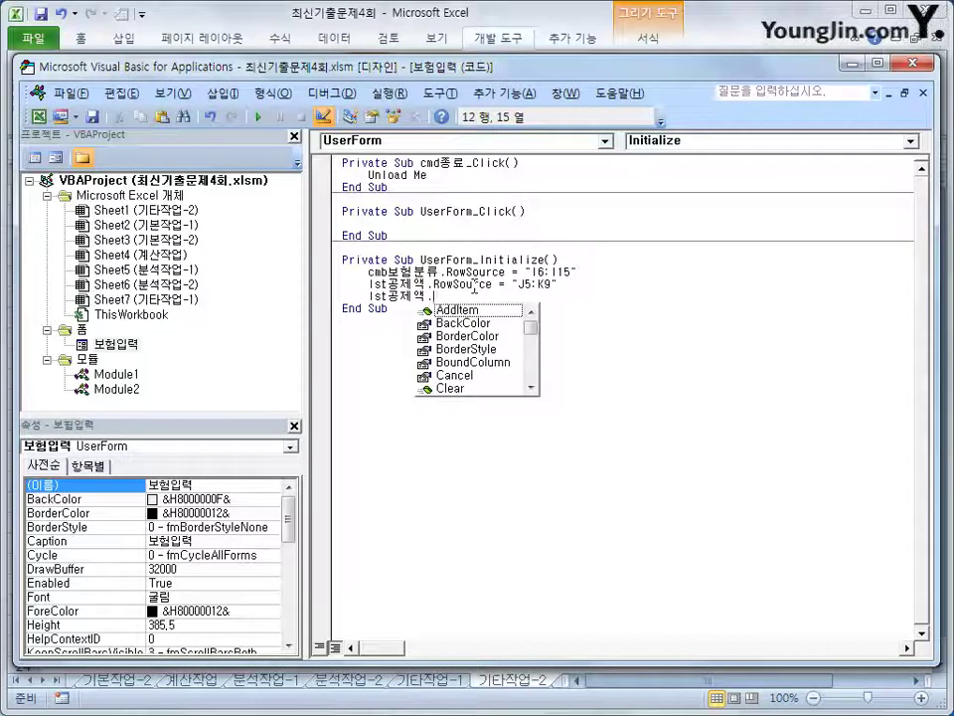
type("c")
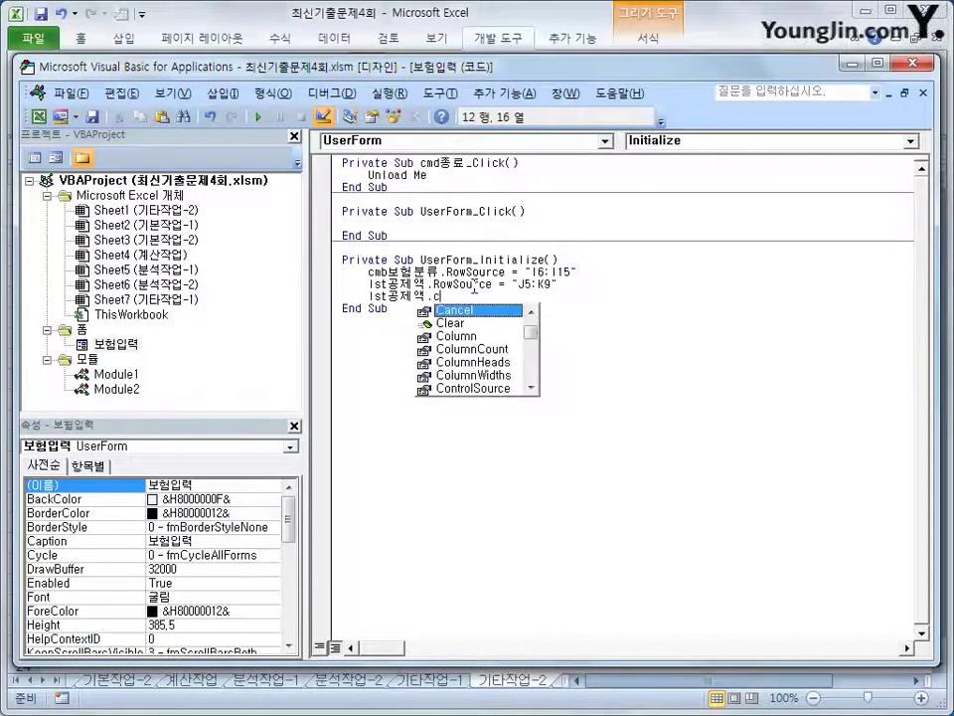
key("Down")
key("Down")
key("Down")
key("Tab")
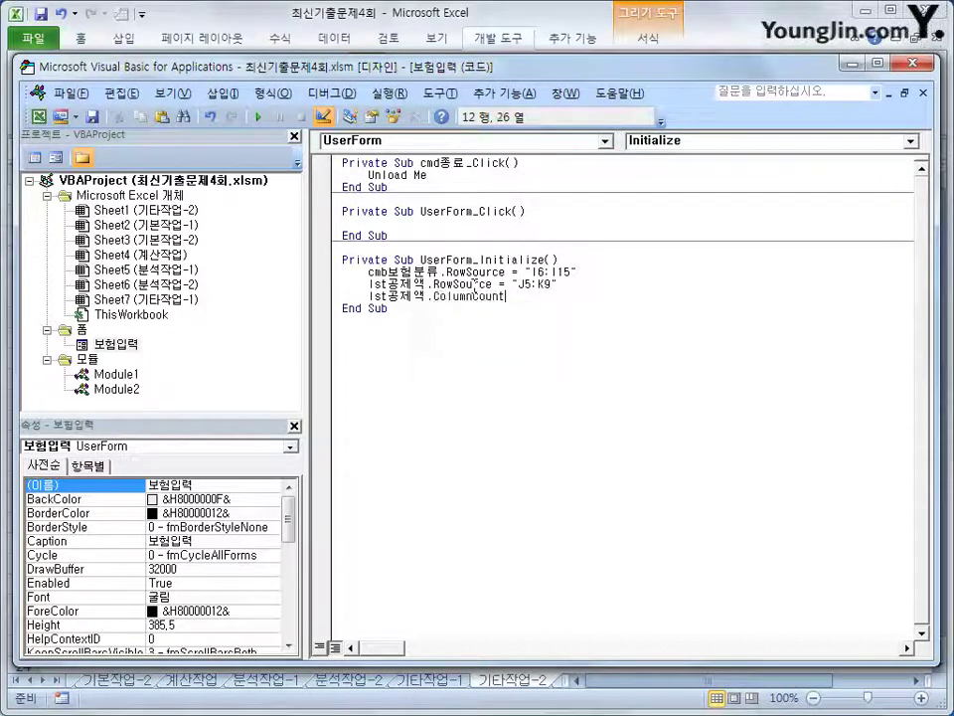
type("=2")
key("Return")
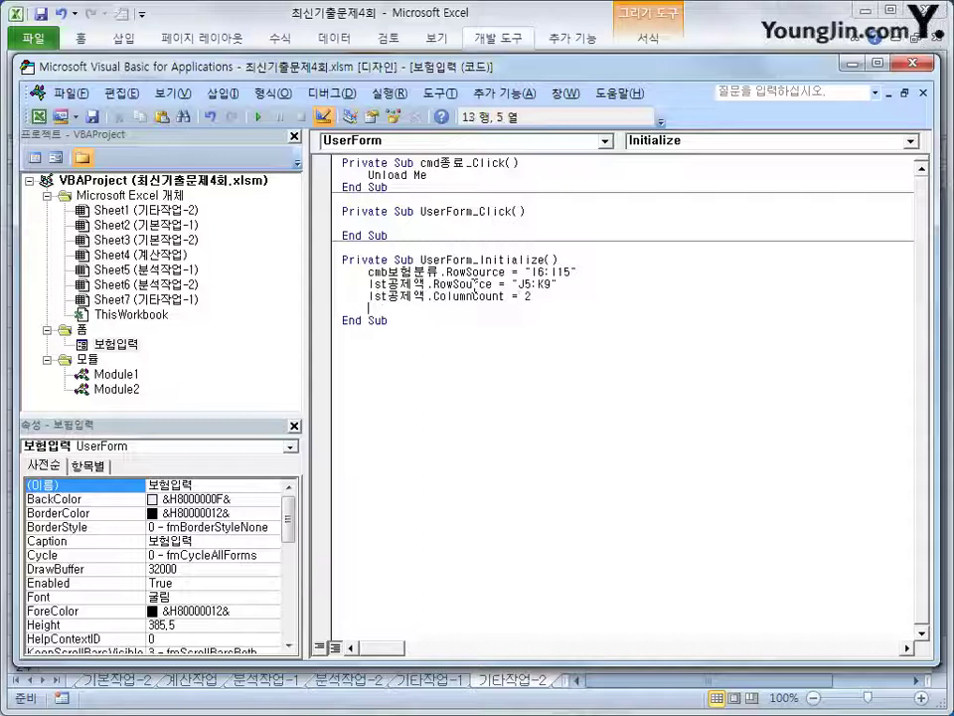
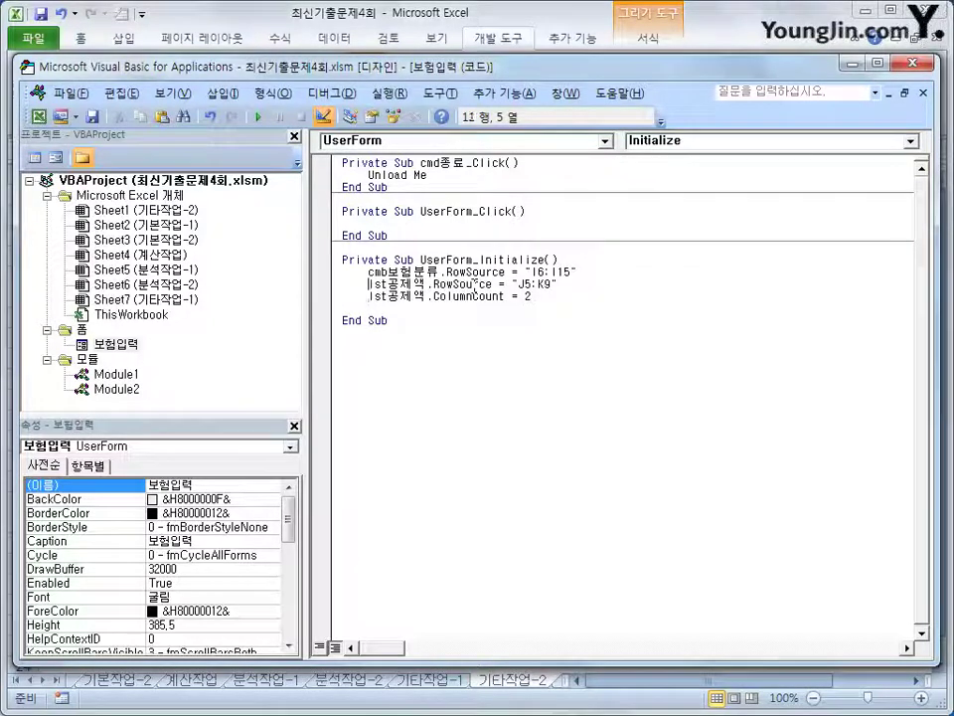
Insert the line cmb보험분류 = "암보험" directly below the combo box source line in UserForm_Initialize
key("Up")
key("Up")
key("Up")
key("shift+Right")
key("shift+Right")
key("shift+Right")
key("shift+Right")
key("shift+Right")
key("shift+Right")
key("shift+Right")
key("ctrl+c")
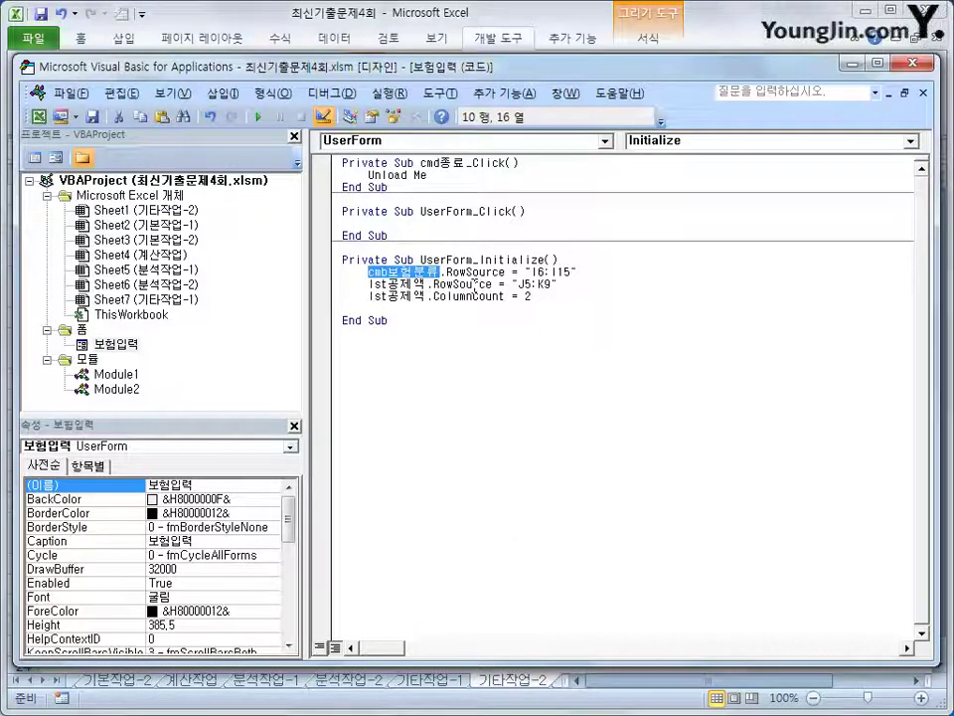
key("End")
key("Return")
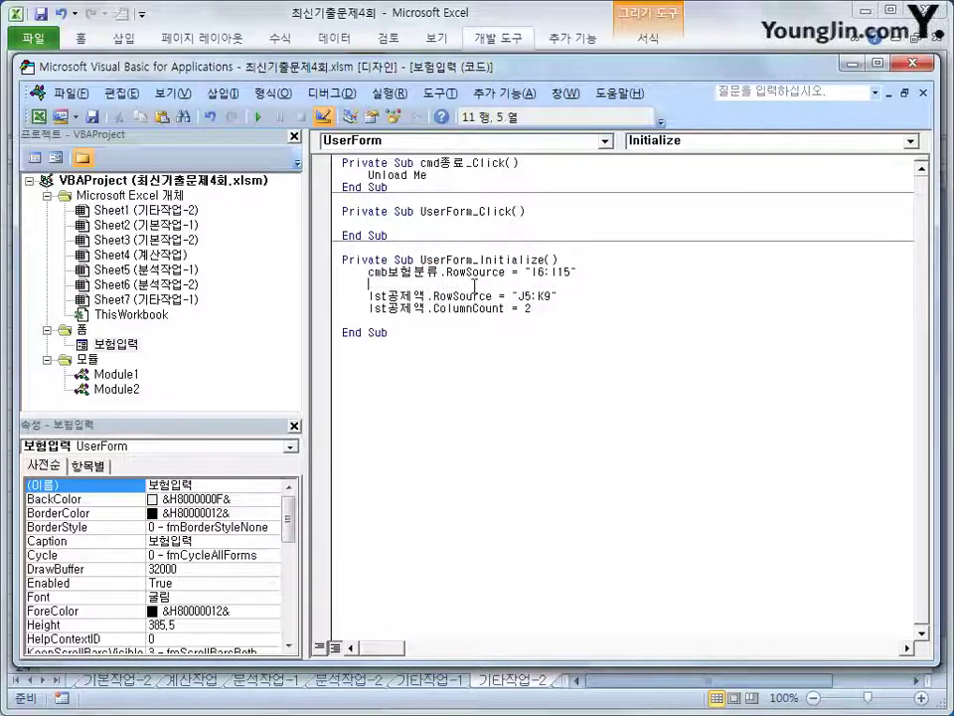
key("ctrl+v")
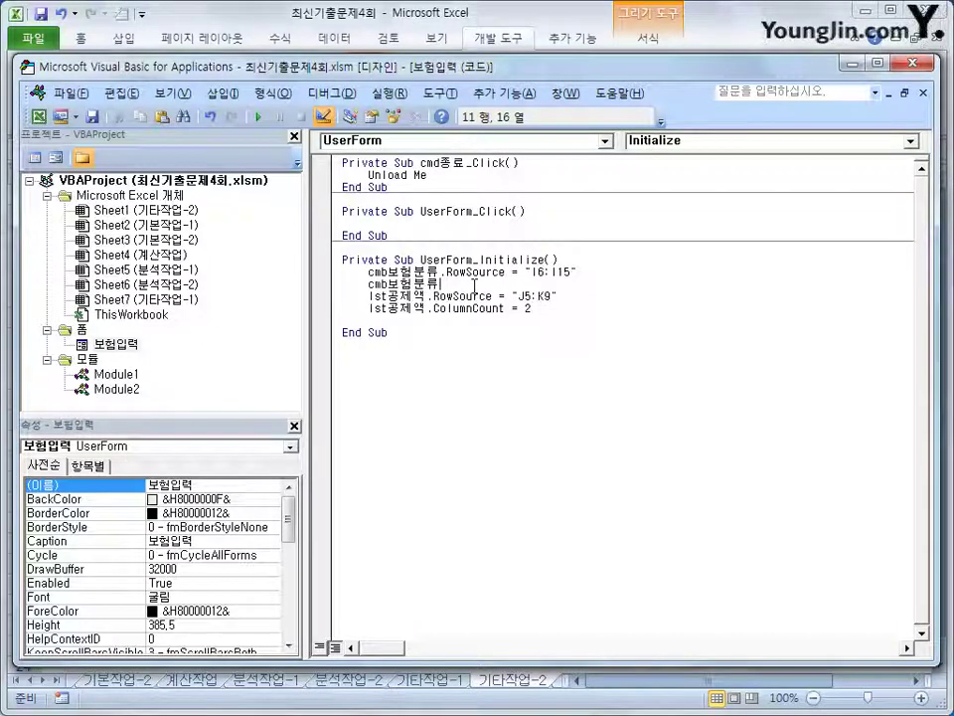
type("= \"")
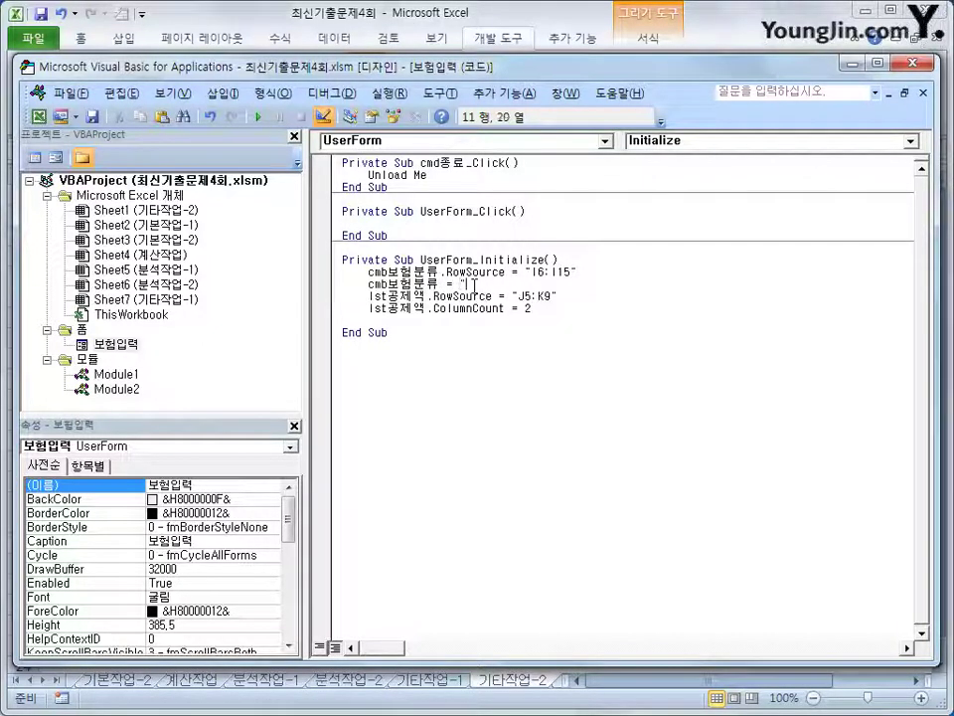
type("암보험\"")
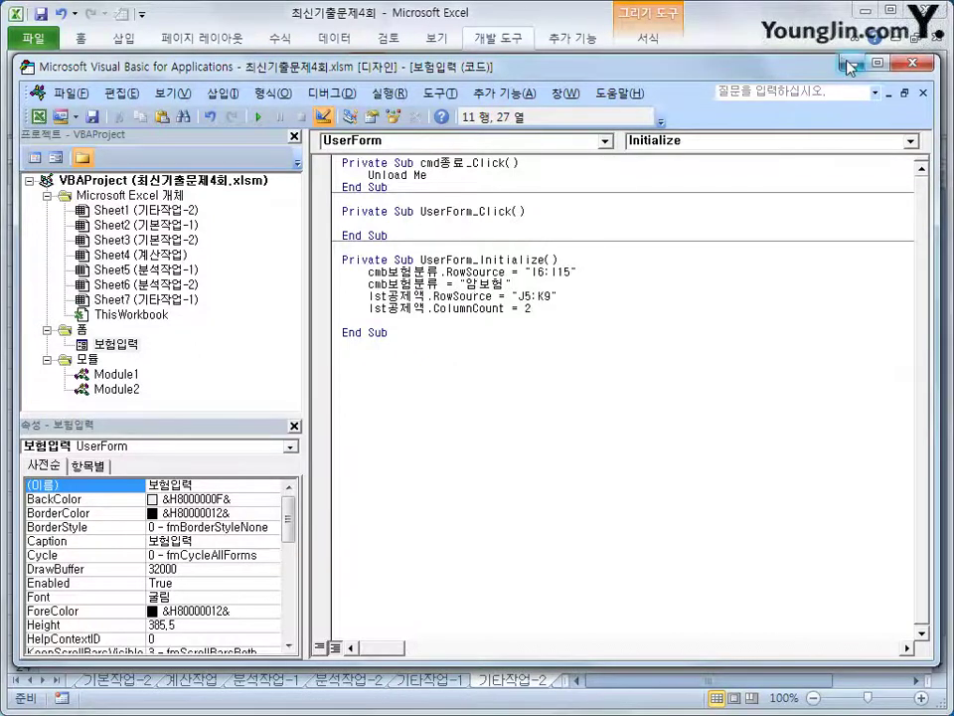
Switch to the 기타작업-2 worksheet and examine the source ranges I6:I15 and J6:K9, including their first entries
key("alt+F11")
left_click(809, 277)
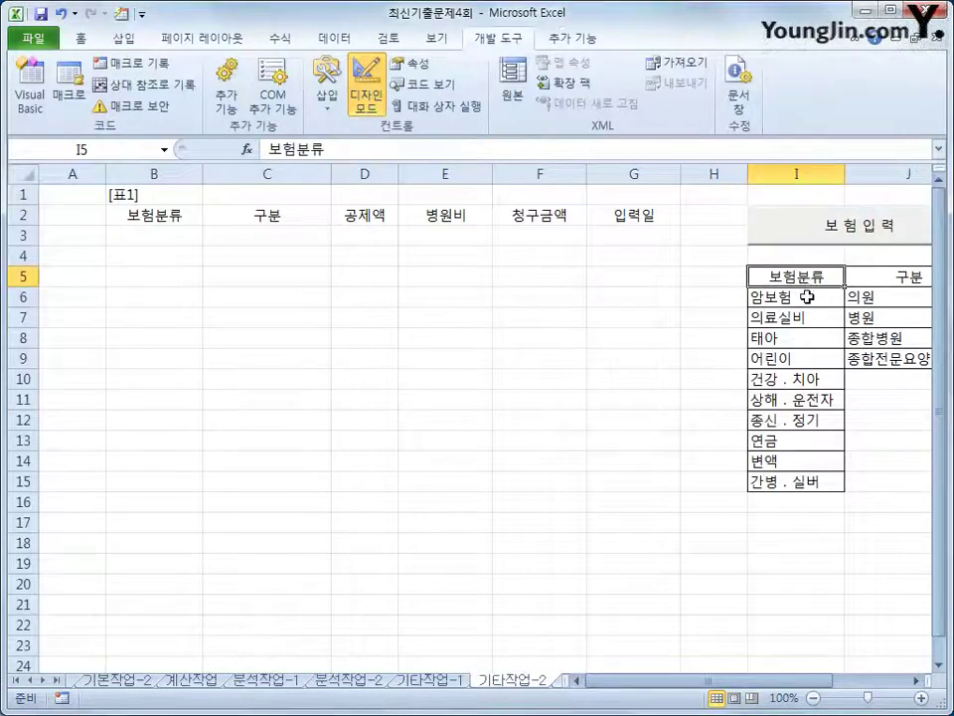
left_click_drag(826, 297, 810, 481)
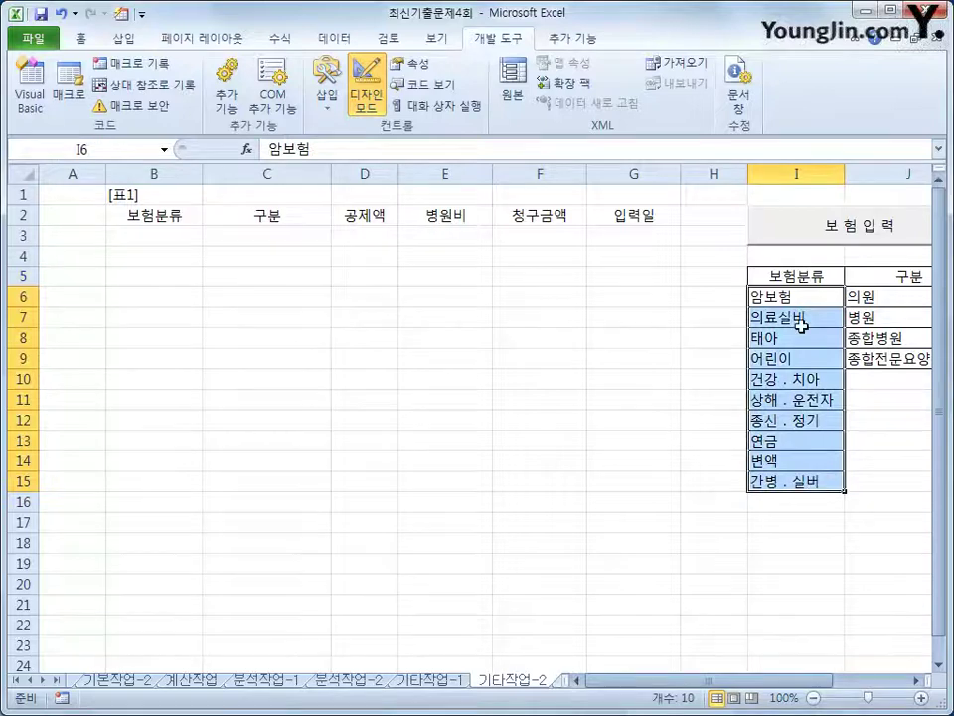
left_click(807, 303)
left_click_drag(646, 680, 785, 681)
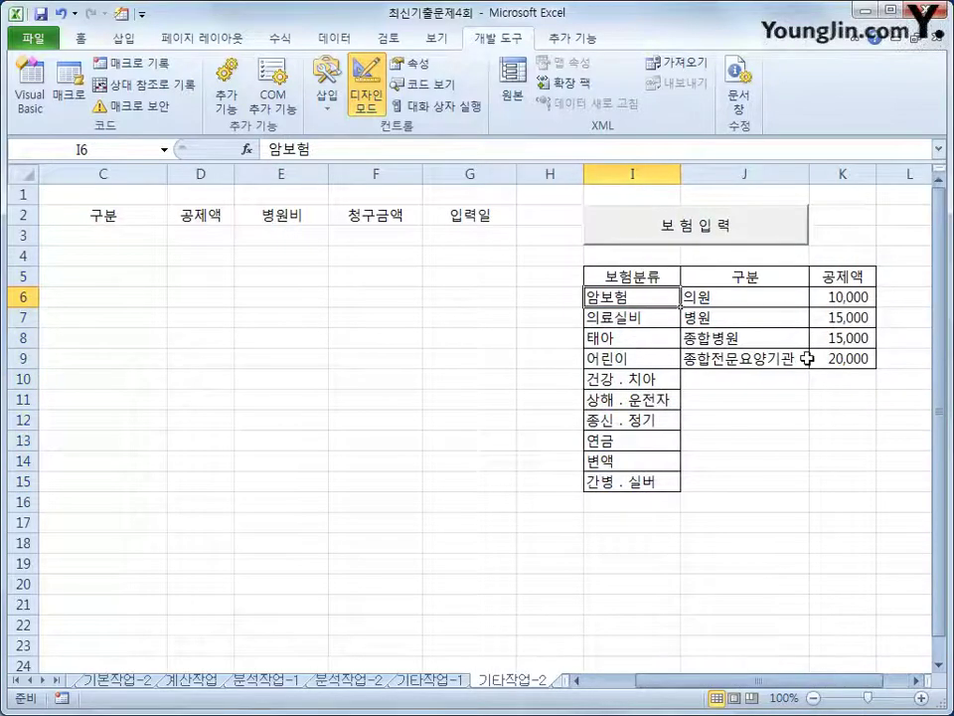
left_click_drag(770, 291, 848, 358)
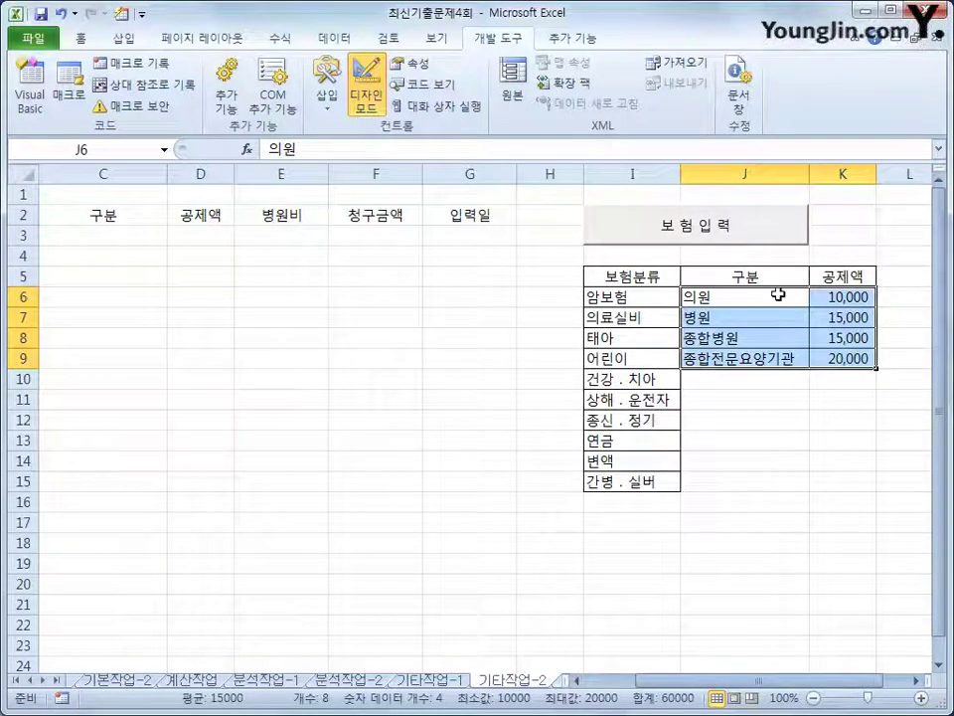
left_click(838, 297, "shift")
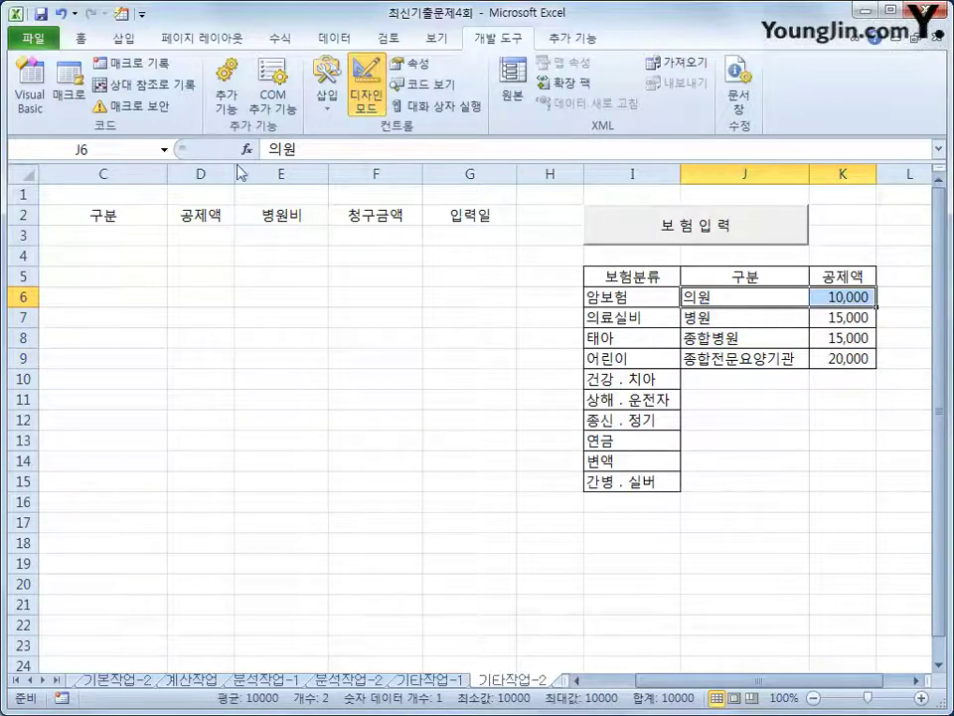
Back in the 보험입력 form's code, add the line lst공제액 = lst공제액.List(0, 0) after the column count line in UserForm_Initialize
left_click(30, 96)
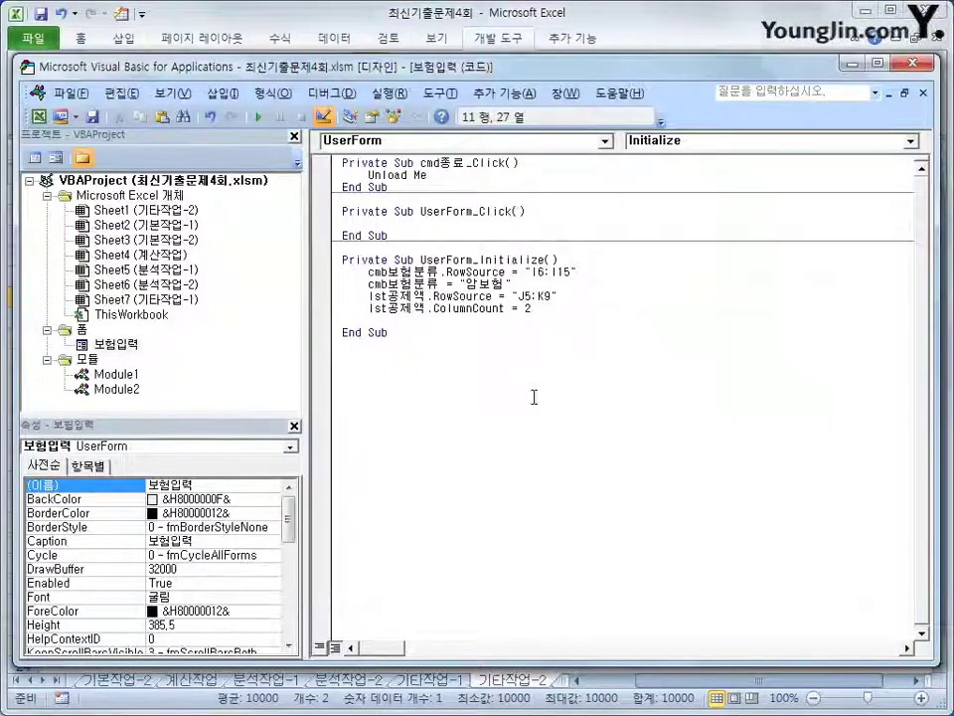
left_click(575, 303)
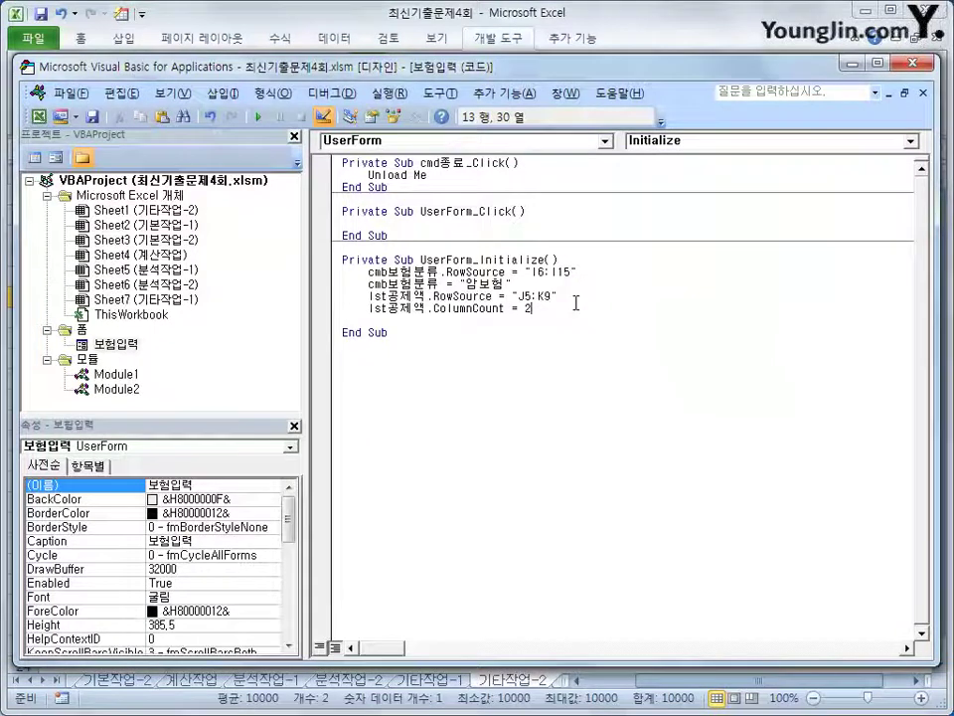
key("Return")
type("ㅣㄴ")
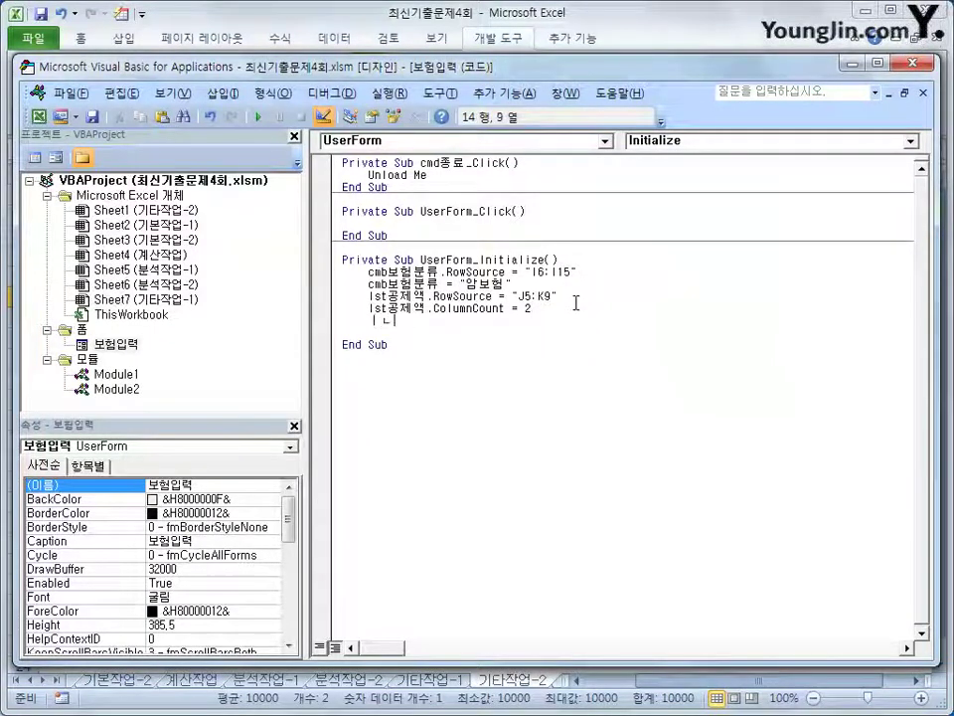
key("BackSpace")
key("BackSpace")
key("Hangul")
type("lst")
key("Hangul")
type("공")
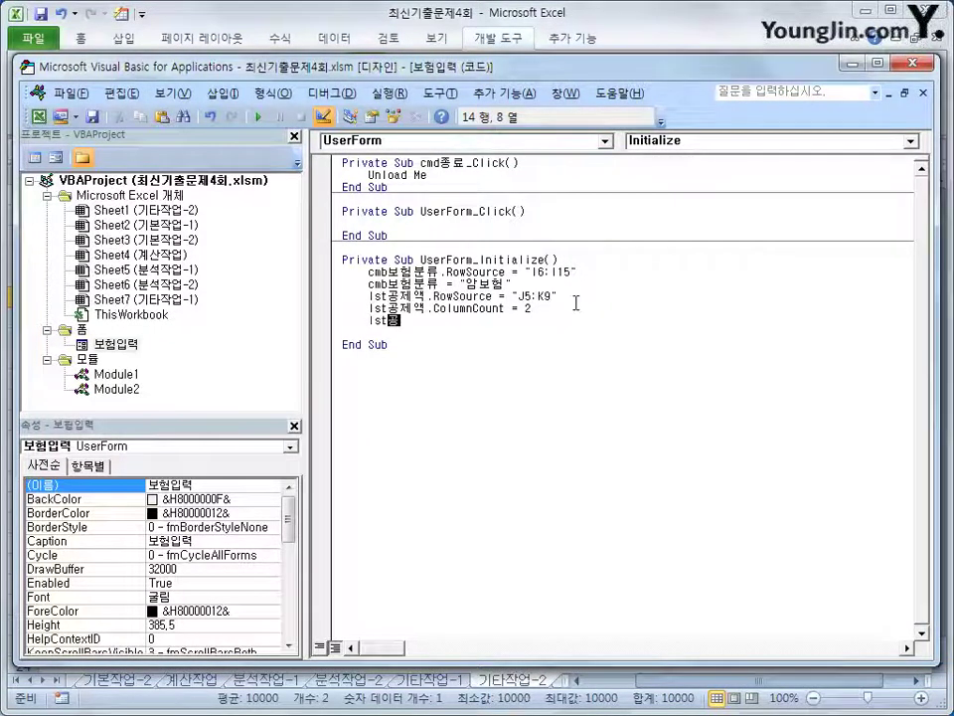
type("제애")
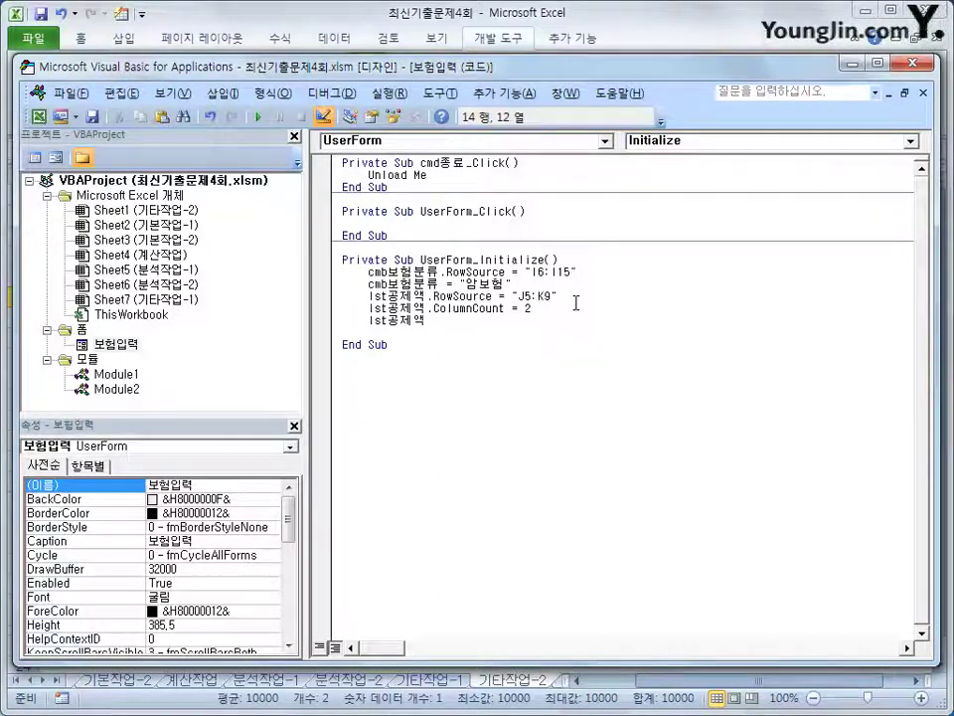
type("=")
type("ls")
type("t.row")
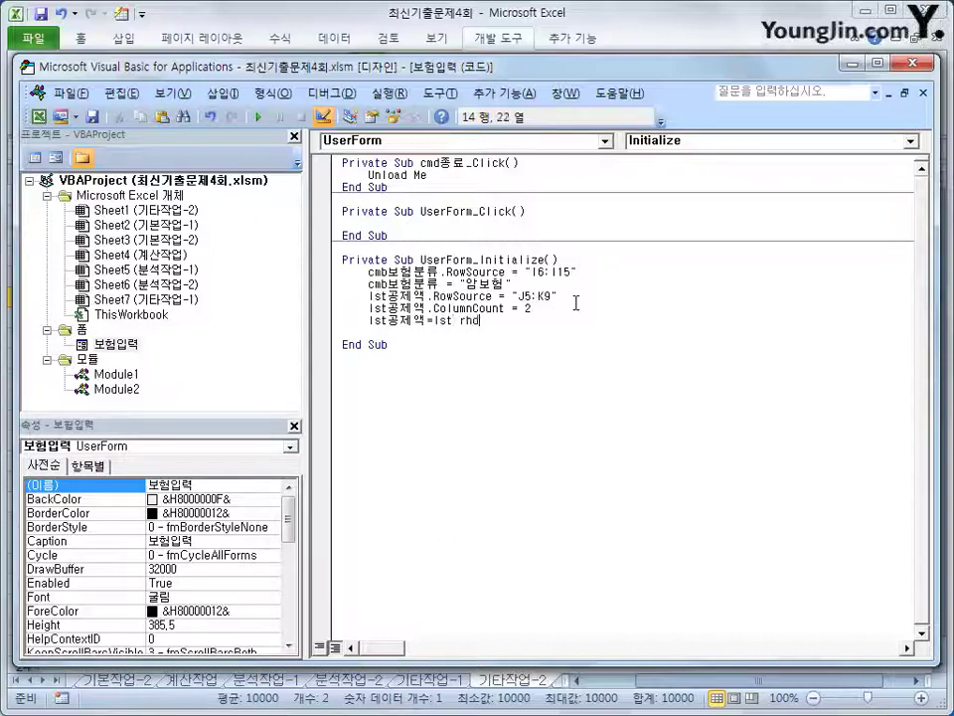
key("BackSpace")
key("BackSpace")
key("BackSpace")
key("BackSpace")
type("공제")
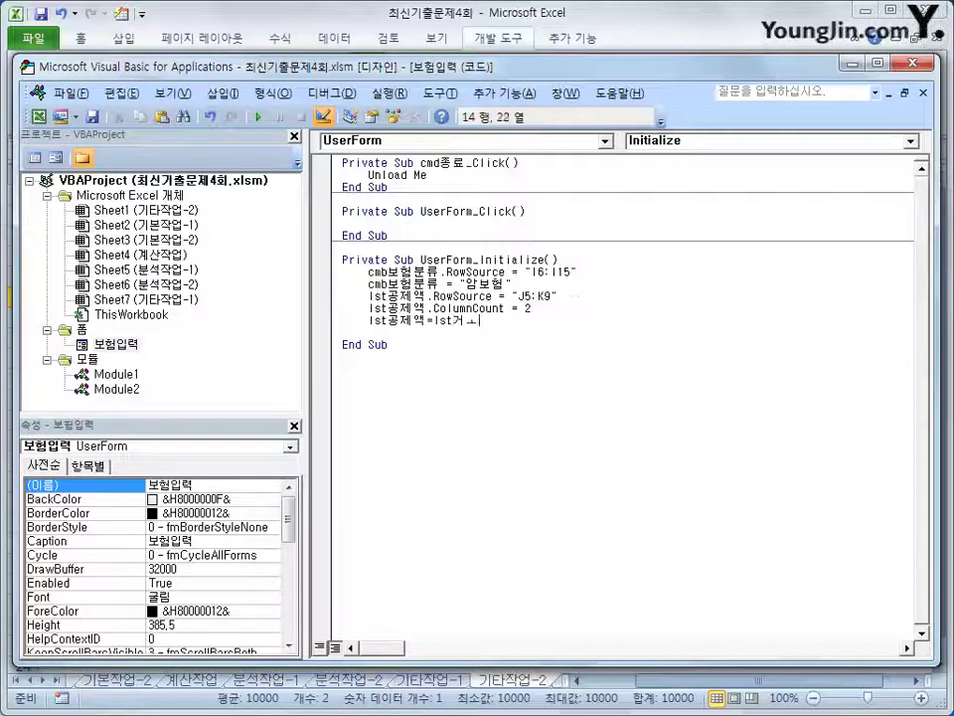
type("액(")
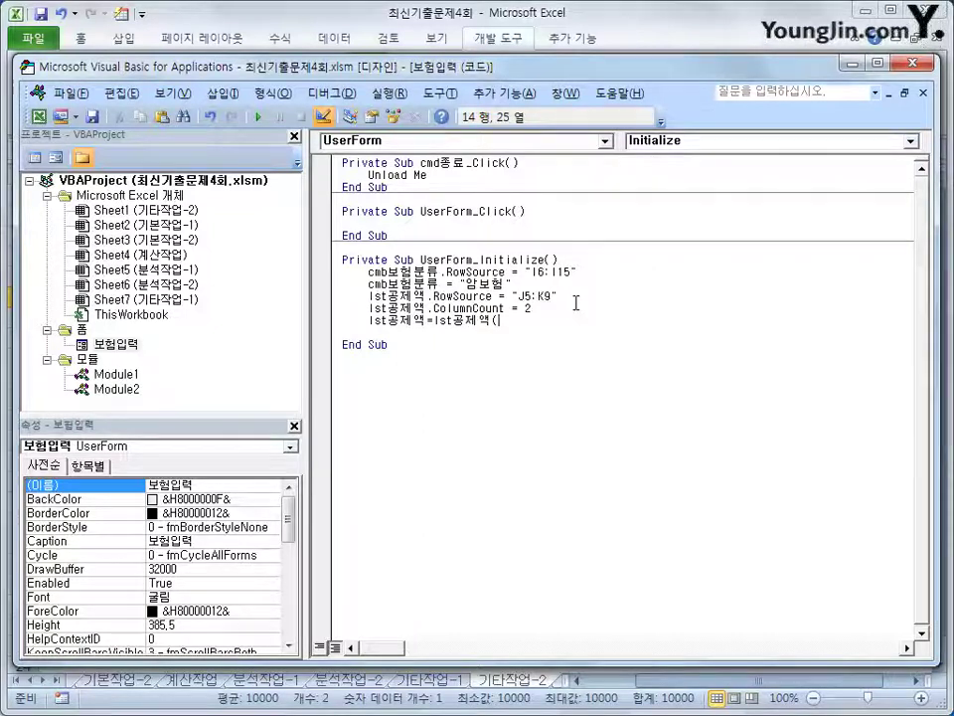
key("BackSpace")
type(".l")
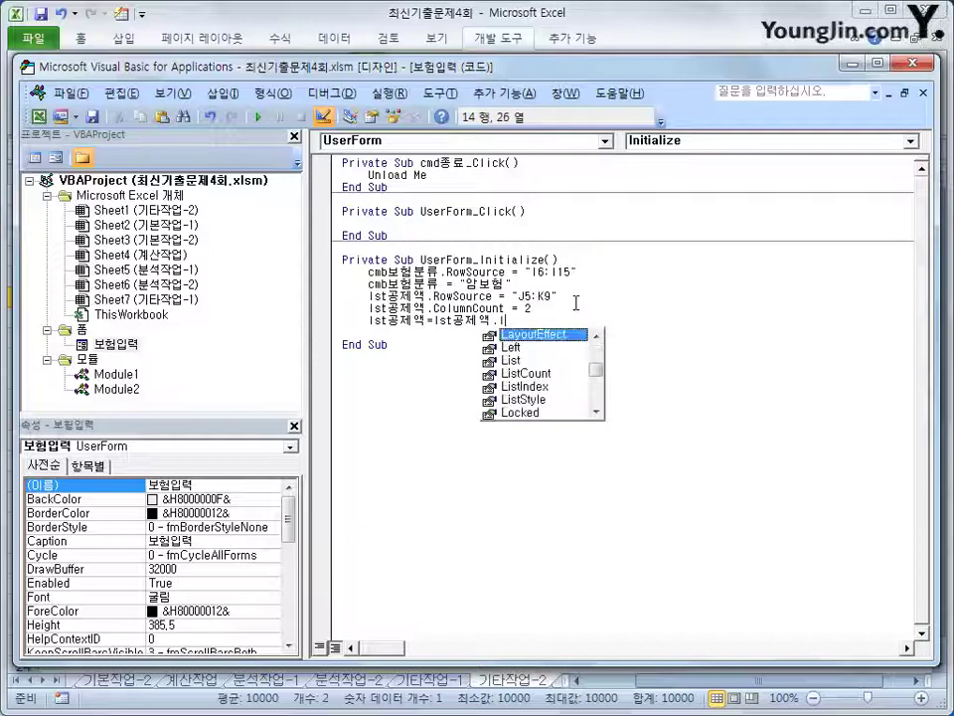
type("sit")
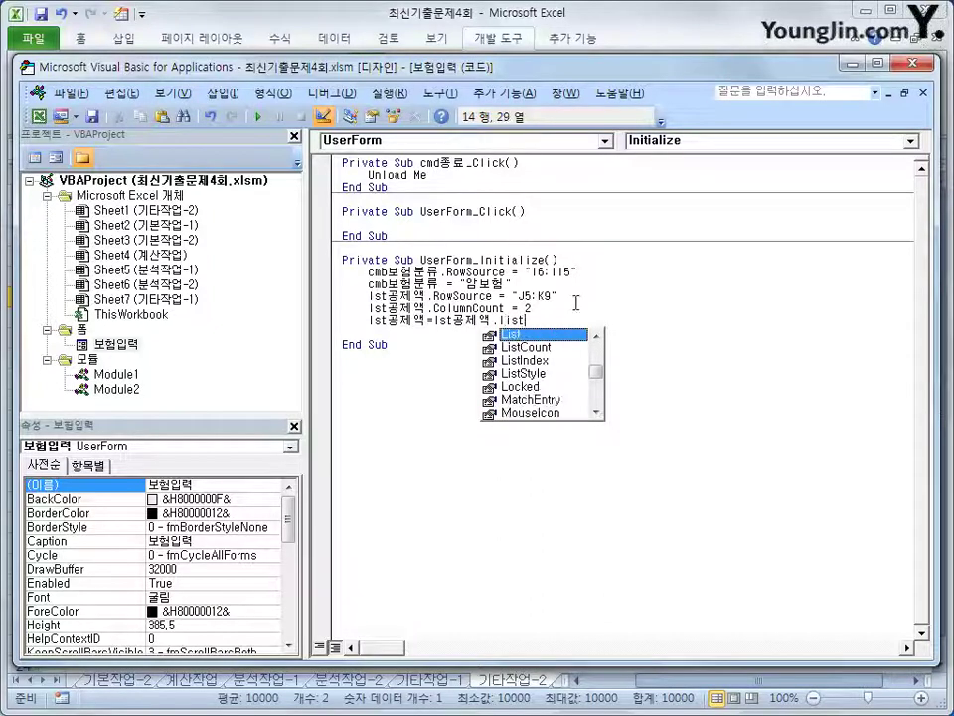
key("Tab")
type("(")
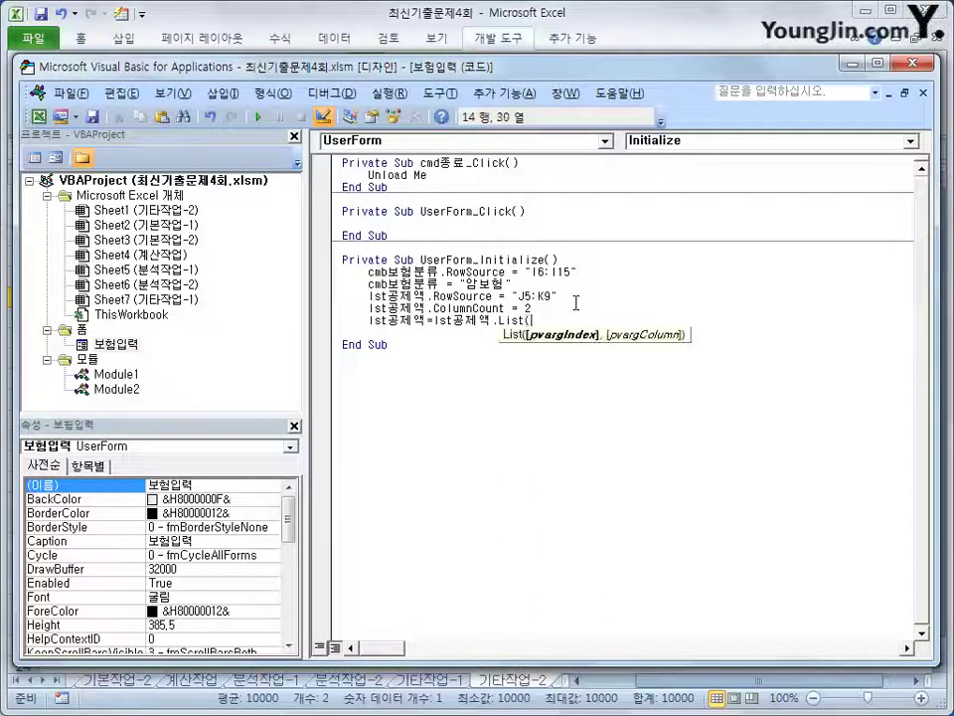
type("0")
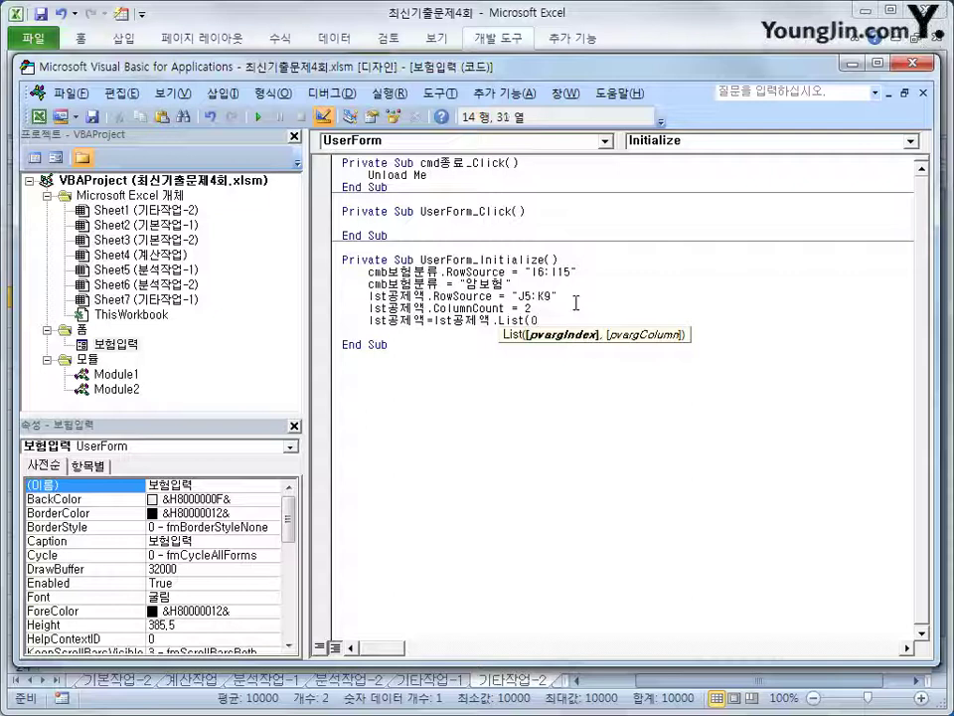
type(",0")
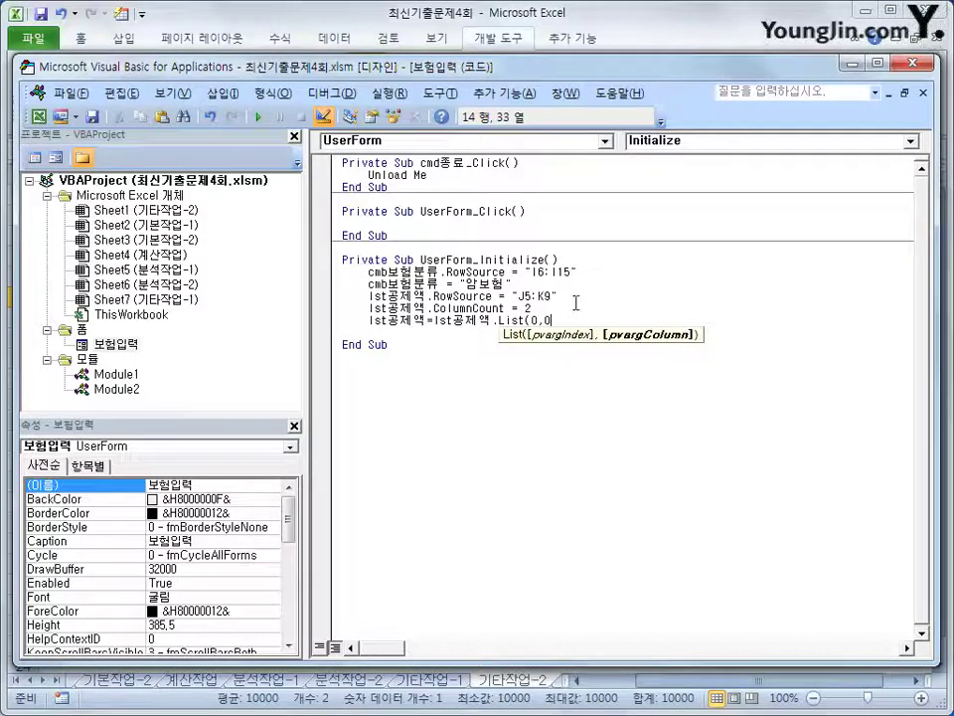
type(")")
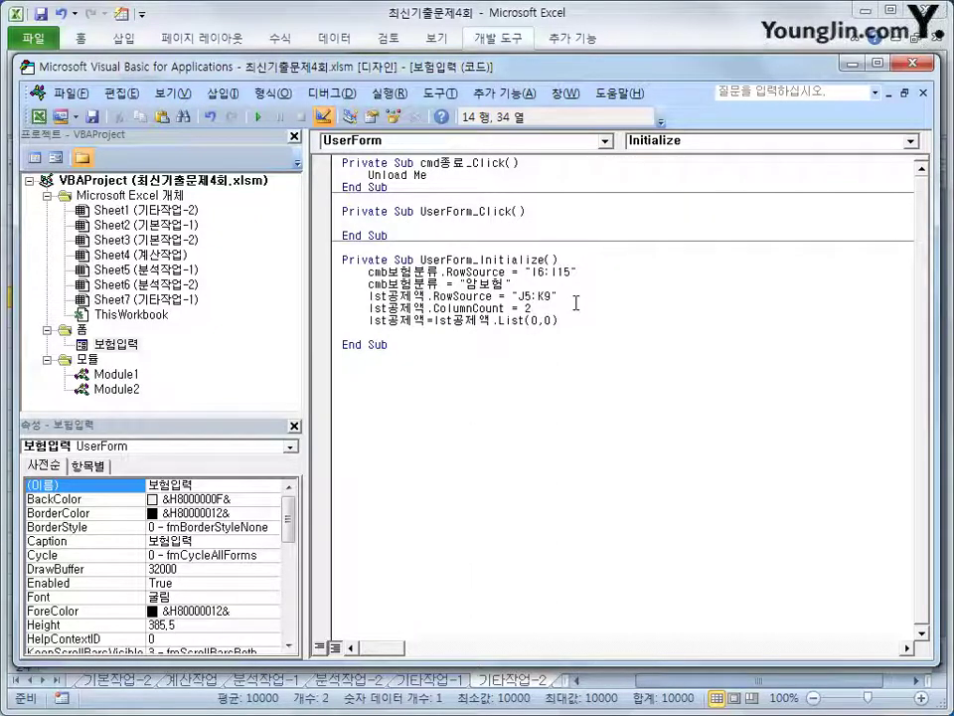
key("Return")
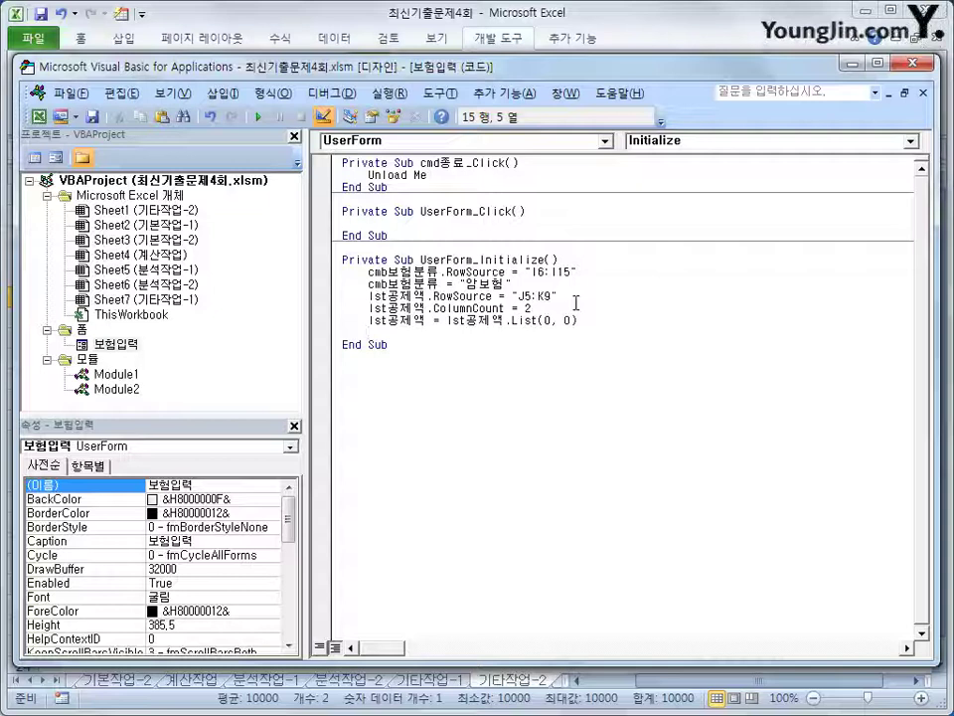
Leave the code editor and design mode, and test the 보험입력 form's insurance category list from the worksheet before closing the form
left_click(900, 62)
left_click(368, 98)
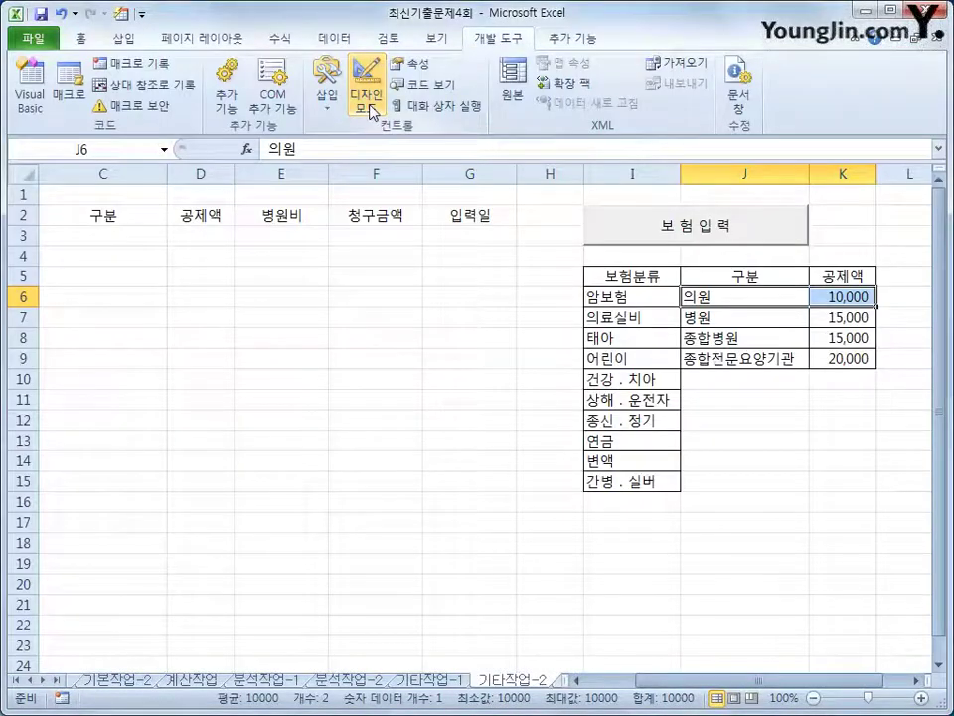
left_click(689, 229)
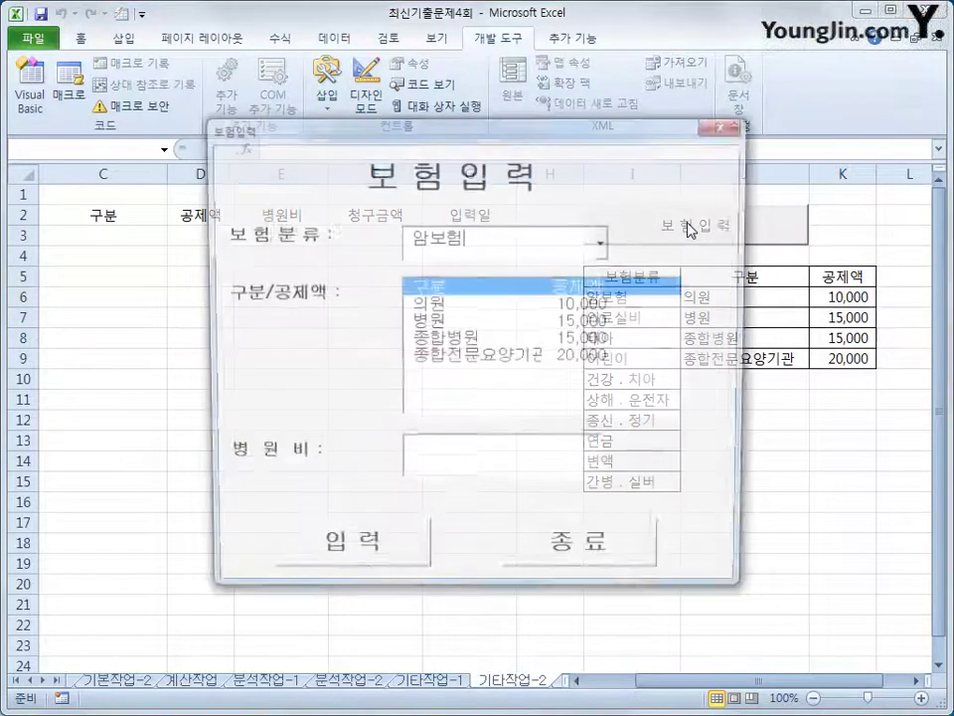
left_click(604, 242)
left_click(604, 241)
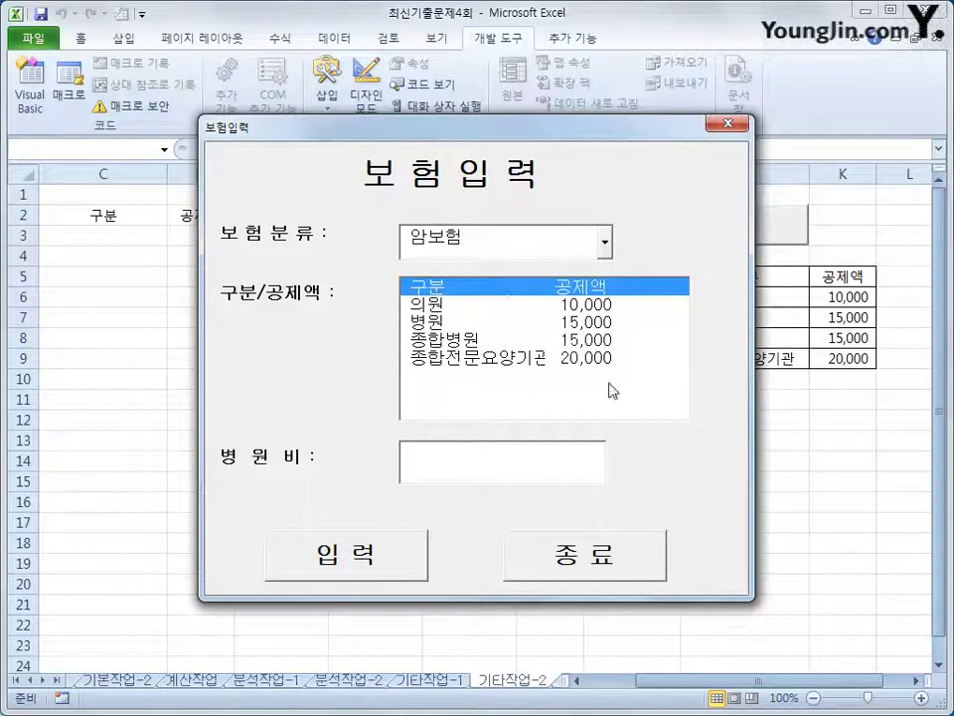
left_click(728, 126)
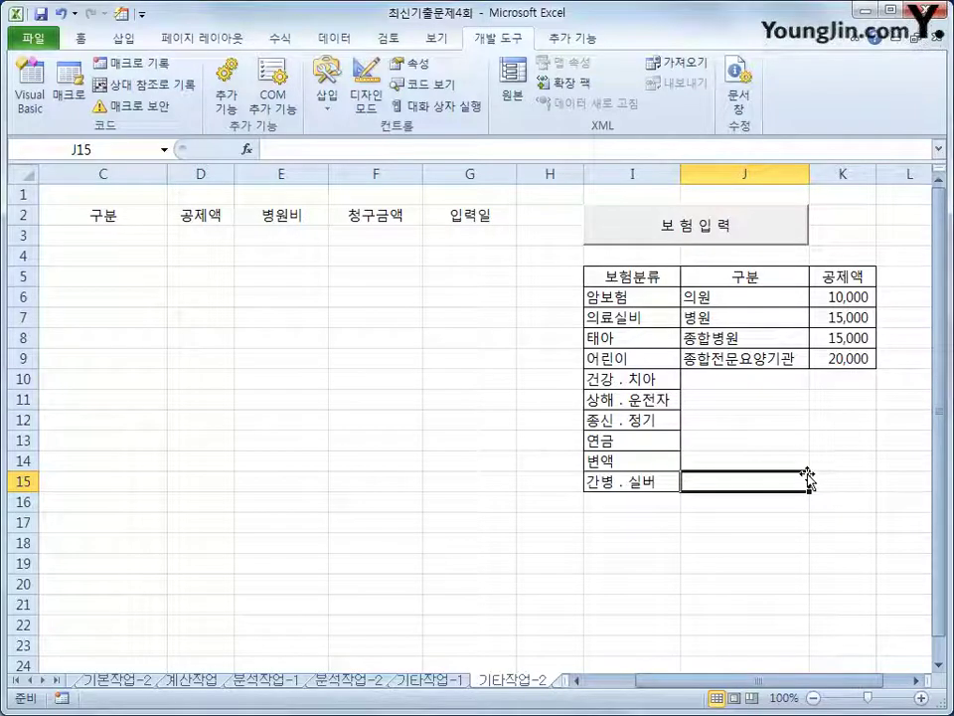
Examine the [표1] header range B1:G2 and its first entry row on the 기타작업-2 worksheet
left_click_drag(708, 681, 657, 684)
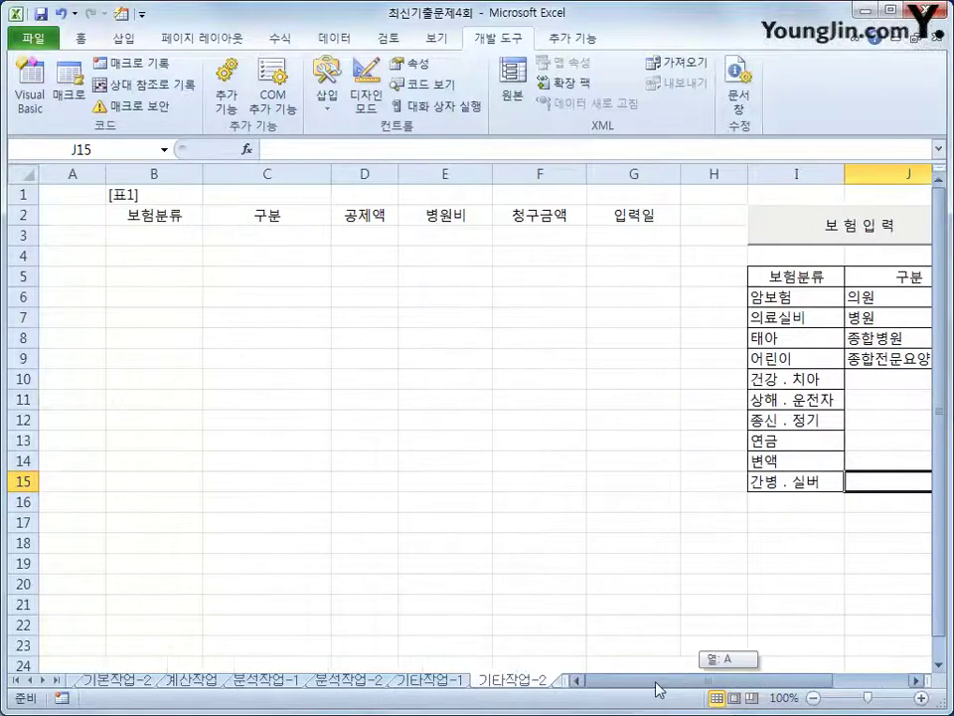
left_click(169, 222)
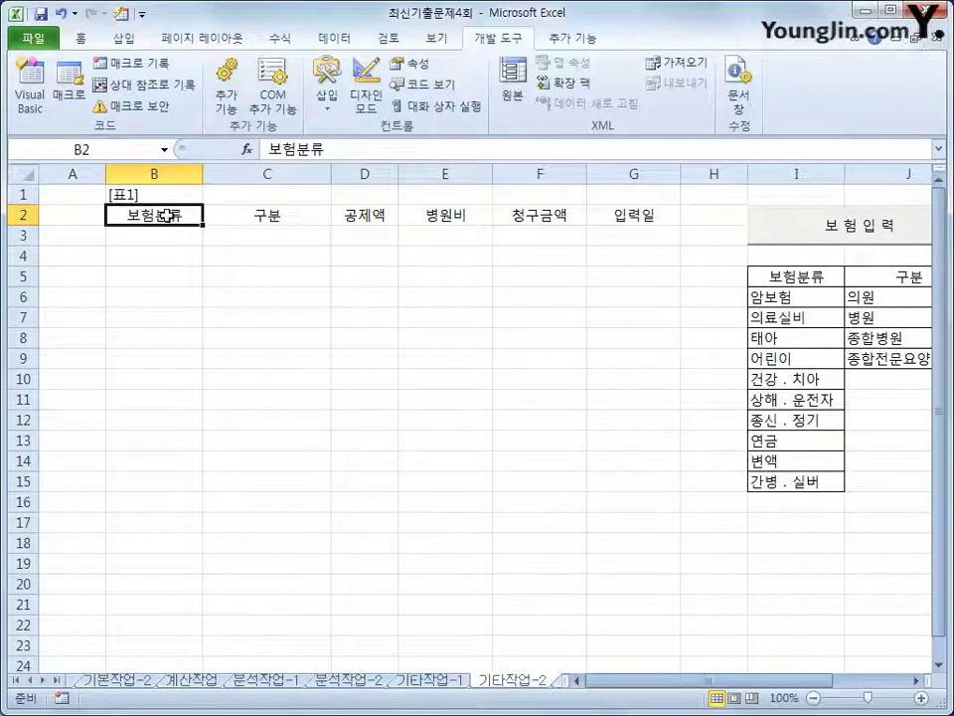
left_click(162, 196)
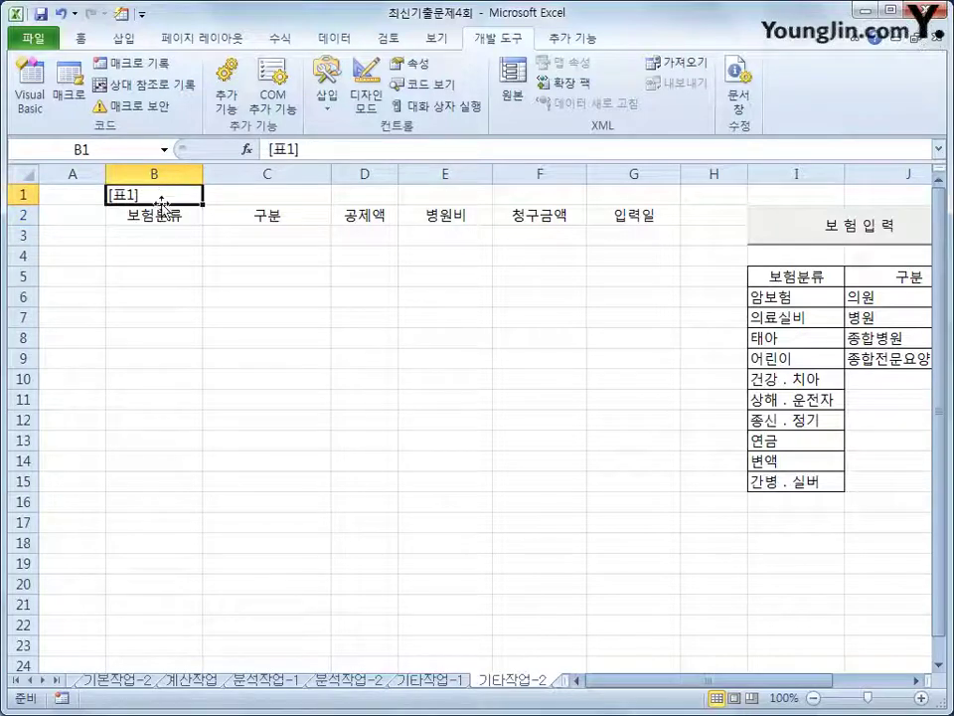
left_click_drag(149, 194, 635, 220)
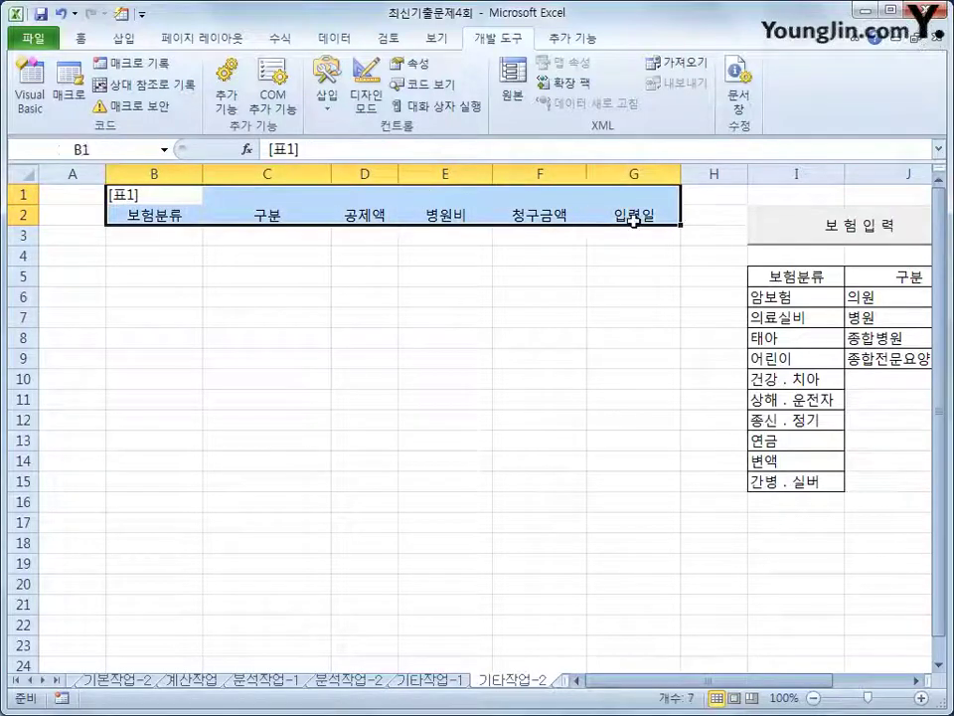
left_click(147, 239)
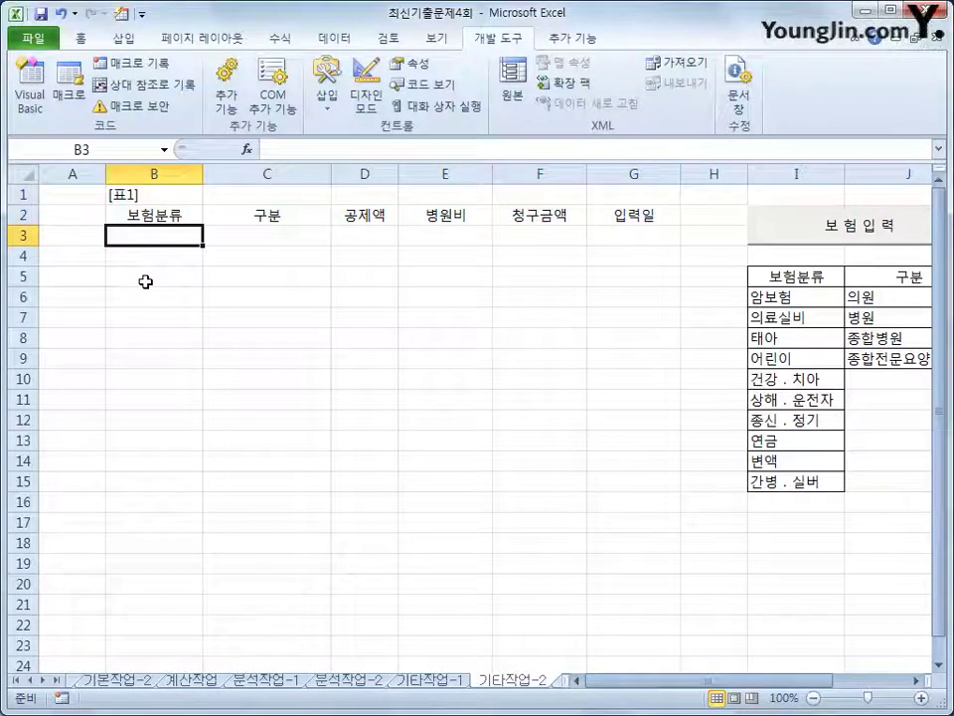
Open the 보험입력 form from the worksheet, select 병원 in its 구분/공제액 list, and close the form
left_click(760, 237)
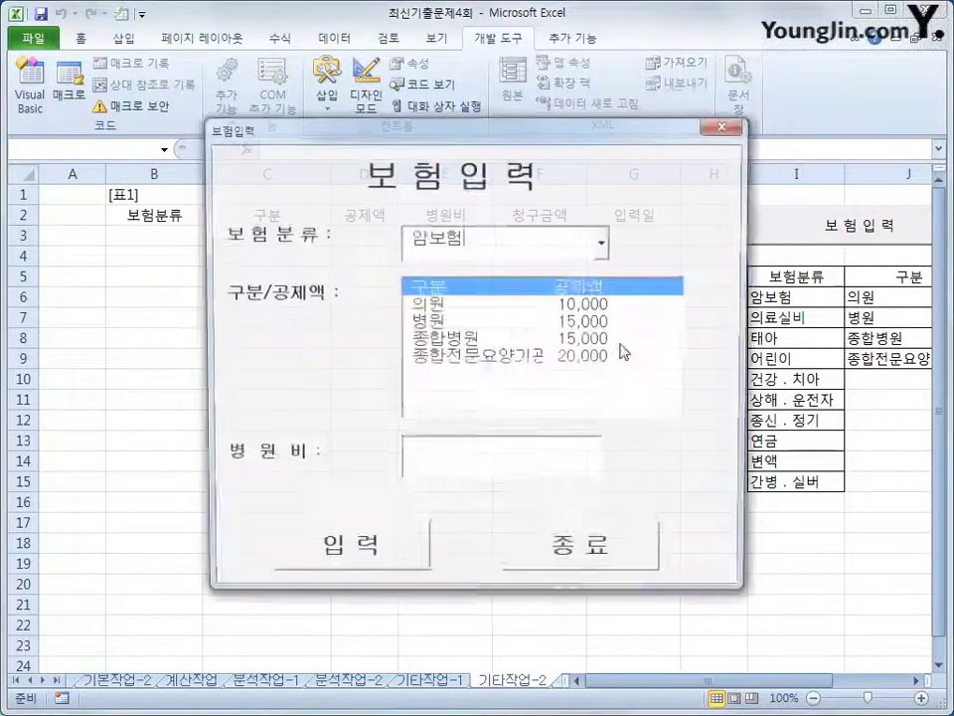
left_click_drag(517, 151, 614, 157)
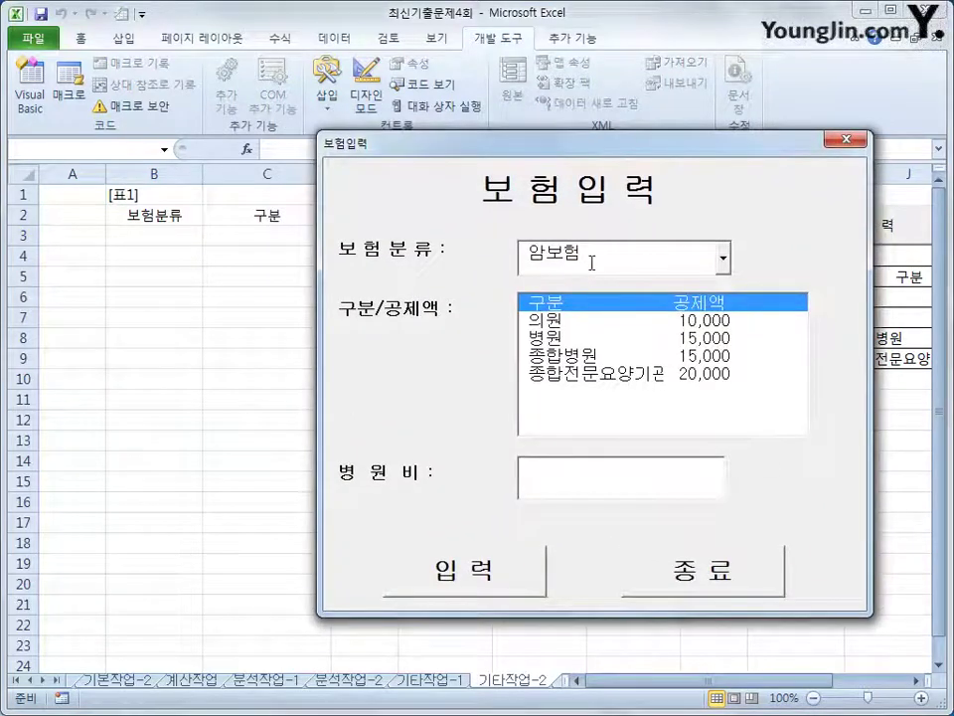
left_click(561, 338)
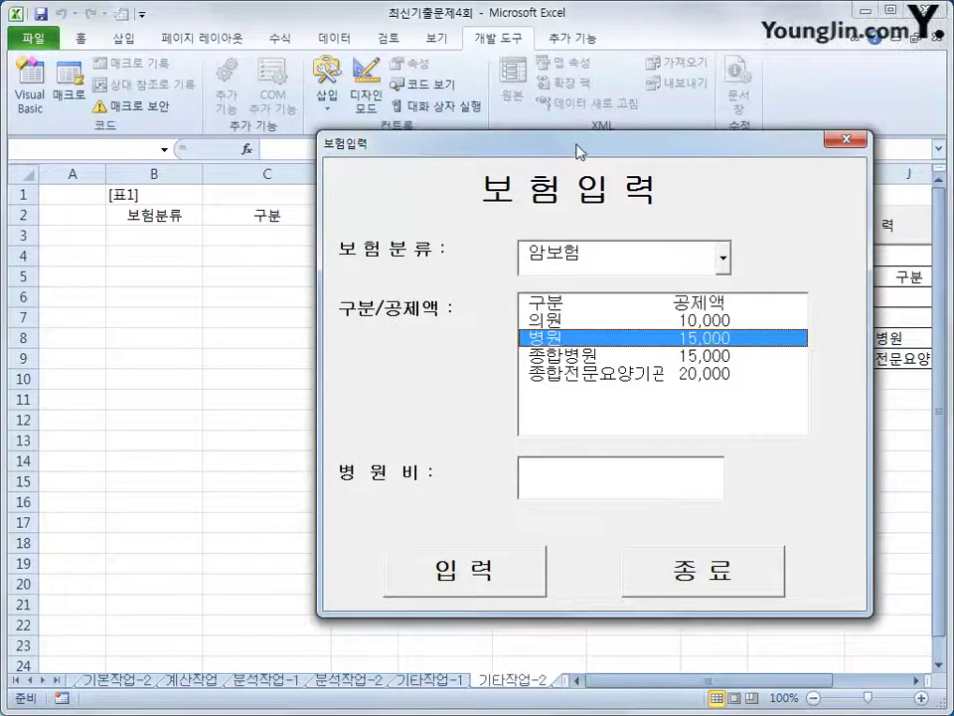
left_click_drag(580, 149, 472, 164)
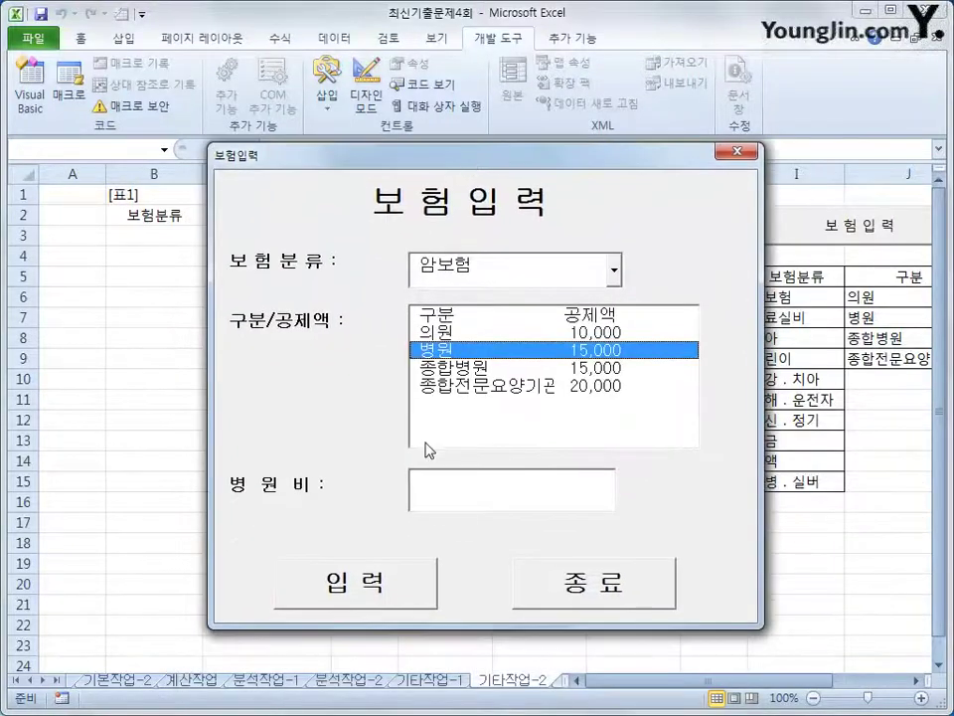
left_click(741, 154)
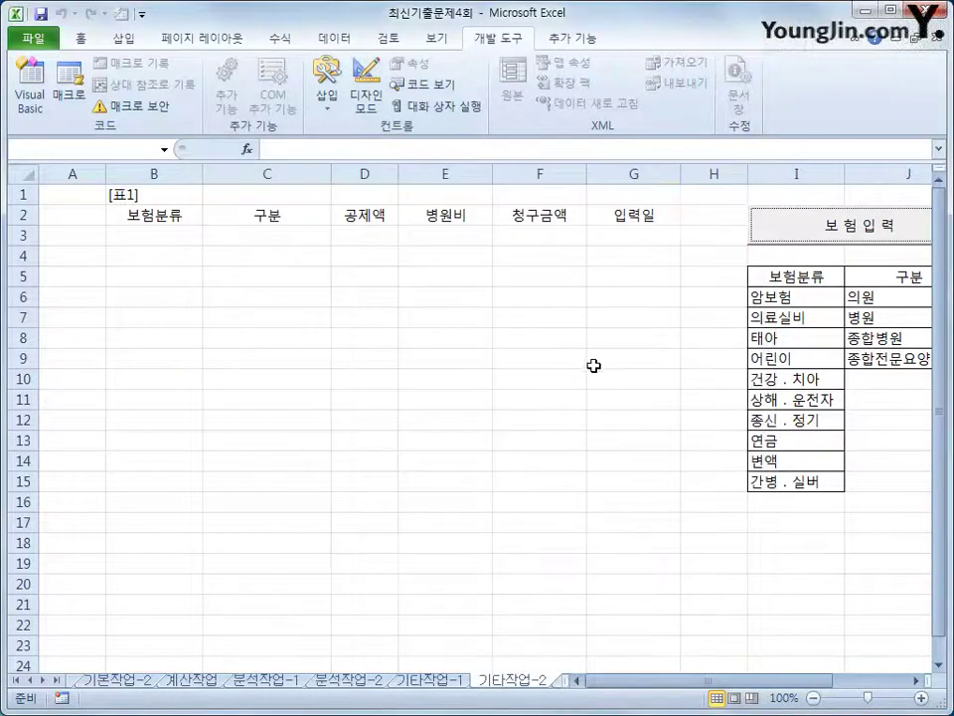
Review the [표1] headings, first entry cell B3 and columns B through G to identify the row and column numbers for the entries
left_click(594, 366)
left_click(142, 214)
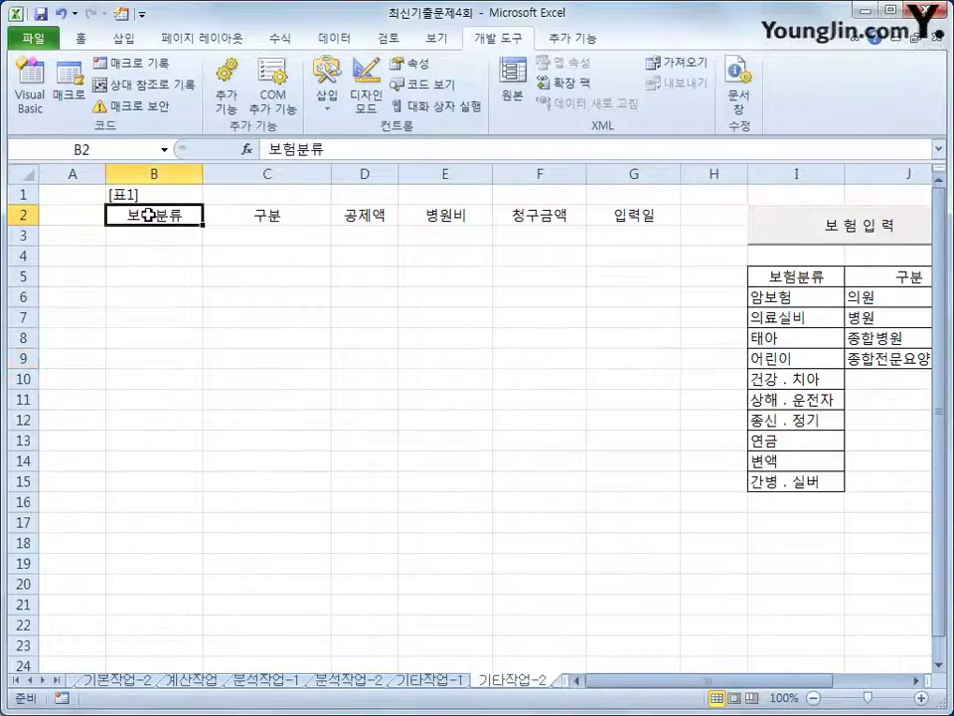
left_click_drag(145, 193, 612, 215)
left_click(153, 237)
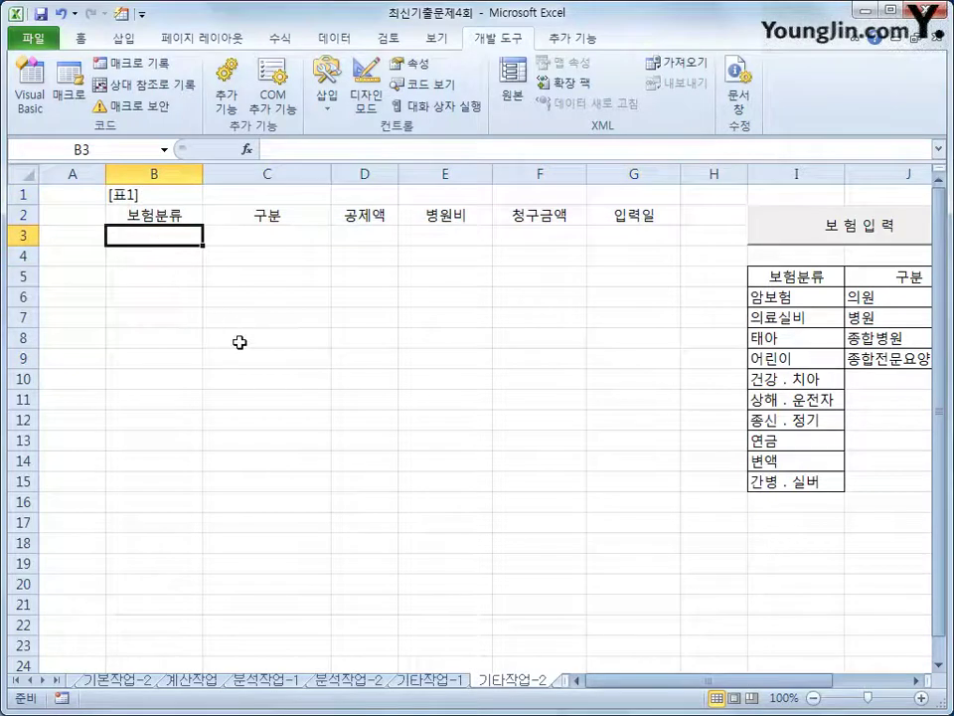
left_click(178, 173)
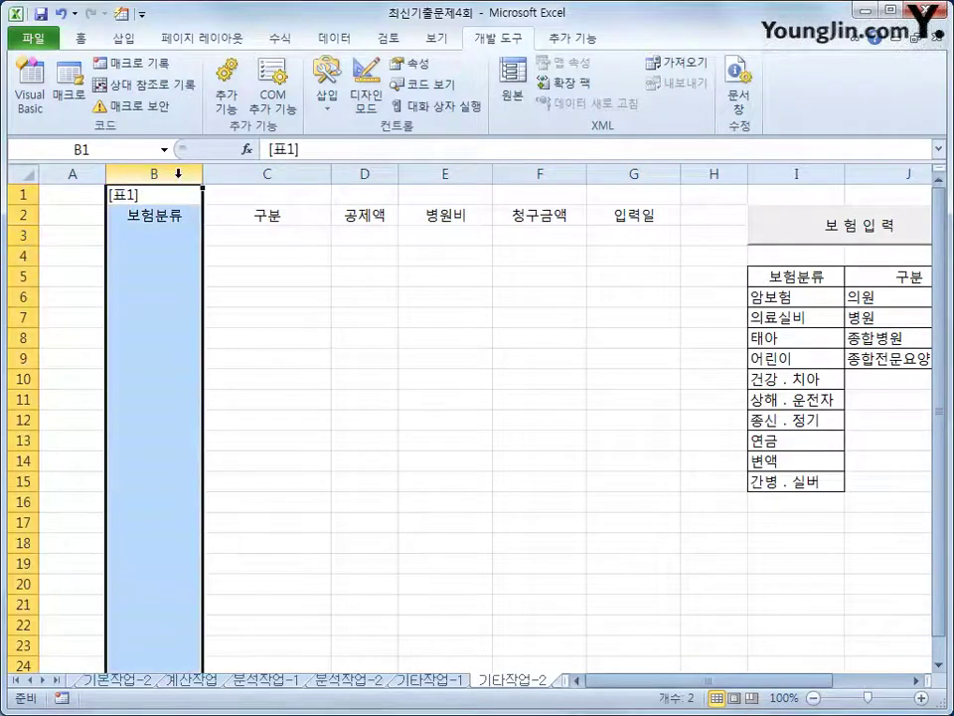
left_click(260, 173)
left_click(338, 173)
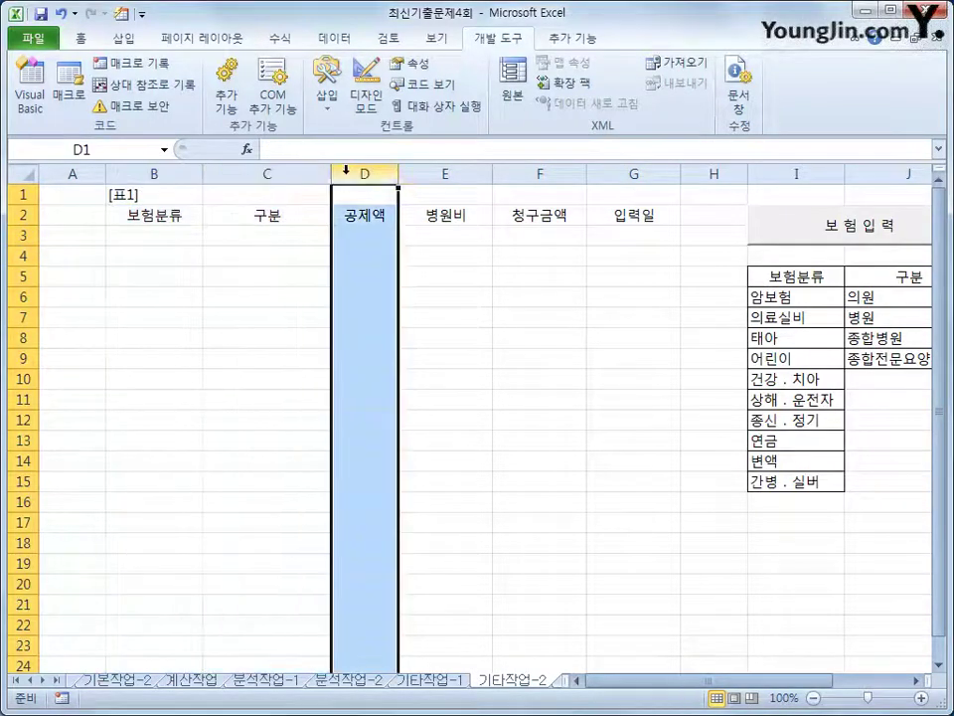
left_click(422, 171)
left_click(520, 169)
left_click(650, 169)
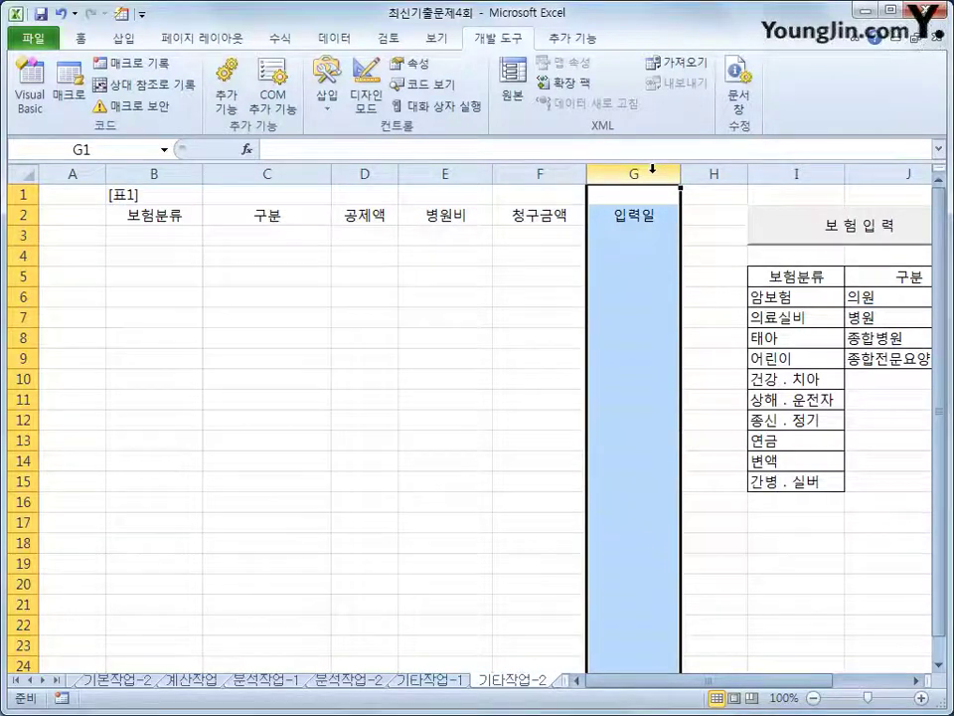
left_click(113, 217)
Switch to the Visual Basic editor and create the cmd입력_Click procedure in the 보험입력 form's code
left_click(37, 119)
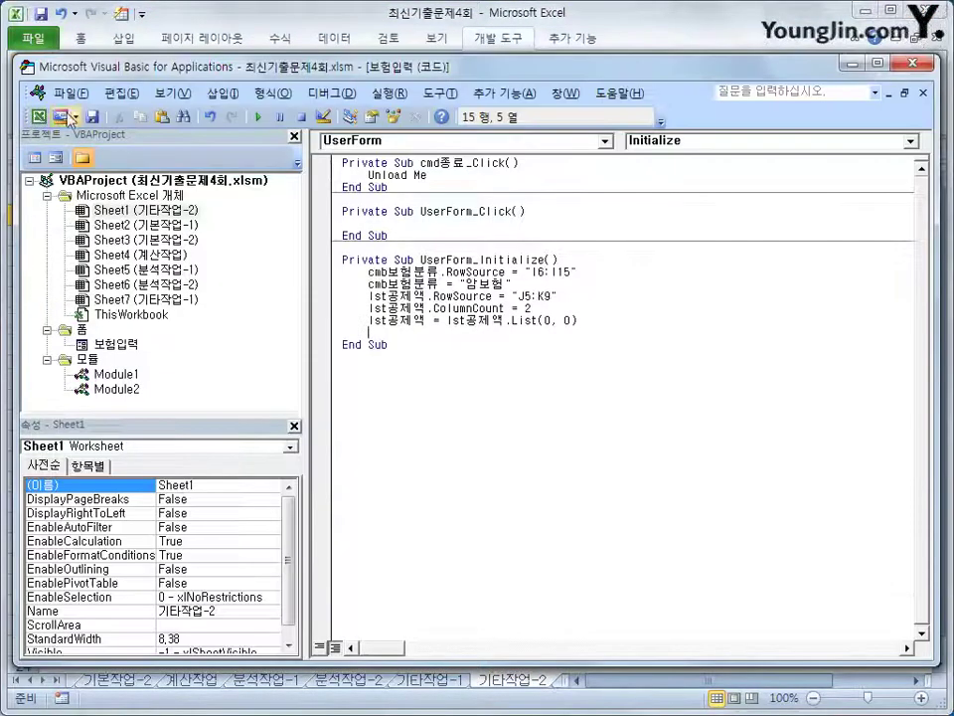
left_click(411, 142)
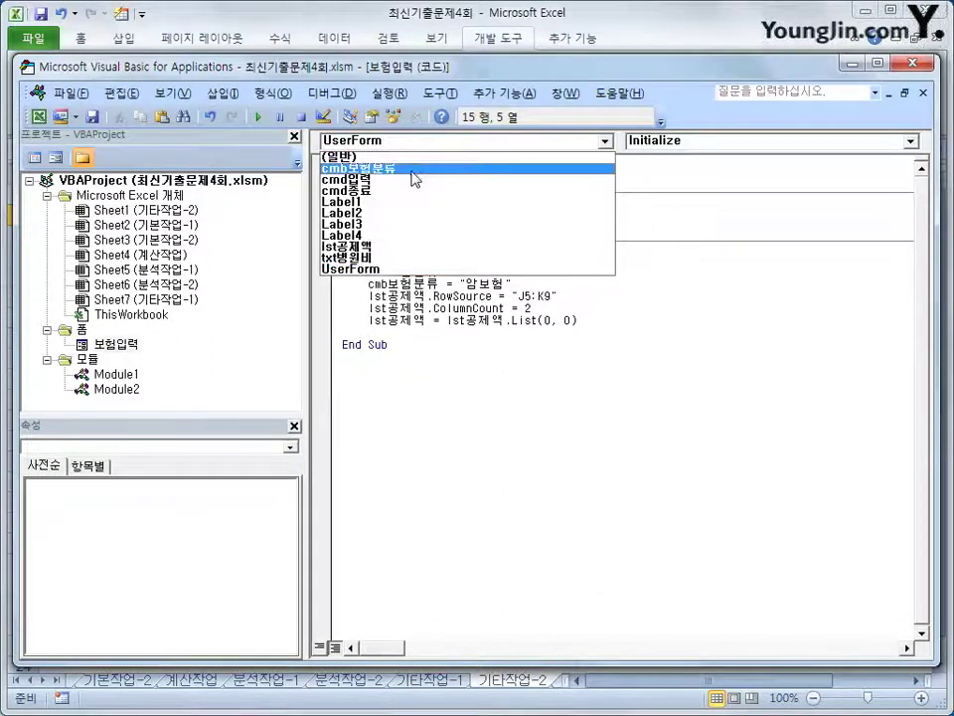
left_click(411, 180)
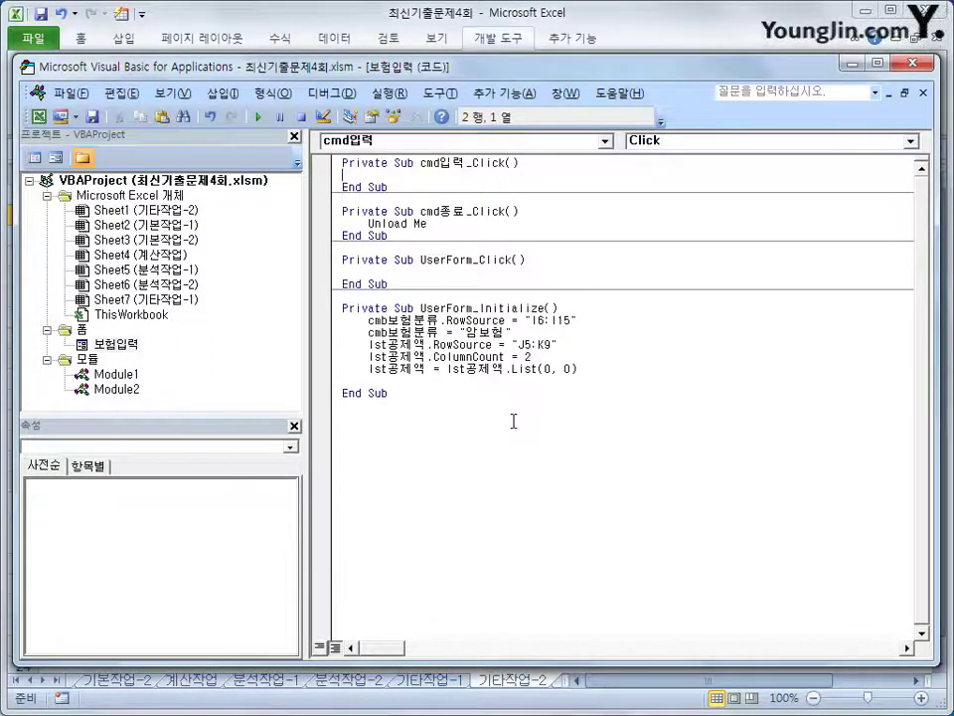
Add the line i = Range("B2").CurrentRegion.Rows.Count + 1 to cmd입력_Click, leaving a blank line above and below it
key("Return")
key("Tab")
type("i ")
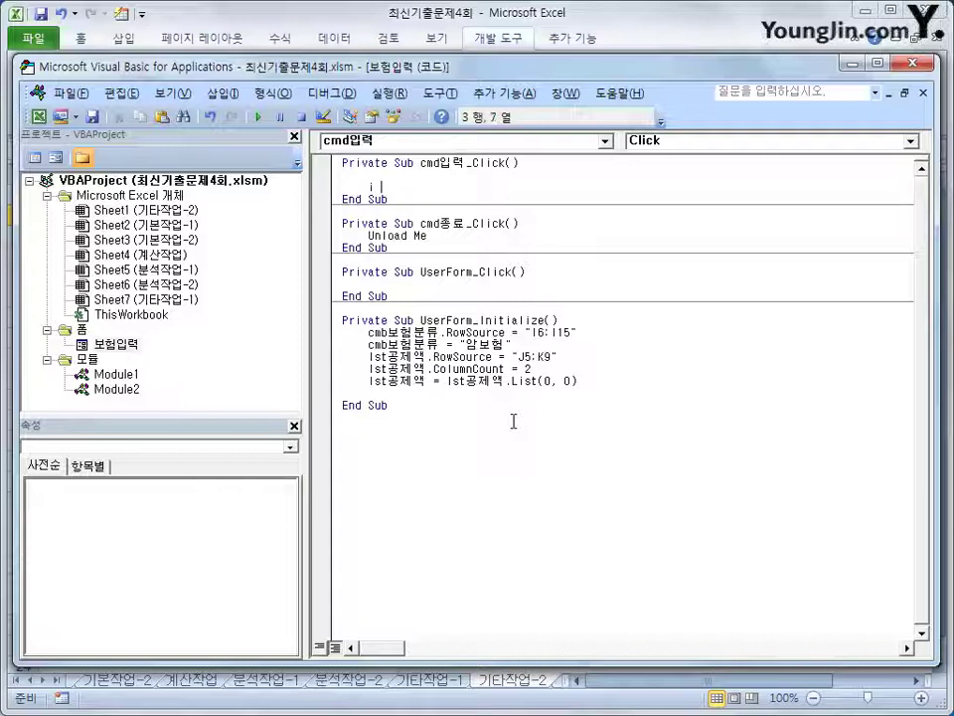
type("= range(")
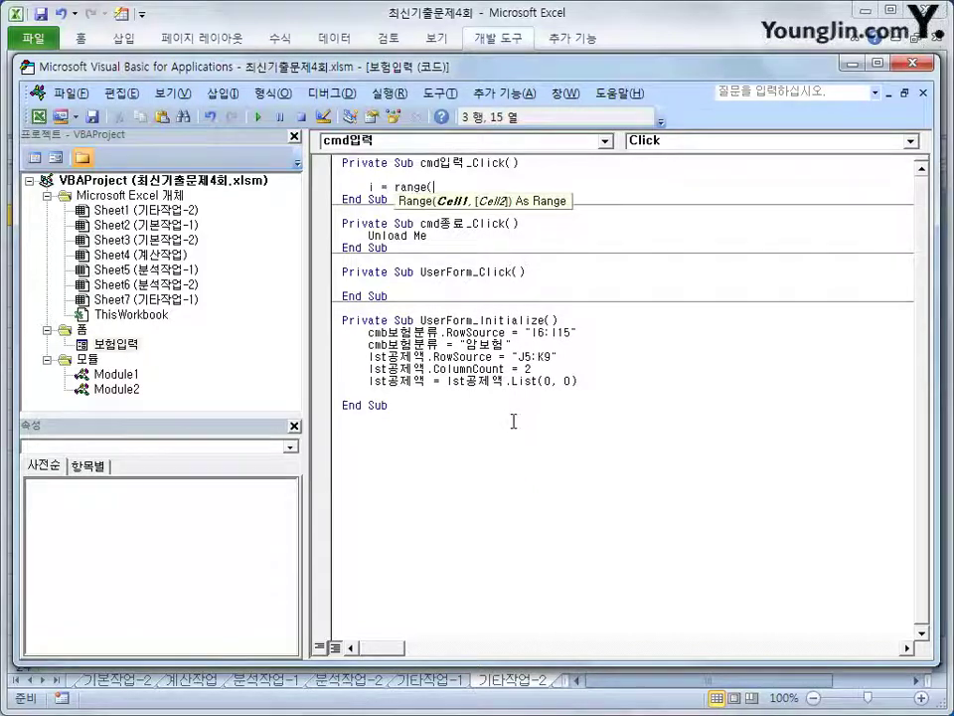
type("\"B2\").cun")
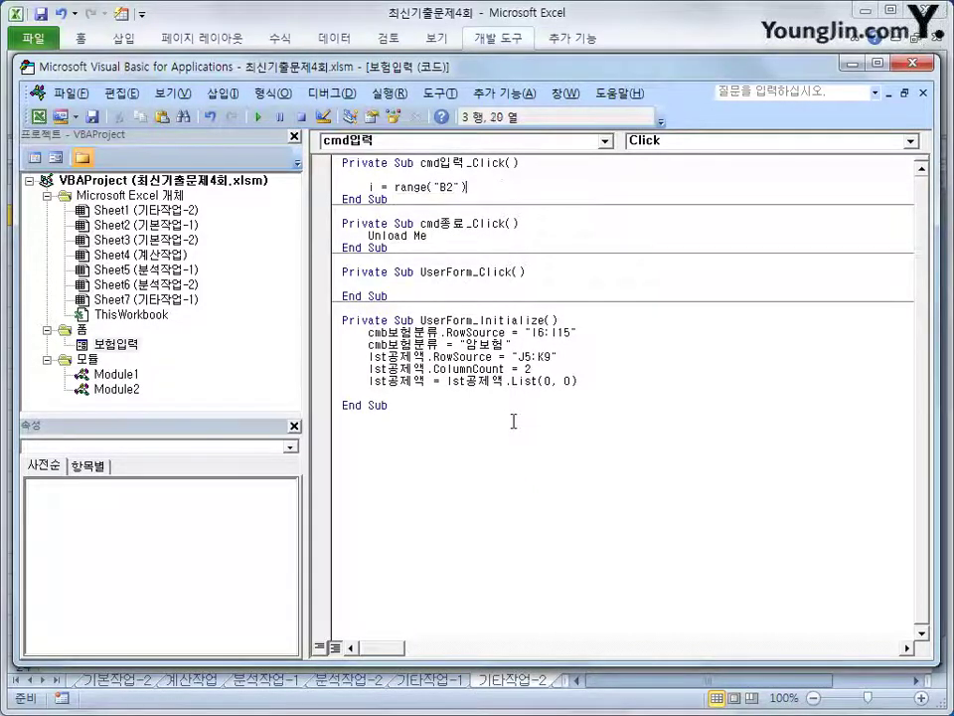
key("Down")
key("Tab")
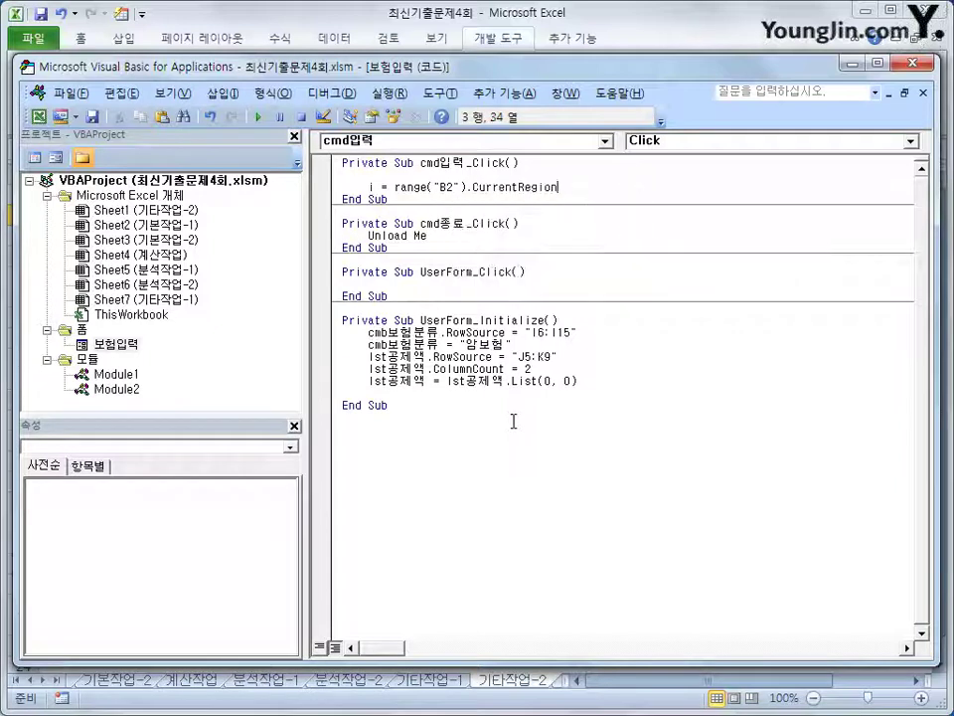
type(".")
type("r")
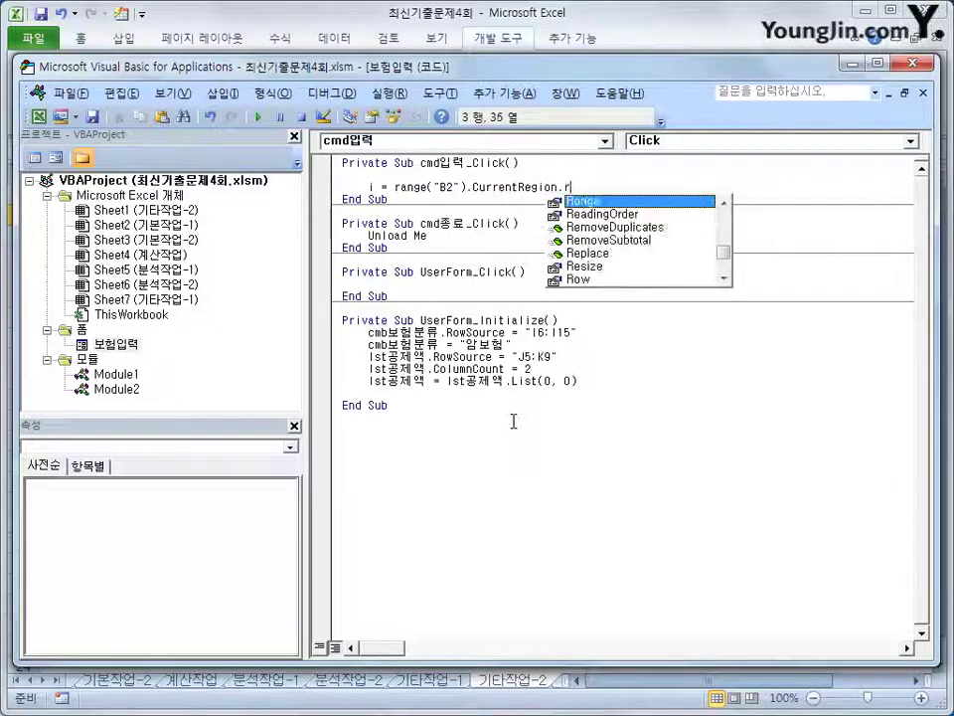
type("ows.coun")
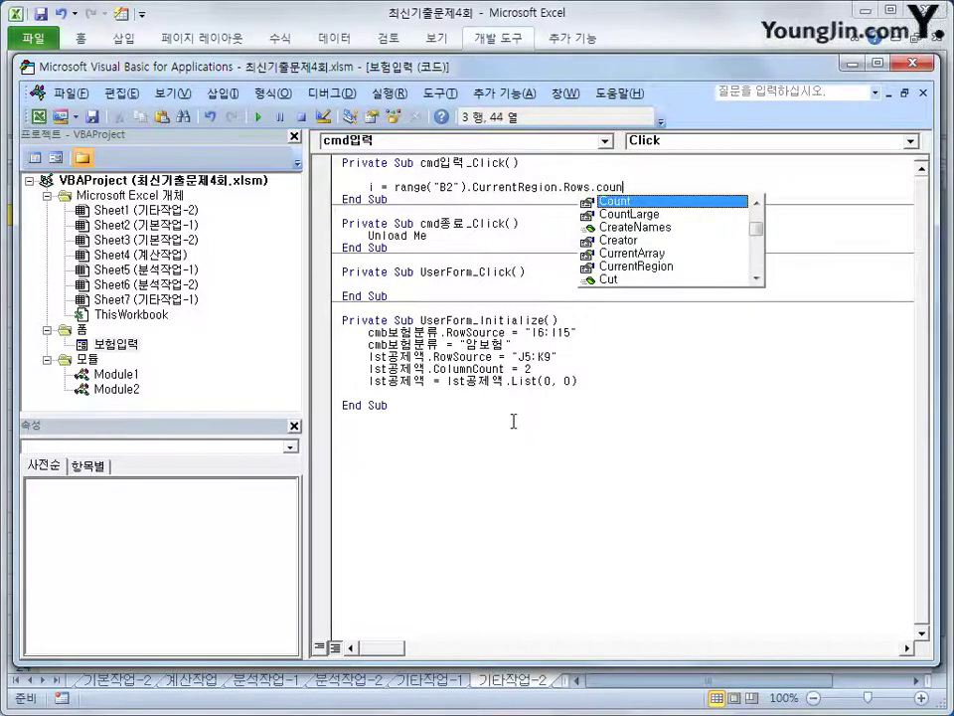
type("t + ")
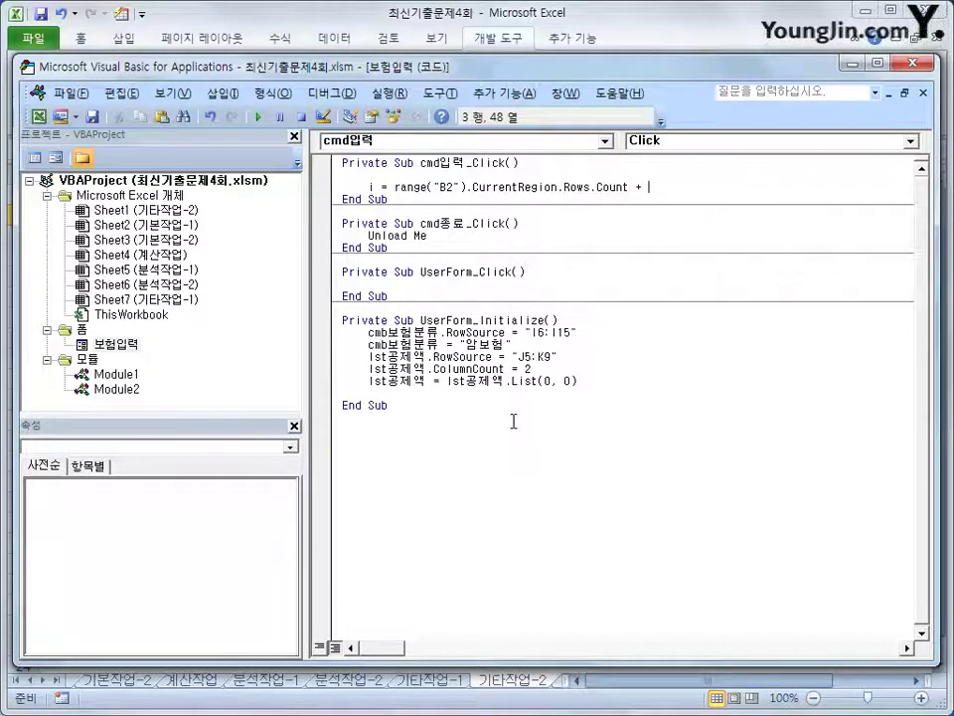
type("1")
key("Return")
key("Return")
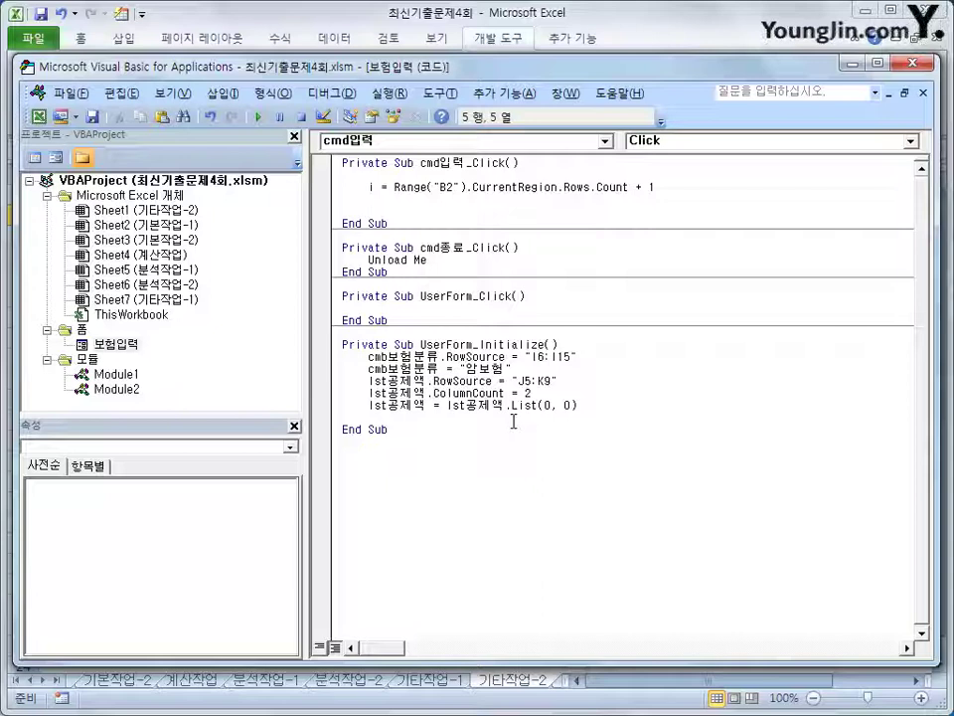
Add the line Cells(i, 2) = cmb보험분류 below the row calculation in cmd입력_Click
type("cells(i,2)")
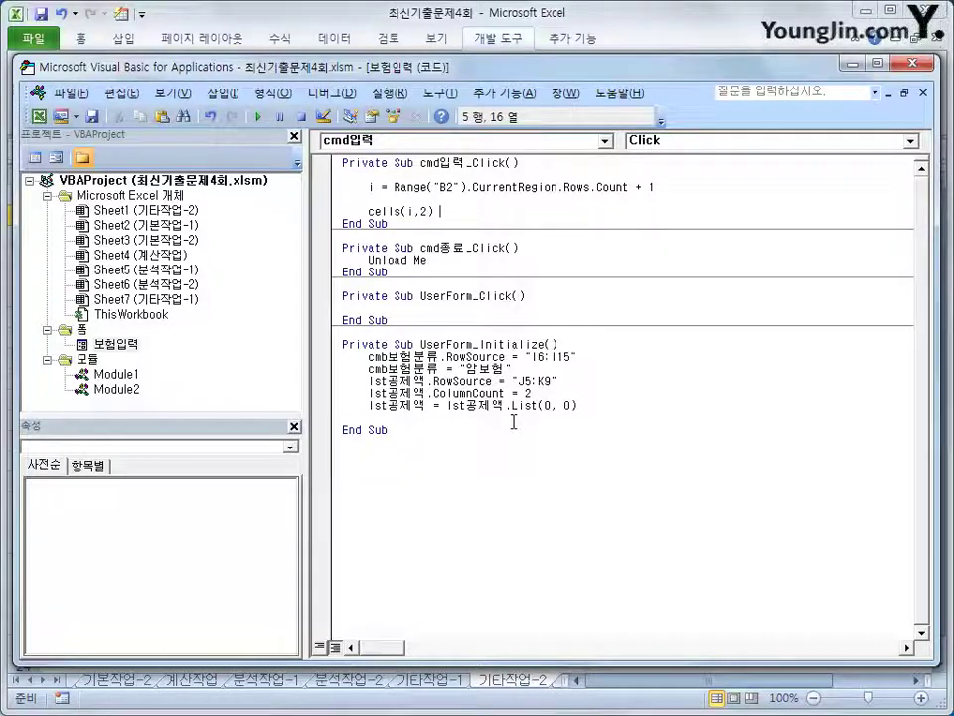
type(" = cmb보험")
key("BackSpace")
key("BackSpace")
key("BackSpace")
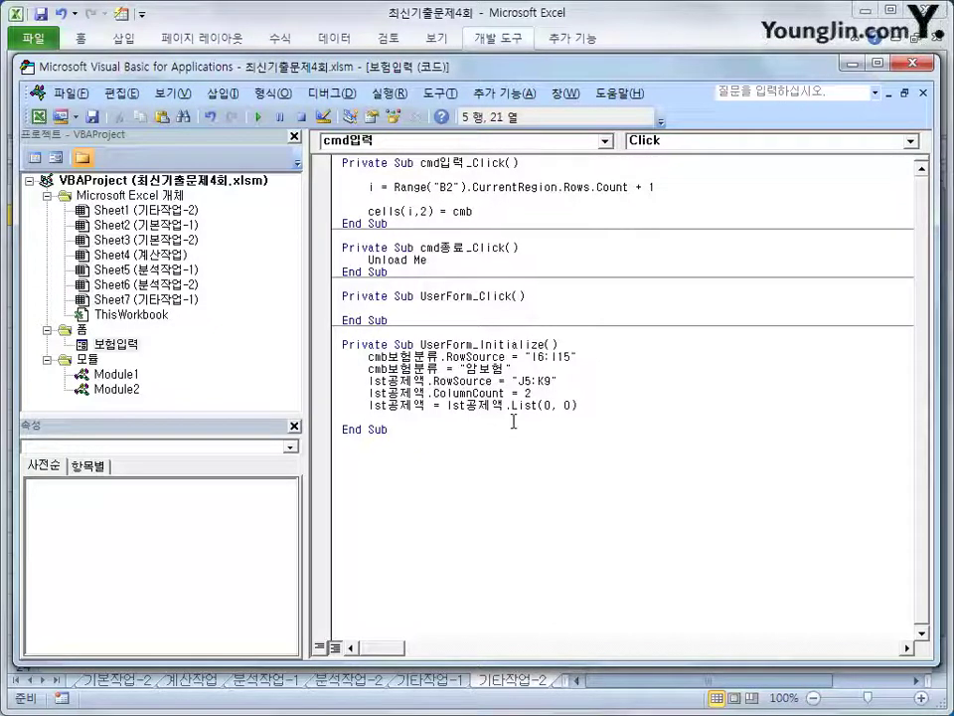
type("보험분류")
key("Return")
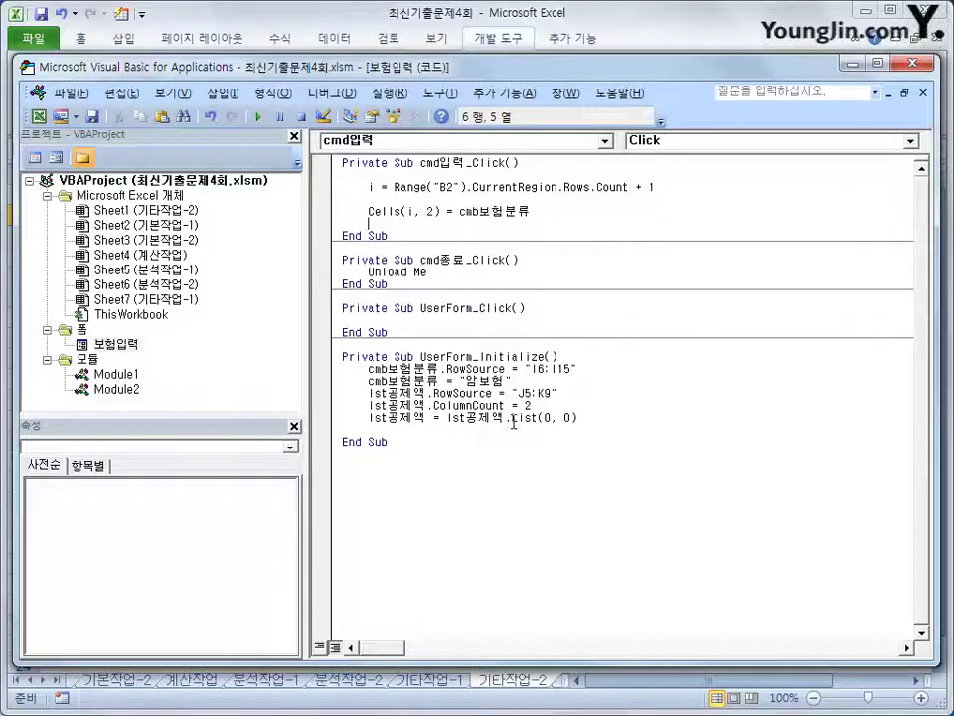
Duplicate the Cells(i, 2) line directly below it and set the copy's column number to 3
key("Up")
key("shift+End")
key("ctrl+c")
key("Down")
key("ctrl+v")
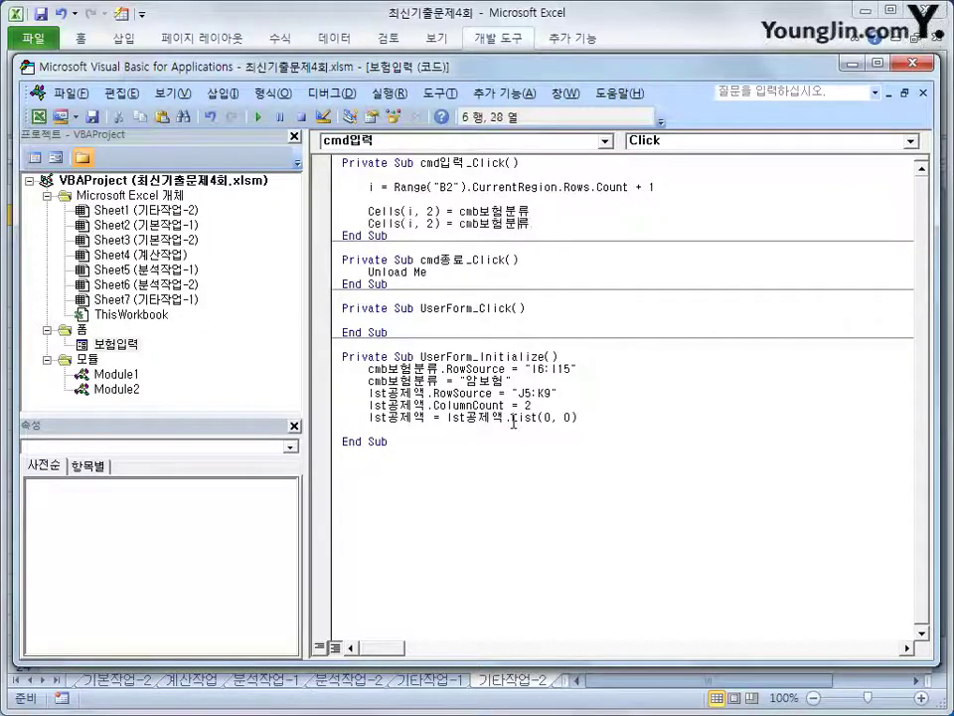
key("Left")
key("Left")
key("Left")
key("Left")
key("Left")
key("Left")
key("Left")
key("Left")
key("Left")
key("Left")
key("Left")
key("Left")
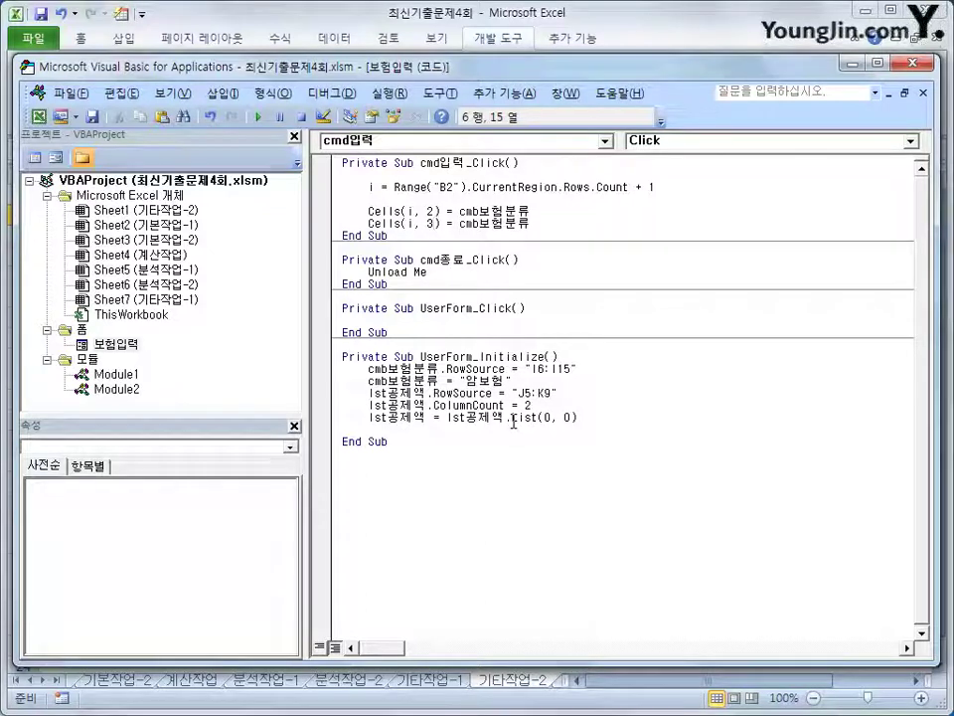
Replace cmb보험분류 in the Cells(i, 3) line with lst공제액.List(iRow, 0)
key("Right")
key("Right")
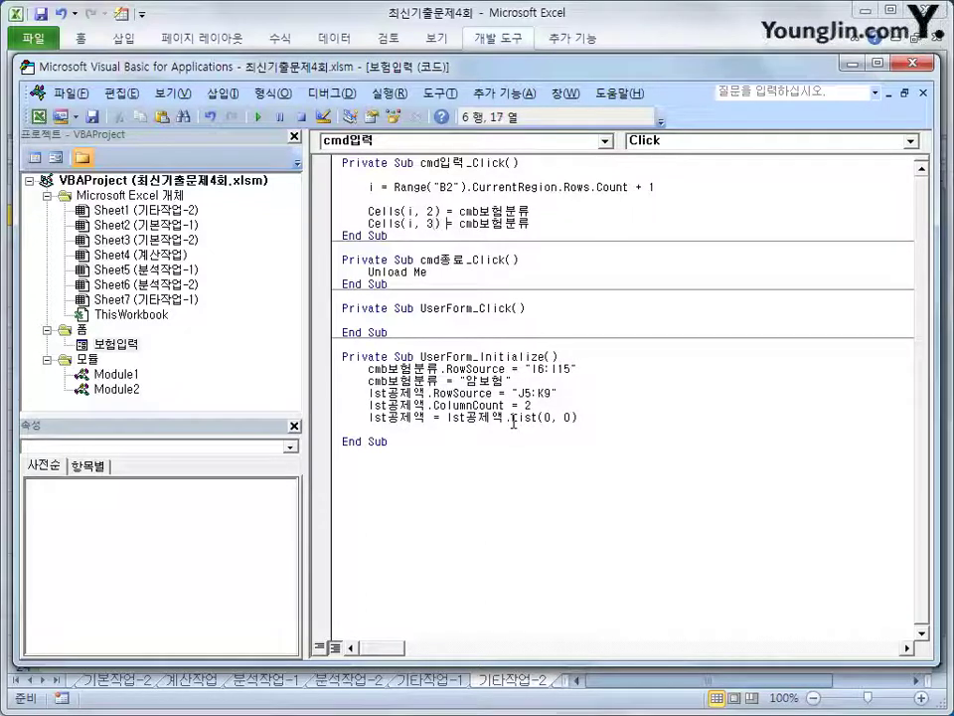
key("Left")
type("lst공제")
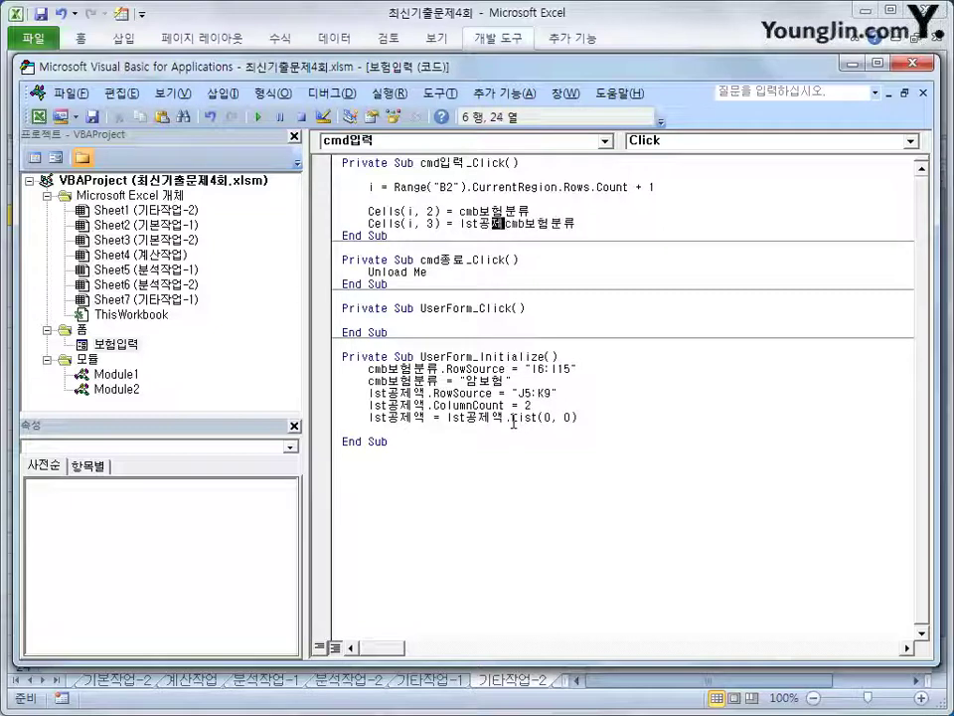
type("액.l")
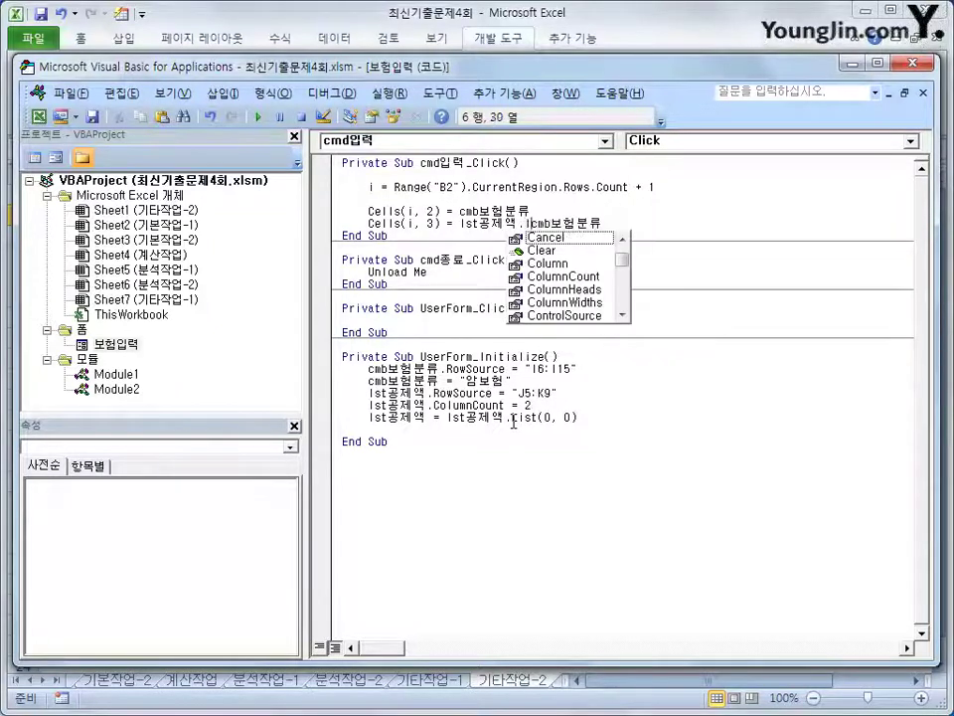
type("ist")
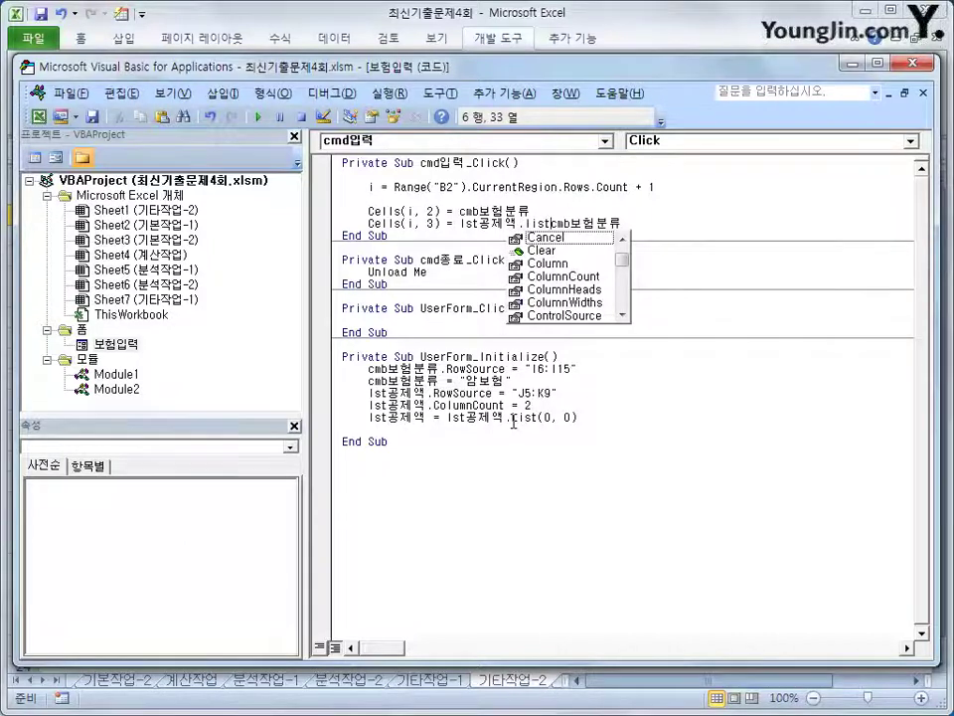
type("(")
key("Delete")
key("Delete")
key("Delete")
key("Delete")
key("Delete")
key("Delete")
key("Delete")
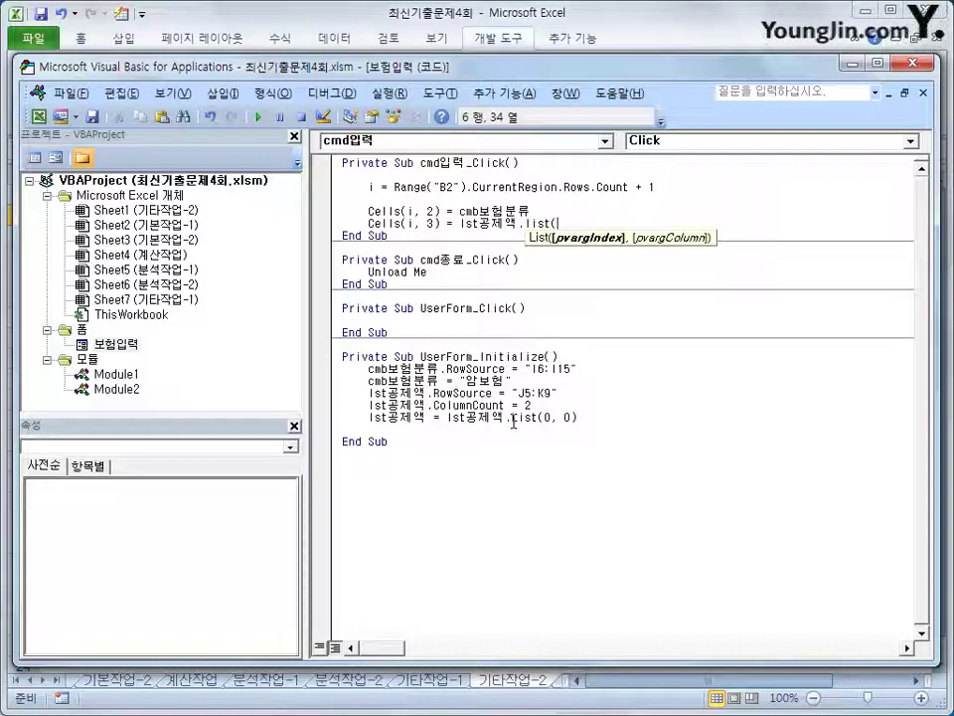
type("iR")
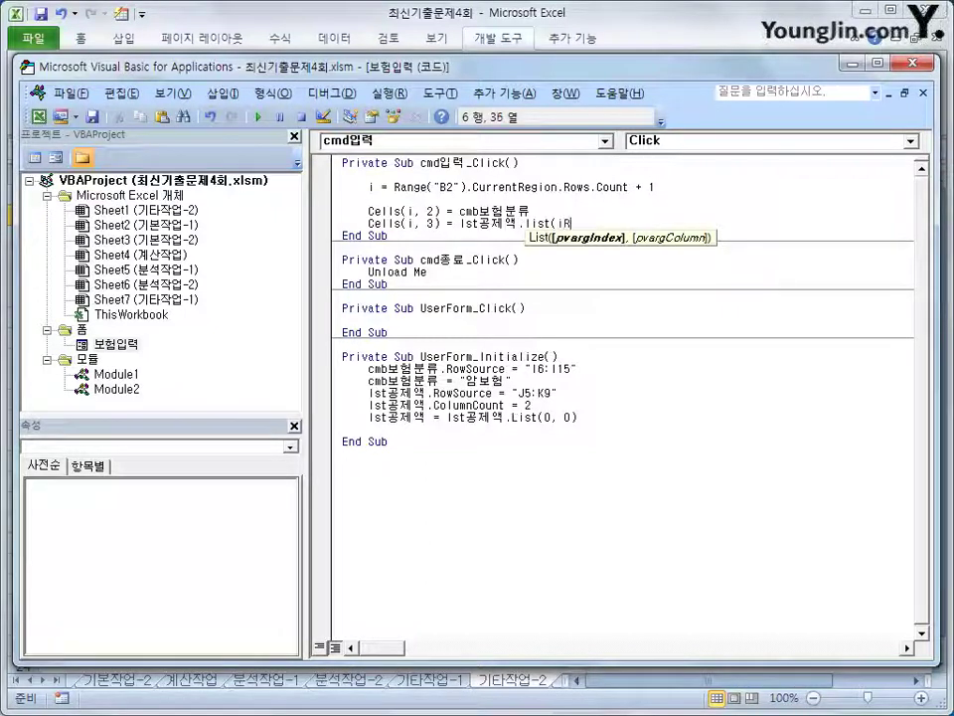
type("ow, ")
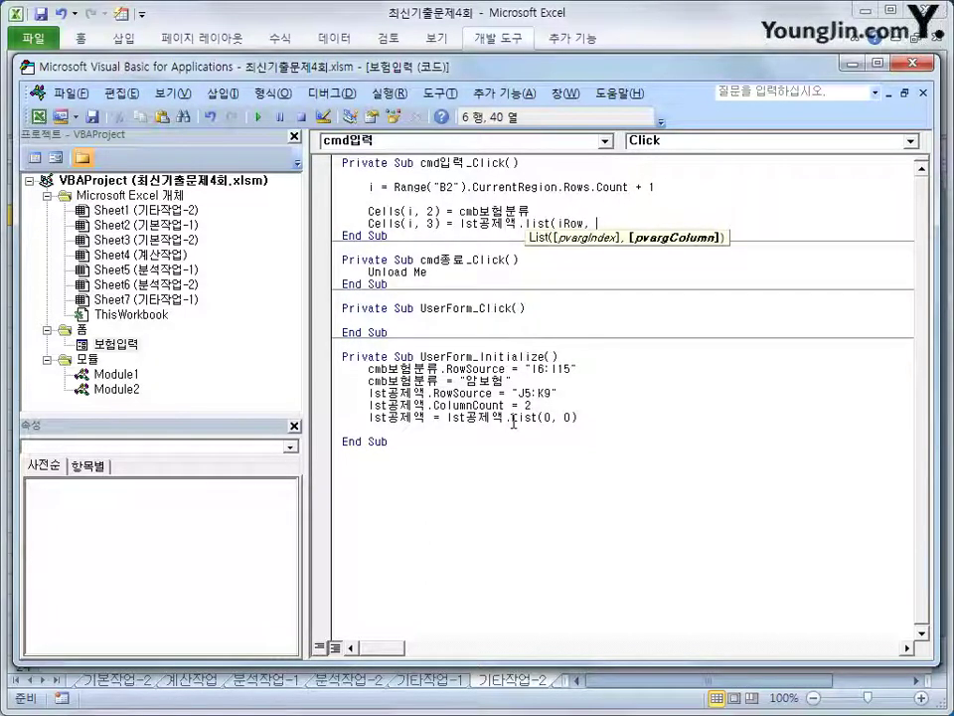
type("0")
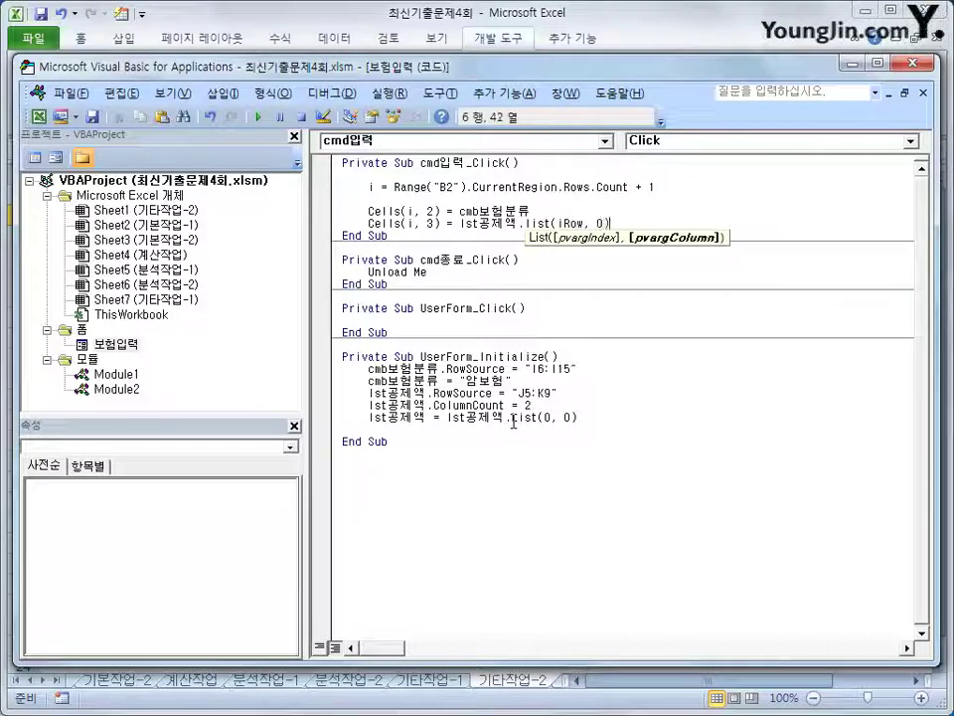
Insert the line iRow = lst공제액.ListIndex above the Cells(i, 2) line, followed by a blank line
key("Up")
key("Up")
key("Up")
key("End")
key("Return")
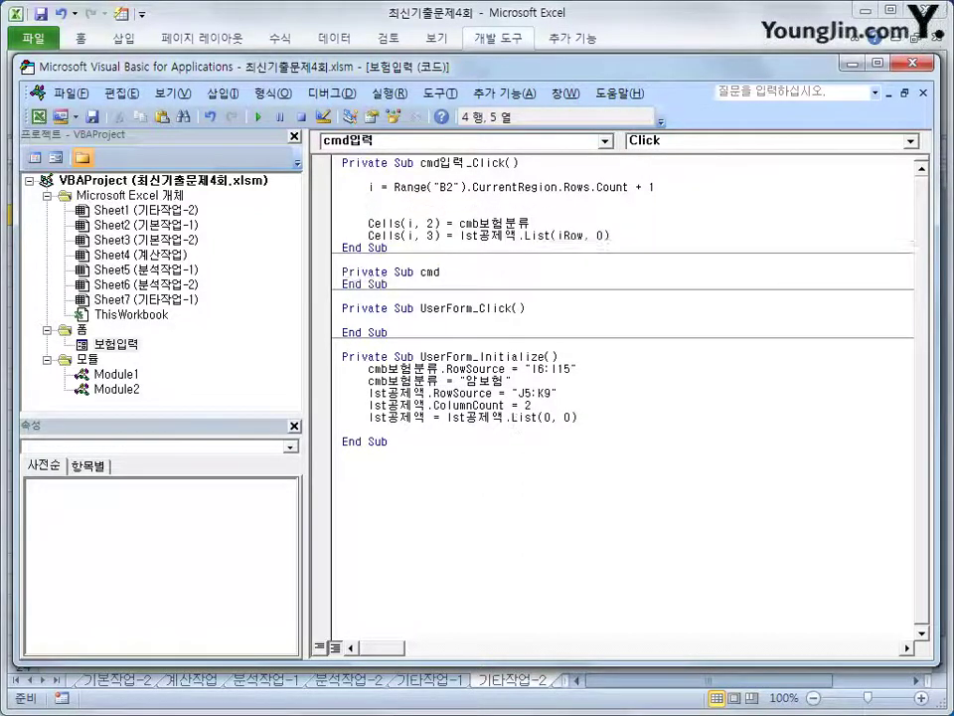
key("Down")
type("iRow ")
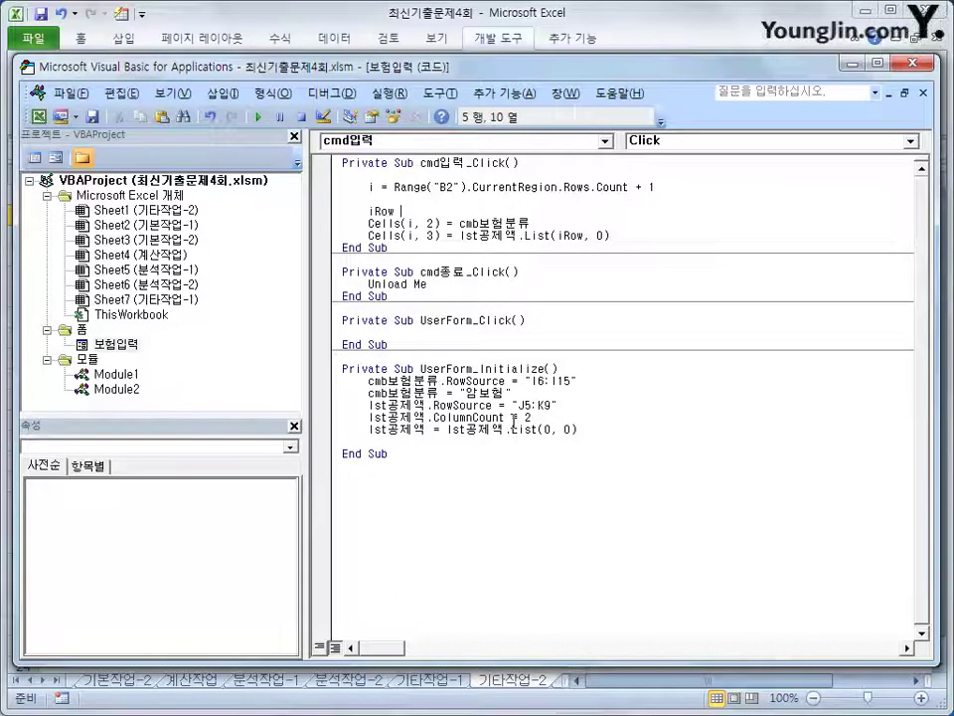
type("= c")
key("BackSpace")
type("iRow = l")
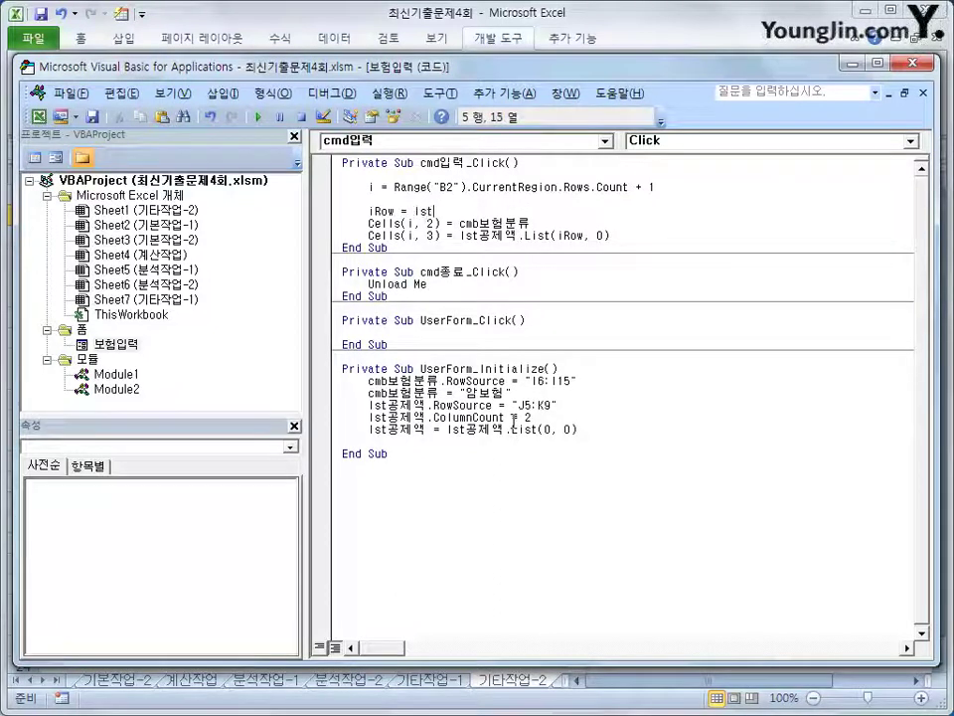
type("st공제액")
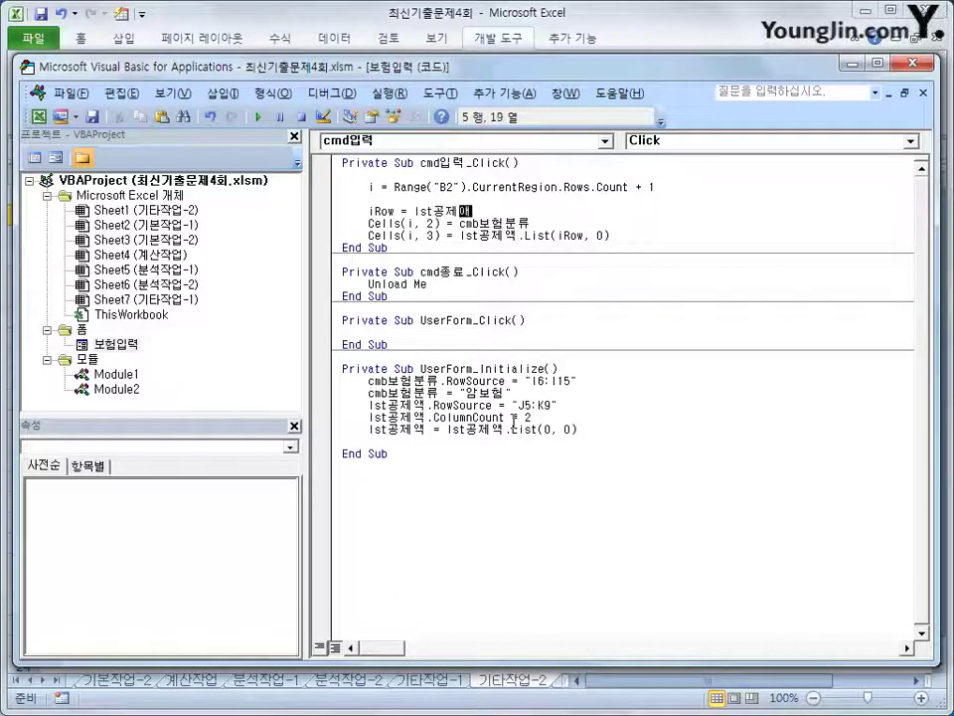
type(".")
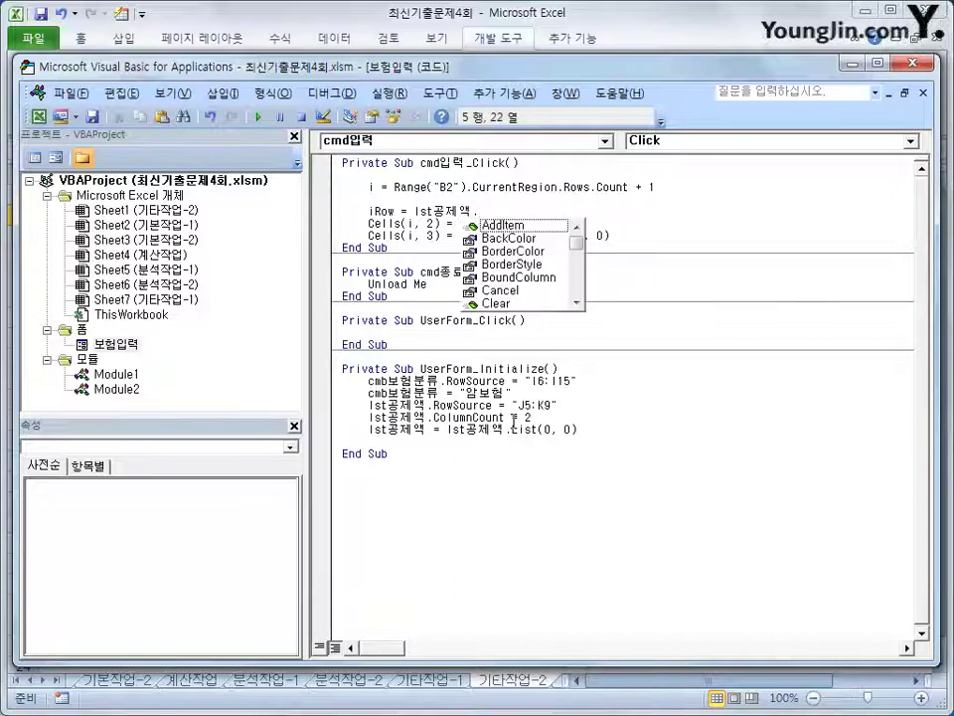
type("li")
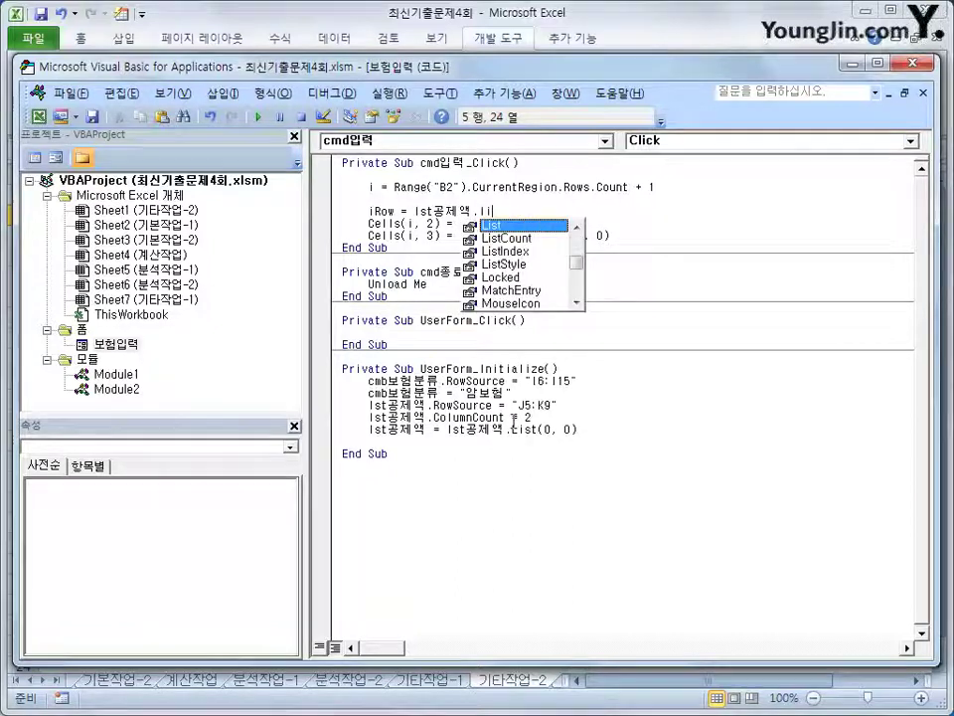
type("stin")
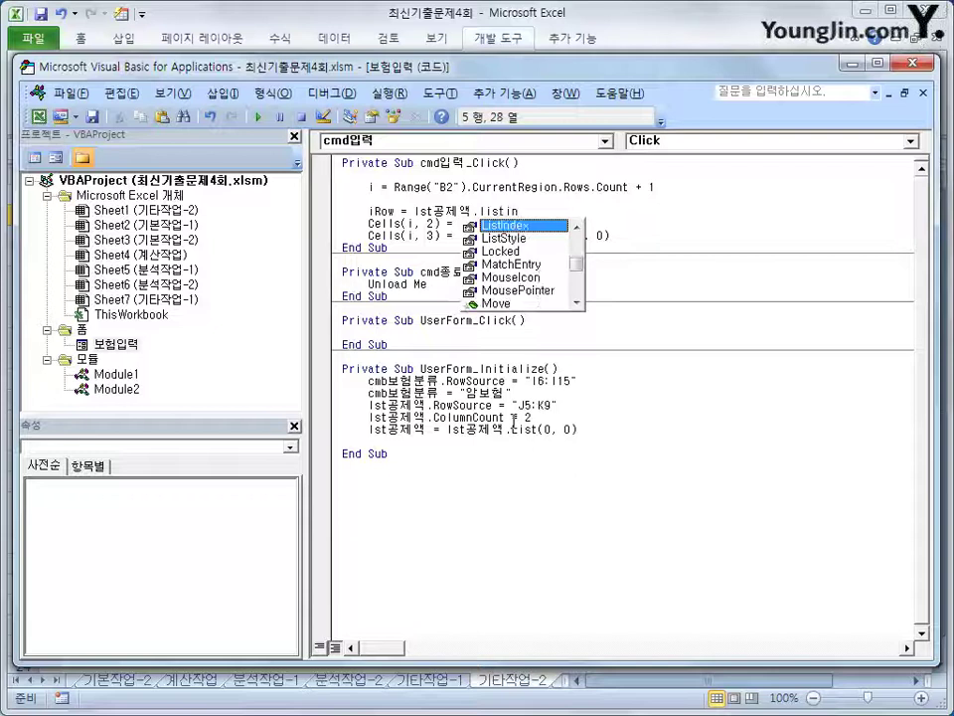
key("Tab")
key("Down")
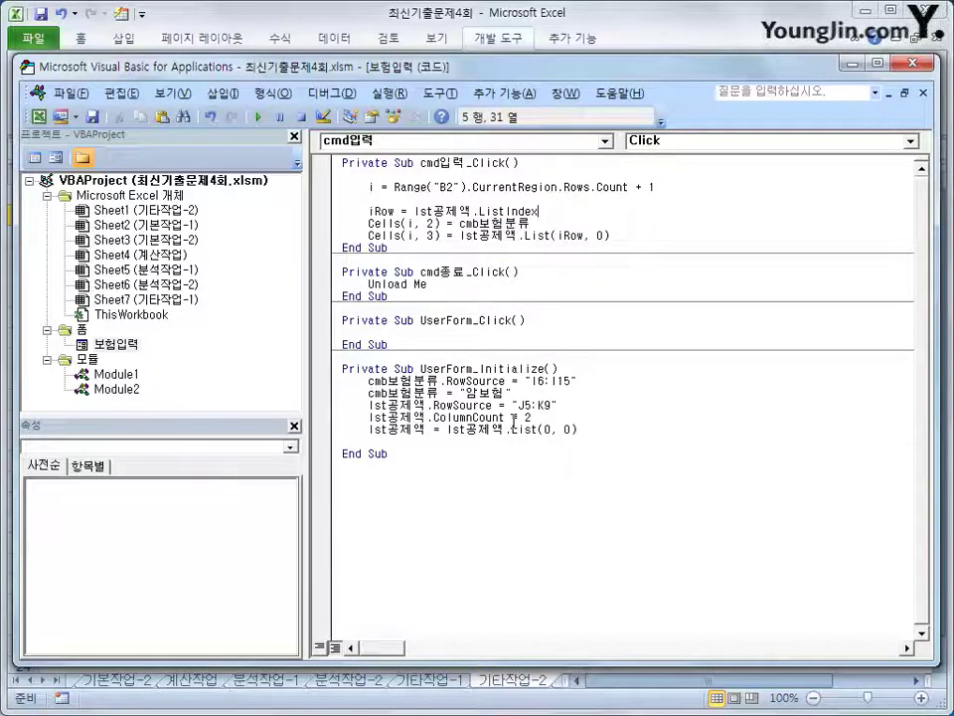
key("Return")
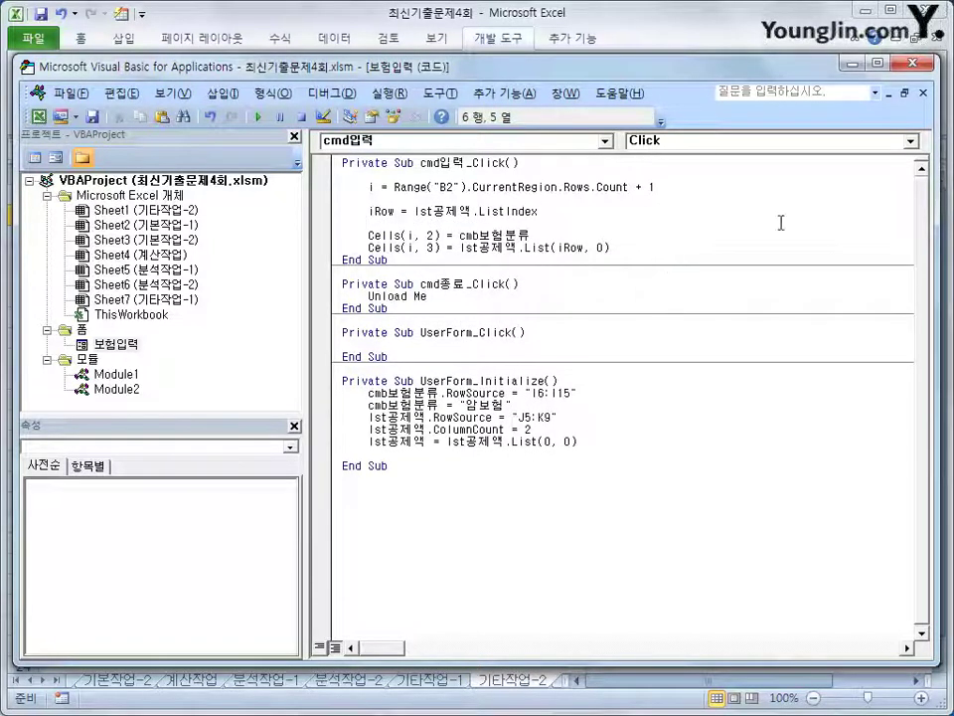
Return to the worksheet, open the 보험입력 form and try its lists, choosing 어린이 as the 보험분류 and 종합병원 under 구분/공제액
left_click(905, 62)
left_click(796, 225)
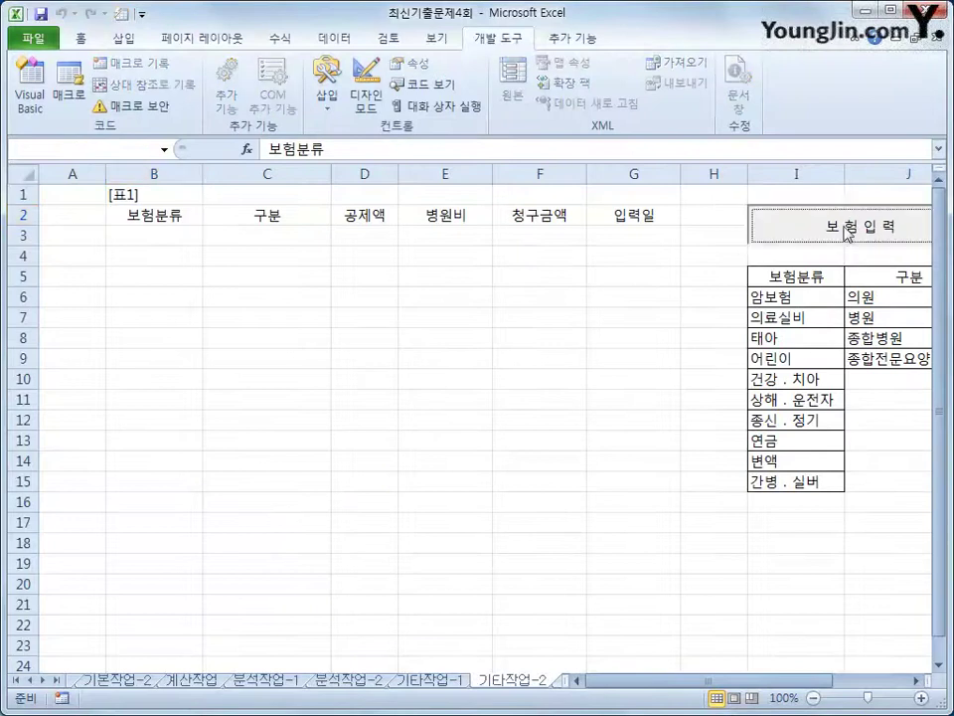
left_click_drag(505, 142, 522, 159)
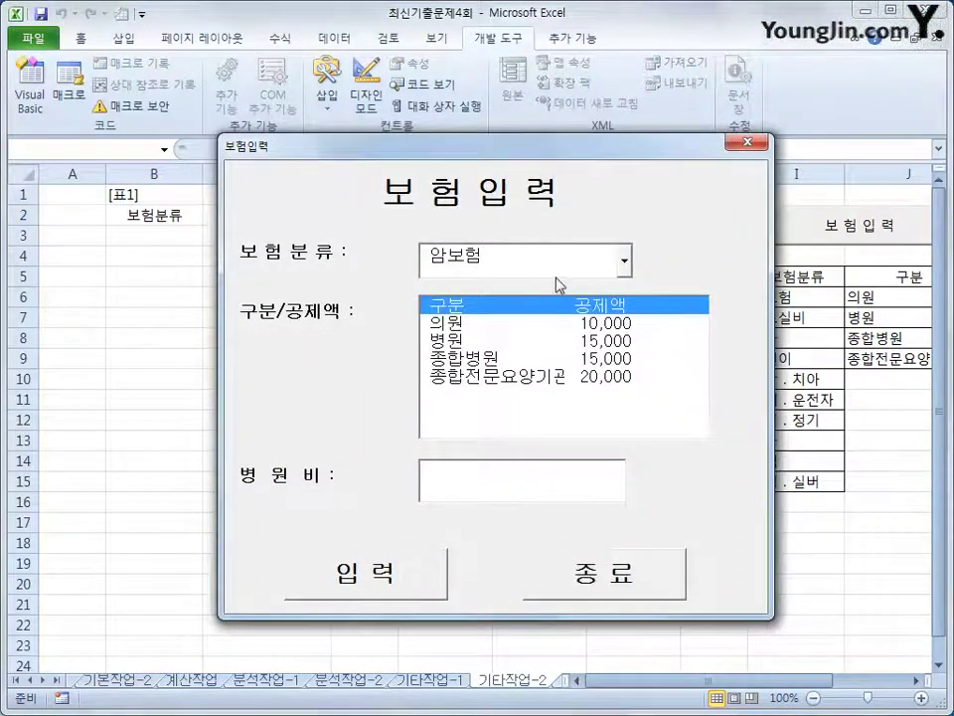
left_click(626, 262)
left_click(564, 327)
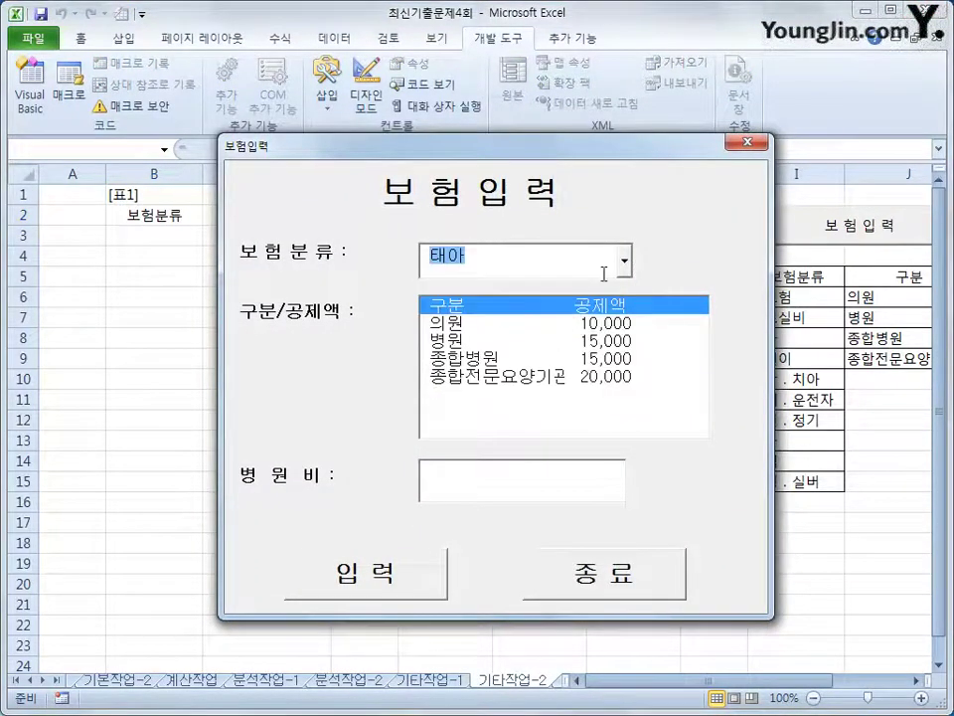
left_click(606, 263)
left_click(537, 305)
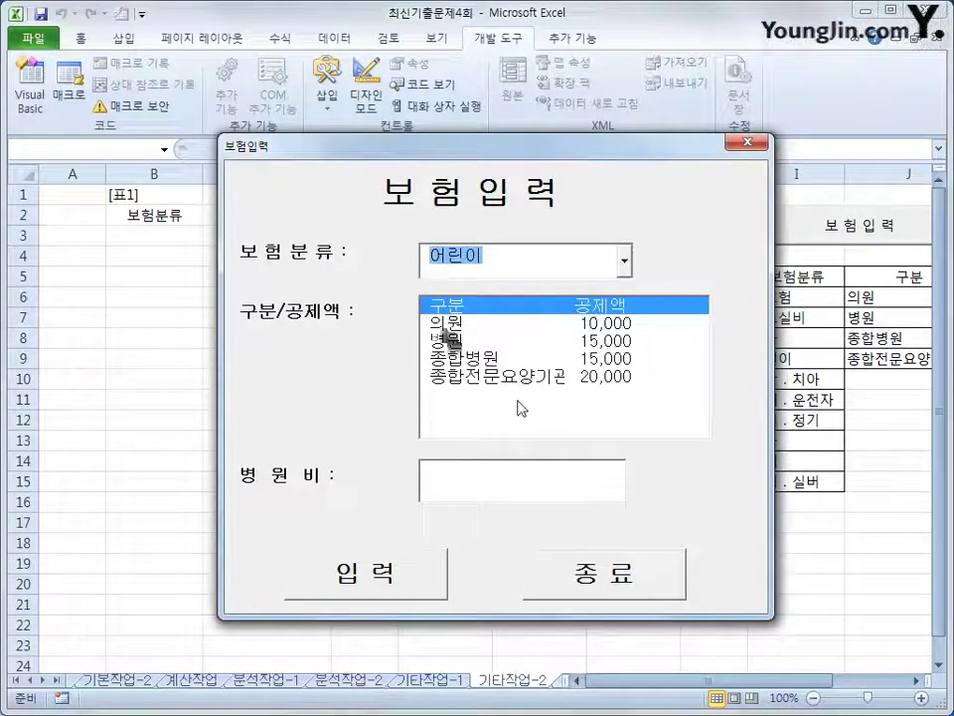
left_click(445, 340)
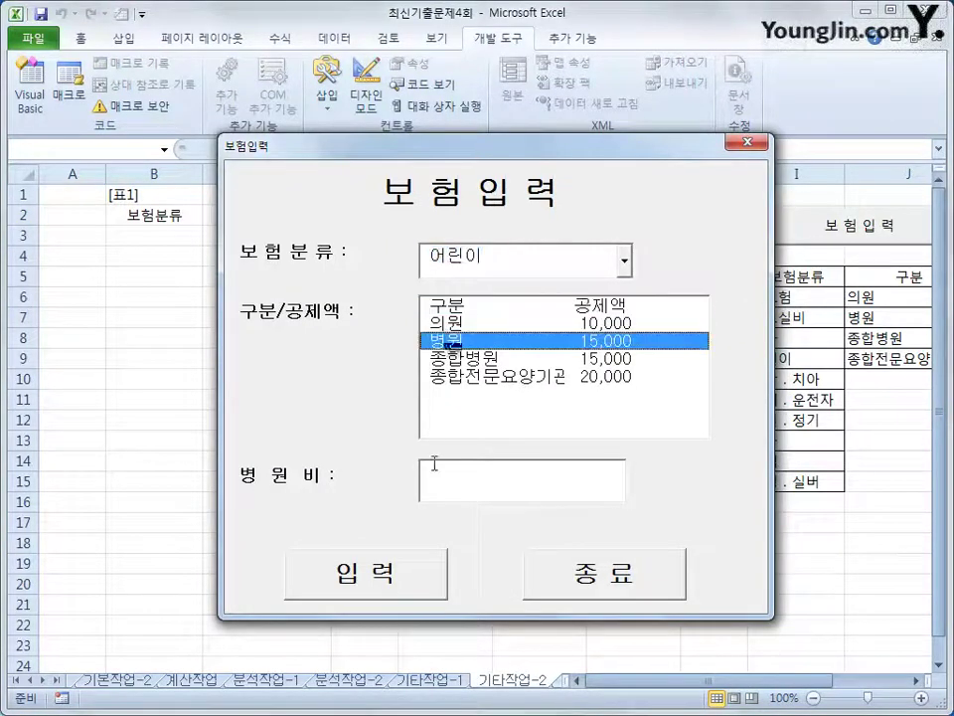
left_click(451, 357)
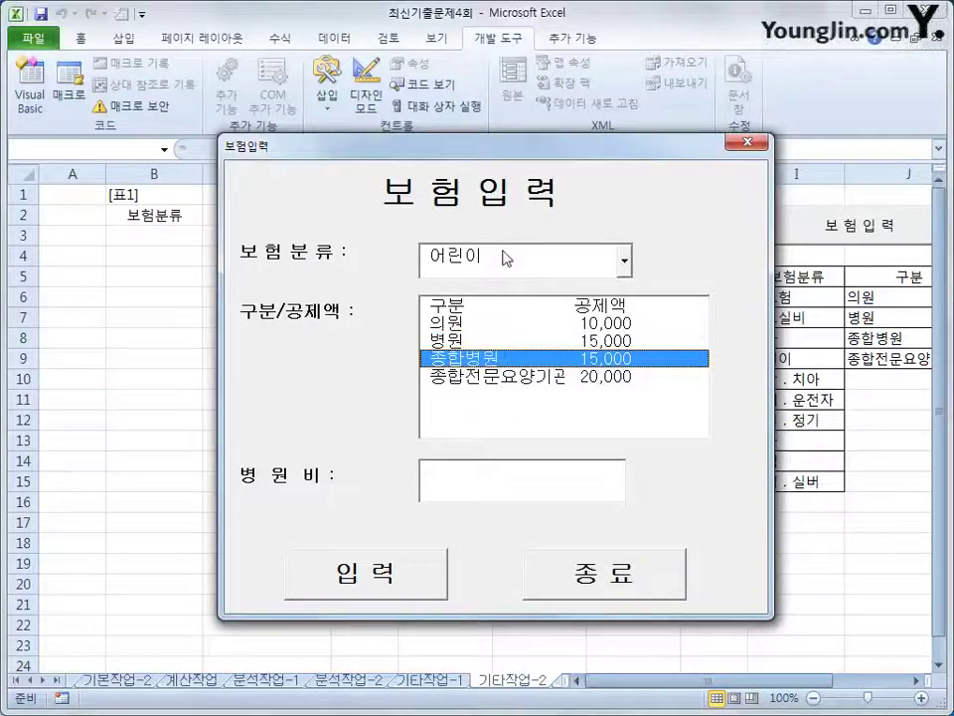
Move the form aside, step through the 구분/공제액 rows from the header to 종합병원 to examine their index order, and close the form
left_click_drag(535, 150, 677, 196)
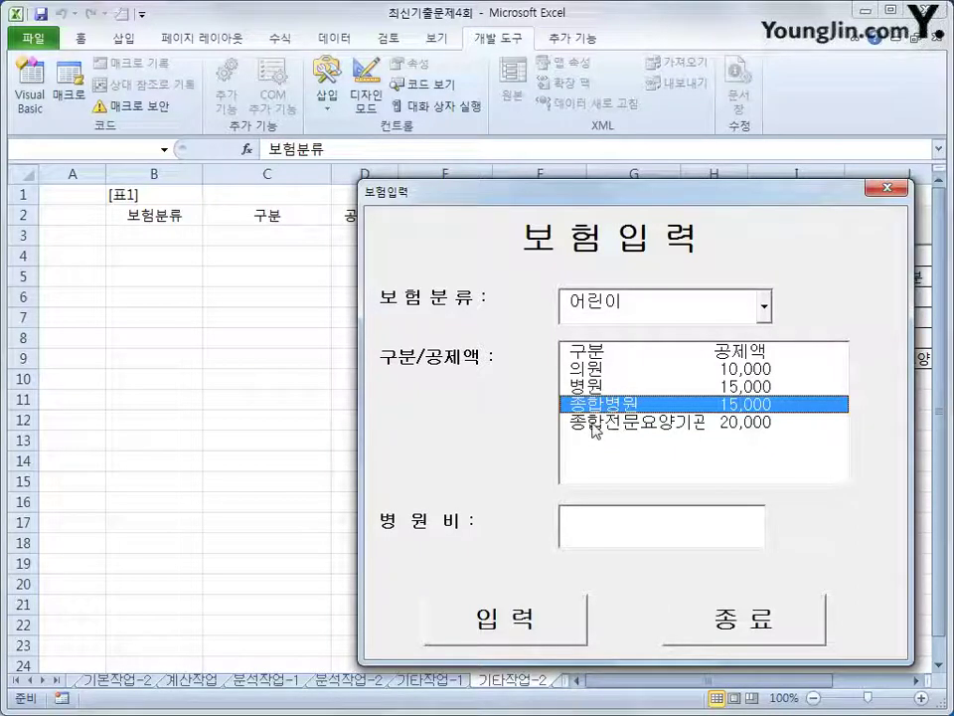
key("Home")
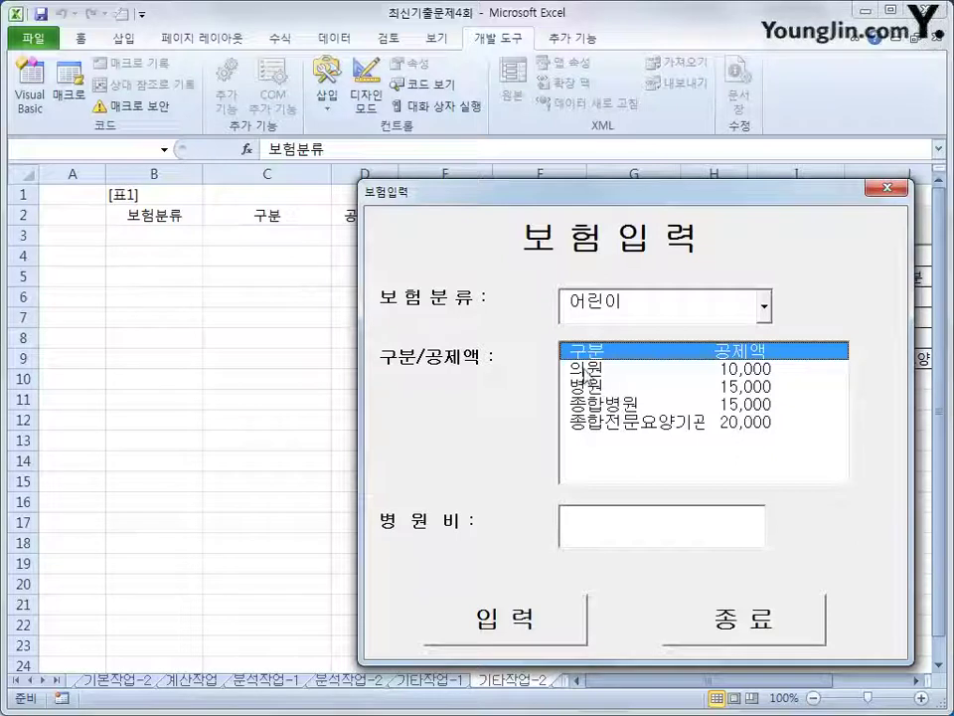
key("Down")
key("Down")
key("Down")
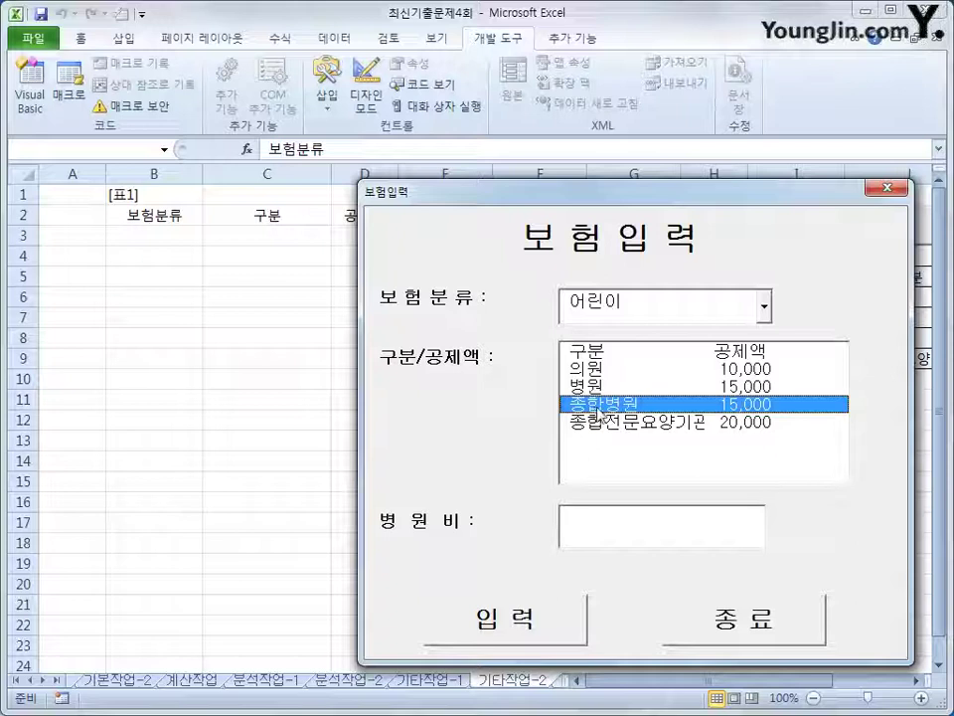
left_click(605, 353)
left_click(601, 370)
left_click(601, 386)
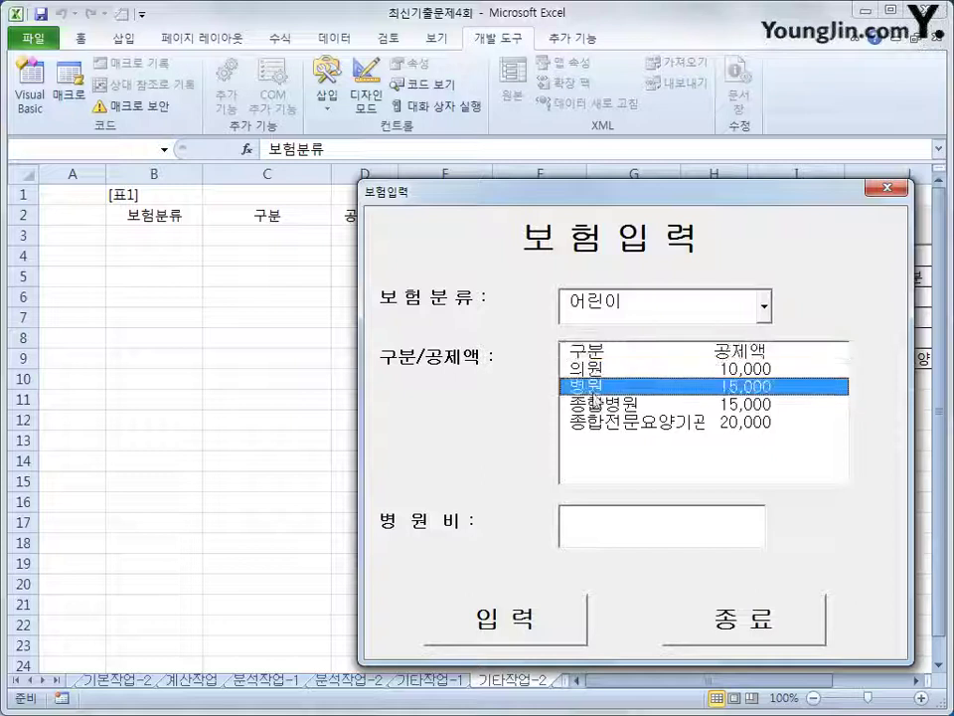
left_click(656, 403)
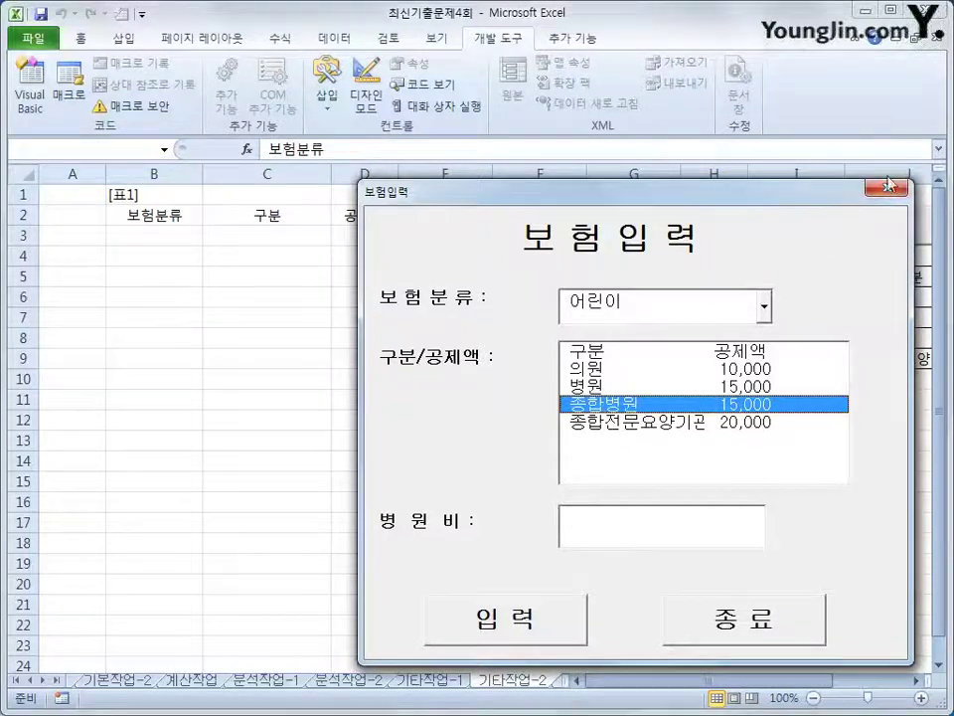
key("Escape")
Back in the Visual Basic editor, replace iRow inside the Cells(i, 3) line's List call with a copy of lst공제액.ListIndex
left_click(28, 94)
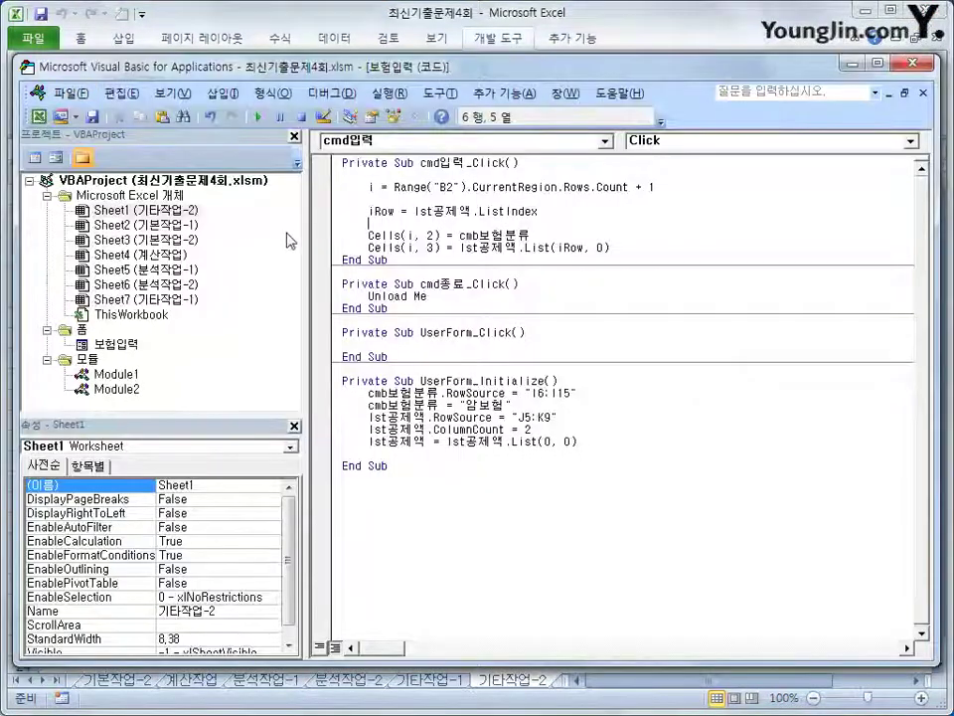
left_click_drag(540, 211, 414, 211)
left_click(545, 213)
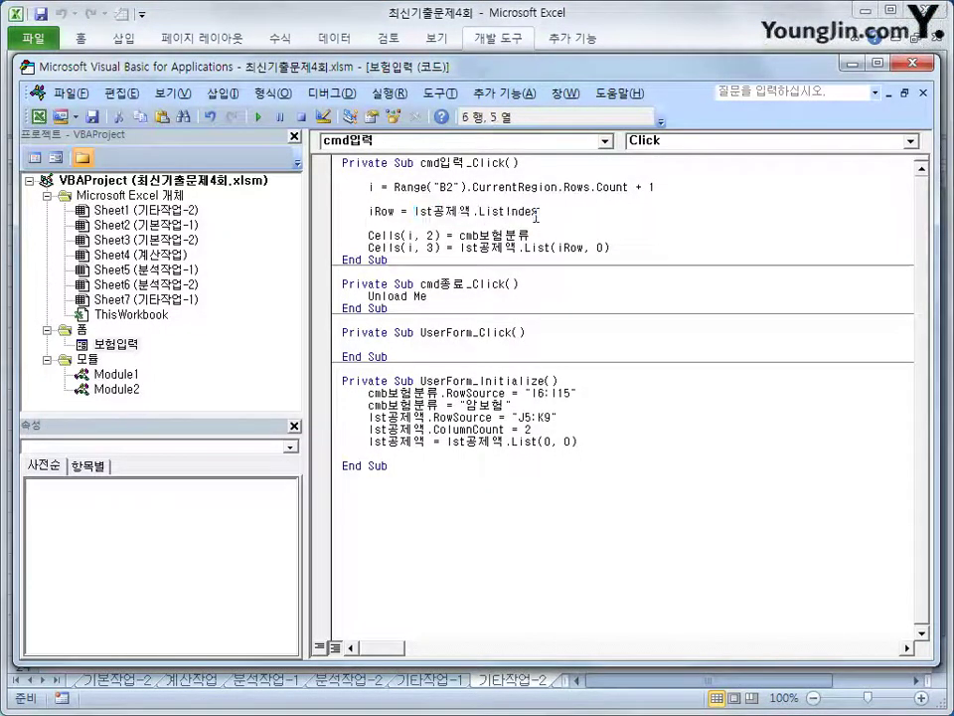
double_click(388, 211)
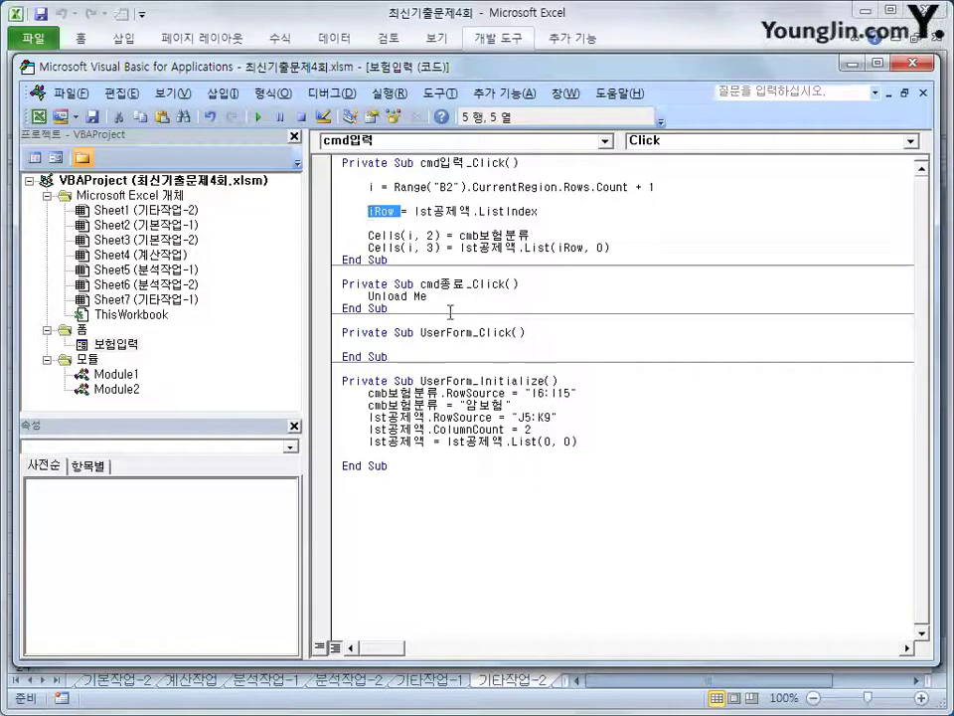
left_click(414, 211)
left_click_drag(414, 211, 556, 211)
key("ctrl+c")
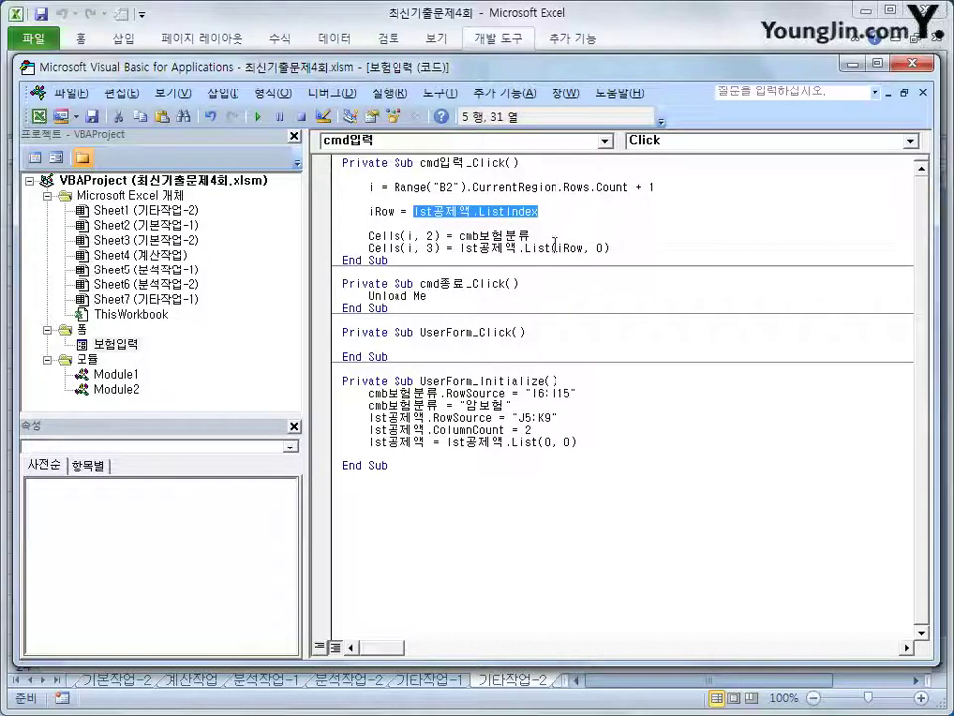
left_click_drag(558, 248, 583, 251)
key("ctrl+v")
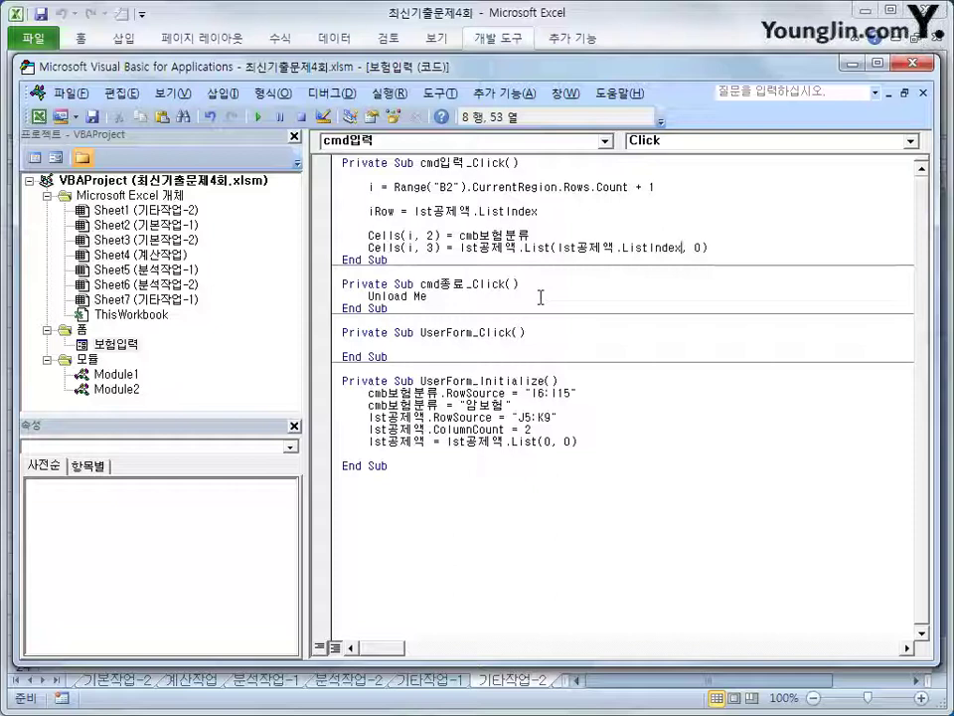
Delete the iRow = lst공제액.ListIndex line from cmd입력_Click
left_click_drag(550, 213, 347, 211)
key("Delete")
key("Delete")
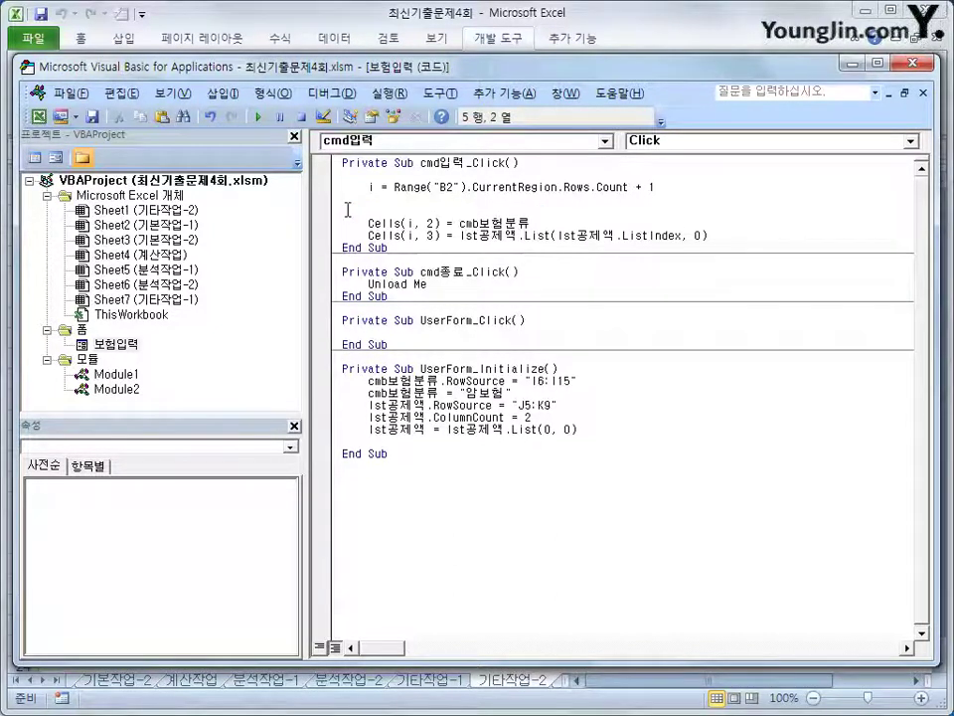
Duplicate the Cells(i, 3) line directly below itself in cmd입력_Click and add an empty line under the copy
left_click(748, 237)
key("Return")
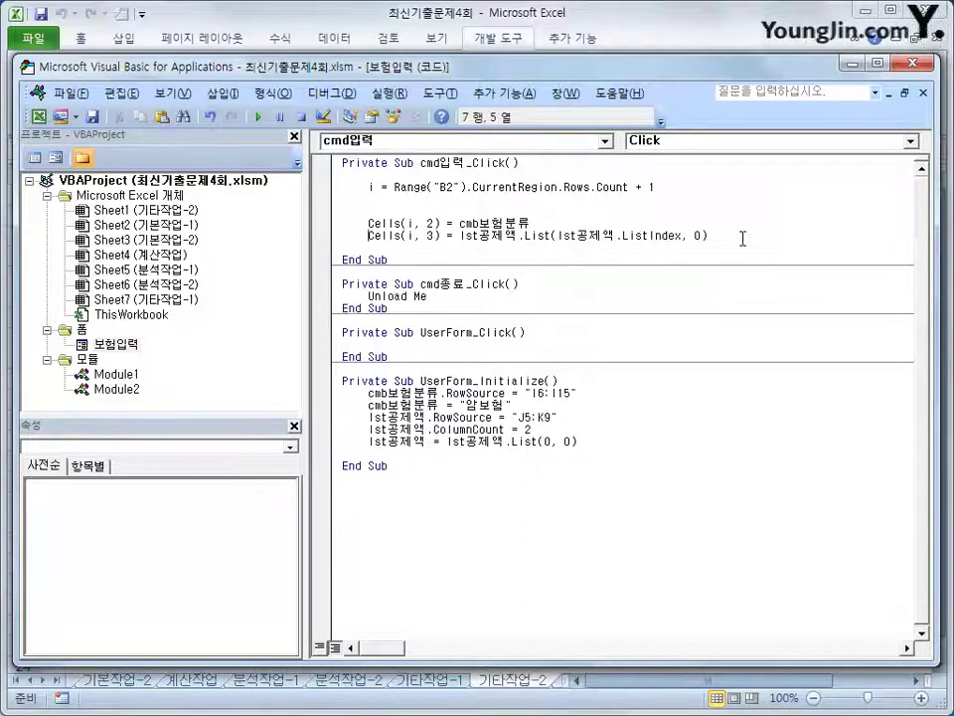
key("shift+End")
key("ctrl+c")
key("Down")
key("ctrl+v")
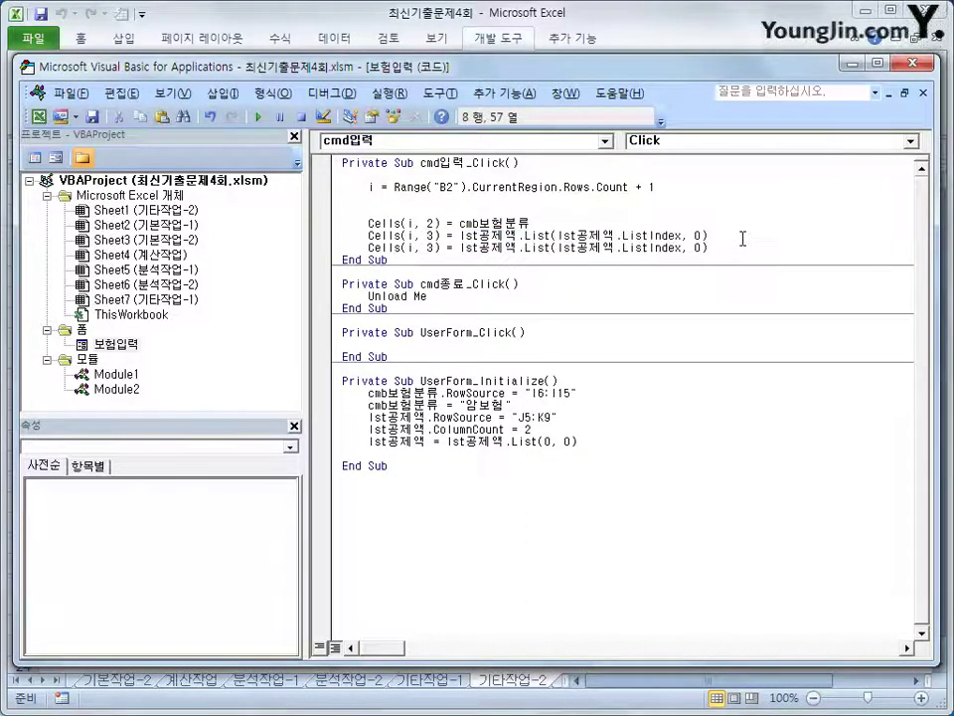
key("Return")
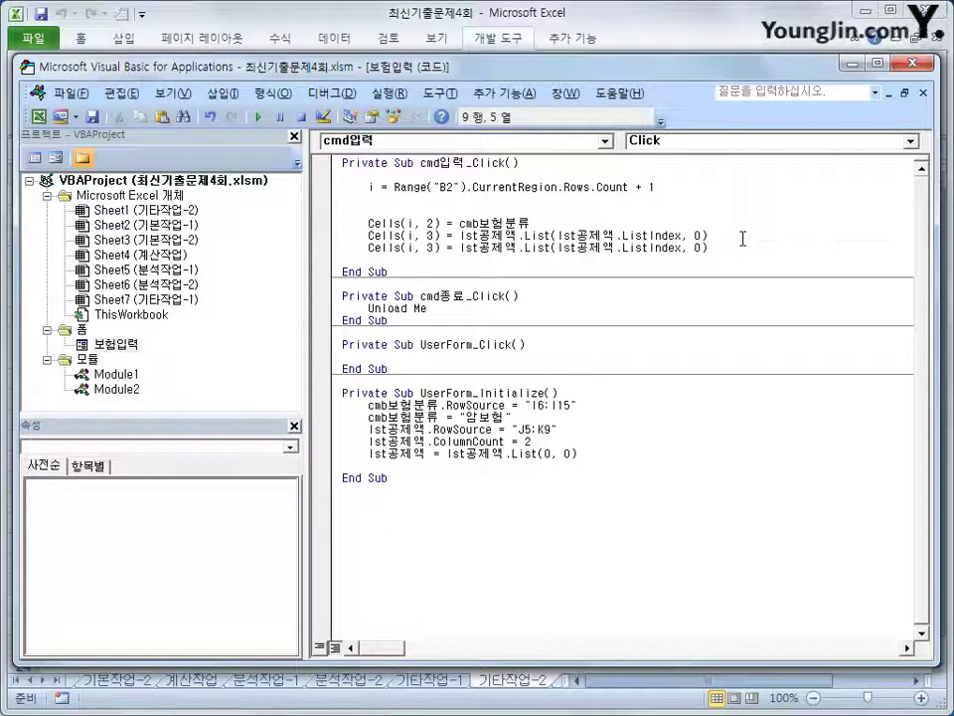
Set the List column argument to 1 in the duplicated Cells(i, 3) line
key("End")
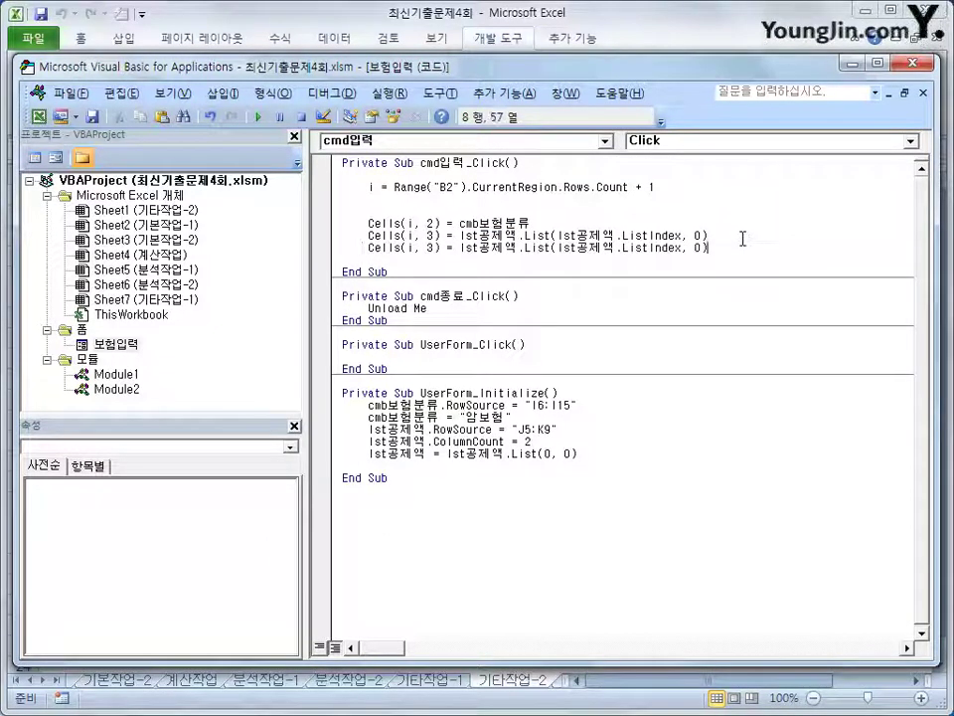
key("Left")
key("Left")
key("Left")
key("Left")
key("Left")
key("Left")
key("Left")
key("Left")
key("Left")
key("Left")
key("Left")
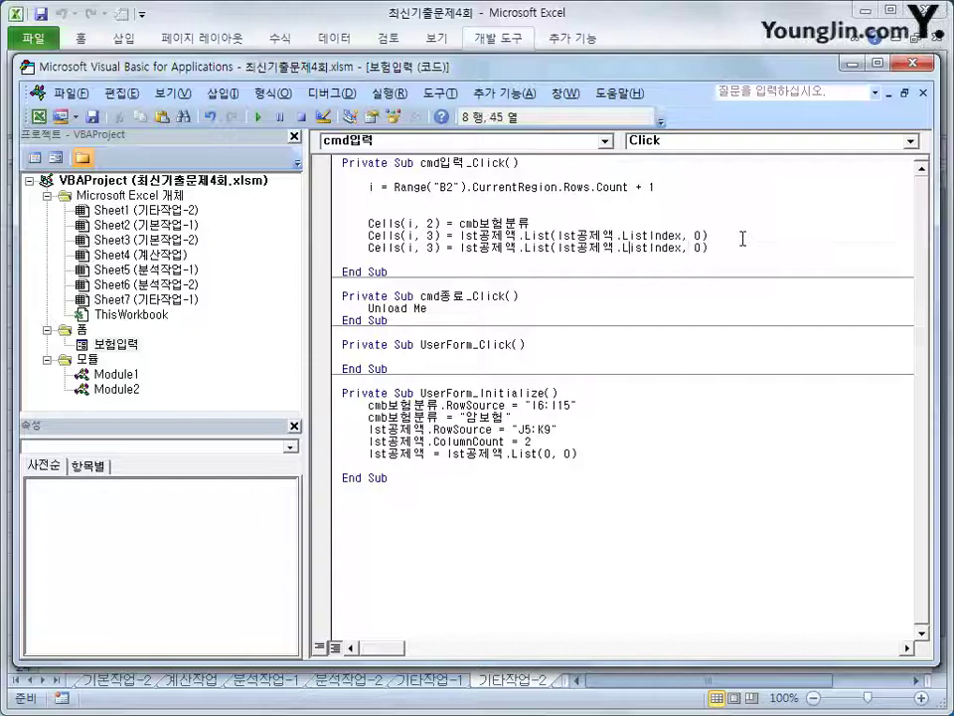
key("Right")
key("Right")
key("Right")
key("Right")
key("Right")
key("Right")
key("Right")
key("Right")
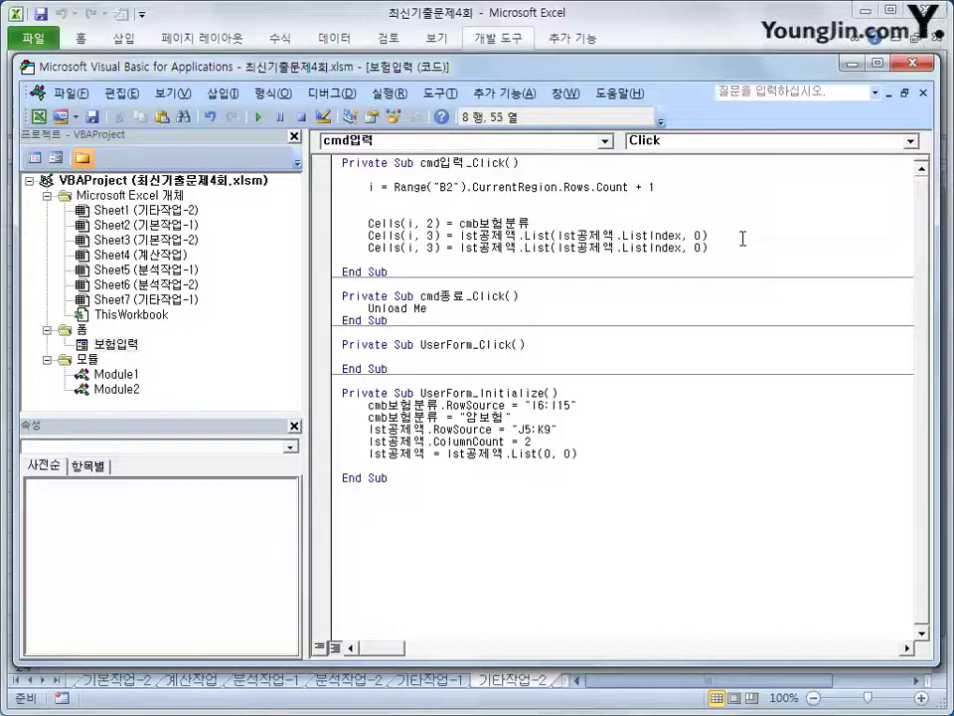
key("Delete")
type("1")
key("Up")
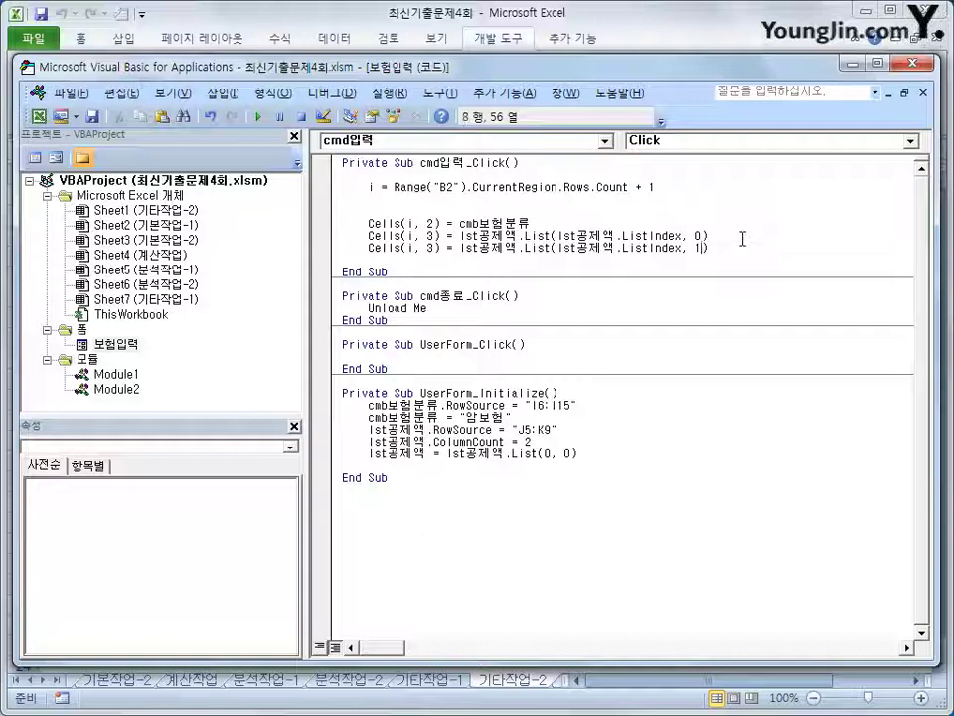
Copy the Cells(i, 2) = cmb보험분류 line to a new line beneath the two lst공제액.List lines
key("Right")
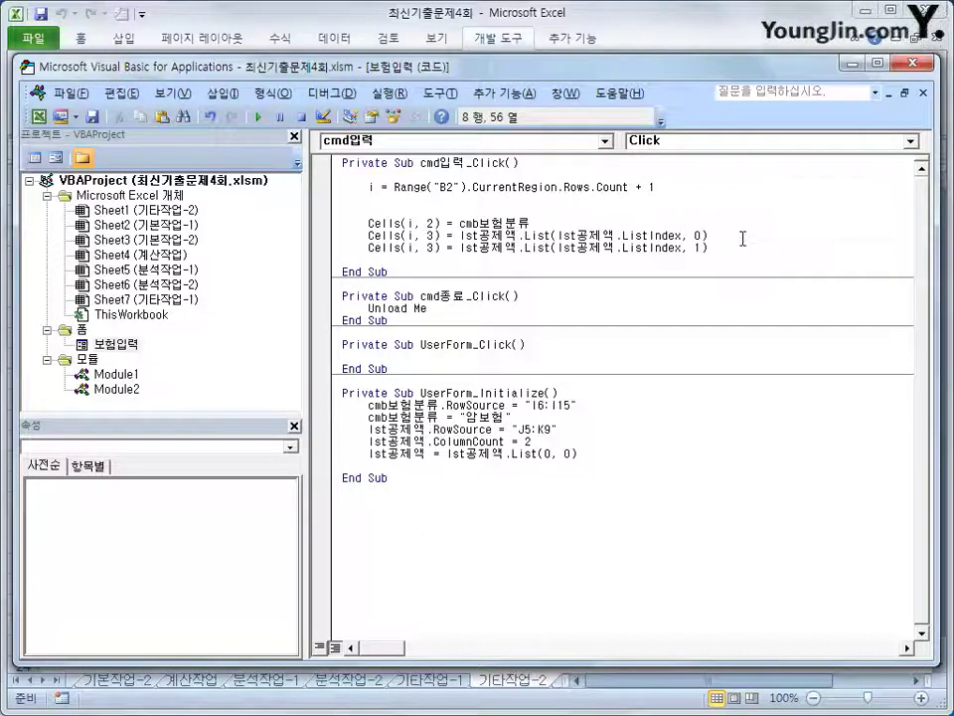
key("Return")
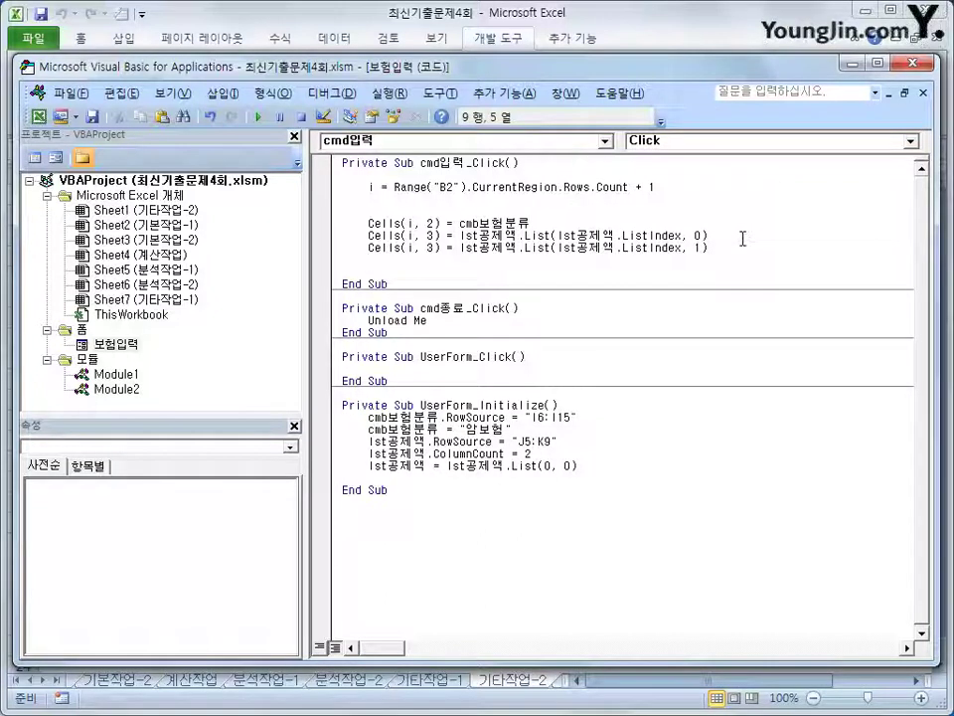
key("Up")
key("Up")
key("Up")
key("shift+End")
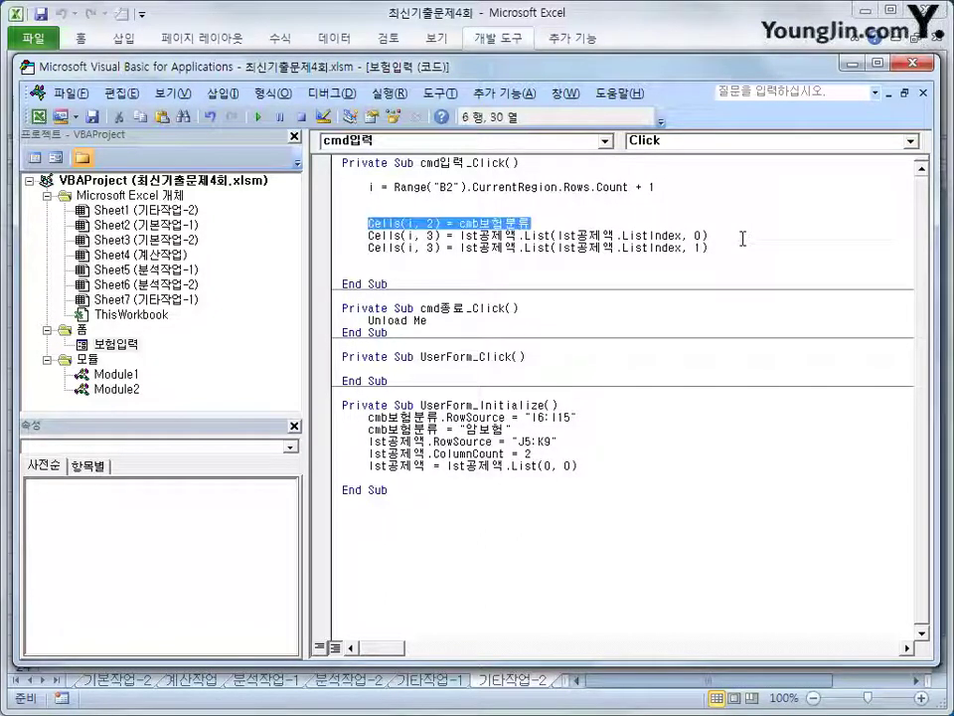
key("ctrl+c")
key("Down")
key("Down")
key("Down")
key("ctrl+v")
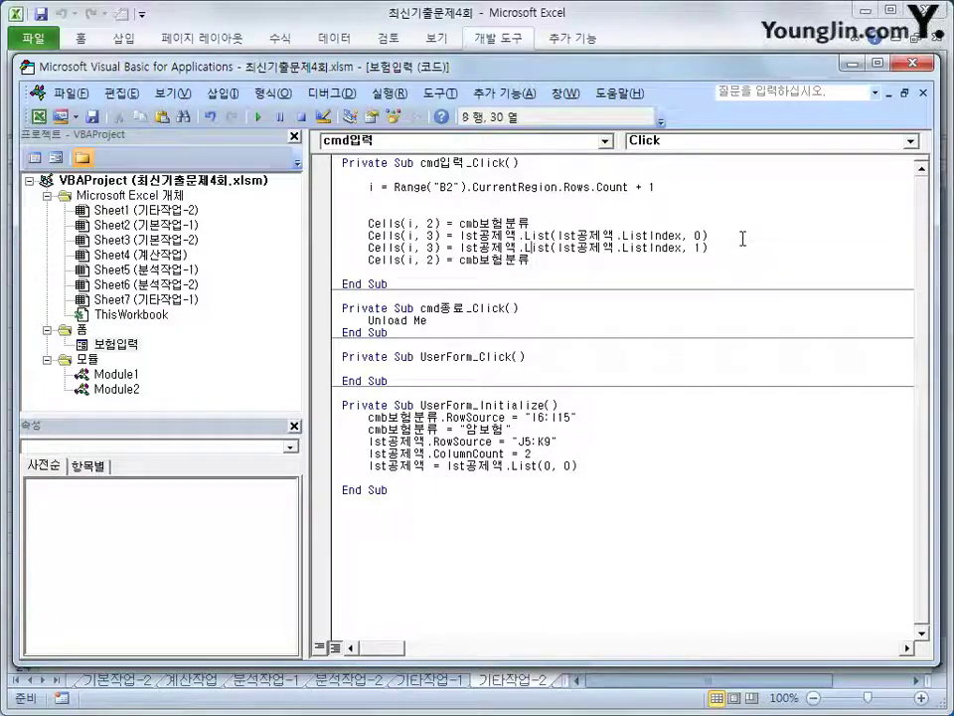
Renumber the target columns of the two copied lines, making the second lst공제액 line Cells(i, 4) and the last line Cells(i, 5)
key("Up")
key("Left")
key("Left")
key("Left")
key("Left")
key("Left")
key("Left")
key("Left")
key("Left")
key("Left")
key("Left")
key("Left")
key("Left")
key("Left")
key("Left")
key("BackSpace")
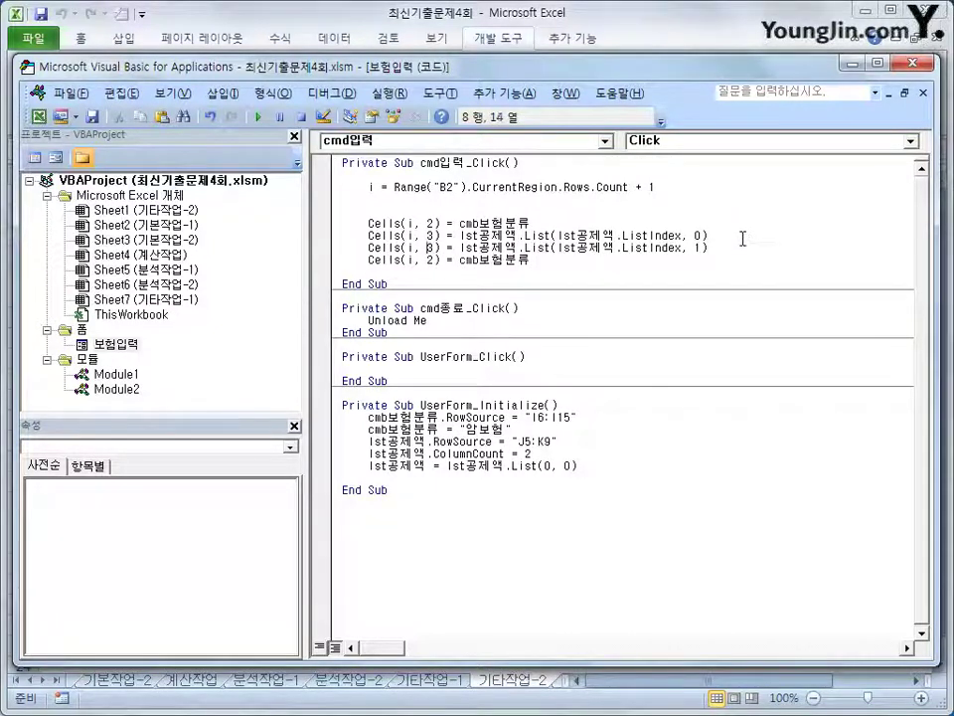
type("4")
key("Down")
key("BackSpace")
type("5")
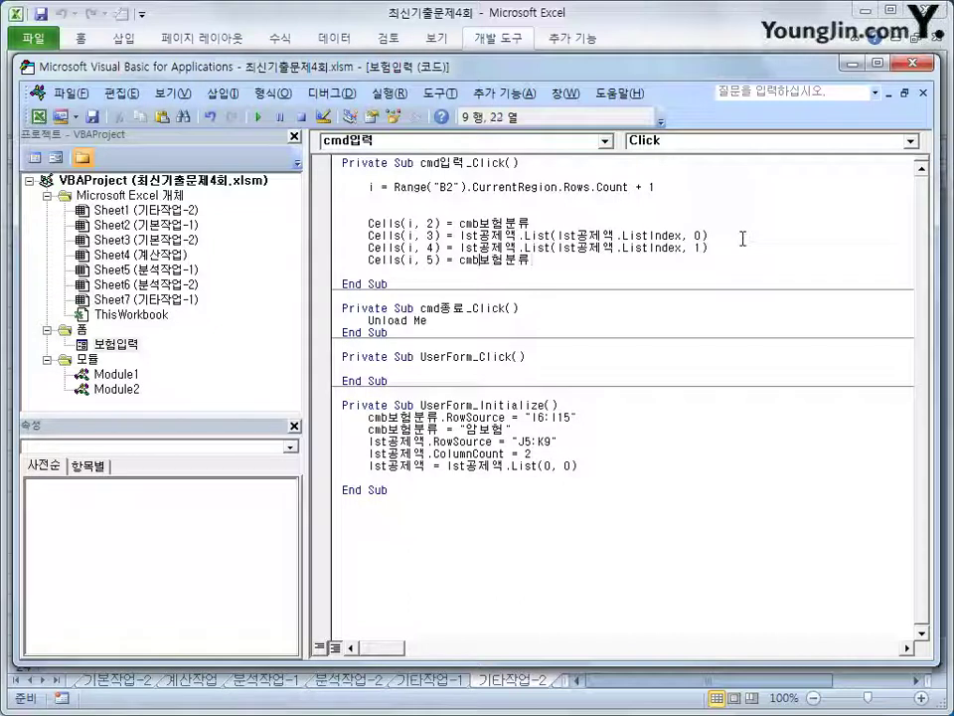
Replace cmb보험분류 in the Cells(i, 5) line with txt병원비.Value
key("shift+End")
type("ㅅ")
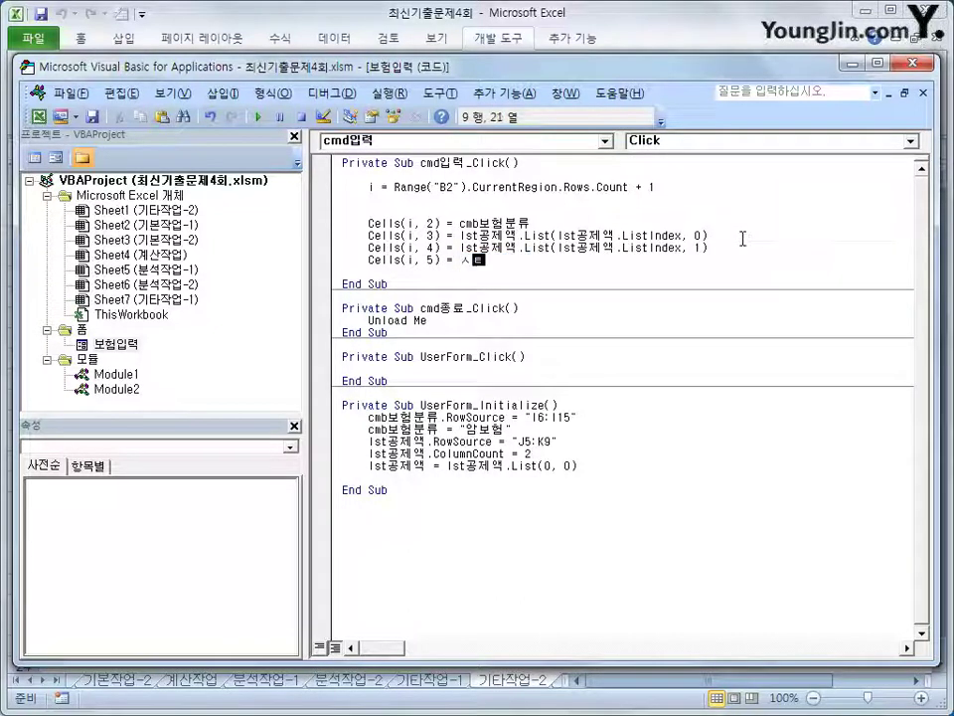
key("BackSpace")
type("txt비")
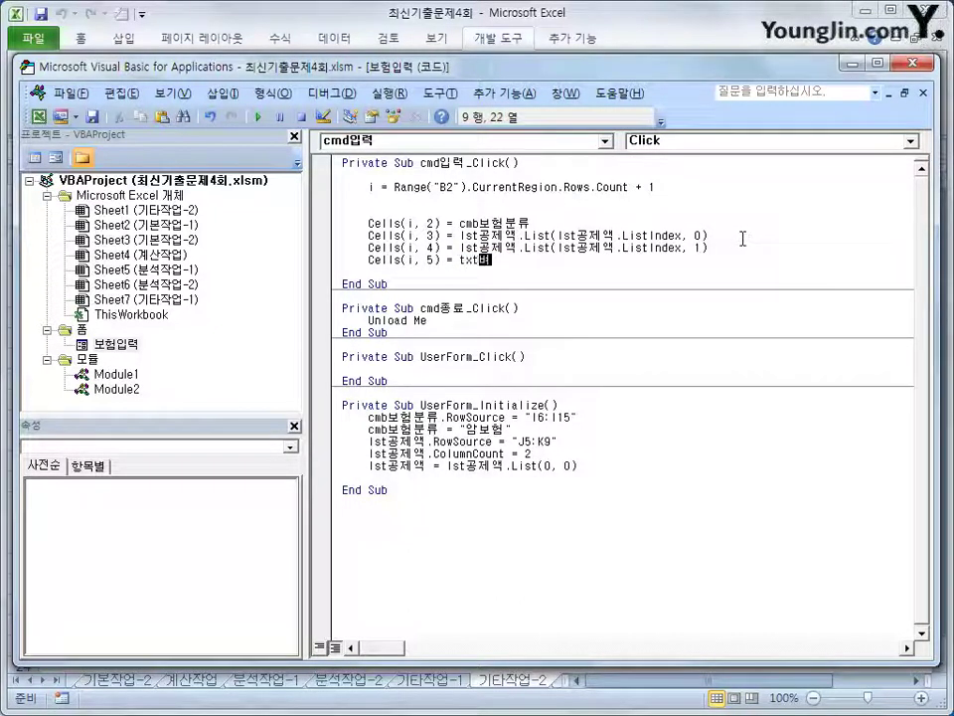
type("험")
key("BackSpace")
key("BackSpace")
key("BackSpace")
type("병원비.v")
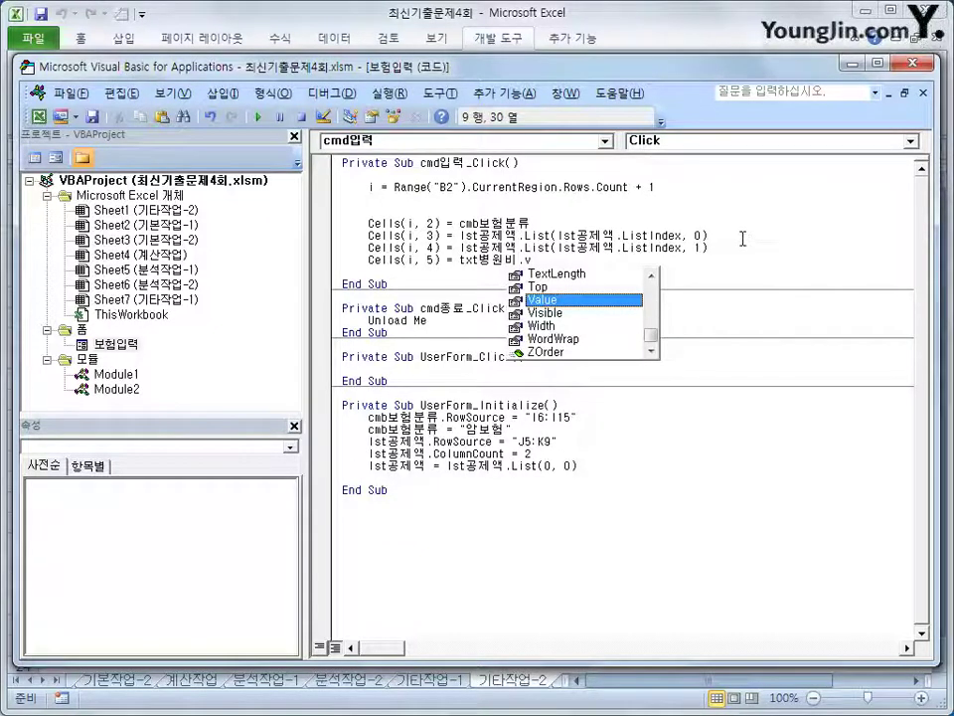
key("Return")
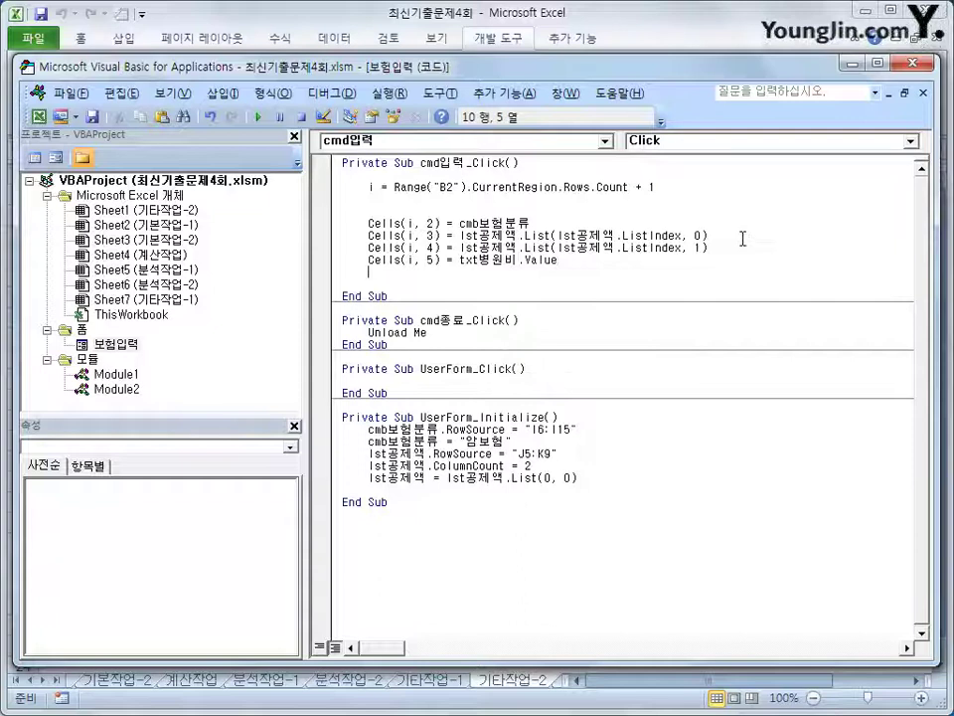
Duplicate the Cells(i, 5) = txt병원비.Value line directly below itself
key("Up")
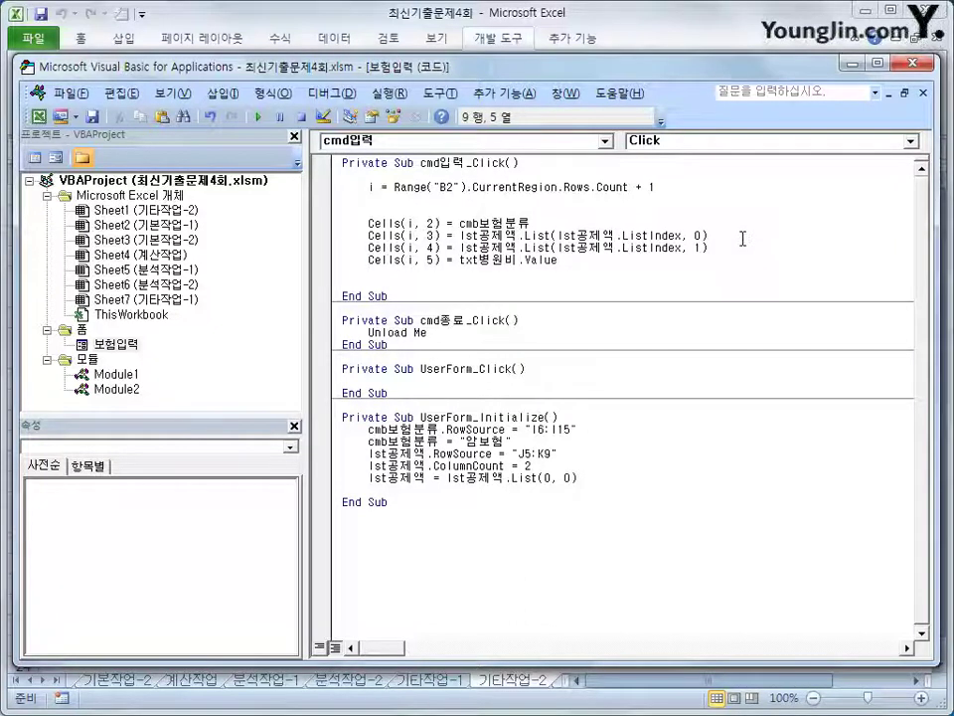
key("shift+End")
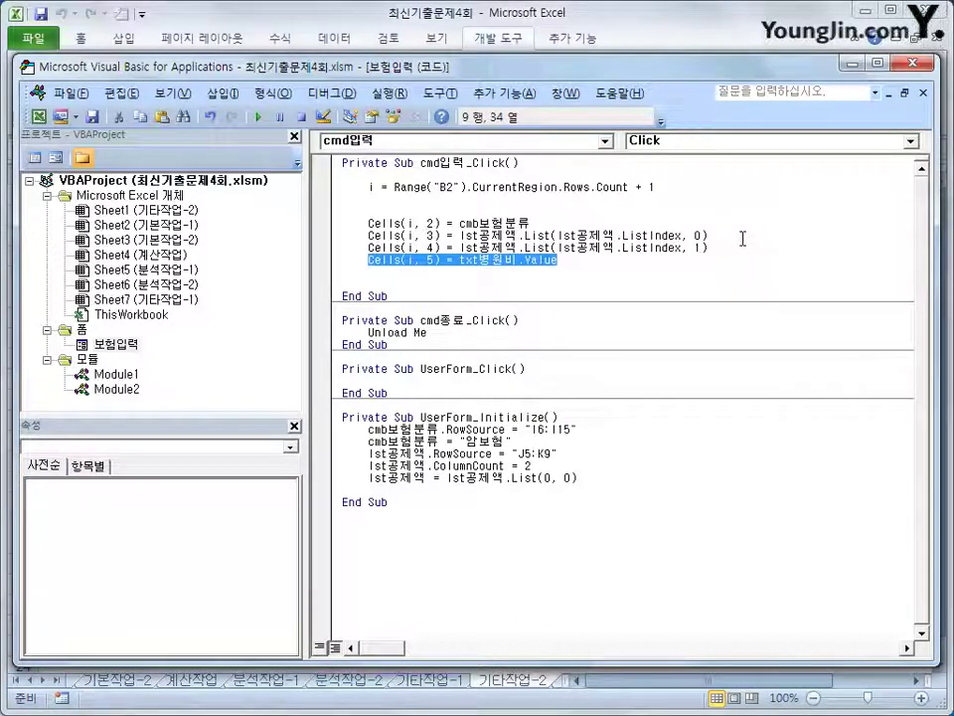
key("ctrl+c")
key("End")
key("Return")
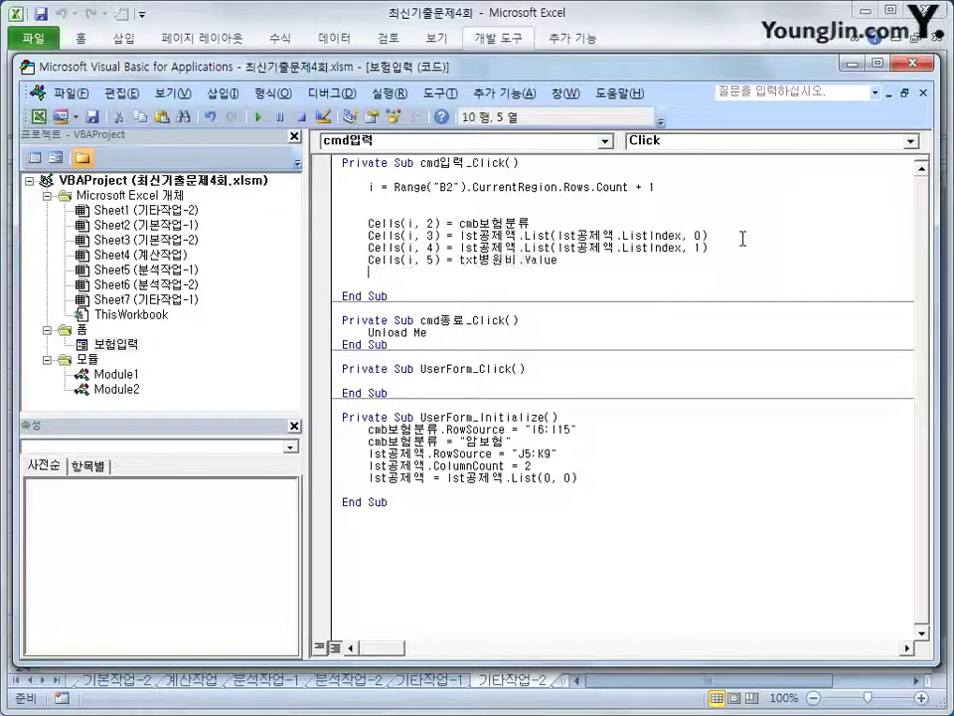
key("ctrl+v")
Change the duplicated txt병원비.Value line's target to Cells(i, 6)
key("Left")
key("Left")
key("Left")
key("Left")
key("Left")
key("Left")
key("Left")
key("Left")
key("Left")
key("Left")
key("Left")
key("Left")
key("Left")
key("Left")
key("Left")
key("Left")
key("Left")
key("Left")
key("Left")
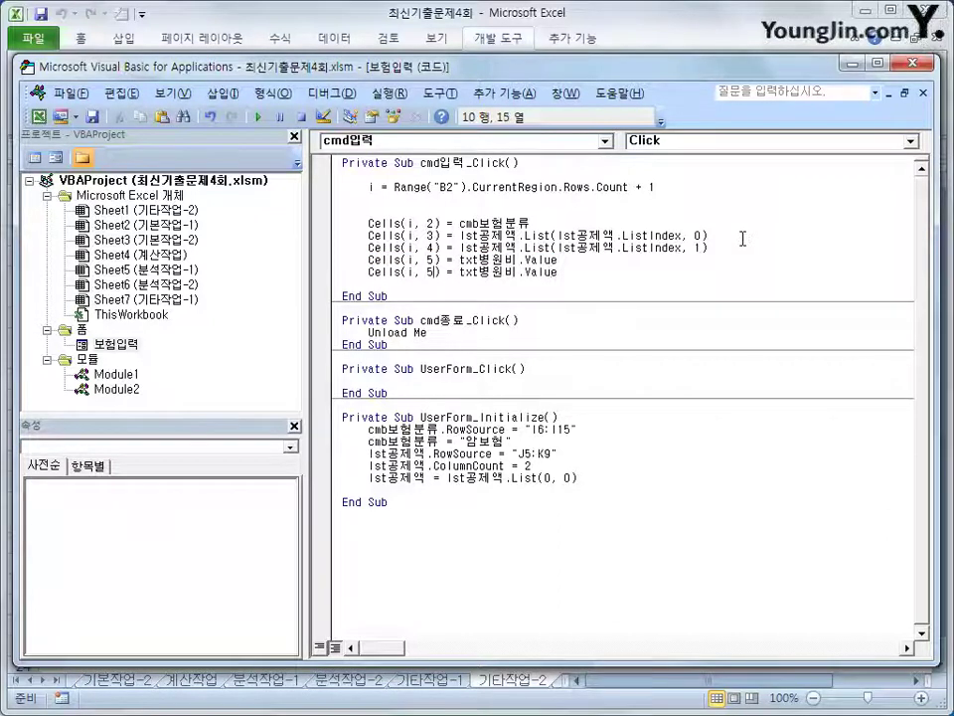
key("Delete")
type("6")
Above the Cells(i, 6) line, insert the condition If Cells(i, 5) - Cells(i, 4) < 0 Then, set off by a blank line
key("Up")
key("End")
key("Return")
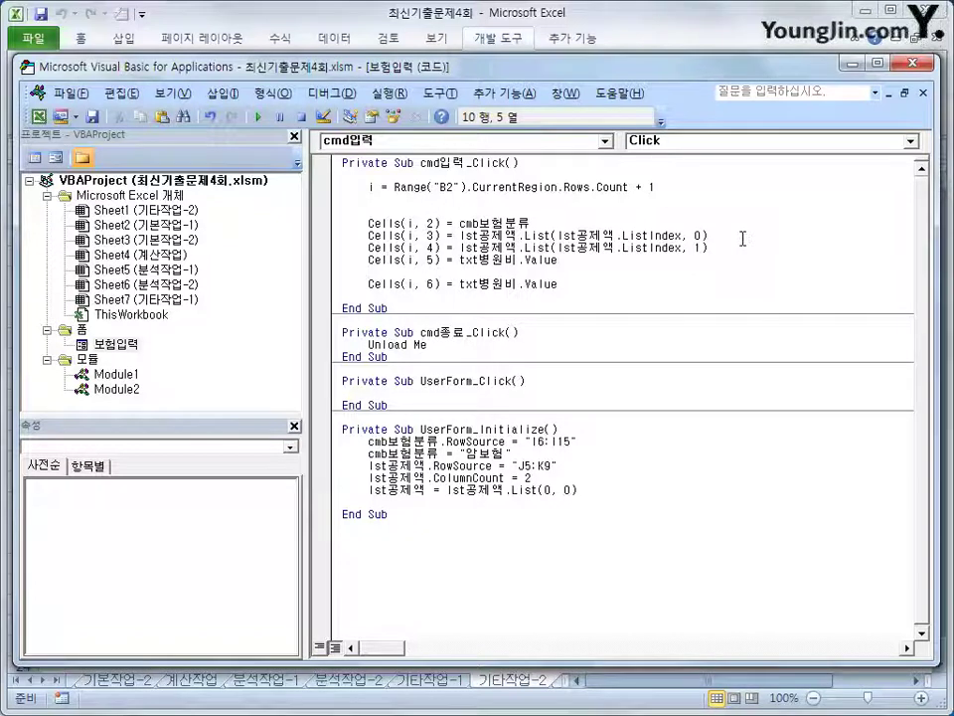
key("Return")
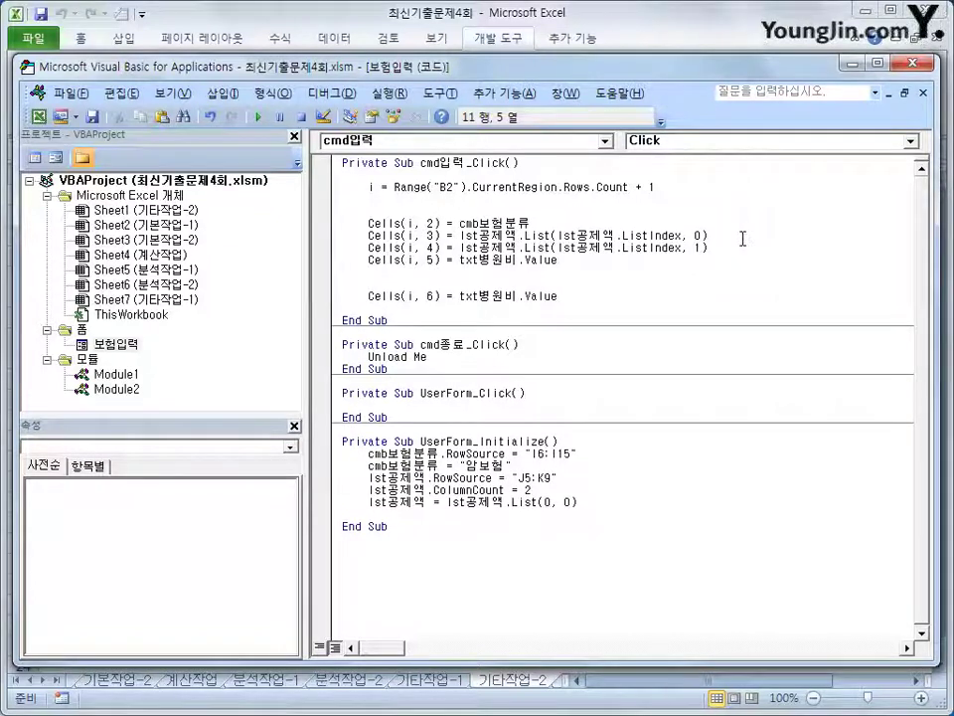
type("if")
type("ce")
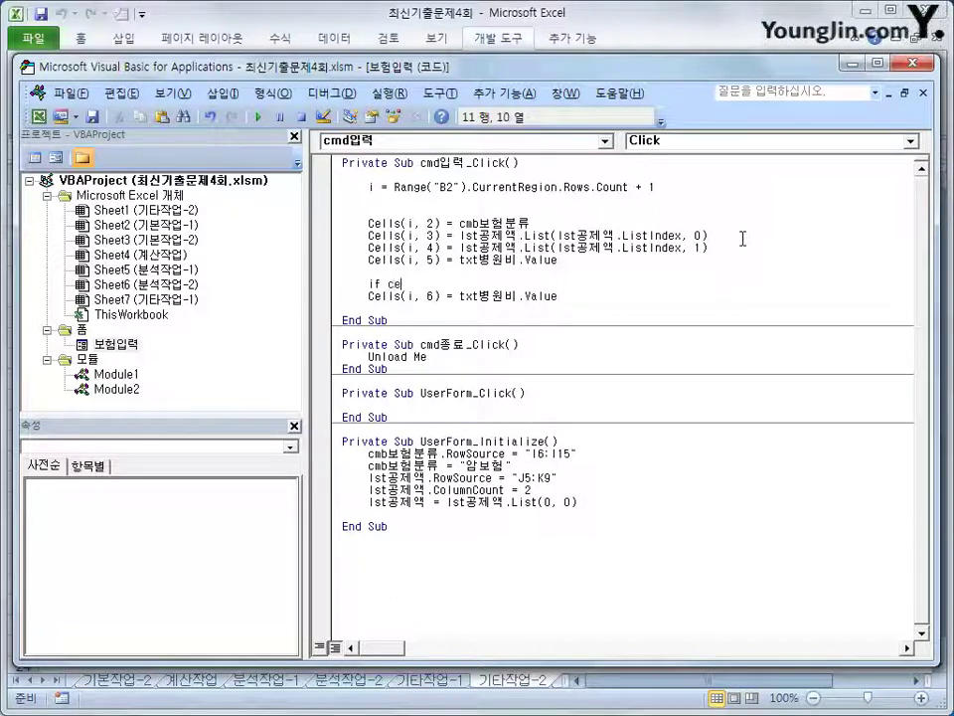
type("lls(i")
type(",5)")
type(" =")
type(" cells(i,")
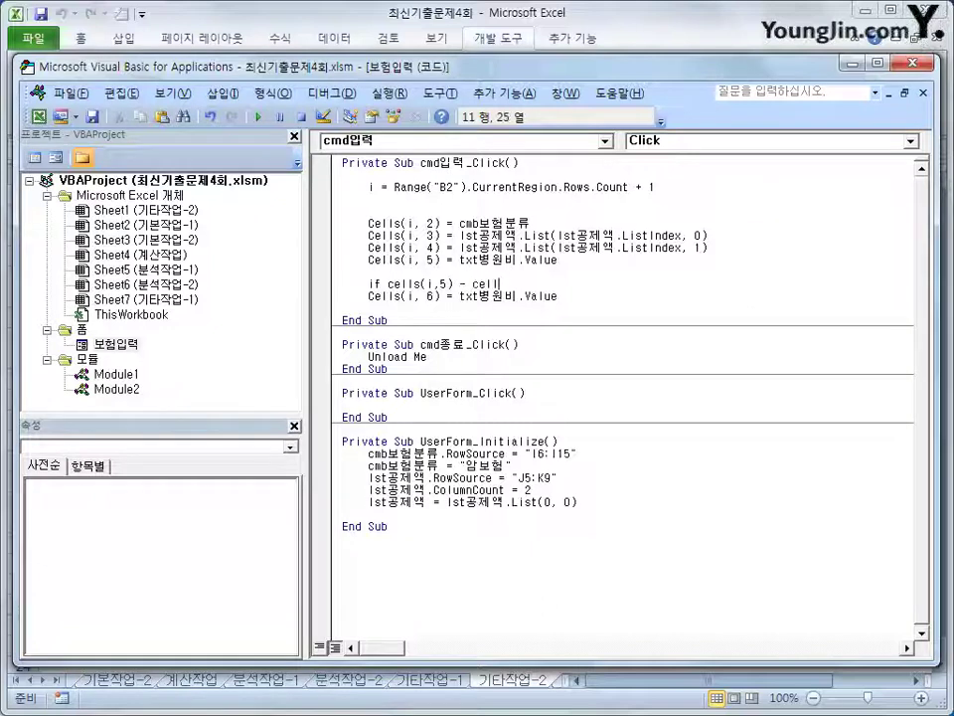
type("4)")
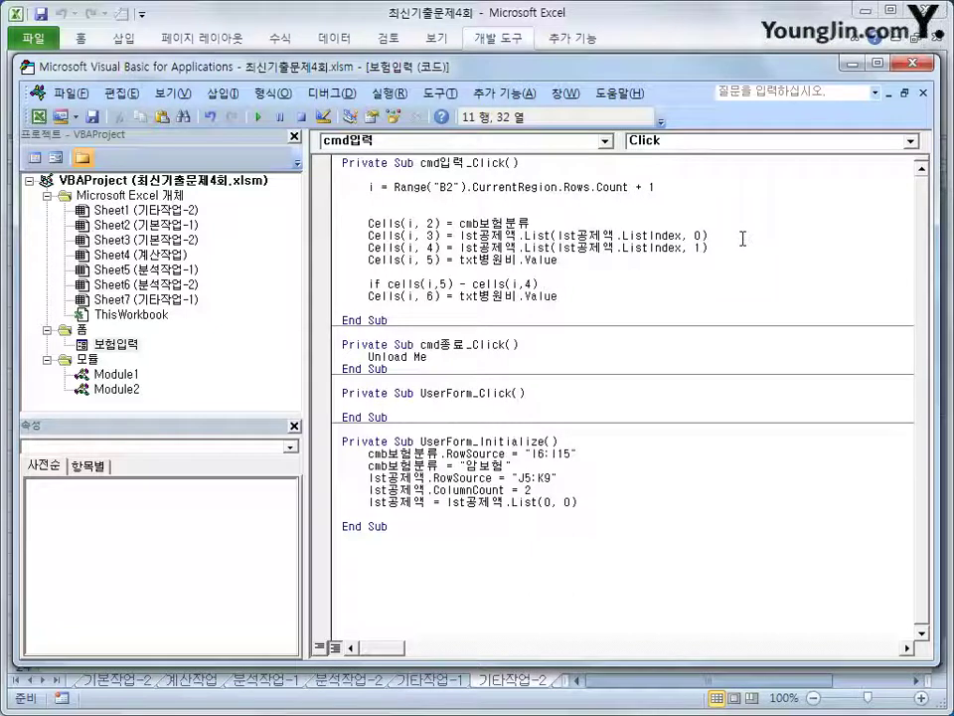
type(" <0 then")
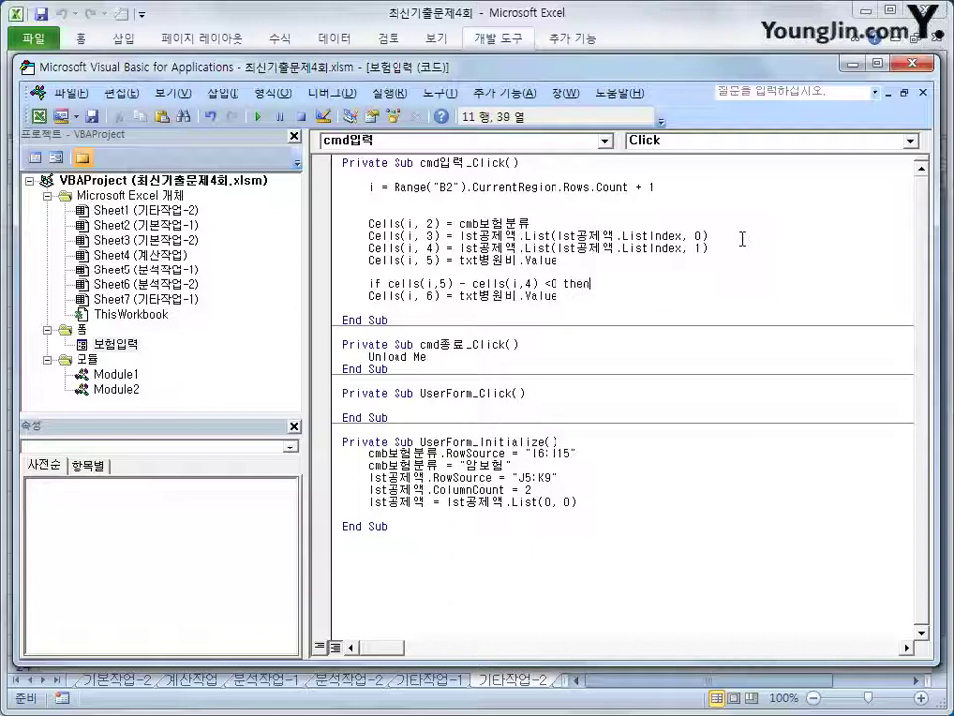
Indent the Cells(i, 6) line under the If condition and make it assign 0 instead of txt병원비.Value
key("Down")
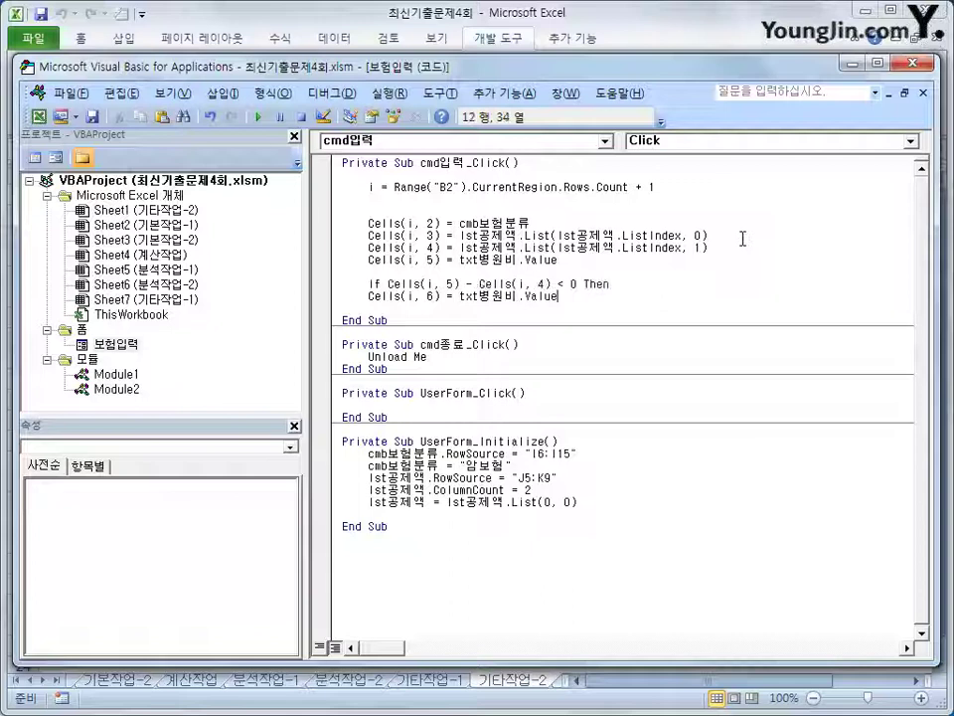
key("Home")
key("Tab")
key("End")
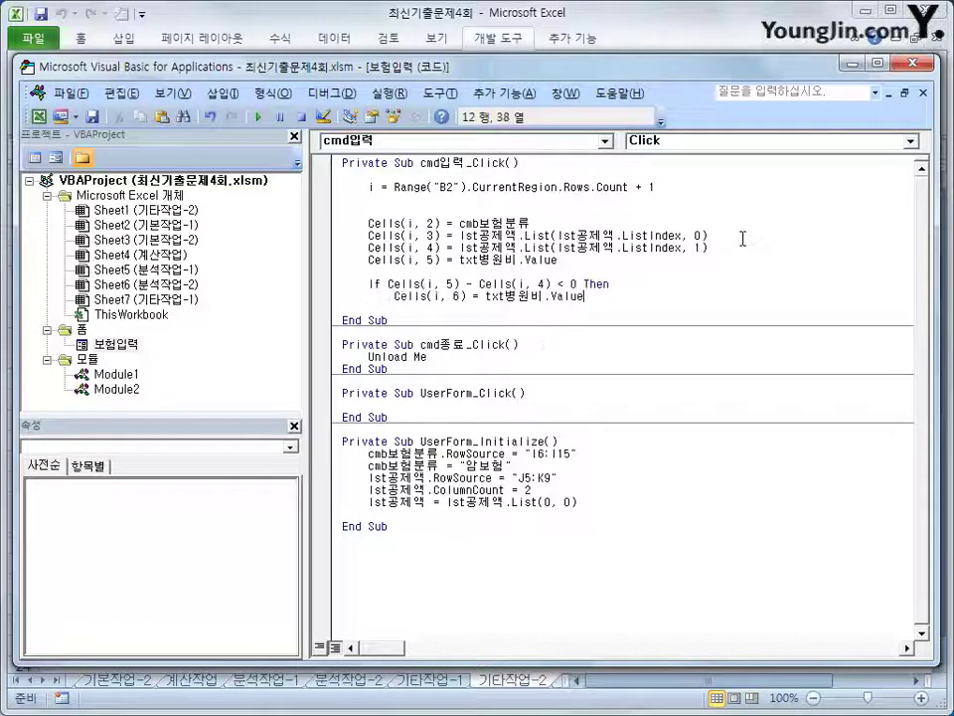
key("Left")
key("Left")
key("Left")
key("Left")
key("Left")
key("Left")
key("Left")
key("Left")
key("Left")
key("Left")
key("shift+End")
type("0")
key("Return")
Add an Else line below the Cells(i, 6) = 0 statement, aligned with the If
key("BackSpace")
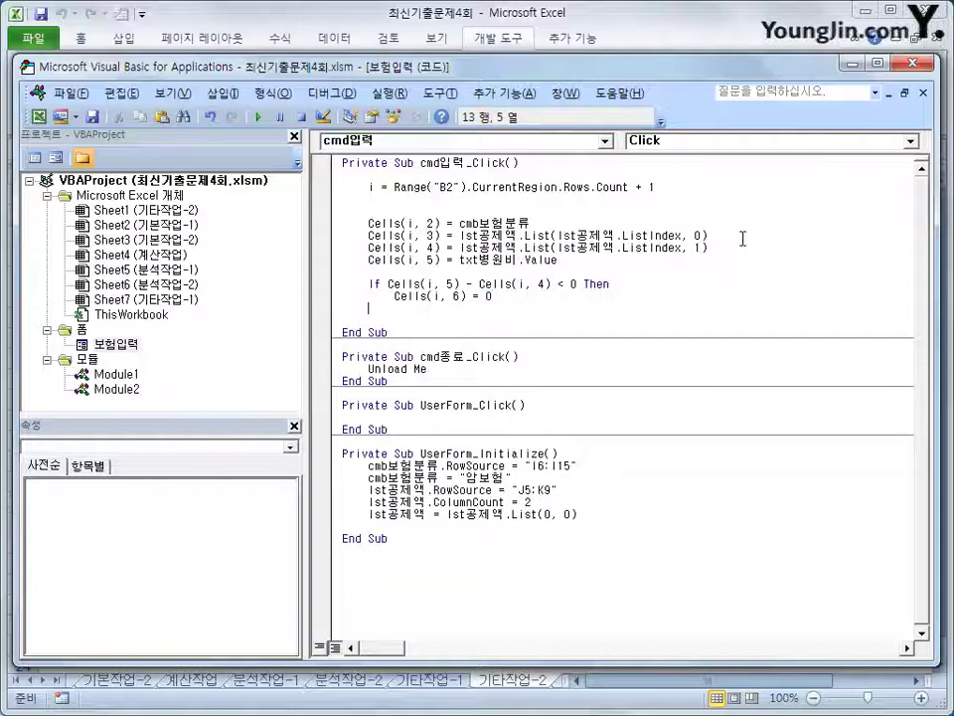
type("ㄷ")
key("BackSpace")
type("else")
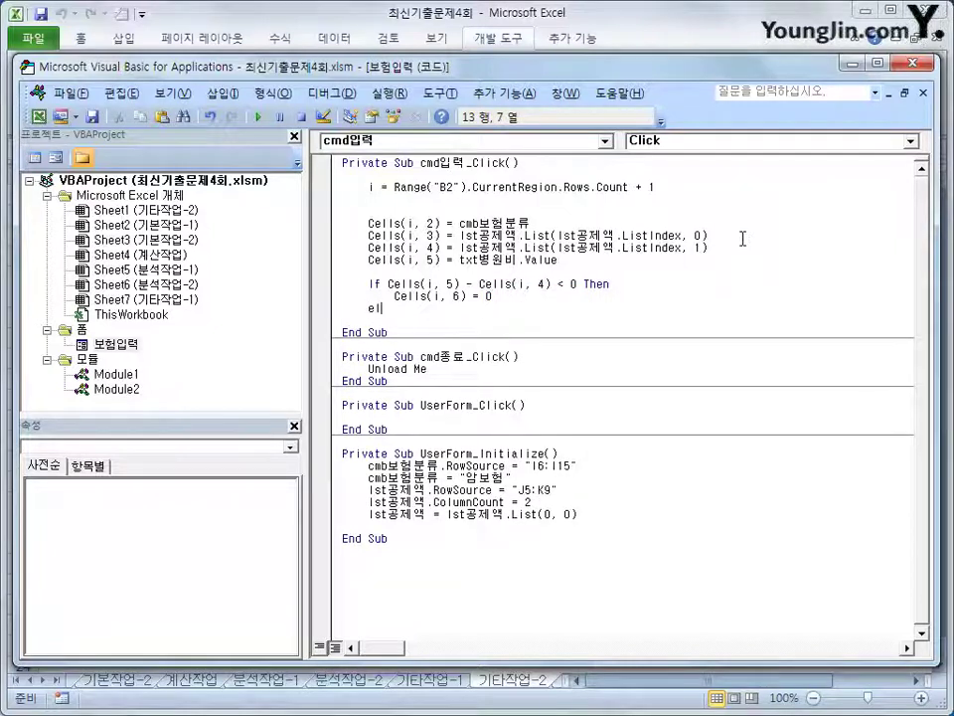
key("Return")
Duplicate the Cells(i, 6) = 0 statement onto an indented line under Else
key("Up")
key("Up")
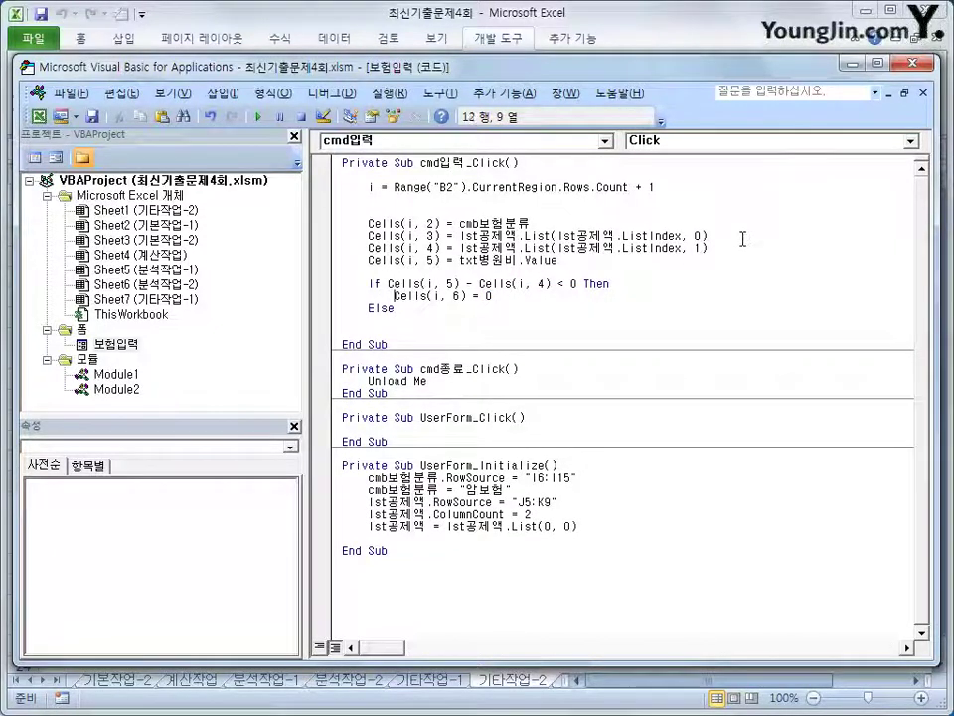
key("shift+End")
key("Down")
key("Return")
key("ctrl+v")
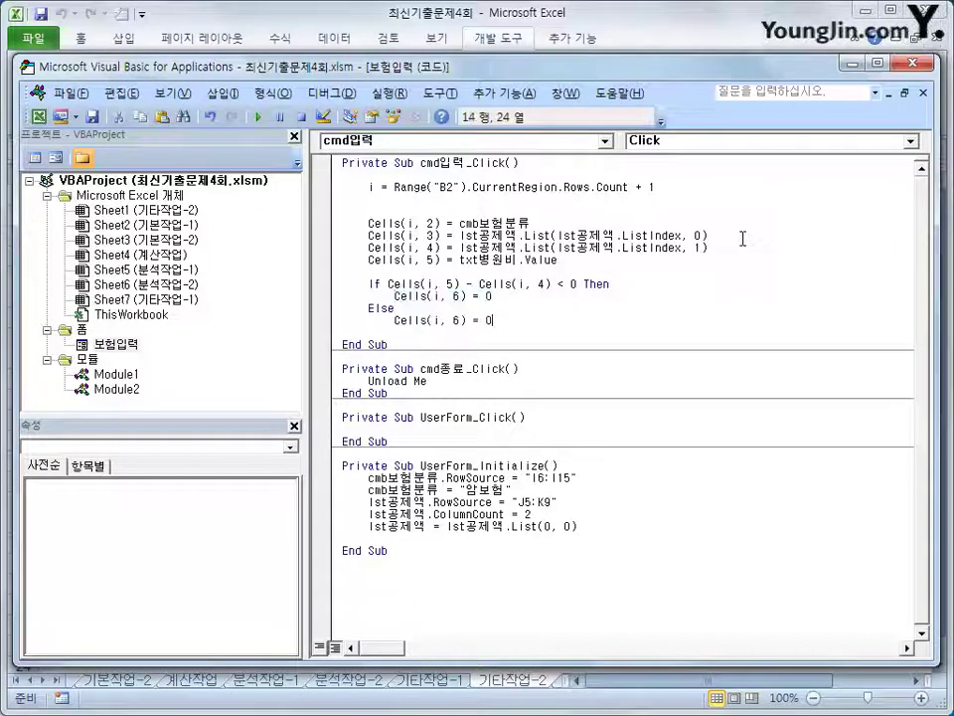
Replace the 0 in the Else branch's Cells(i, 6) assignment with Cells(i, 5) - Cells(i, 4), copied from the If condition
key("Left")
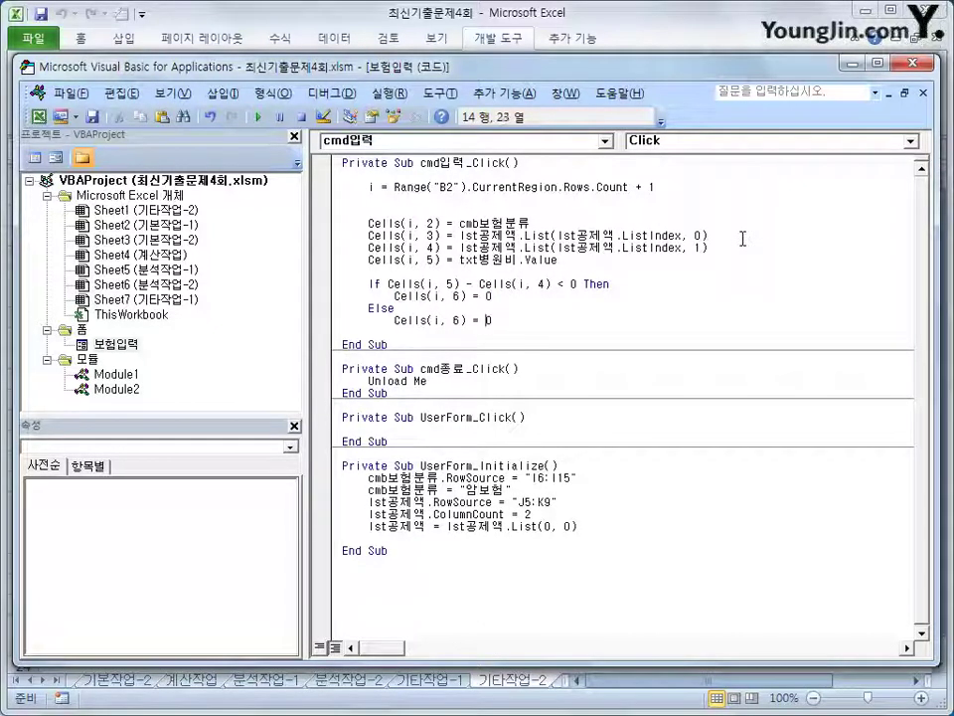
left_click(744, 242)
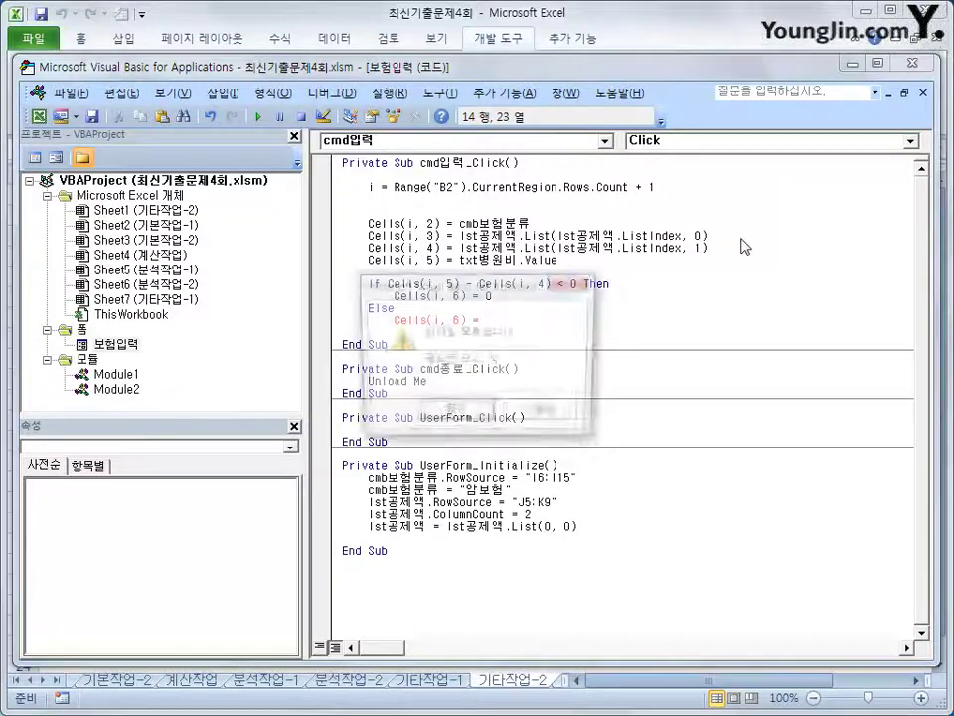
key("Return")
key("Up")
key("Up")
key("Up")
key("Left")
key("Left")
key("Left")
key("Left")
key("Left")
key("Left")
key("Left")
key("Left")
key("Left")
key("Left")
key("Left")
key("Left")
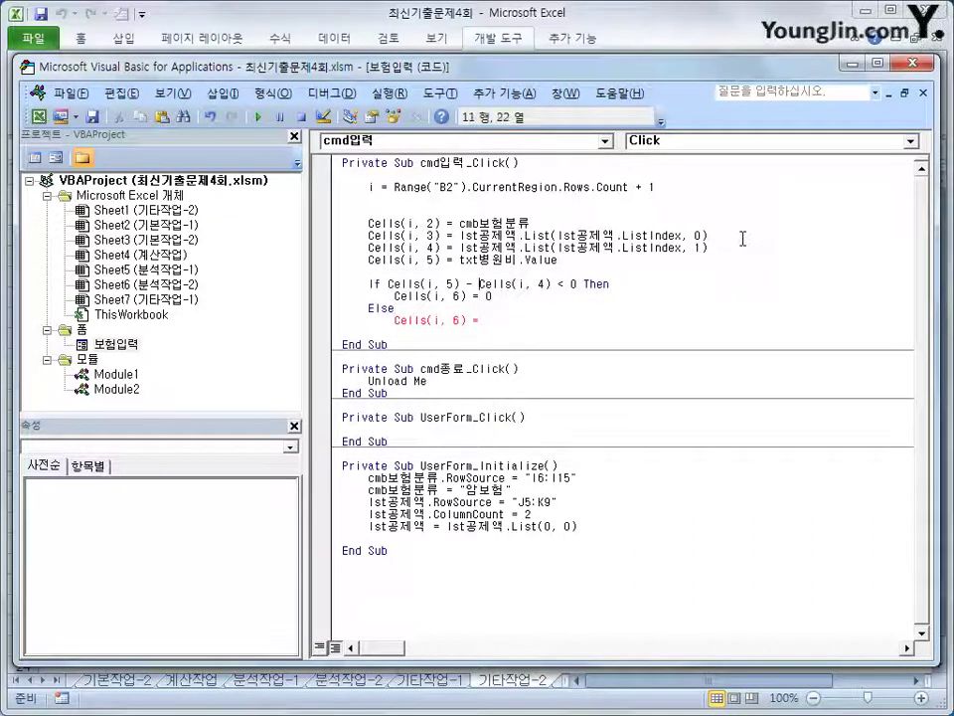
key("Left")
key("Left")
key("Left")
key("shift+Right")
key("shift+Right")
key("shift+Right")
key("shift+Right")
key("shift+Right")
key("shift+Right")
key("shift+Right")
key("shift+Right")
key("shift+Right")
key("shift+Right")
key("shift+Right")
key("shift+Right")
key("shift+Right")
key("shift+Right")
key("shift+Right")
key("shift+Right")
key("shift+Right")
key("shift+Right")
key("shift+Right")
key("shift+Right")
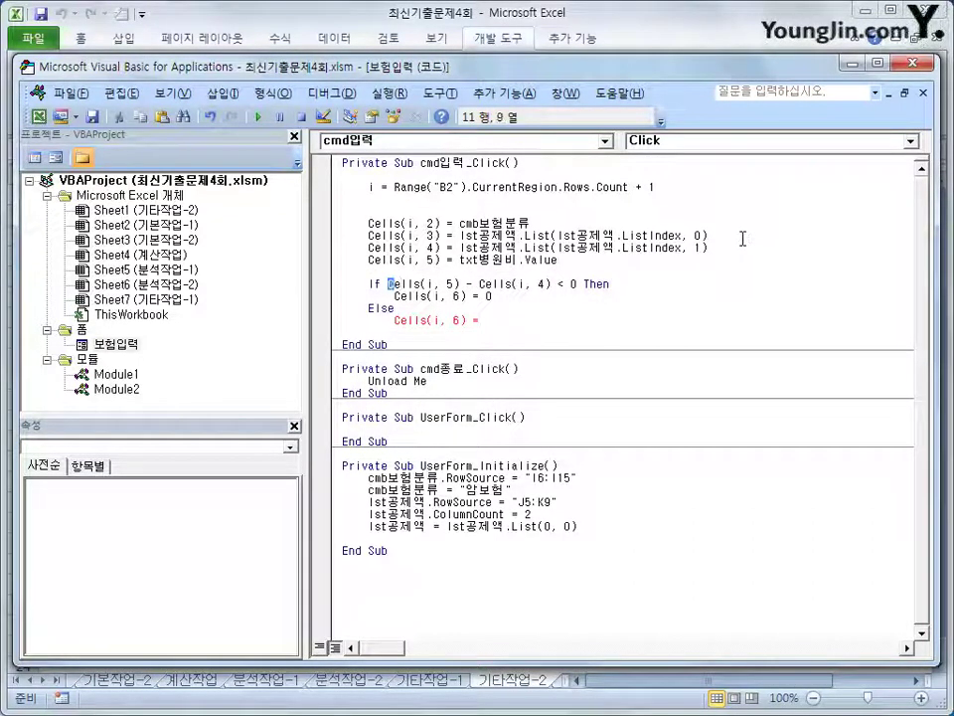
key("shift+Right")
key("shift+Right")
key("shift+Right")
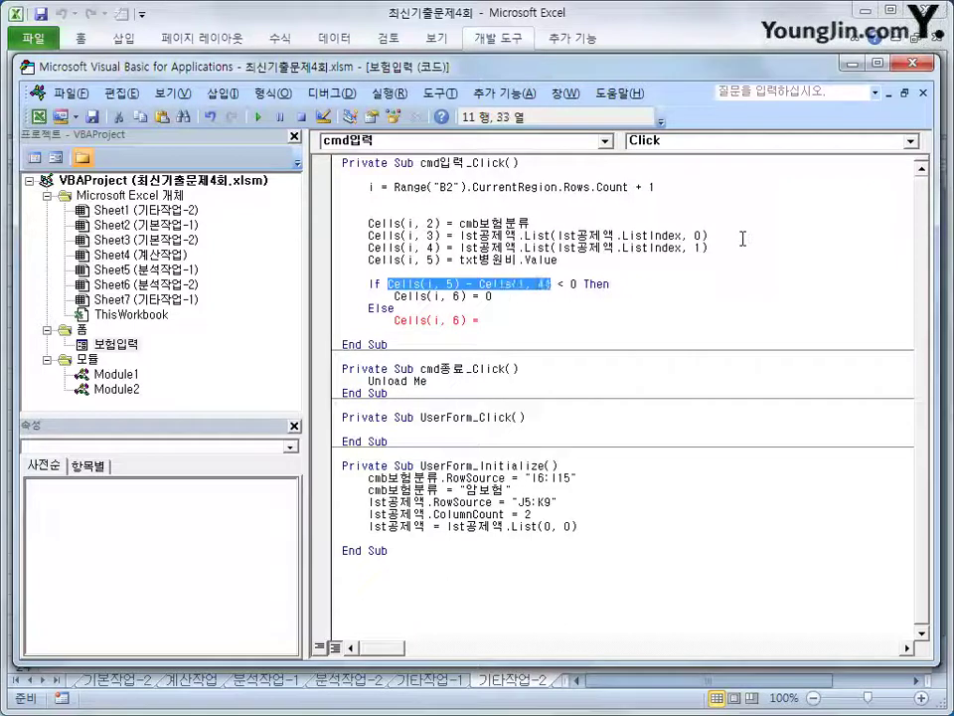
key("ctrl+c")
key("Down")
key("Down")
key("Down")
key("End")
key("ctrl+v")
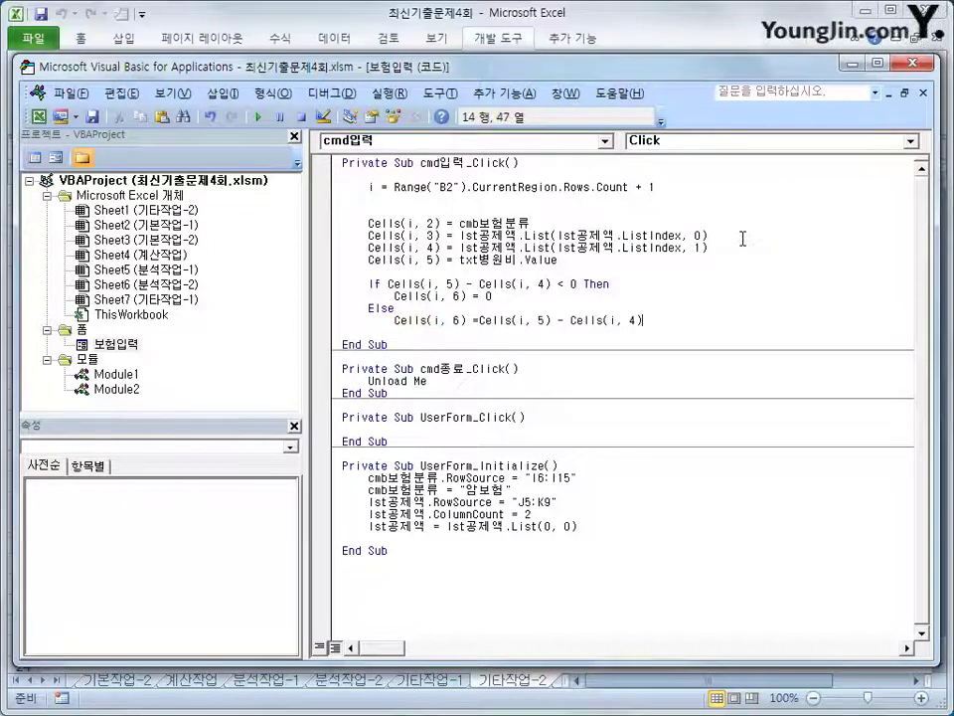
Close the conditional block with End If and add a blank line below it
key("Return")
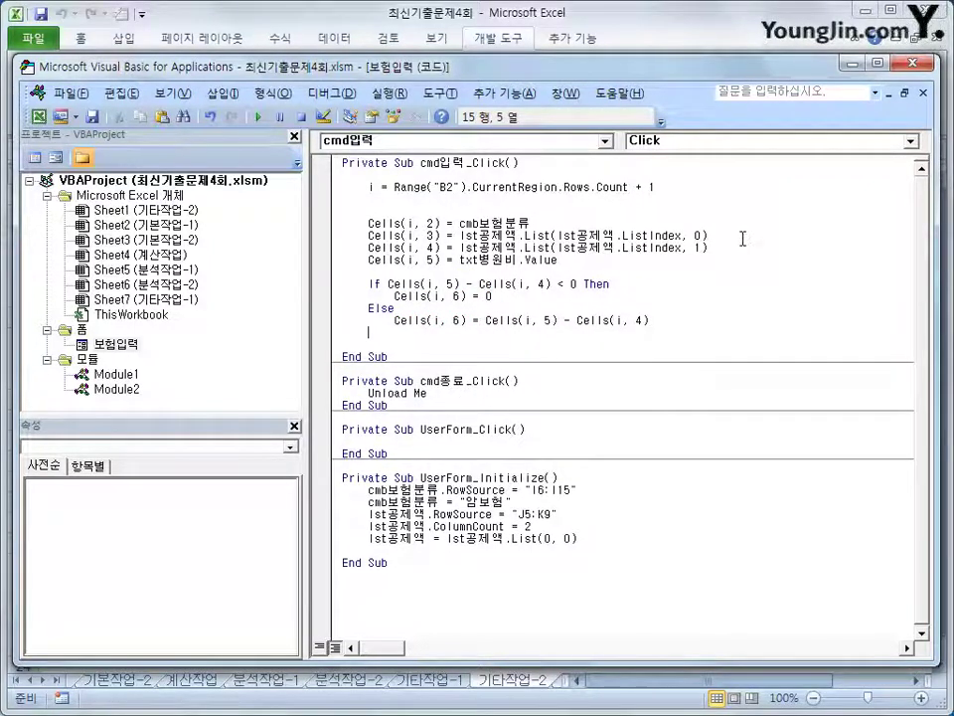
type("end If")
key("Return")
key("Return")
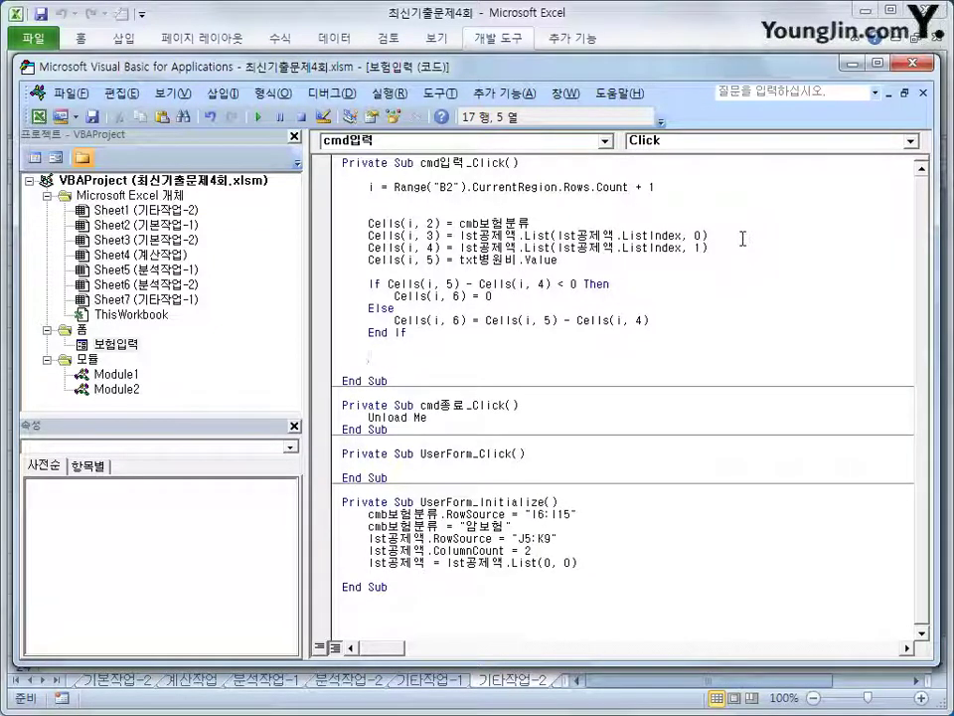
type("Cells(i, 5) - Cells(i, 4")
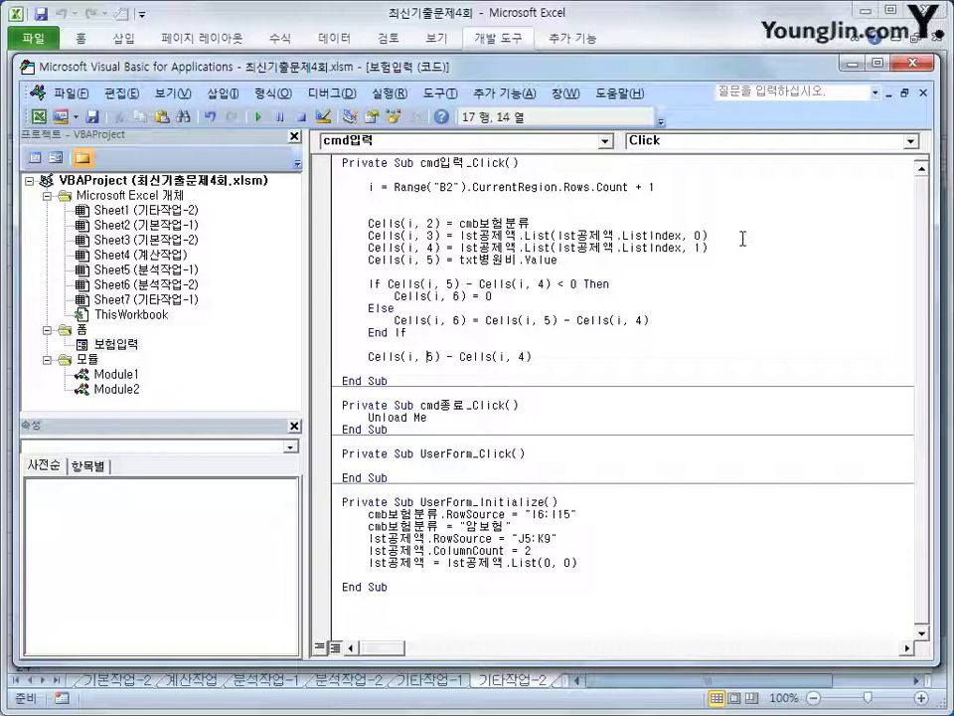
key("Home")
key("shift+End")
key("Delete")
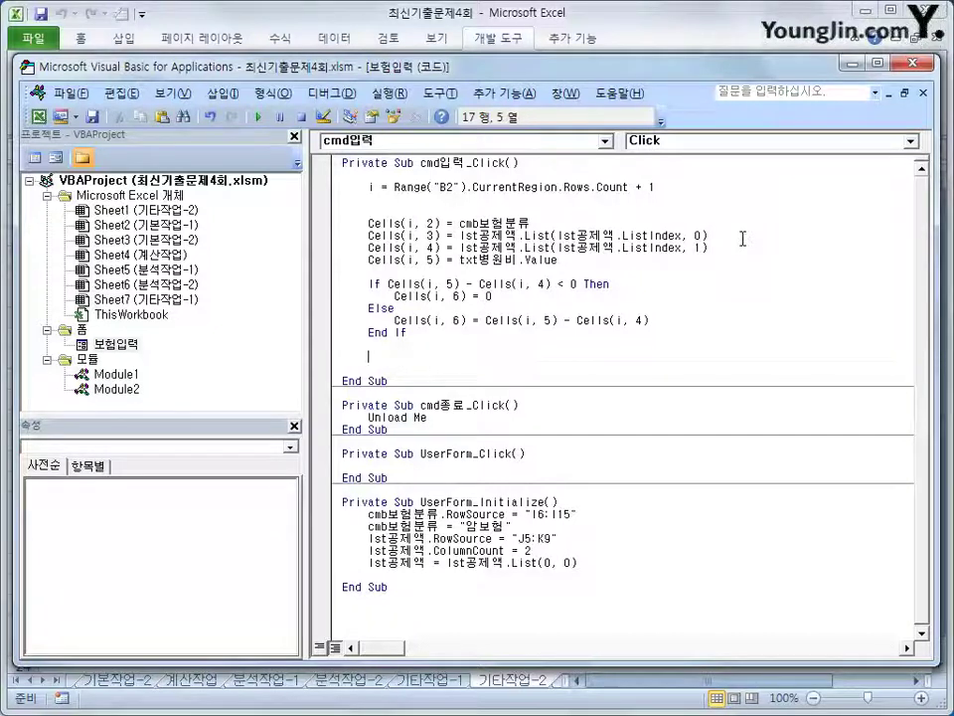
Copy the Cells(i, 6) = 0 statement to the line two rows below End If
key("Up")
key("Up")
key("Up")
key("Up")
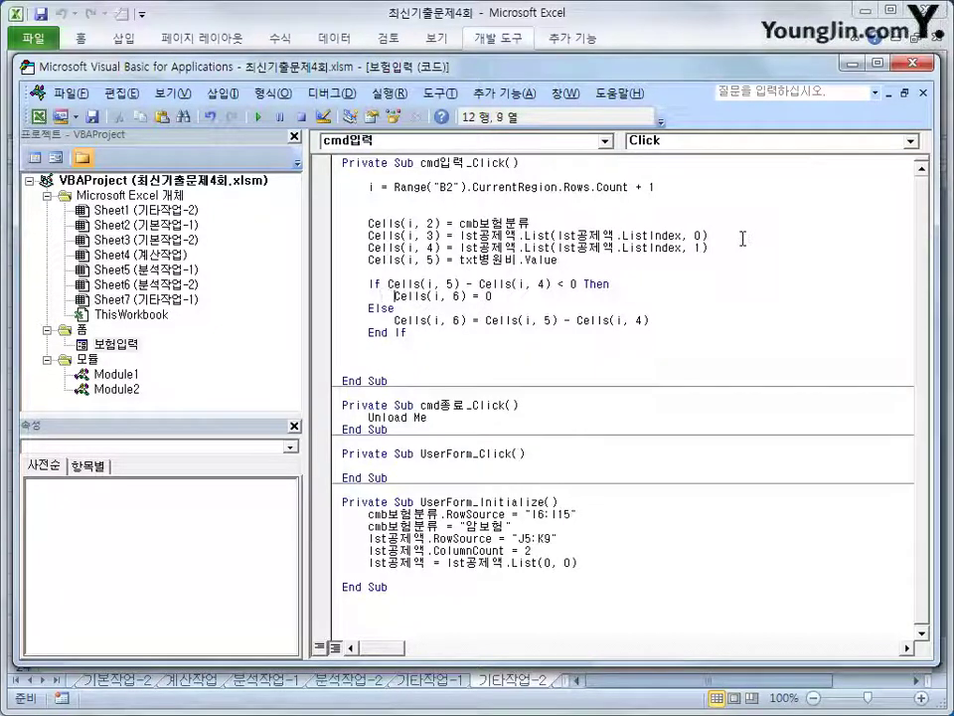
key("Home")
key("shift+End")
key("ctrl+c")
key("Down")
key("Down")
key("Down")
key("Down")
key("Down")
key("ctrl+v")
key("Left")
key("Left")
key("Left")
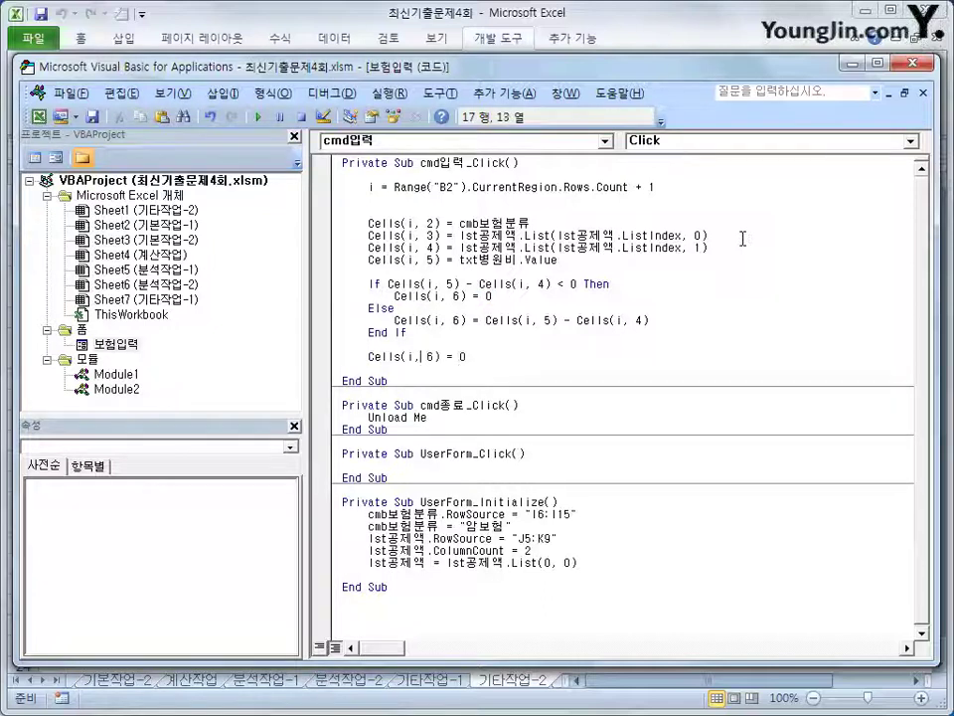
Change the copied statement below End If to Cells(i, 7) = Date
key("Delete")
type("7")
key("End")
type("ㅇ")
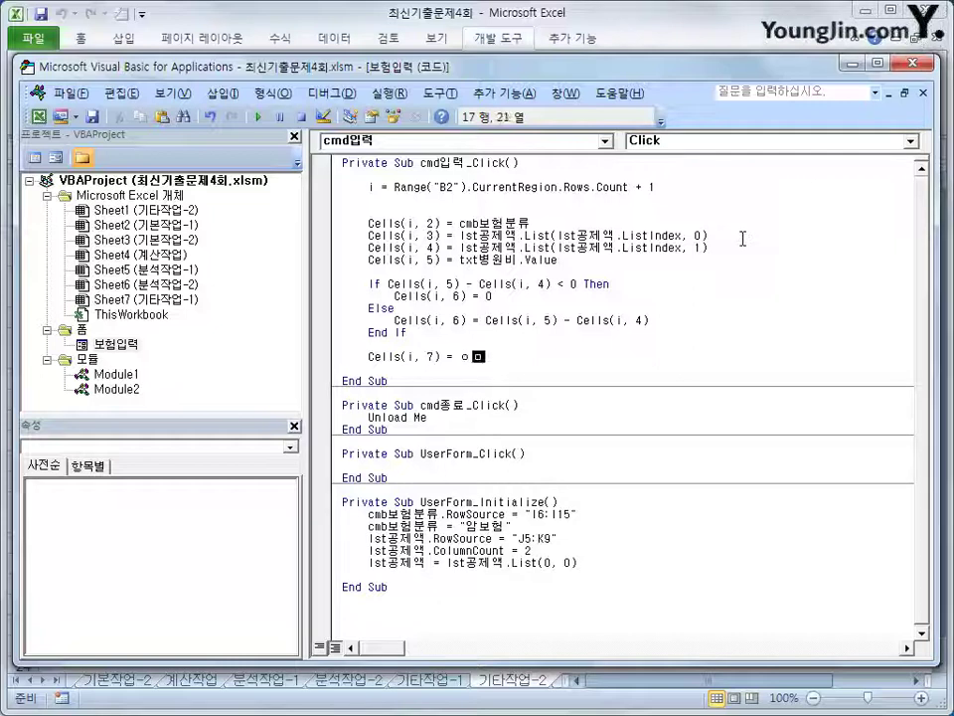
key("BackSpace")
type("date")
key("Up")
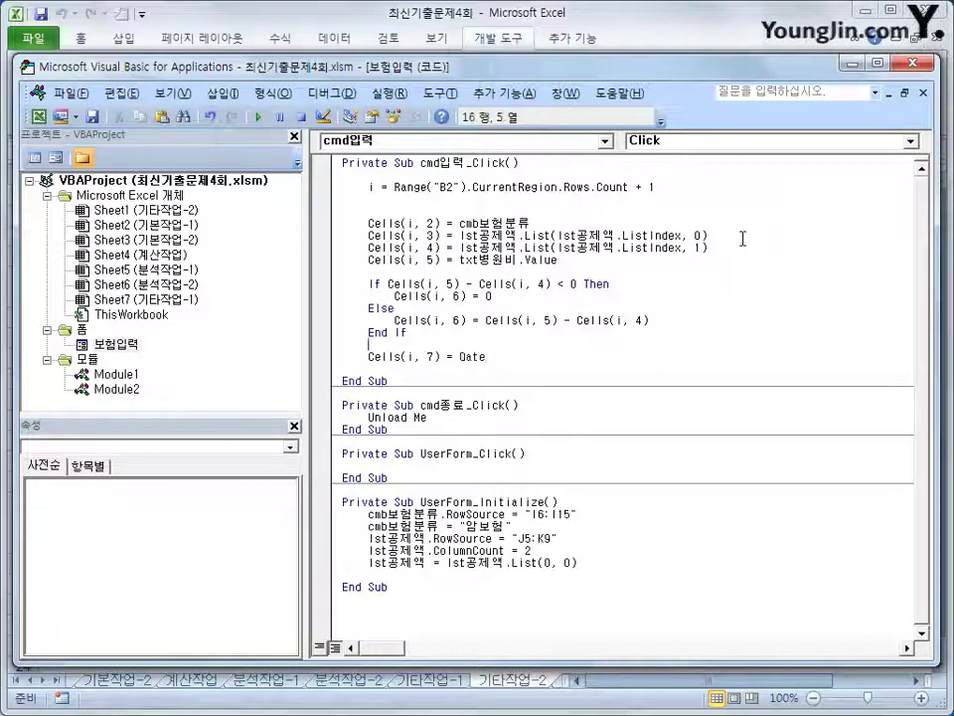
Review the column numbers in the Cells assignments of the cmd입력_Click procedure
key("Up")
key("Up")
key("Up")
key("Up")
key("End")
key("Left")
left_click(374, 222)
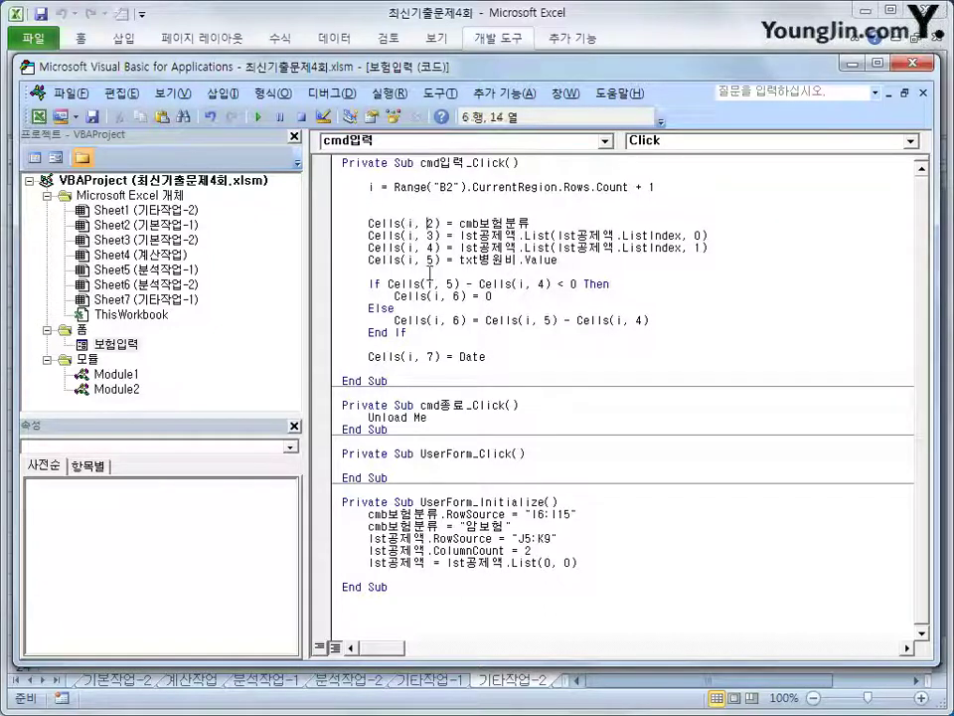
left_click(431, 236)
key("Down")
key("Down")
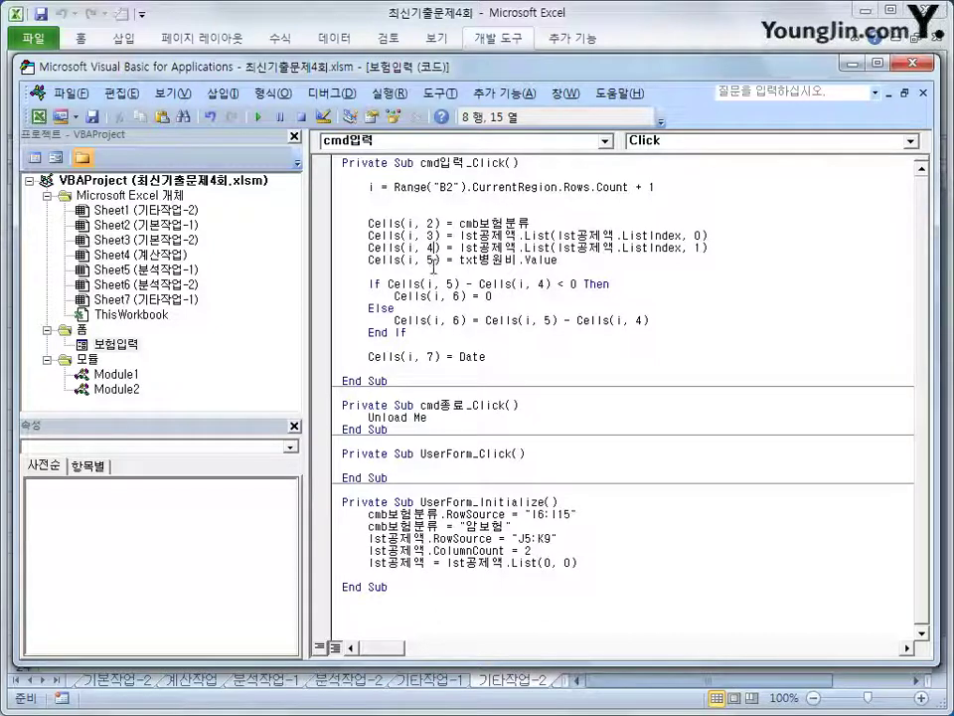
left_click(460, 296)
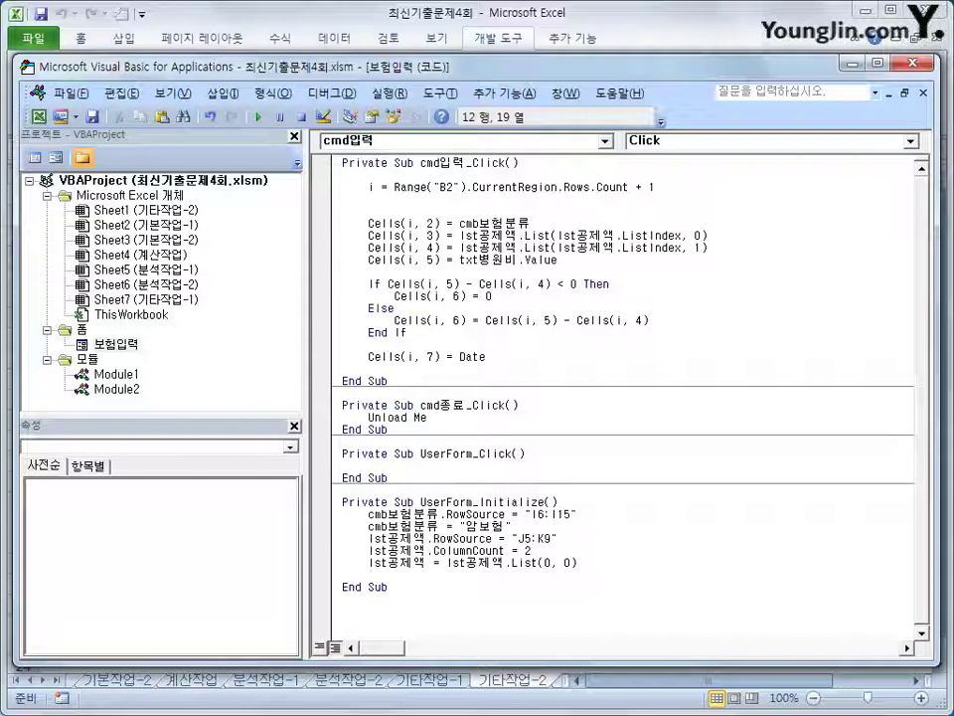
Return from the code editor to the 기타작업-2 worksheet and open the 보험입력 form
left_click(924, 63)
left_click(520, 416)
left_click(875, 224)
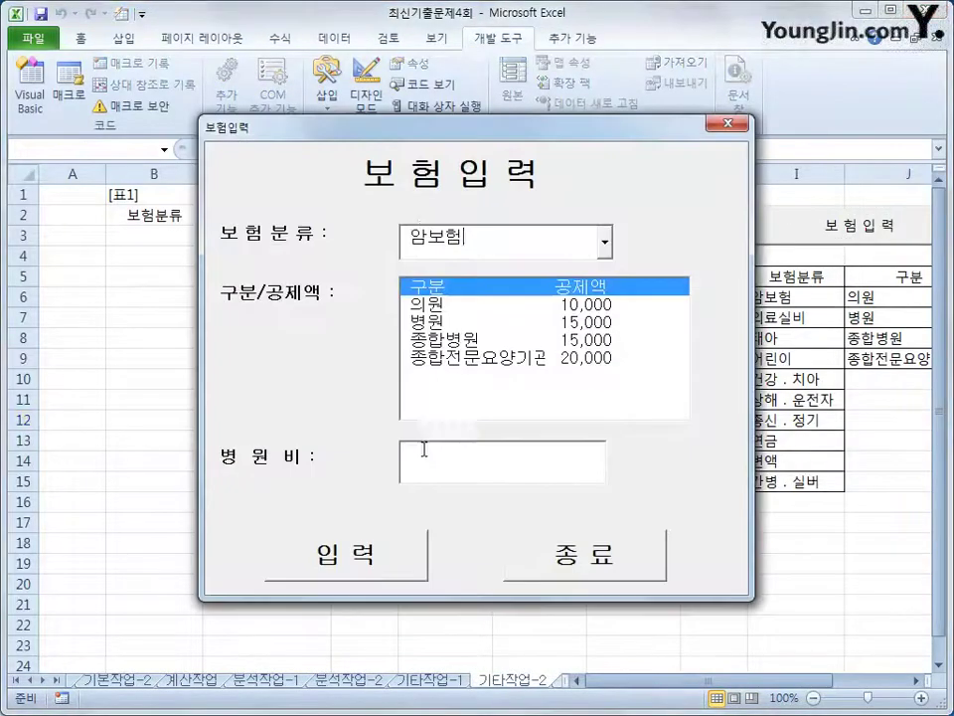
Fill in the form with 보험분류 어린이, 구분 종합병원 and 병원비 150000
left_click(605, 240)
left_click(558, 326)
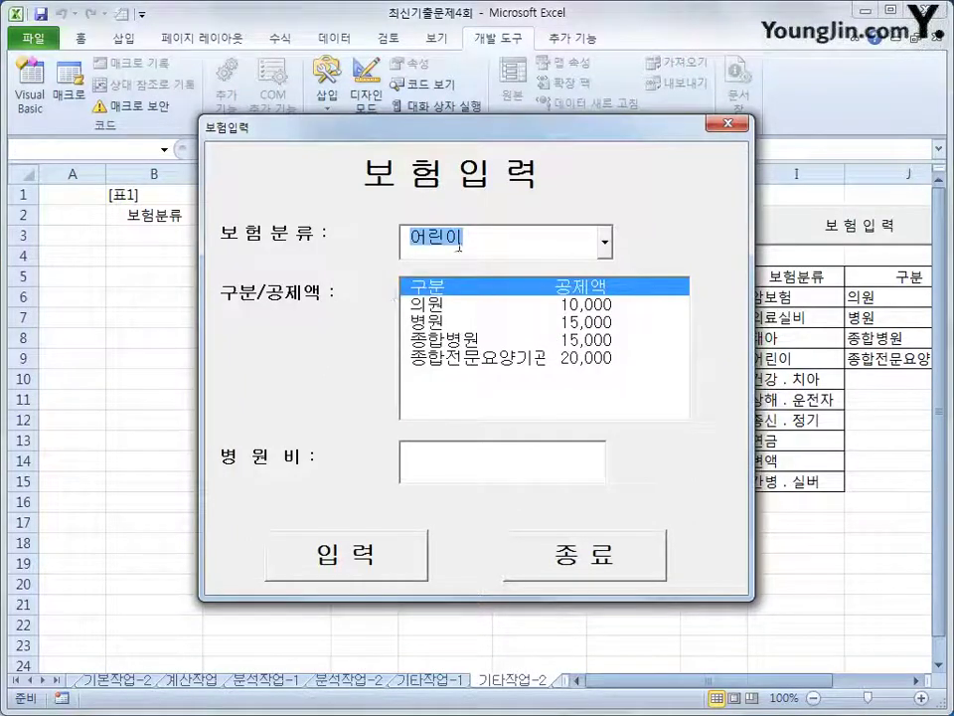
left_click(454, 342)
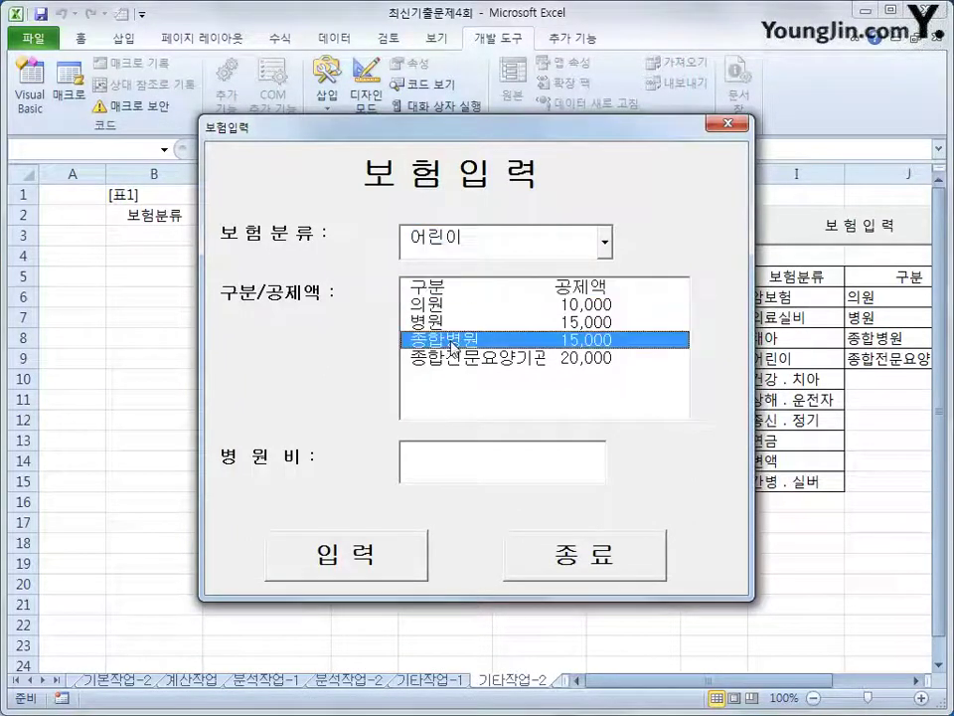
left_click(444, 458)
type("150000")
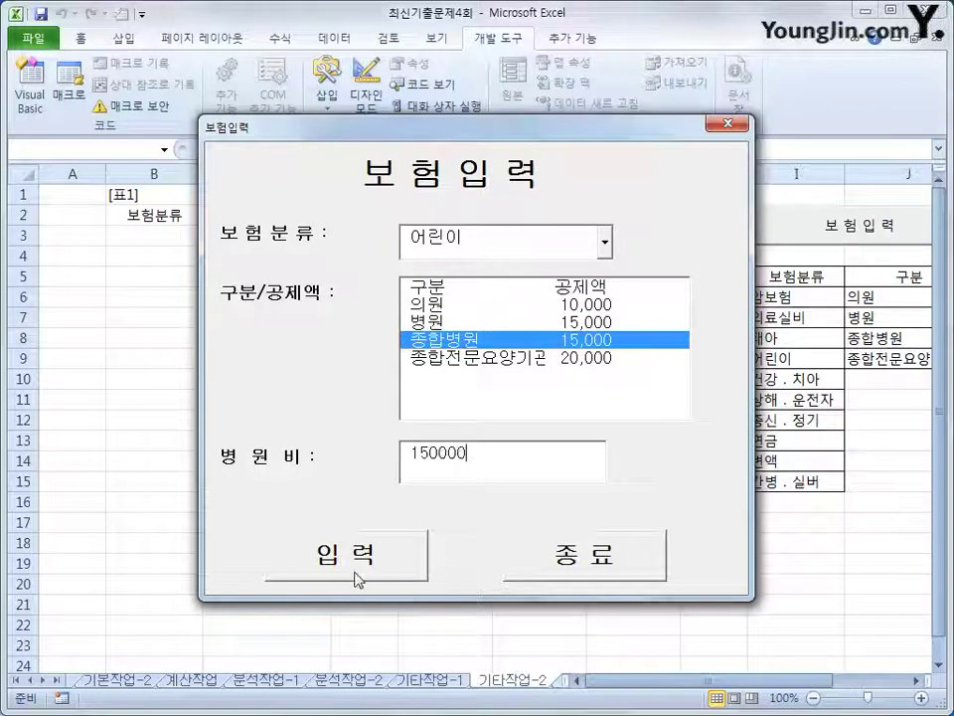
Submit the entry to the table and close the 보험입력 form with its 종료 command
left_click(360, 562)
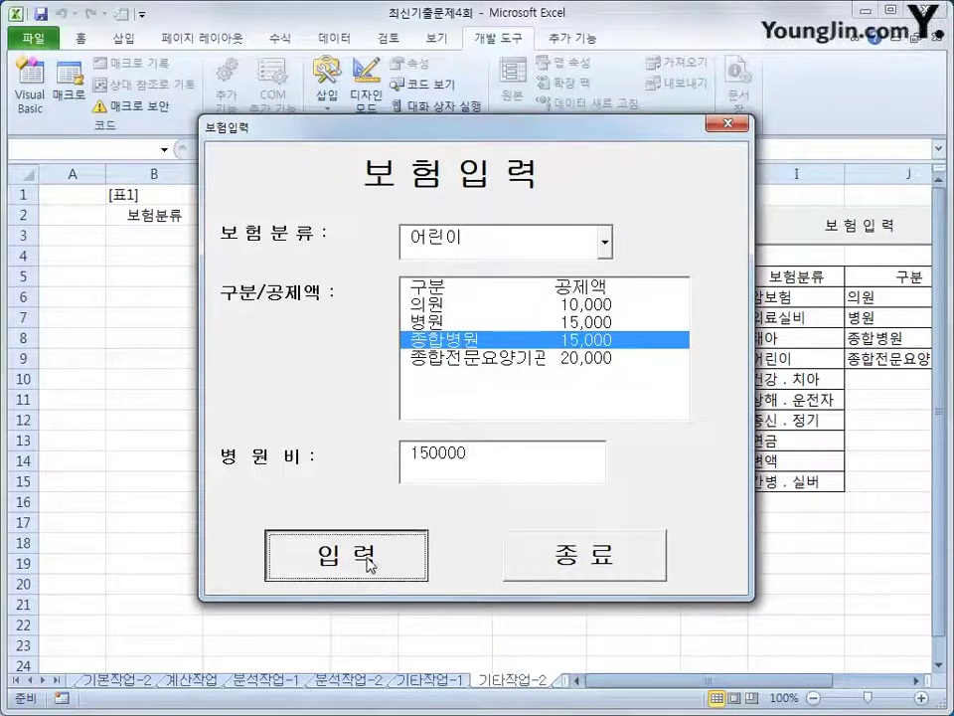
left_click_drag(463, 151, 633, 241)
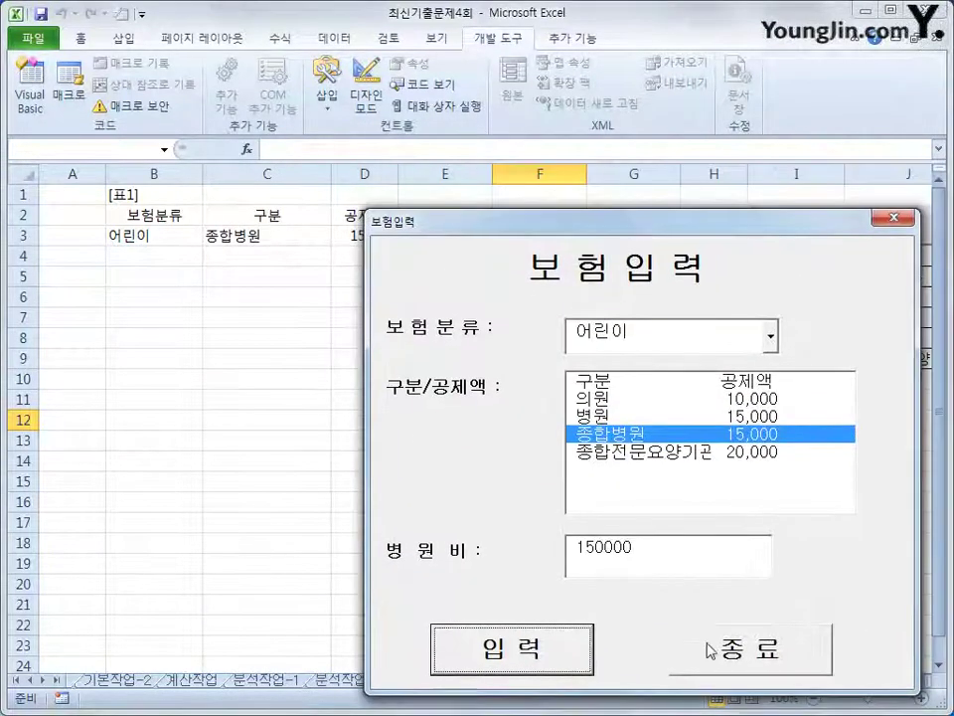
left_click(688, 648)
Check the new entry in row 3, comparing its 공제액 with the reference table and examining 병원비, 청구금액 and 입력일
left_click(257, 240)
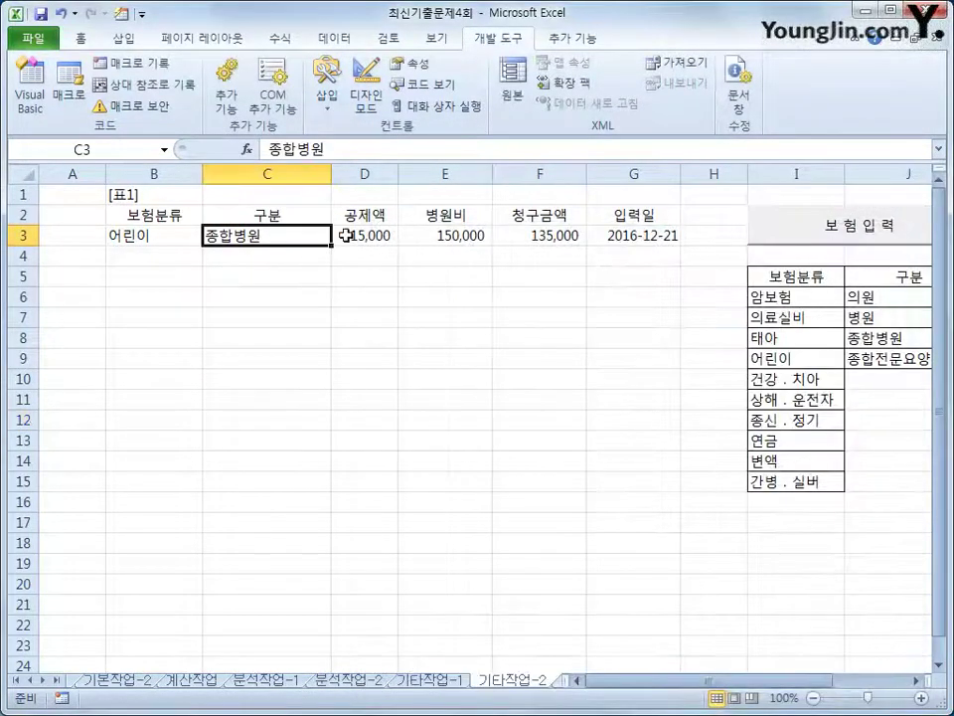
left_click(347, 237)
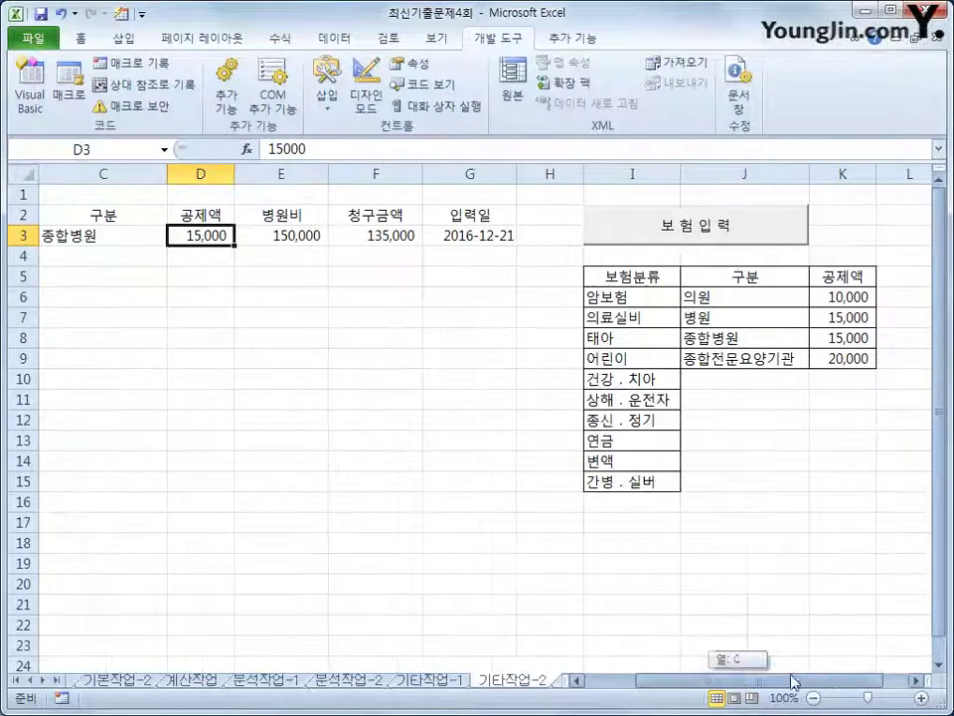
scroll(552, 512, "right", 2)
left_click(820, 338)
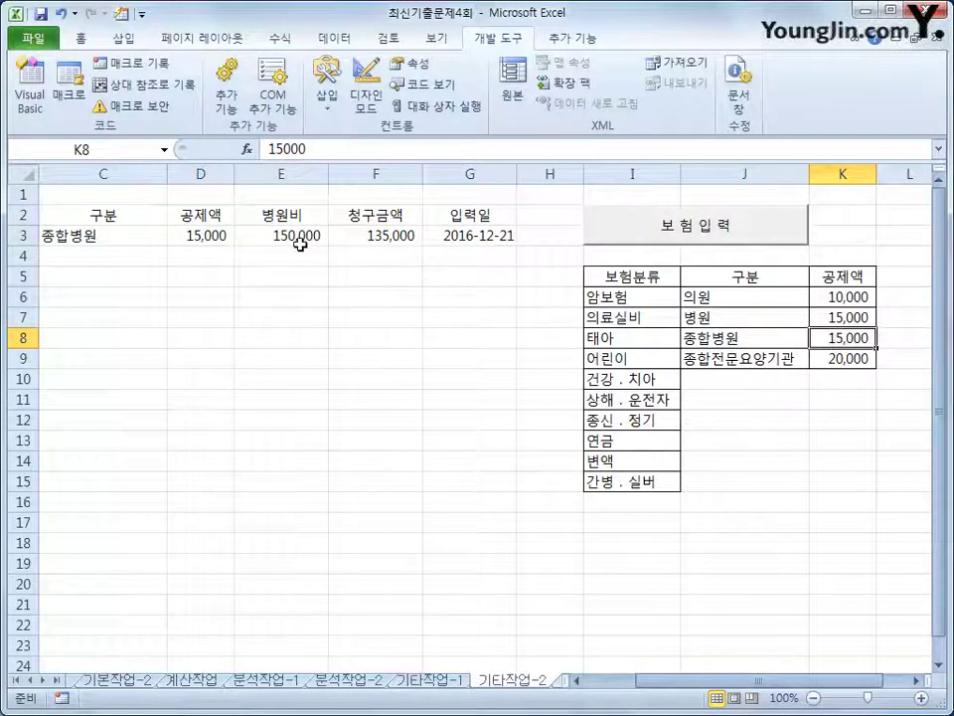
left_click(204, 238)
left_click(279, 239)
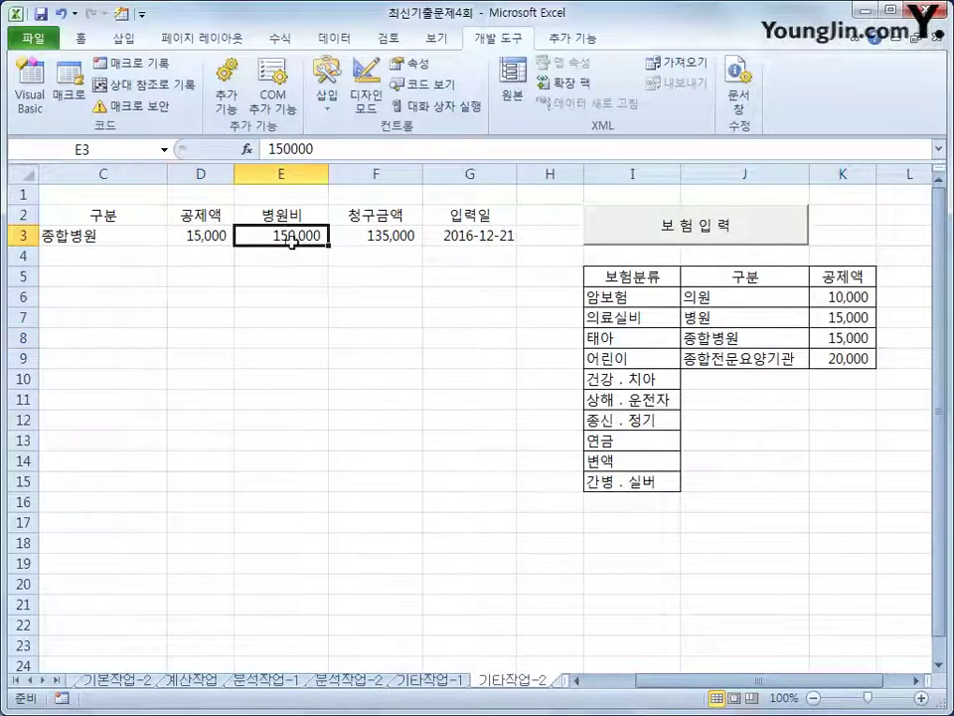
left_click(386, 241)
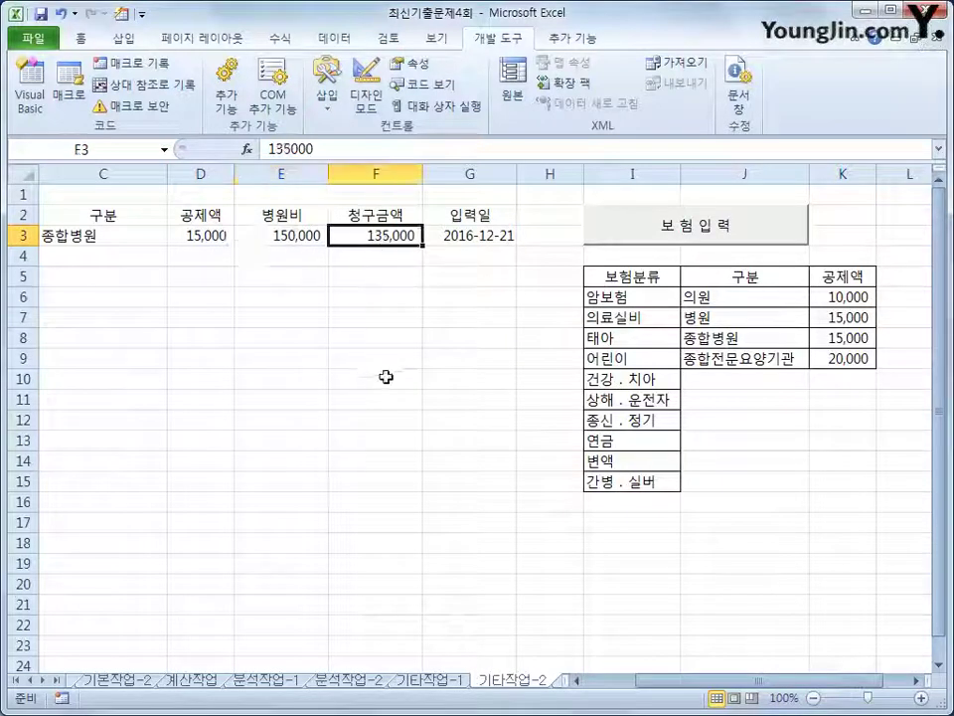
left_click(428, 236)
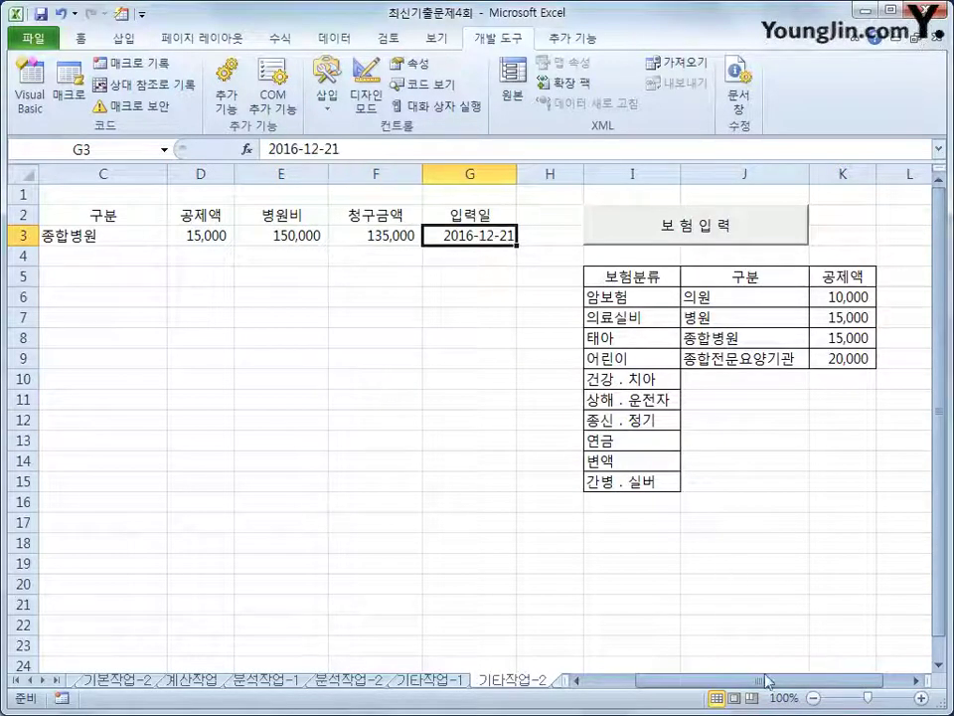
left_click_drag(744, 682, 649, 669)
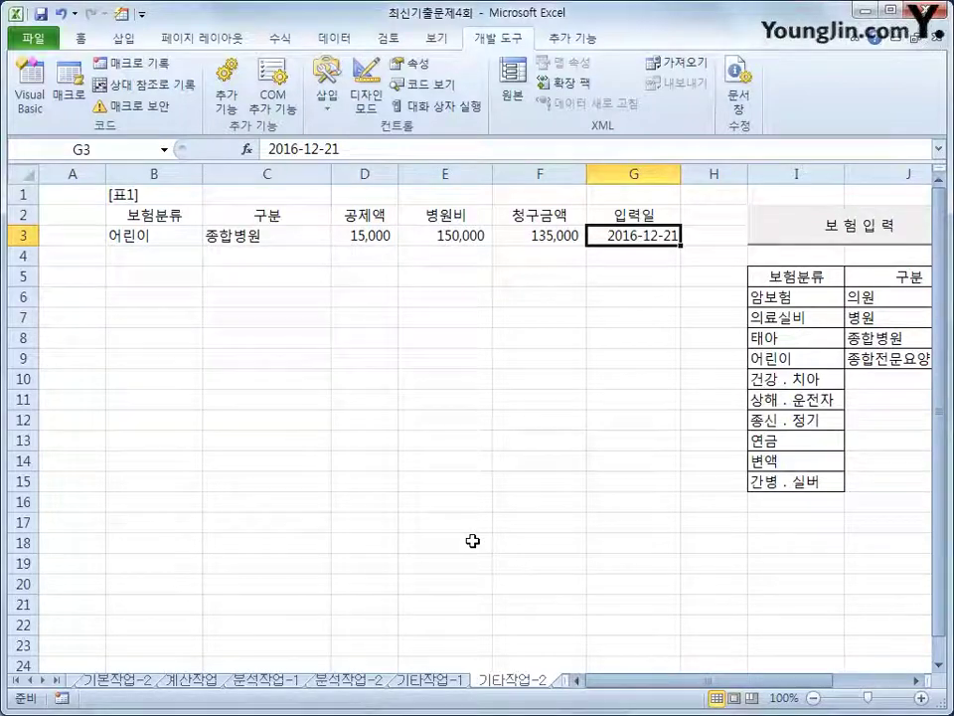
Return to the code editor and start an If statement above the cell assignments in cmd입력_Click, testing whether txt병원비 equals ""
left_click(27, 87)
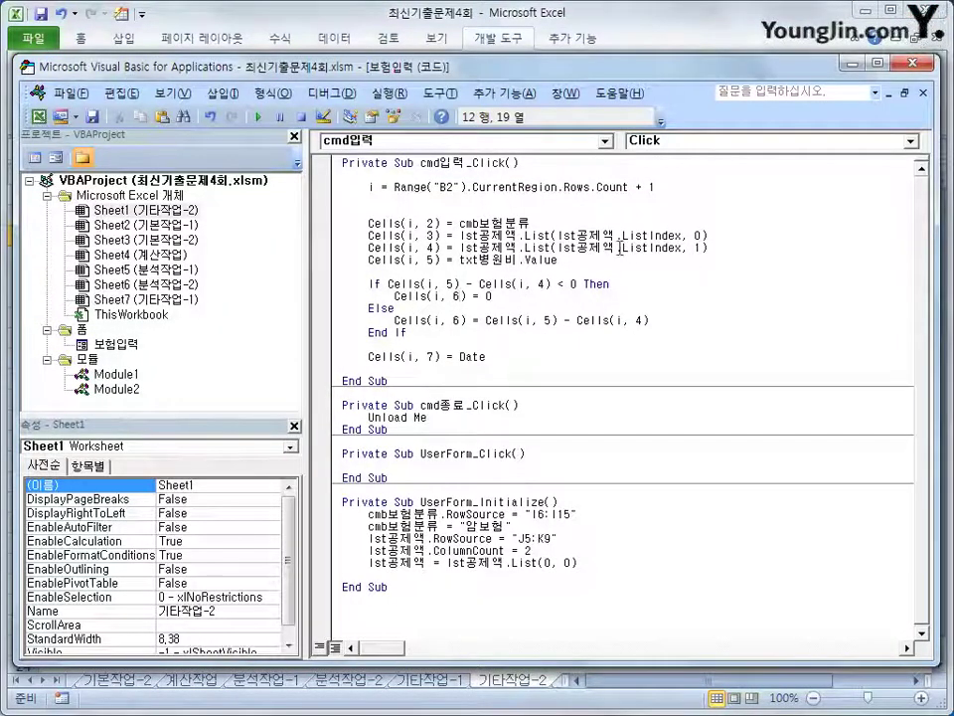
left_click(369, 209)
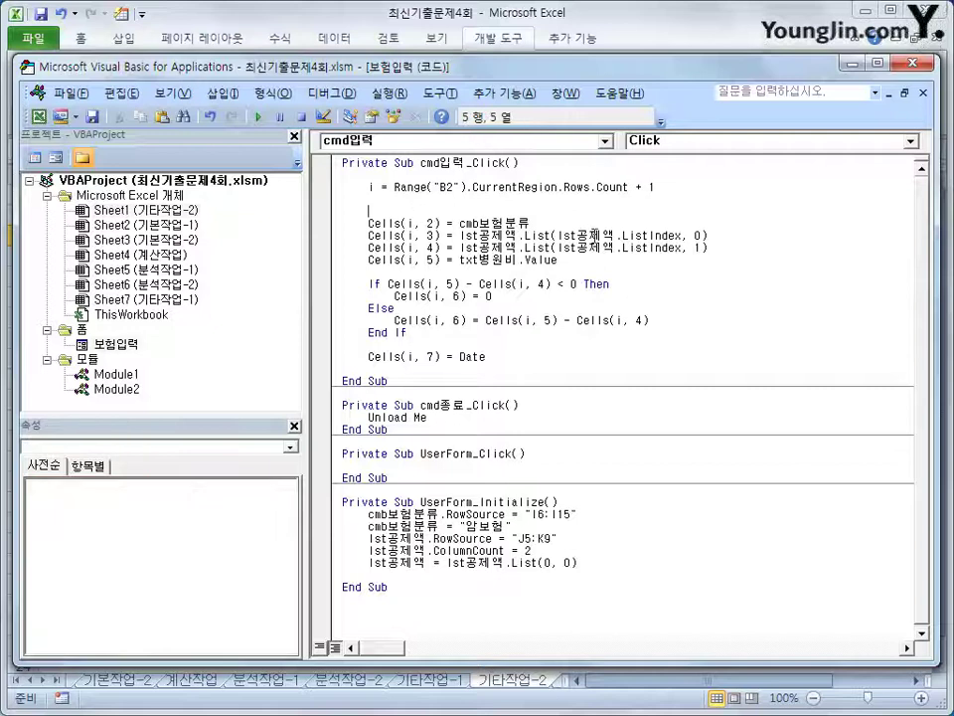
type("if ")
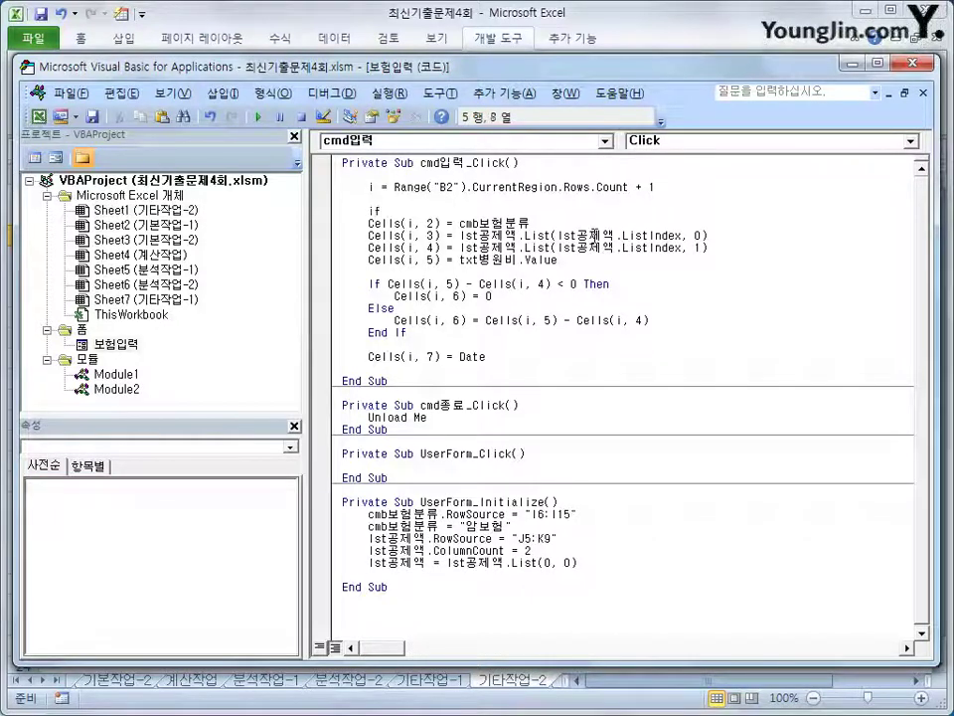
type("txt")
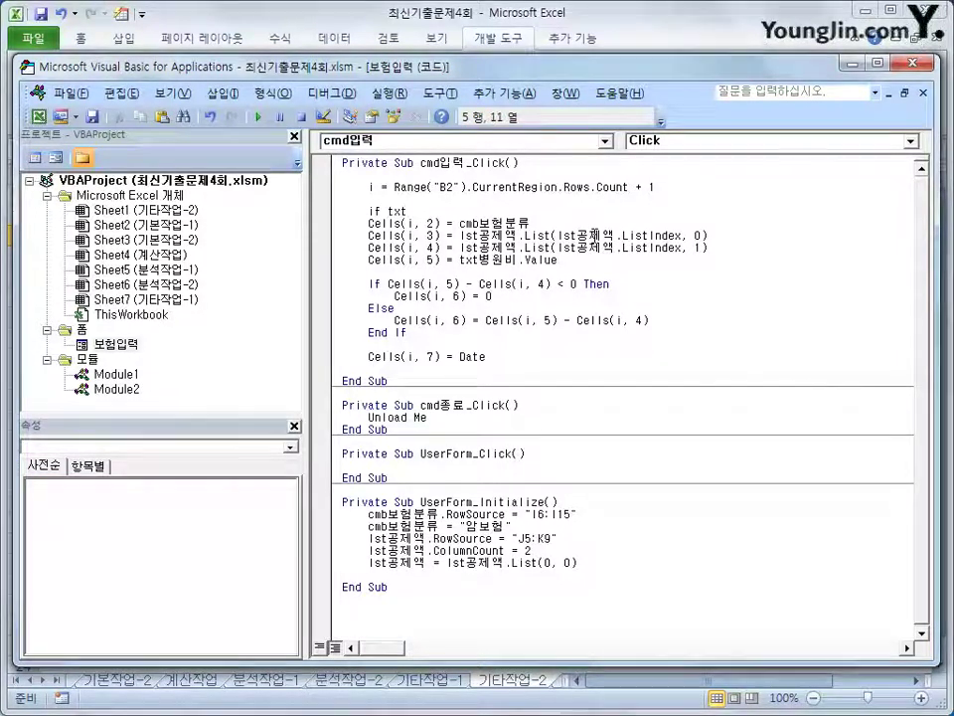
type("병원비 ")
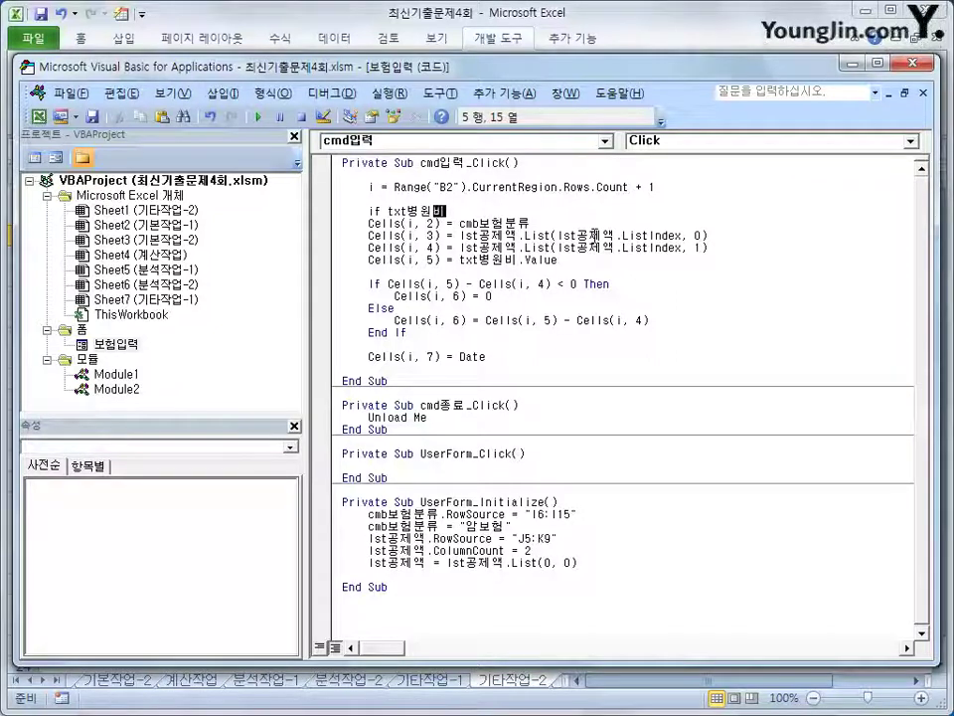
type("=\"")
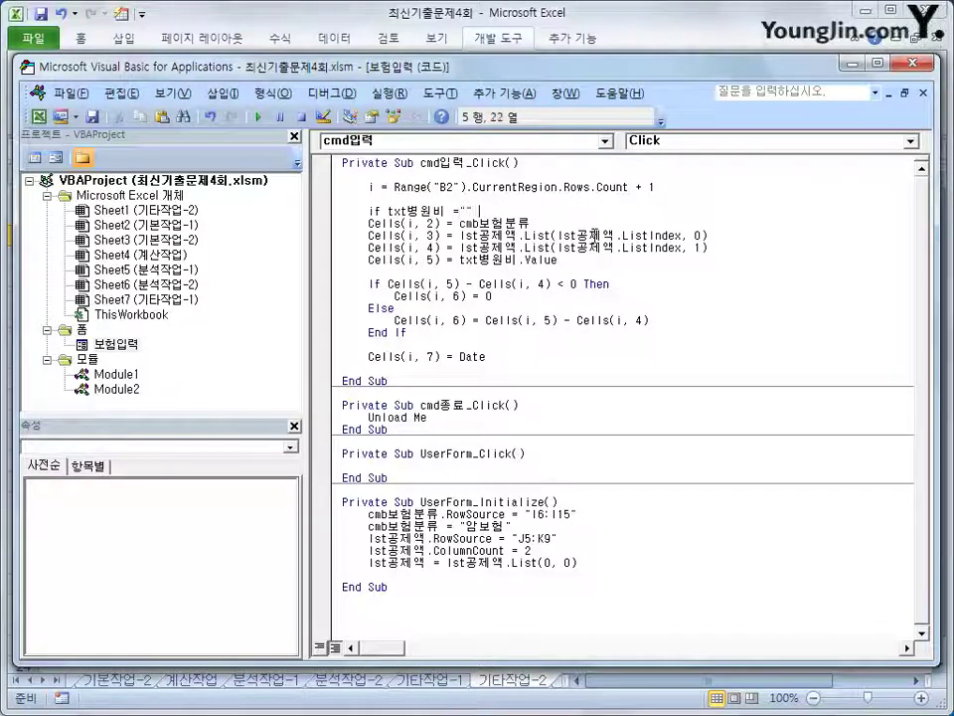
Extend the condition with Or txt병원비 = 0 and finish the line with Then
key("BackSpace")
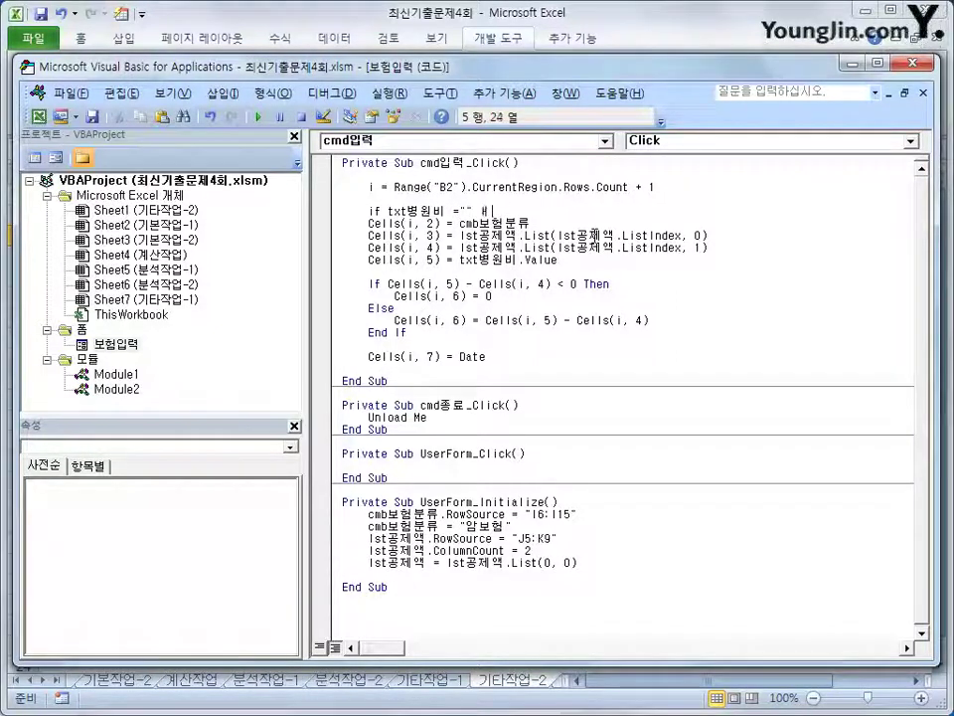
key("Hangul")
type("or ㅅ")
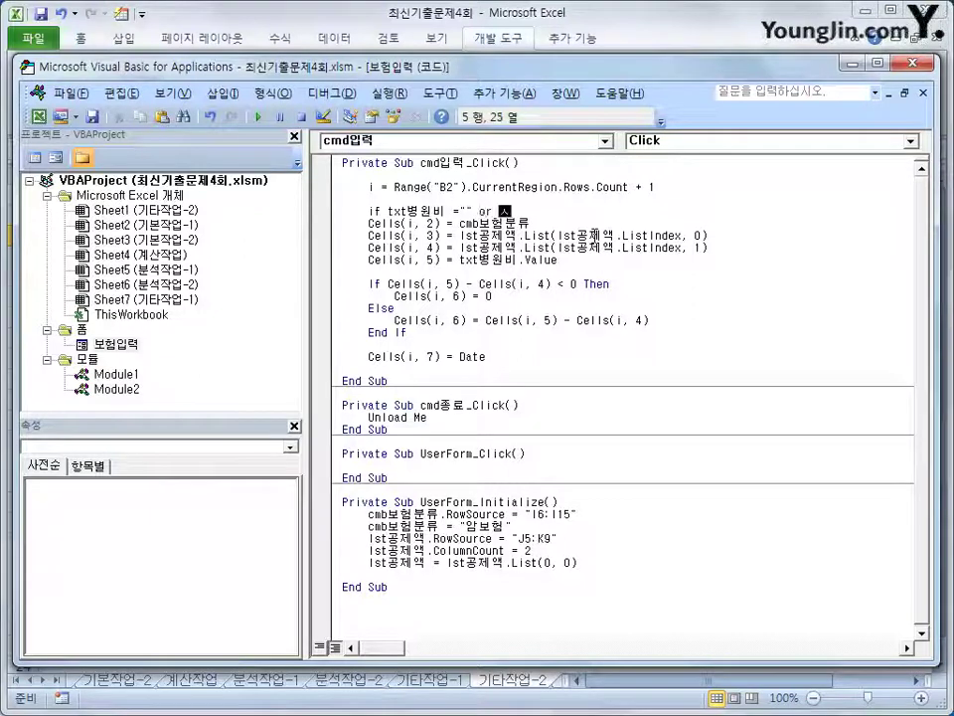
type("ㅌㅅ")
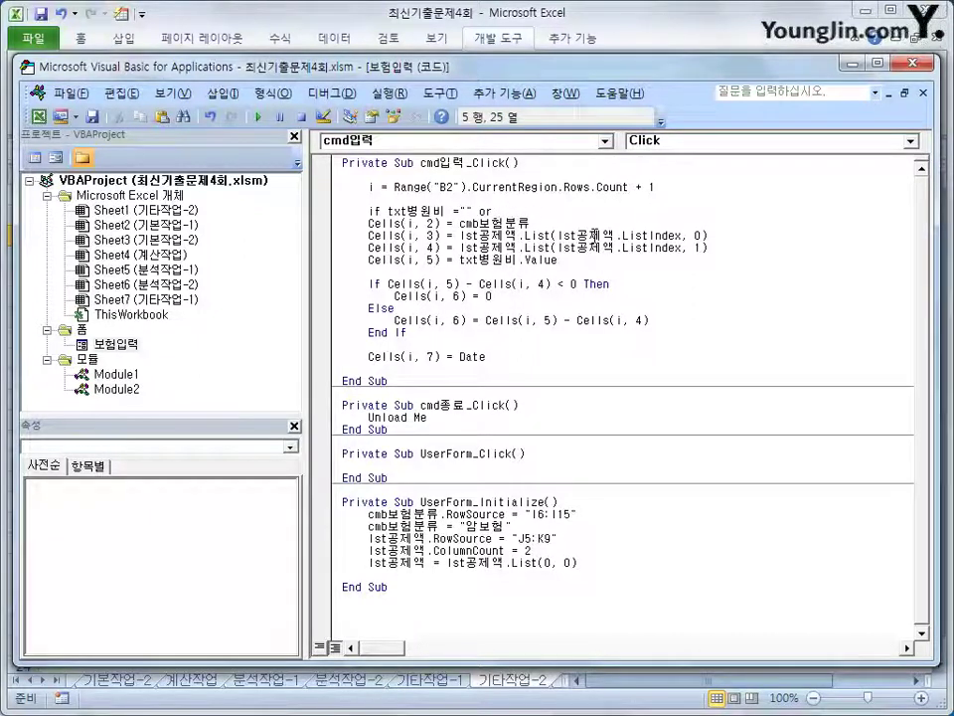
type("ㅅ")
key("BackSpace")
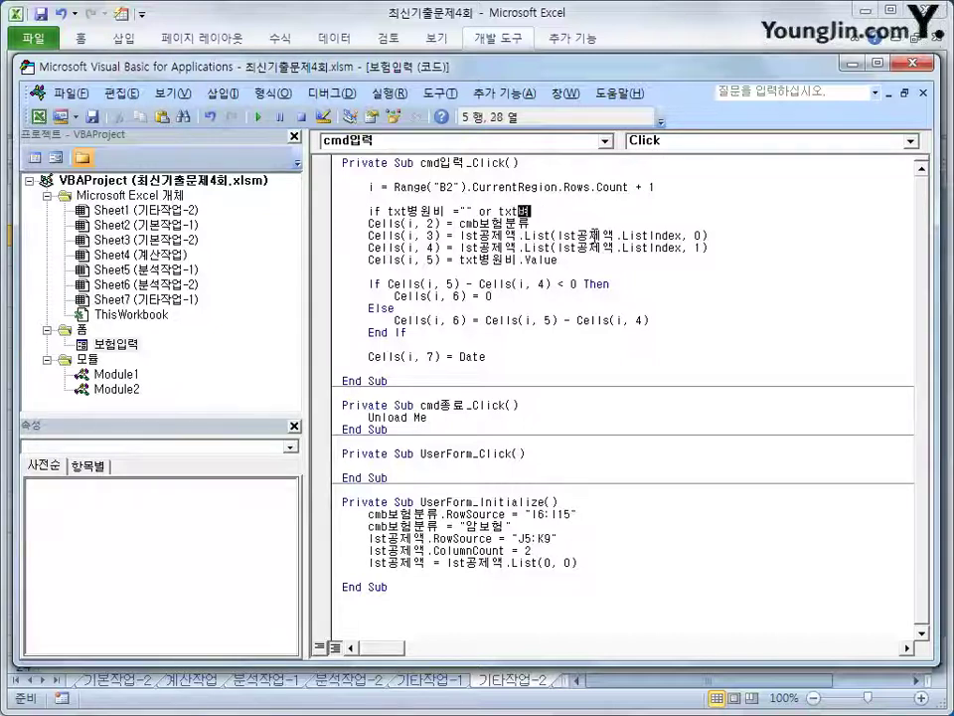
type("병원비 ")
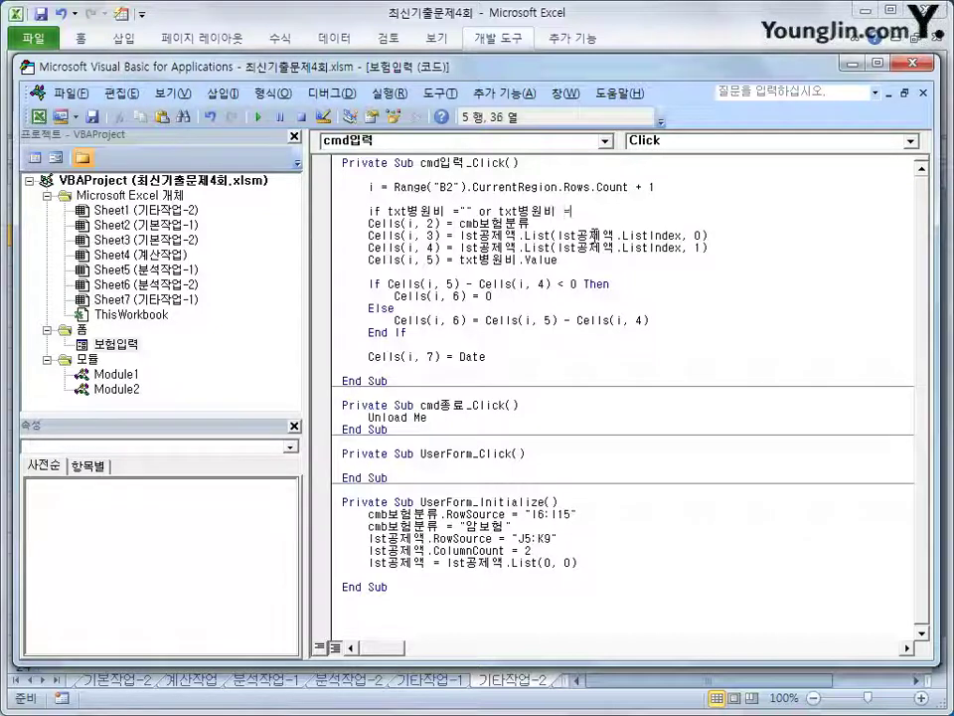
type("= 0 ")
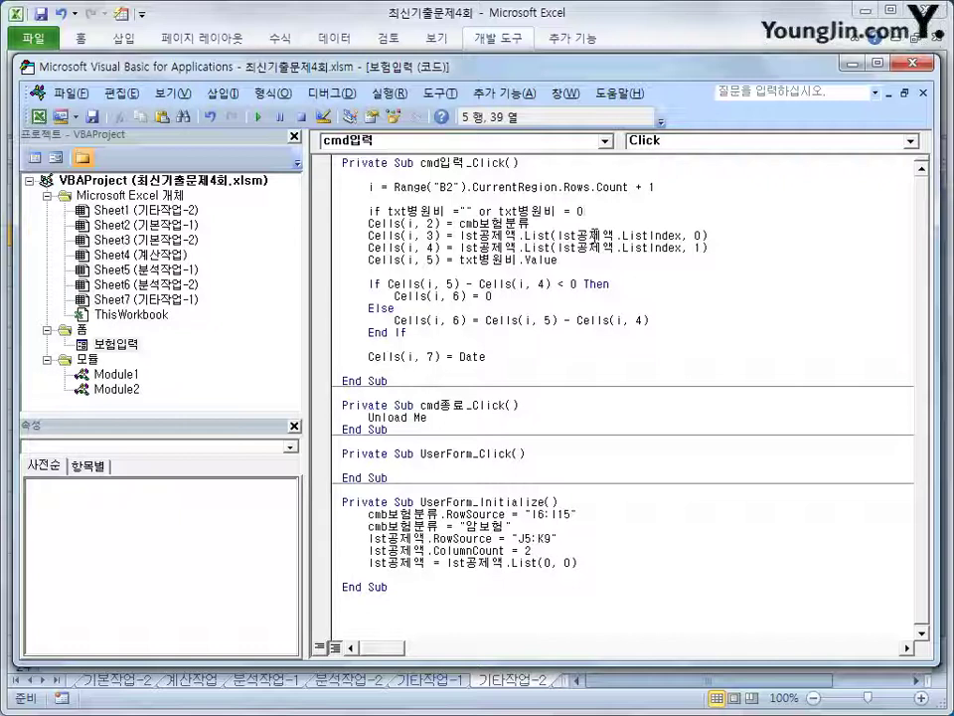
type("then")
key("Return")
Add a MsgBox showing "병원비를 입력하세요" for that condition, followed by an Else branch
key("Tab")
type("ms")
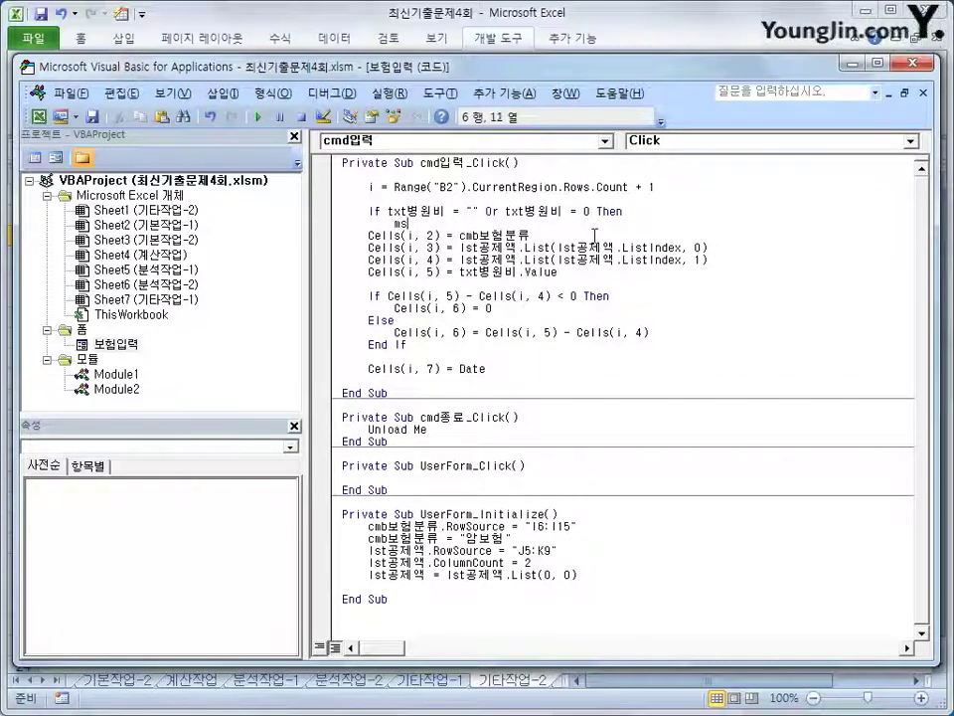
type("gbox \"")
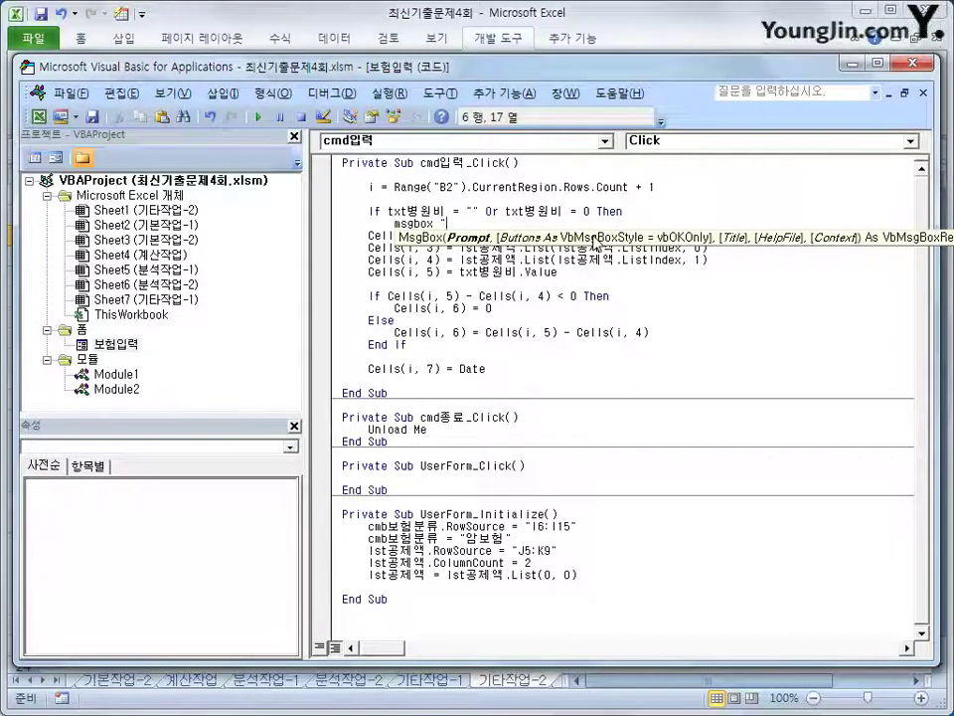
type("병원비를 입")
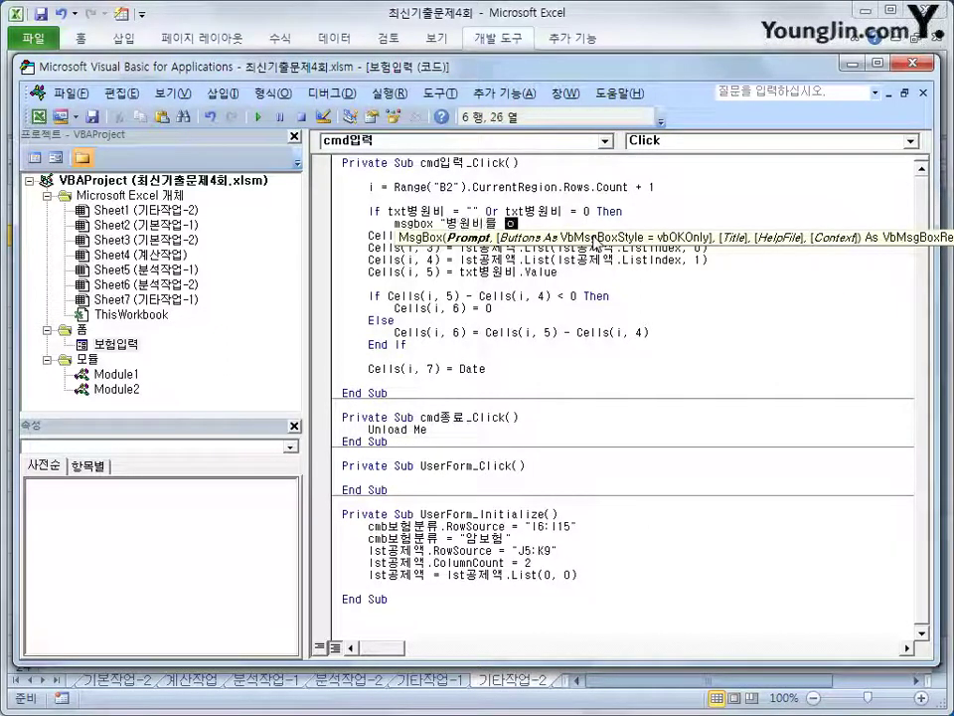
type("력하세요\"")
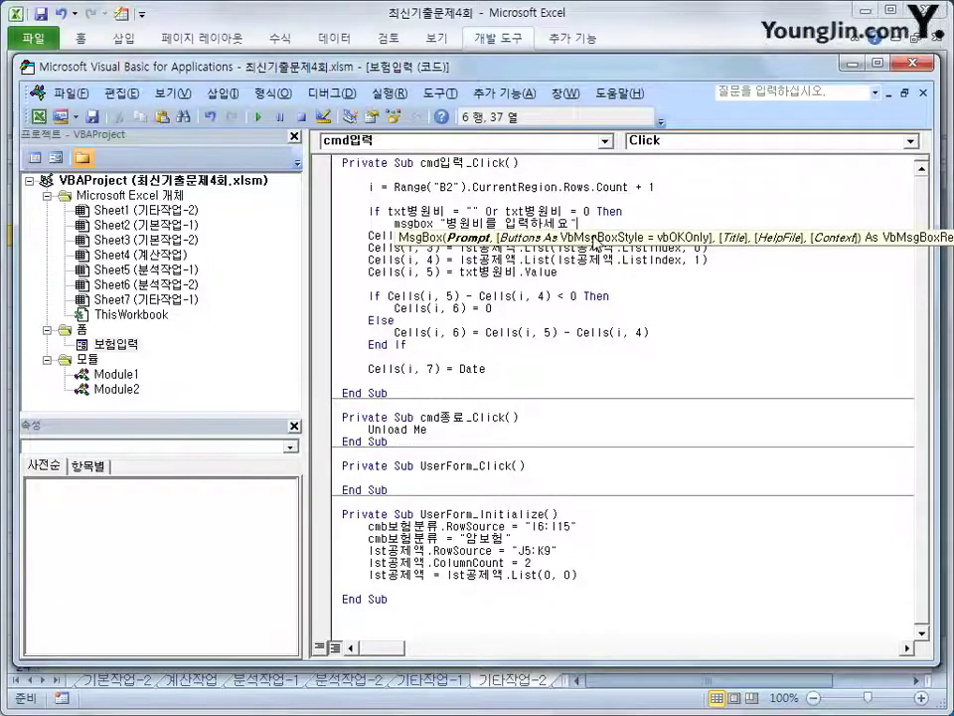
key("Return")
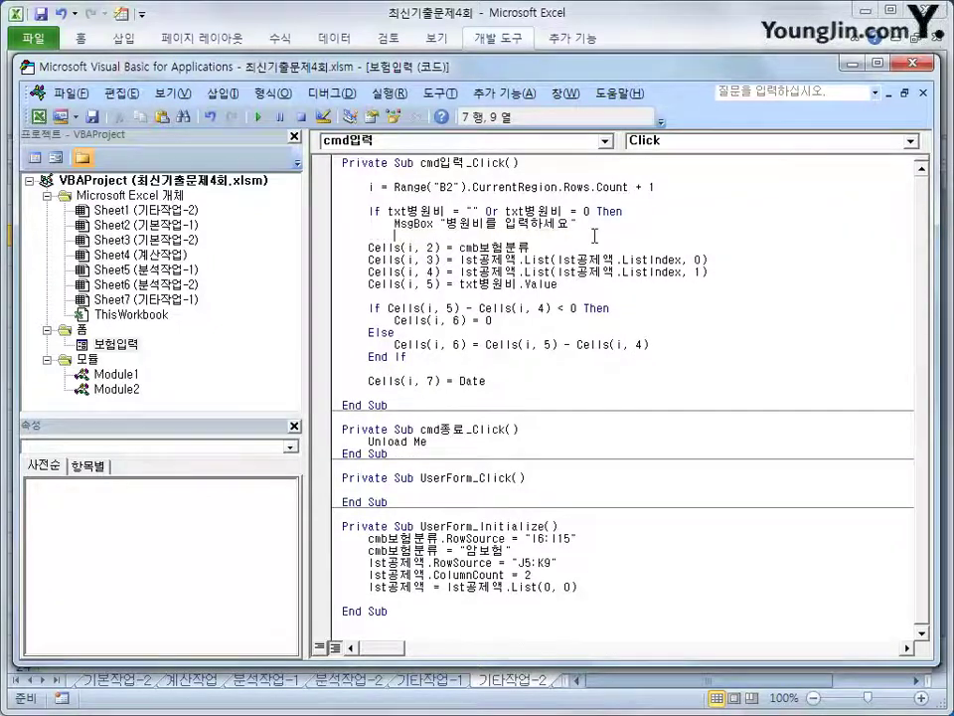
type("else")
key("Return")
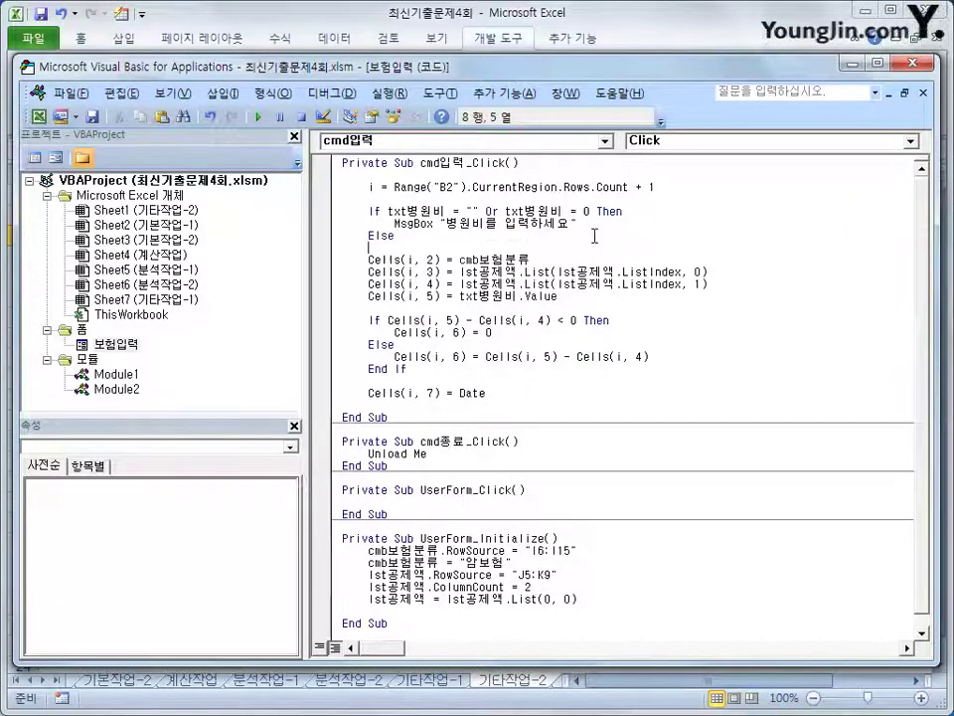
Indent the assignments for Cells(i, 2) through Cells(i, 5) one level beneath the new Else, leaving no blank line between them
key("Down")
key("Delete")
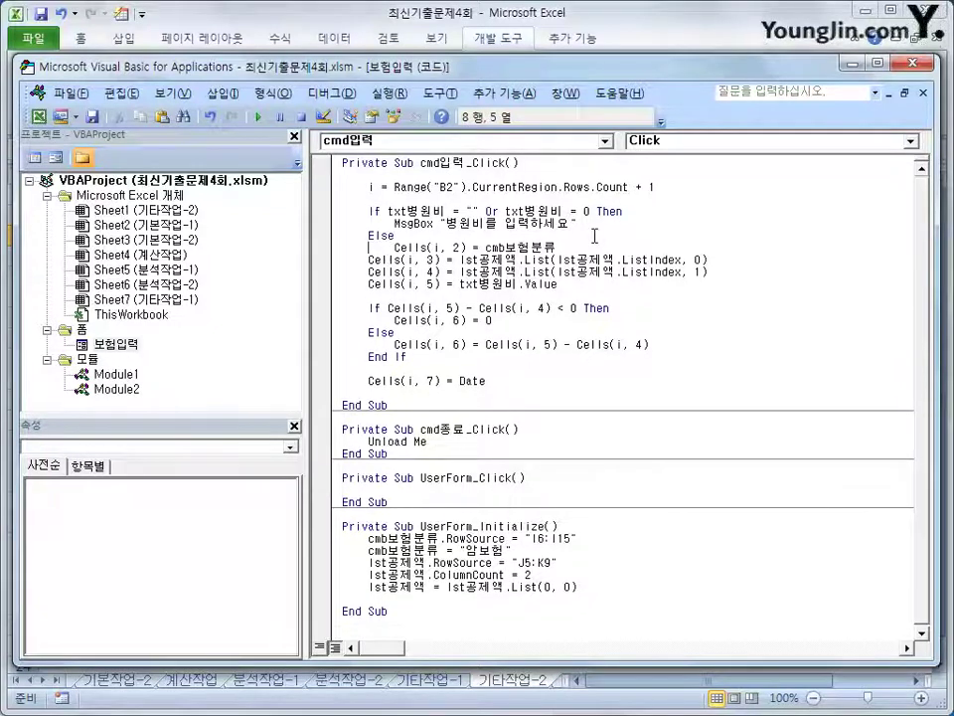
key("End")
key("Down")
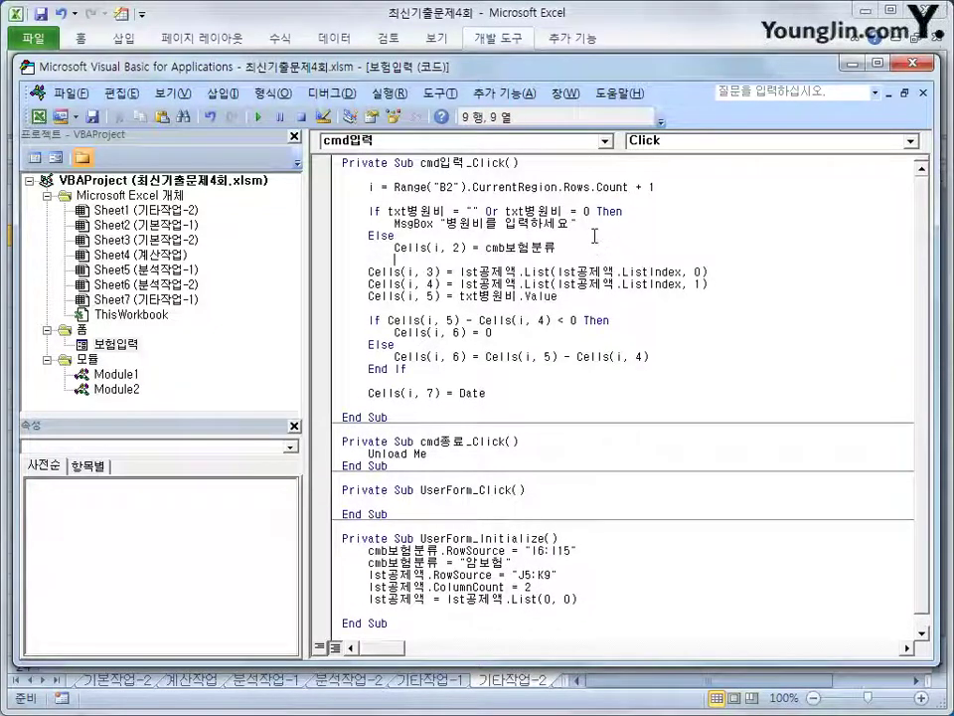
key("Home")
key("Tab")
key("Tab")
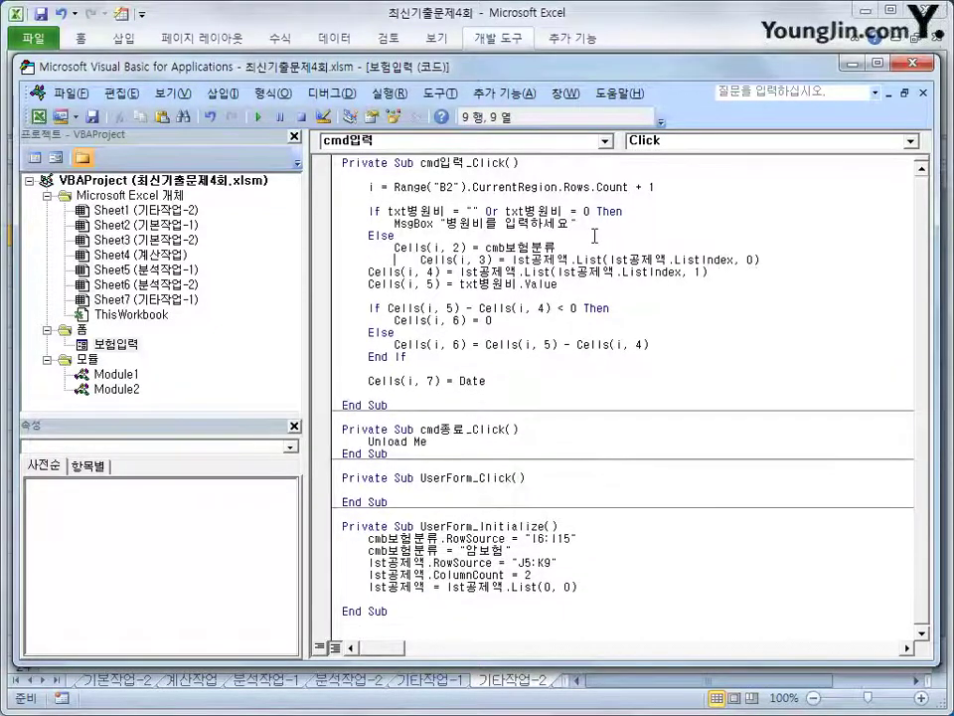
key("shift+Tab")
key("Down")
key("Home")
key("Tab")
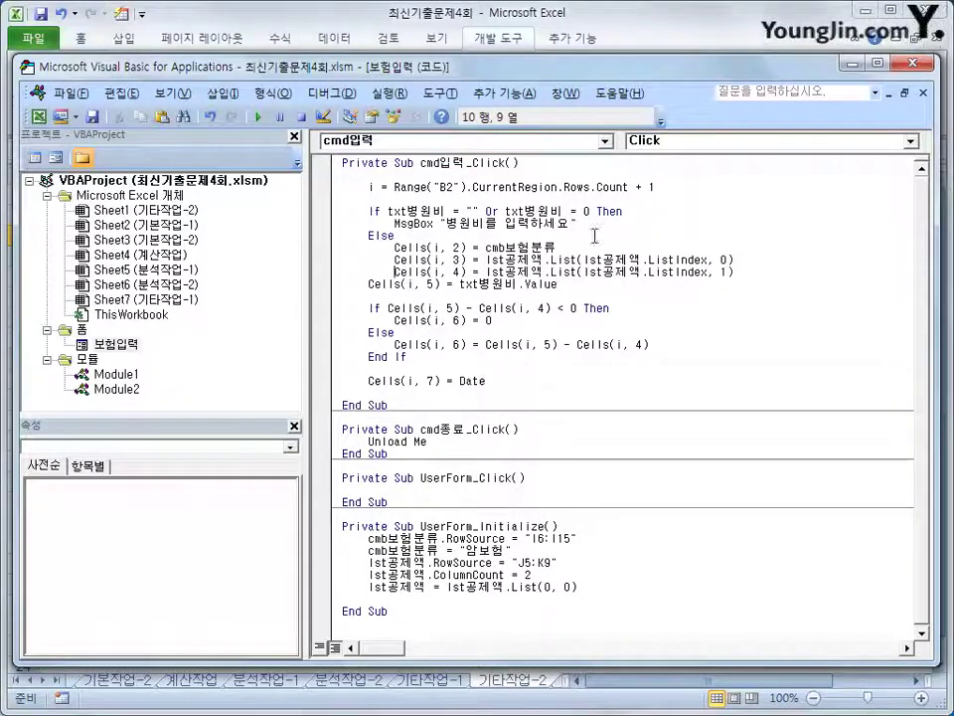
key("Tab")
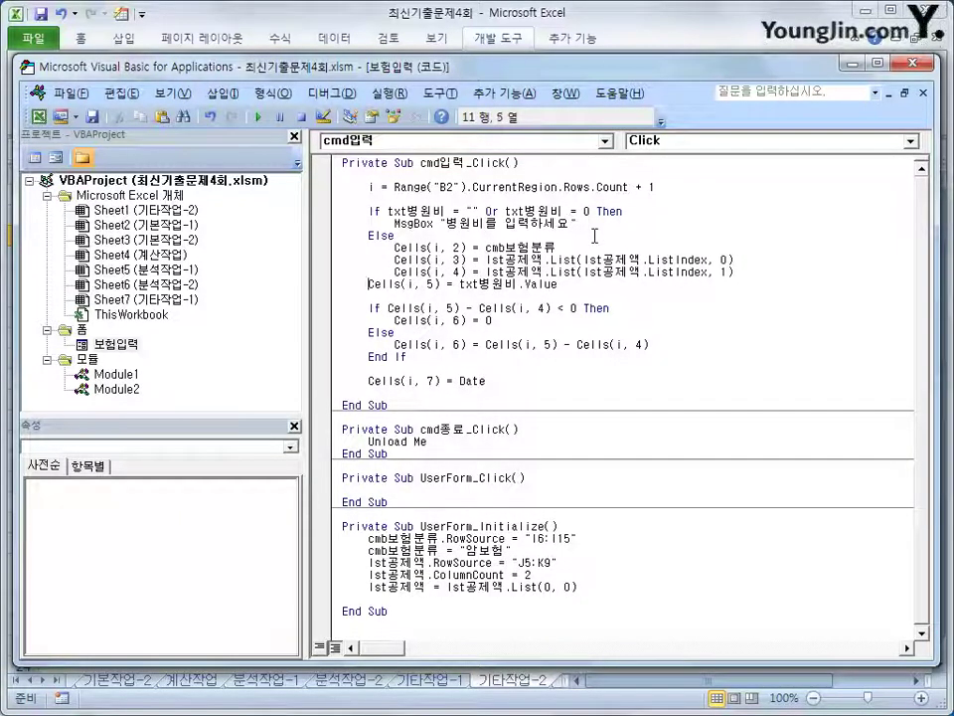
key("Down")
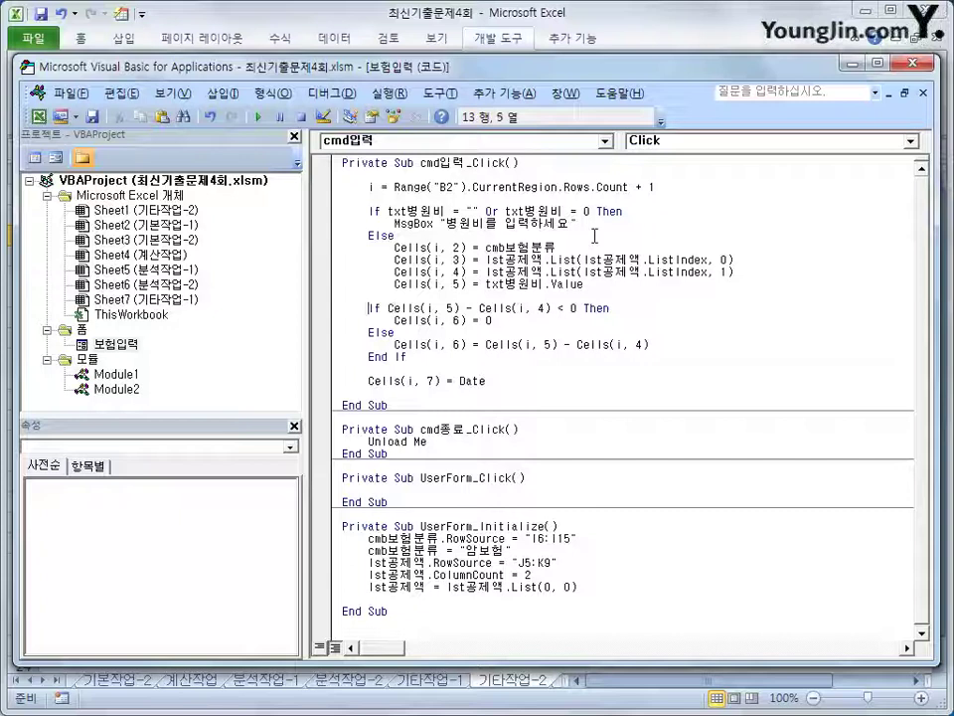
Indent the nested If block that calculates Cells(i, 6) one level so it sits inside the Else branch
key("Tab")
key("Down")
key("Tab")
key("Down")
key("Home")
key("Tab")
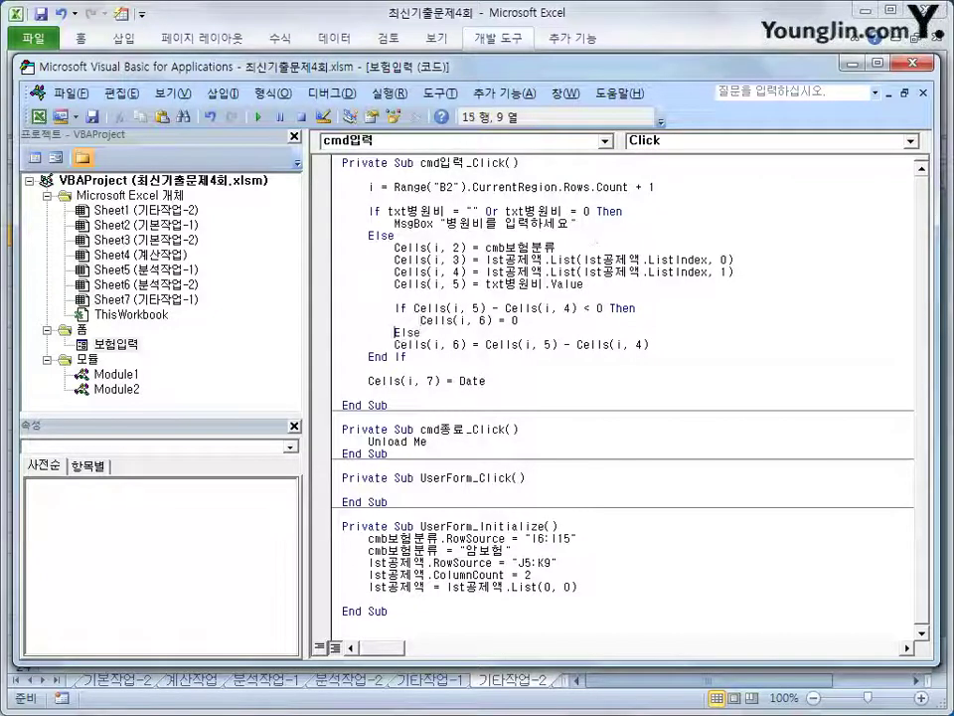
key("Home")
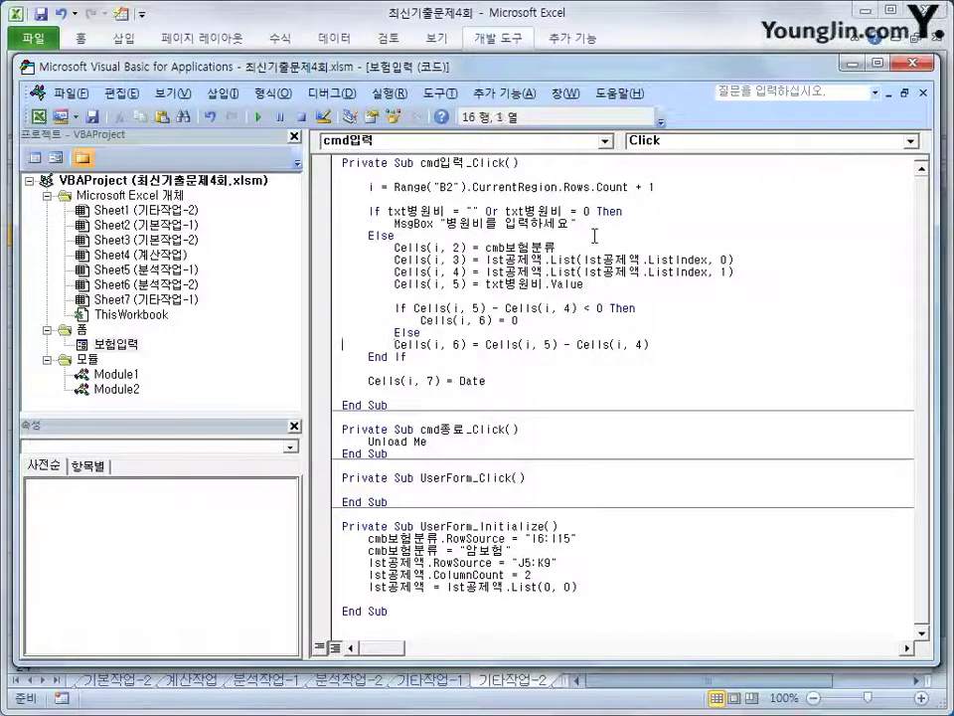
key("Tab")
key("Down")
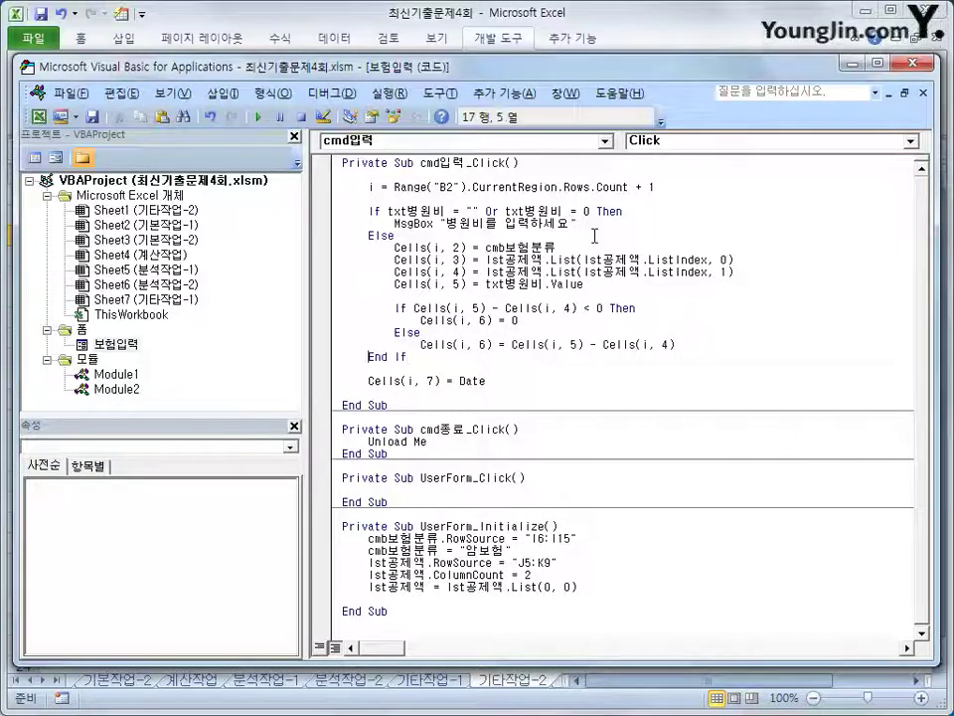
key("Tab")
Indent the Cells(i, 7) = Date line and close the outer condition below it with End If
key("Down")
key("Home")
key("Tab")
key("End")
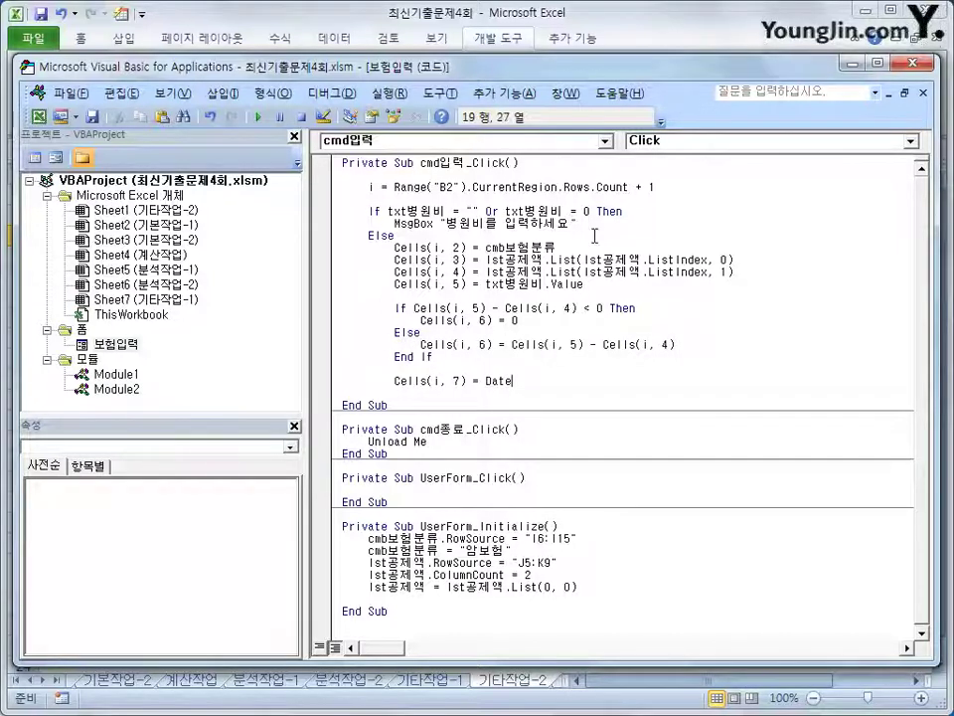
key("Return")
type("end if")
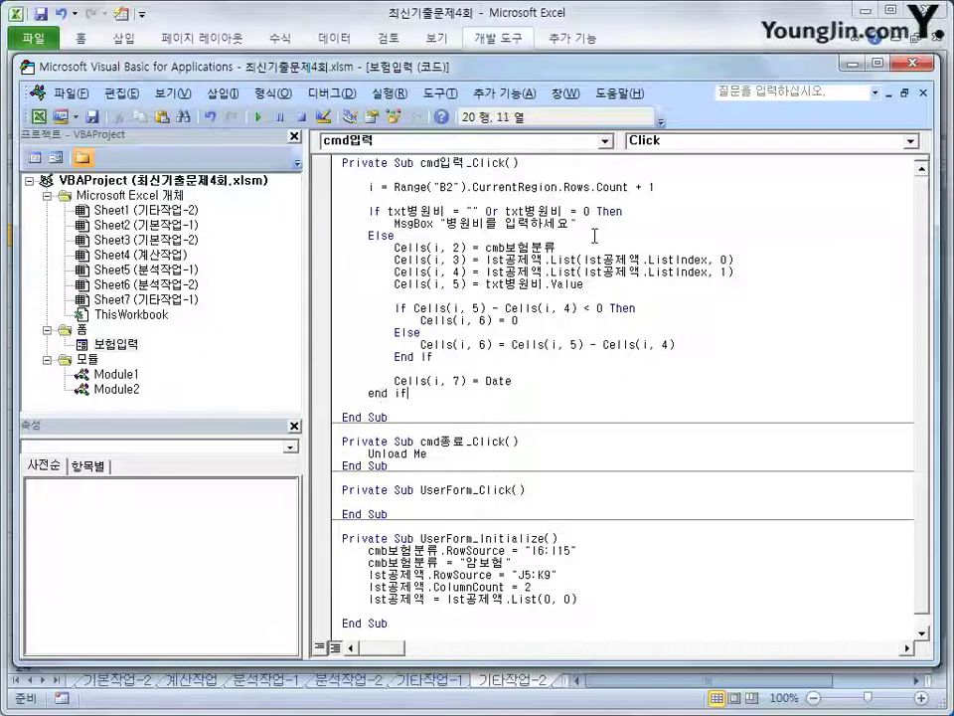
key("Return")
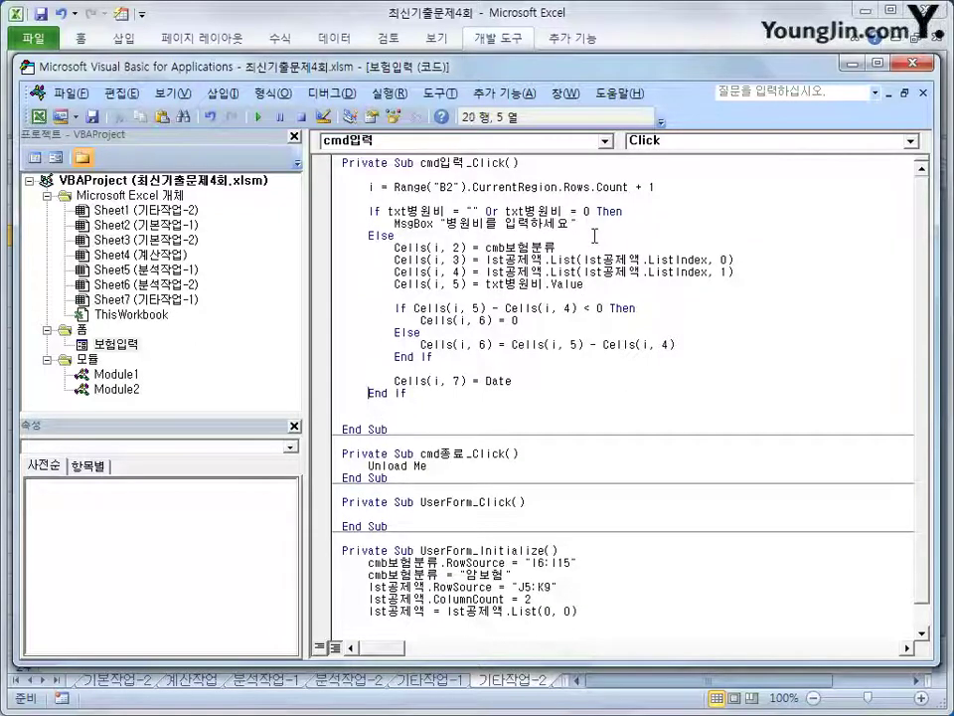
Review the new 병원비 check in cmd입력_Click, highlighting its lines from If through Else and examining the MsgBox line
key("Up")
key("Up")
key("Up")
key("Up")
key("Up")
key("Up")
key("Up")
key("Up")
key("Up")
key("Up")
key("Up")
key("Up")
key("Up")
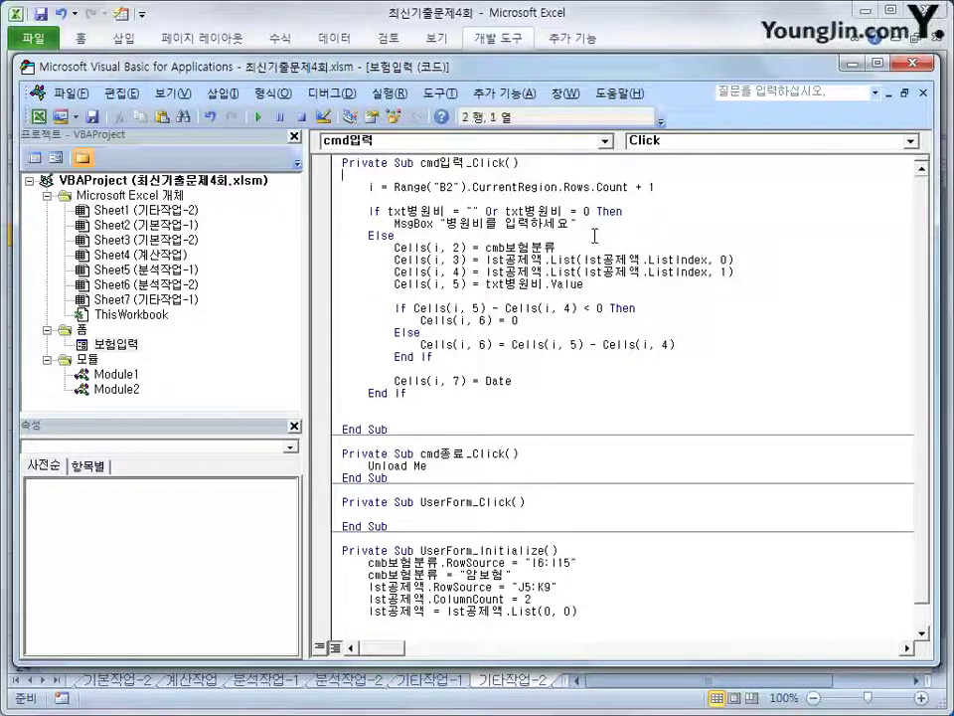
key("shift+Down")
key("shift+Down")
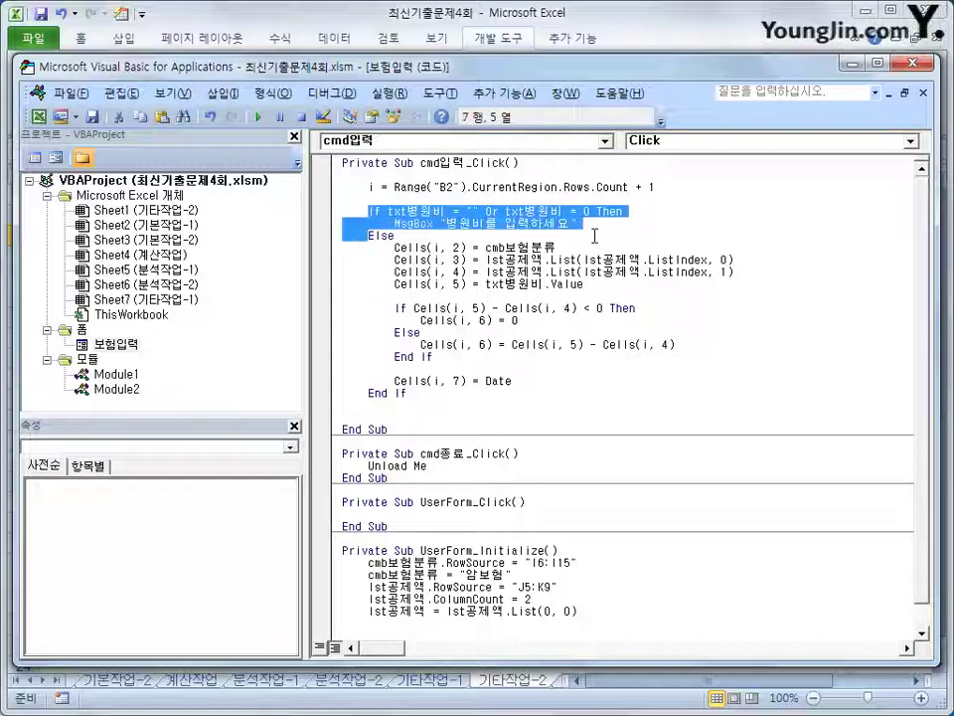
key("shift+End")
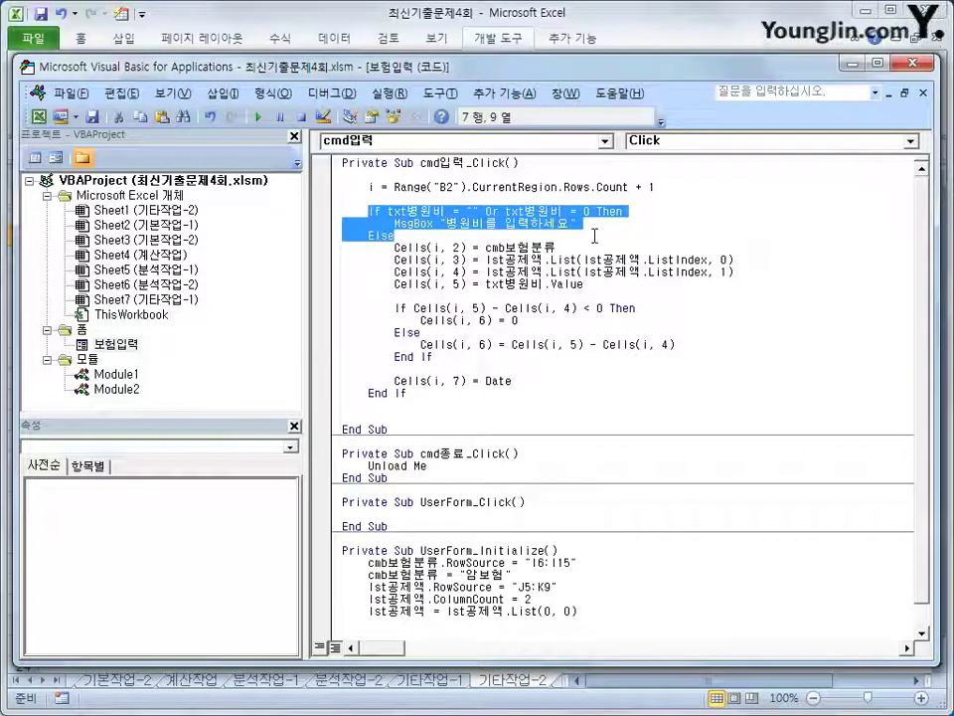
key("Up")
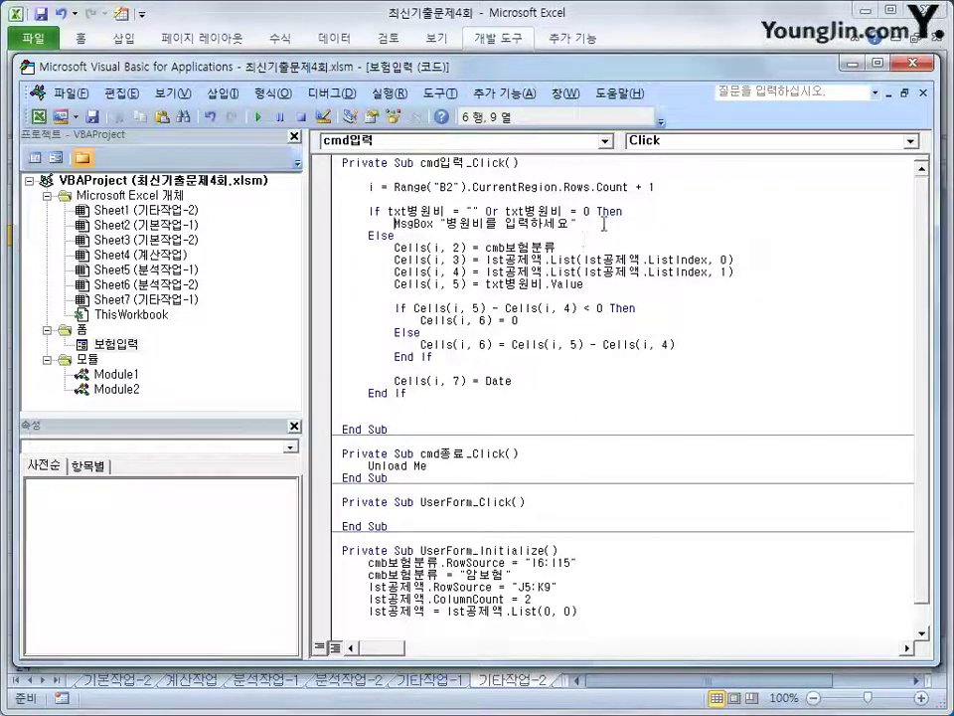
key("End")
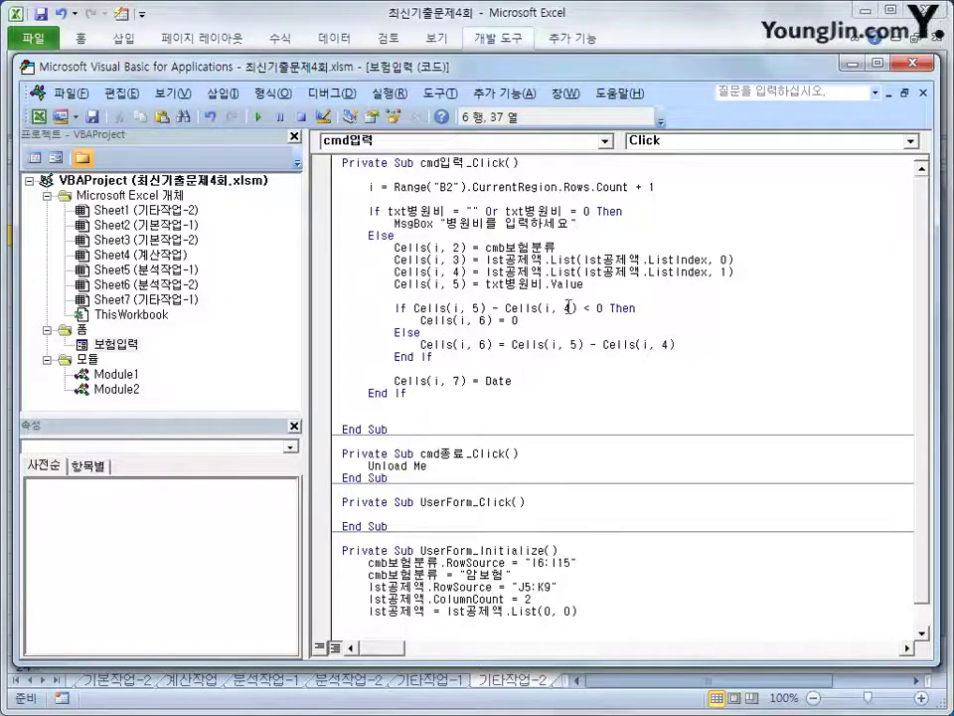
Open the 보험입력 form from the 기타작업-2 worksheet and test submitting an entry with 병원비 left blank
left_click(428, 428)
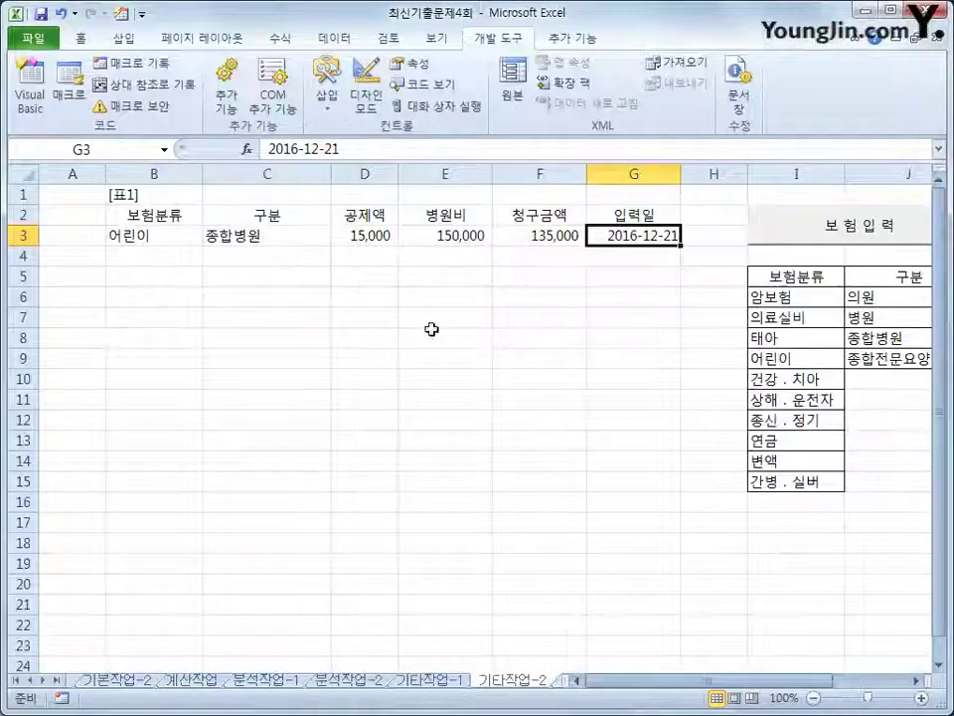
left_click(826, 236)
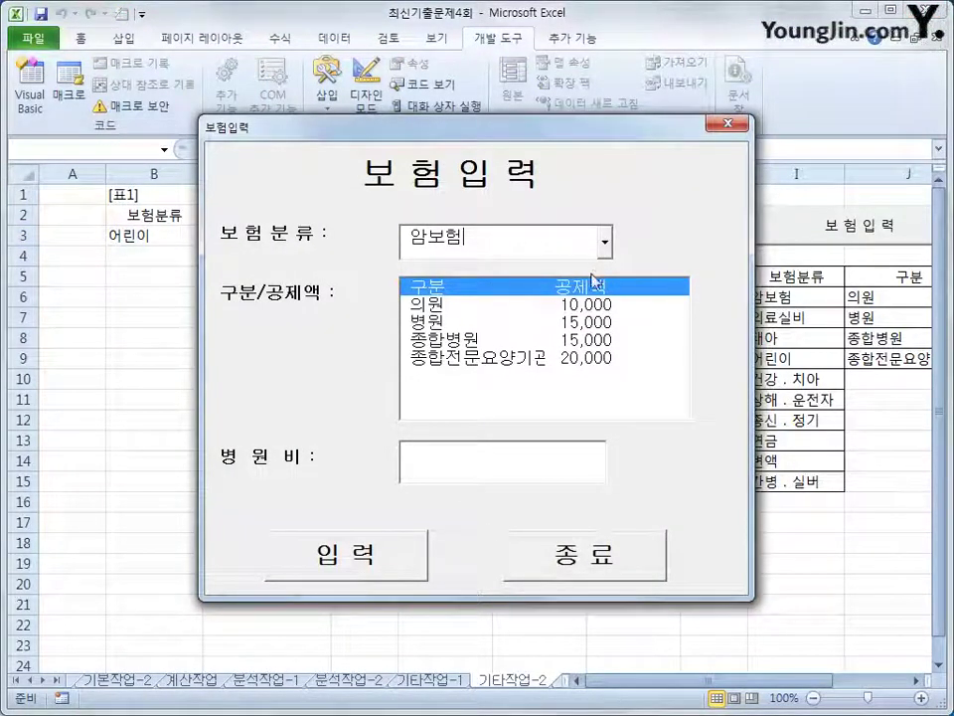
left_click(356, 575)
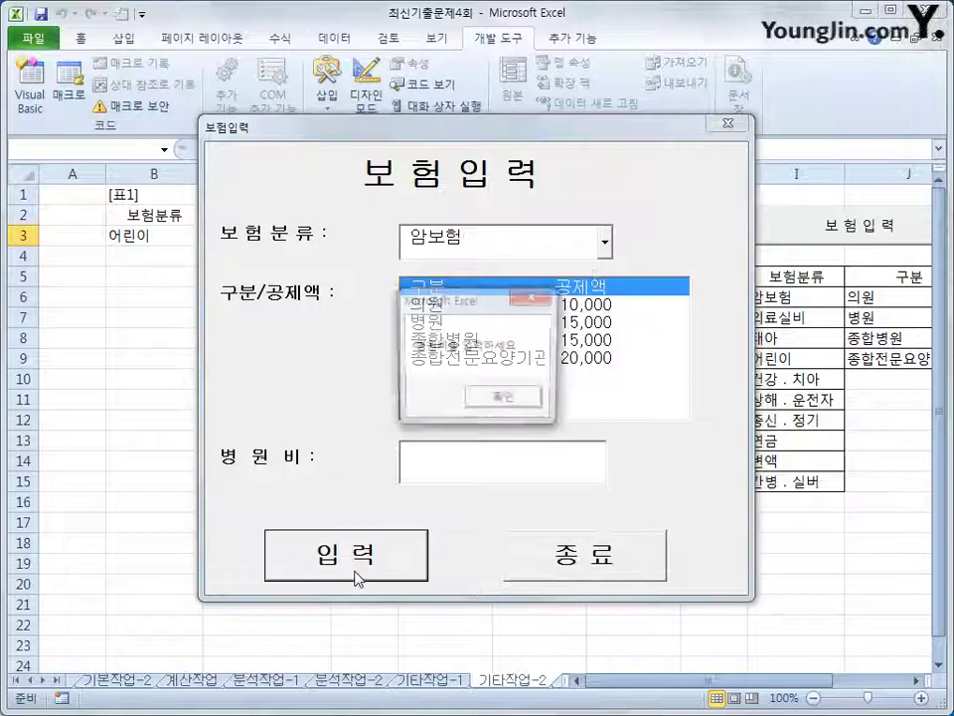
left_click(500, 401)
Test the 병원비 check again by submitting the form with 병원비 set to 0
left_click(473, 458)
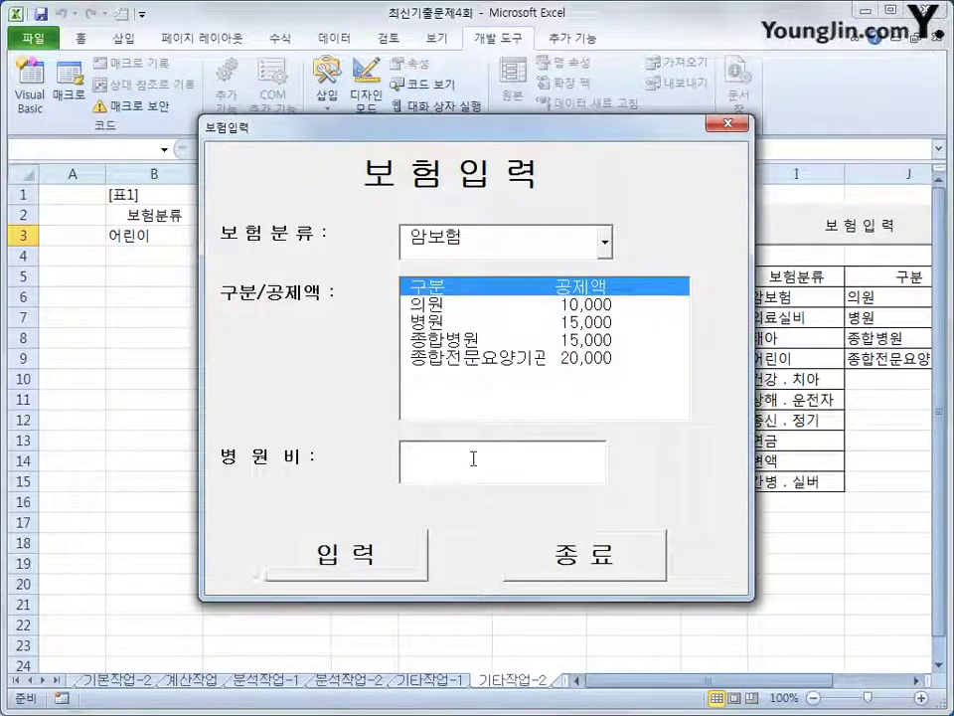
type("0")
left_click(376, 559)
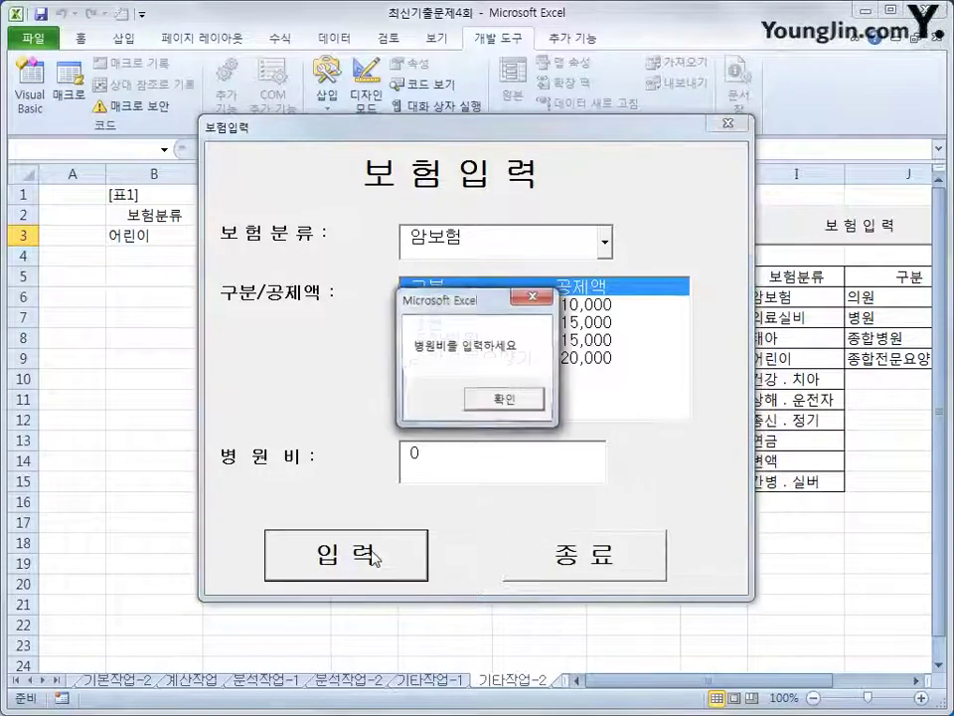
left_click(512, 393)
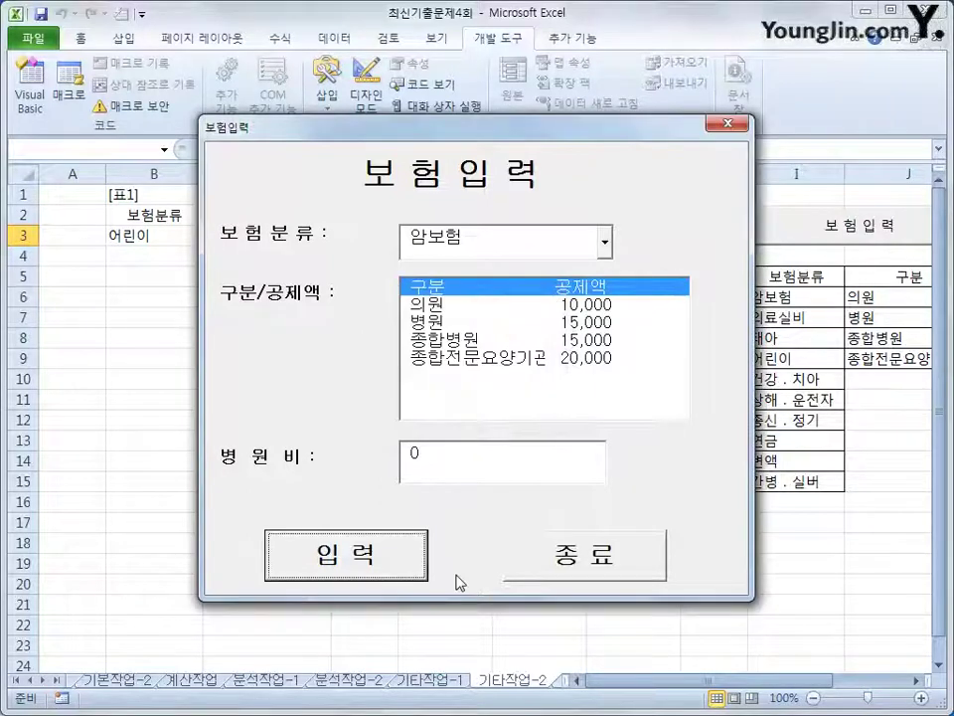
Submit an entry with 보험분류 건강. 치아, 구분 종합병원 and 병원비 500000, and close the 보험입력 form
left_click(604, 241)
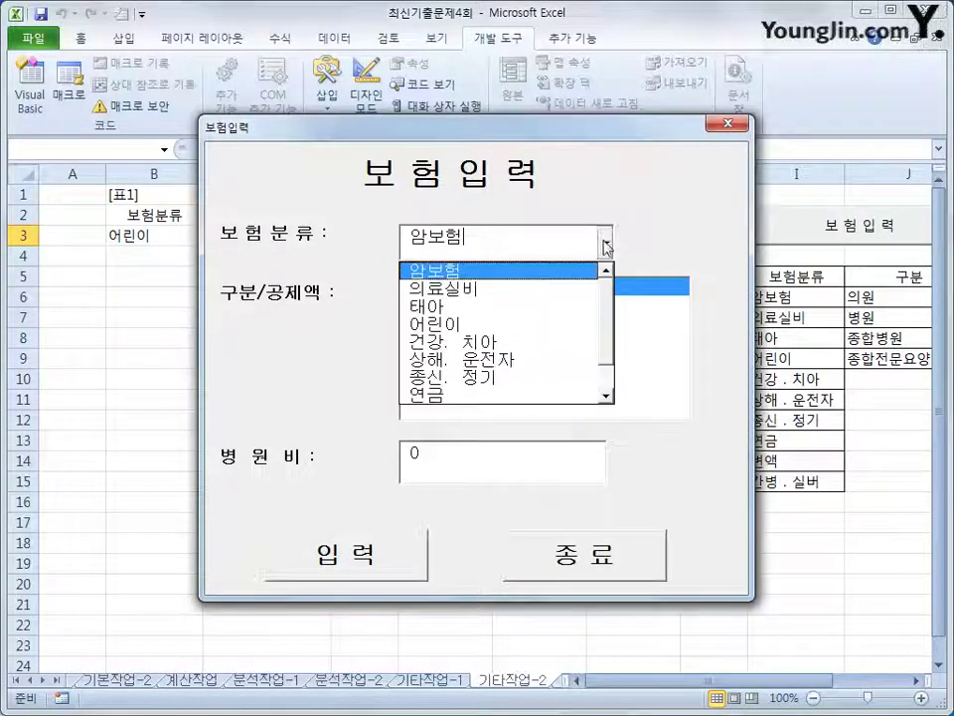
left_click(562, 342)
left_click(546, 339)
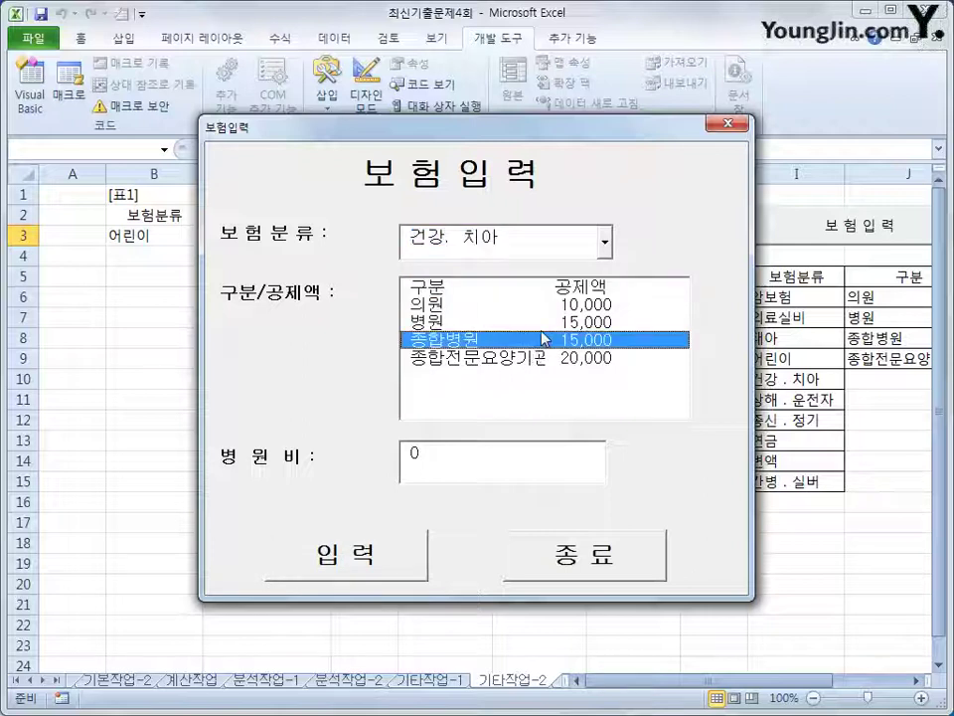
double_click(451, 459)
type("500000")
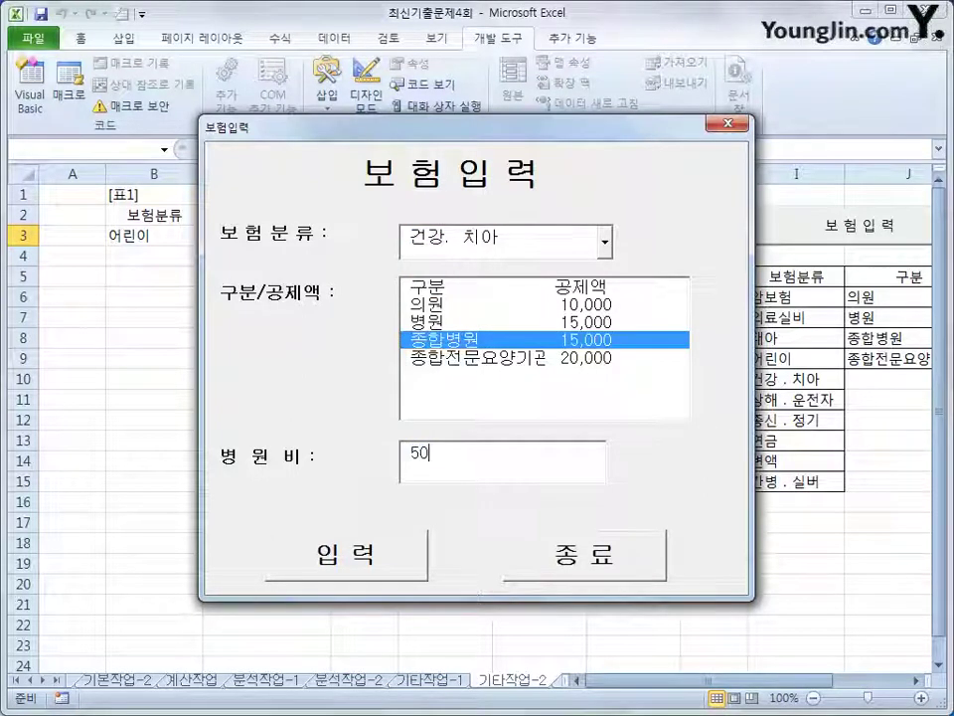
left_click(362, 541)
left_click(571, 549)
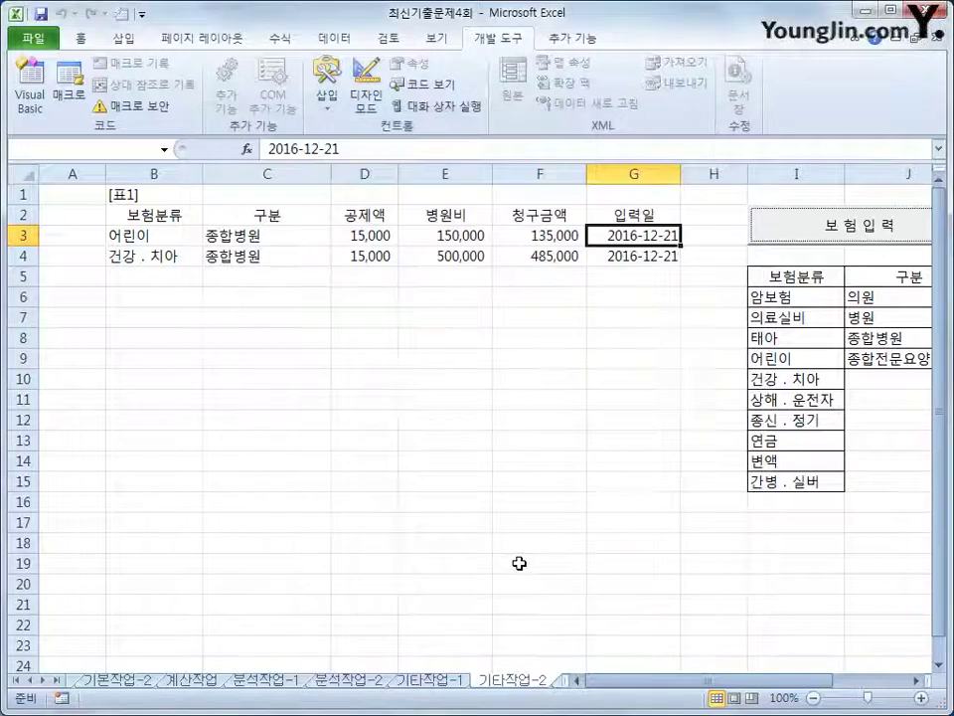
left_click(513, 564)
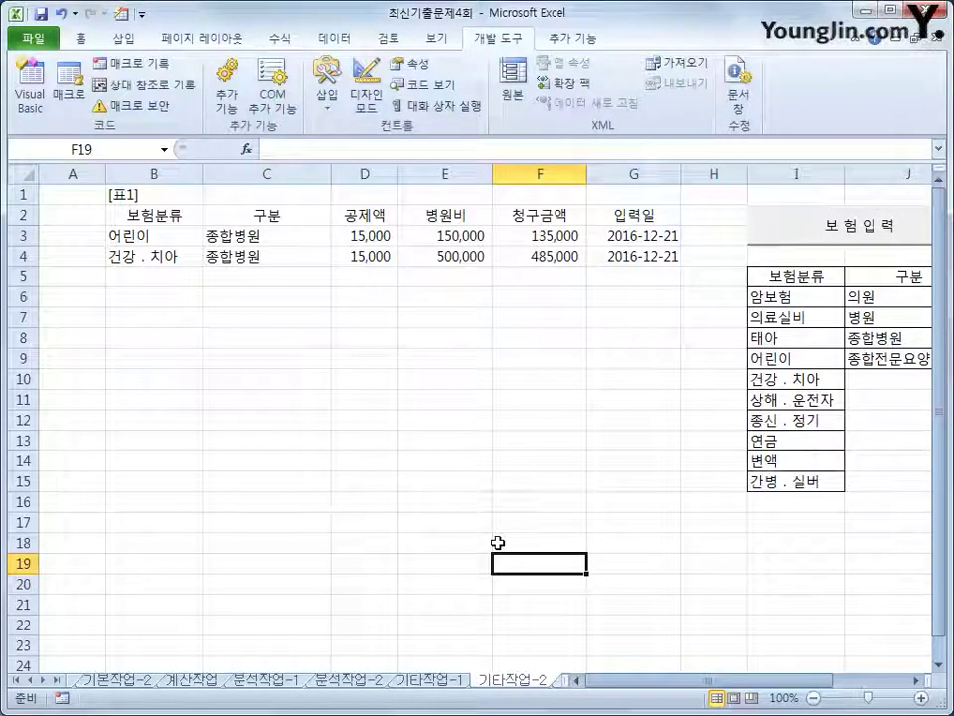